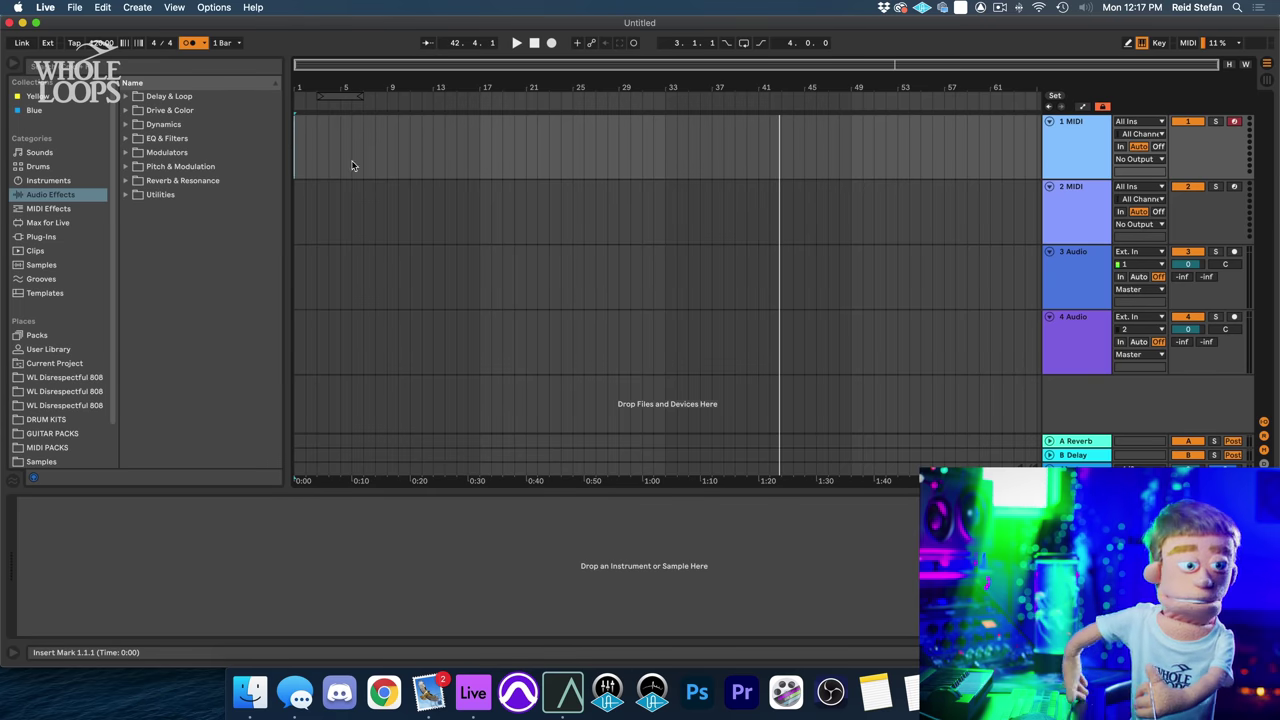
# - Tap in the project tempo and set it to an even 97 BPM
pyautogui.click(72, 43)
pyautogui.click(72, 43)
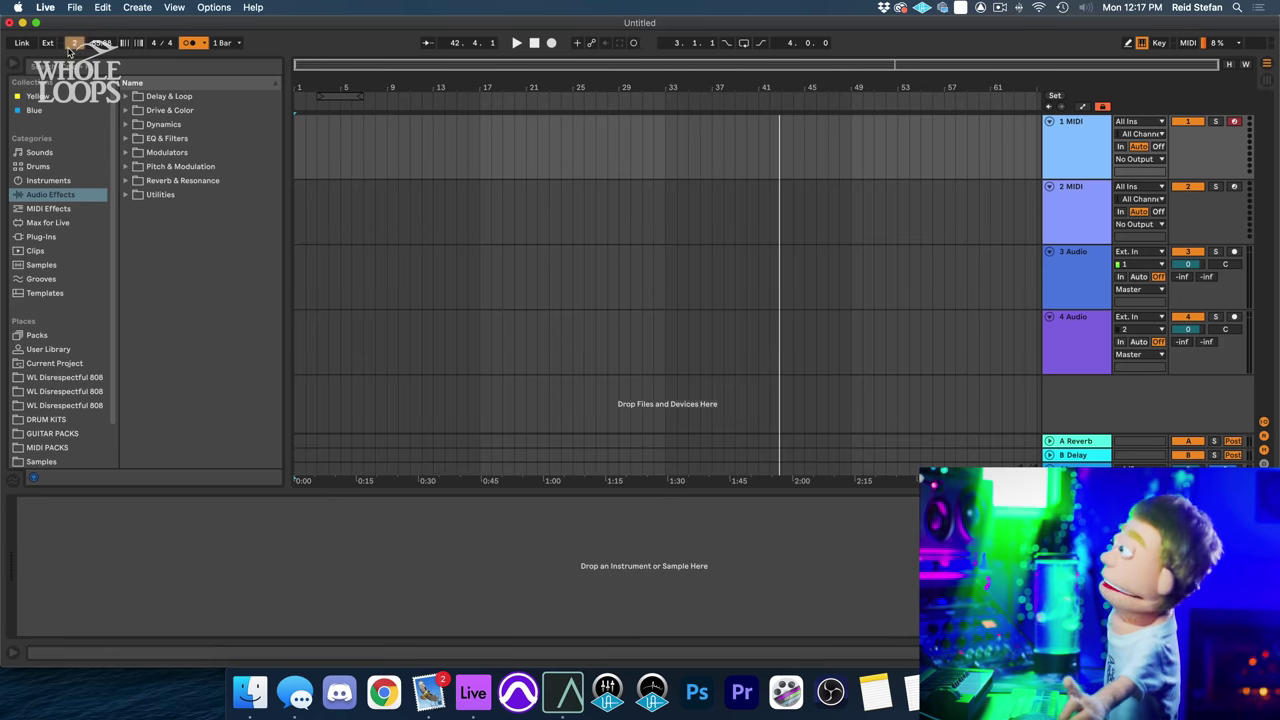
pyautogui.click(72, 44)
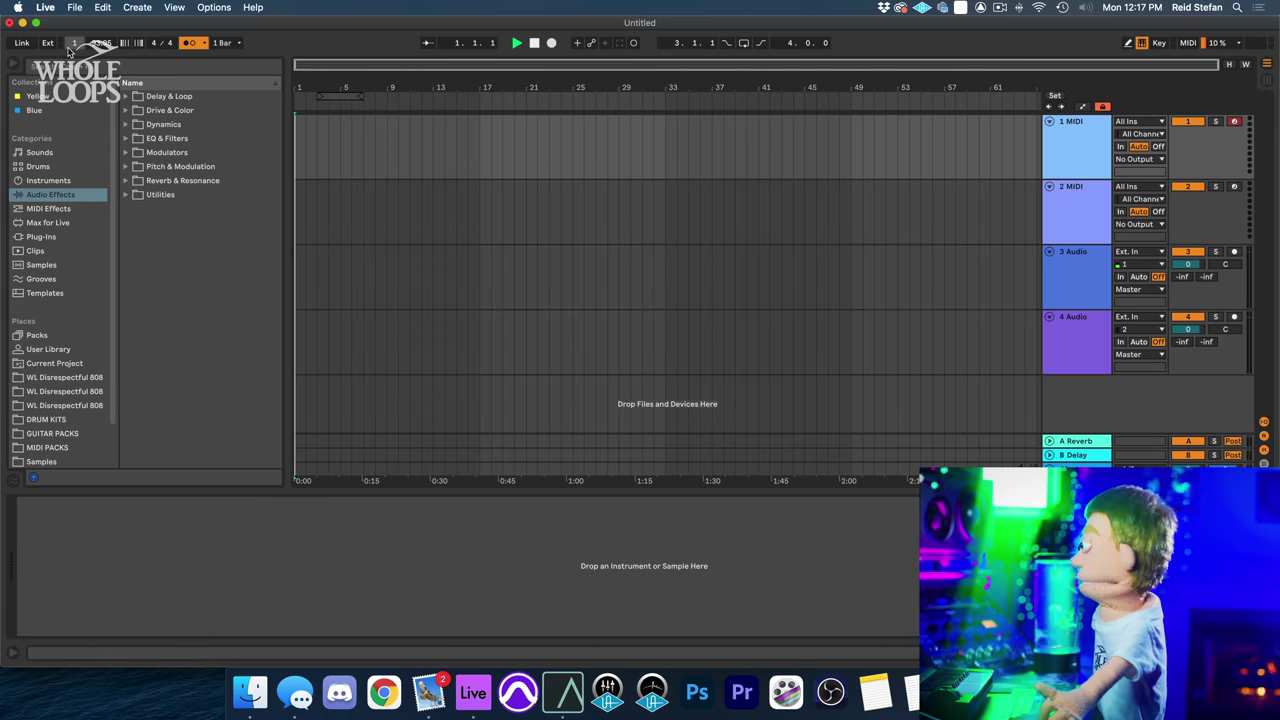
pyautogui.click(72, 44)
pyautogui.click(70, 46)
pyautogui.click(70, 46)
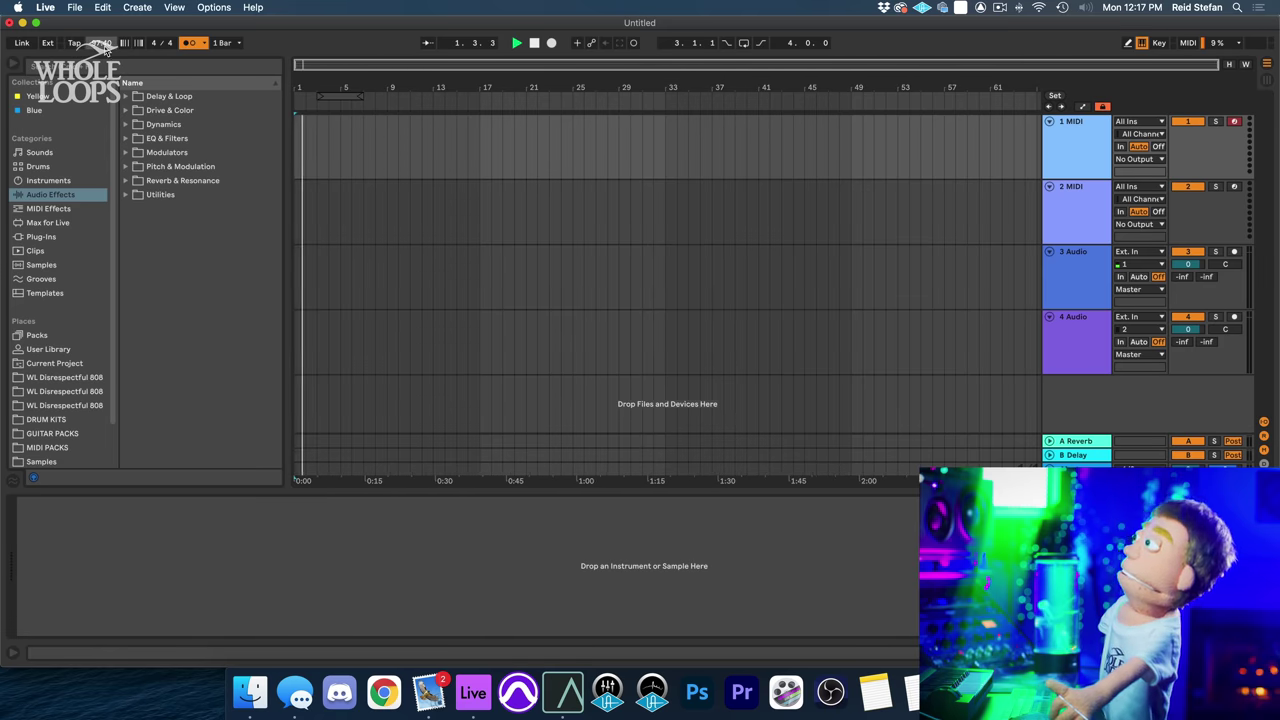
pyautogui.doubleClick(108, 45)
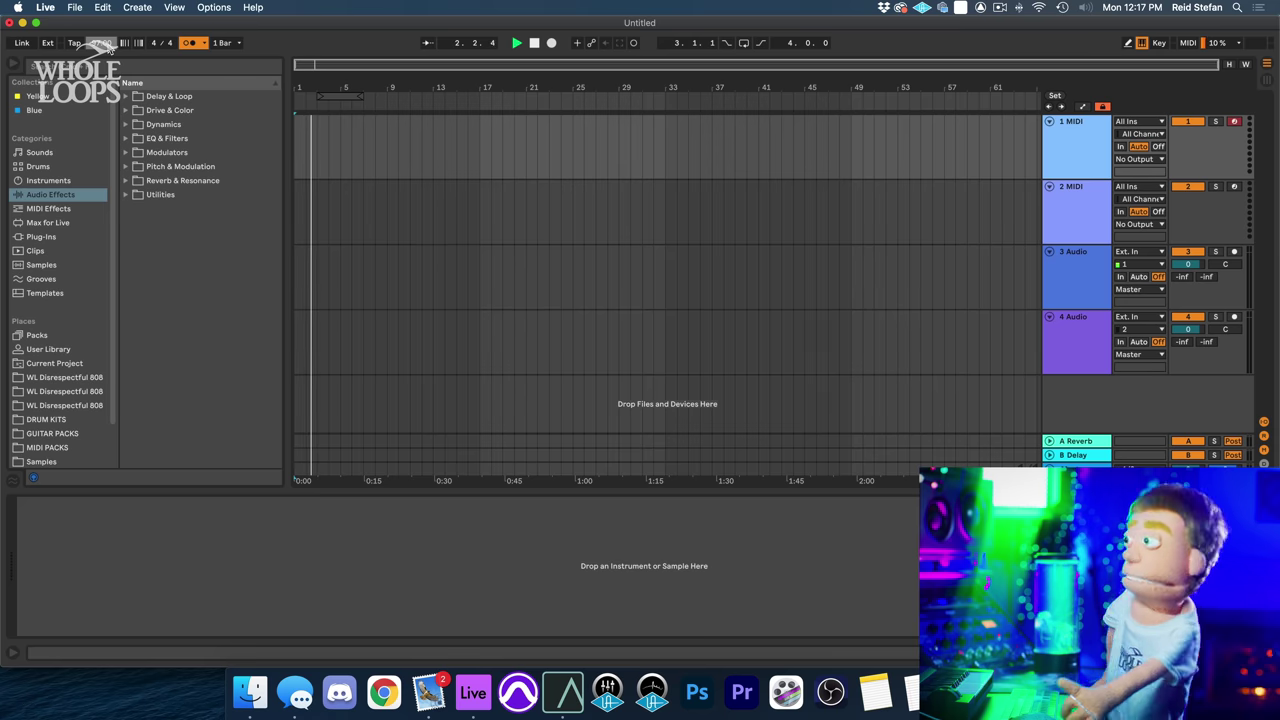
pyautogui.write('95')
pyautogui.press('Return')
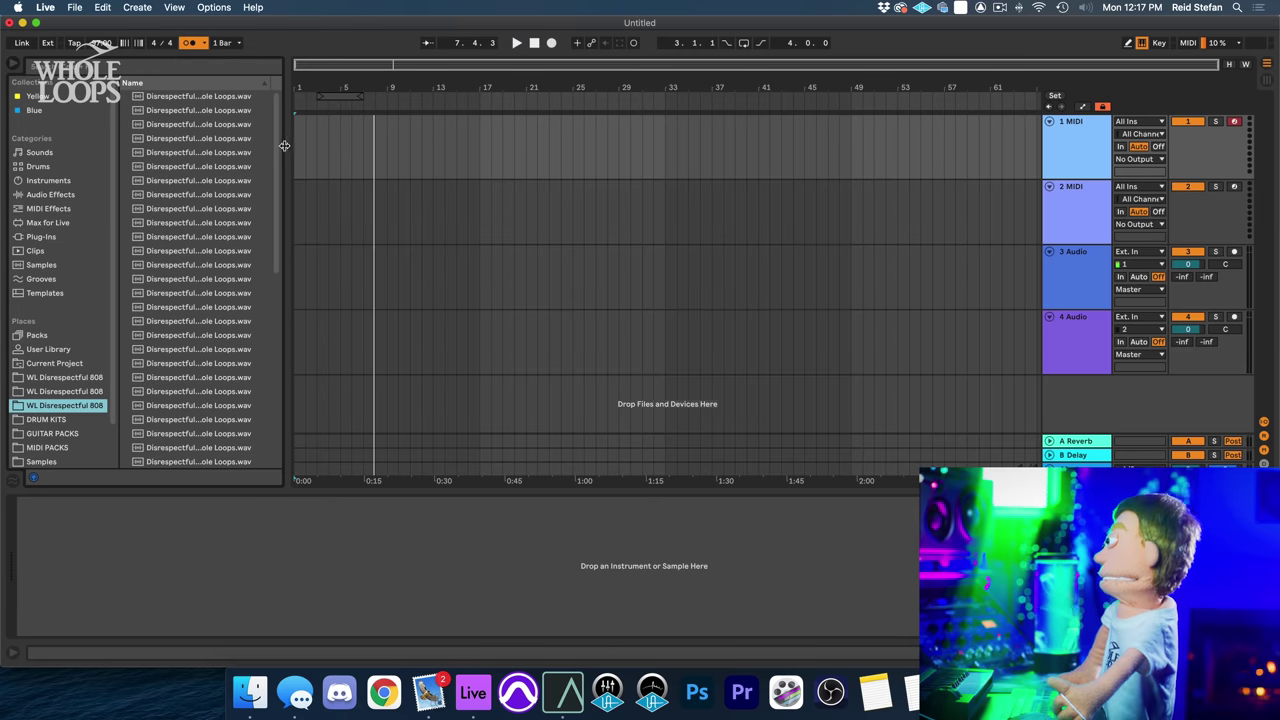
# - Widen the browser, audition samples in the Disrespectful 808 folder, and load Disrespectful 808 12 C onto the first MIDI track
pyautogui.moveTo(284, 146); pyautogui.dragTo(326, 137)
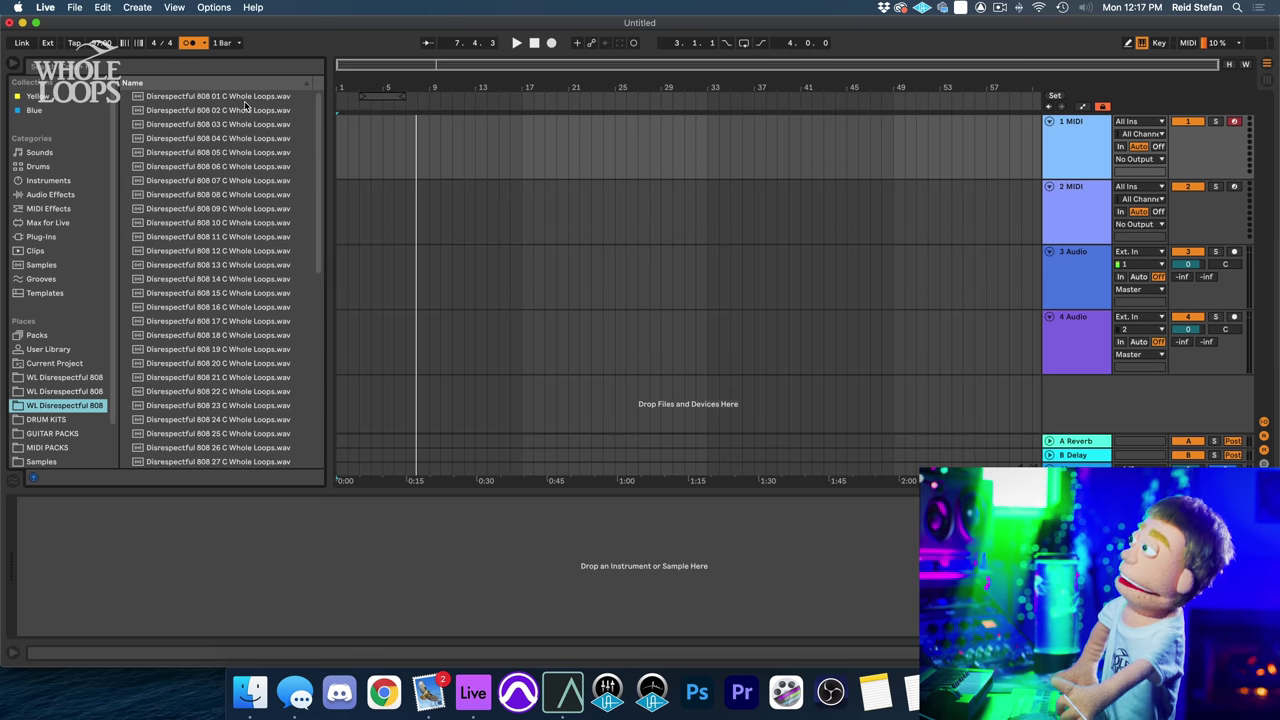
pyautogui.click(231, 180)
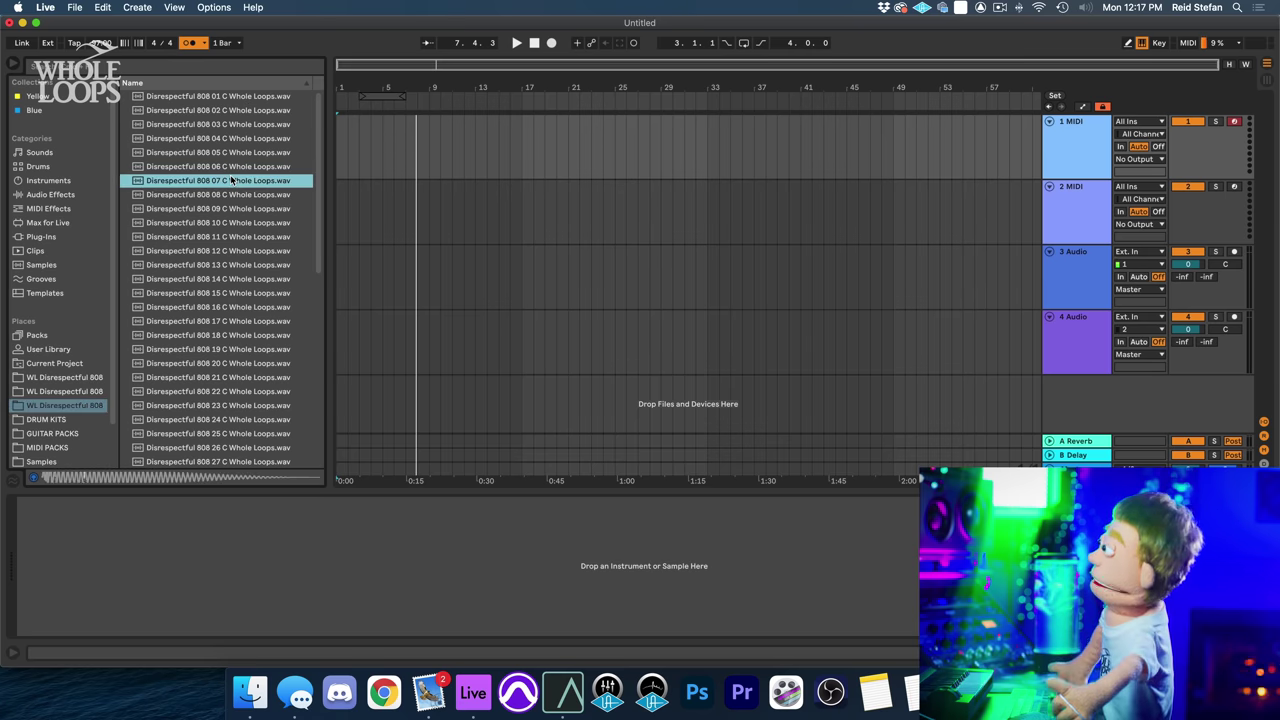
pyautogui.press('Down')
pyautogui.press('Down')
pyautogui.press('Down')
pyautogui.press('Down')
pyautogui.press('Down')
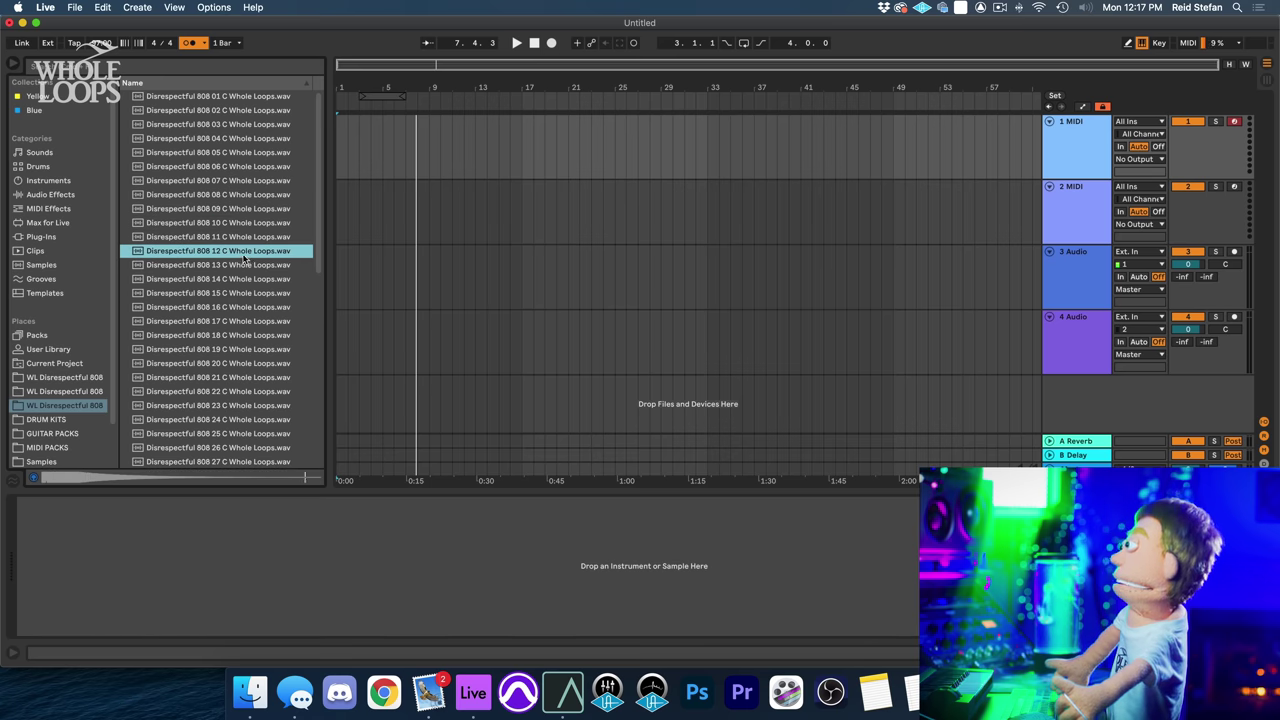
pyautogui.press('Return')
# - Add the Tuner audio effect from Utilities after the 808 sampler on track 1
pyautogui.click(73, 196)
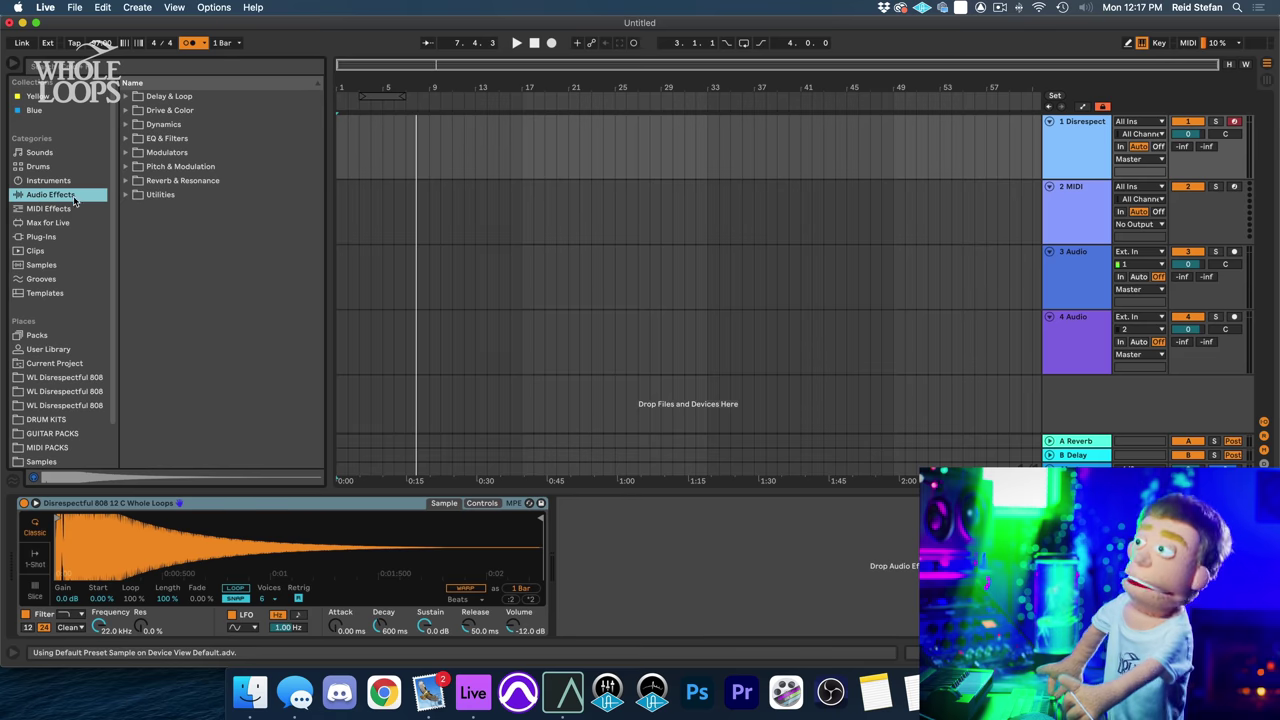
pyautogui.click(125, 196)
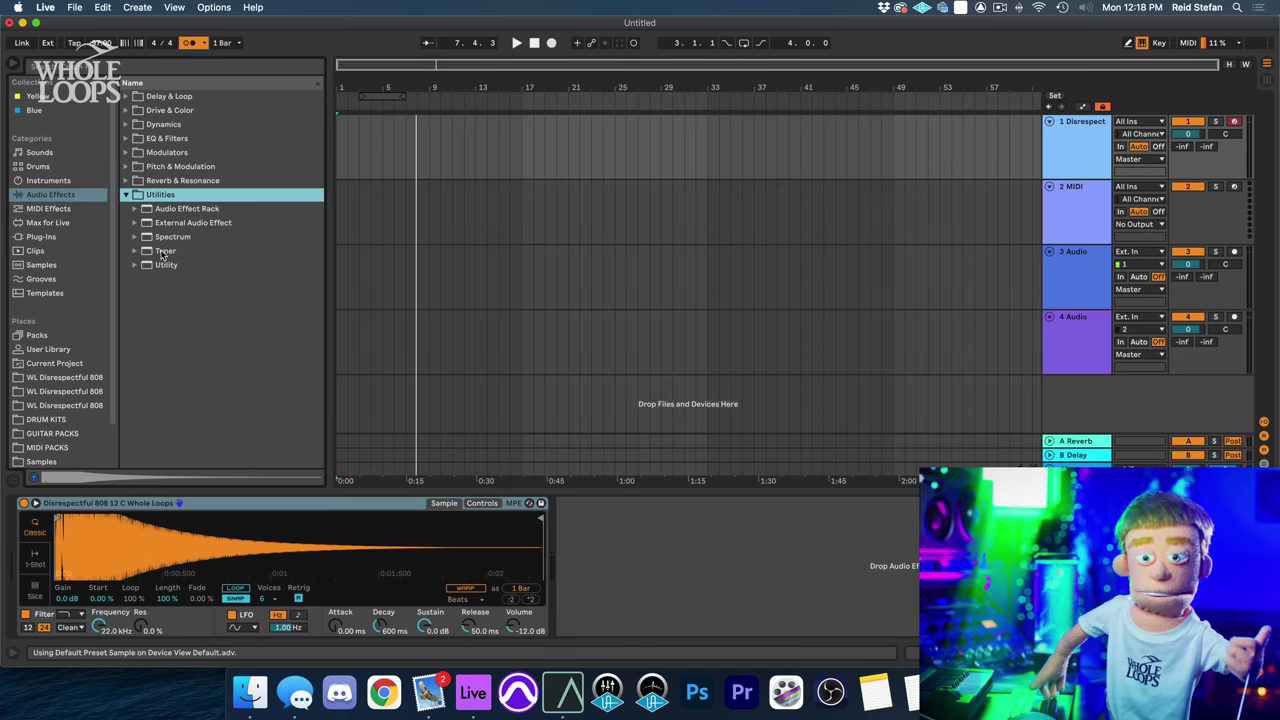
pyautogui.click(163, 252)
pyautogui.moveTo(452, 420); pyautogui.dragTo(600, 546)
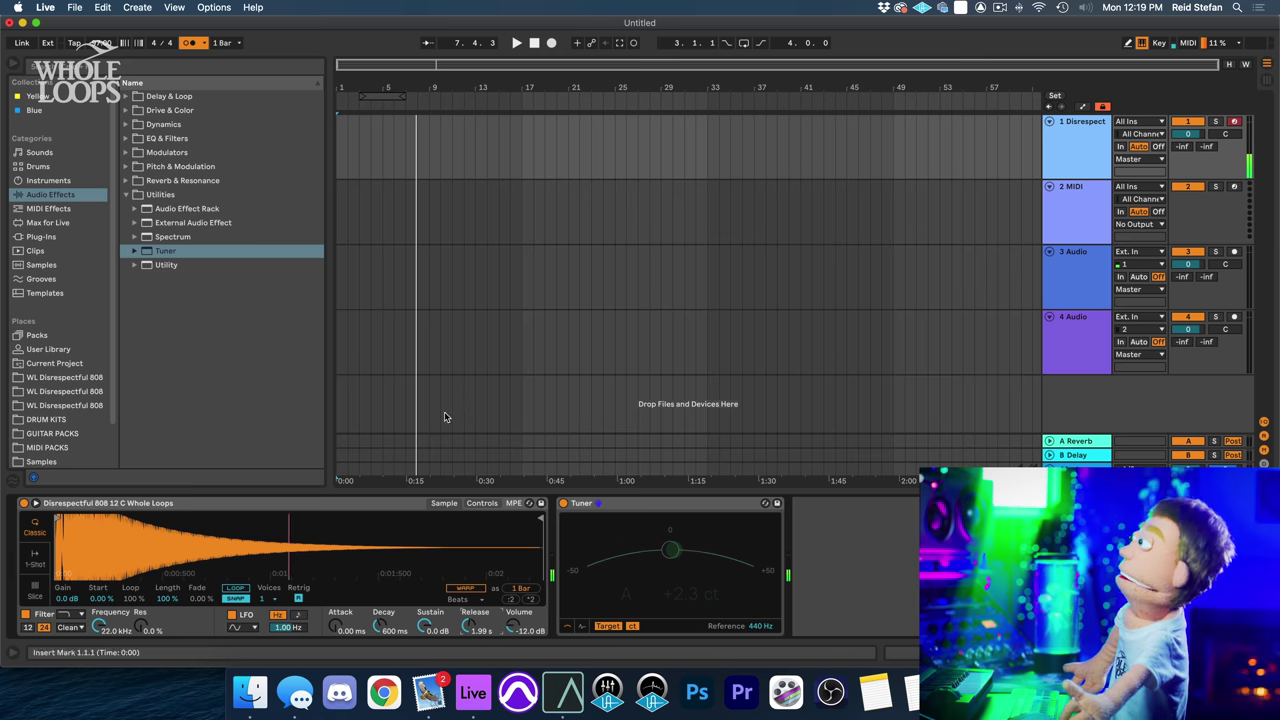
# - Capture the played 808 notes as a MIDI clip on track 1 and play it back from around 4.4.4
pyautogui.click(620, 43)
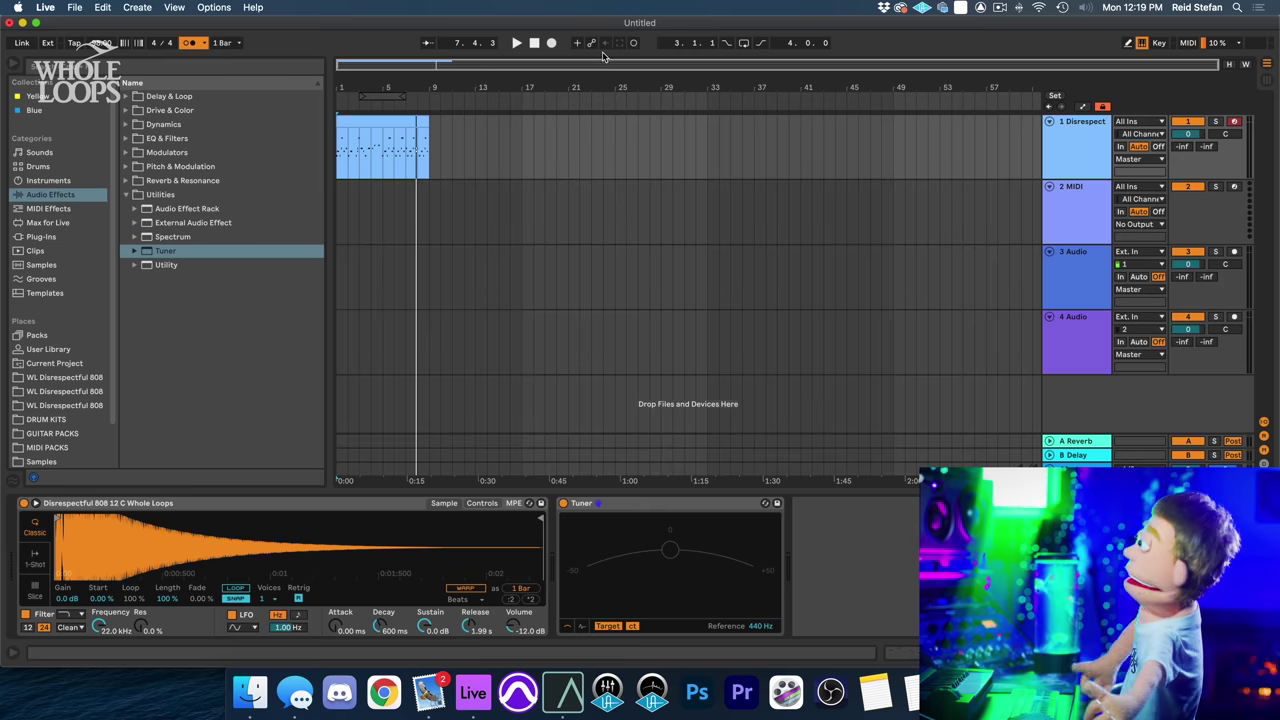
pyautogui.moveTo(354, 82); pyautogui.dragTo(443, 148)
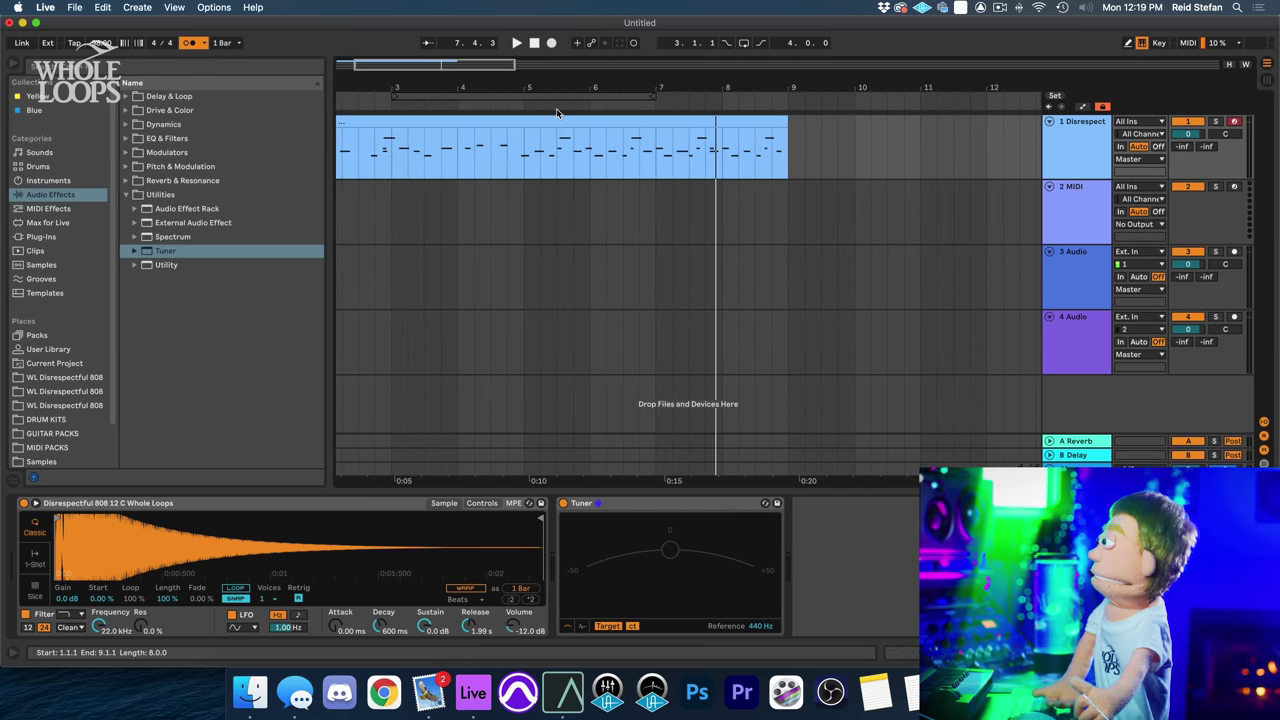
pyautogui.moveTo(516, 72); pyautogui.dragTo(529, 148)
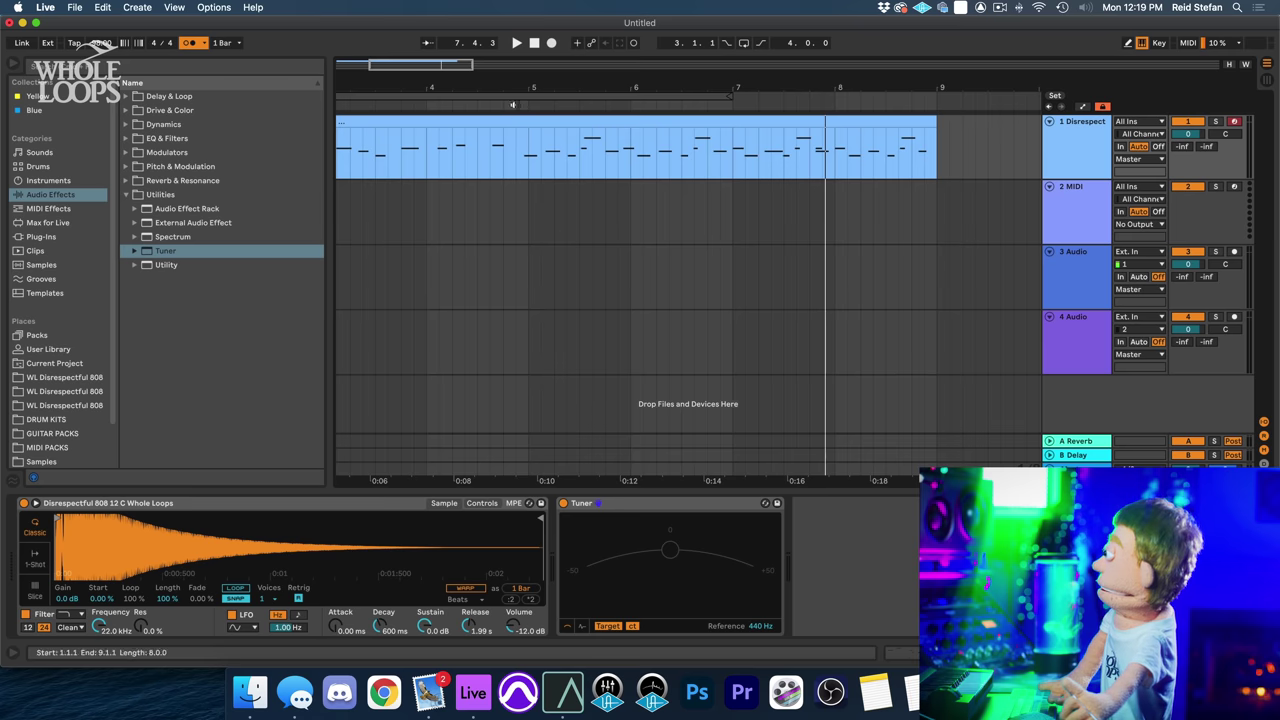
pyautogui.moveTo(512, 104); pyautogui.dragTo(549, 152)
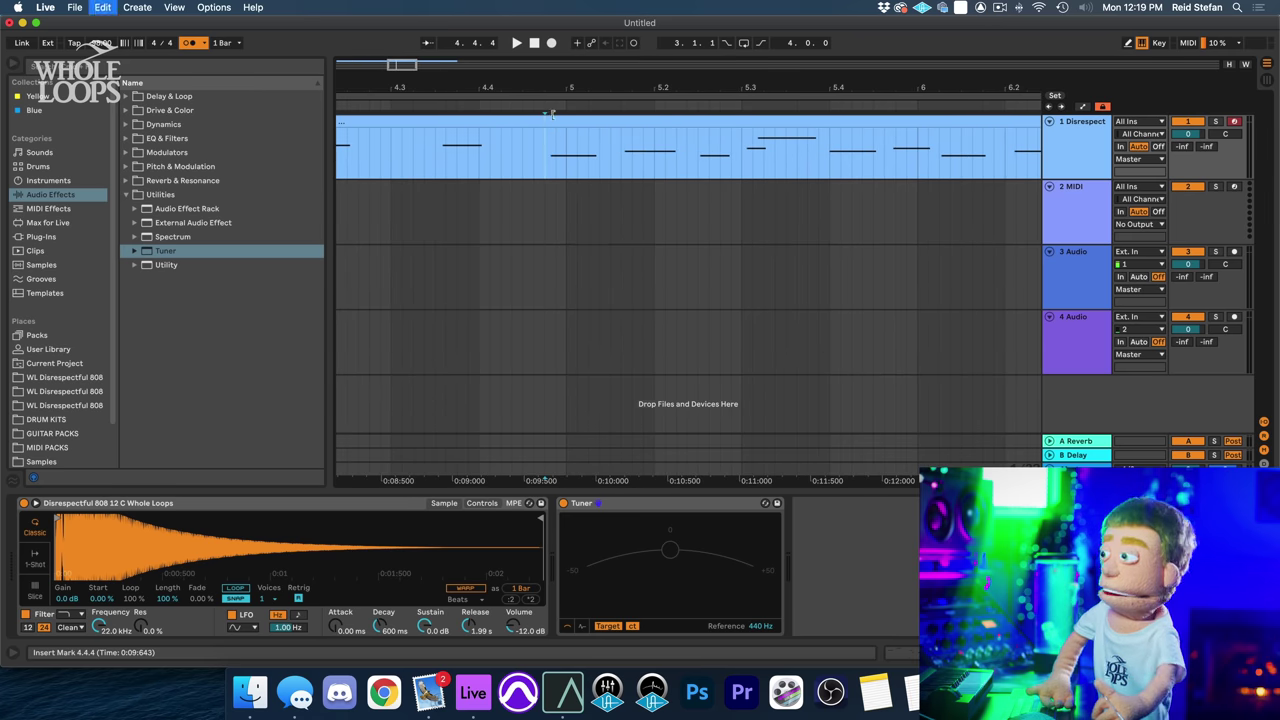
pyautogui.press('space')
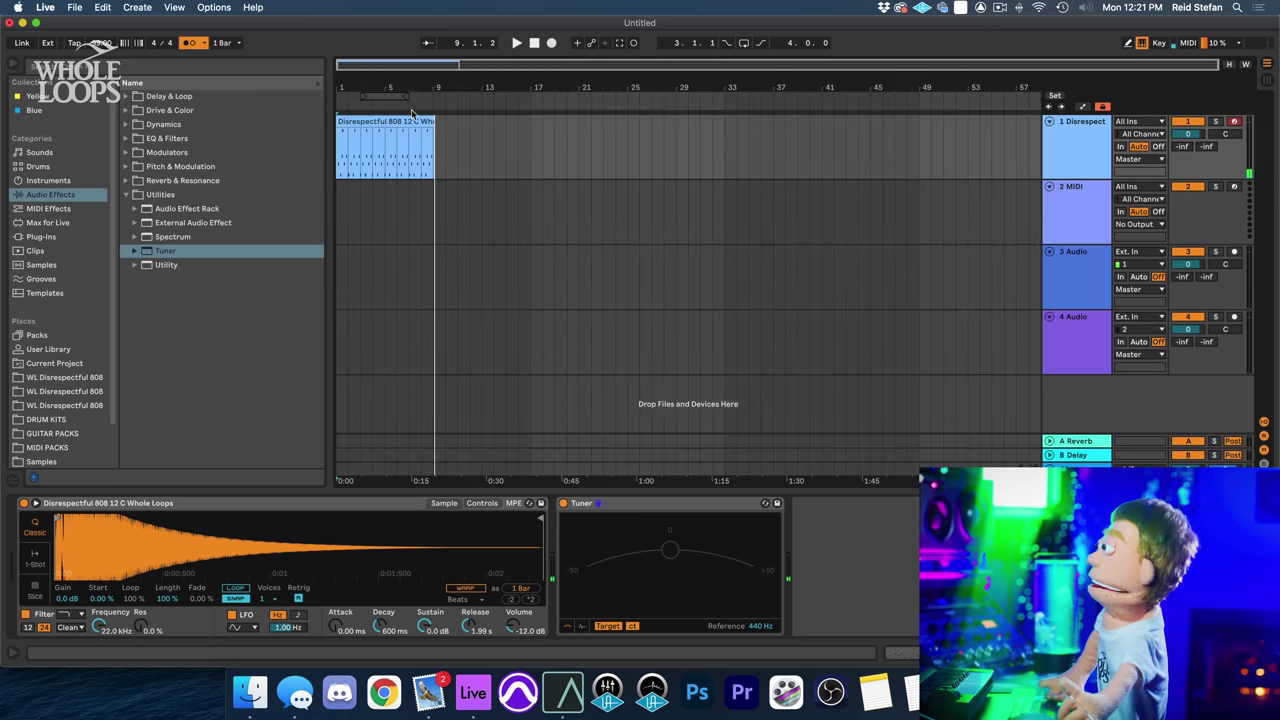
# - Trim the end of the captured 808 clip to 8.1.1 and open its notes for editing
pyautogui.moveTo(431, 119); pyautogui.dragTo(421, 122)
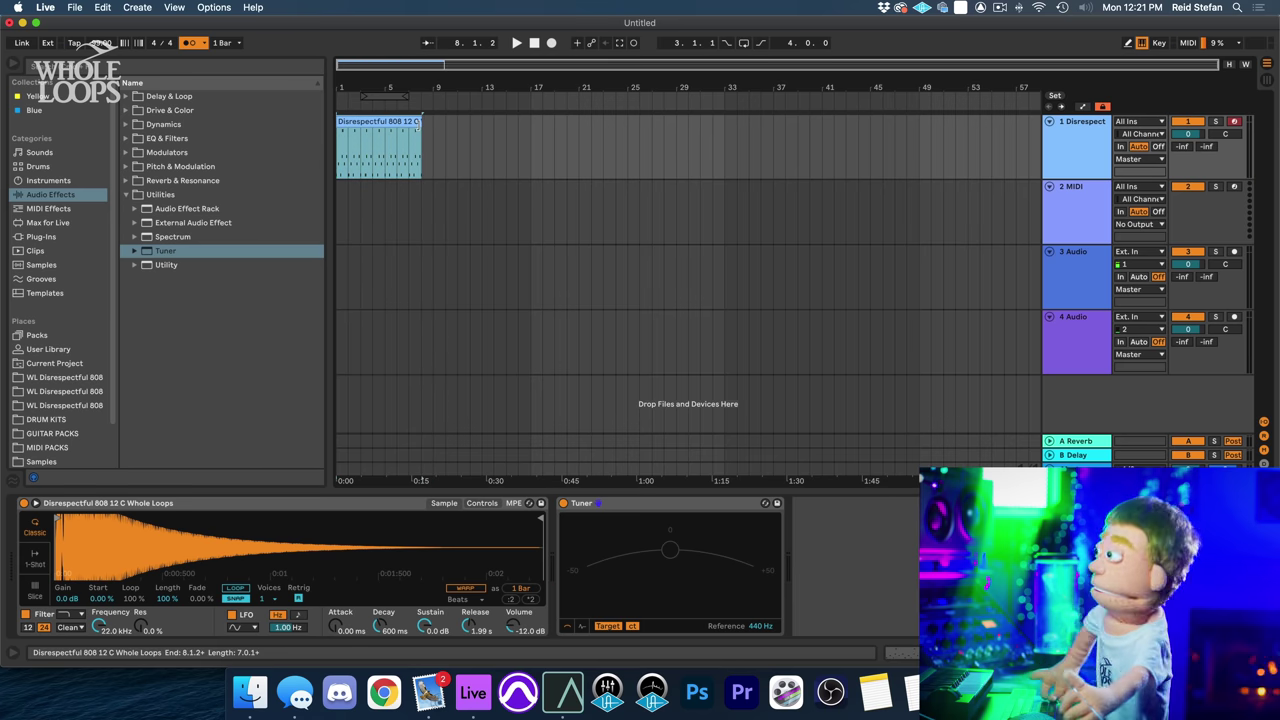
pyautogui.click(409, 135)
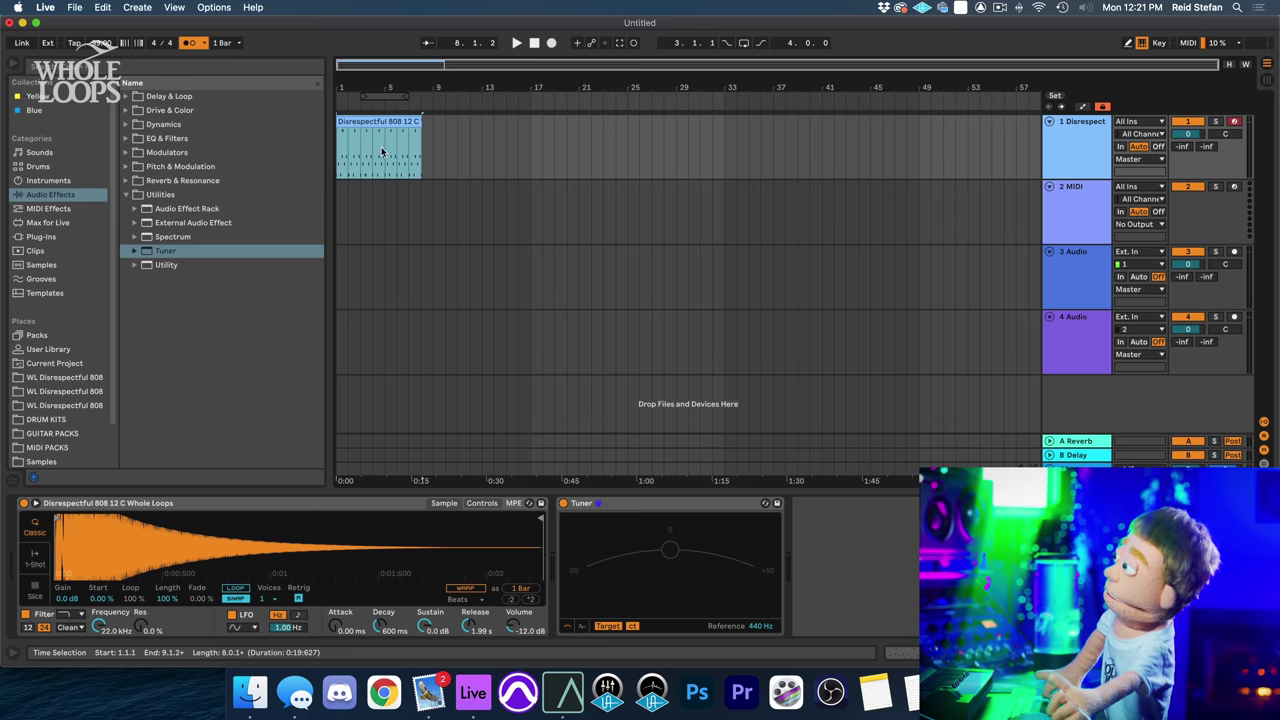
pyautogui.click(382, 152)
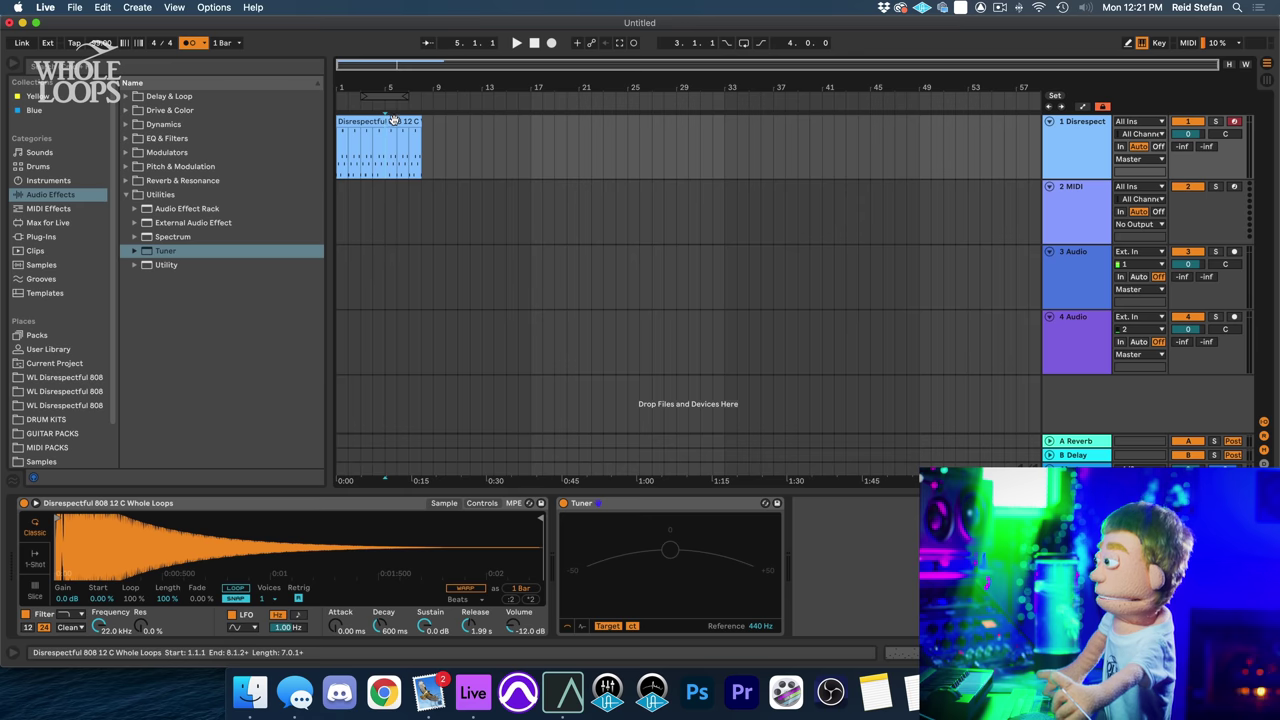
pyautogui.doubleClick(390, 131)
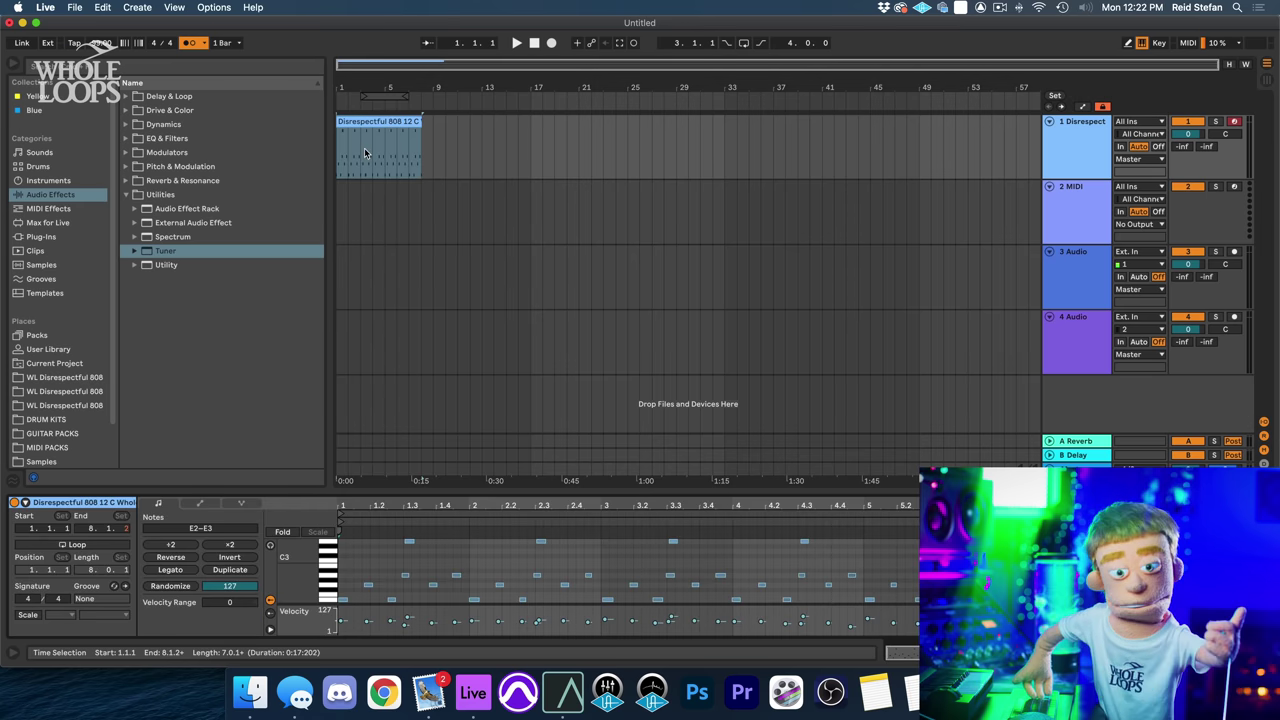
pyautogui.click(365, 153)
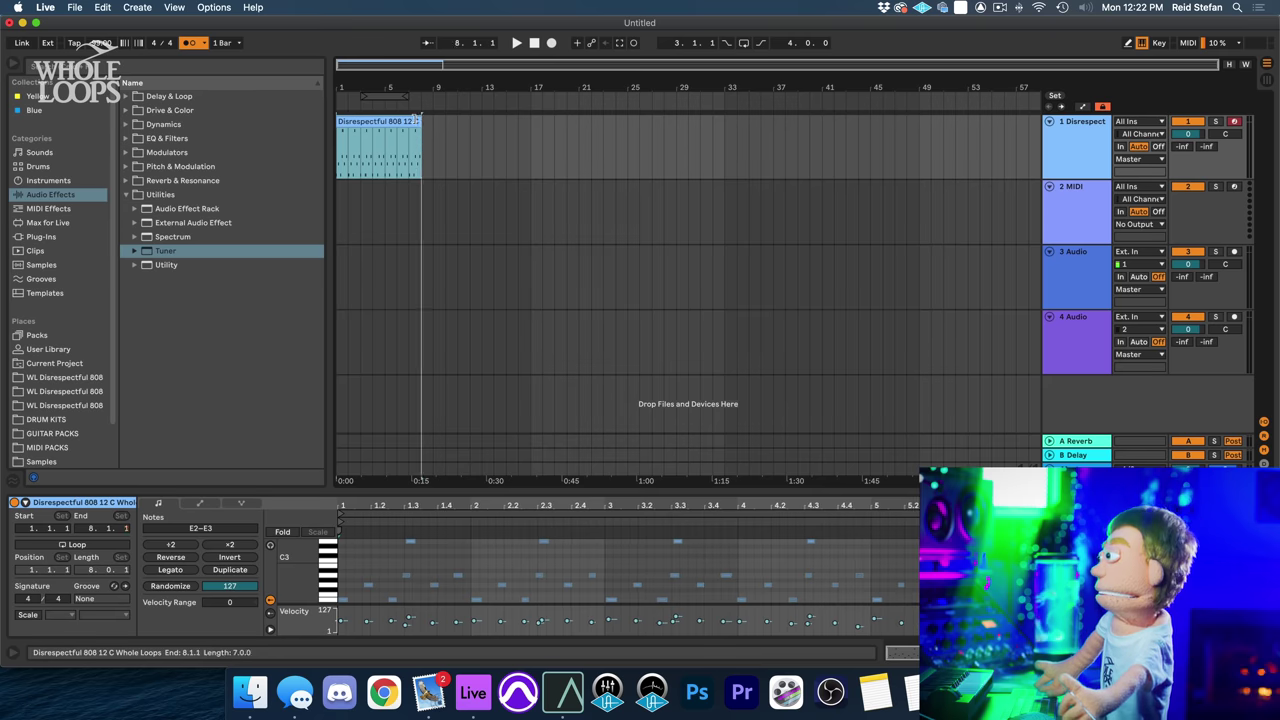
pyautogui.moveTo(421, 121)
pyautogui.mouseDown()
pyautogui.moveTo(409, 120)
pyautogui.moveTo(420, 121)
pyautogui.mouseUp()
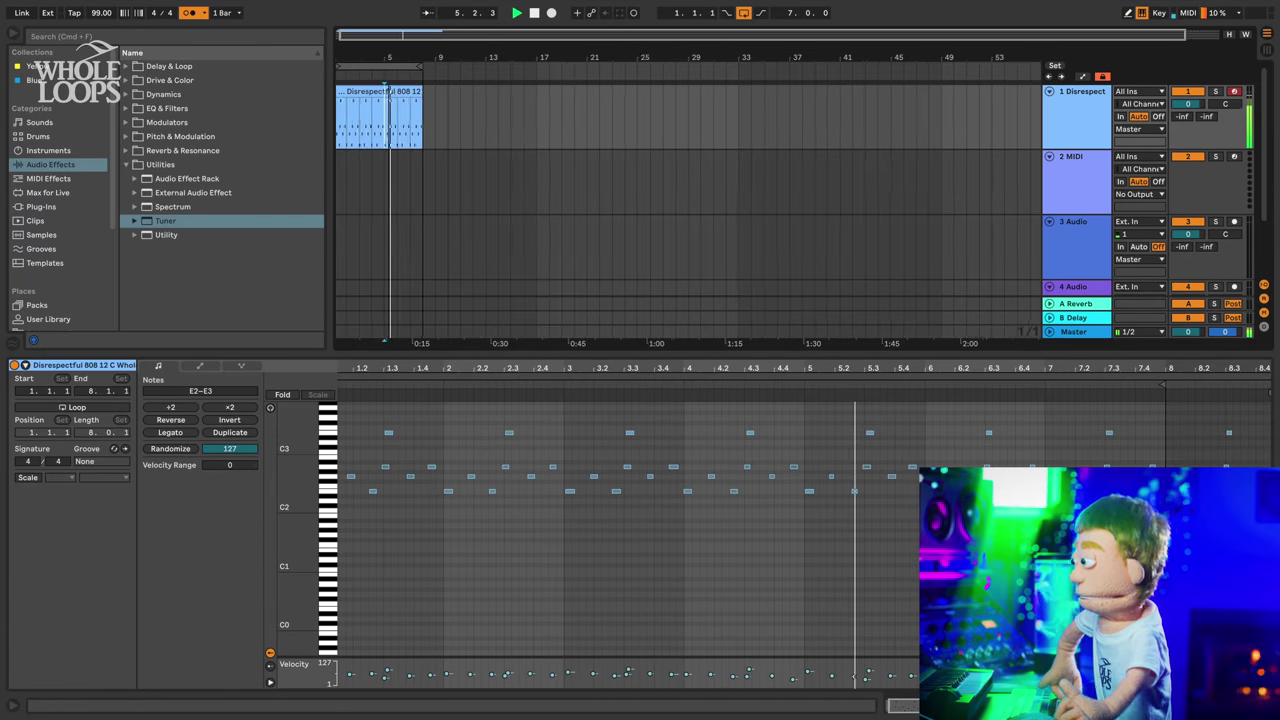
# - Loop the arrangement from 5.1.1 to 6.1.1 and play that bar
pyautogui.moveTo(390, 57); pyautogui.dragTo(451, 113)
pyautogui.press('space')
pyautogui.press('space')
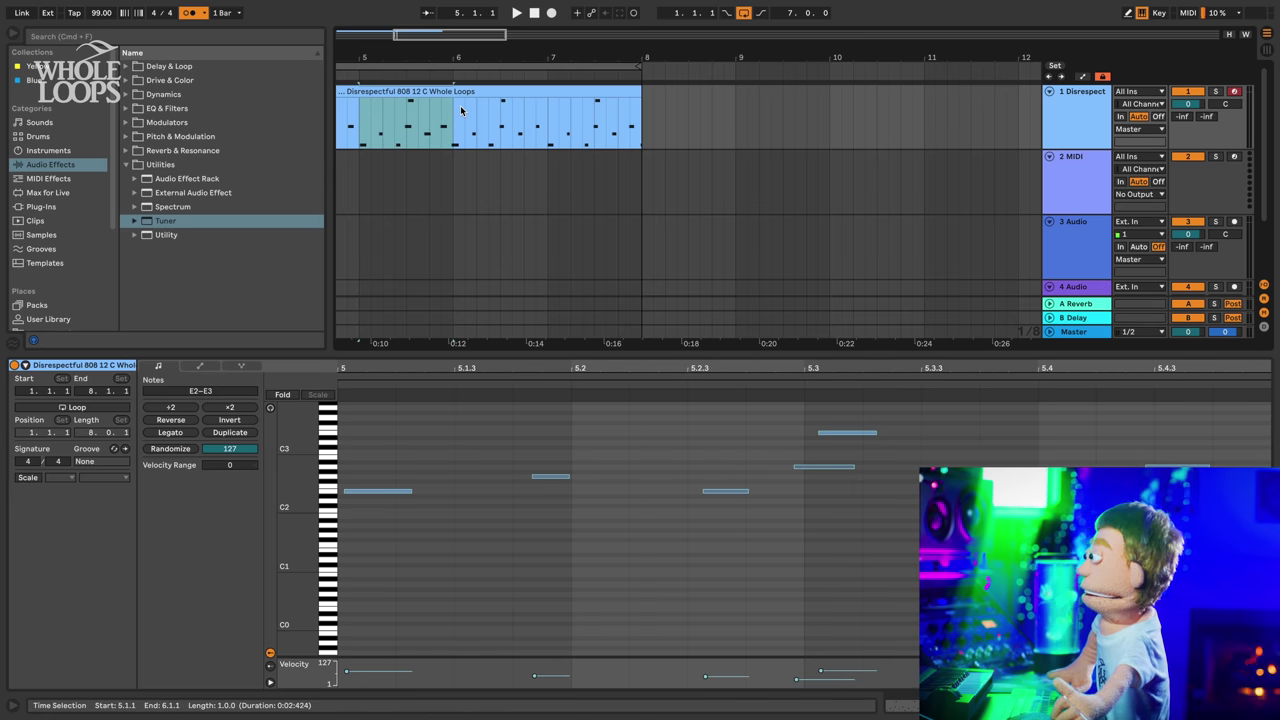
pyautogui.press('super+l')
pyautogui.press('space')
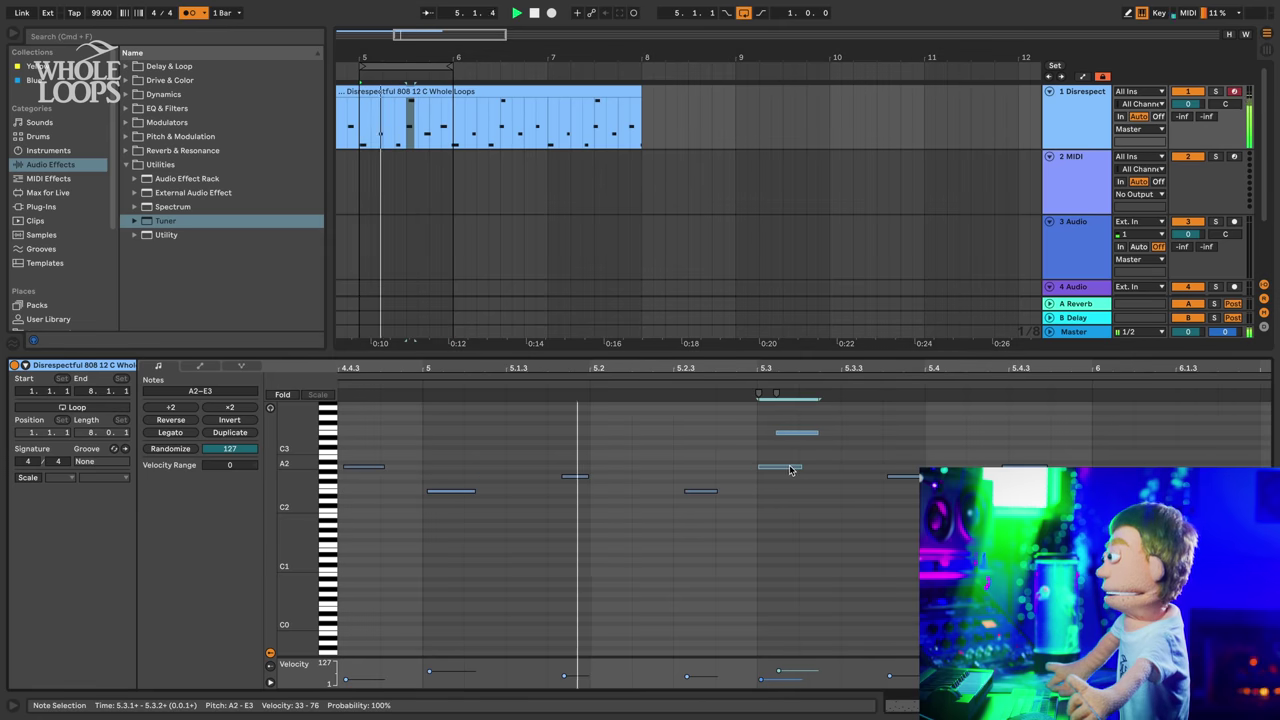
# - Adjust the timing of the G2 note before 5.4 and align the E2 notes with the starts of bars 5 and 6
pyautogui.click(900, 477)
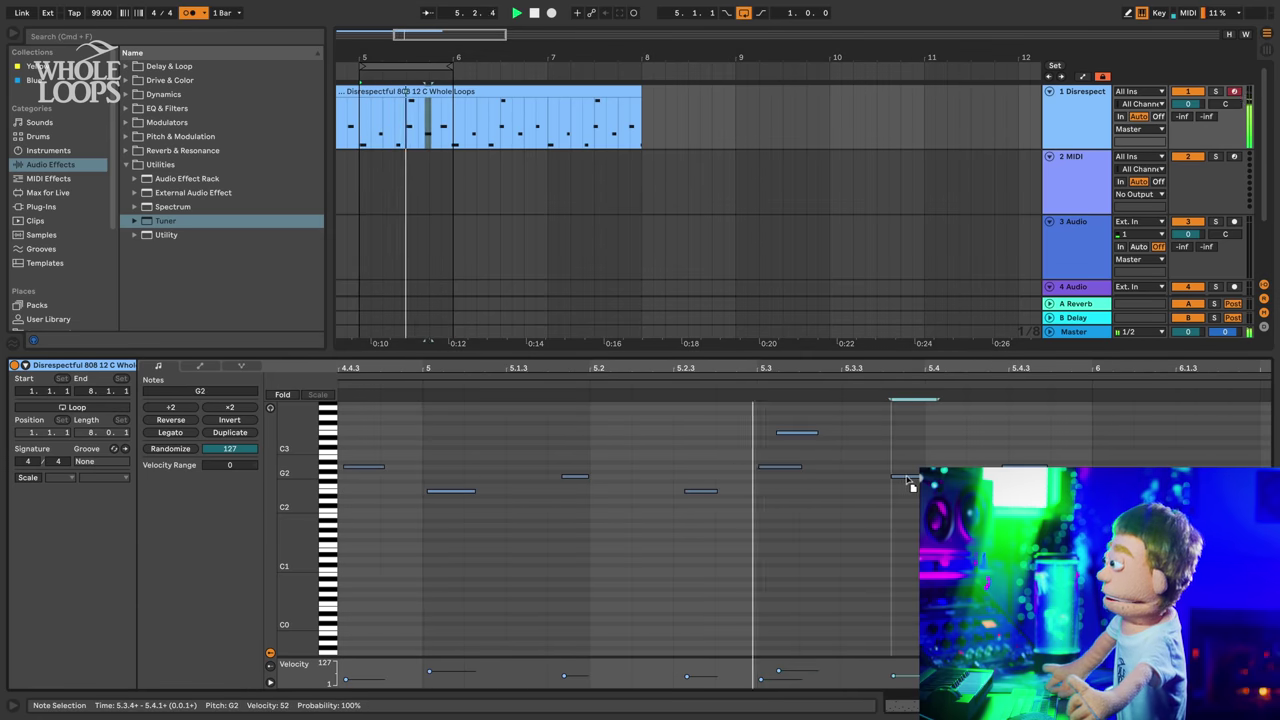
pyautogui.moveTo(1098, 491); pyautogui.dragTo(1109, 491)
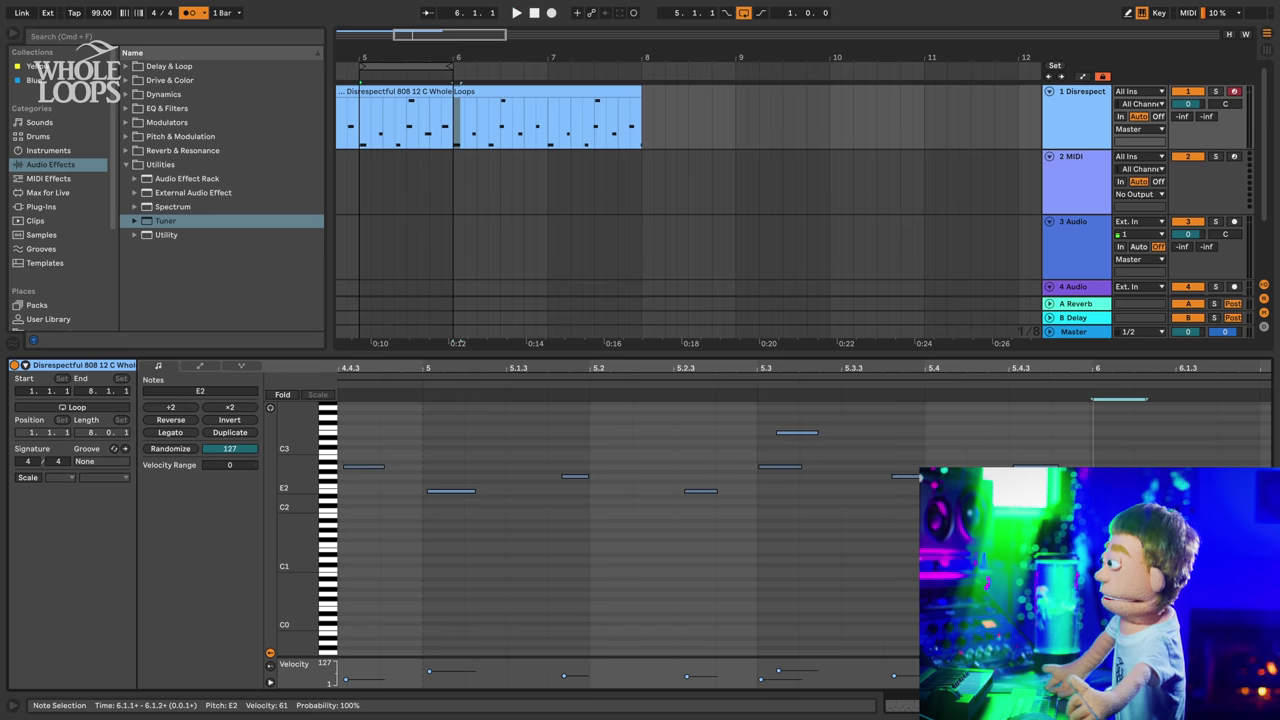
pyautogui.click(464, 493)
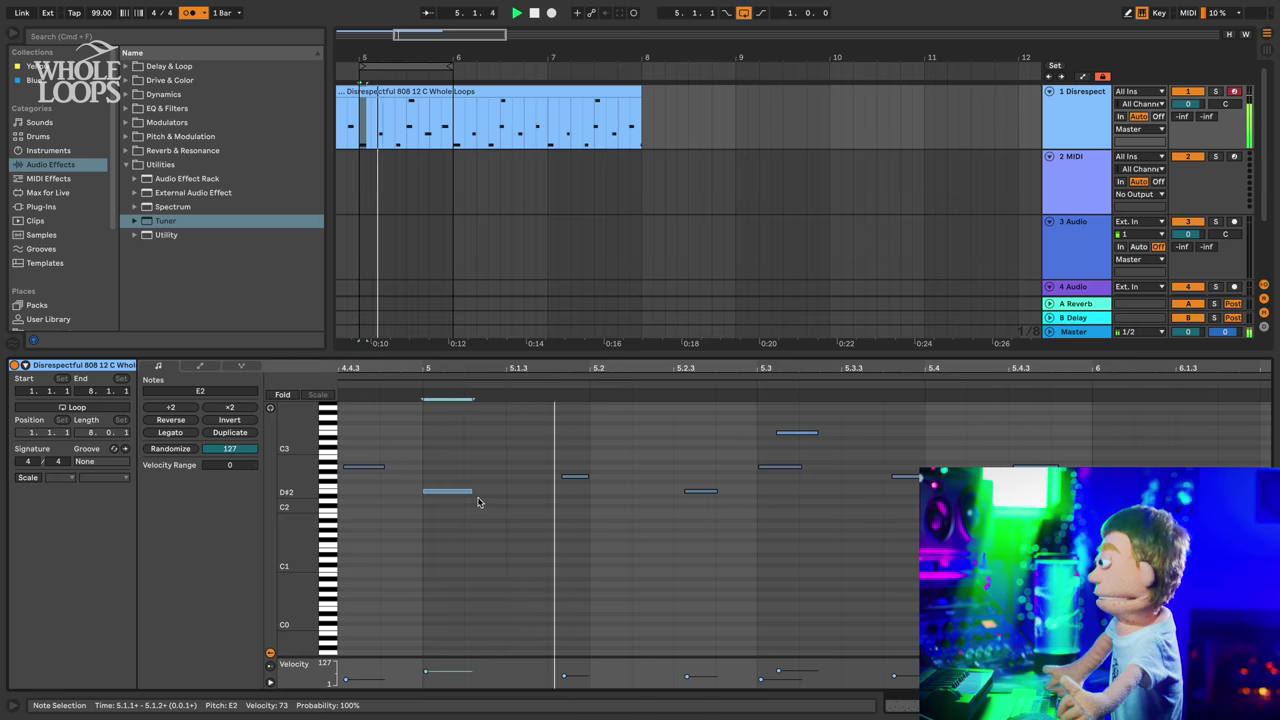
# - Nudge the G2 note just before beat 5.2 slightly earlier and play the loop to check its timing
pyautogui.click(576, 477)
pyautogui.press('space')
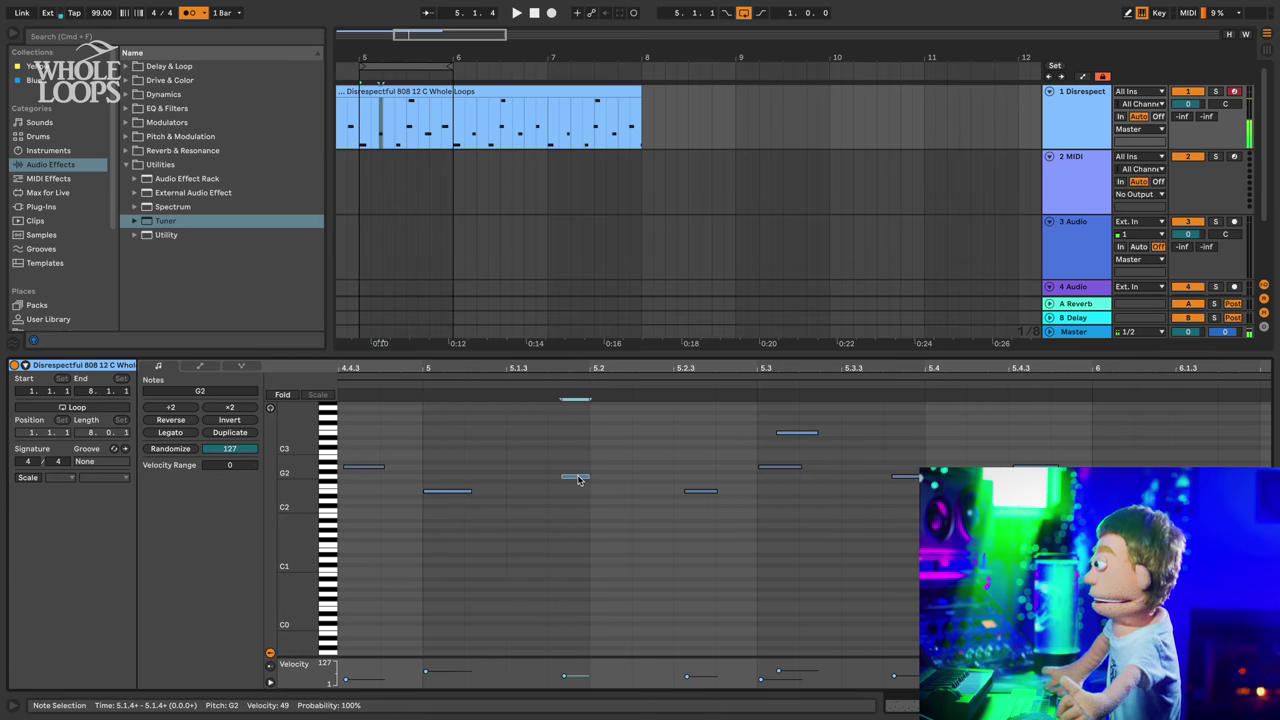
pyautogui.moveTo(577, 479); pyautogui.dragTo(573, 479)
pyautogui.press('space')
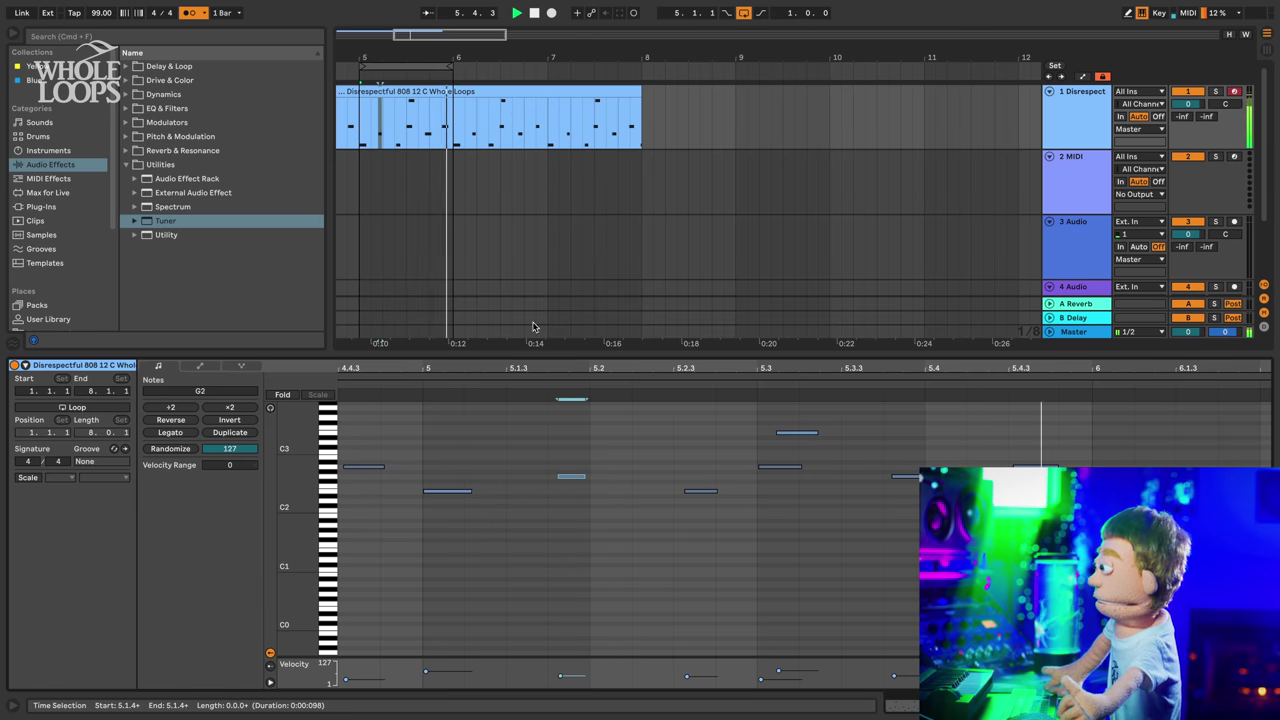
pyautogui.press('space')
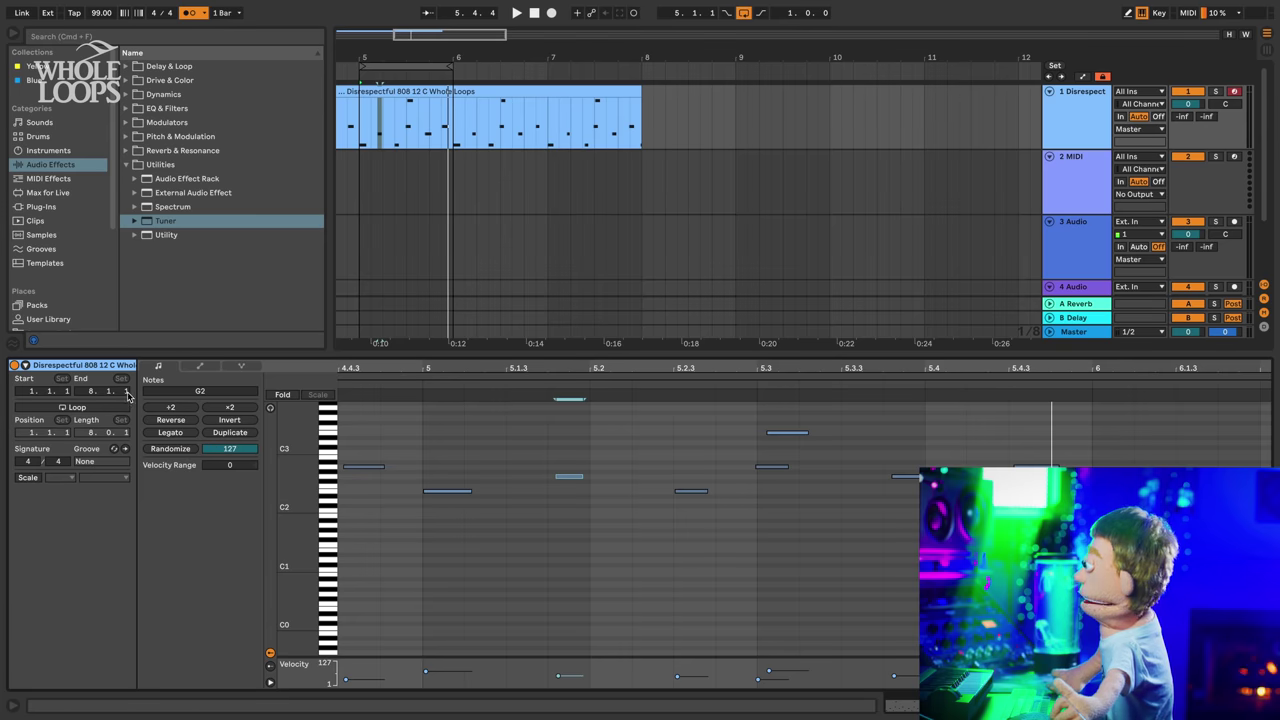
# - Turn on scale highlighting for the clip, set it to E Minor, and play the loop
pyautogui.click(26, 478)
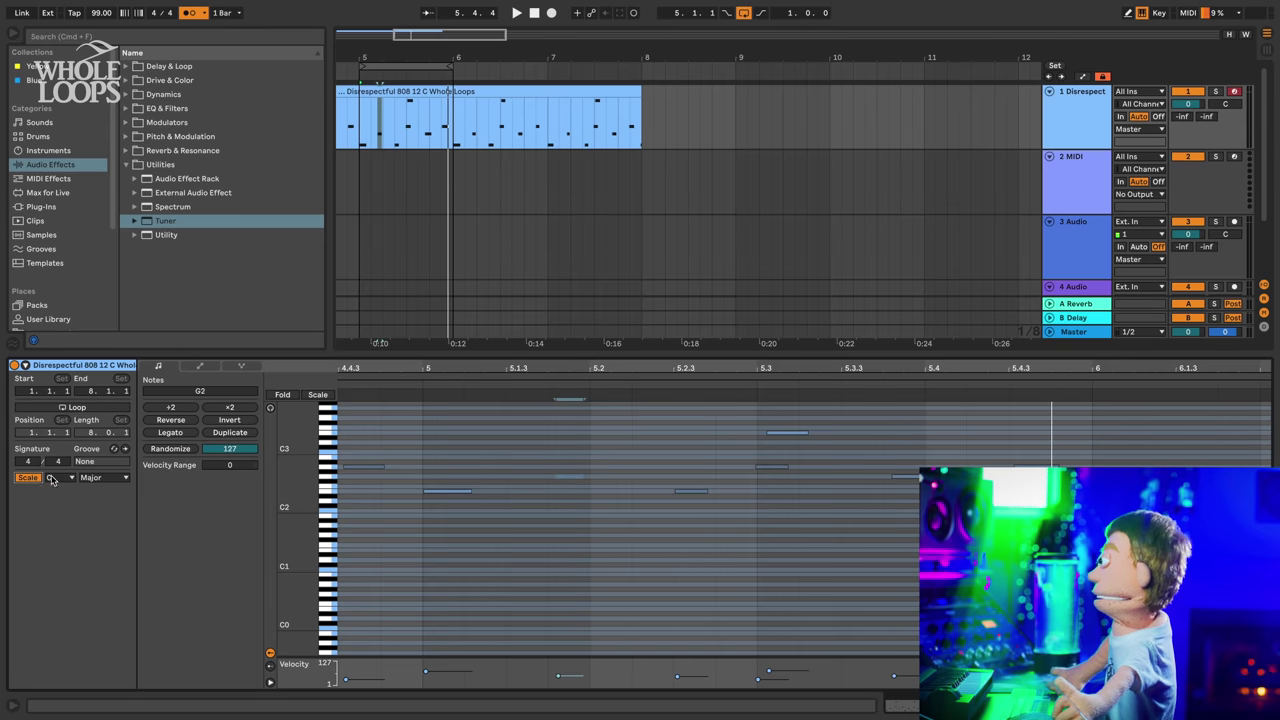
pyautogui.click(55, 478)
pyautogui.click(55, 535)
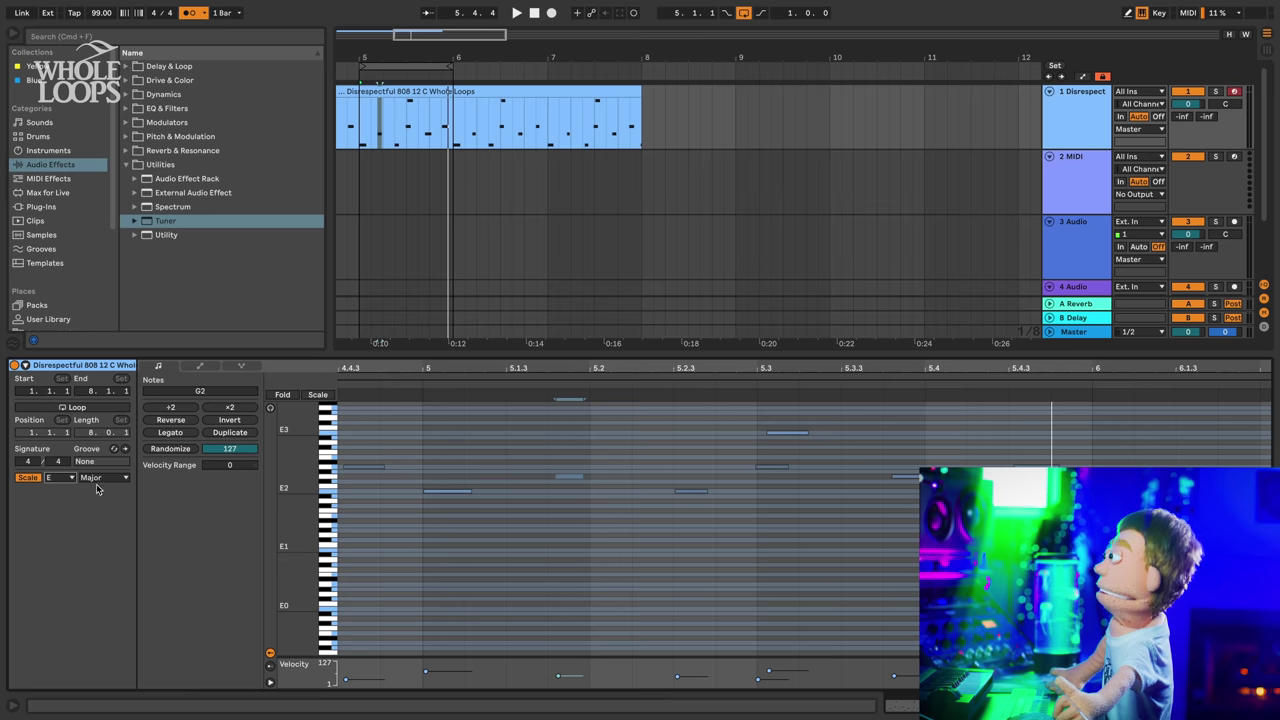
pyautogui.click(100, 478)
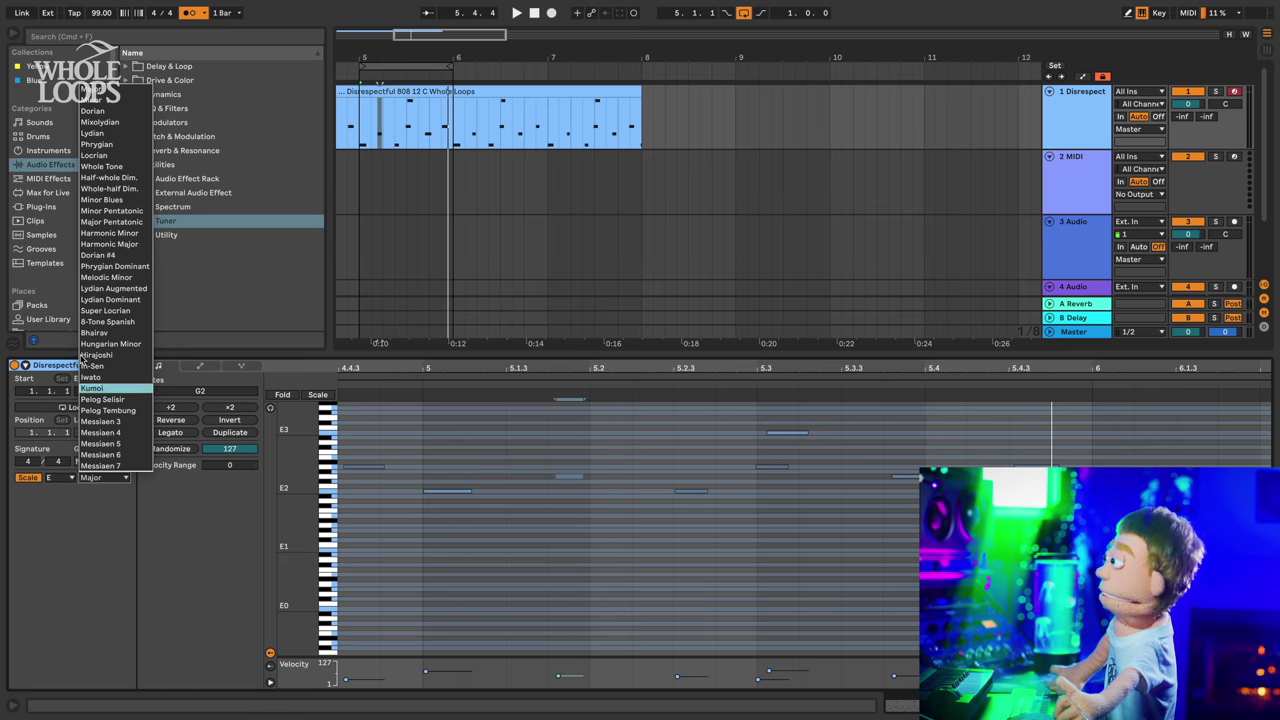
pyautogui.click(103, 99)
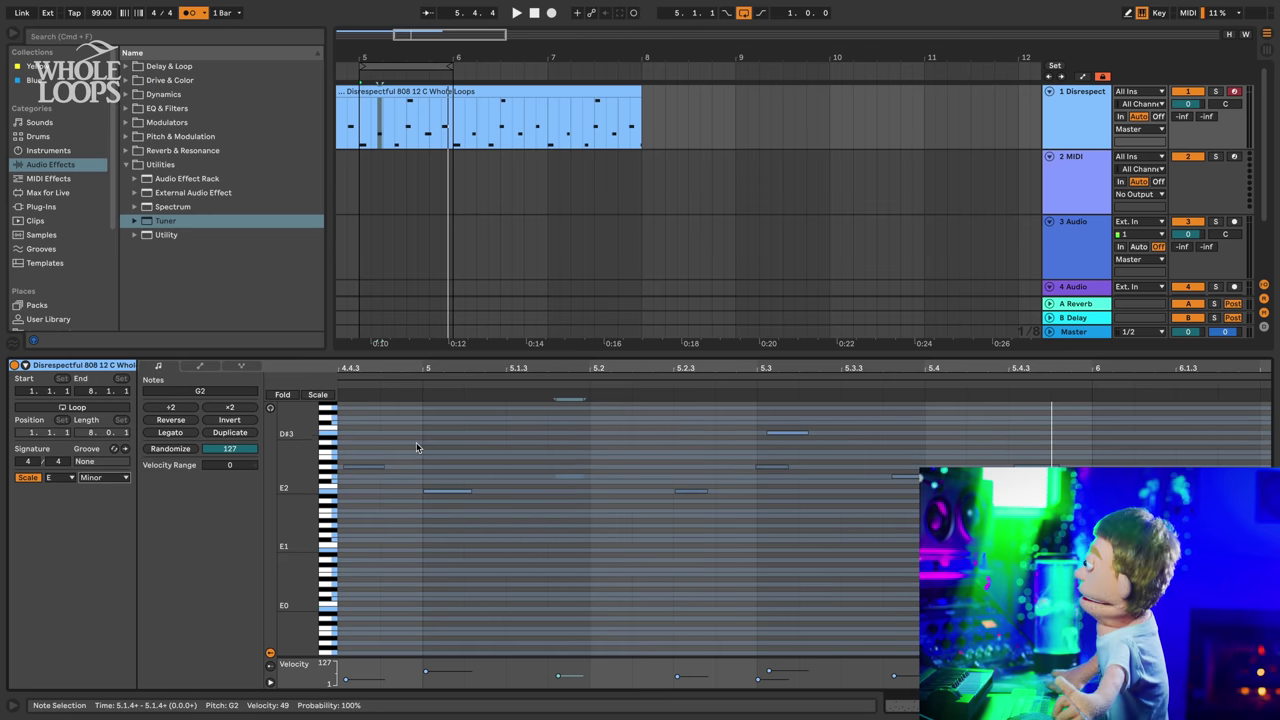
pyautogui.press('space')
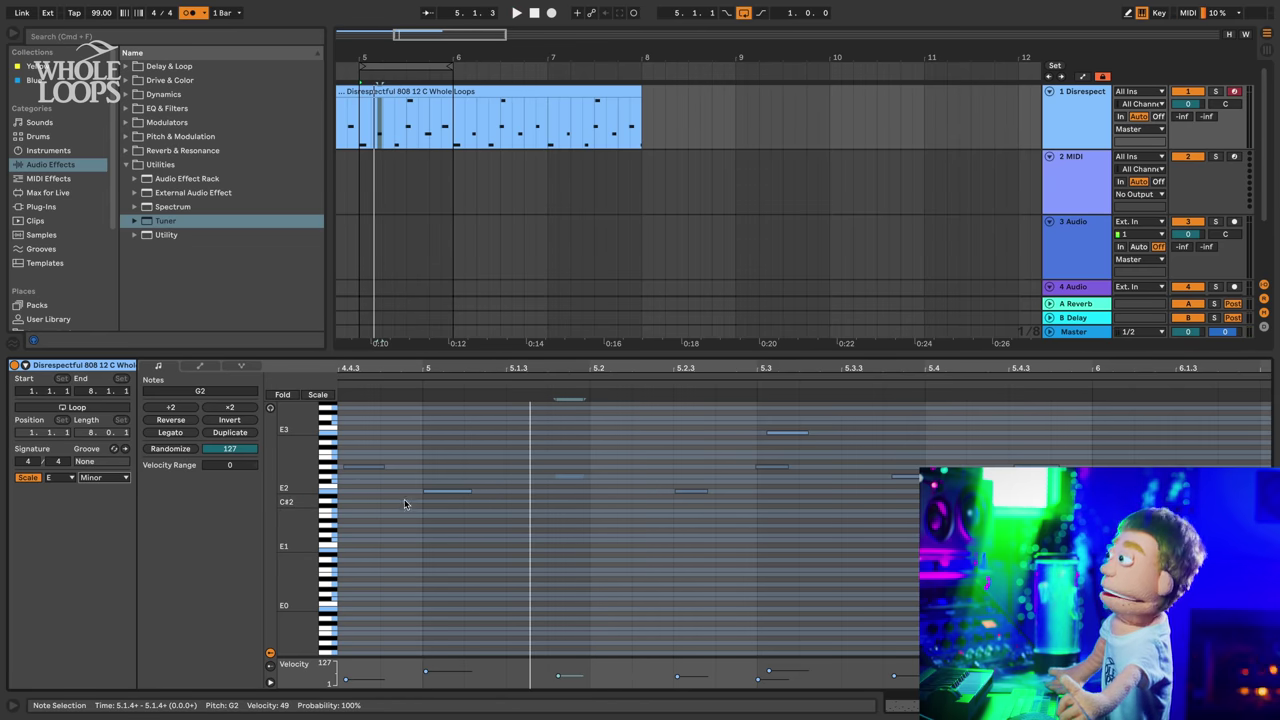
# - Limit the note editor's rows to the notes of the E Minor scale
pyautogui.click(320, 395)
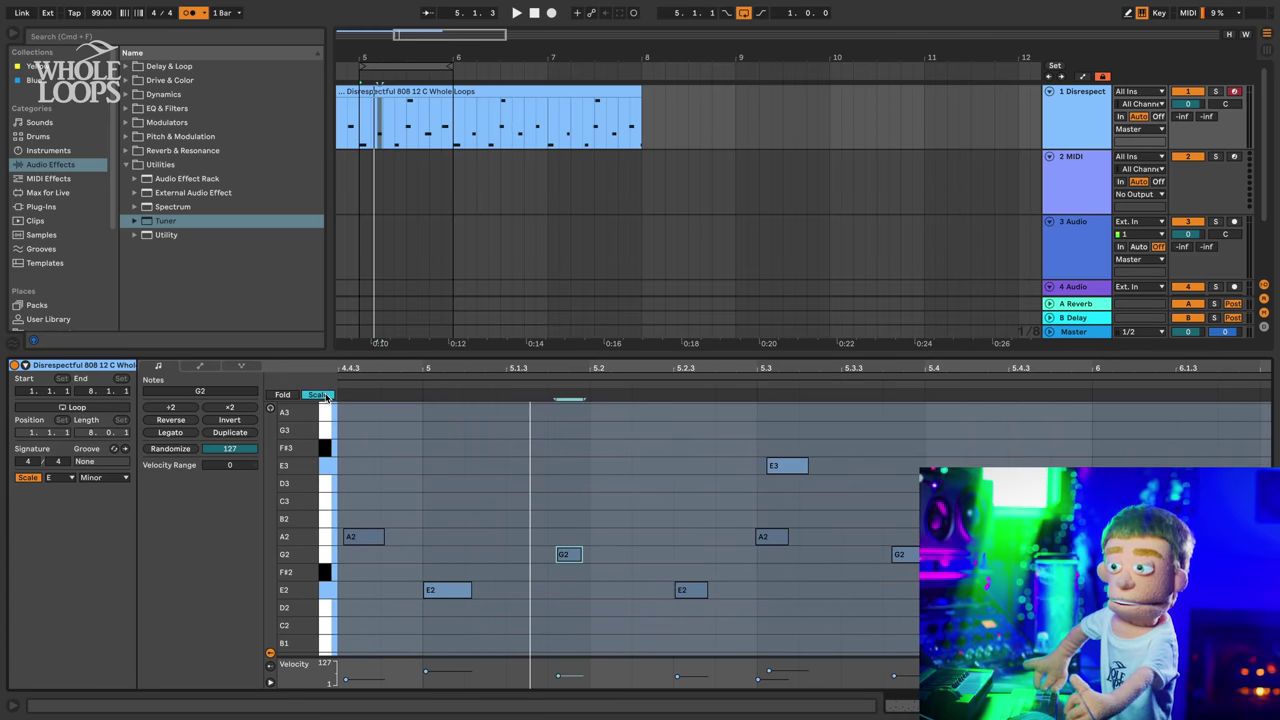
pyautogui.click(320, 395)
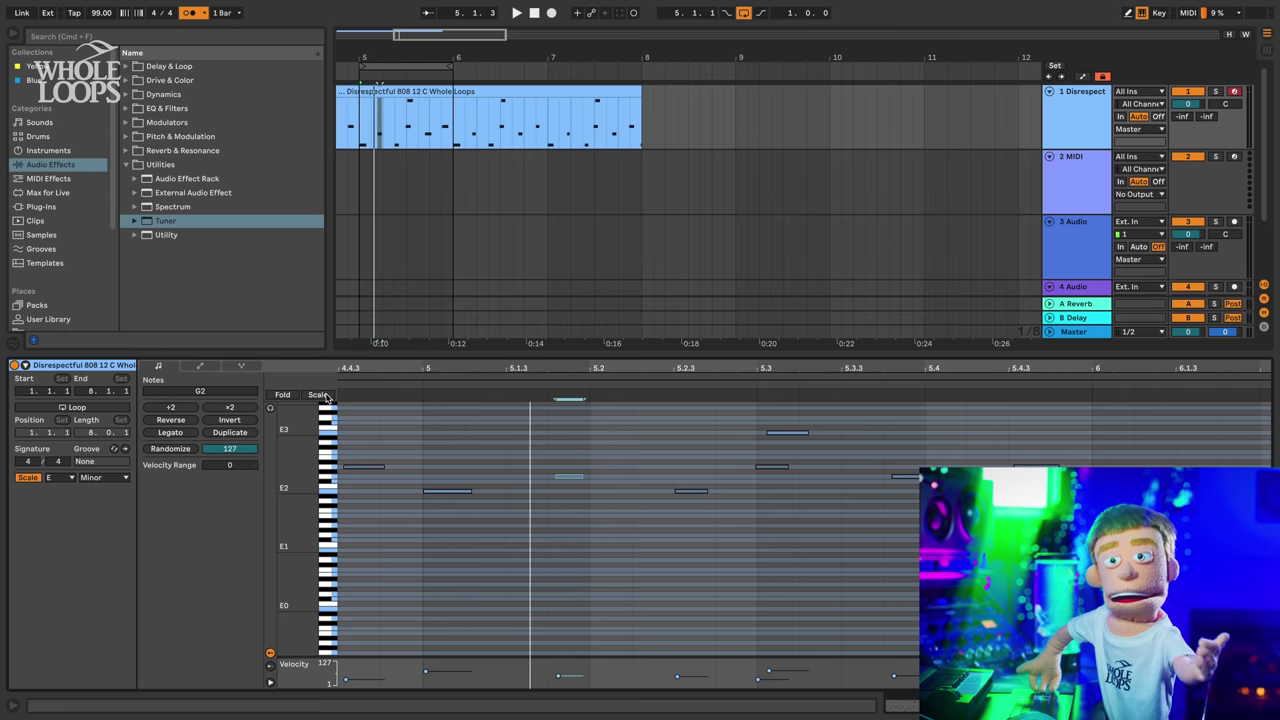
pyautogui.click(321, 395)
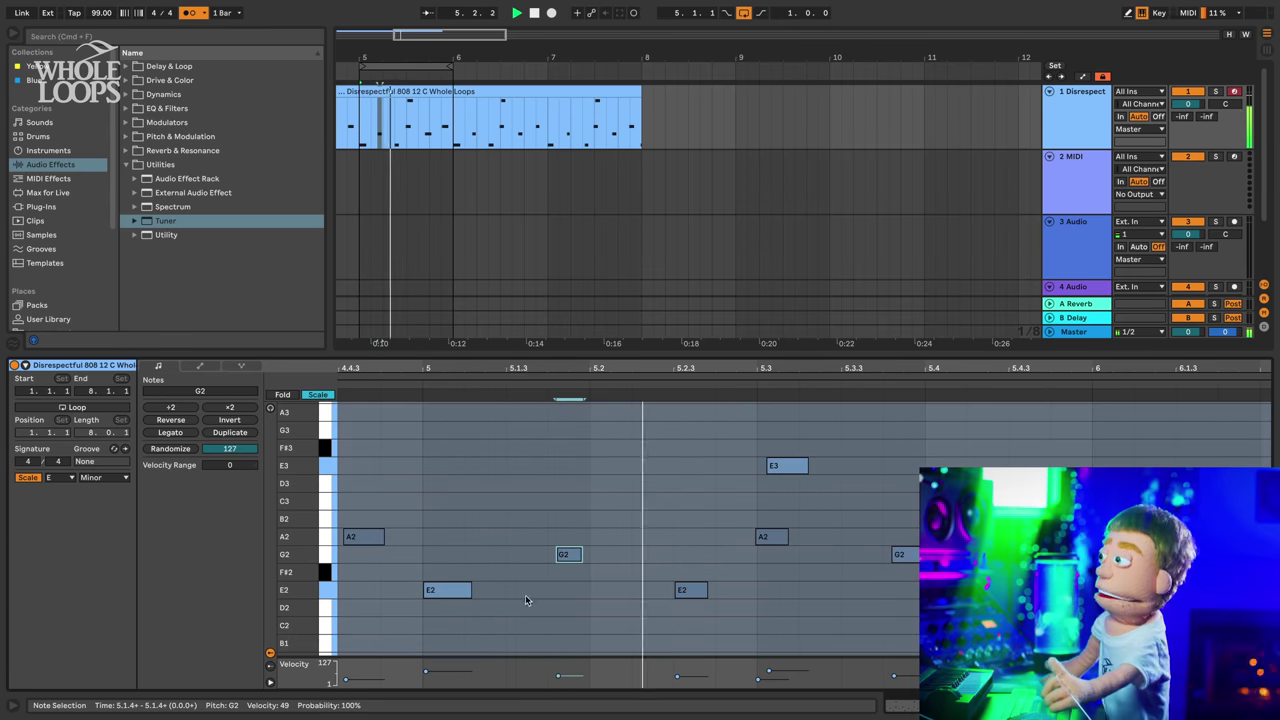
# - Fine-tune the timing of the A2 notes at 5.3 and just before bar 5, checking them against loop playback
pyautogui.click(765, 542)
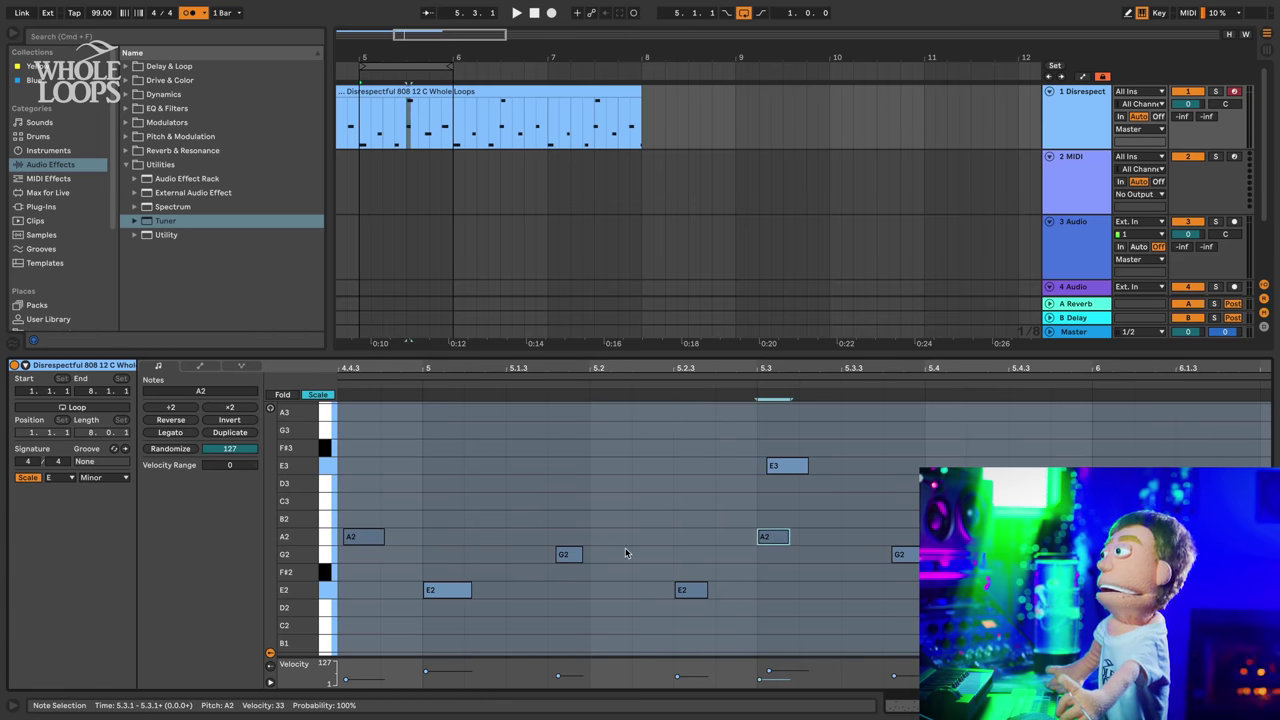
pyautogui.click(363, 538)
pyautogui.press('space')
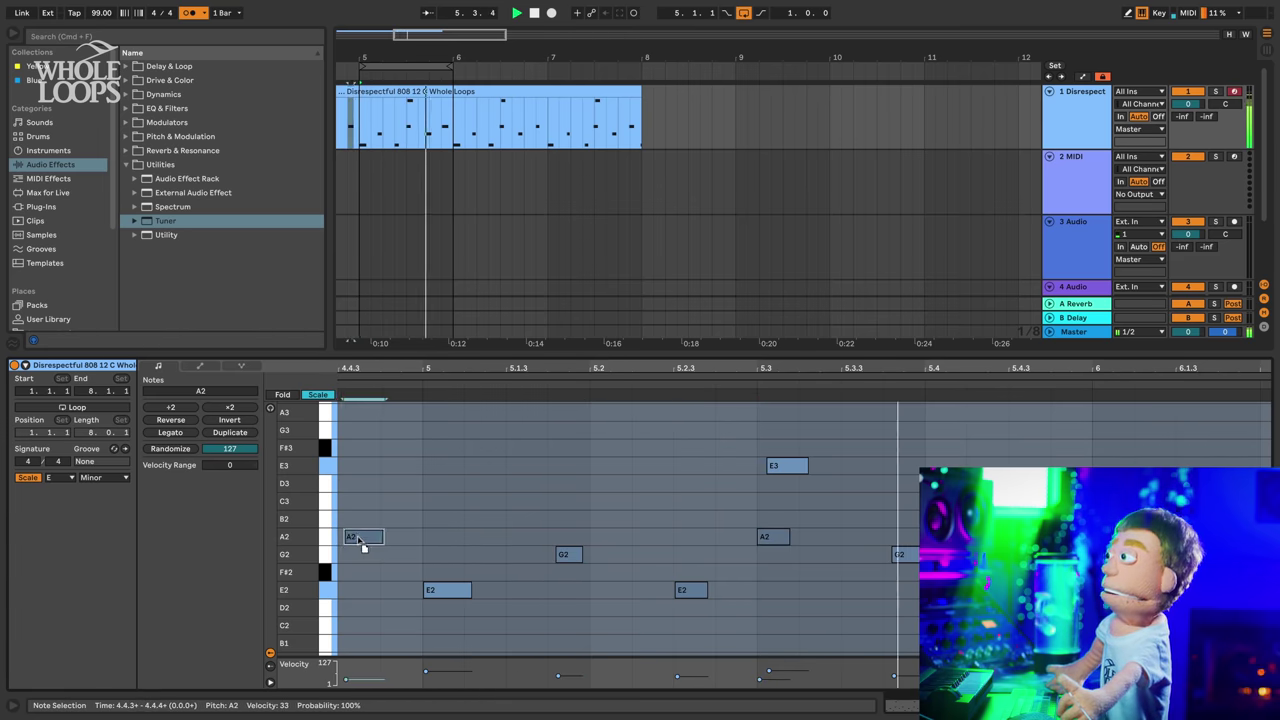
pyautogui.moveTo(360, 541); pyautogui.dragTo(355, 541)
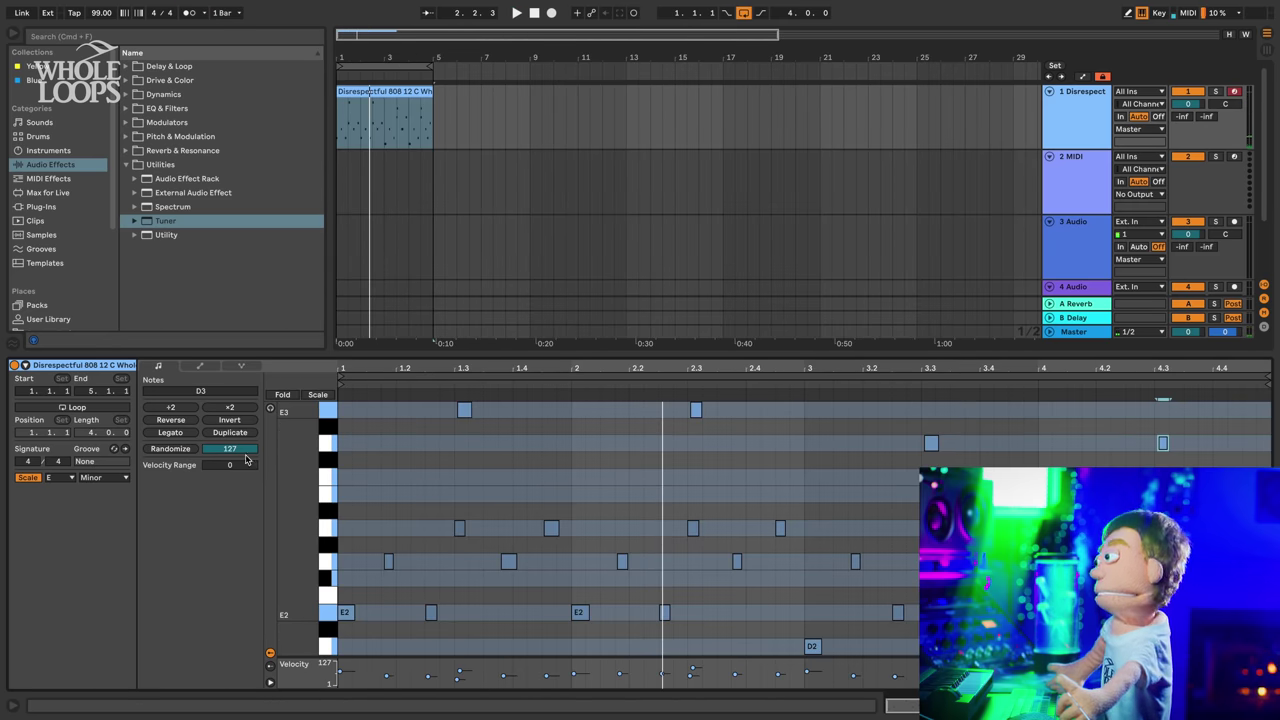
# - Turn off the clip's scale setting, transpose all its notes up one semitone, and play the clip
pyautogui.click(27, 477)
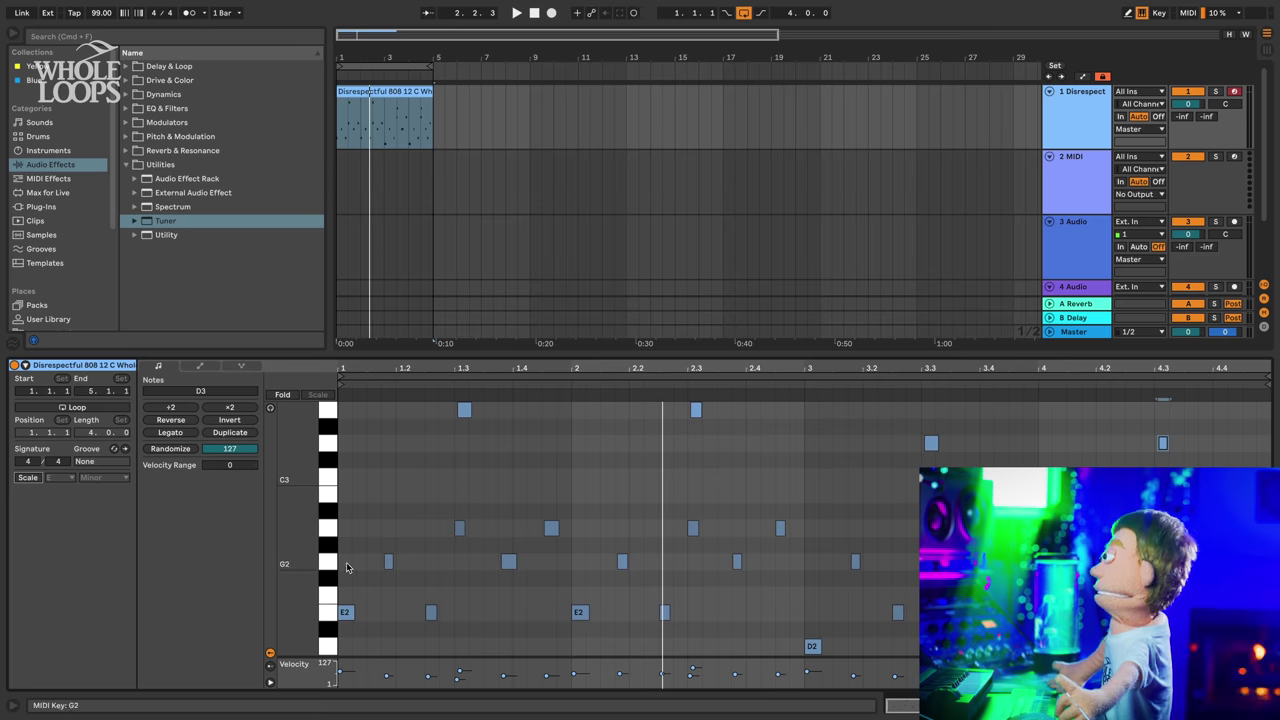
pyautogui.click(380, 589)
pyautogui.hotkey('ctrl', 'a')
pyautogui.press('Up')
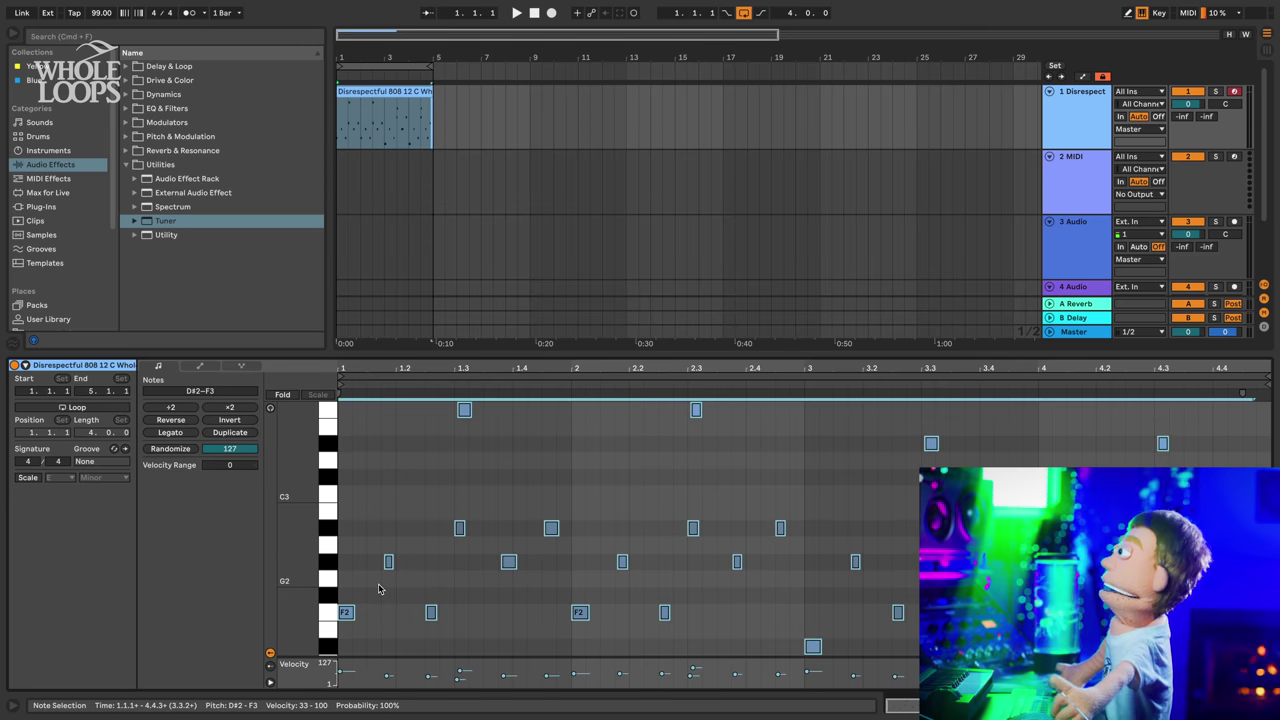
pyautogui.press('space')
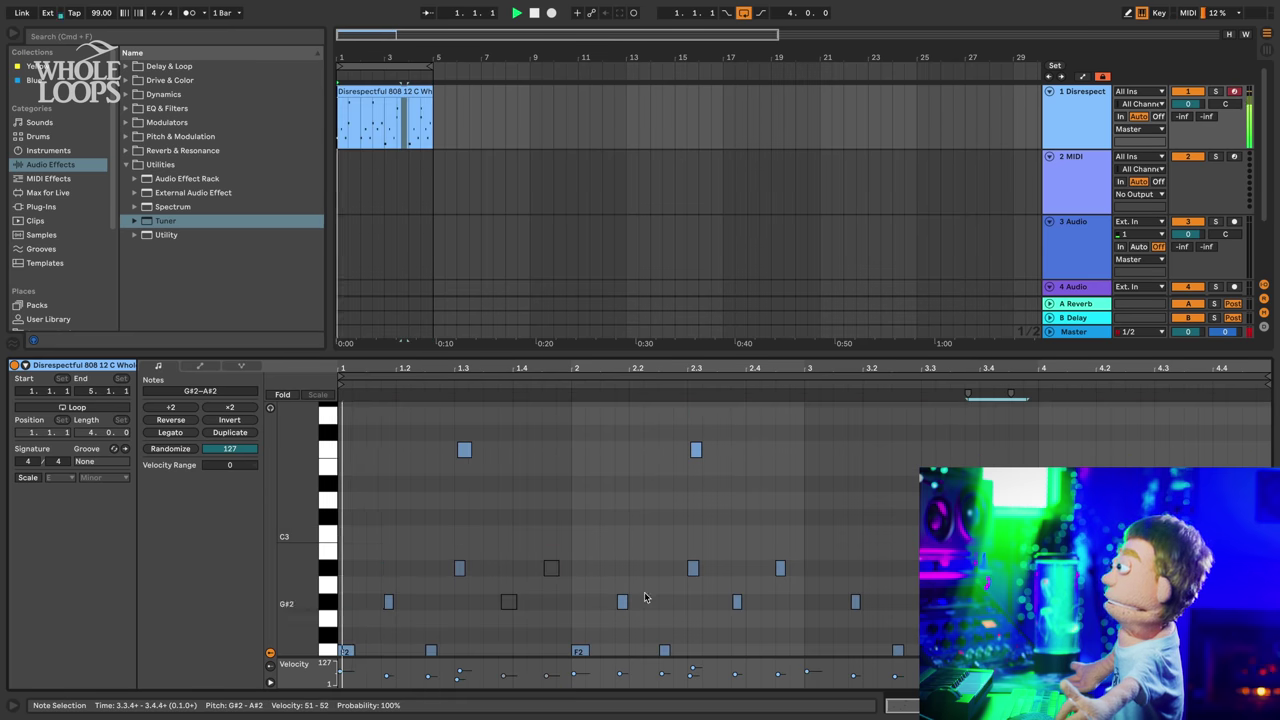
# - Delete the deactivated G#2 and A#2 notes around beat 1.4 and let the bass loop play through
pyautogui.moveTo(500, 550); pyautogui.dragTo(563, 611)
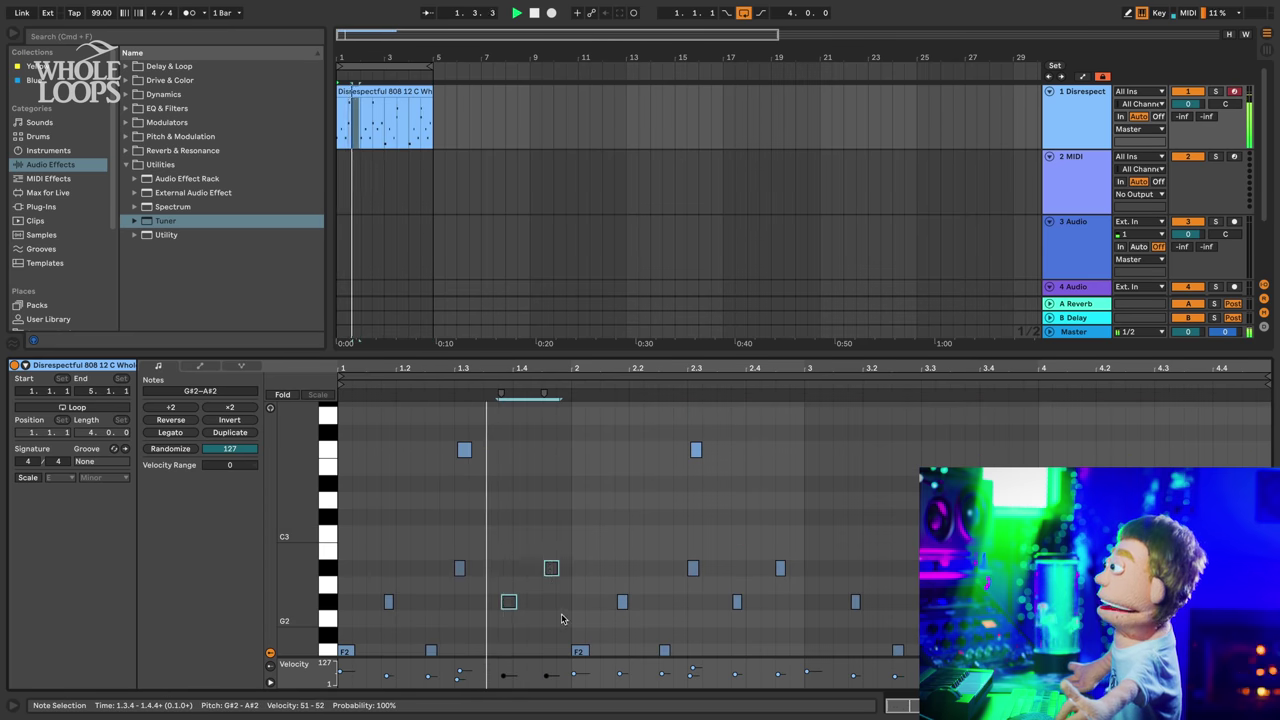
pyautogui.press('Delete')
pyautogui.click(965, 595)
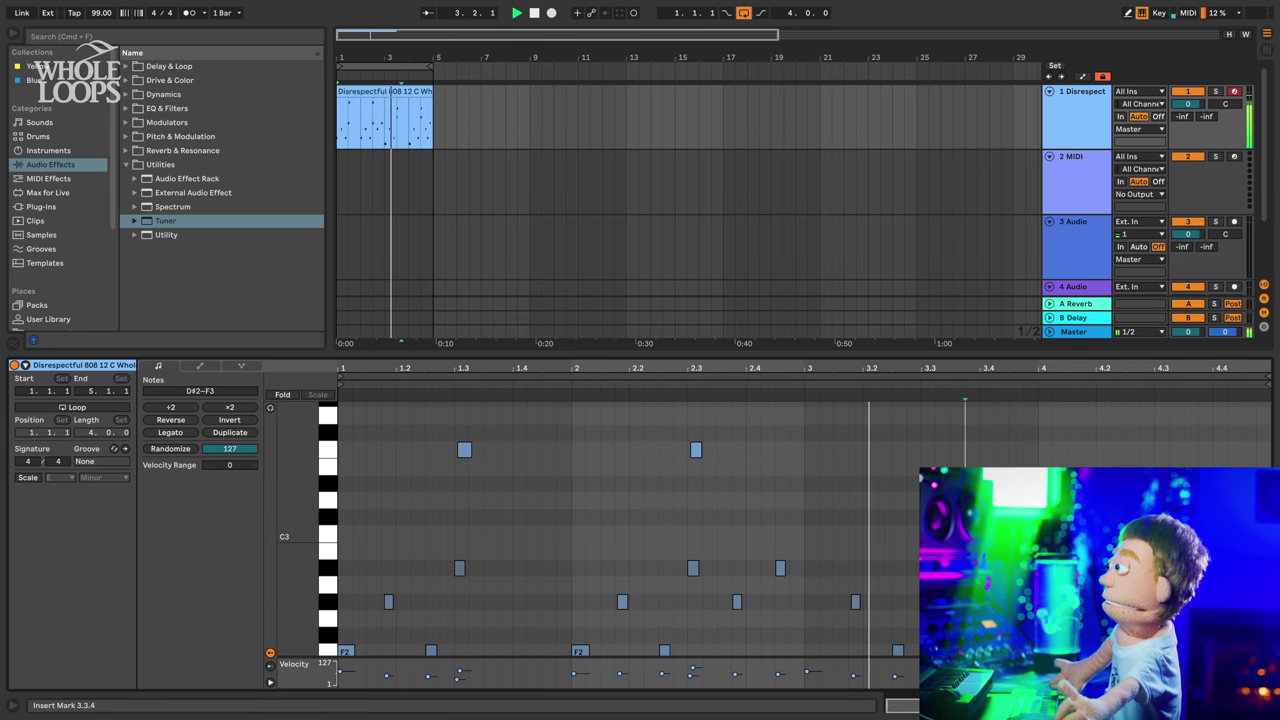
pyautogui.click(935, 706)
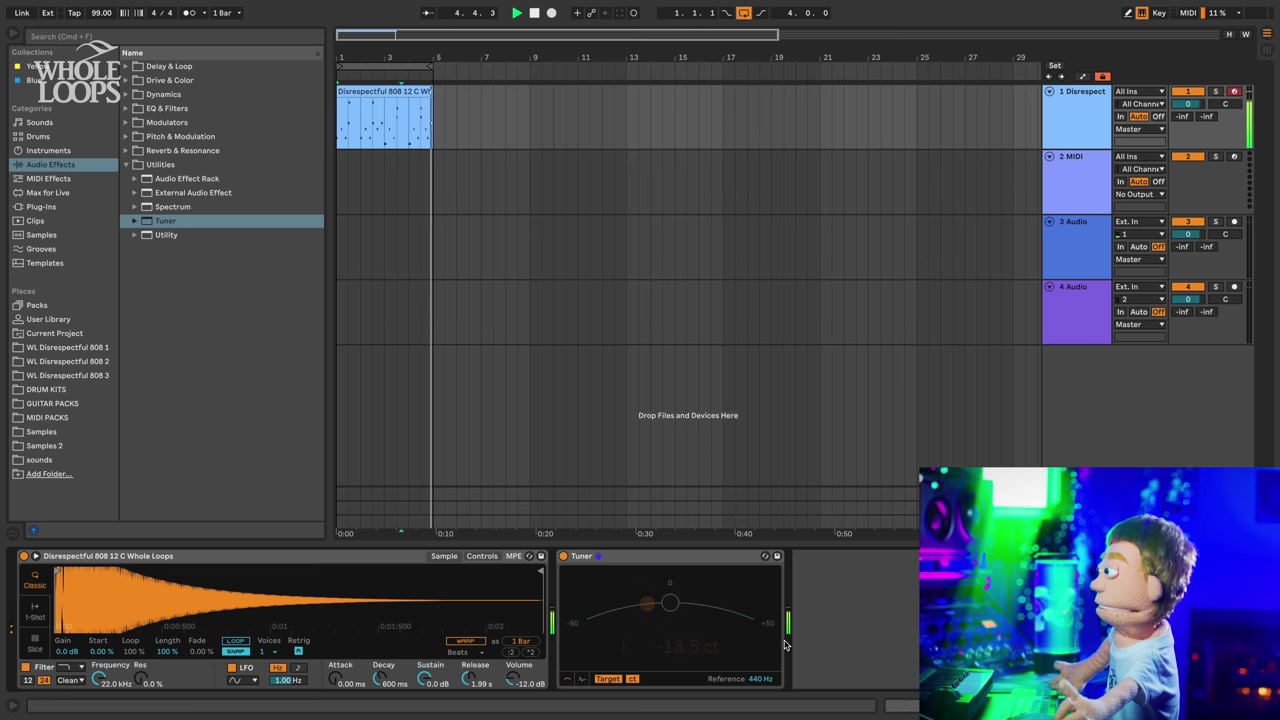
pyautogui.press('space')
# - Rename the bass track 808 and give the track and its clip a dark red color
pyautogui.rightClick(1095, 107)
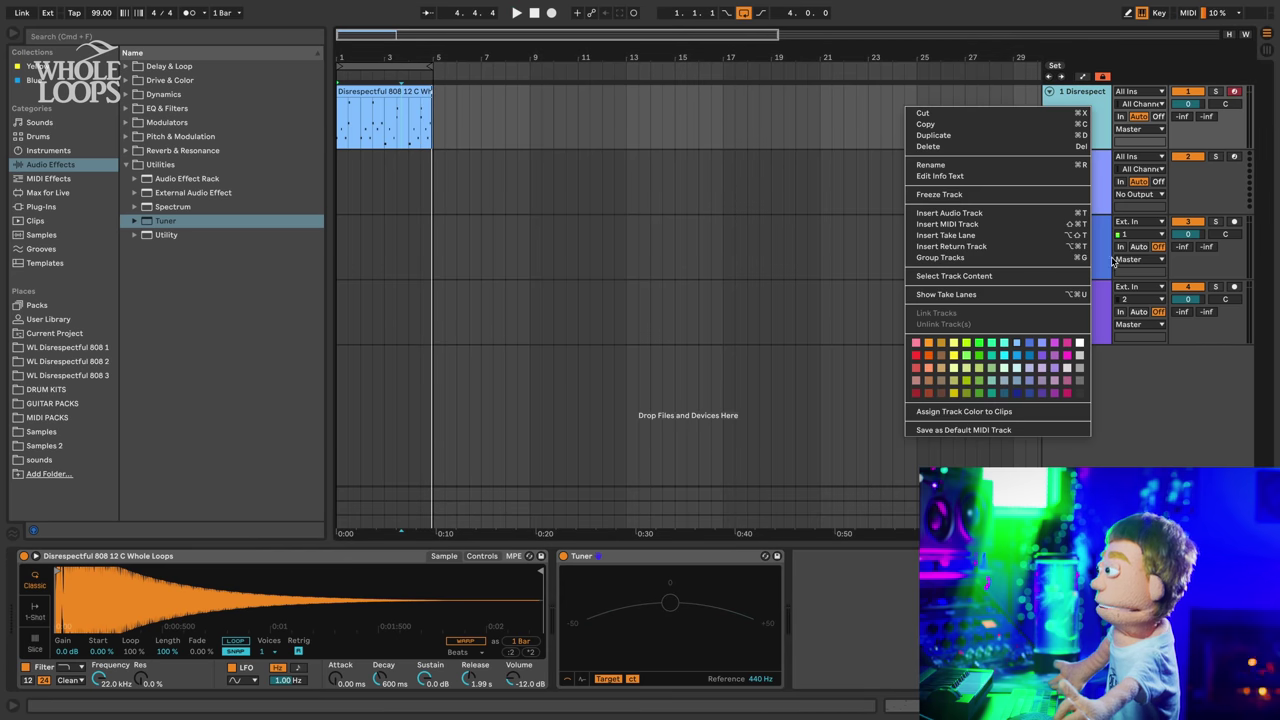
pyautogui.click(921, 393)
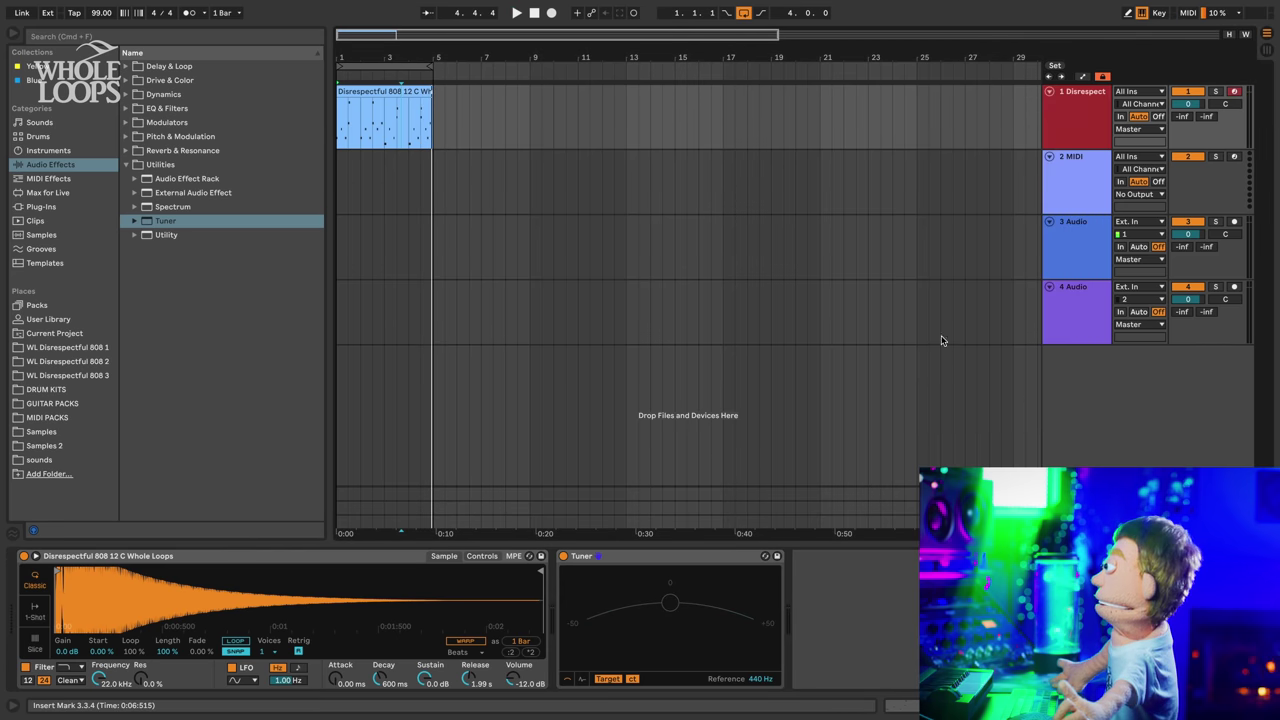
pyautogui.rightClick(1071, 123)
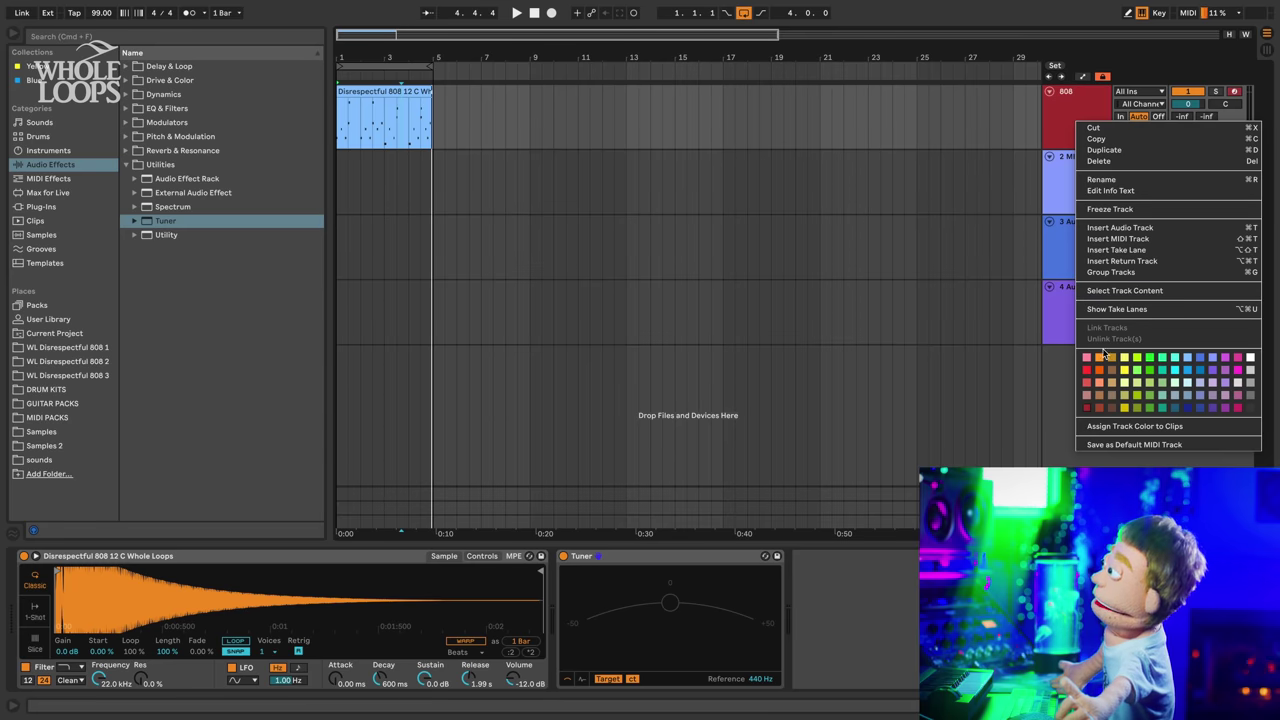
pyautogui.click(1121, 444)
pyautogui.rightClick(1070, 119)
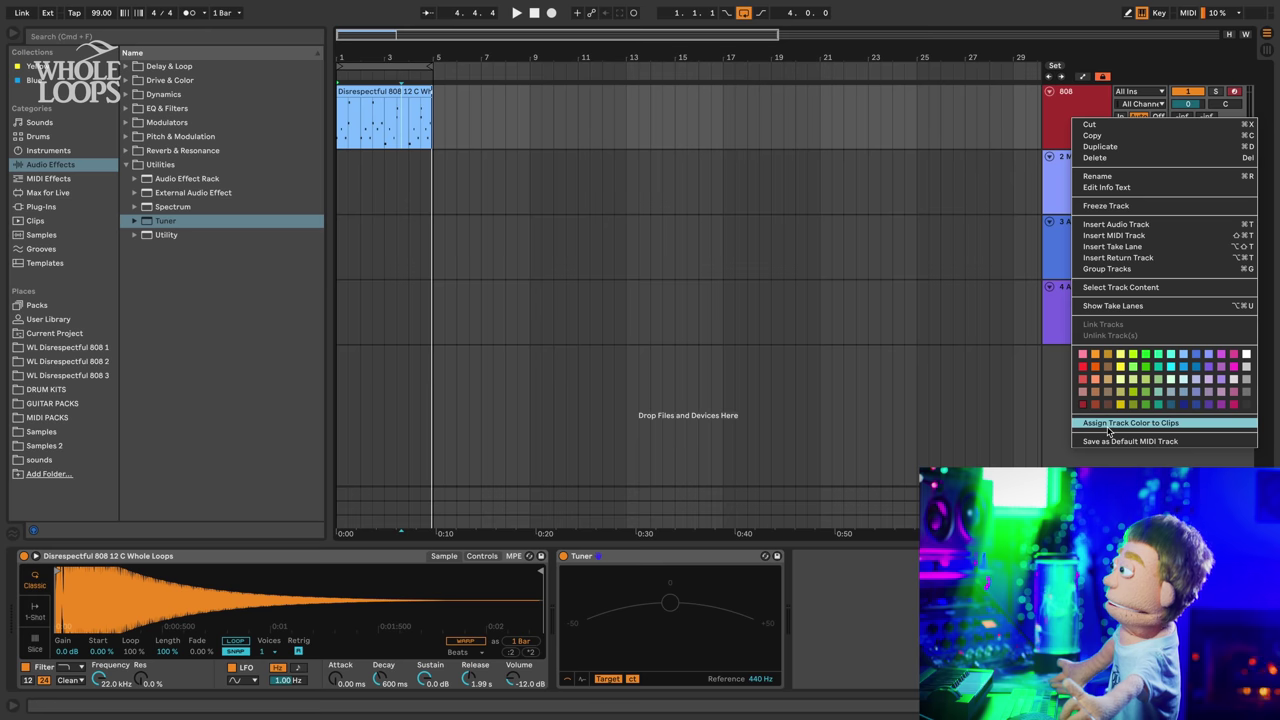
pyautogui.click(1125, 431)
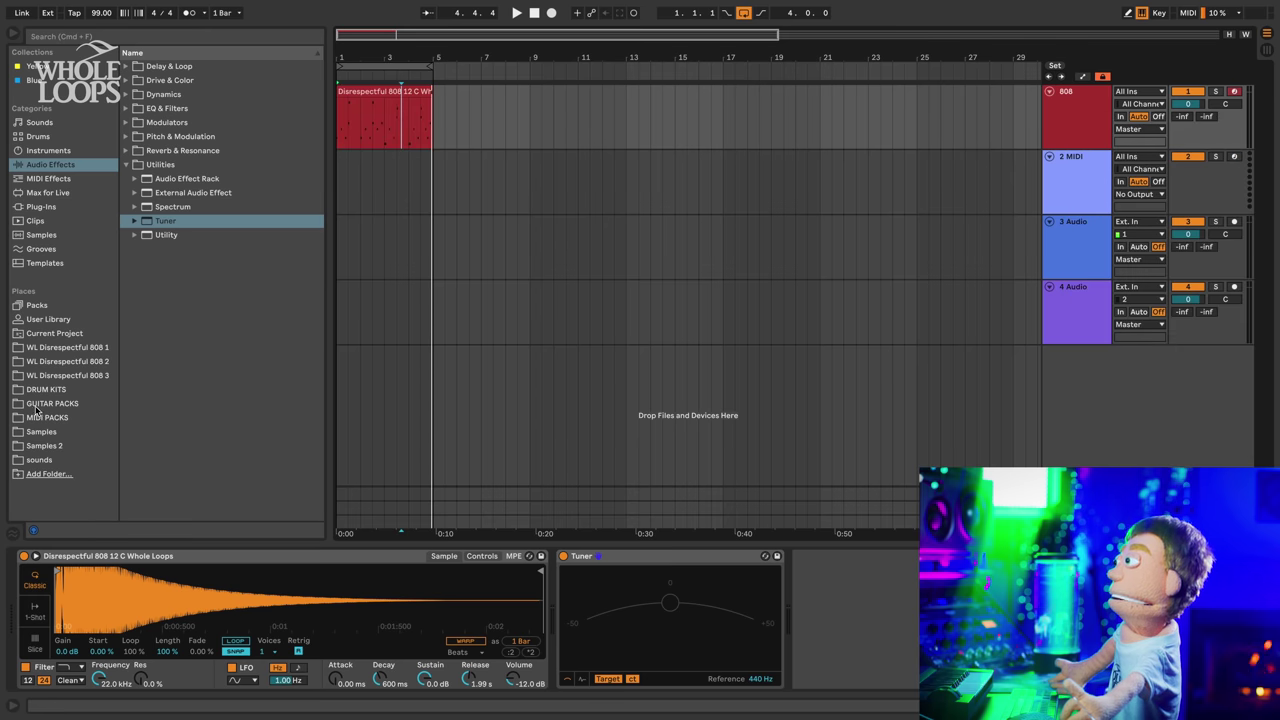
# - Open the 100 BPM Organic Loops folder of WL Hot Tropics 1 in the DRUM KITS folder
pyautogui.click(38, 391)
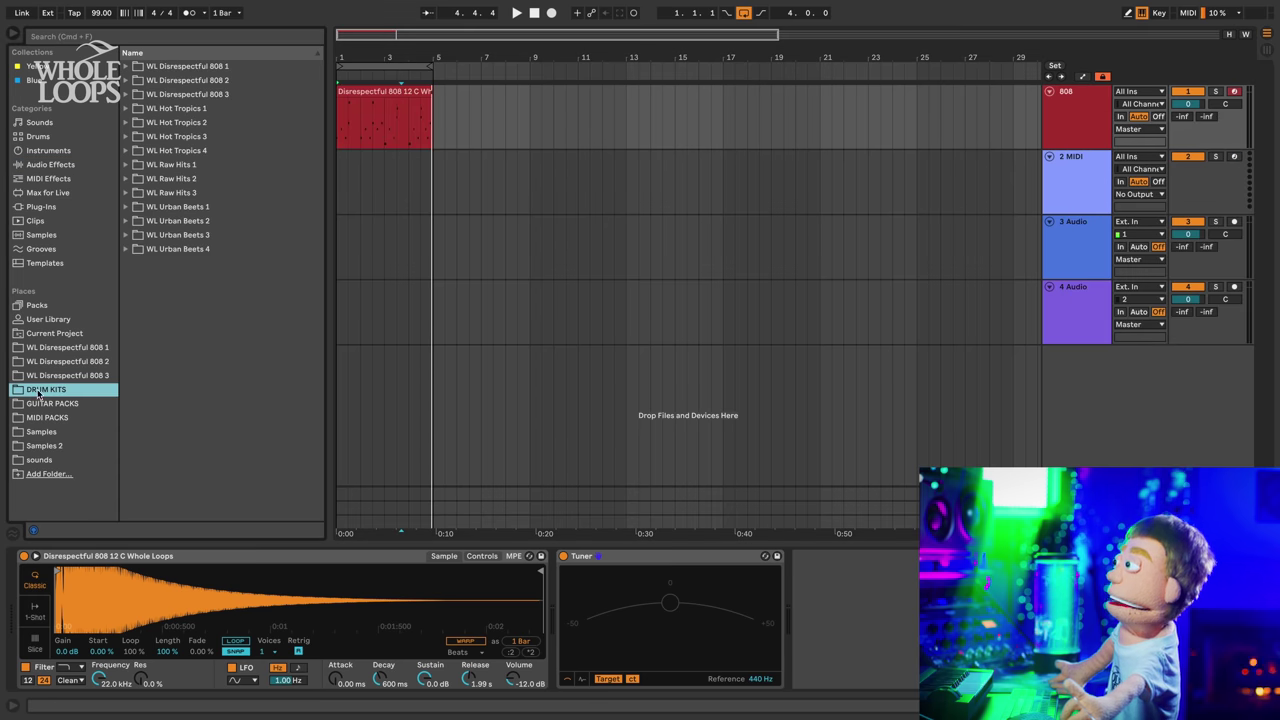
pyautogui.click(198, 164)
pyautogui.click(197, 99)
pyautogui.doubleClick(197, 108)
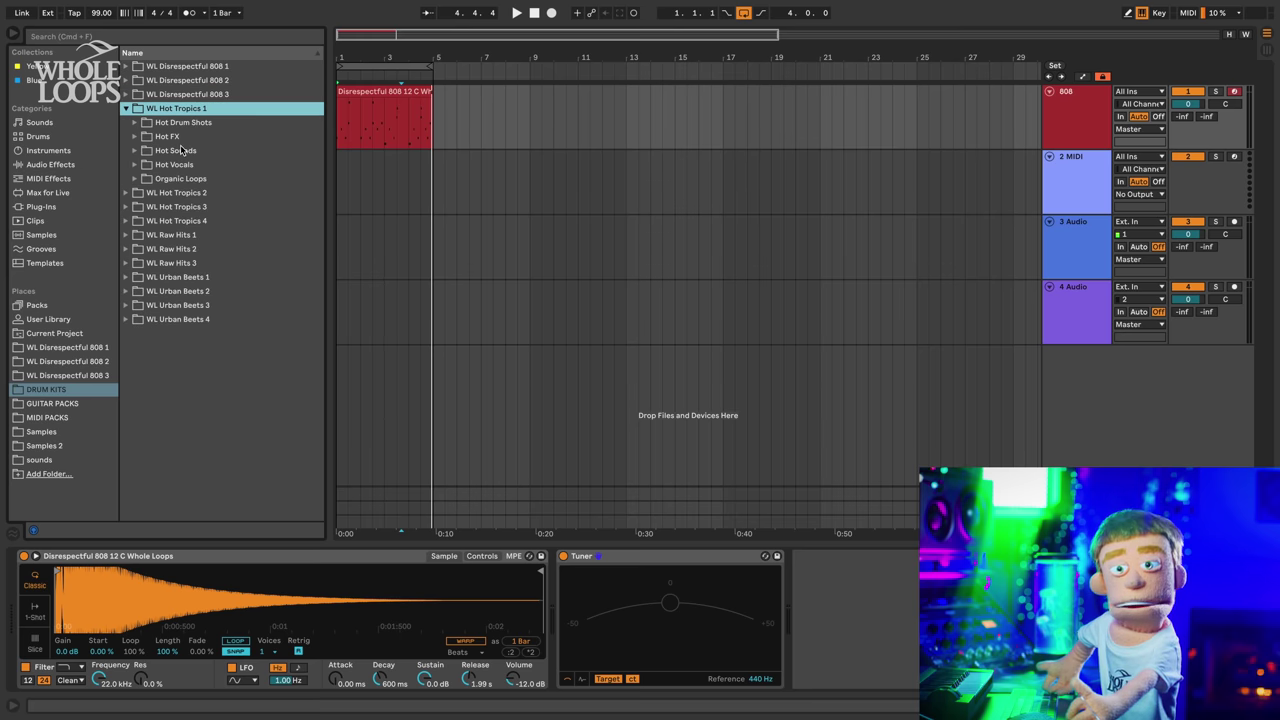
pyautogui.doubleClick(182, 124)
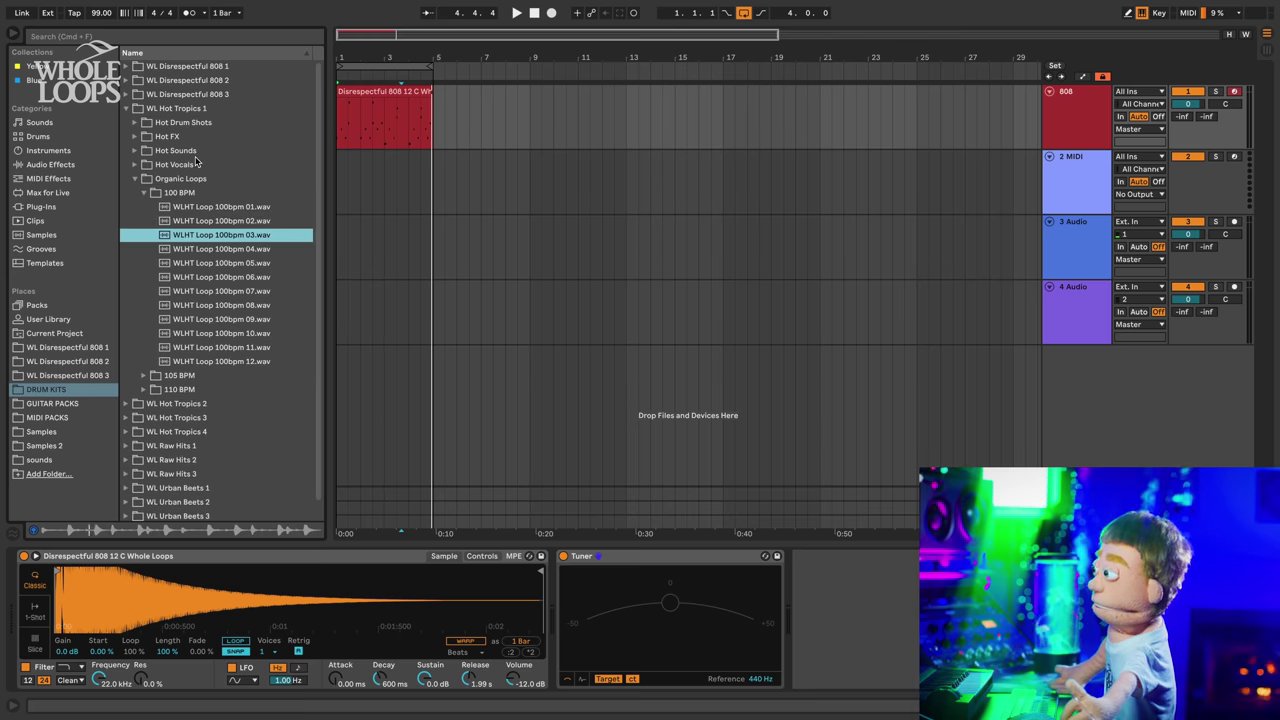
# - Preview the Organic Loops samples one after another through the 100 BPM folder and into the 105 BPM folder
pyautogui.press('Down')
pyautogui.press('Down')
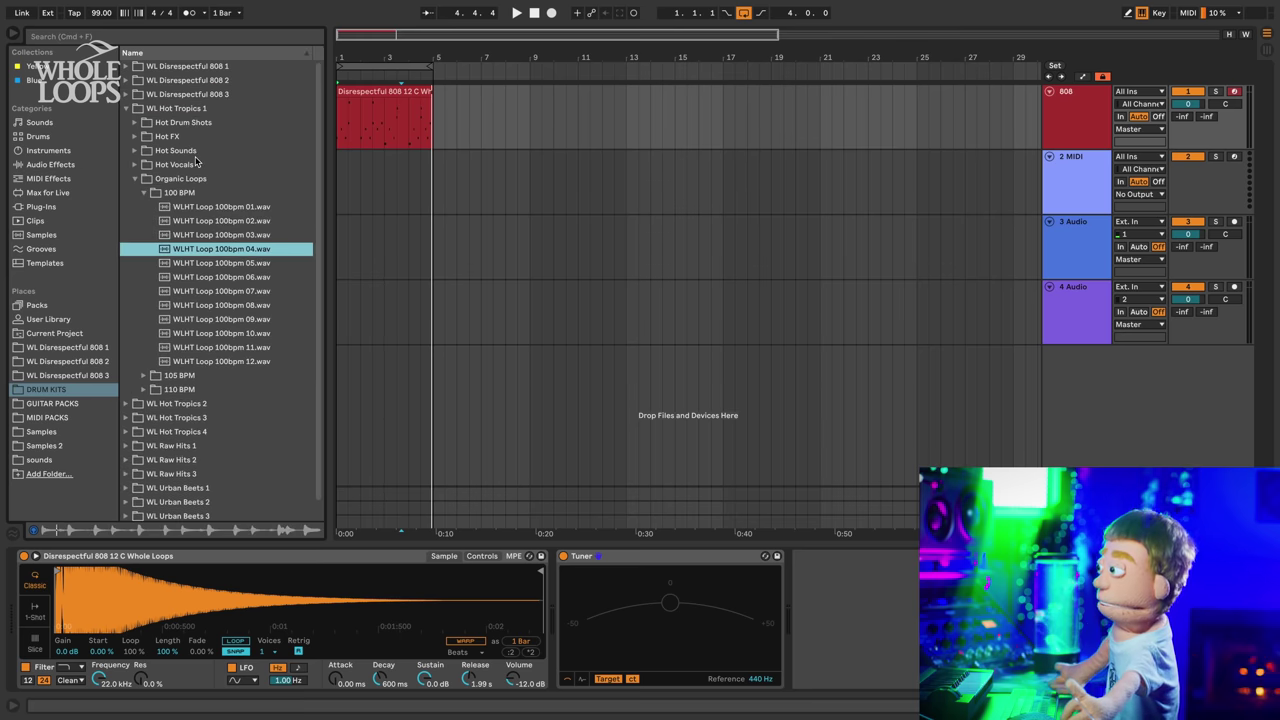
pyautogui.press('Down')
pyautogui.press('Down')
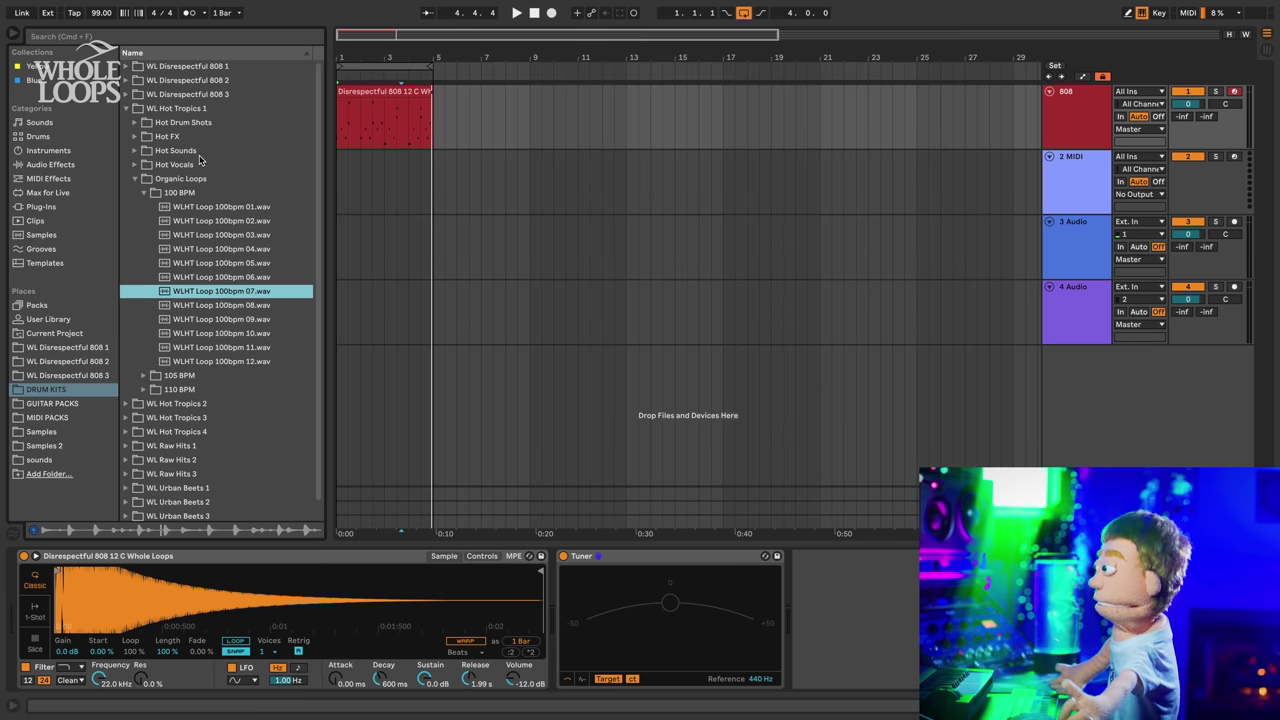
pyautogui.press('Down')
pyautogui.press('Down')
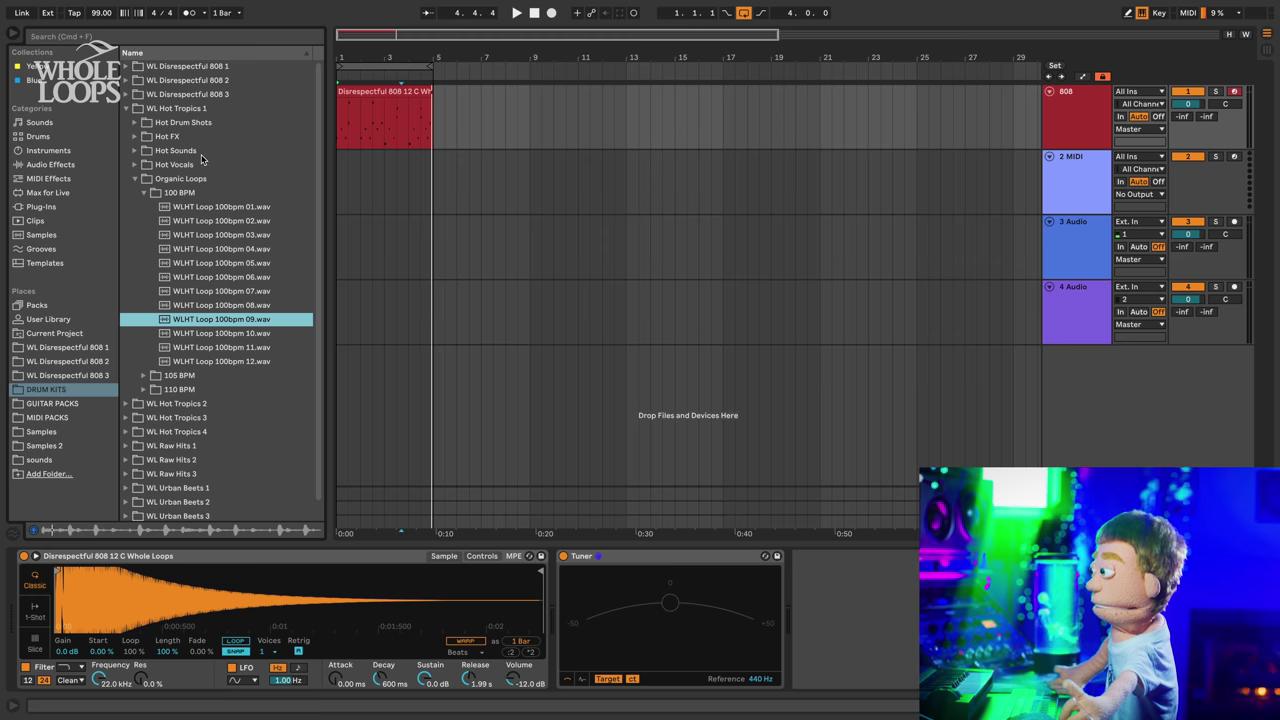
pyautogui.press('Down')
pyautogui.press('Down')
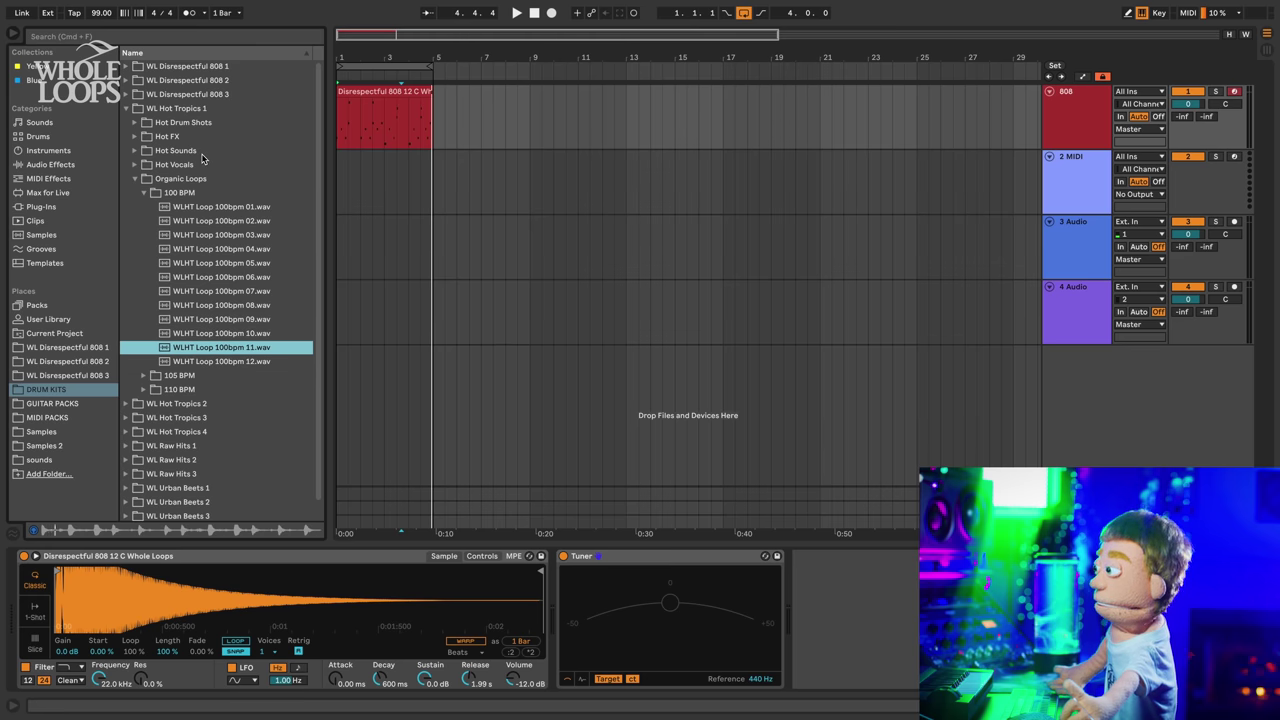
pyautogui.press('Down')
pyautogui.press('Left')
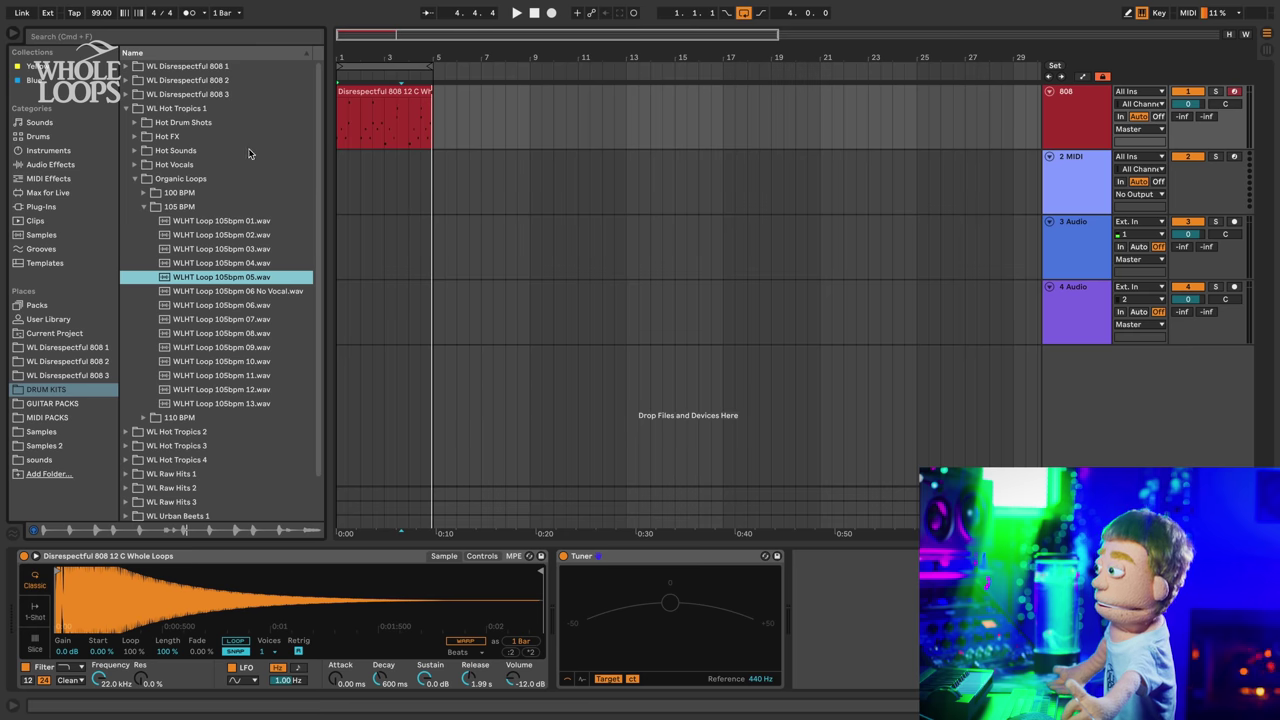
# - Place WLHT Loop 105bpm 05.wav at the start of audio track 3 and warp it with a clip tempo of 105 BPM
pyautogui.moveTo(240, 277); pyautogui.dragTo(357, 219)
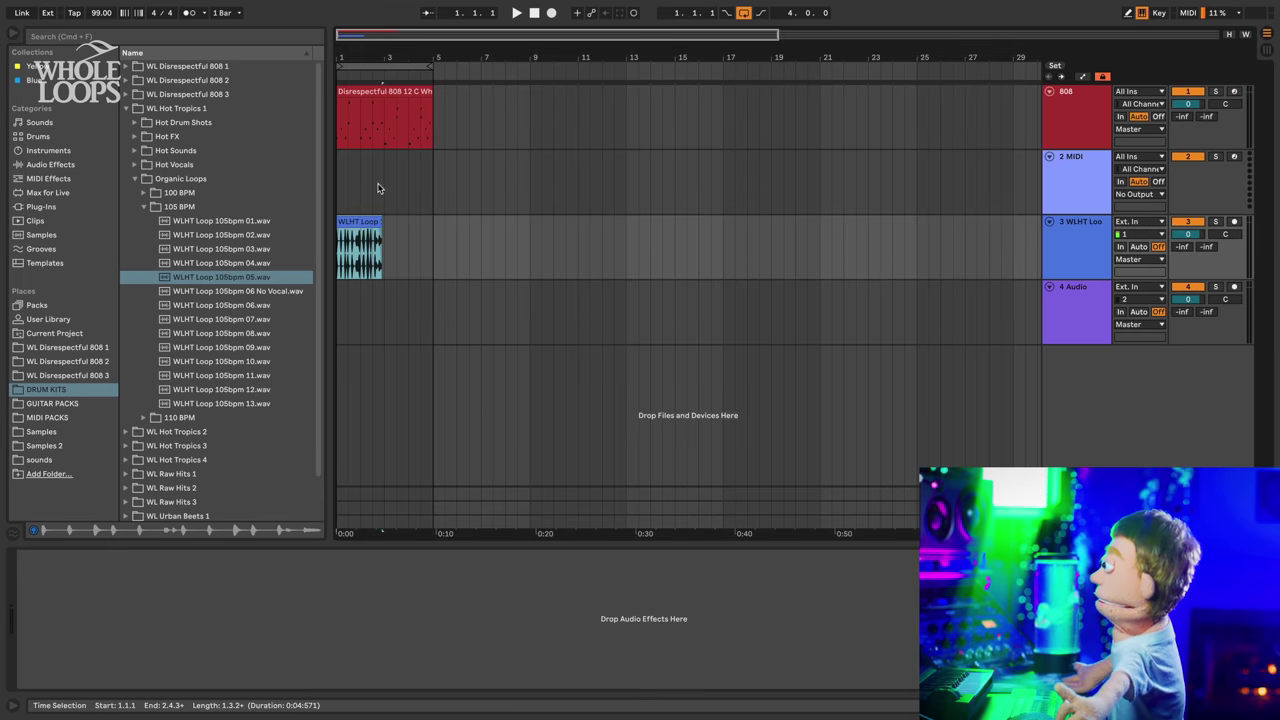
pyautogui.doubleClick(368, 221)
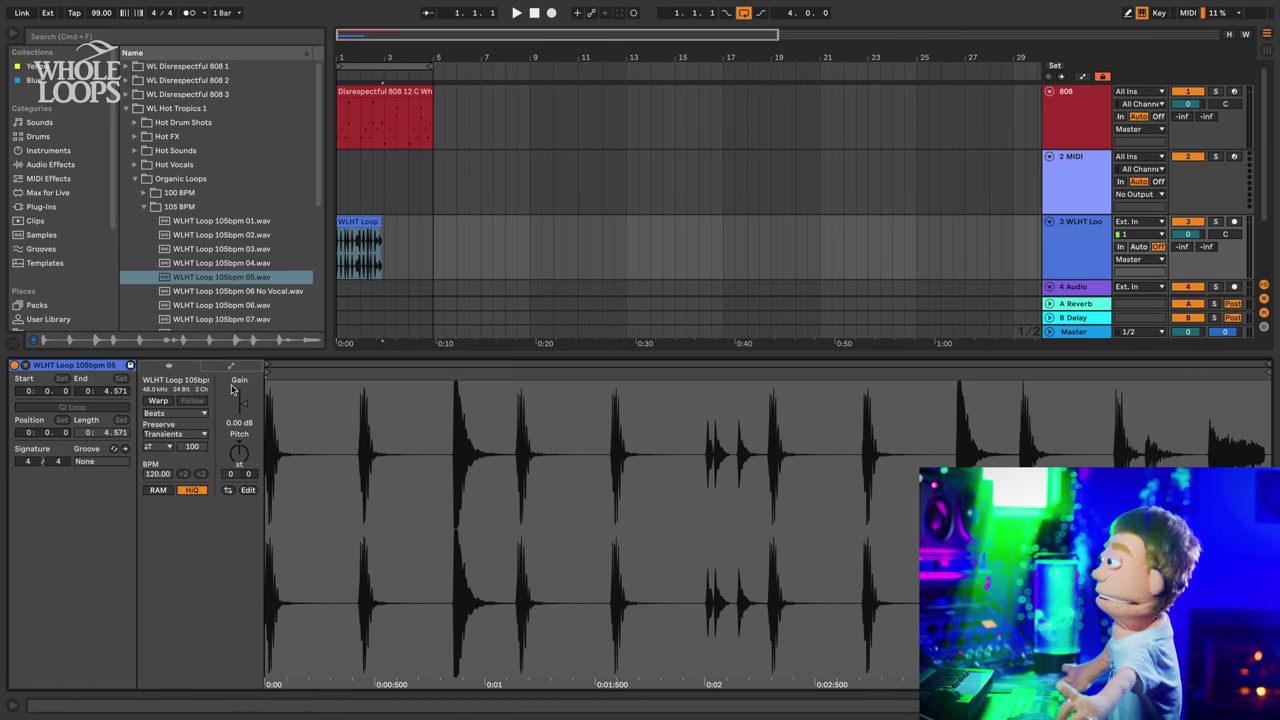
pyautogui.click(160, 400)
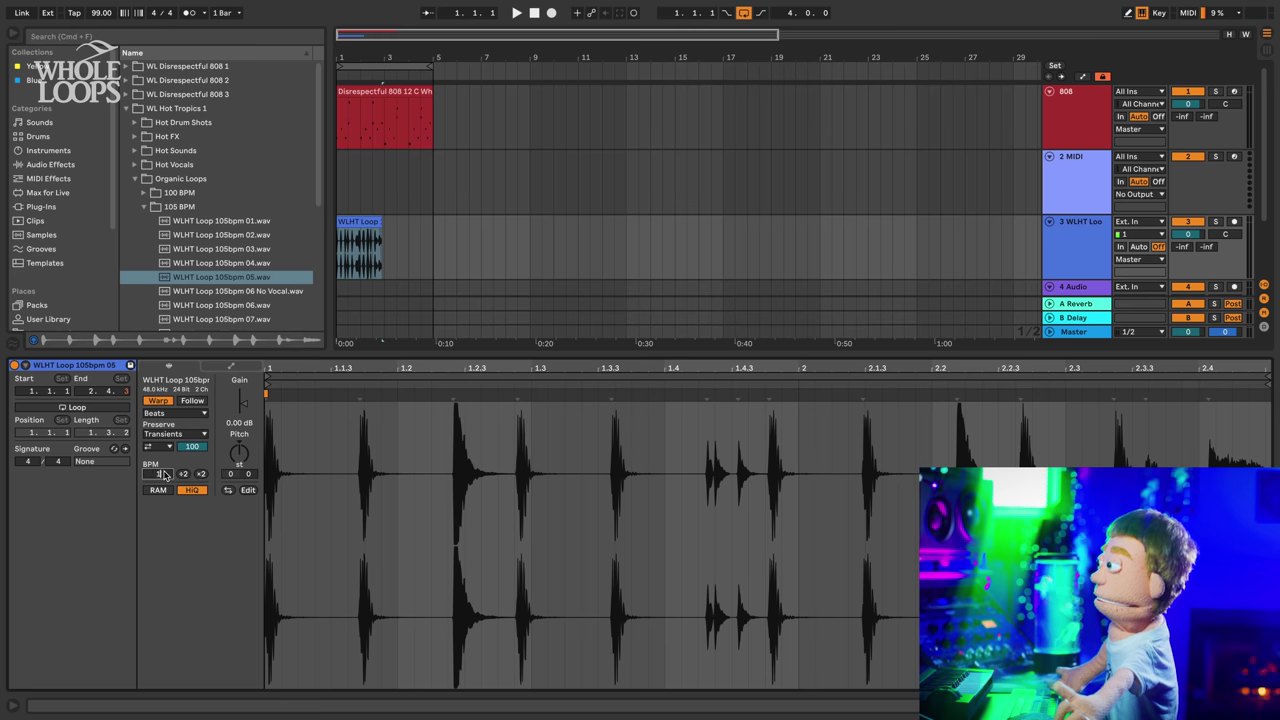
pyautogui.press('Return')
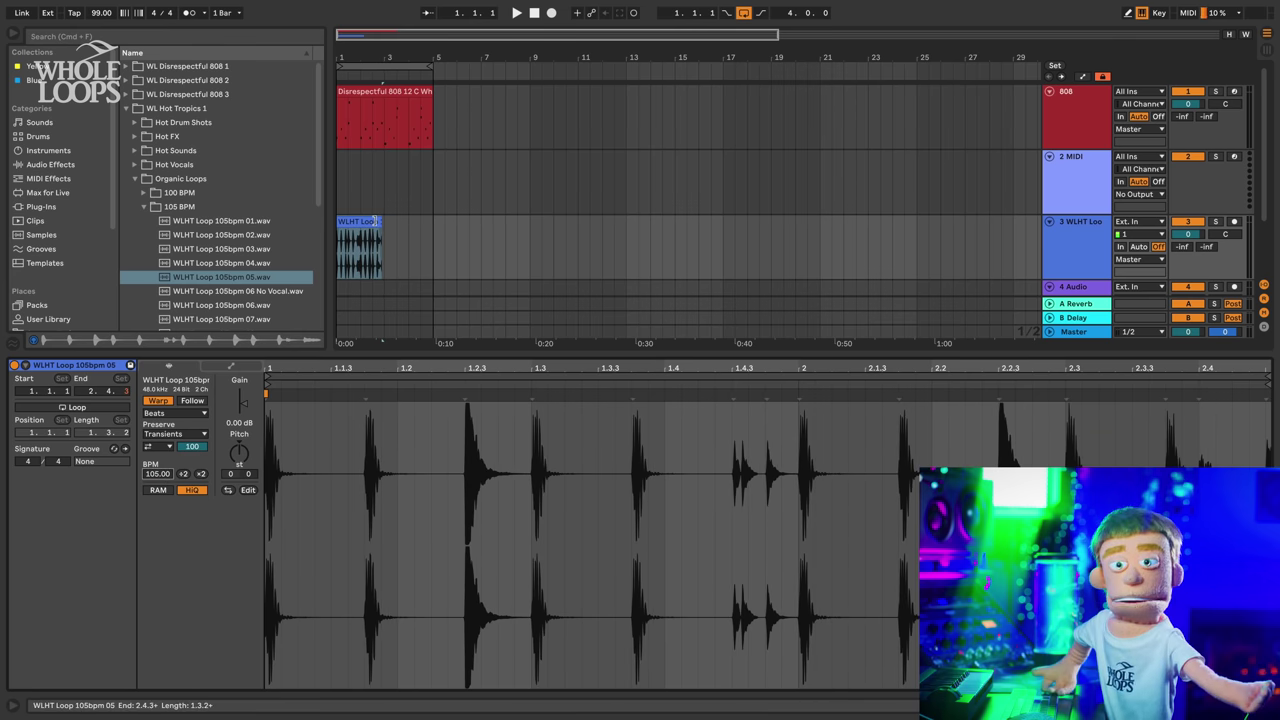
# - Loop the drum clip over two full bars and extend it in the arrangement to bar 5
pyautogui.moveTo(381, 222); pyautogui.dragTo(385, 223)
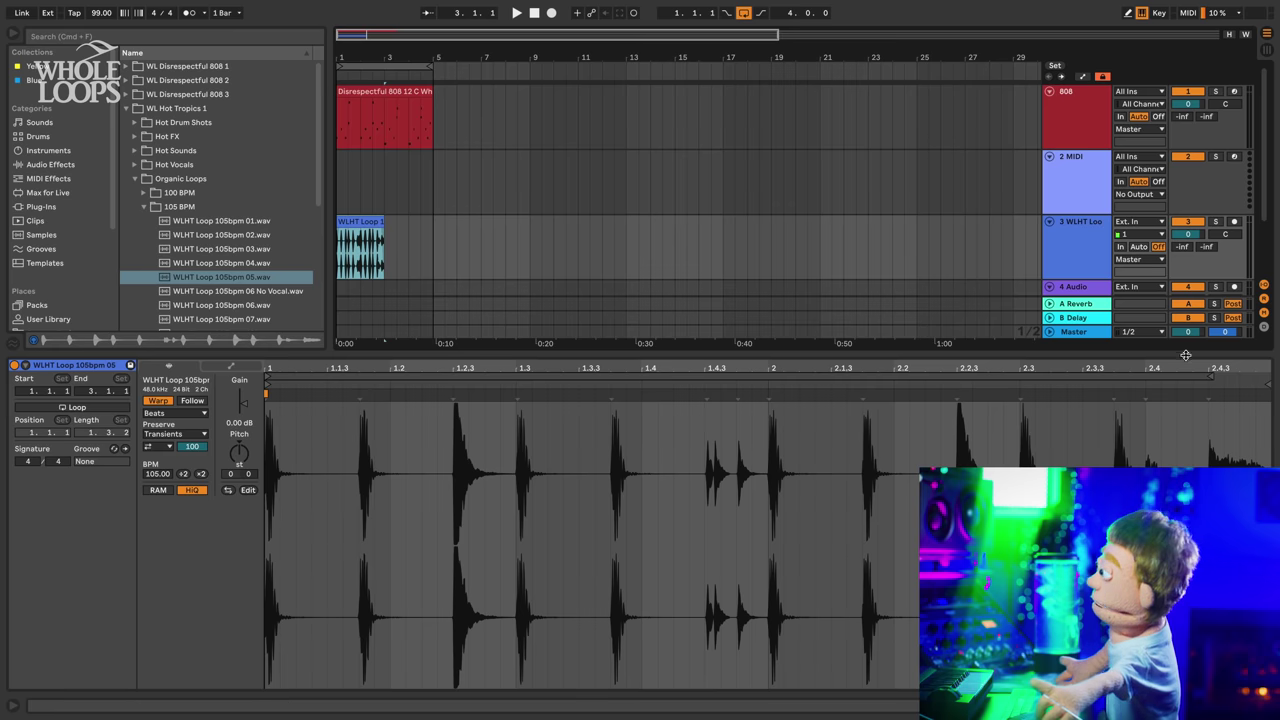
pyautogui.moveTo(1210, 378); pyautogui.dragTo(1227, 376)
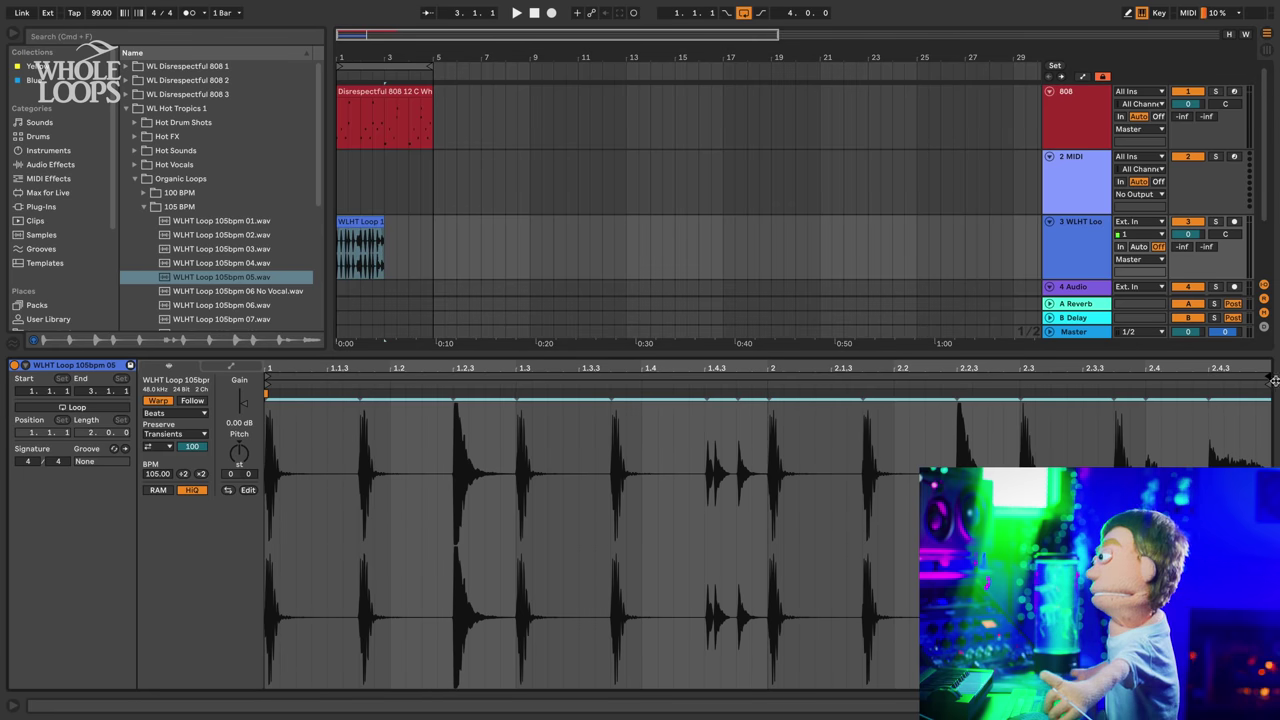
pyautogui.click(77, 407)
pyautogui.press('space')
pyautogui.moveTo(386, 221); pyautogui.dragTo(433, 222)
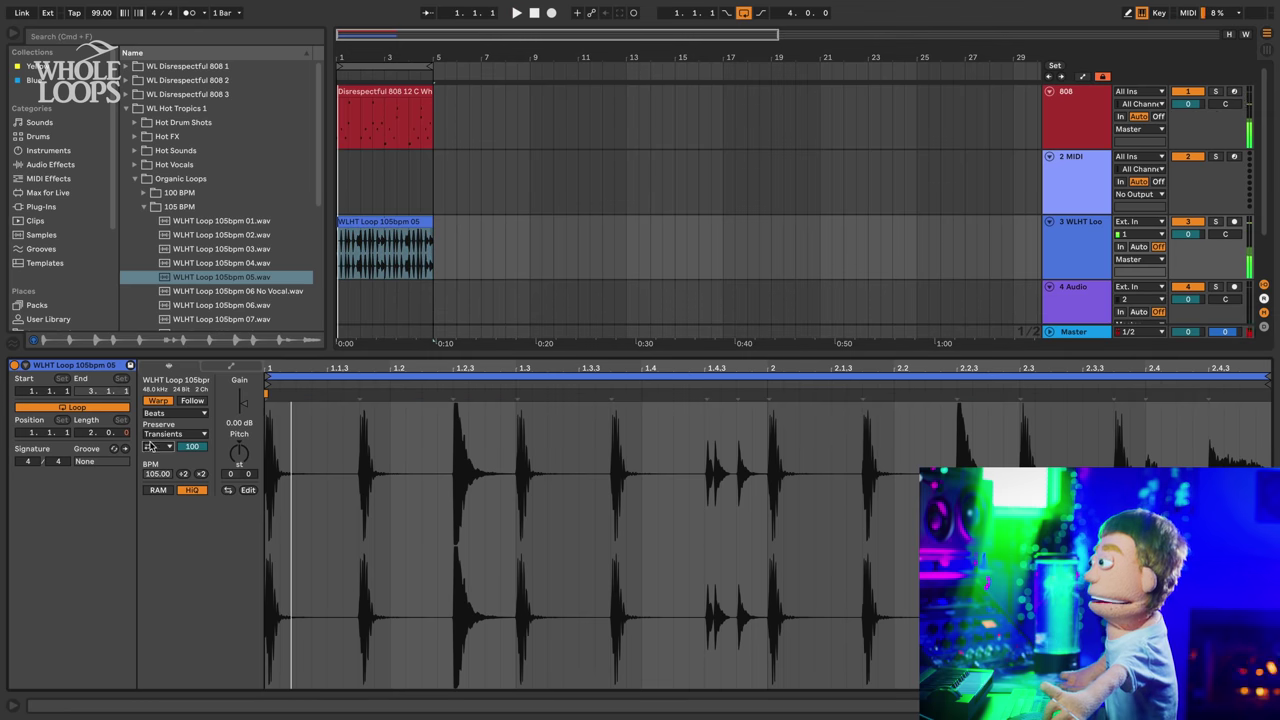
# - Turn off transient looping for the drum clip with an envelope of 48, and transpose it down 2 semitones during playback
pyautogui.click(149, 447)
pyautogui.click(155, 461)
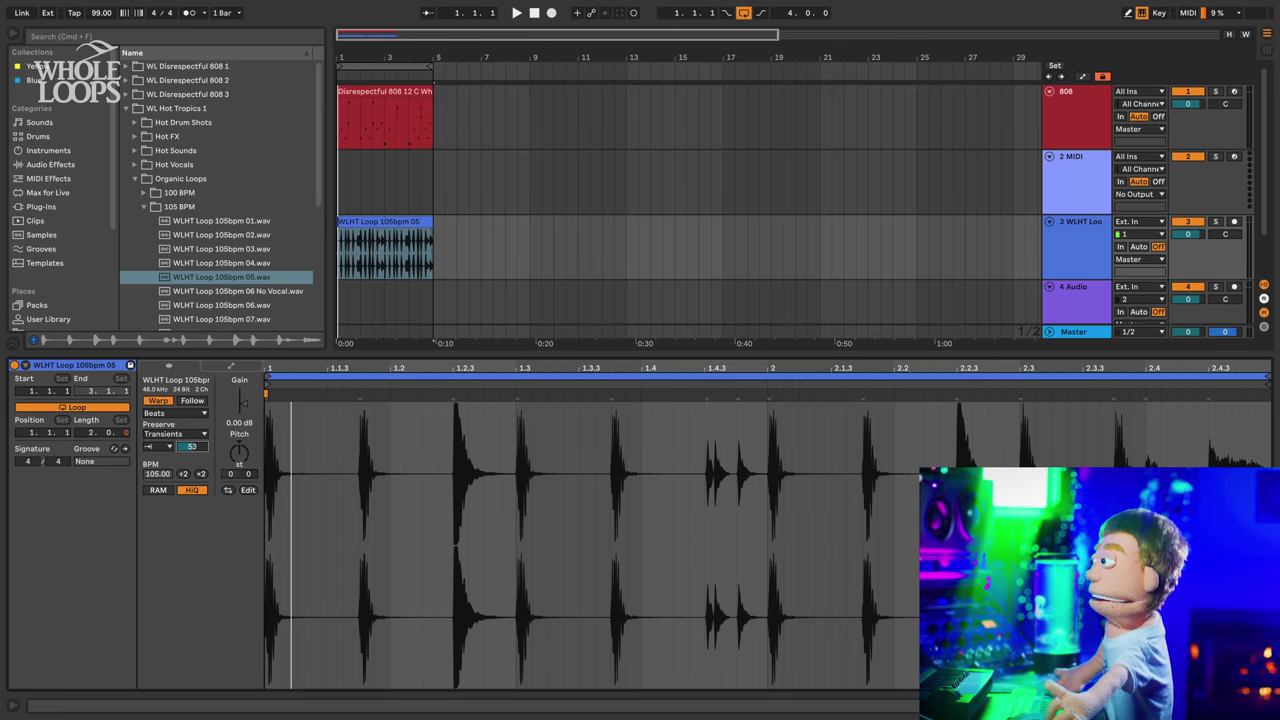
pyautogui.press('space')
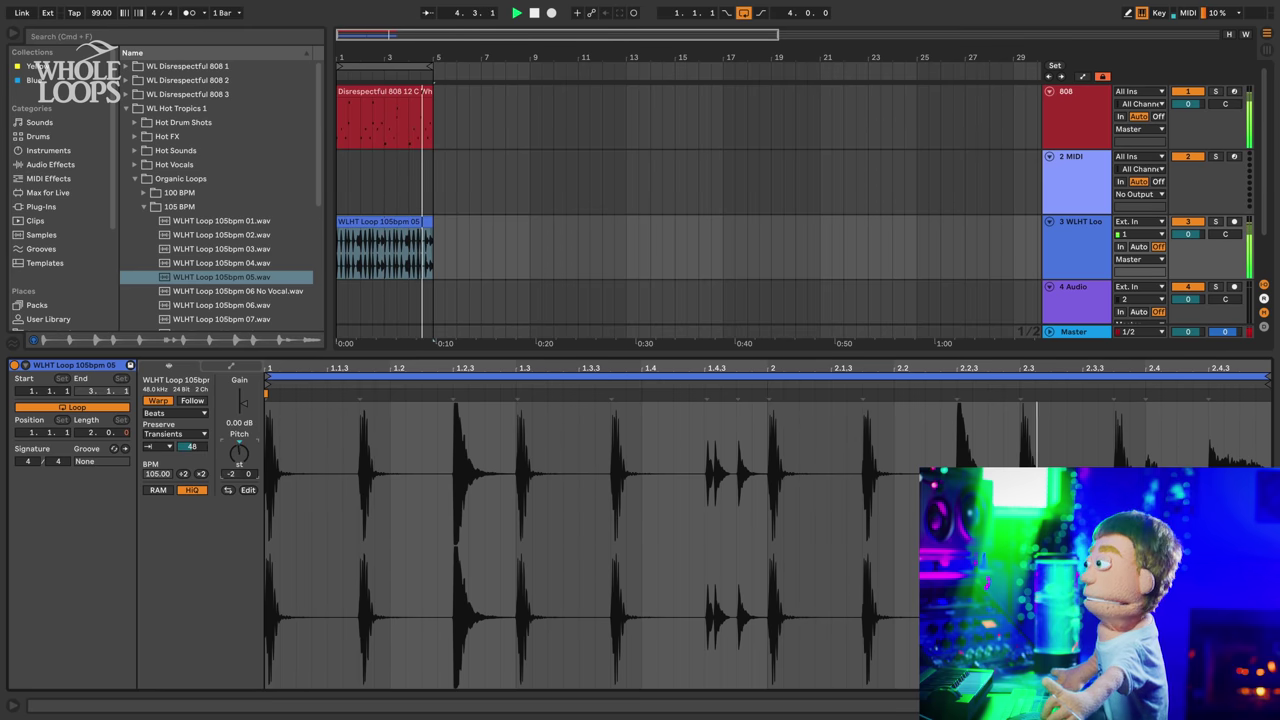
pyautogui.moveTo(239, 449); pyautogui.dragTo(256, 463)
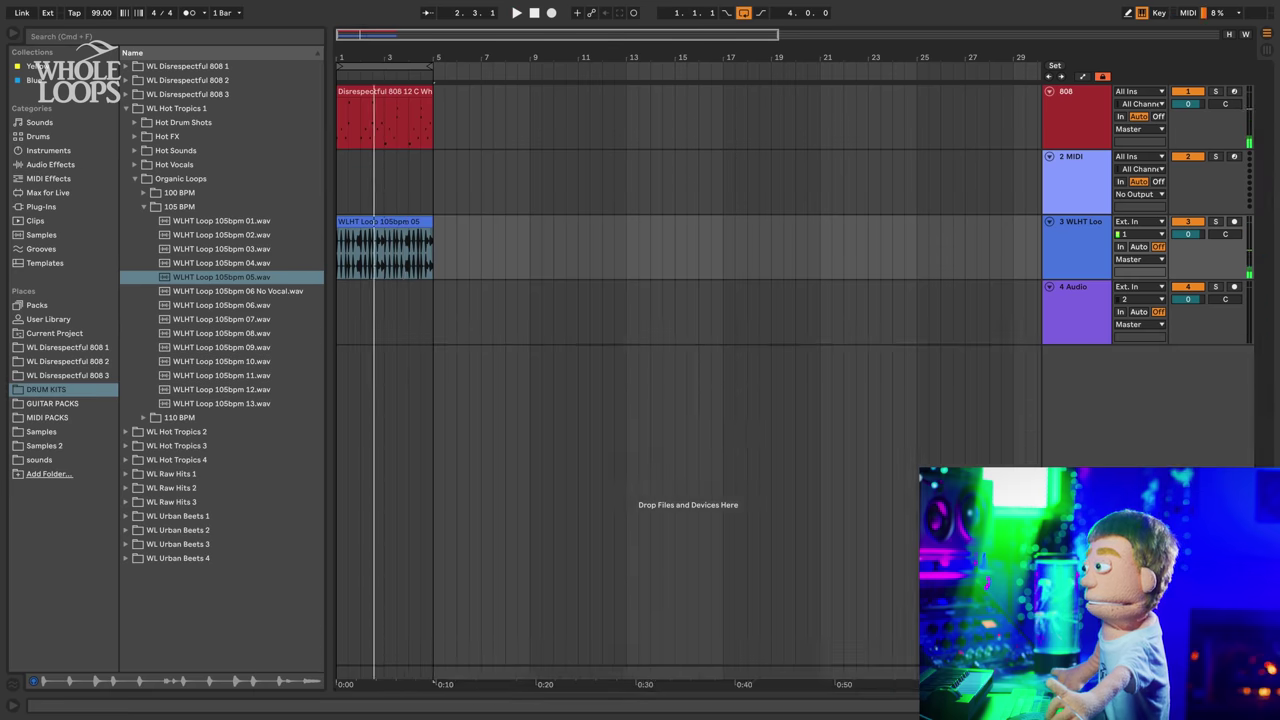
# - Delete a short slice from the drum loop around beat 1.4 and again around beat 3.4, and play back the result
pyautogui.moveTo(370, 58); pyautogui.dragTo(370, 190)
pyautogui.moveTo(494, 58)
pyautogui.mouseDown()
pyautogui.moveTo(496, 90)
pyautogui.moveTo(500, 58)
pyautogui.mouseUp()
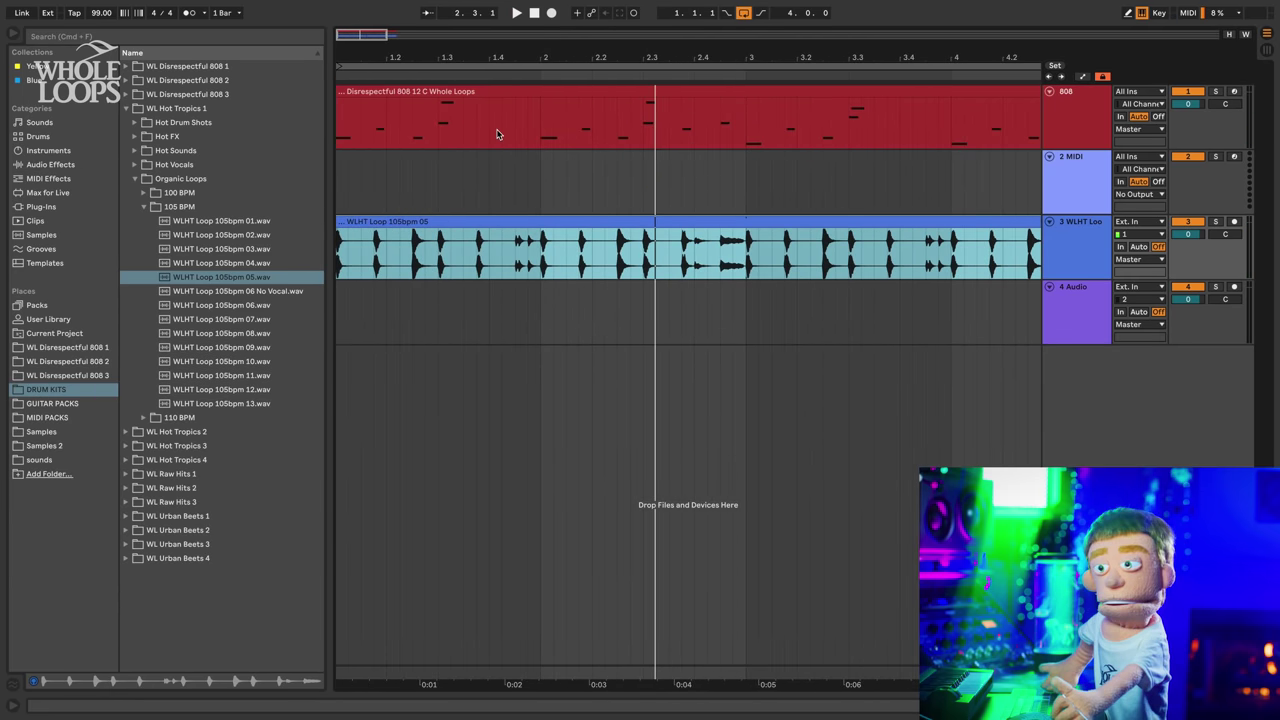
pyautogui.click(516, 219)
pyautogui.press('space')
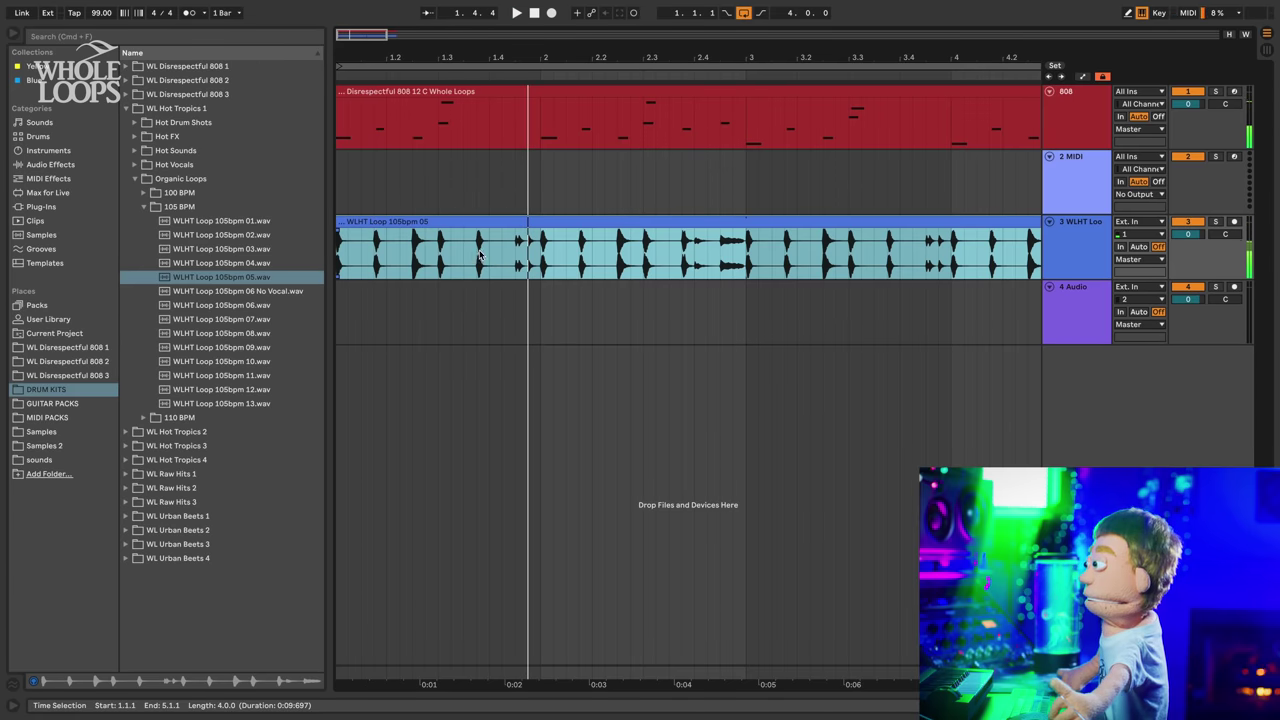
pyautogui.press('space')
pyautogui.moveTo(482, 256); pyautogui.dragTo(503, 252)
pyautogui.press('Delete')
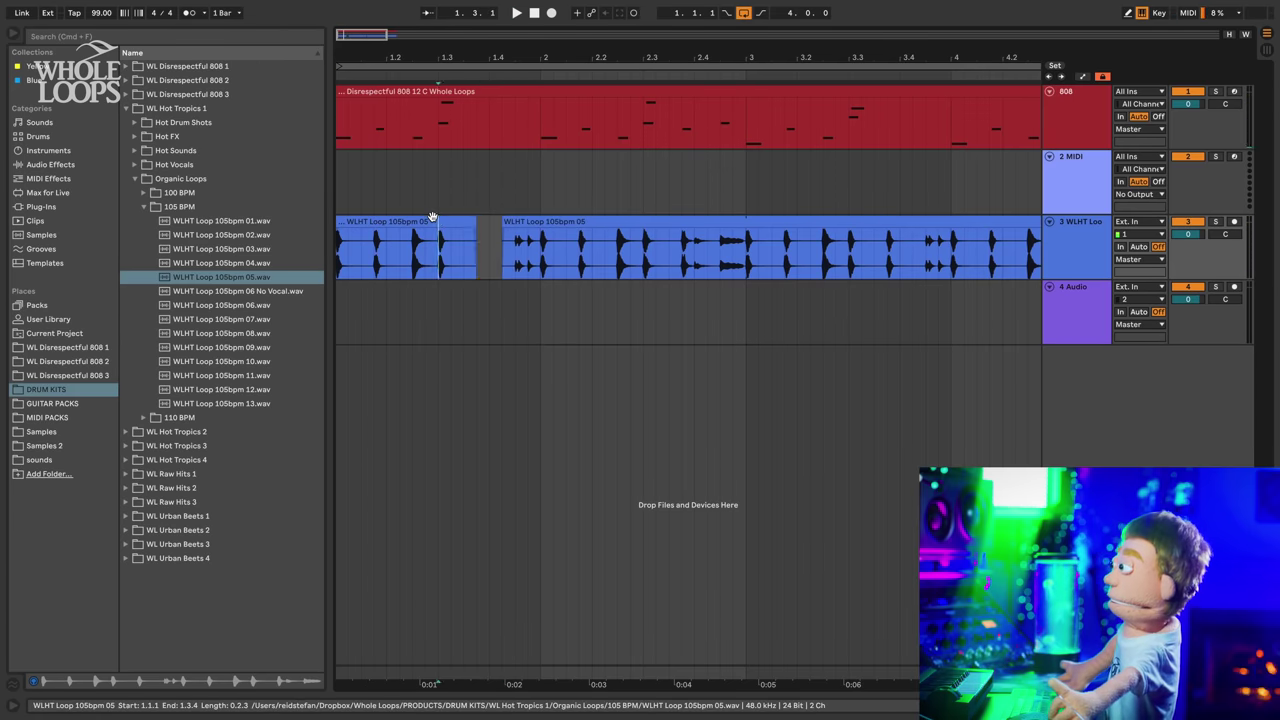
pyautogui.click(431, 219)
pyautogui.press('space')
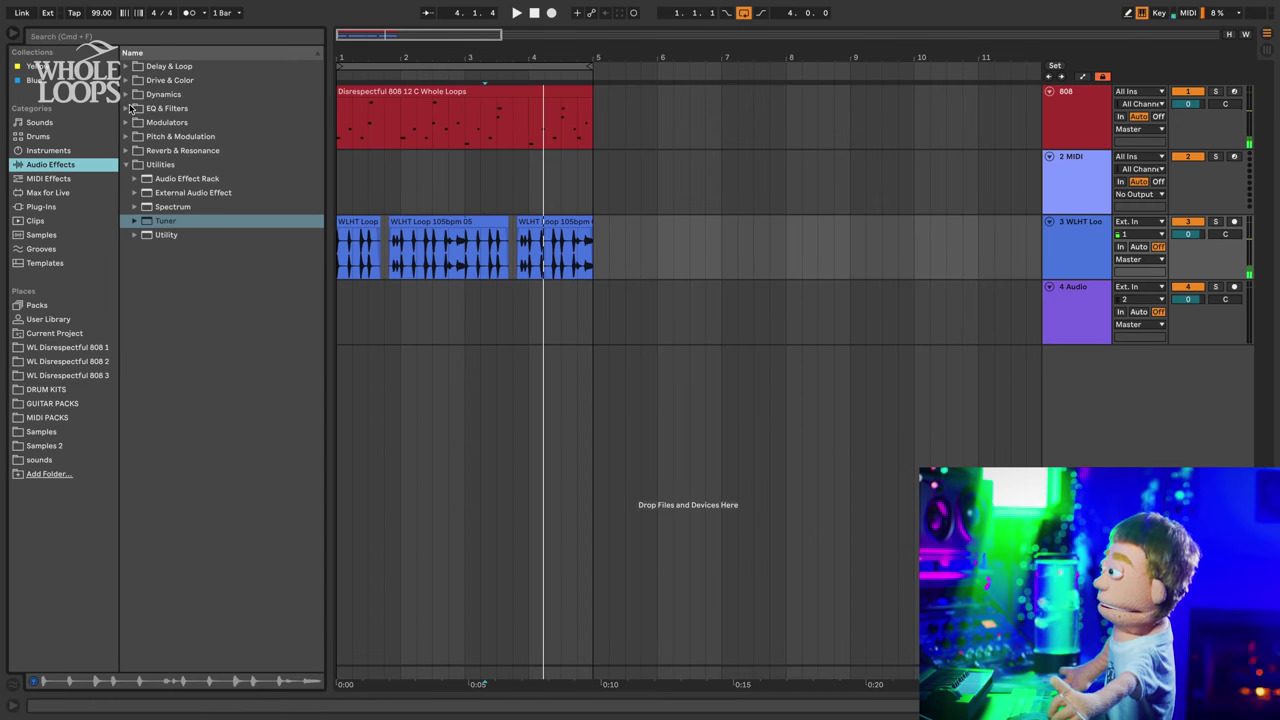
# - Add an Auto Filter to the drum loop track and lower its low-pass cutoff to 3.88 kHz during playback
pyautogui.click(127, 108)
pyautogui.click(169, 122)
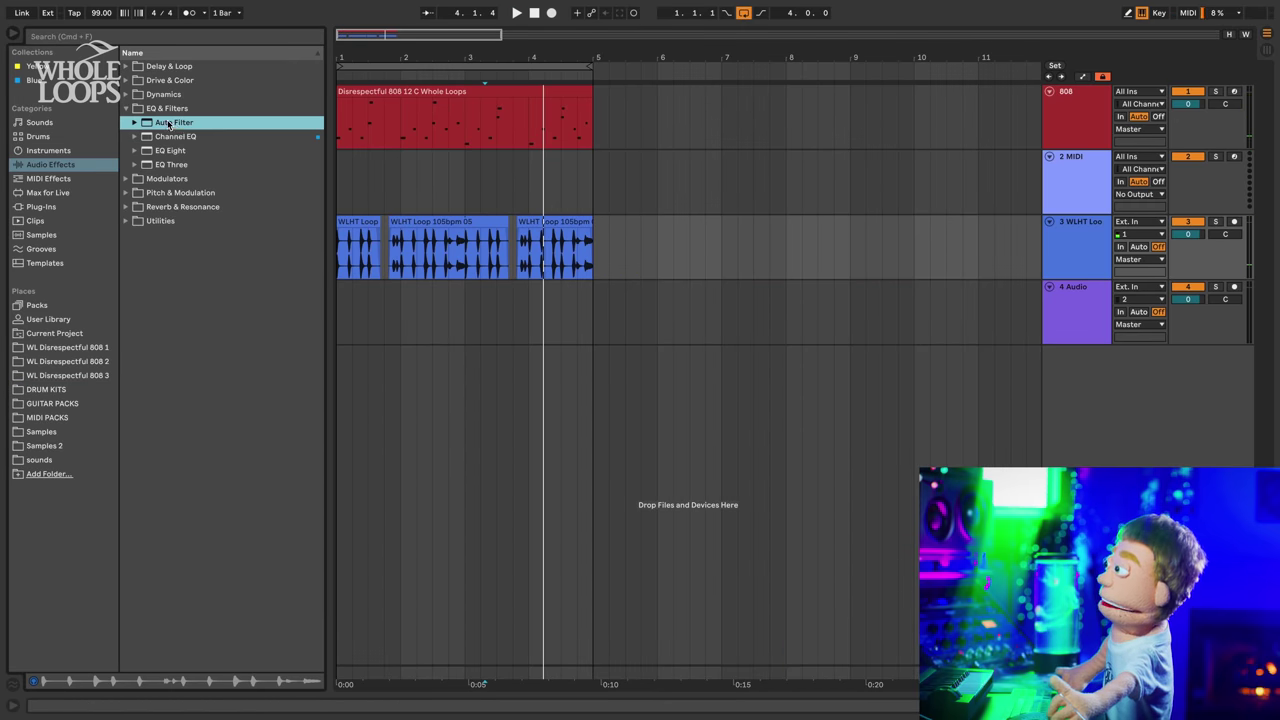
pyautogui.moveTo(356, 226); pyautogui.dragTo(357, 227)
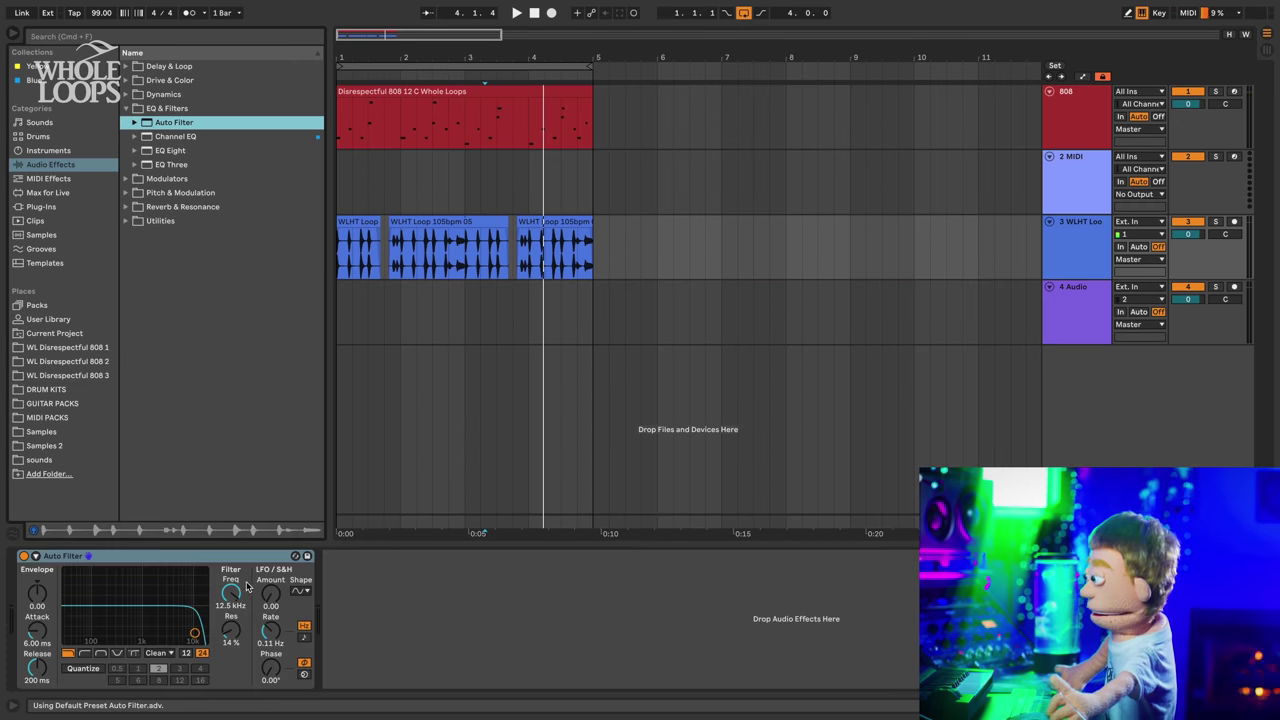
pyautogui.press('space')
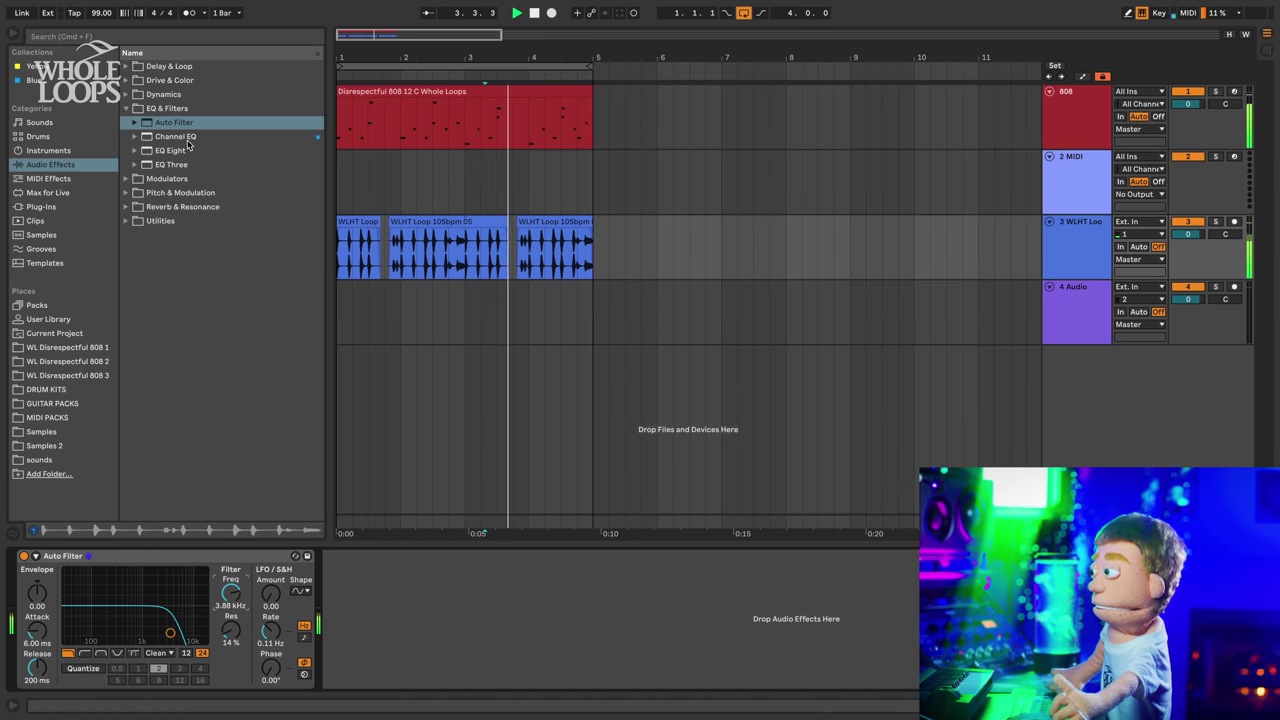
# - Browse the drum kits to the Snaps folder in WL Raw Hits 3's Raw Drum One Shots and preview the first samples
pyautogui.click(43, 391)
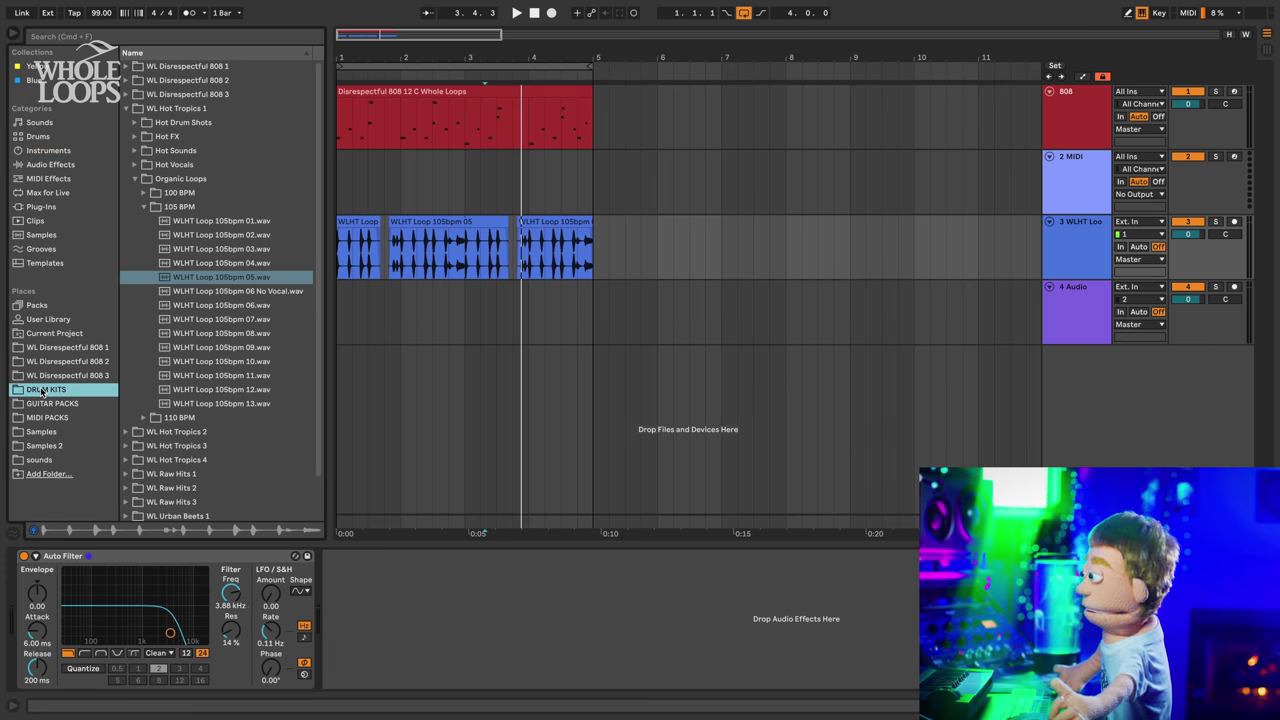
pyautogui.click(126, 109)
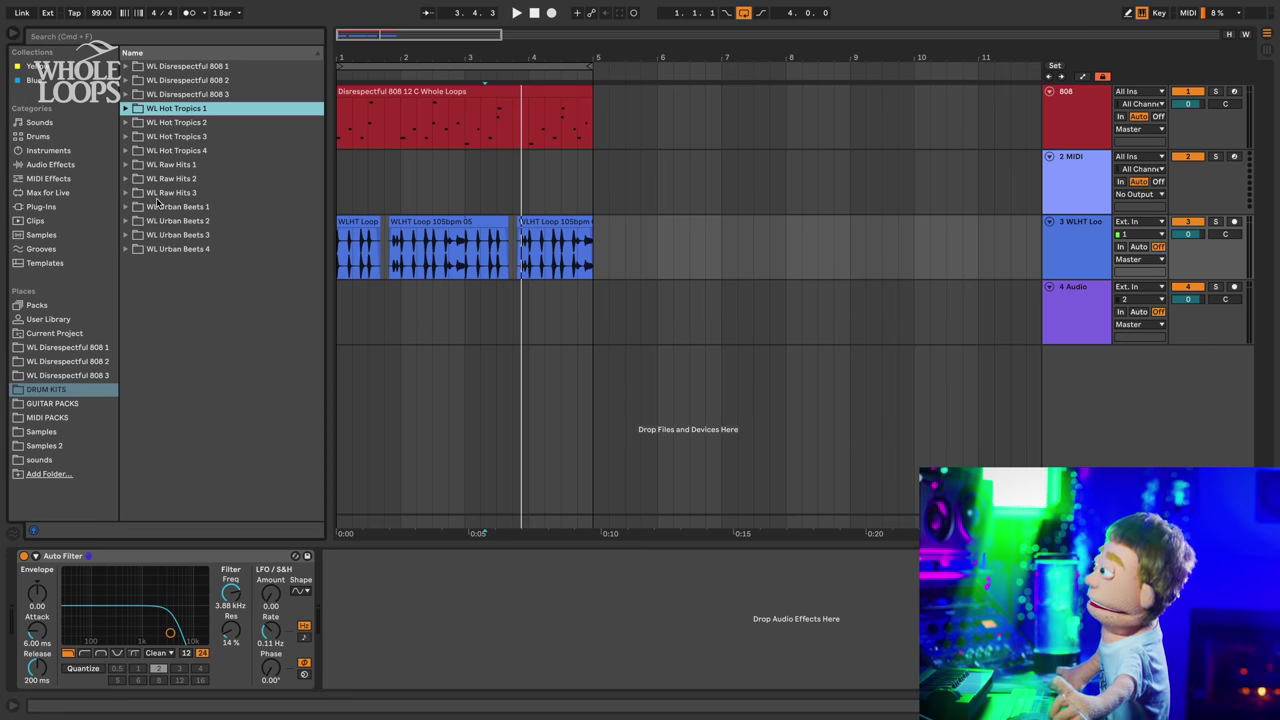
pyautogui.doubleClick(157, 199)
pyautogui.doubleClick(172, 223)
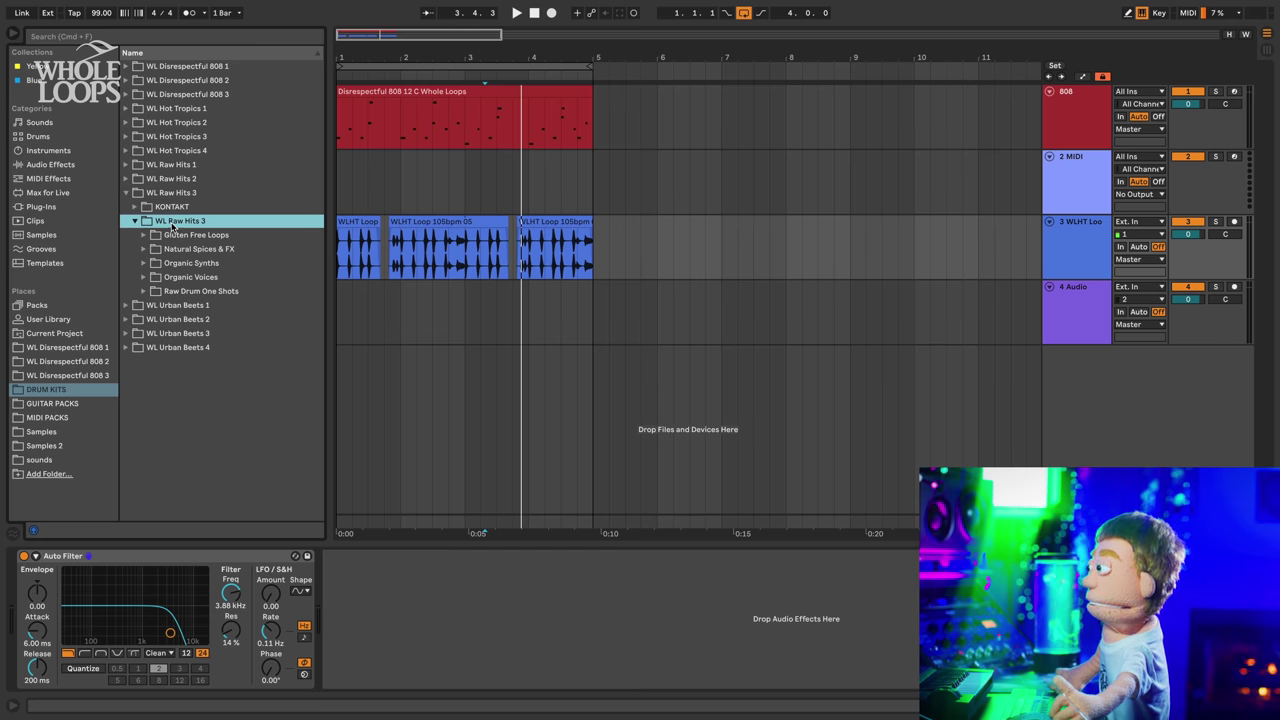
pyautogui.doubleClick(182, 292)
pyautogui.press('Down')
pyautogui.press('Down')
pyautogui.press('Down')
pyautogui.doubleClick(187, 391)
pyautogui.press('Down')
pyautogui.press('Down')
pyautogui.press('Down')
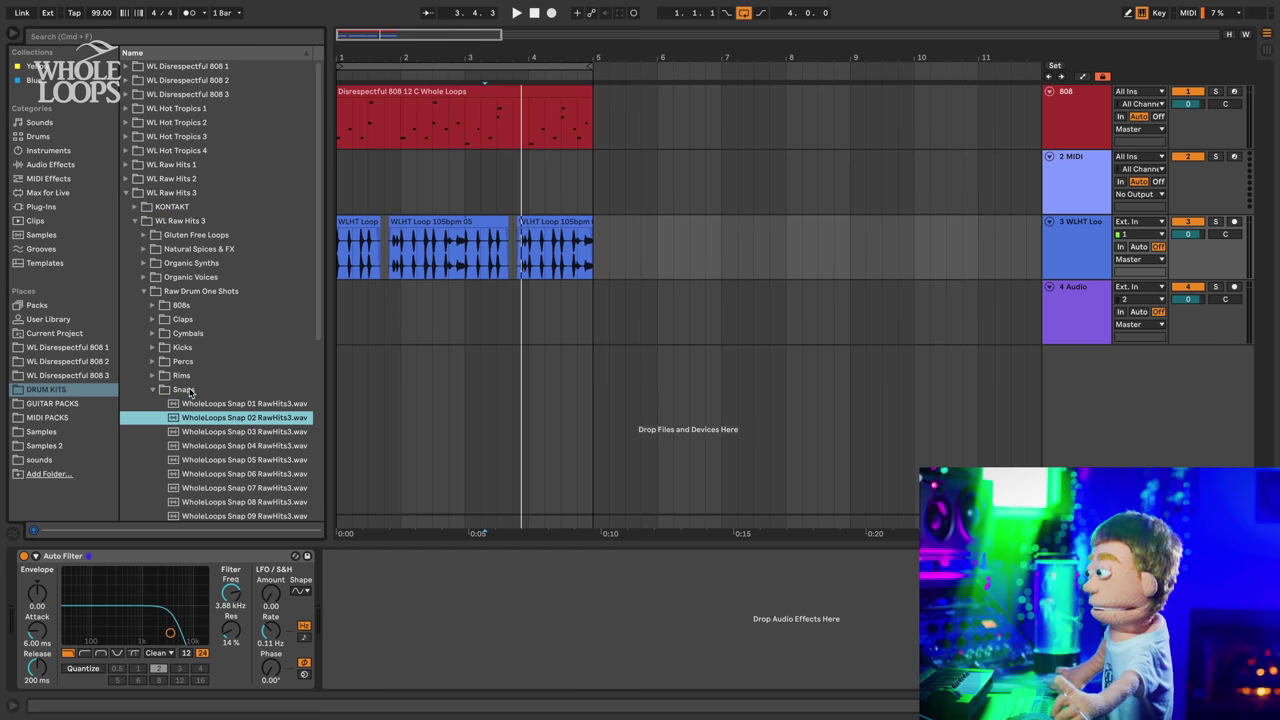
# - Load WholeLoops Snap 03 RawHits3.wav onto MIDI track 2 with a 2.59 s release and record a four-bar snap pattern
pyautogui.click(1094, 205)
pyautogui.doubleClick(209, 436)
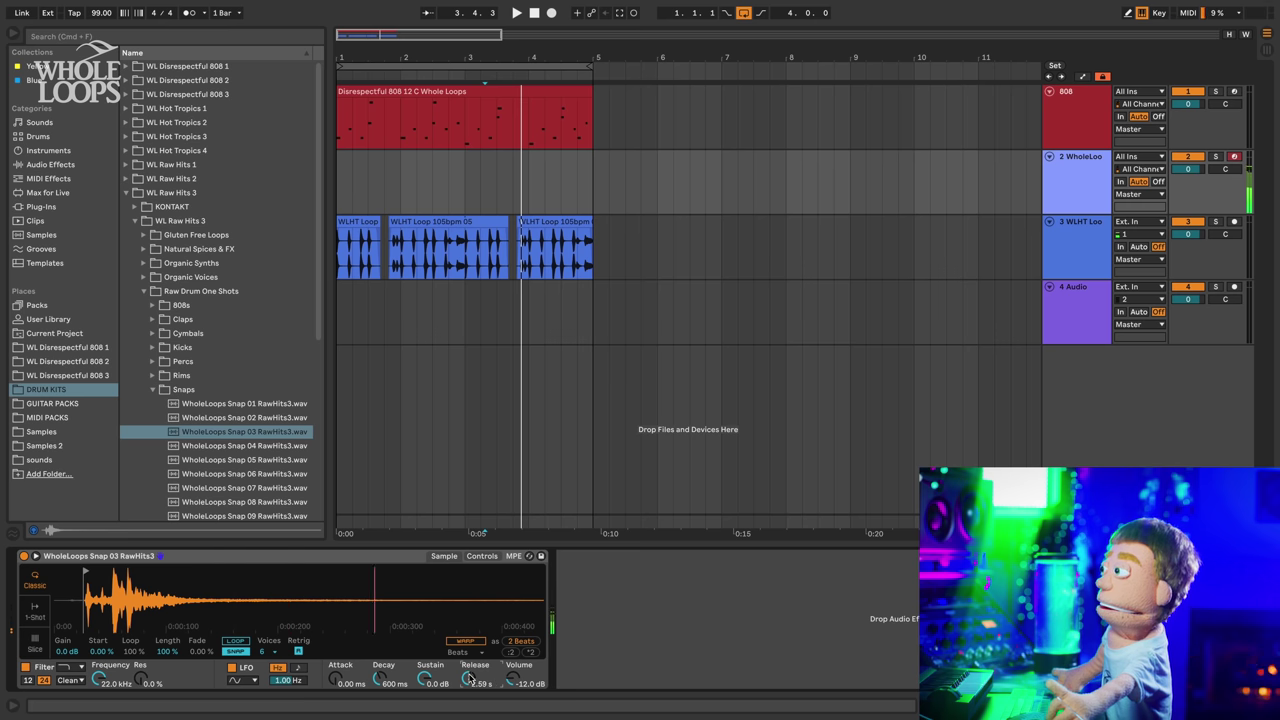
pyautogui.click(534, 13)
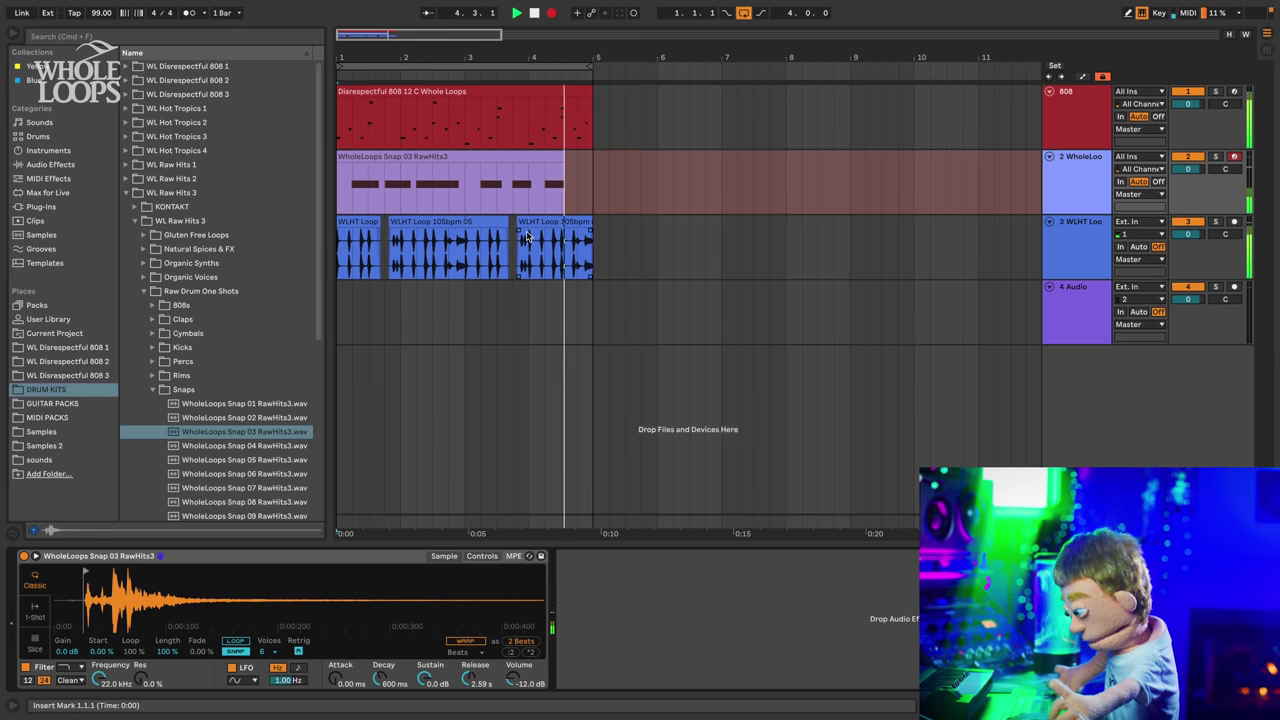
pyautogui.press('space')
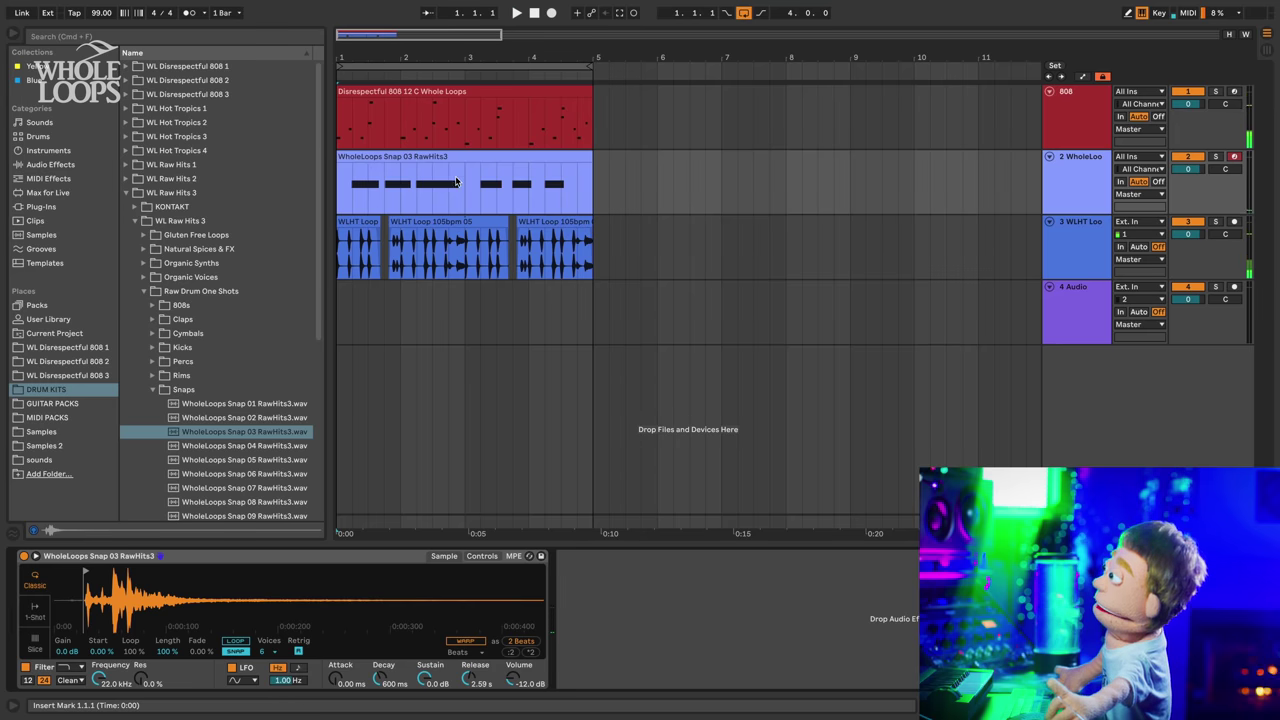
# - Try quantizing the recorded snap notes to 1/8 with an amount of 56%
pyautogui.doubleClick(452, 155)
pyautogui.click(551, 448)
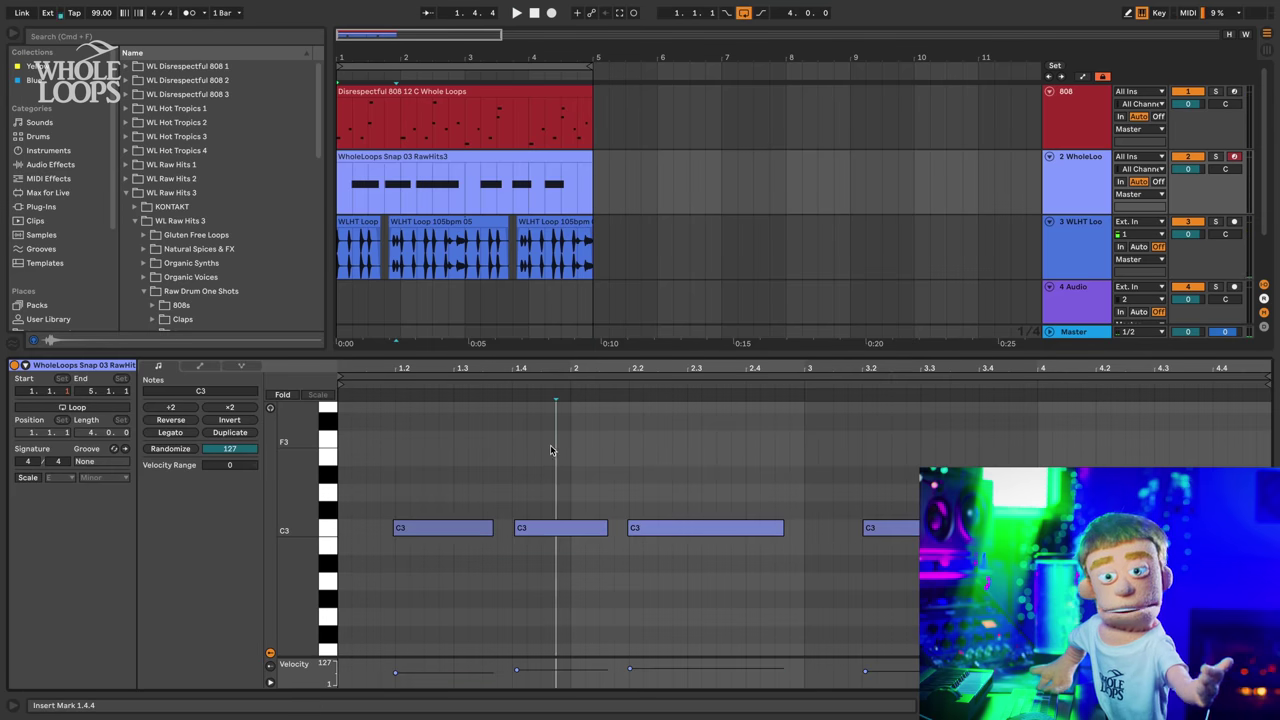
pyautogui.press('super+u')
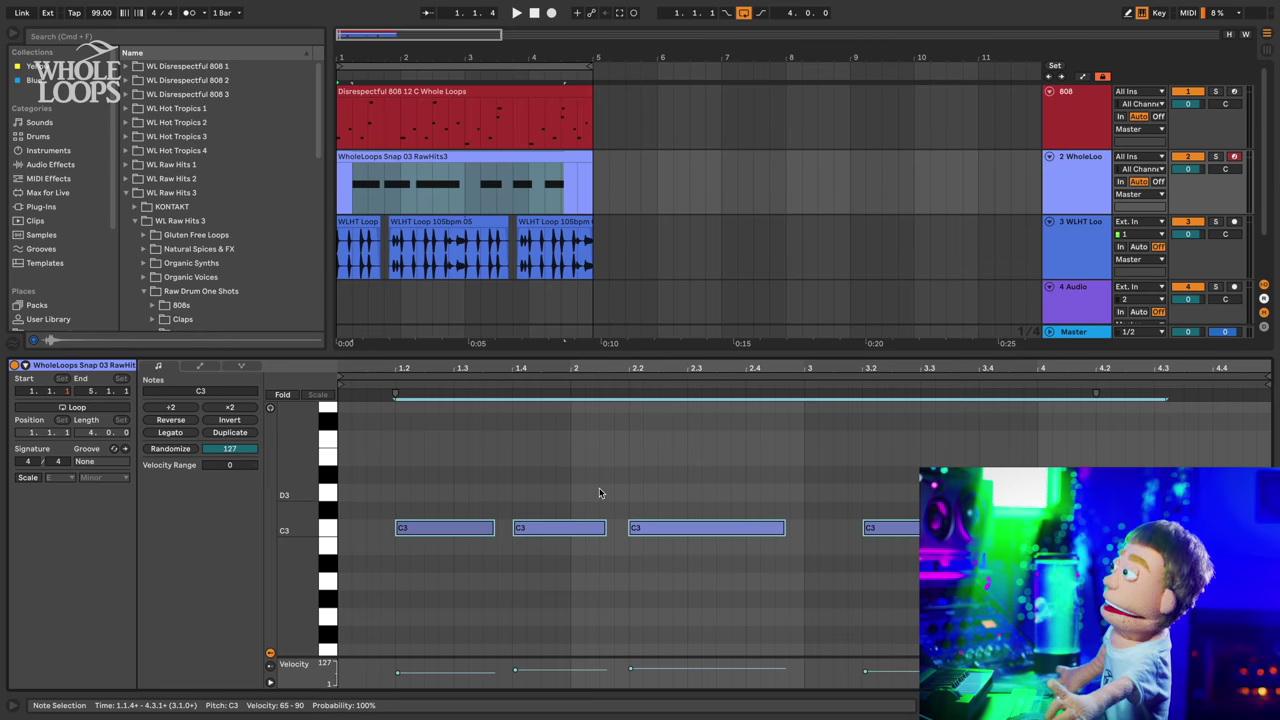
pyautogui.press('space')
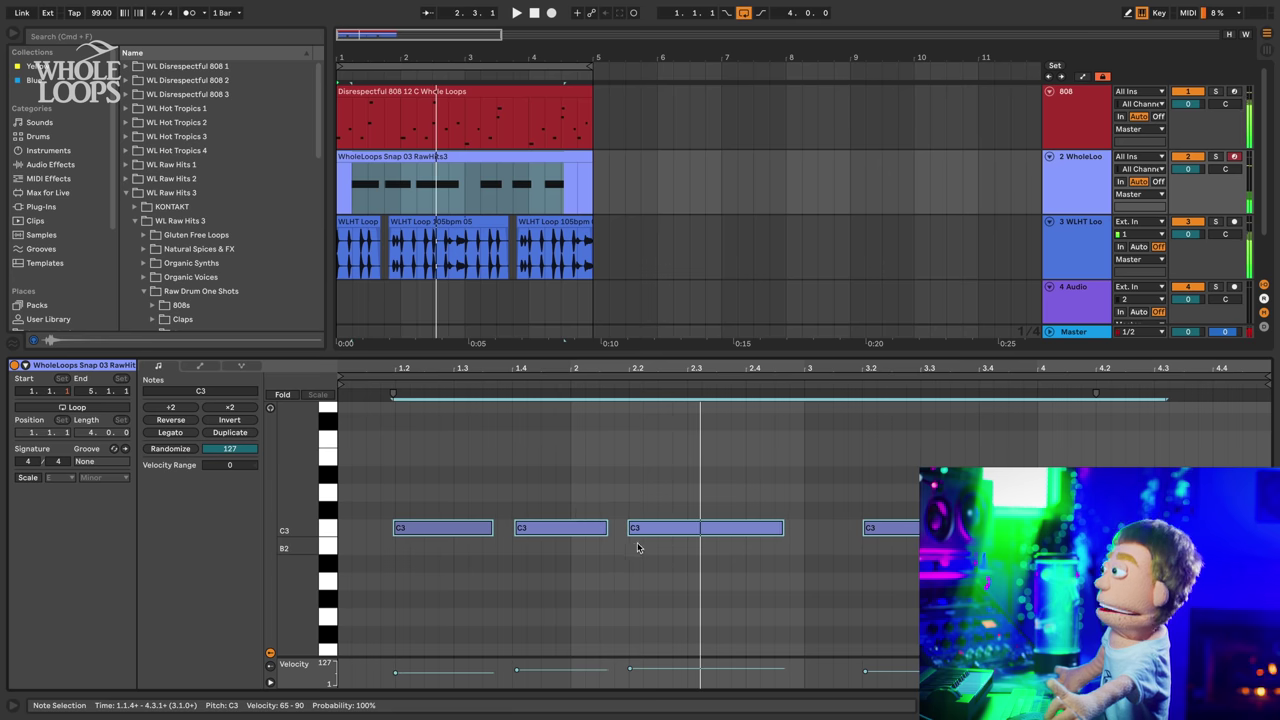
pyautogui.press('super+shift+u')
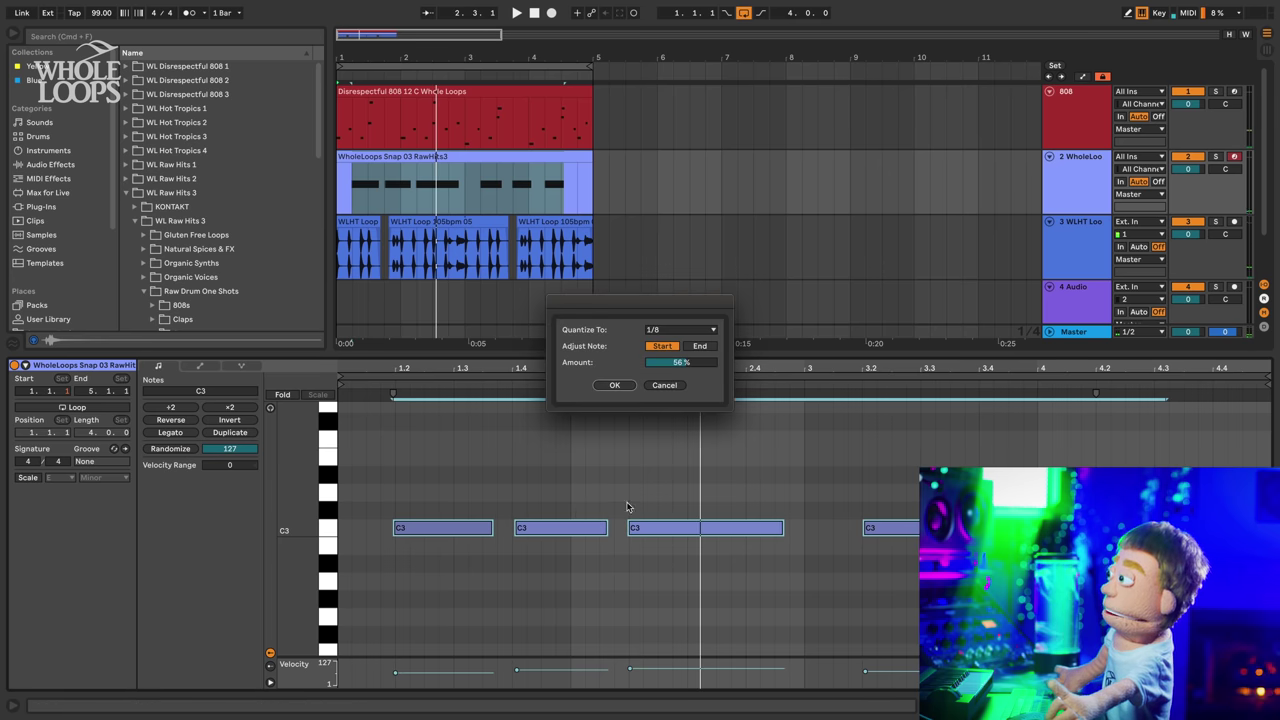
pyautogui.click(634, 384)
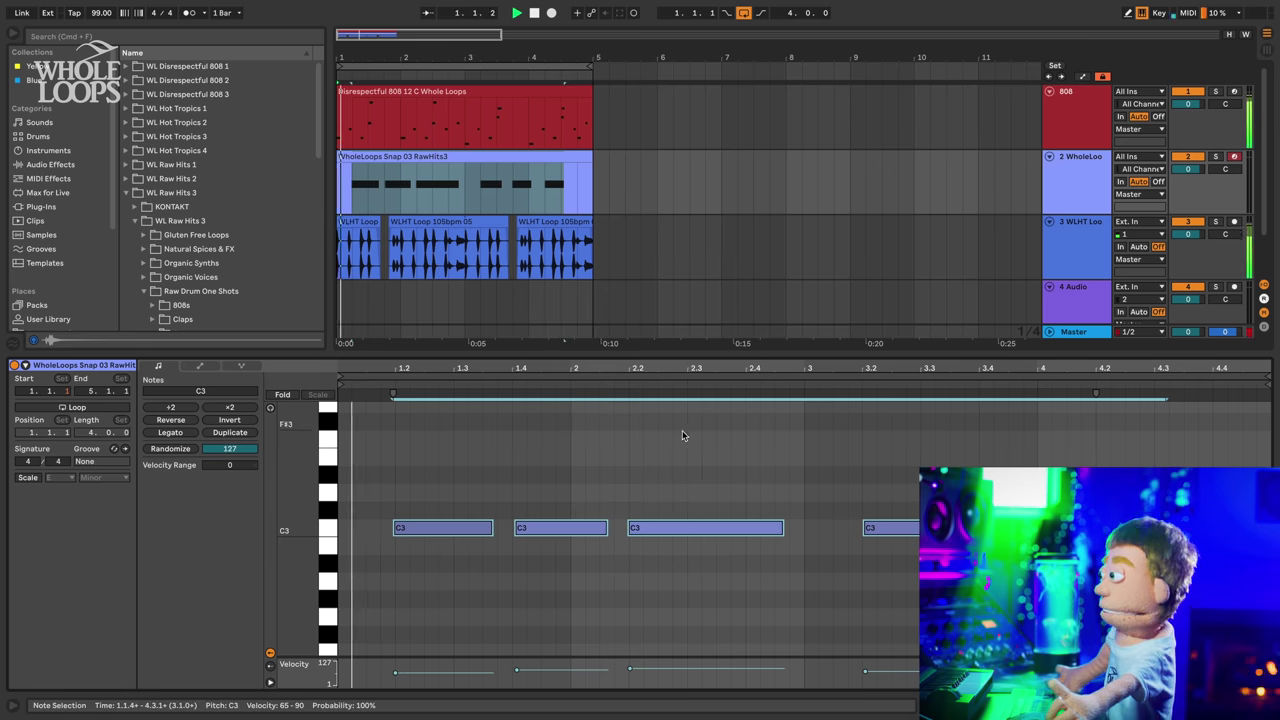
# - Shorten the second snap note to end at 1.4.3 and the third to end at 2.4.1
pyautogui.click(660, 556)
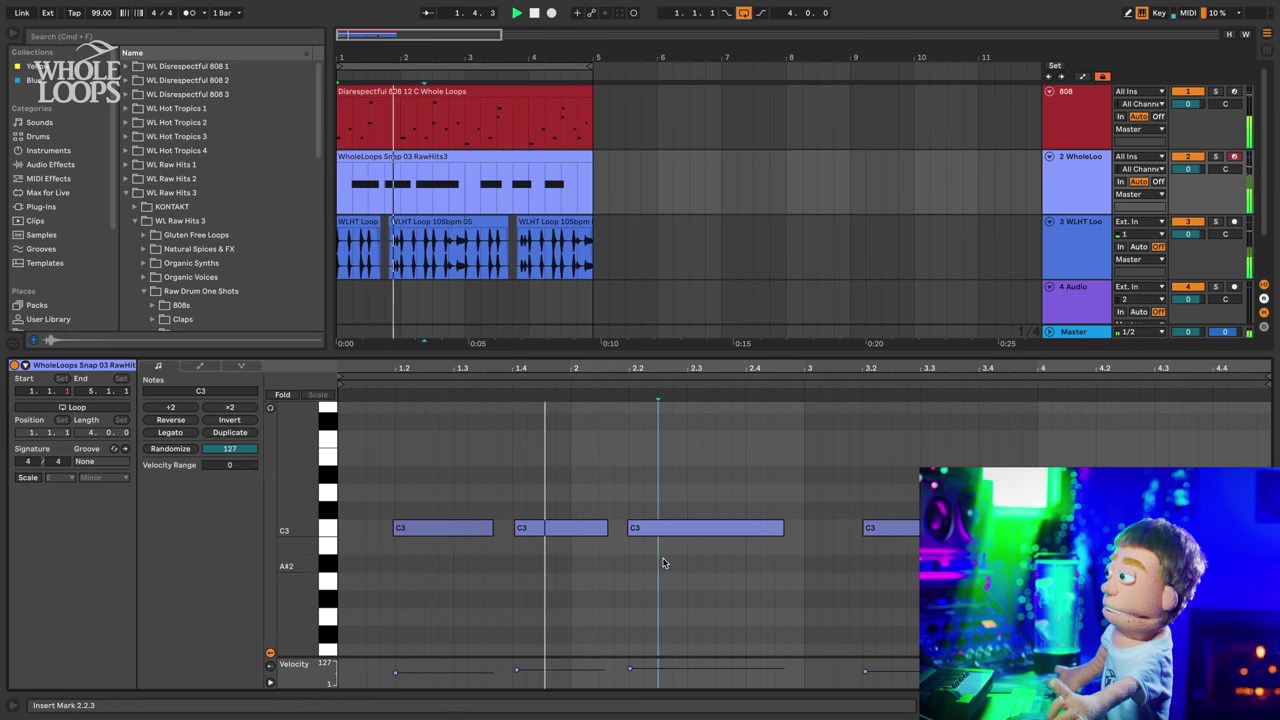
pyautogui.press('space')
pyautogui.moveTo(605, 527); pyautogui.dragTo(538, 527)
pyautogui.click(675, 537)
pyautogui.press('space')
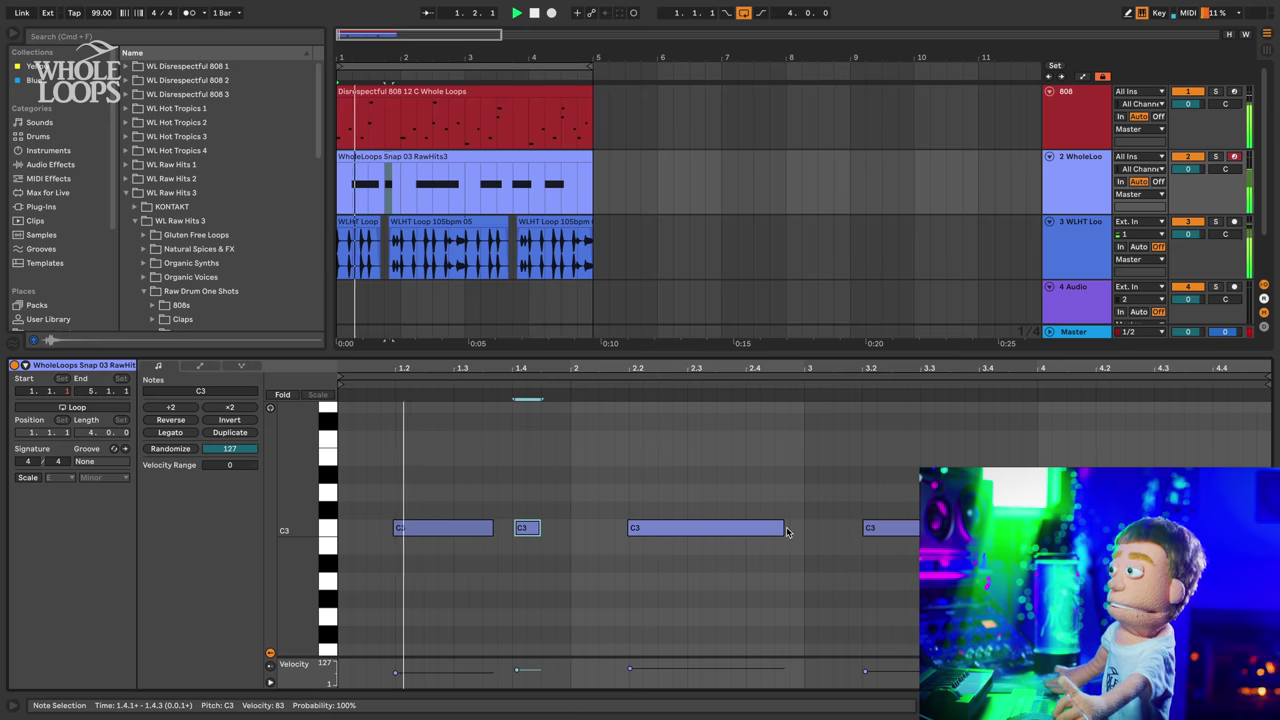
pyautogui.moveTo(783, 527); pyautogui.dragTo(743, 522)
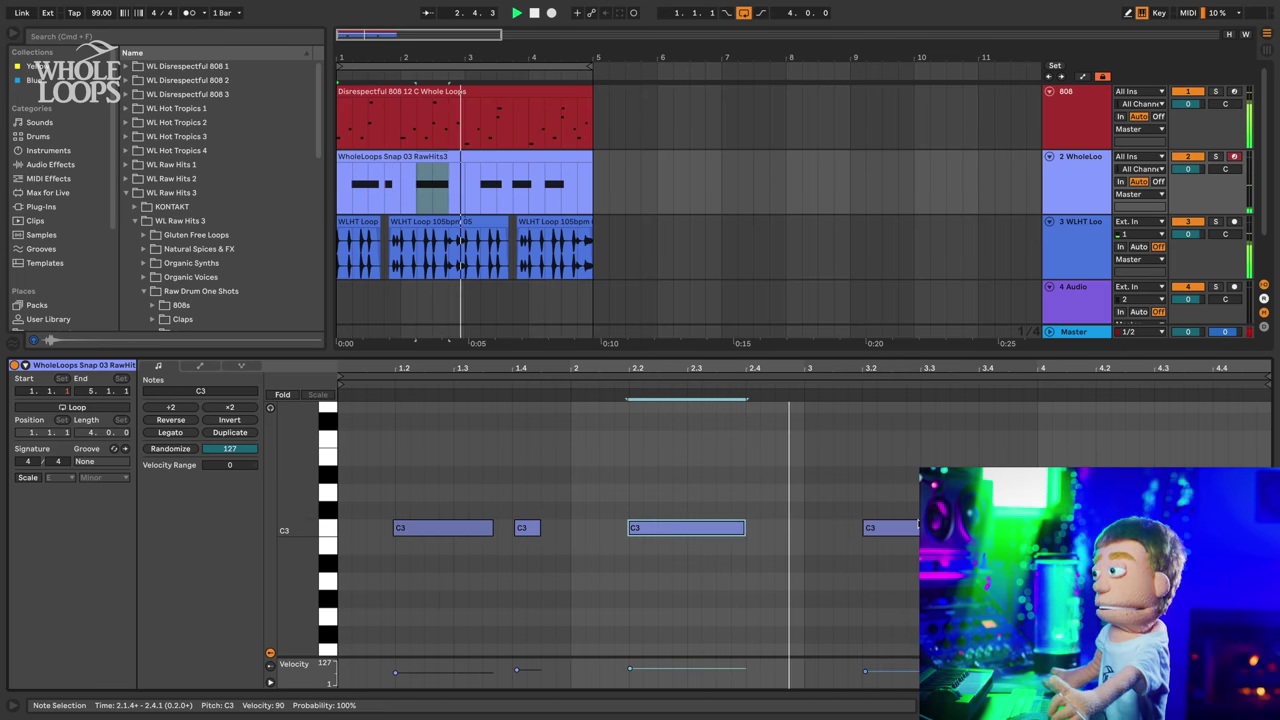
# - Lengthen the fourth snap note, shorten the fifth, and rename the track SNAP
pyautogui.moveTo(943, 527); pyautogui.dragTo(1035, 527)
pyautogui.press('space')
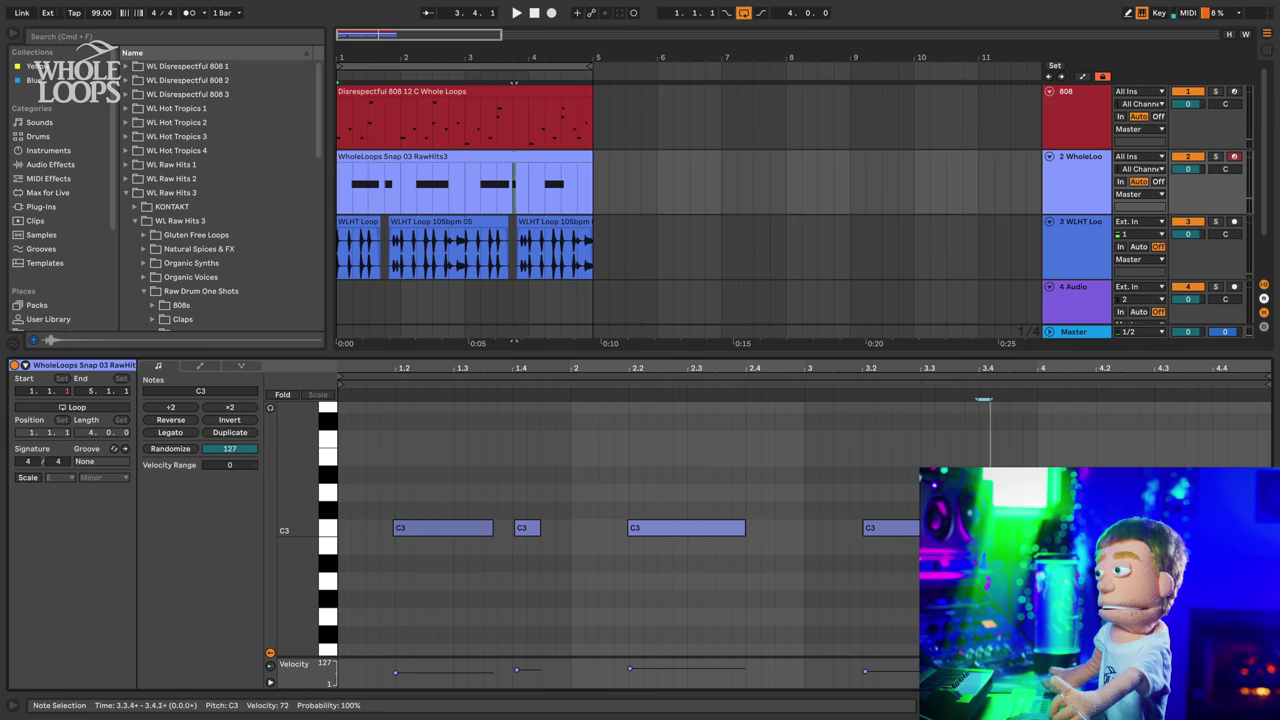
pyautogui.press('space')
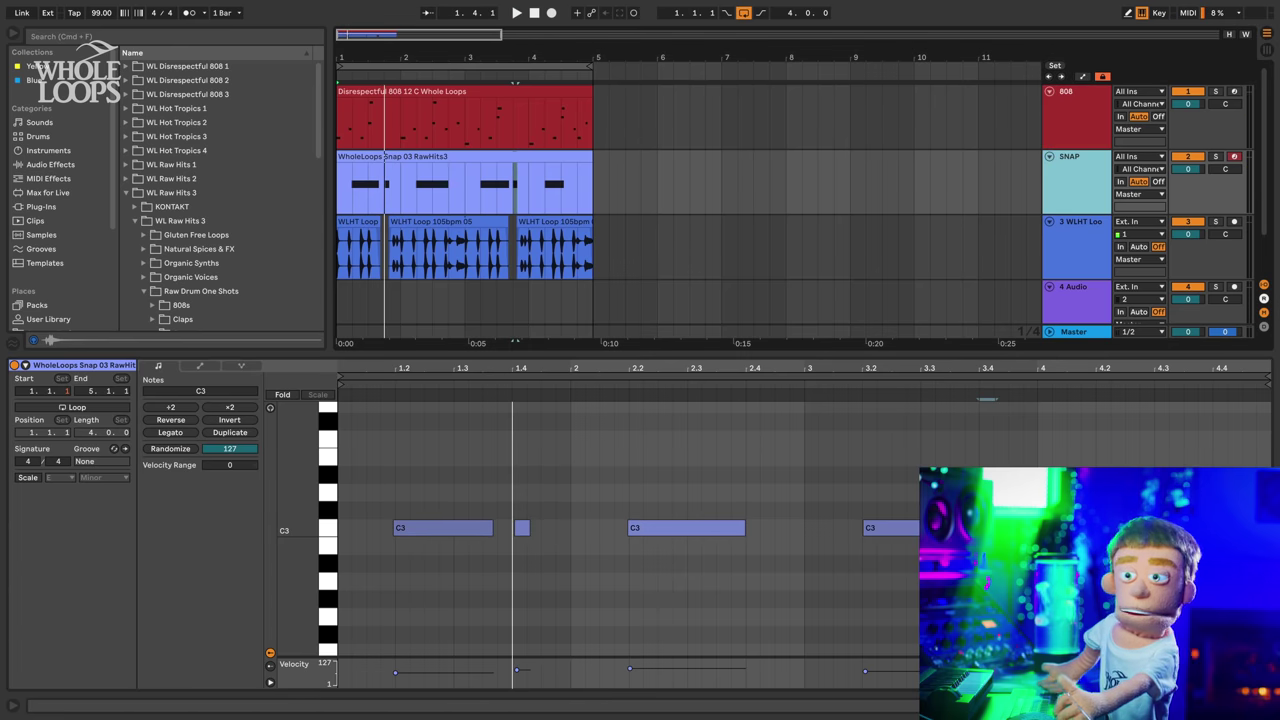
pyautogui.click(1267, 705)
# - Preview the remaining WL Raw Hits 3 snap samples one after another down to Snap 20
pyautogui.click(260, 435)
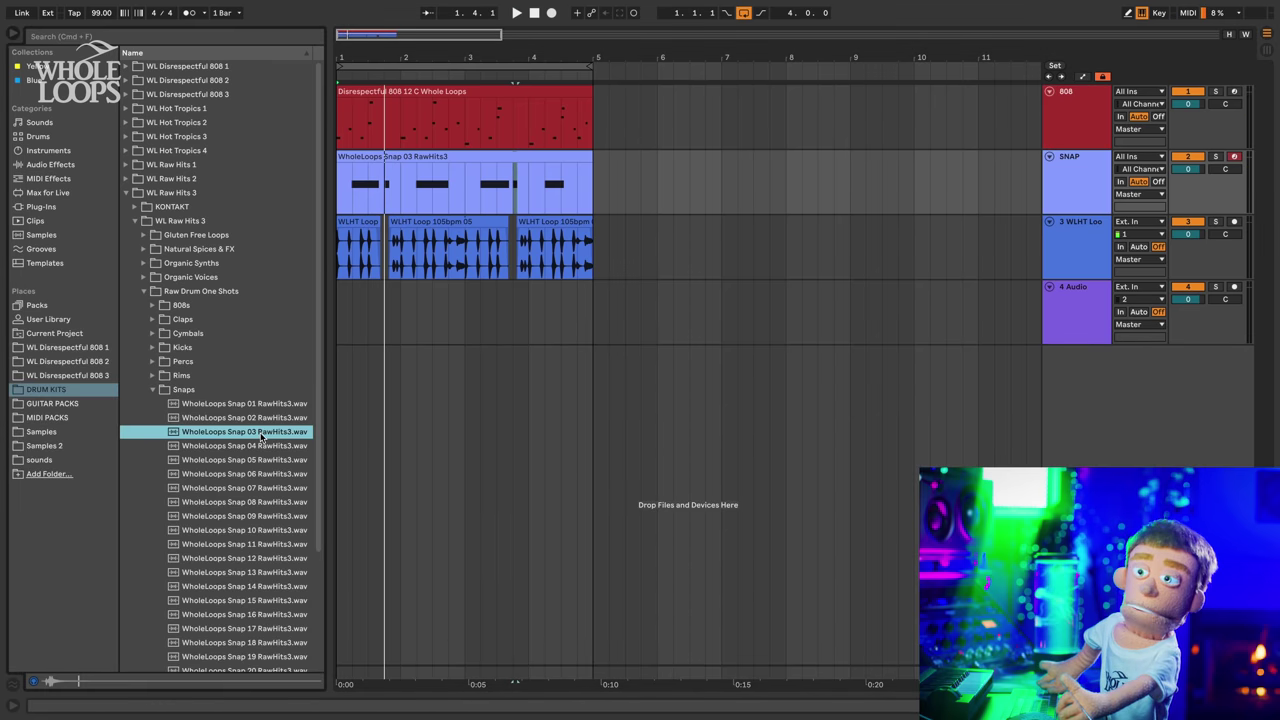
pyautogui.click(268, 422)
pyautogui.press('Down')
pyautogui.press('Down')
pyautogui.press('Down')
pyautogui.press('Down')
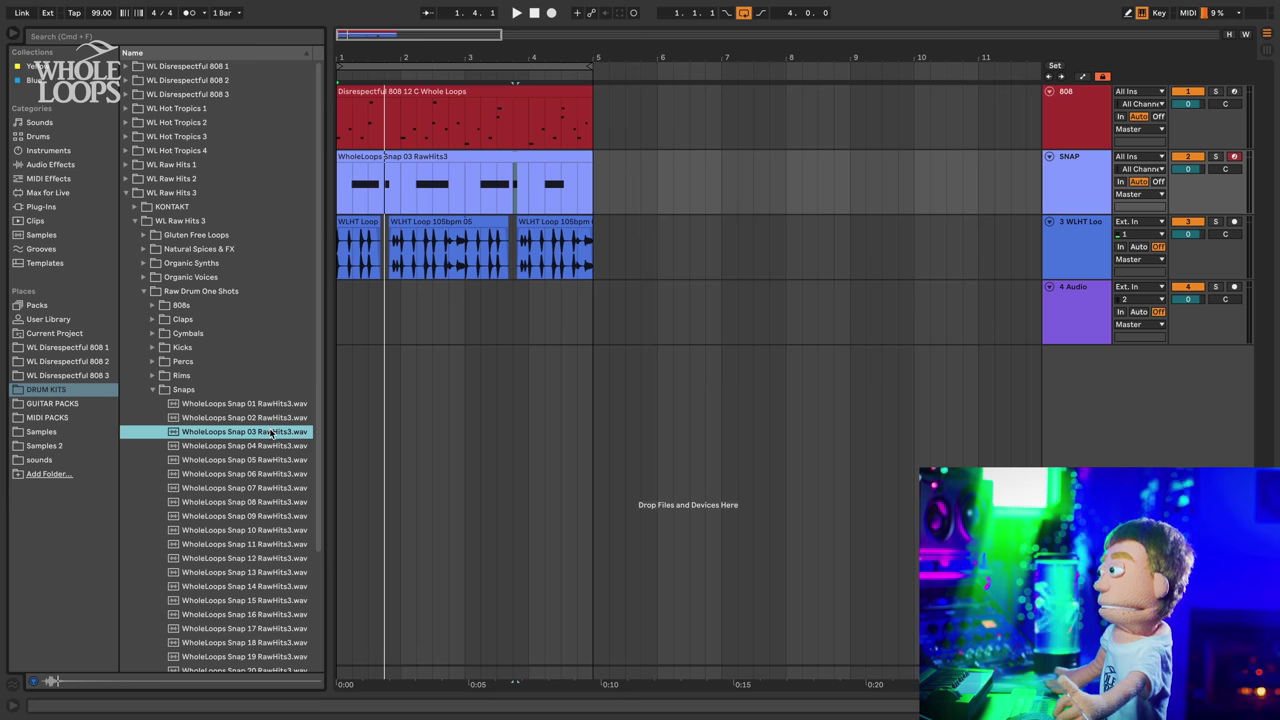
pyautogui.press('Down')
pyautogui.press('Down')
pyautogui.press('Down')
pyautogui.press('Down')
pyautogui.press('Down')
pyautogui.press('Down')
pyautogui.press('Down')
pyautogui.press('Down')
pyautogui.press('Down')
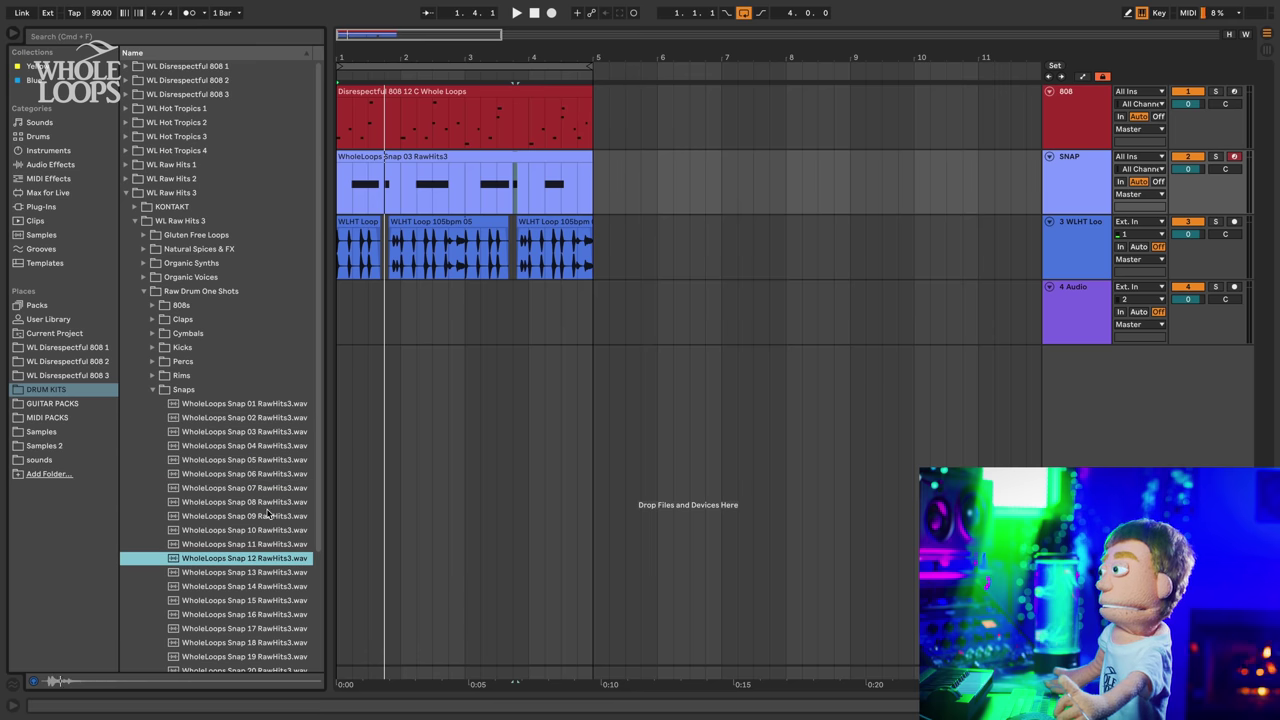
pyautogui.press('Down')
pyautogui.press('Down')
pyautogui.press('Down')
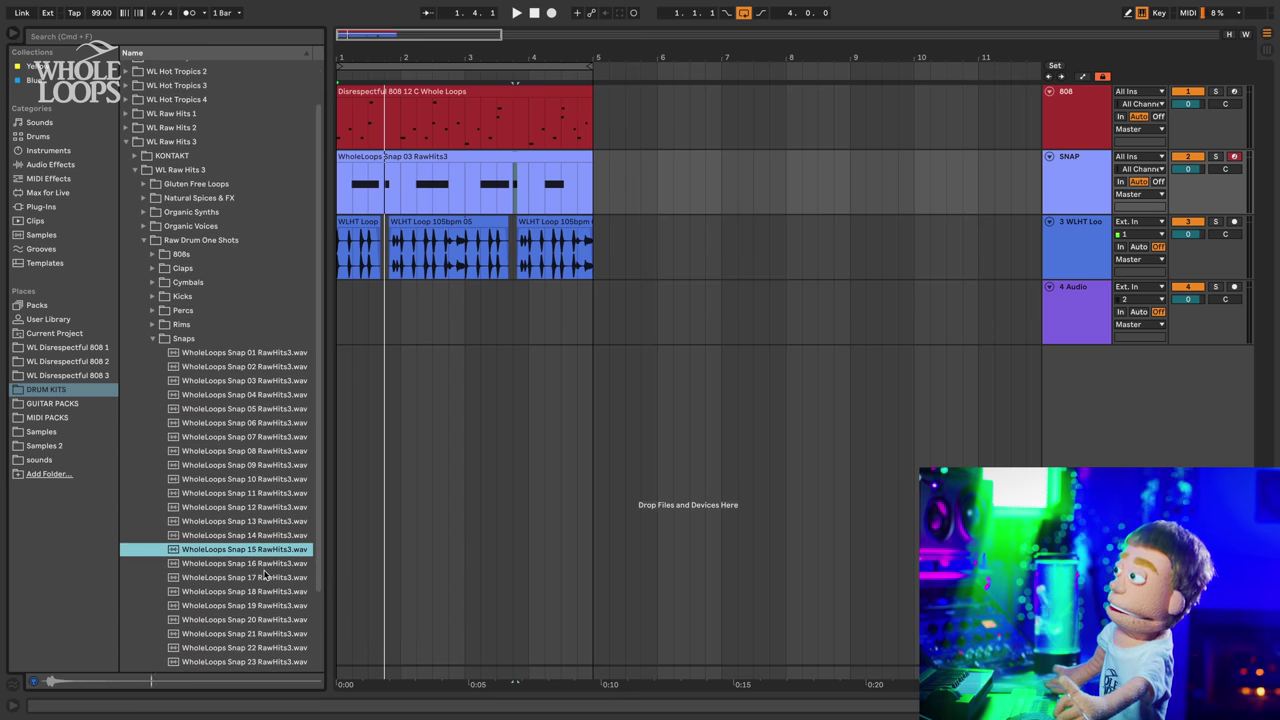
pyautogui.press('Down')
pyautogui.press('Down')
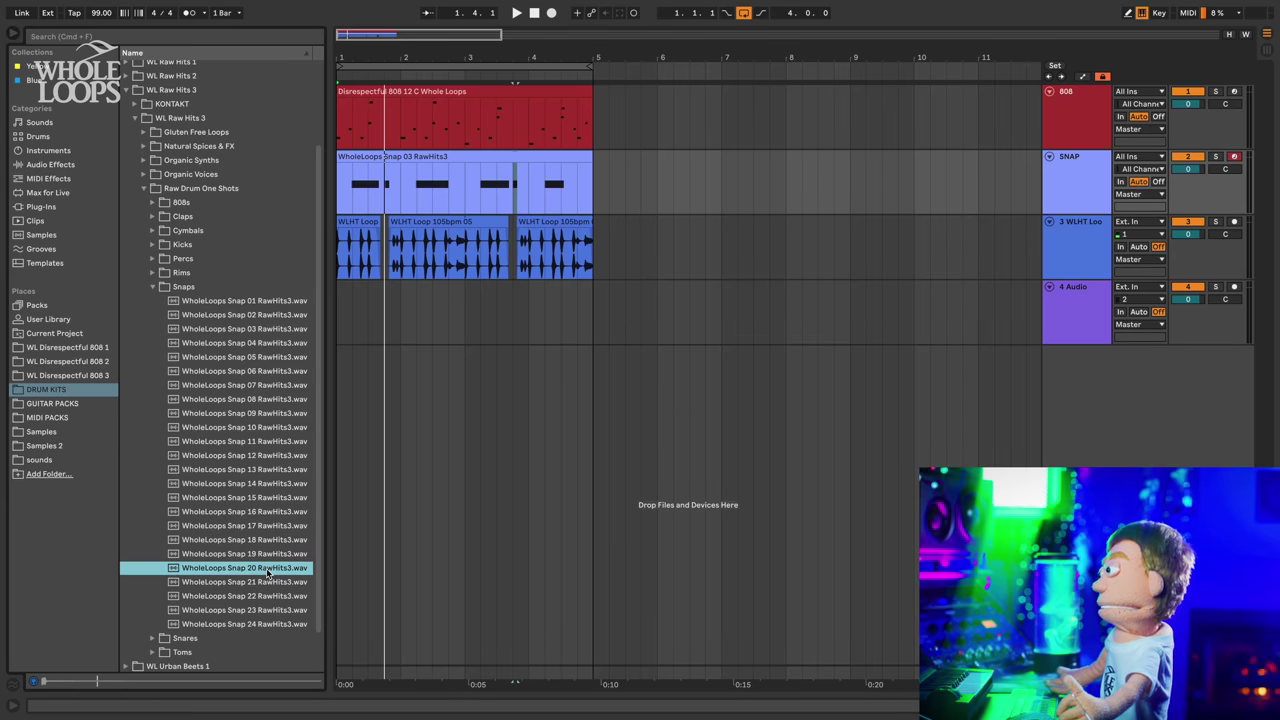
# - Place WholeLoops Snap 20 RawHits3.wav on audio track 4 at 2.2.1 and reverse the clip
pyautogui.moveTo(268, 572); pyautogui.dragTo(429, 298)
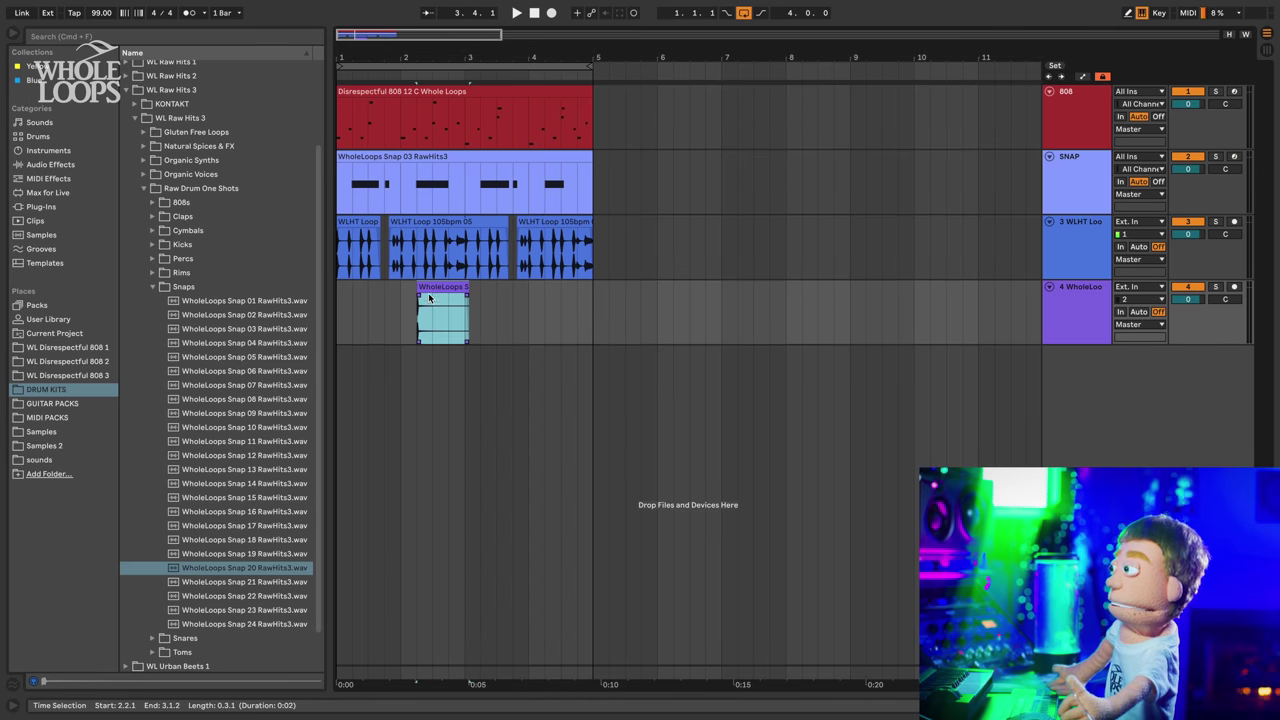
pyautogui.moveTo(406, 50); pyautogui.dragTo(627, 286)
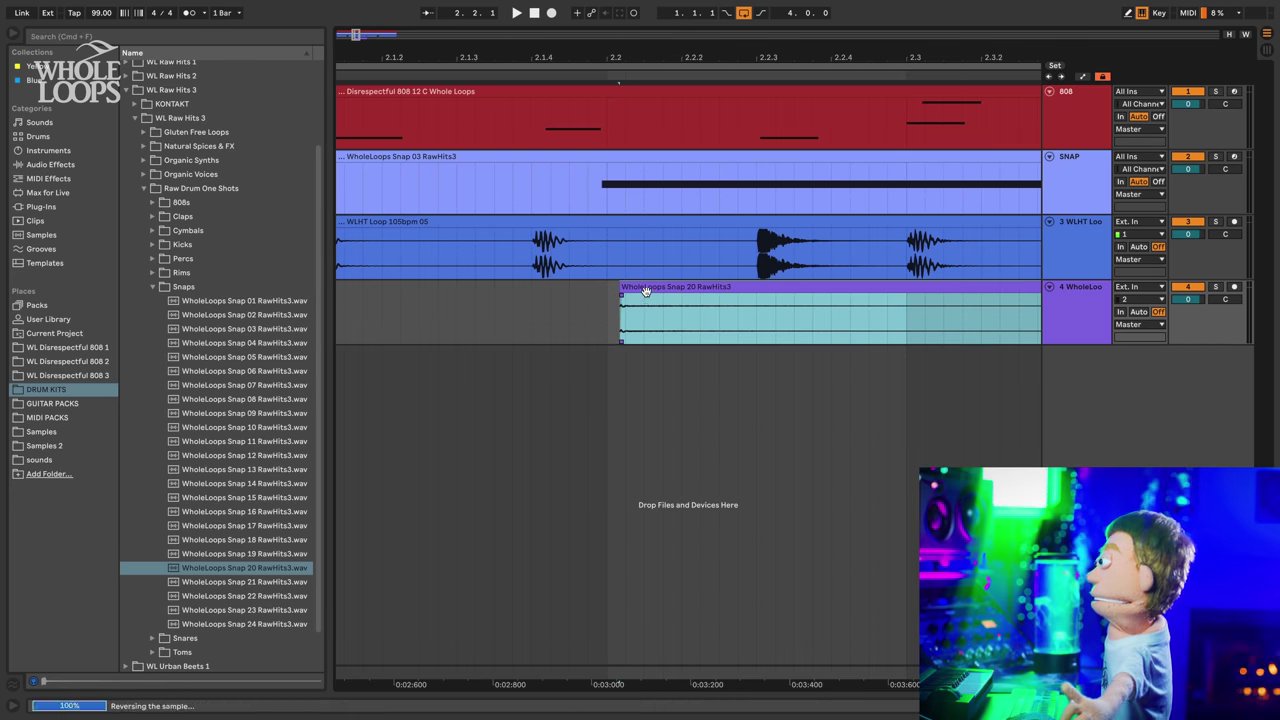
pyautogui.moveTo(642, 57); pyautogui.dragTo(454, 58)
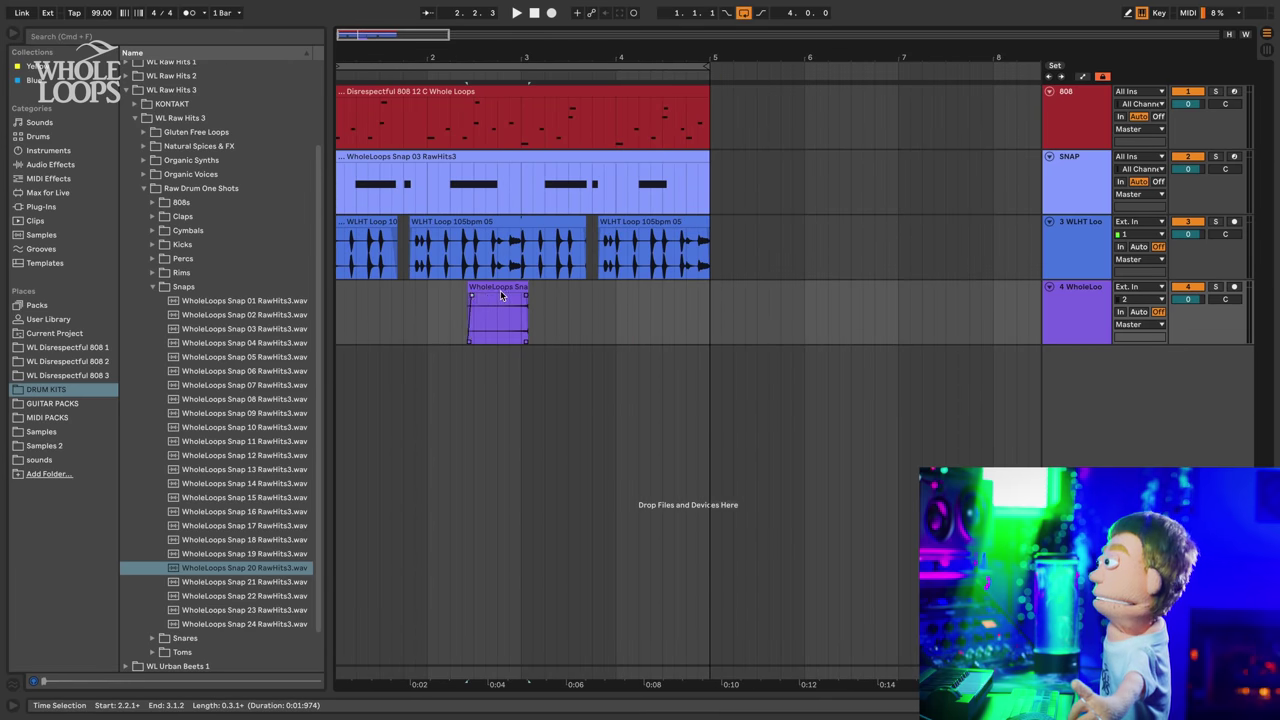
# - Trim and fade in the reversed snap clip with a gain of 9.44 dB, and move it to start at 1.1.3
pyautogui.doubleClick(500, 285)
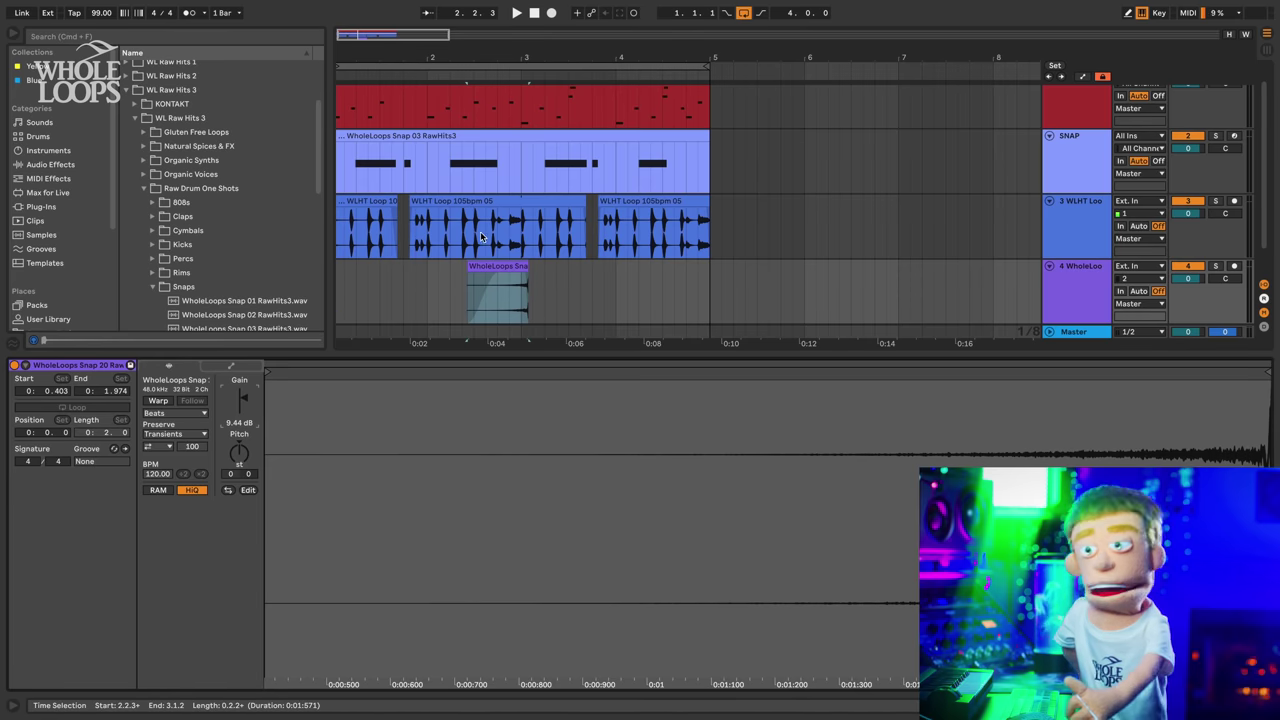
pyautogui.moveTo(381, 57); pyautogui.dragTo(404, 92)
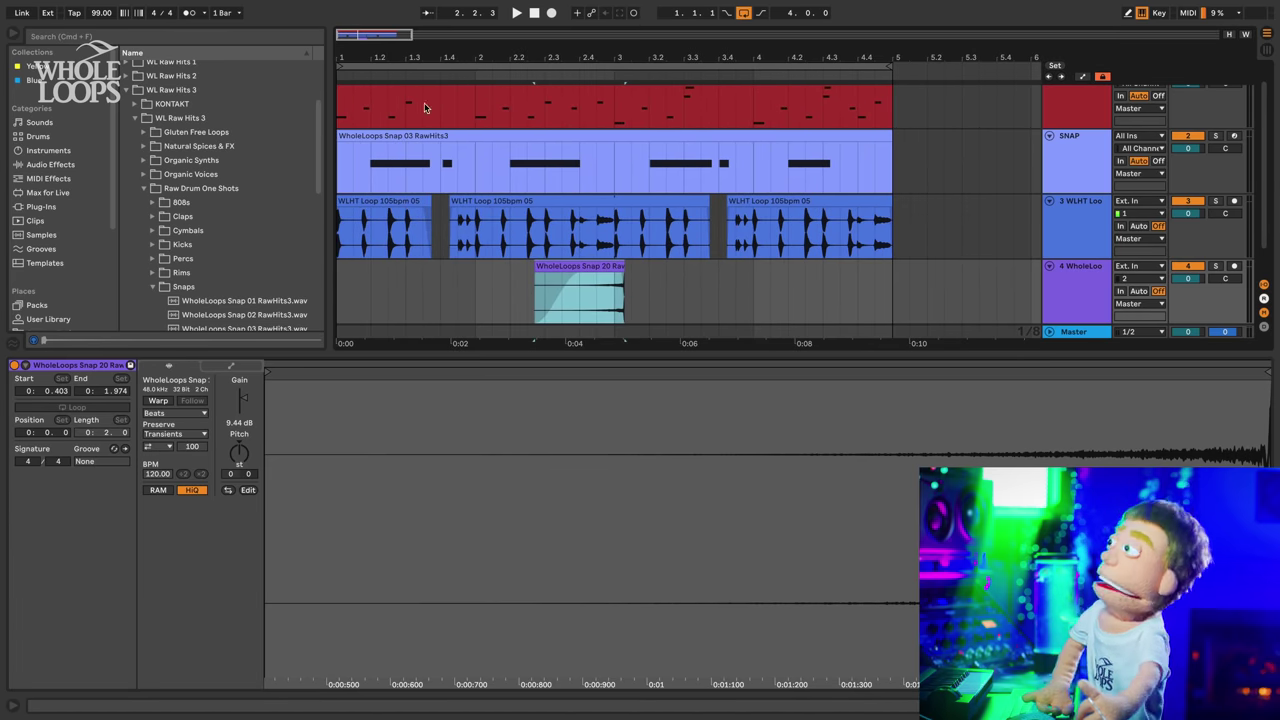
pyautogui.moveTo(568, 268); pyautogui.dragTo(405, 281)
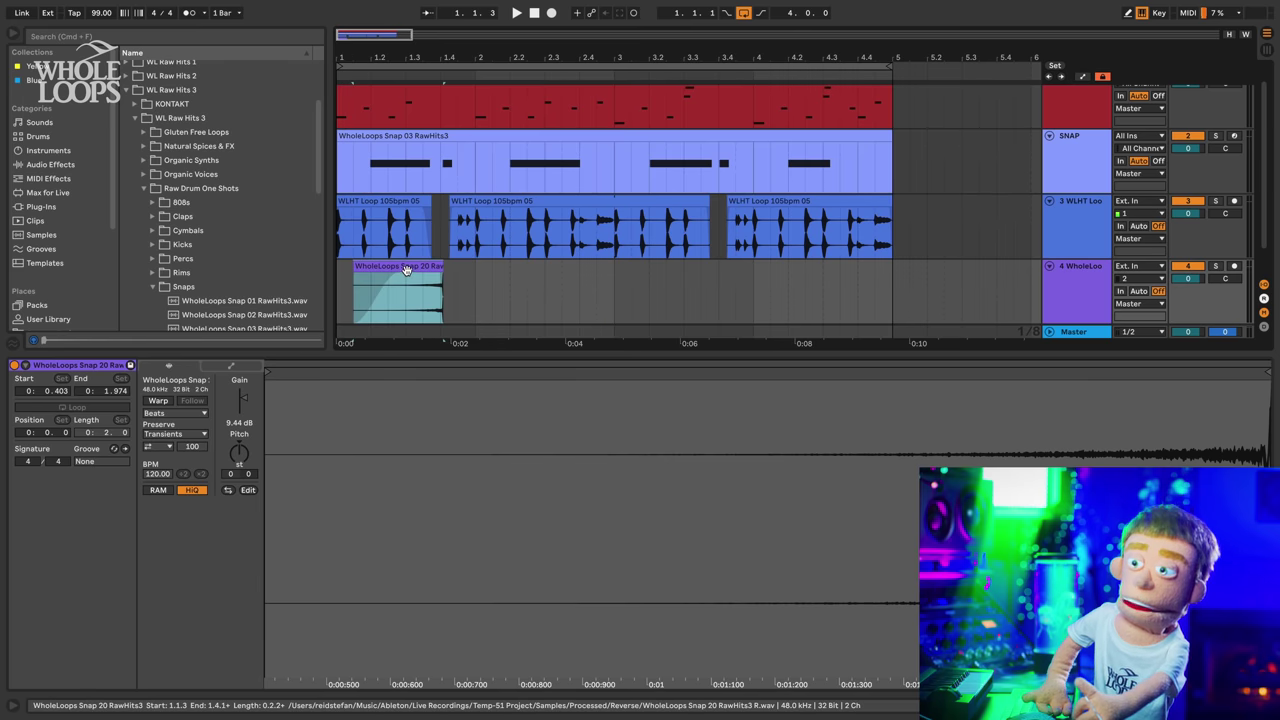
# - Play back the beat from the start and from 1.2.1 to check the reversed snap clips
pyautogui.click(351, 295)
pyautogui.press('space')
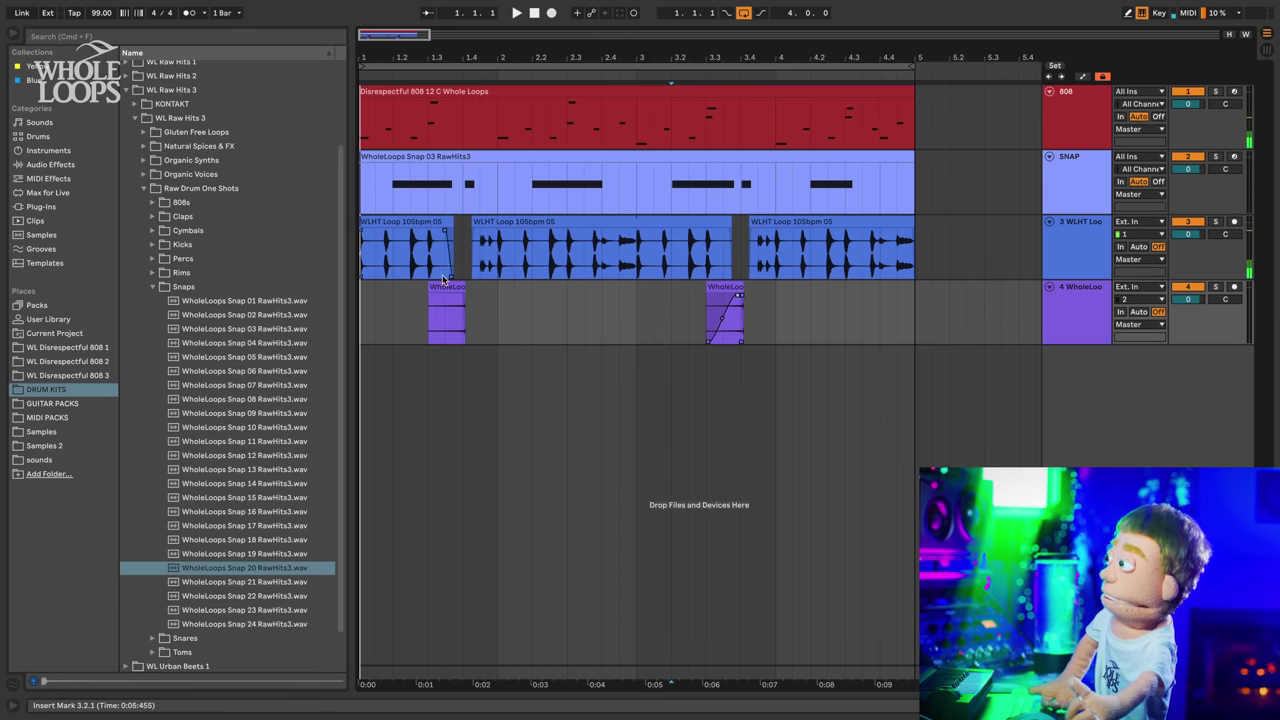
pyautogui.click(396, 302)
pyautogui.press('space')
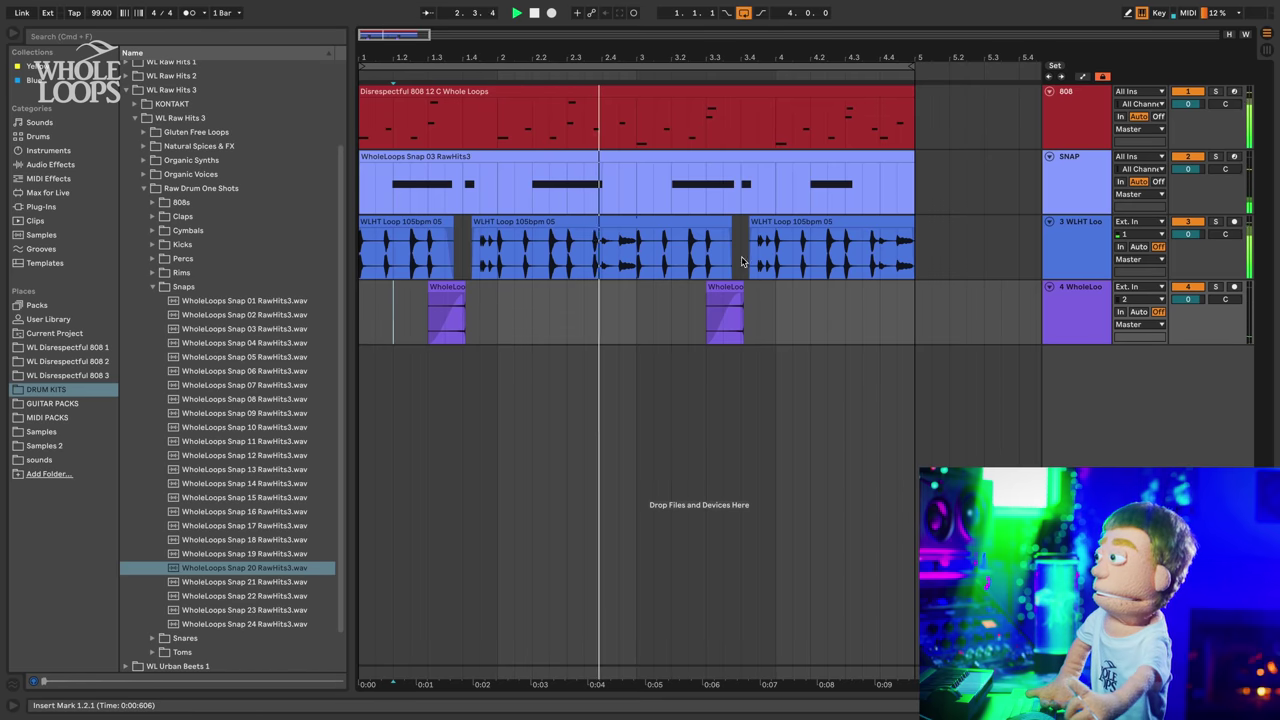
pyautogui.moveTo(646, 52); pyautogui.dragTo(646, 31)
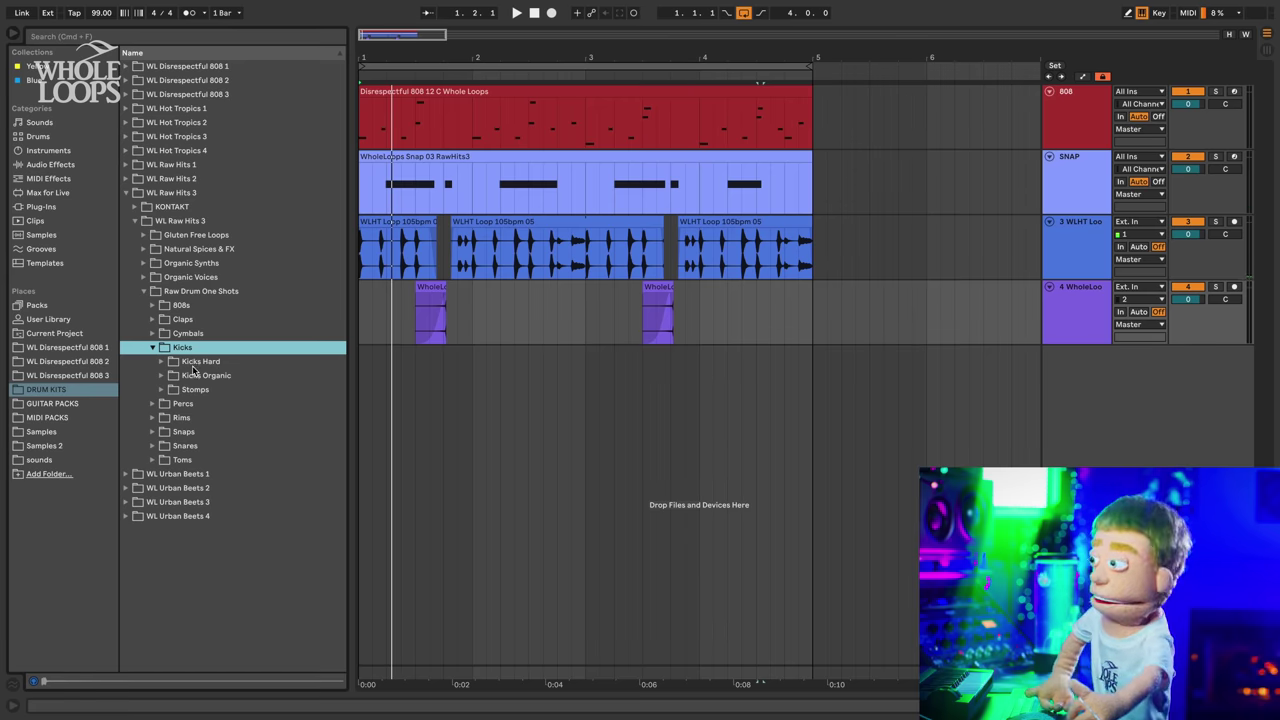
# - Preview the first samples in the Kicks Hard folder of WL Raw Hits 3, ending on Kick Hard 02
pyautogui.press('Down')
pyautogui.press('Right')
pyautogui.press('Down')
pyautogui.press('Down')
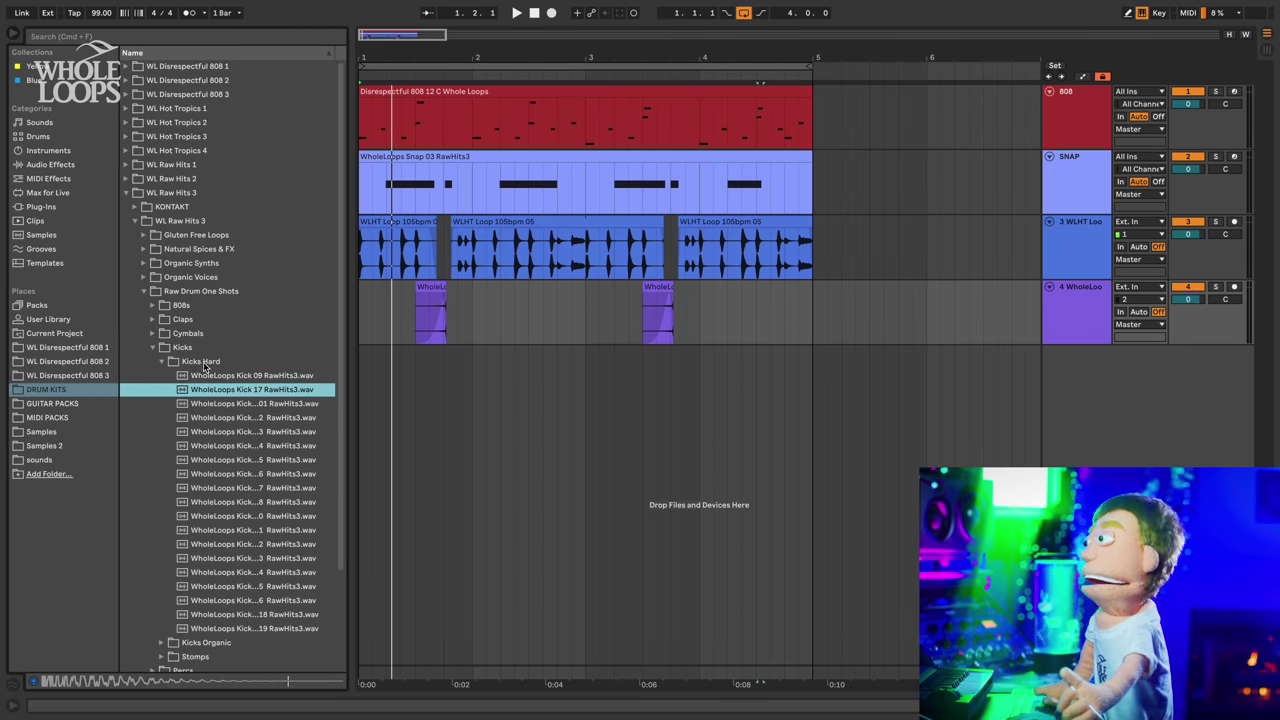
pyautogui.press('Down')
pyautogui.press('Down')
pyautogui.press('Down')
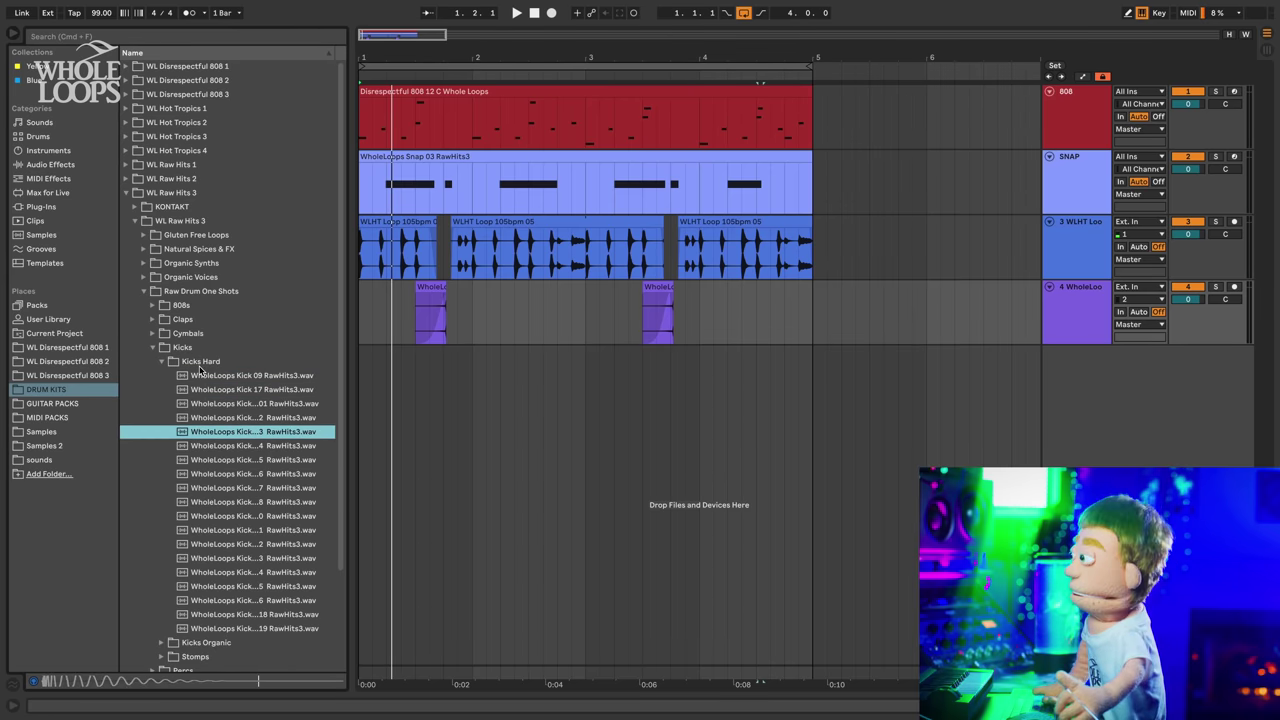
pyautogui.press('Up')
# - Load WholeLoops Kick Hard 02 RawHits3 on a new MIDI track below the reversed snap track and delete its Tuner
pyautogui.click(1096, 316)
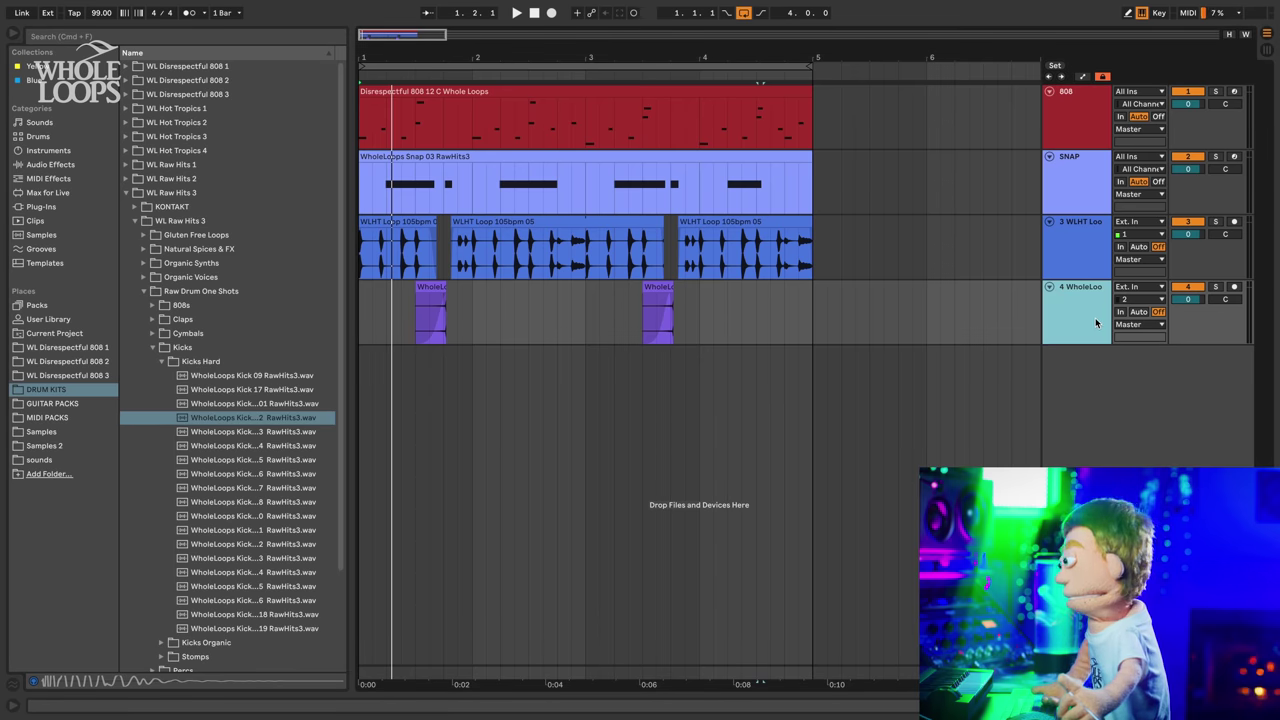
pyautogui.press('super+shift+t')
pyautogui.doubleClick(318, 419)
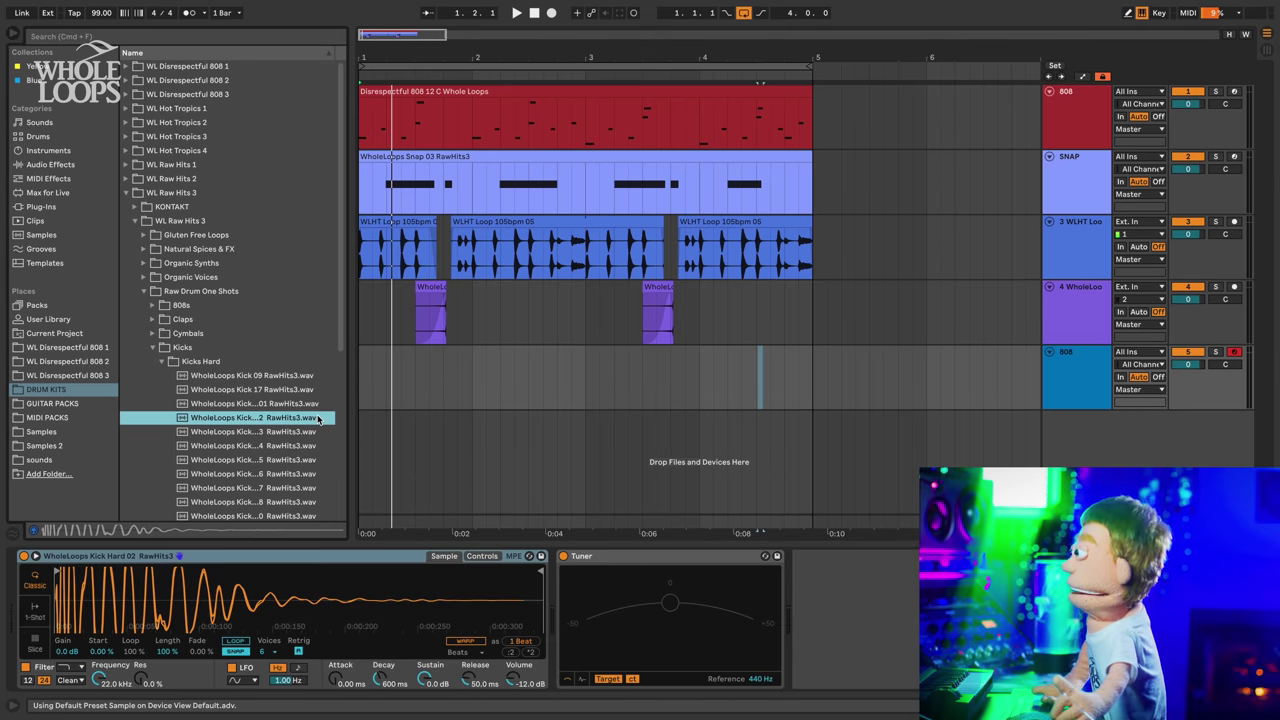
pyautogui.click(1073, 383)
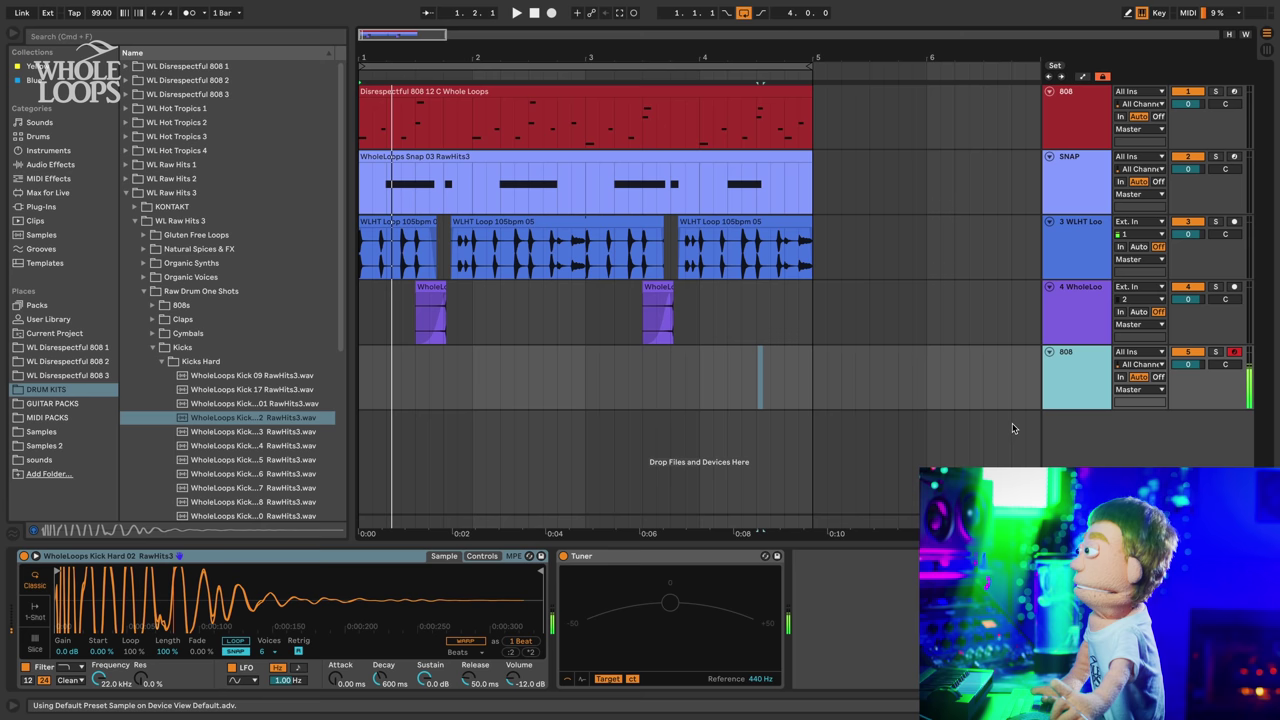
pyautogui.click(716, 560)
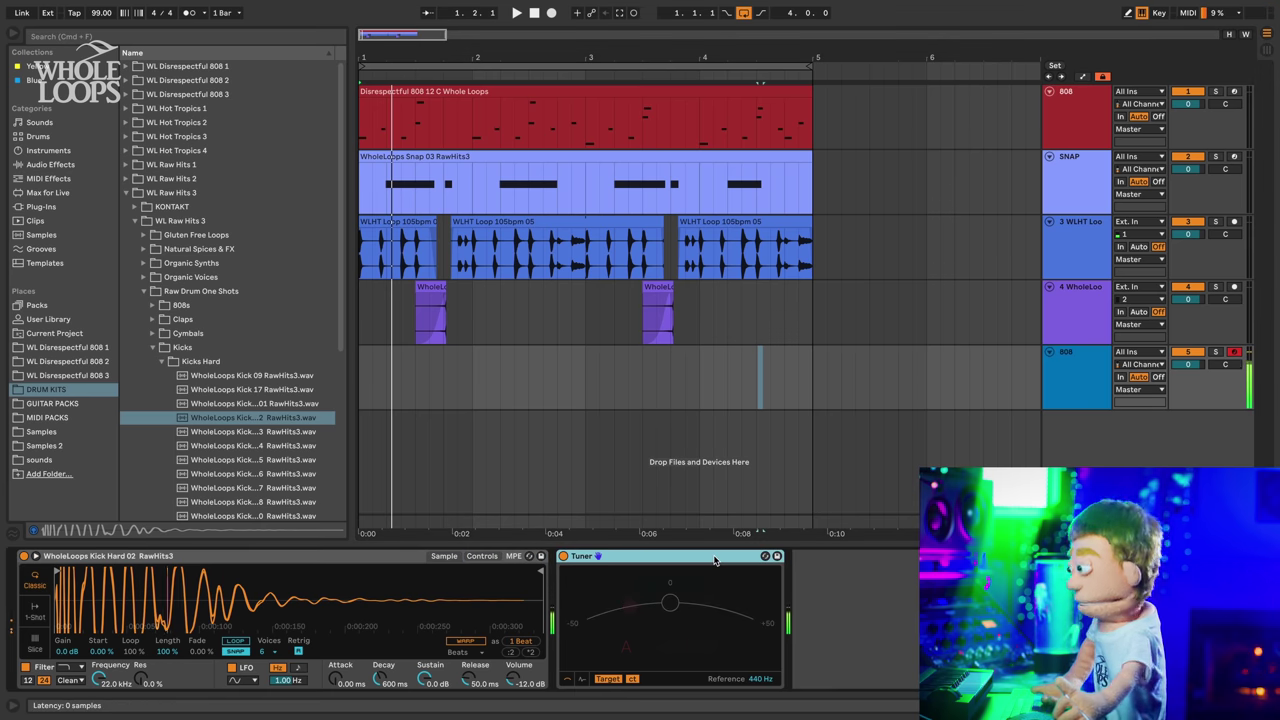
pyautogui.press('Delete')
# - Duplicate the time of bars 1 to 4 across all tracks
pyautogui.moveTo(437, 55); pyautogui.dragTo(377, 56)
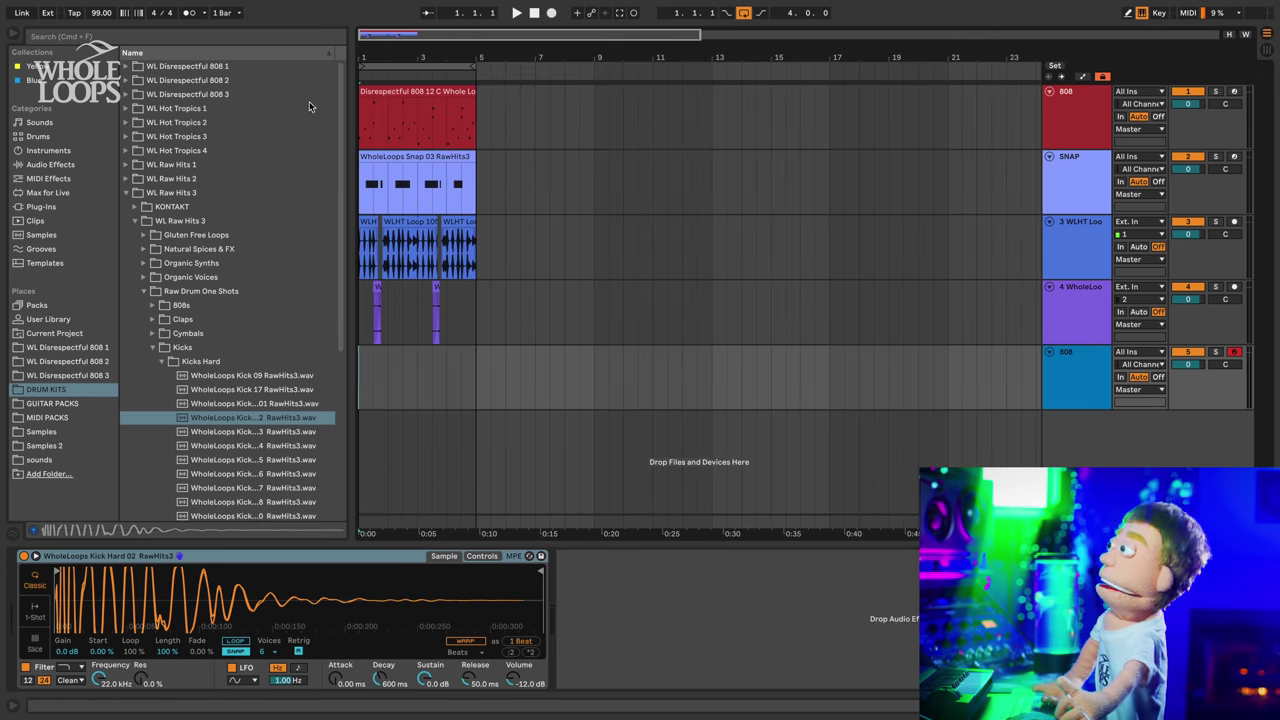
pyautogui.moveTo(475, 194); pyautogui.dragTo(316, 189)
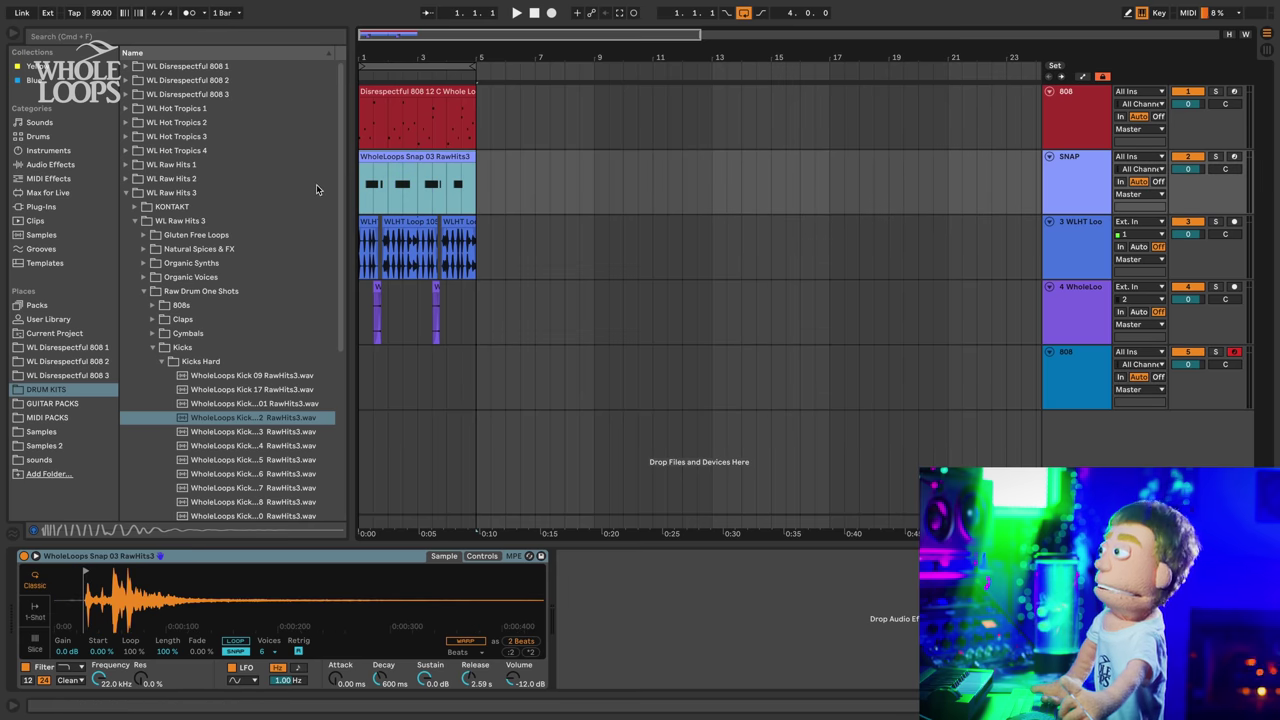
pyautogui.press('super+shift+d')
pyautogui.click(463, 158)
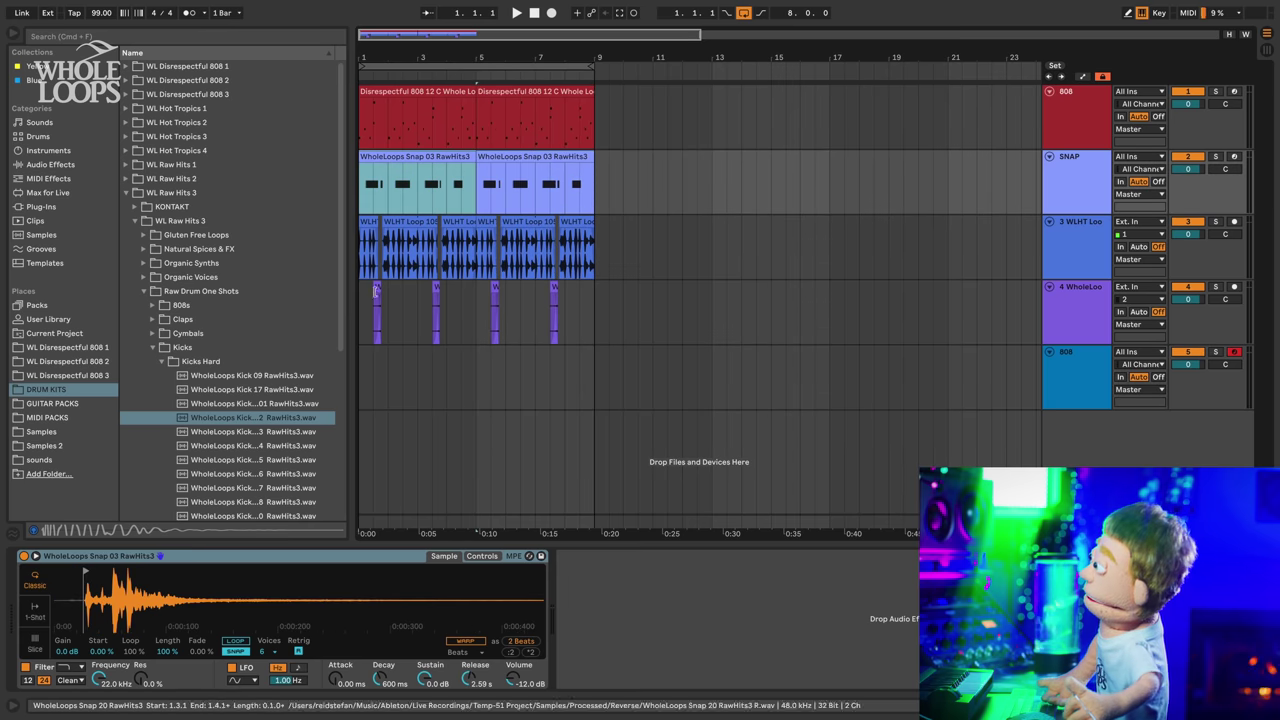
# - Delete the WLHT Loop 105bpm 05 drum loop clips from the first four bars
pyautogui.click(462, 219)
pyautogui.click(409, 224)
pyautogui.press('Delete')
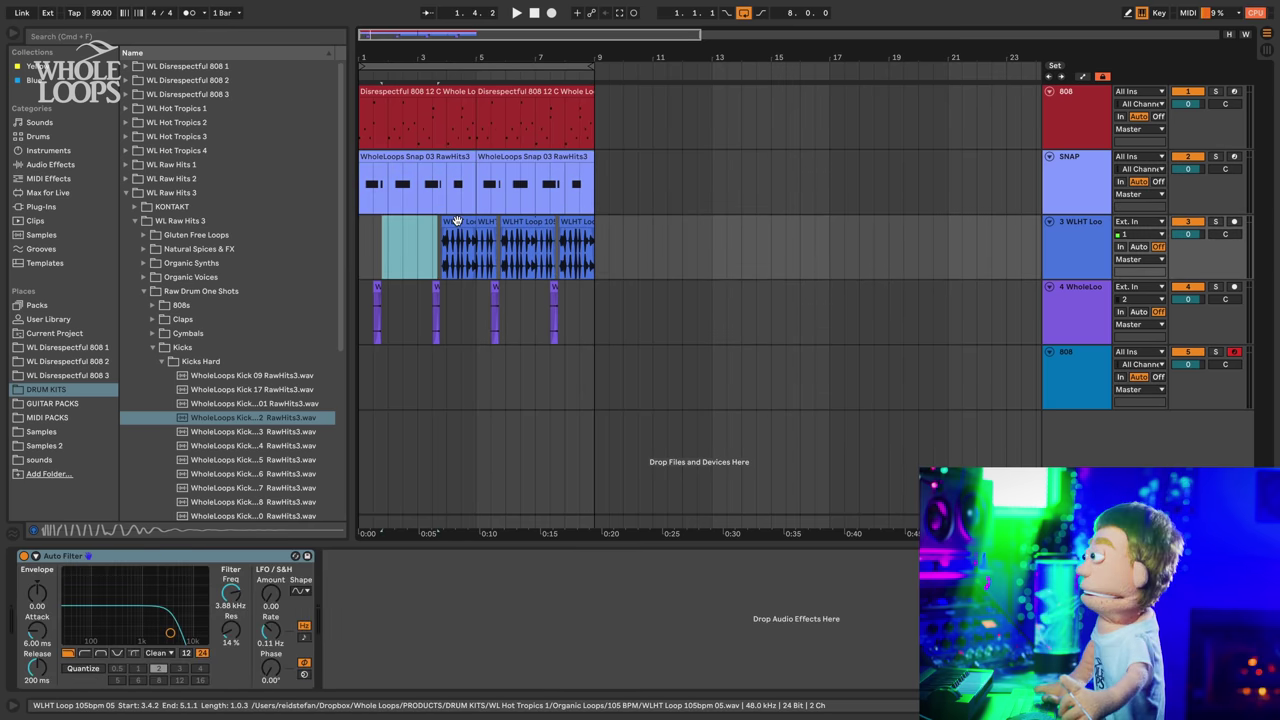
pyautogui.click(457, 221)
pyautogui.press('Delete')
# - Trim the first snap clip during playback, keeping only two short fragments at the ends of bars 1 and 3
pyautogui.click(417, 158)
pyautogui.press('space')
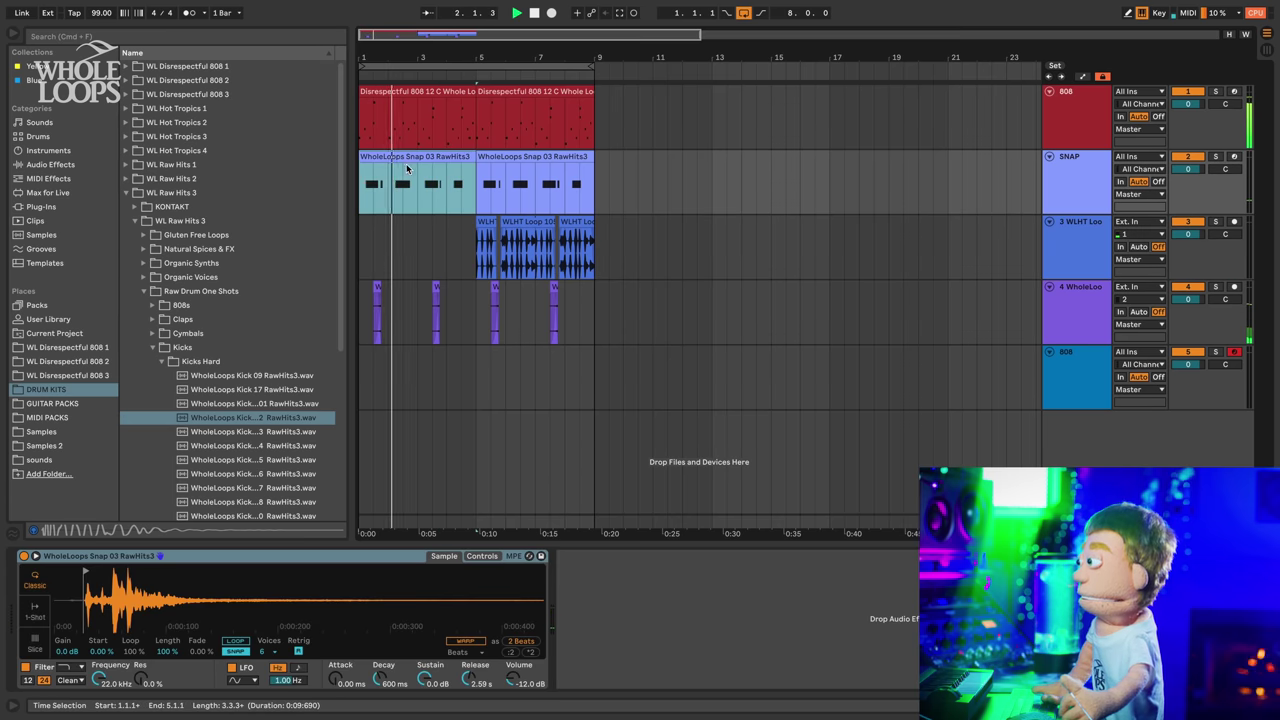
pyautogui.moveTo(362, 158); pyautogui.dragTo(381, 160)
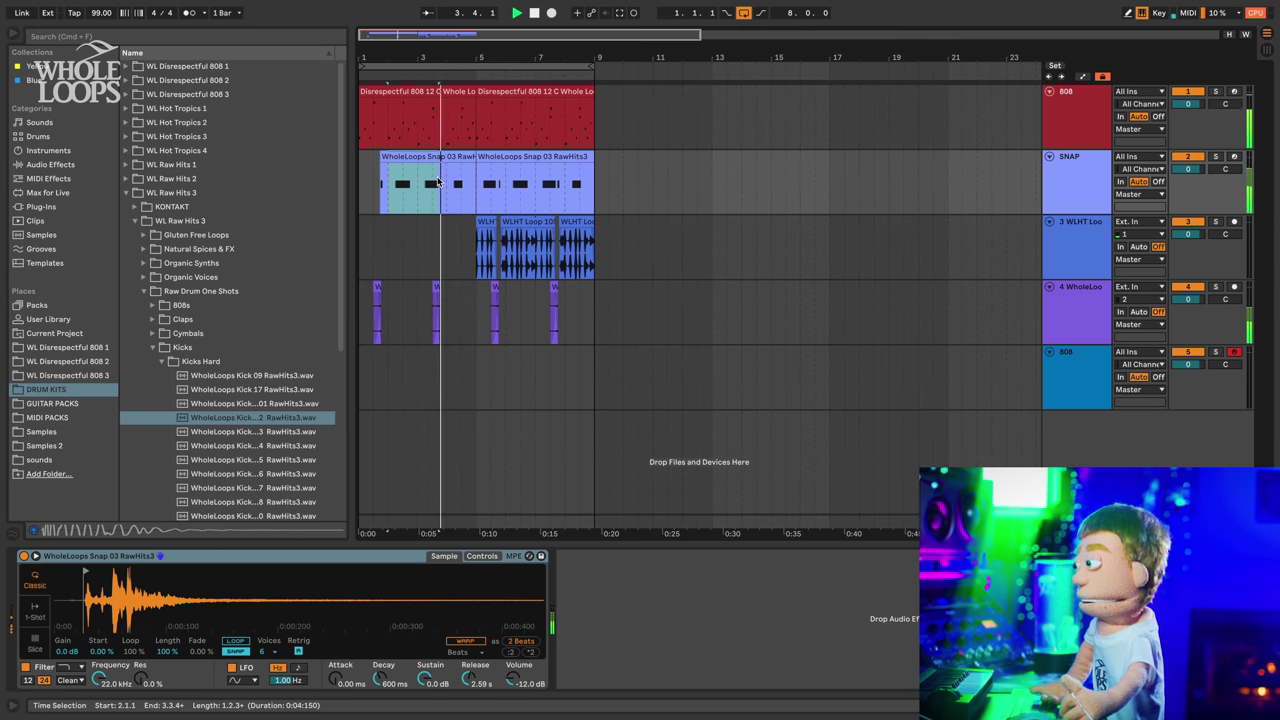
pyautogui.press('Delete')
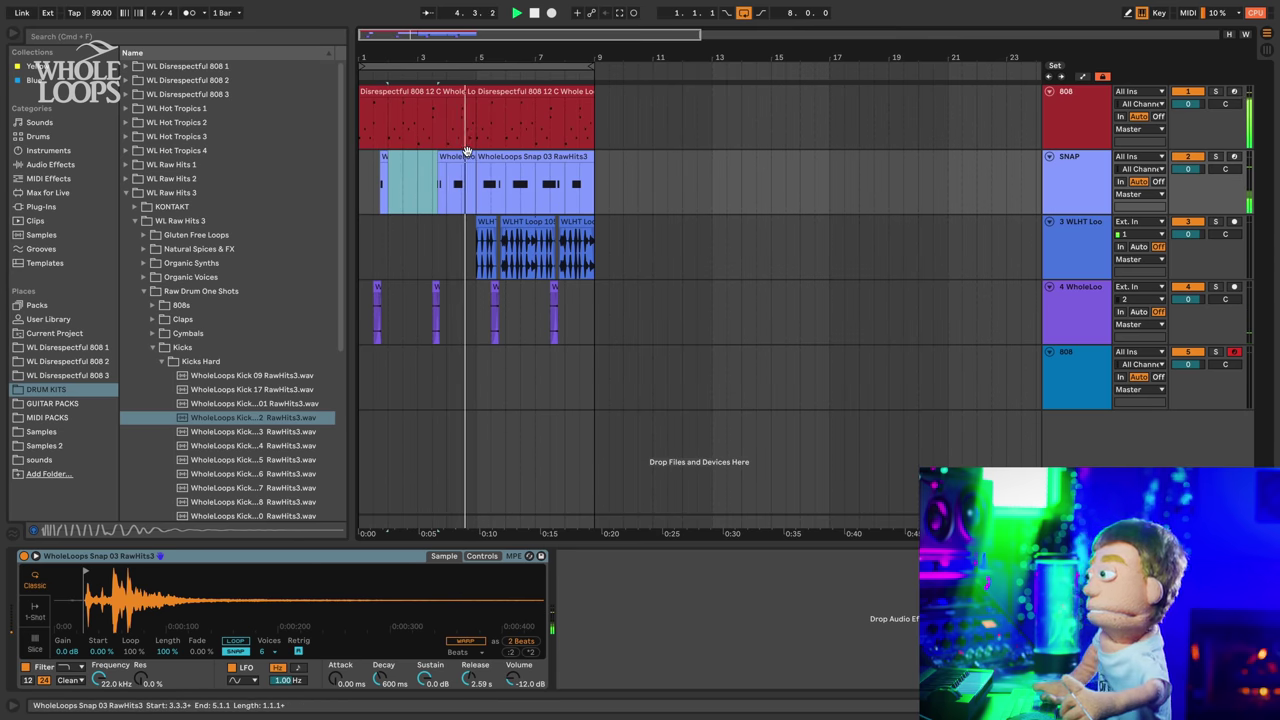
pyautogui.moveTo(474, 158); pyautogui.dragTo(446, 158)
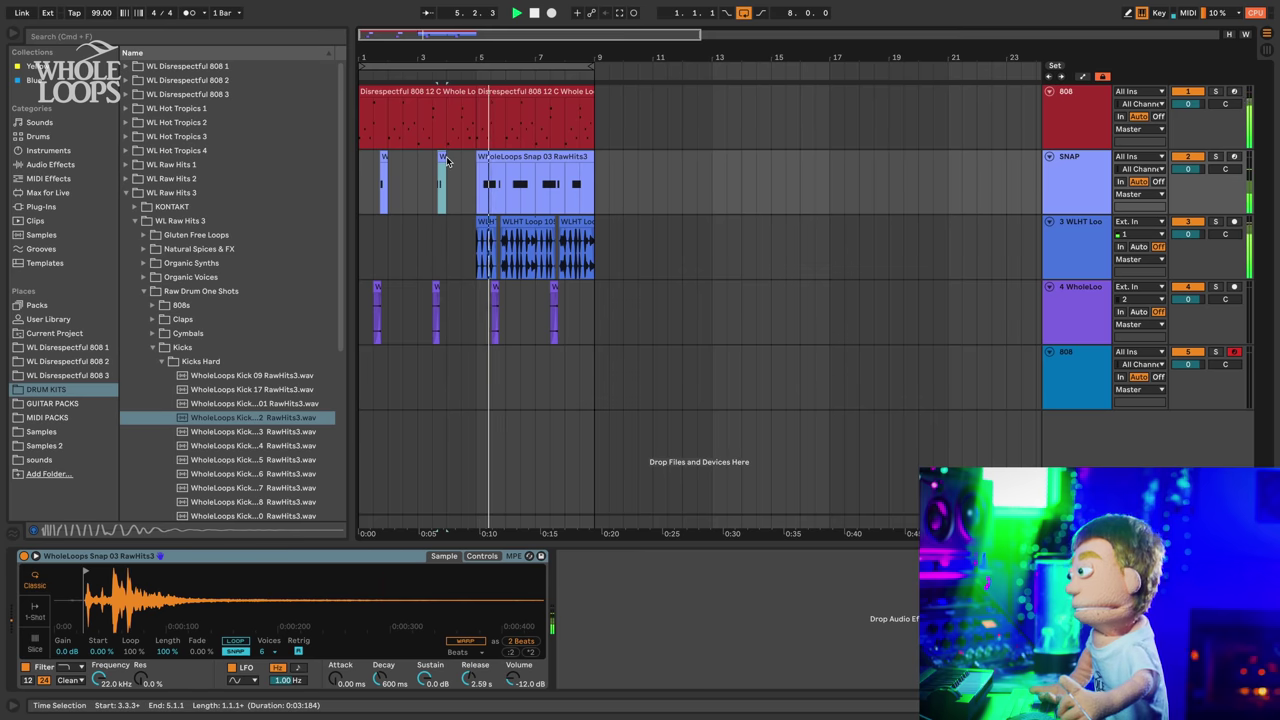
# - Fill bars 9 to 12 with the moved drum loop plus copies of the 808, snap and reversed snap clips, and extend the loop to 12 bars
pyautogui.click(509, 223)
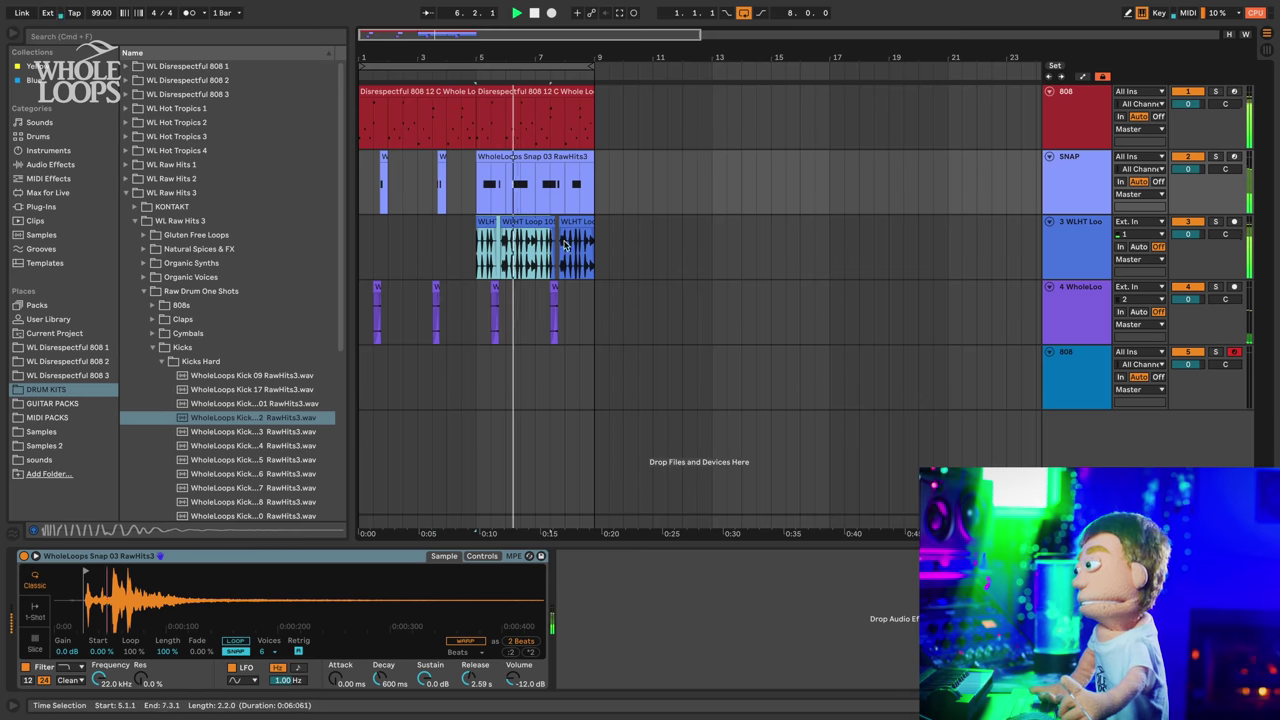
pyautogui.moveTo(489, 223); pyautogui.dragTo(475, 200)
pyautogui.click(557, 90)
pyautogui.press('super+d')
pyautogui.press('space')
pyautogui.press('super+d')
pyautogui.moveTo(478, 300); pyautogui.dragTo(597, 300)
pyautogui.press('super+d')
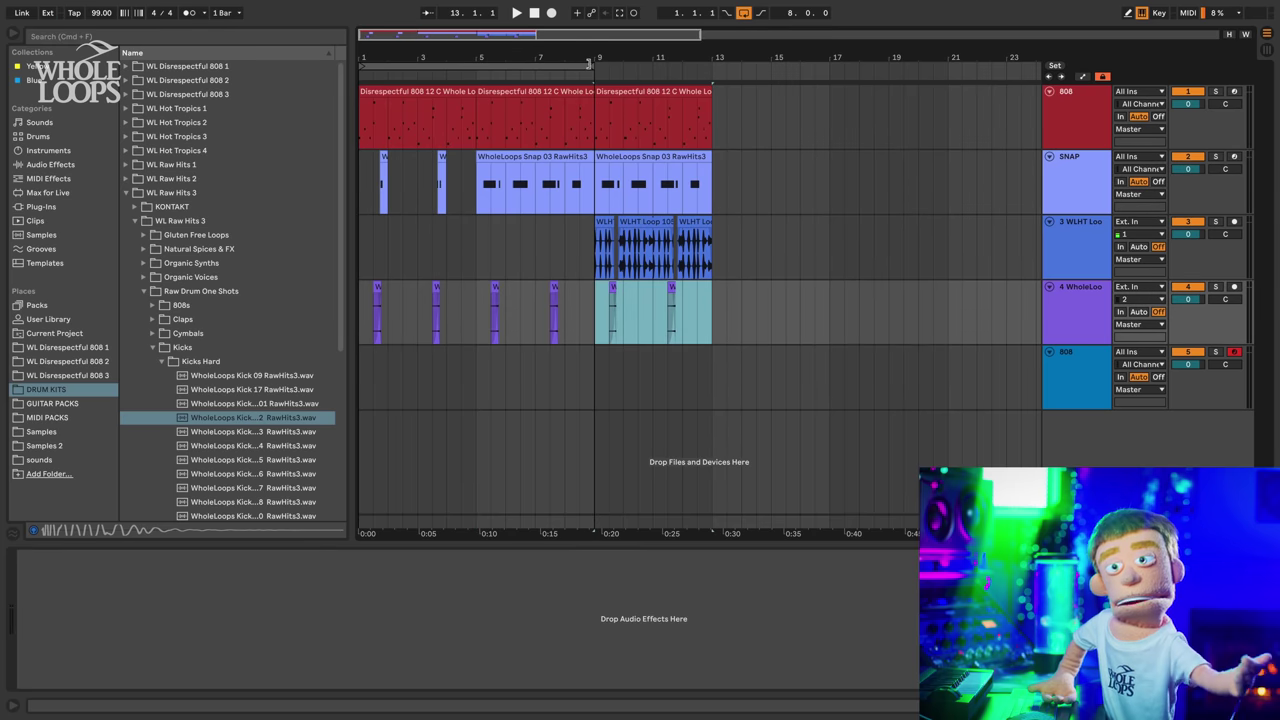
pyautogui.moveTo(590, 65); pyautogui.dragTo(709, 65)
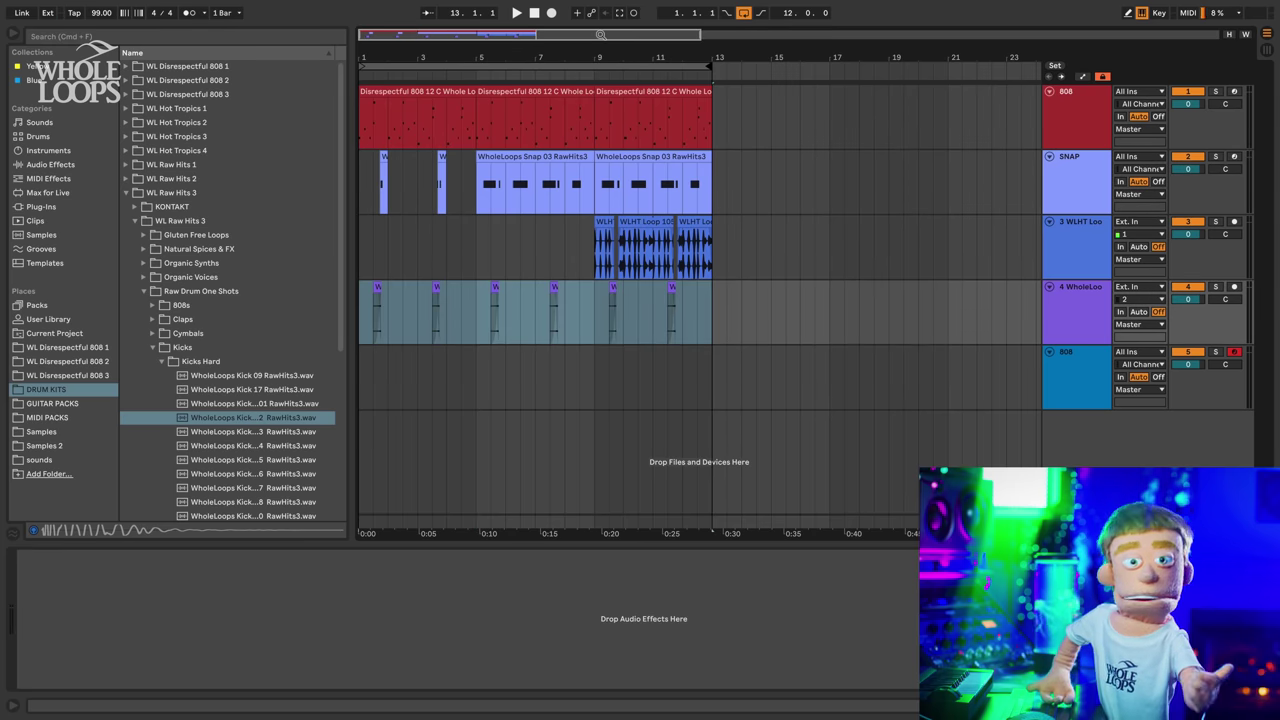
pyautogui.press('alt+super+o')
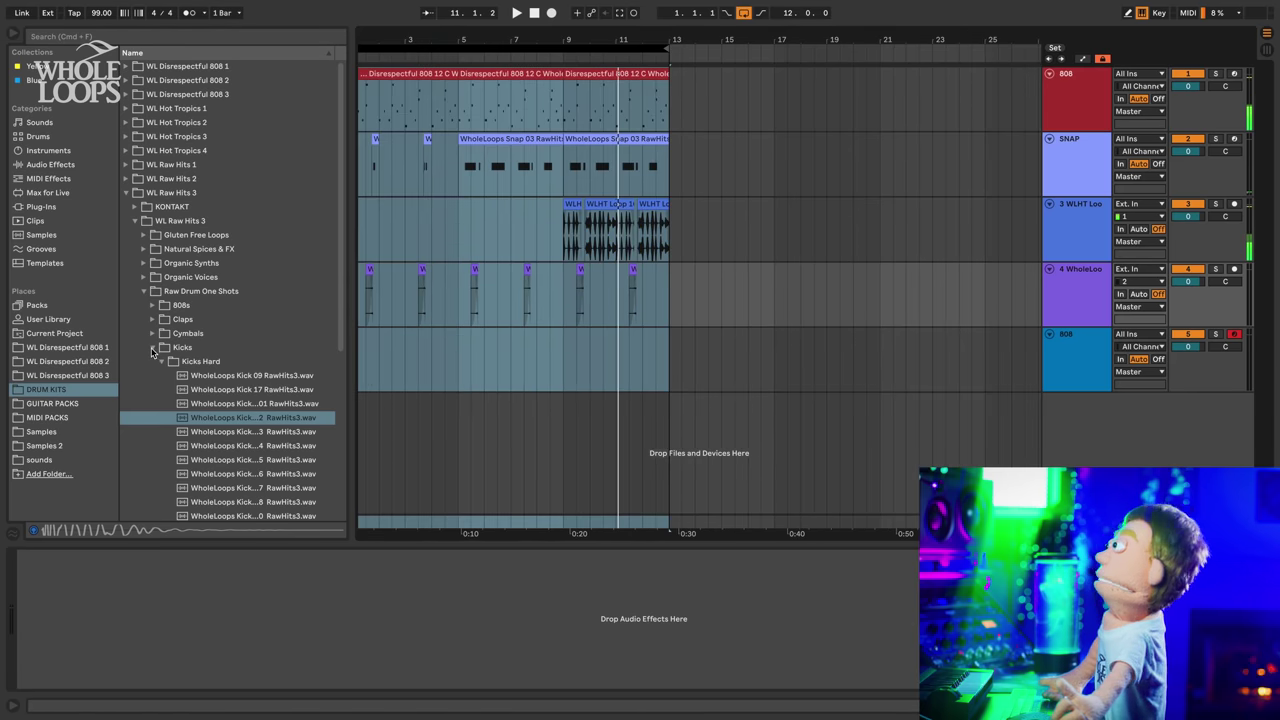
# - Collapse the Kicks folder and open Claps Organic within Raw Drum One Shots
pyautogui.click(152, 348)
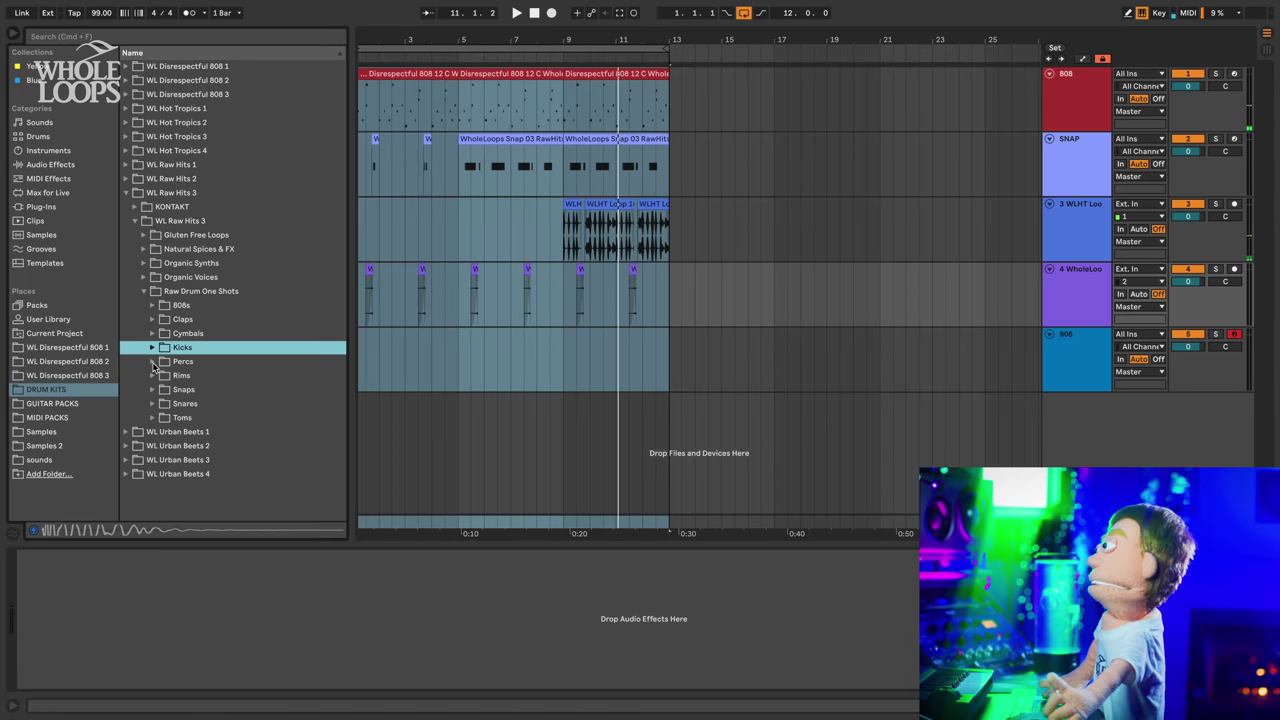
pyautogui.click(153, 390)
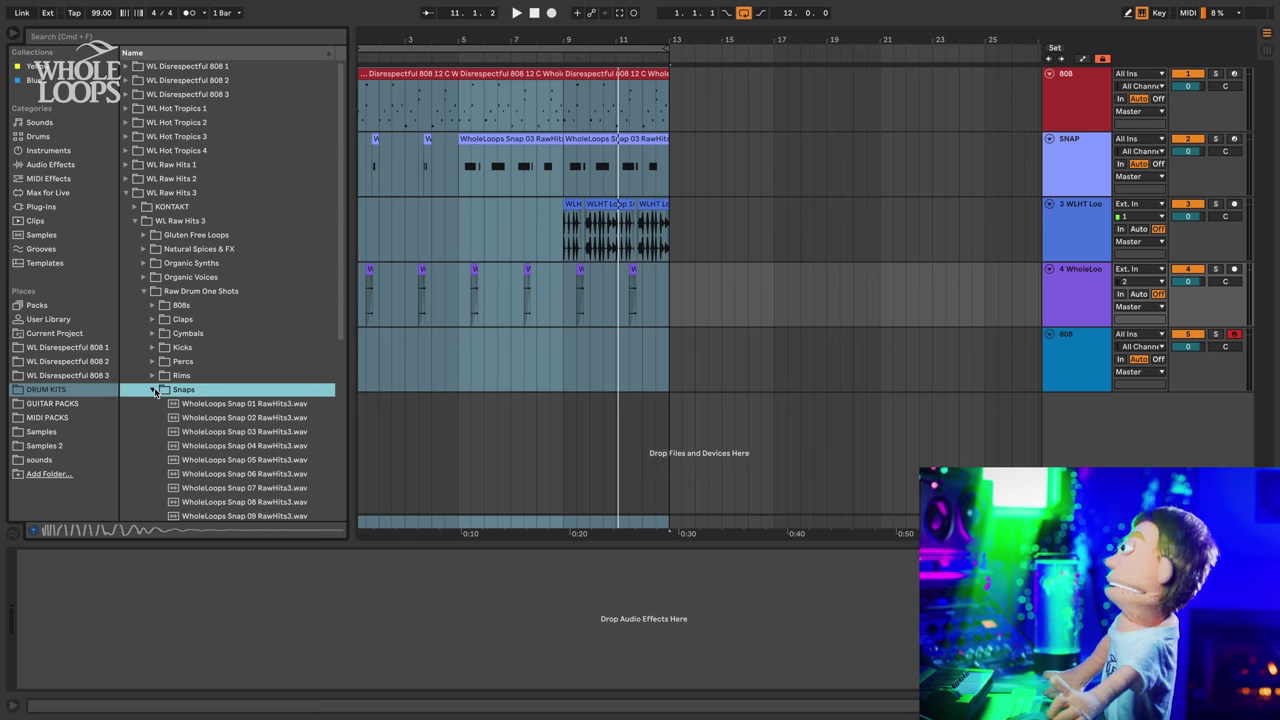
pyautogui.click(153, 390)
pyautogui.press('Up')
pyautogui.press('Up')
pyautogui.press('Up')
pyautogui.press('Up')
pyautogui.press('Up')
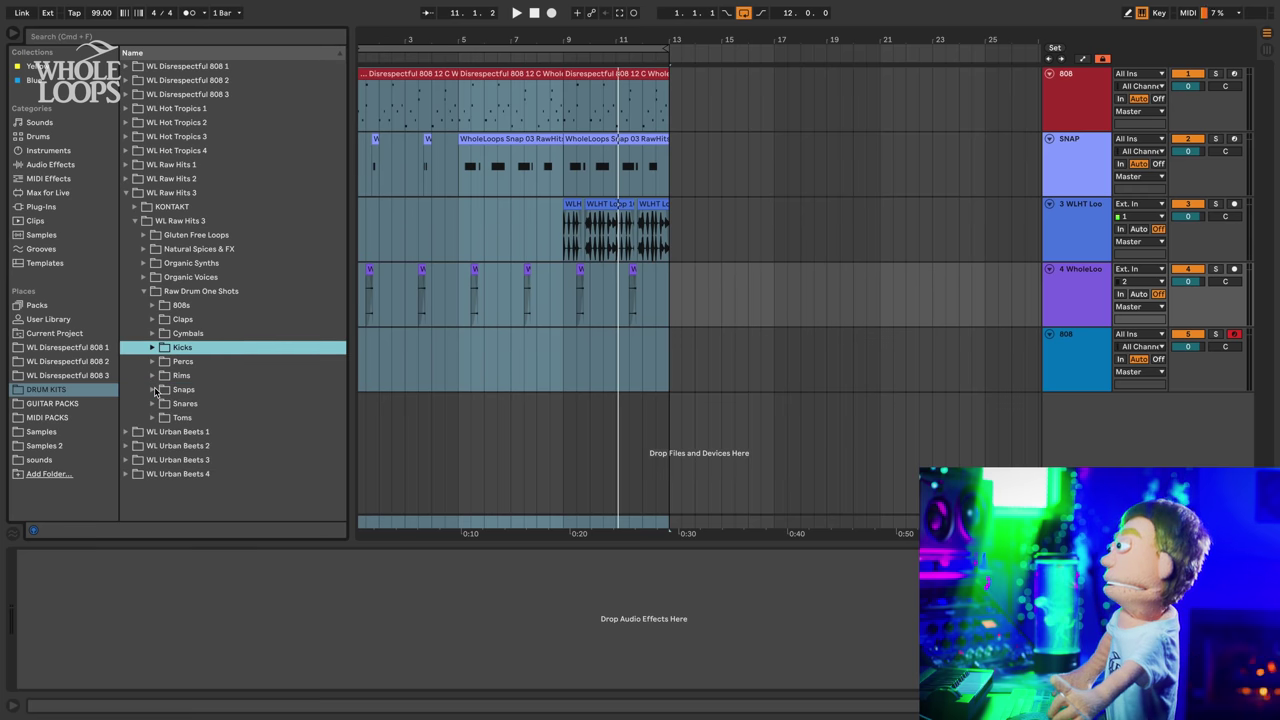
pyautogui.press('Right')
pyautogui.press('Down')
pyautogui.press('Down')
pyautogui.press('Right')
# - Preview the Claps Organic samples one after another
pyautogui.press('Down')
pyautogui.press('Down')
pyautogui.press('Down')
pyautogui.press('Down')
pyautogui.press('Down')
pyautogui.press('Down')
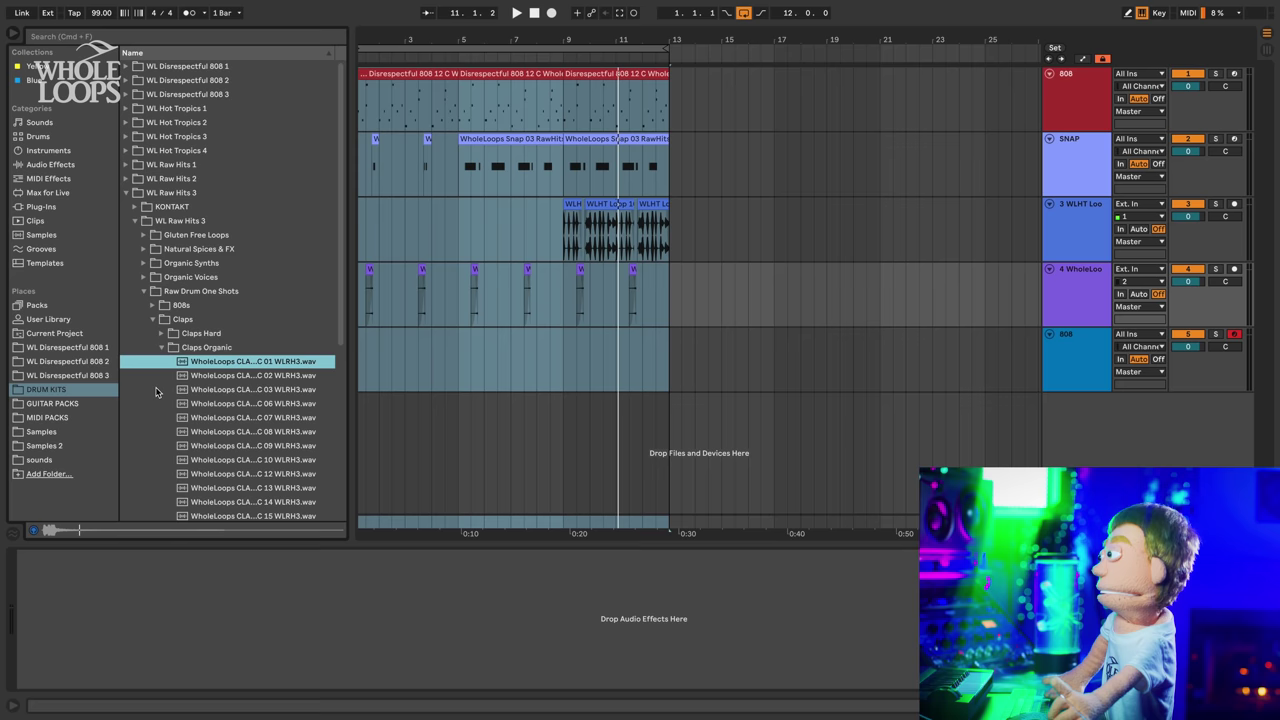
pyautogui.press('Down')
pyautogui.press('Down')
pyautogui.press('Down')
pyautogui.press('Down')
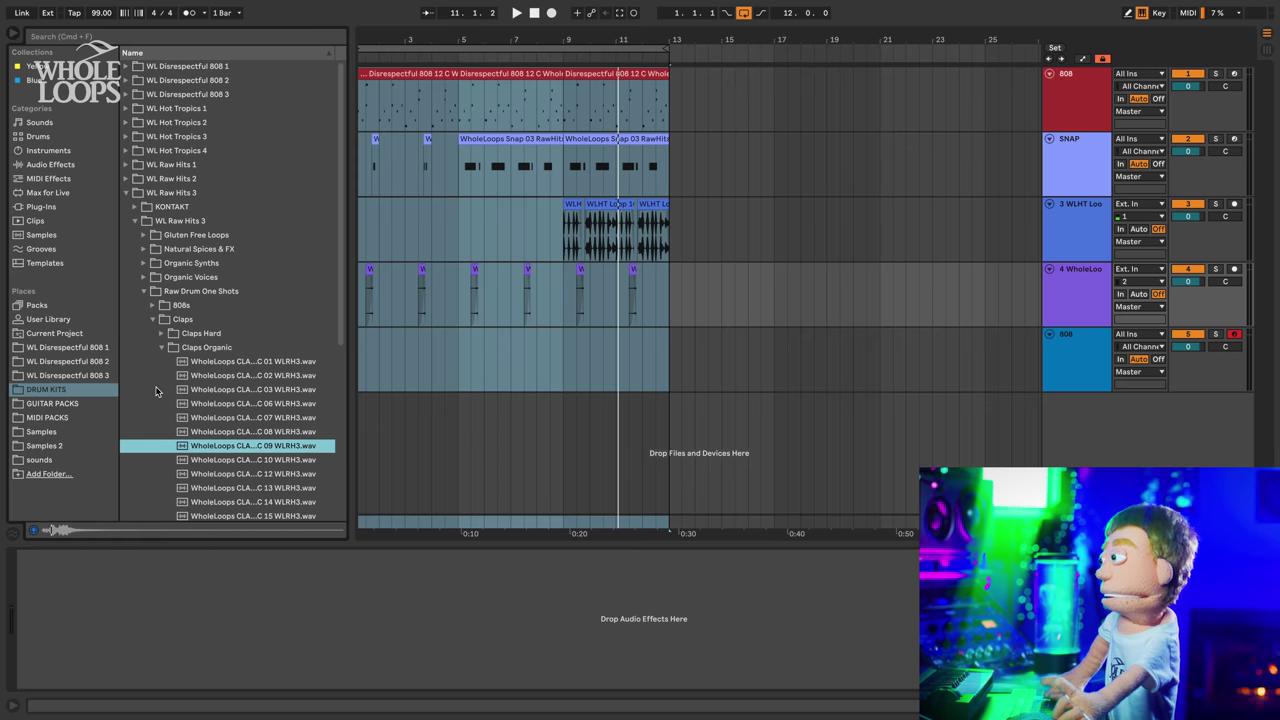
pyautogui.press('Down')
pyautogui.press('Down')
pyautogui.press('Down')
pyautogui.press('Down')
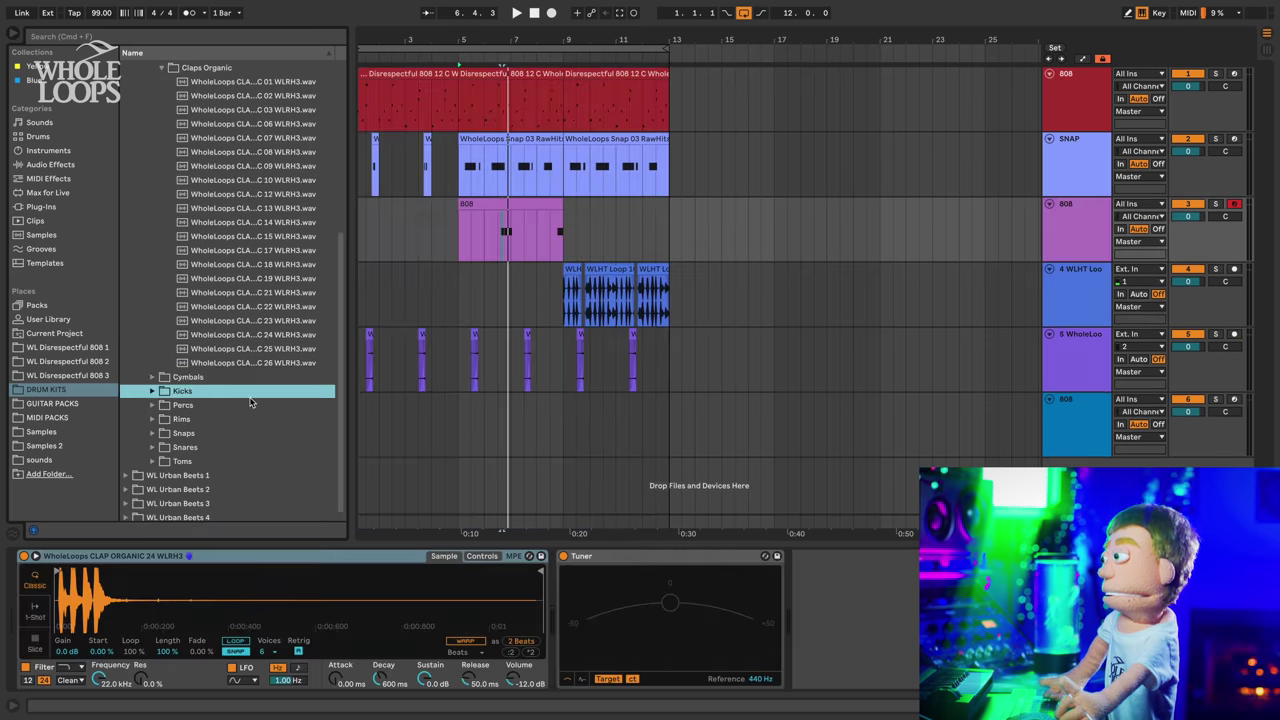
# - Collapse the Claps Organic folder and open the Rims folder of WL Raw Hits 3
pyautogui.press('Up')
pyautogui.press('Up')
pyautogui.press('Left')
pyautogui.press('Left')
pyautogui.press('Left')
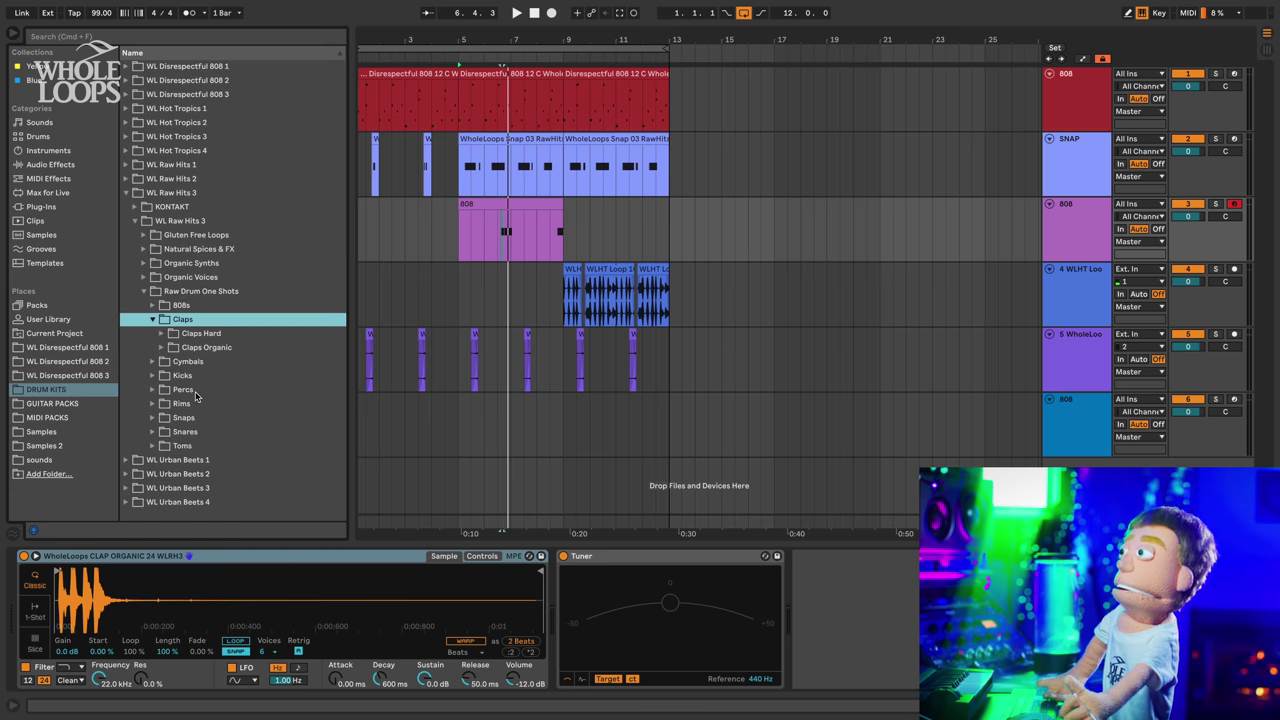
pyautogui.click(196, 393)
pyautogui.press('Down')
pyautogui.press('Right')
# - Preview the Rim samples one after another, ending on WholeLoops Rim 14 RawHits3.wav
pyautogui.press('Down')
pyautogui.press('Down')
pyautogui.press('Down')
pyautogui.press('Down')
pyautogui.press('Down')
pyautogui.press('Down')
pyautogui.press('Down')
pyautogui.press('Down')
pyautogui.press('Down')
pyautogui.press('Down')
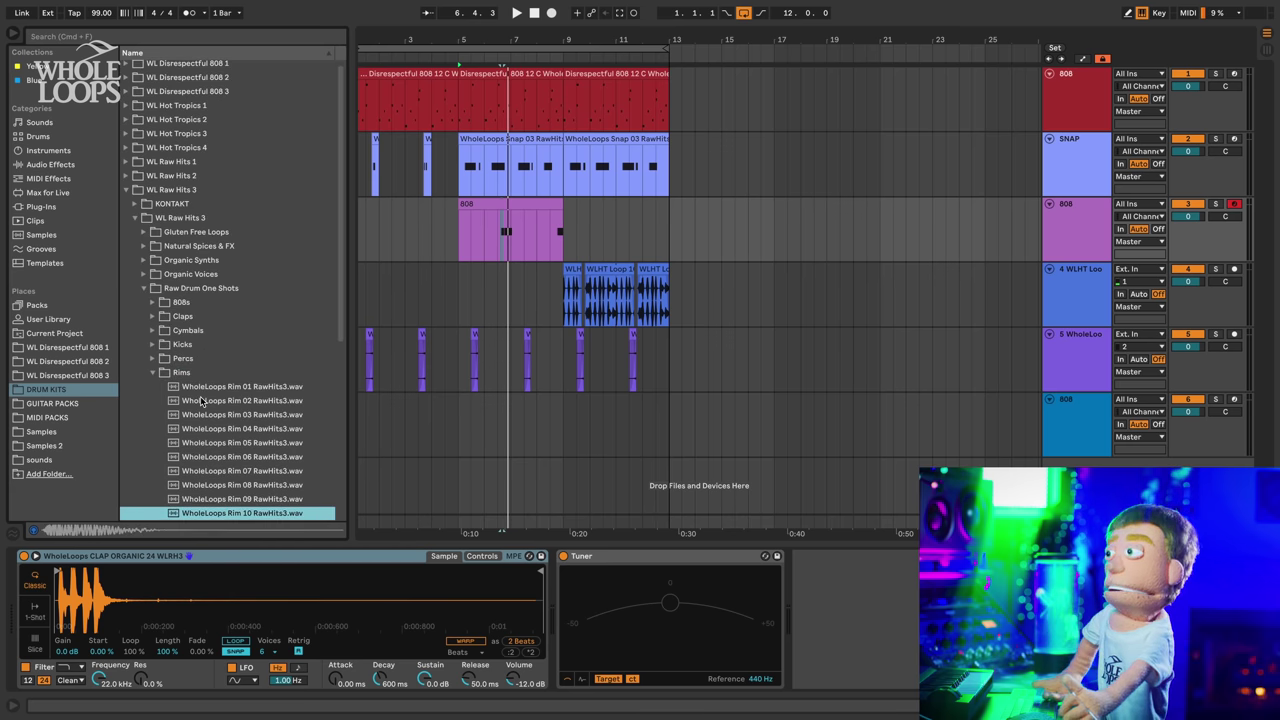
pyautogui.press('Down')
pyautogui.press('Down')
pyautogui.press('Down')
pyautogui.press('Down')
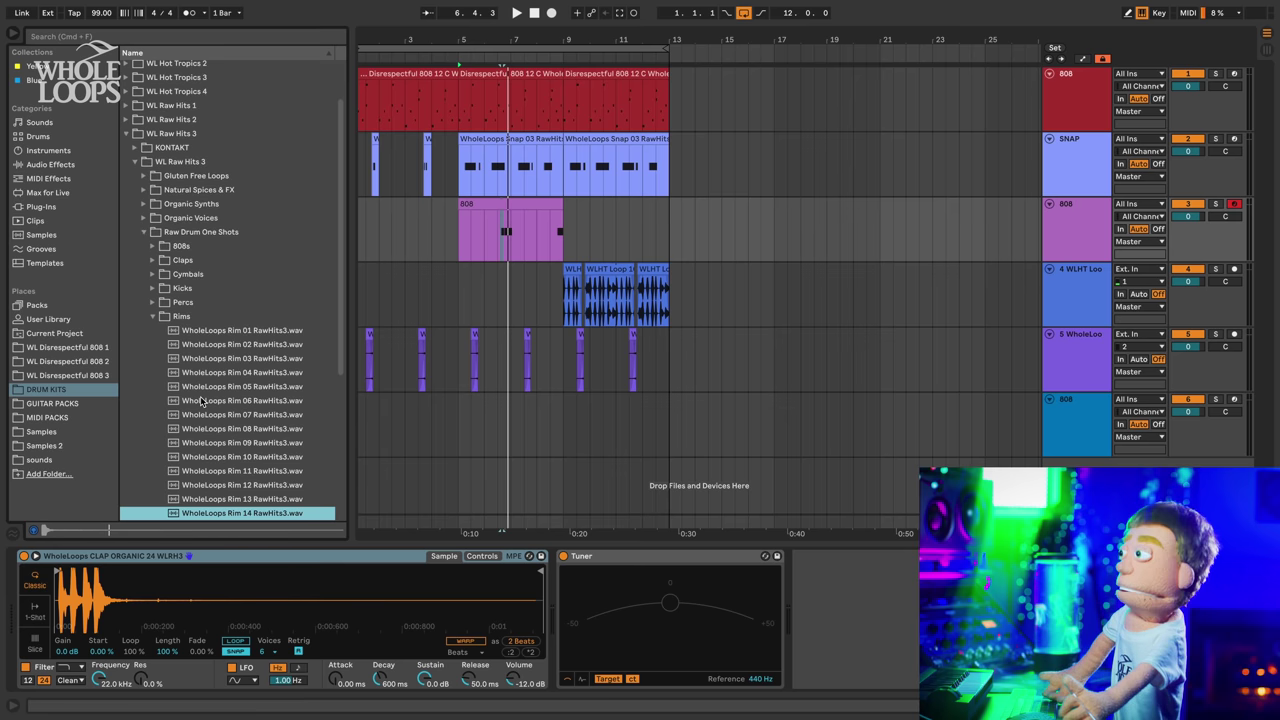
pyautogui.press('Down')
pyautogui.press('Up')
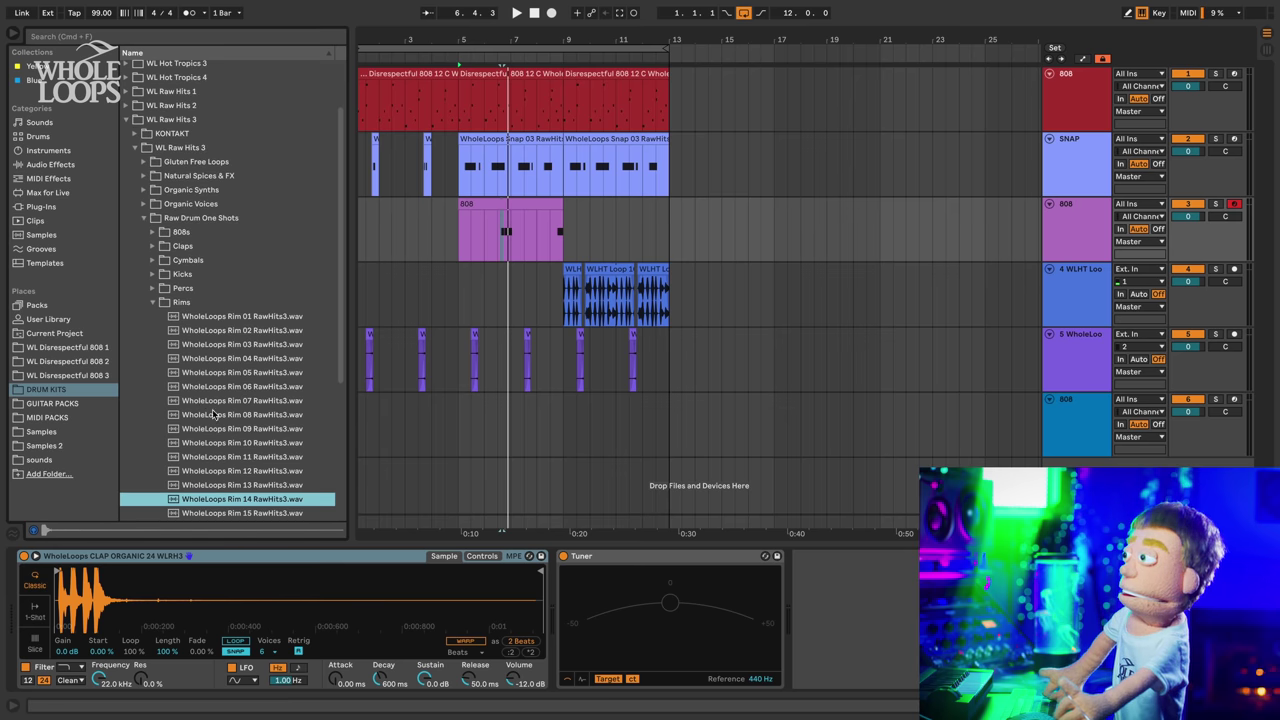
# - Load WholeLoops Rim 14 RawHits3.wav in place of the clap on track 3 and open the track's MIDI clip for editing
pyautogui.doubleClick(237, 498)
pyautogui.press('space')
pyautogui.doubleClick(495, 205)
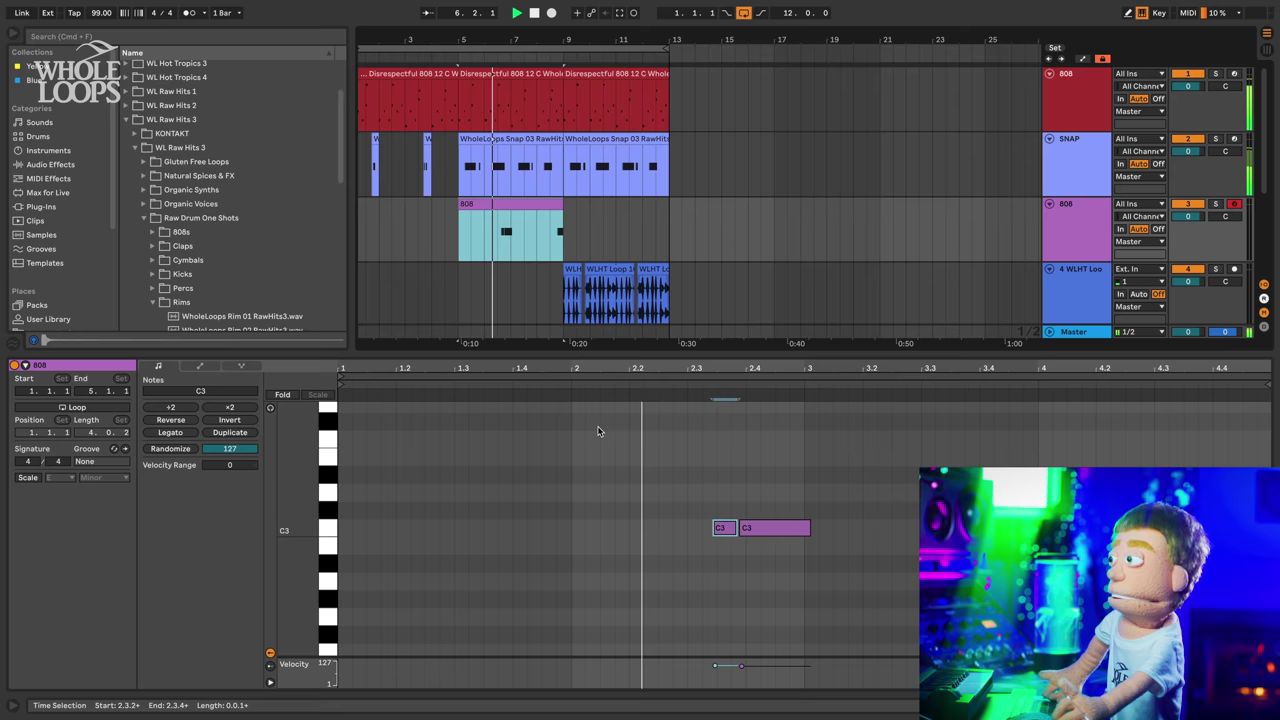
pyautogui.press('super+a')
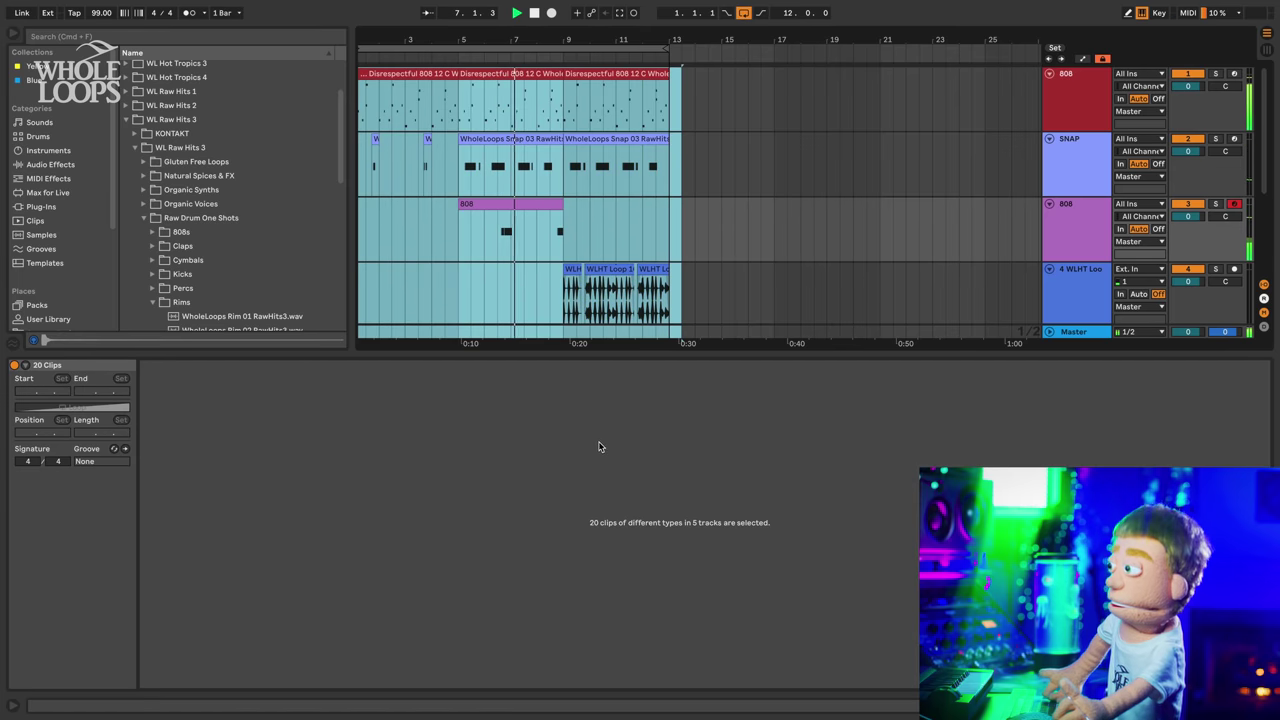
pyautogui.click(519, 210)
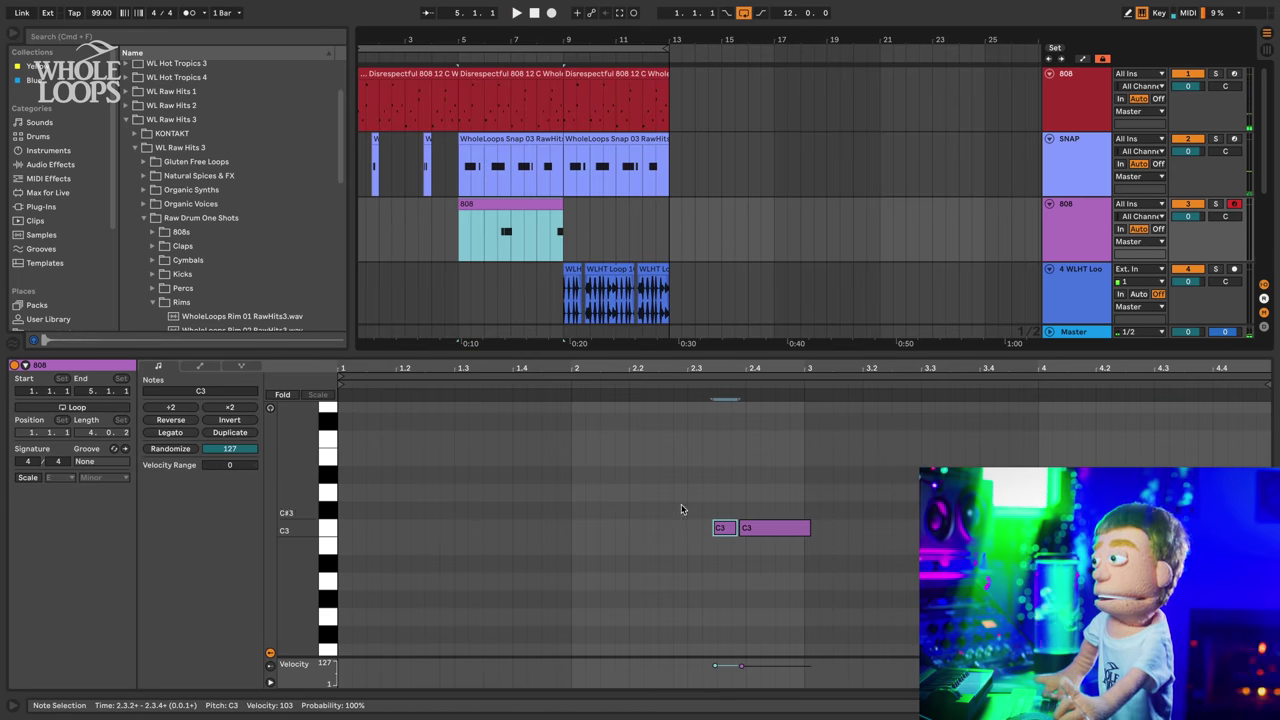
# - Move the first short C3 note in the track 3 clip later, to start at about 2.3.4
pyautogui.click(733, 528)
pyautogui.moveTo(735, 530); pyautogui.dragTo(768, 538)
pyautogui.hotkey('ctrl', 'z')
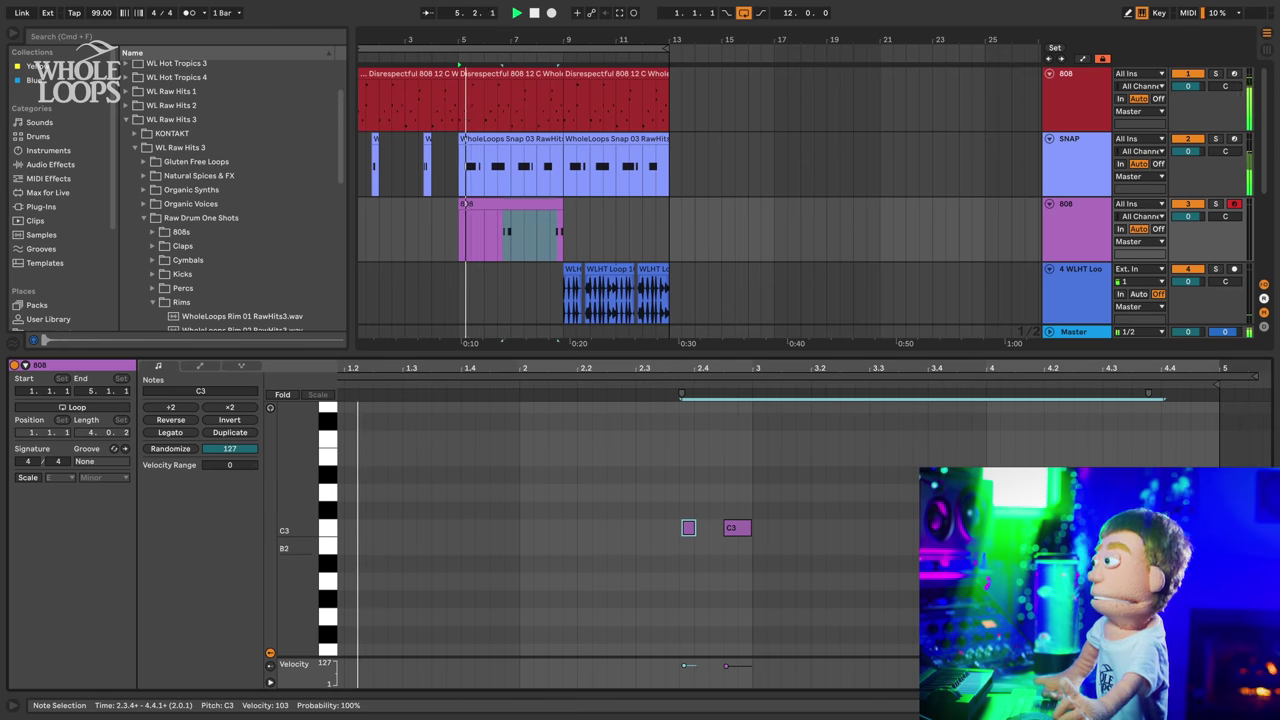
# - Turn on looping for the track 3 rim clip, extend it, and clear the snap, rim and drum-loop tracks from bar 12 to 14
pyautogui.click(1208, 528)
pyautogui.keyDown('shift'); pyautogui.click(737, 528); pyautogui.keyUp('shift')
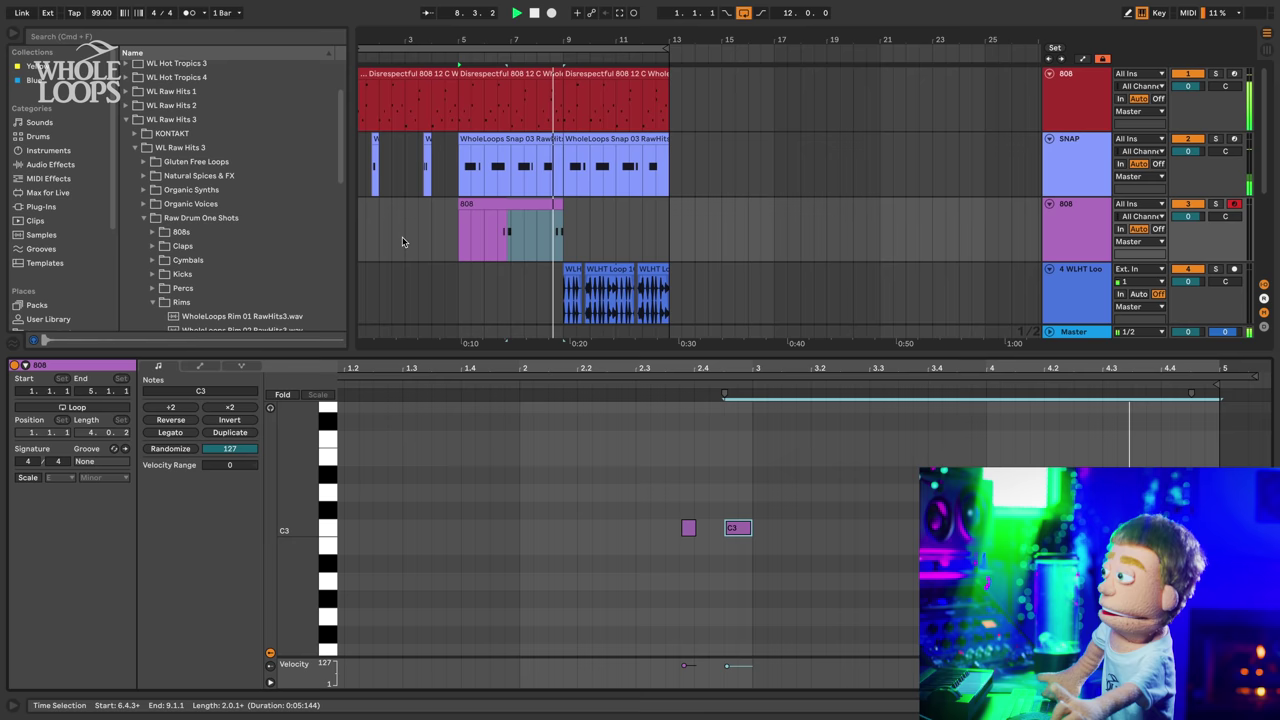
pyautogui.click(102, 408)
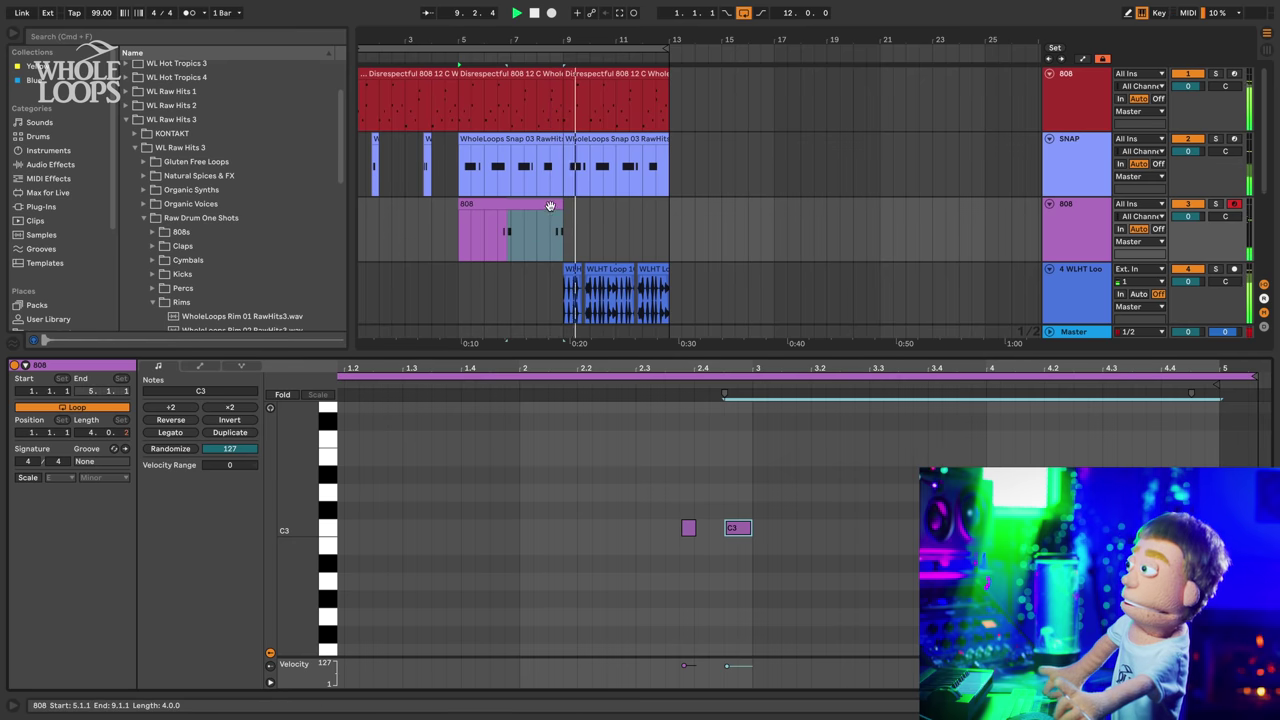
pyautogui.moveTo(462, 228); pyautogui.dragTo(687, 291)
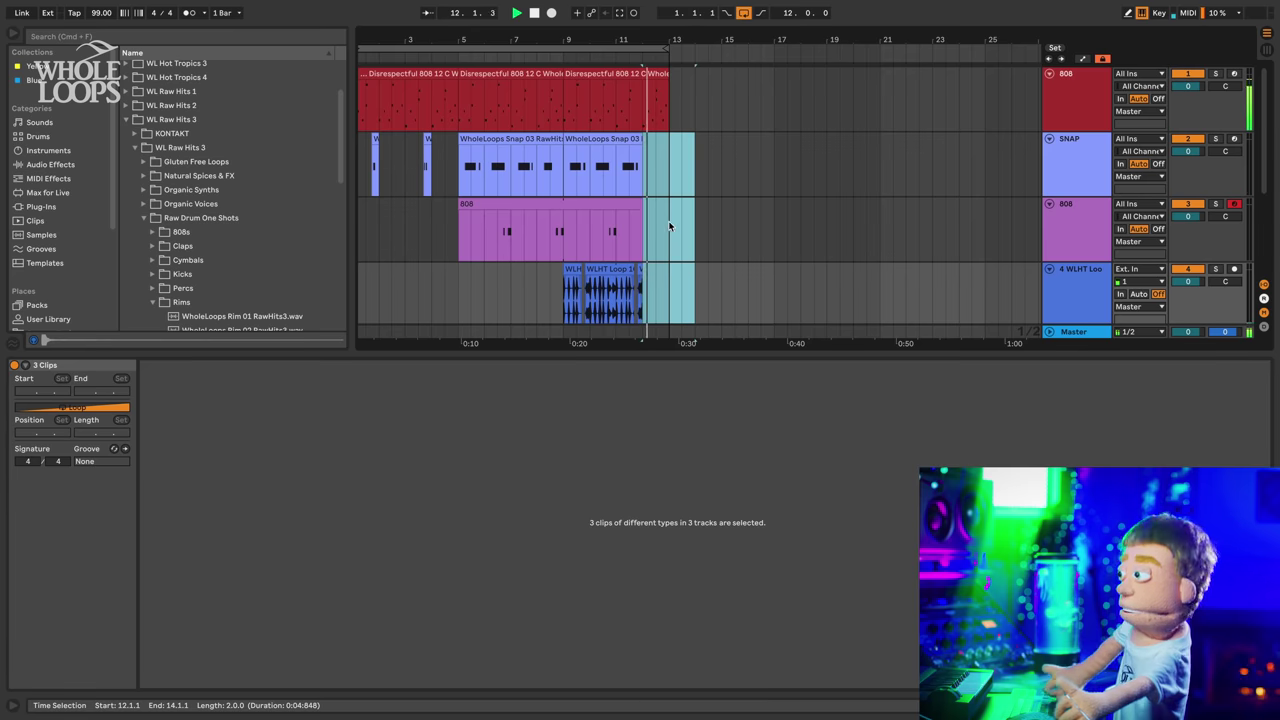
pyautogui.click(615, 48)
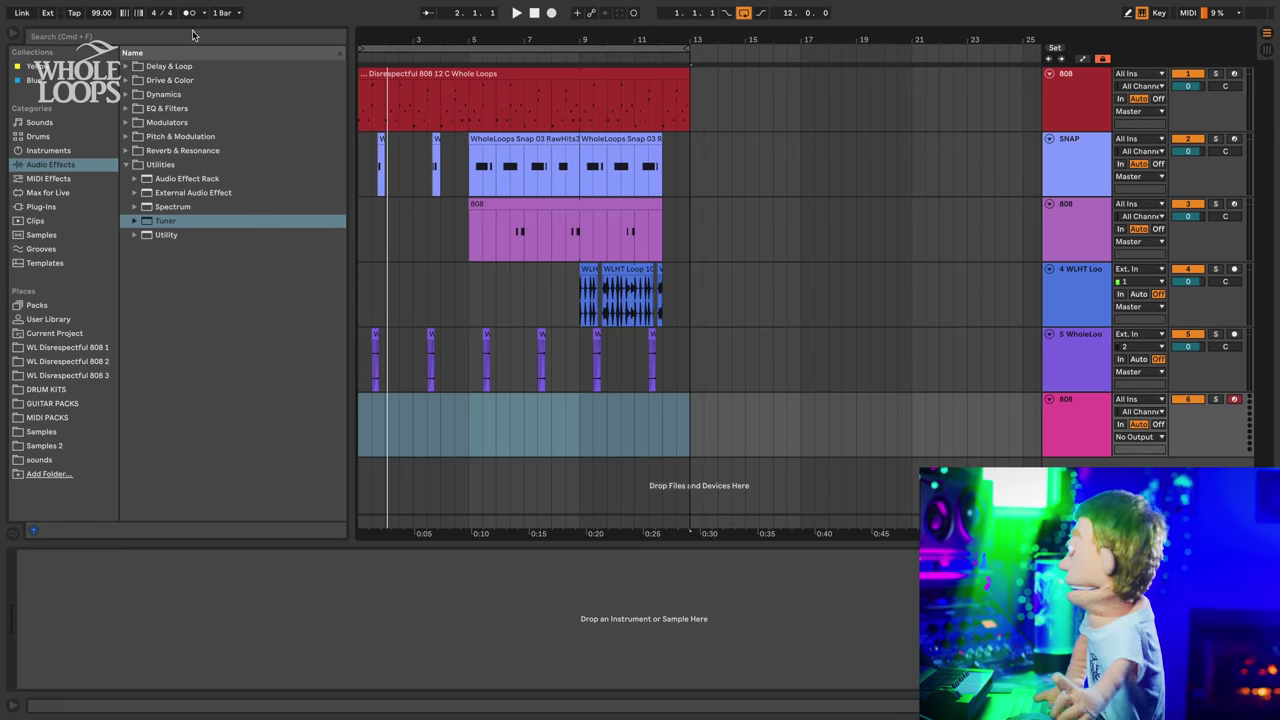
# - Search the browser for "omnis", load Omnisphere on track 6, and choose a patch from its Guitars category
pyautogui.click(191, 37)
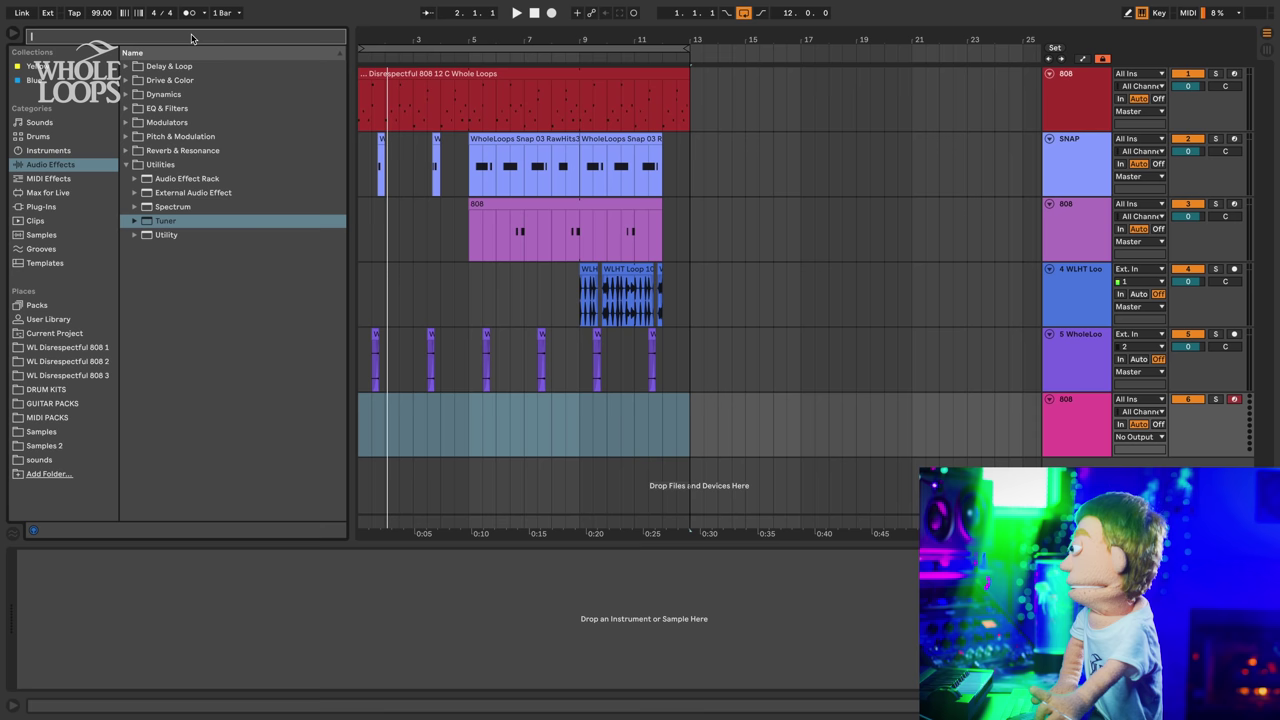
pyautogui.write('omnis')
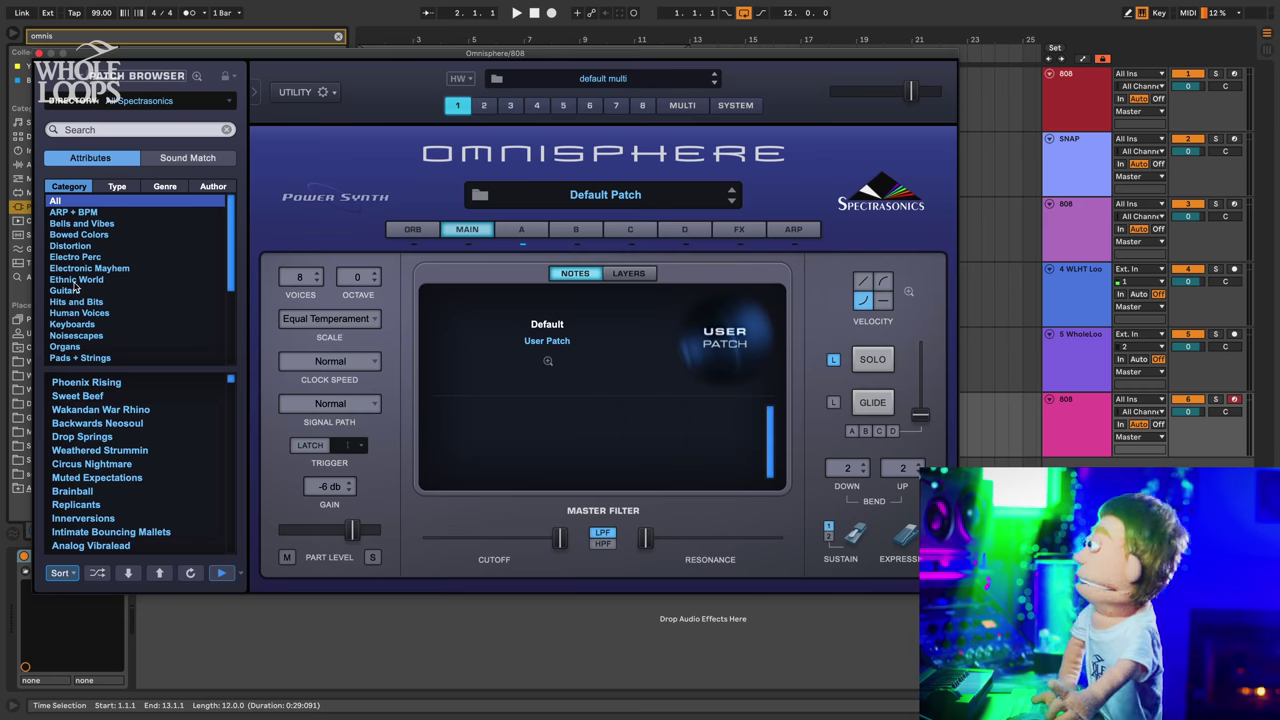
pyautogui.click(70, 290)
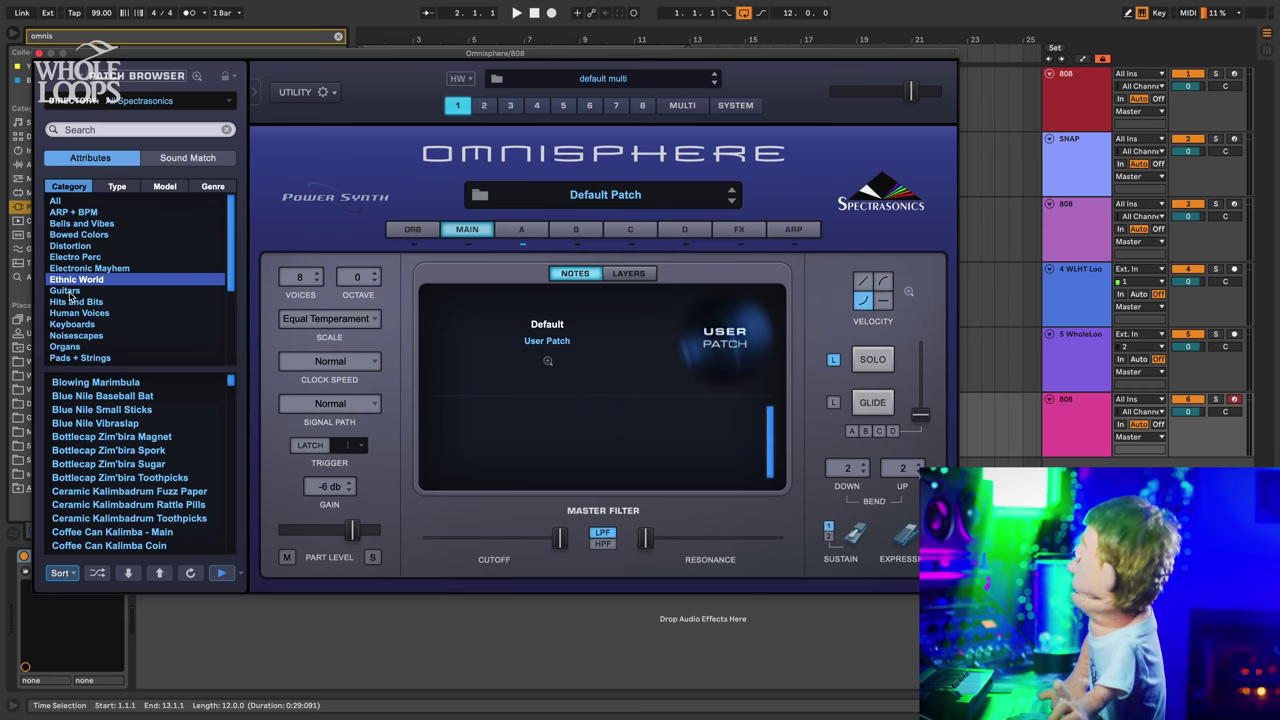
pyautogui.click(119, 395)
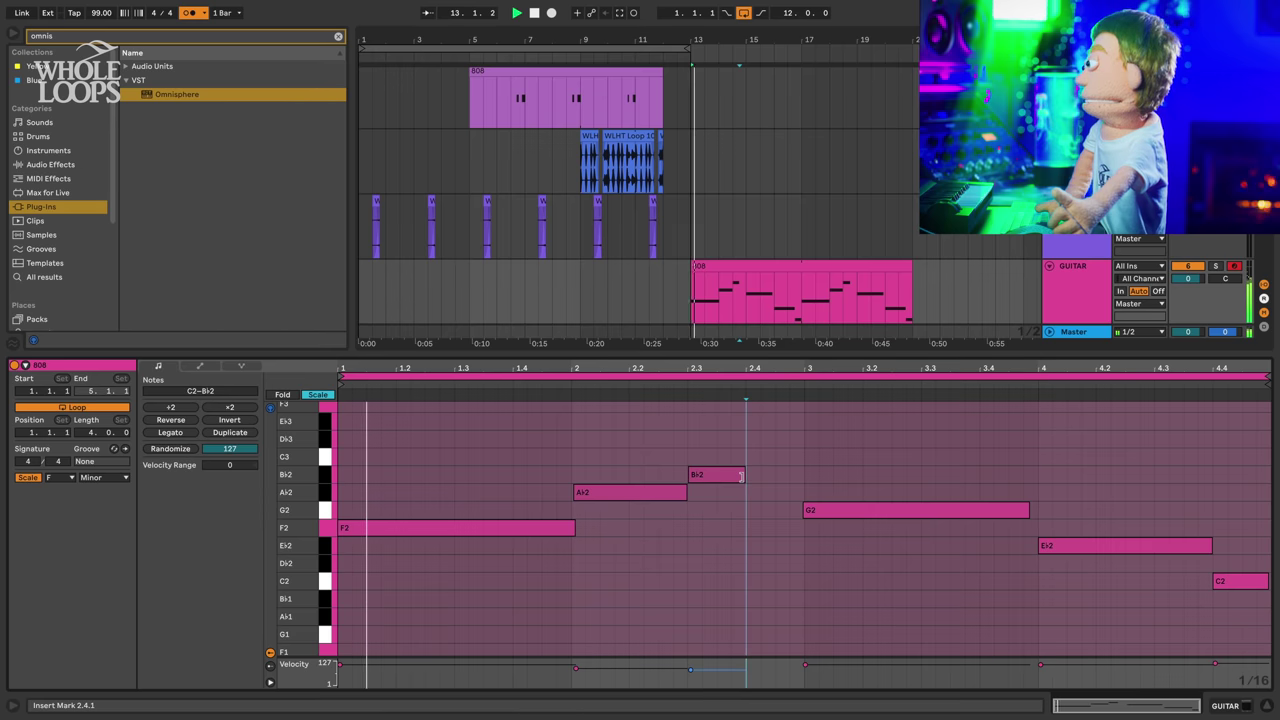
# - Add a C3 note from 2.4.1 to 3.1.1 after the B♭2 note in the guitar clip, and show the track's devices
pyautogui.moveTo(742, 476); pyautogui.dragTo(789, 460)
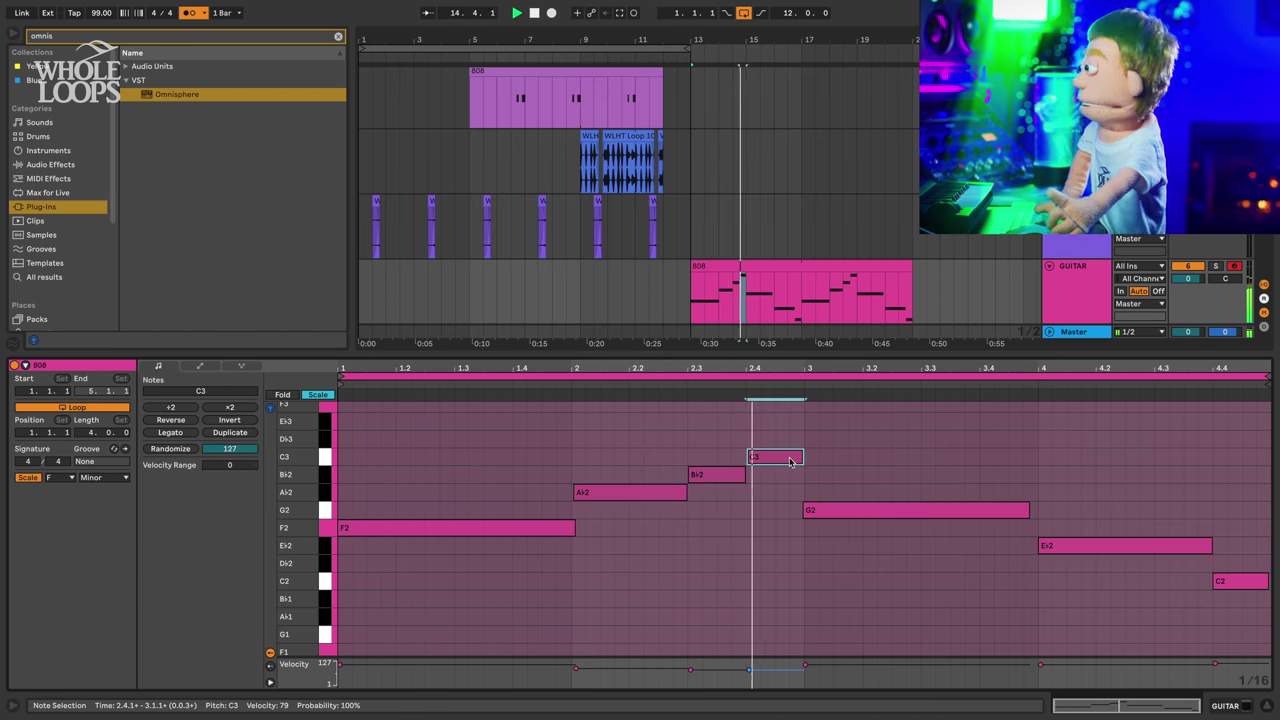
pyautogui.click(826, 510)
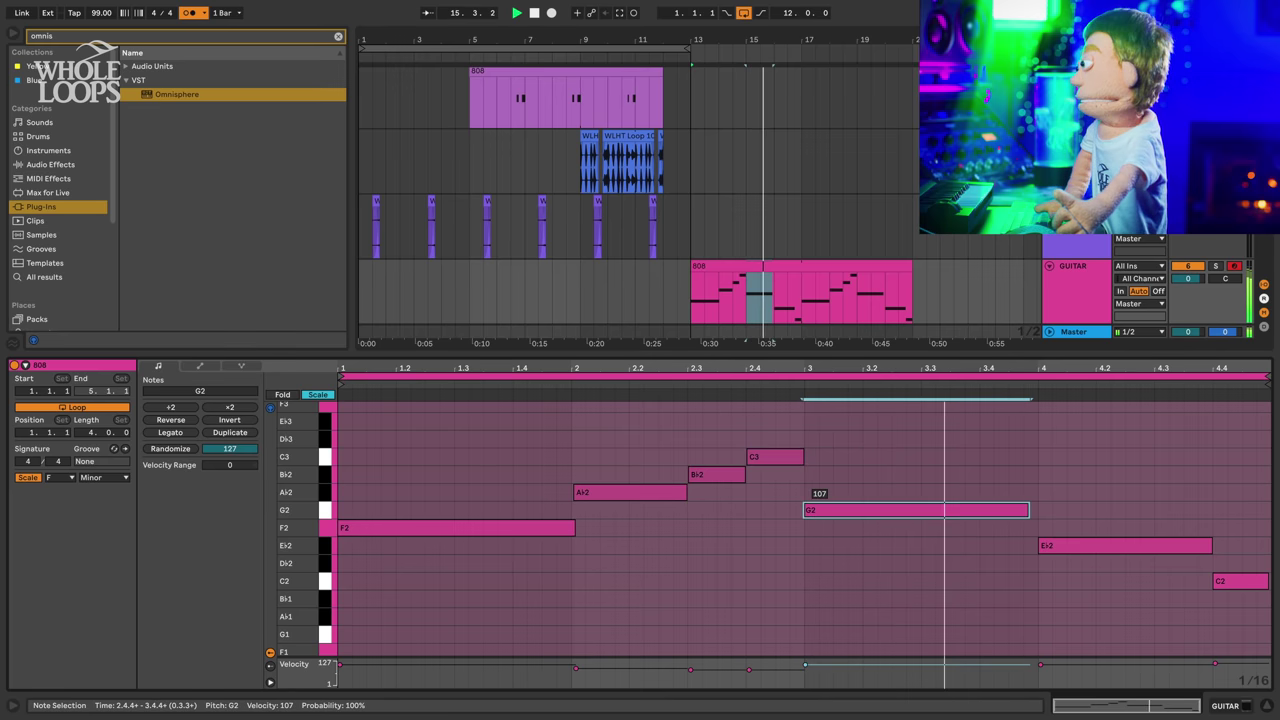
pyautogui.click(1244, 706)
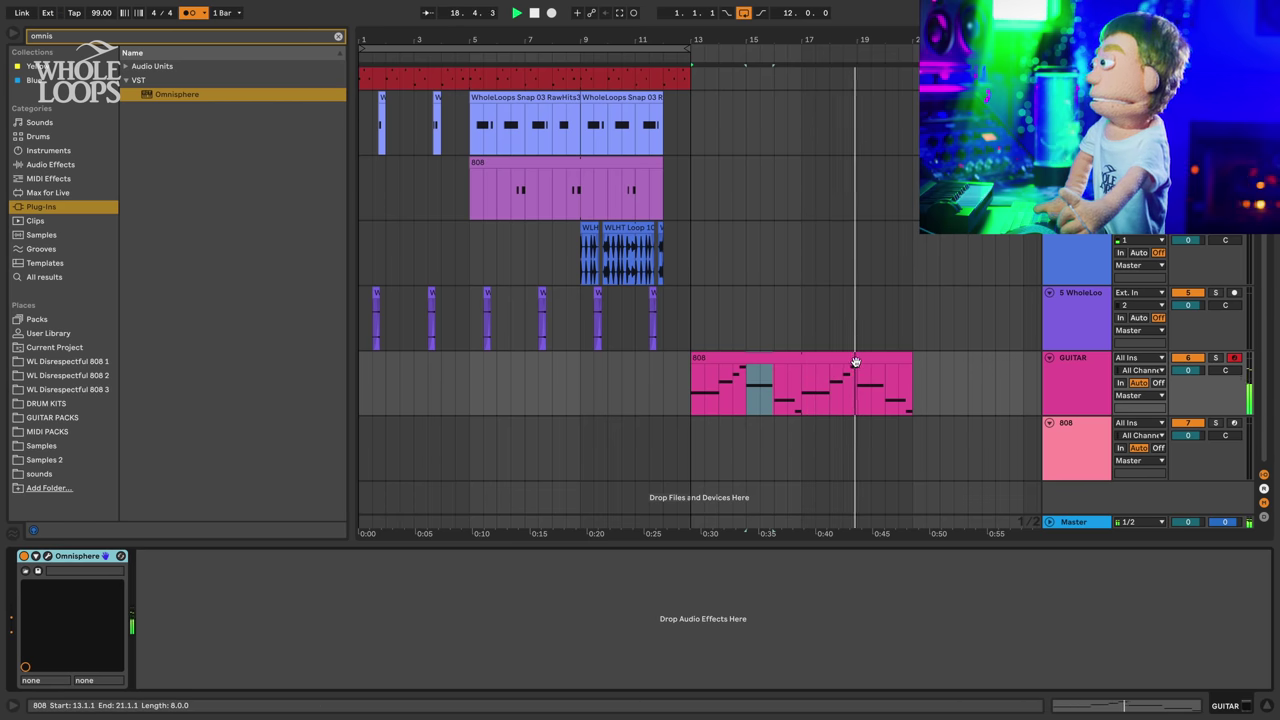
# - Copy bars 9 to 13 of the 808, snap, rim and drum-loop tracks and paste them at bar 21, then close the clip view
pyautogui.click(809, 360)
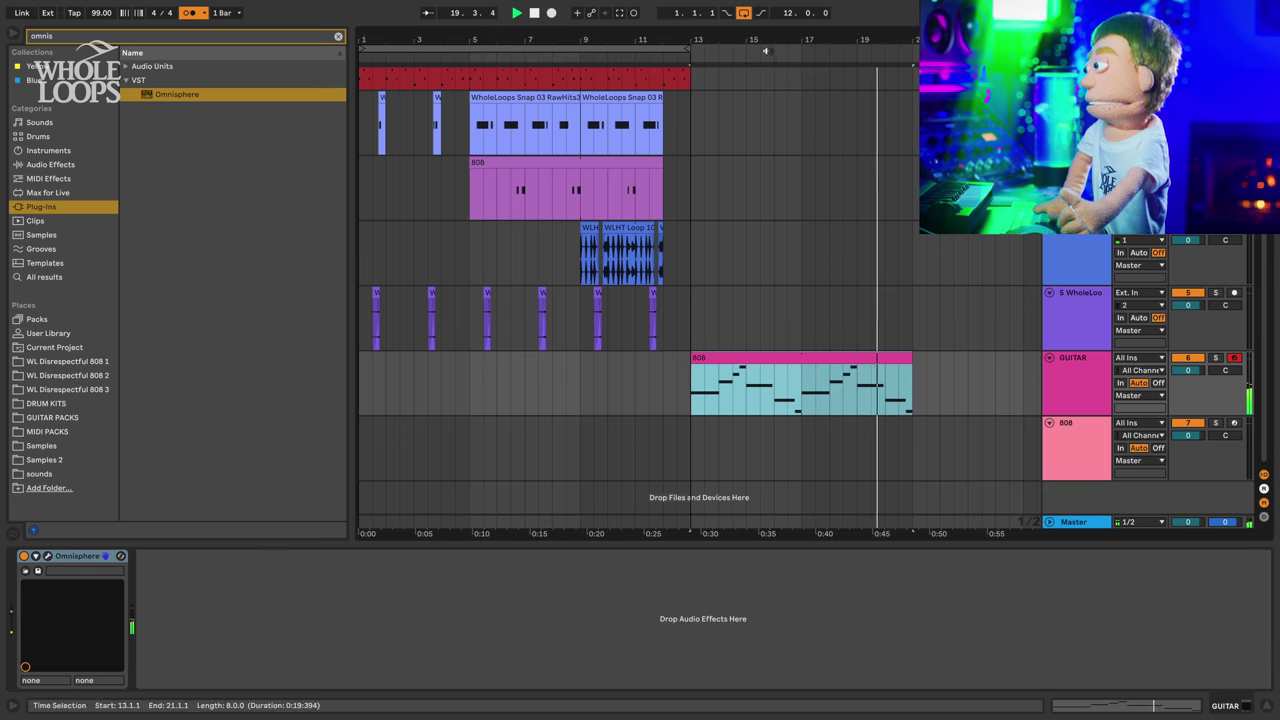
pyautogui.moveTo(764, 42); pyautogui.dragTo(574, 42)
pyautogui.scroll(2, 471, 300)
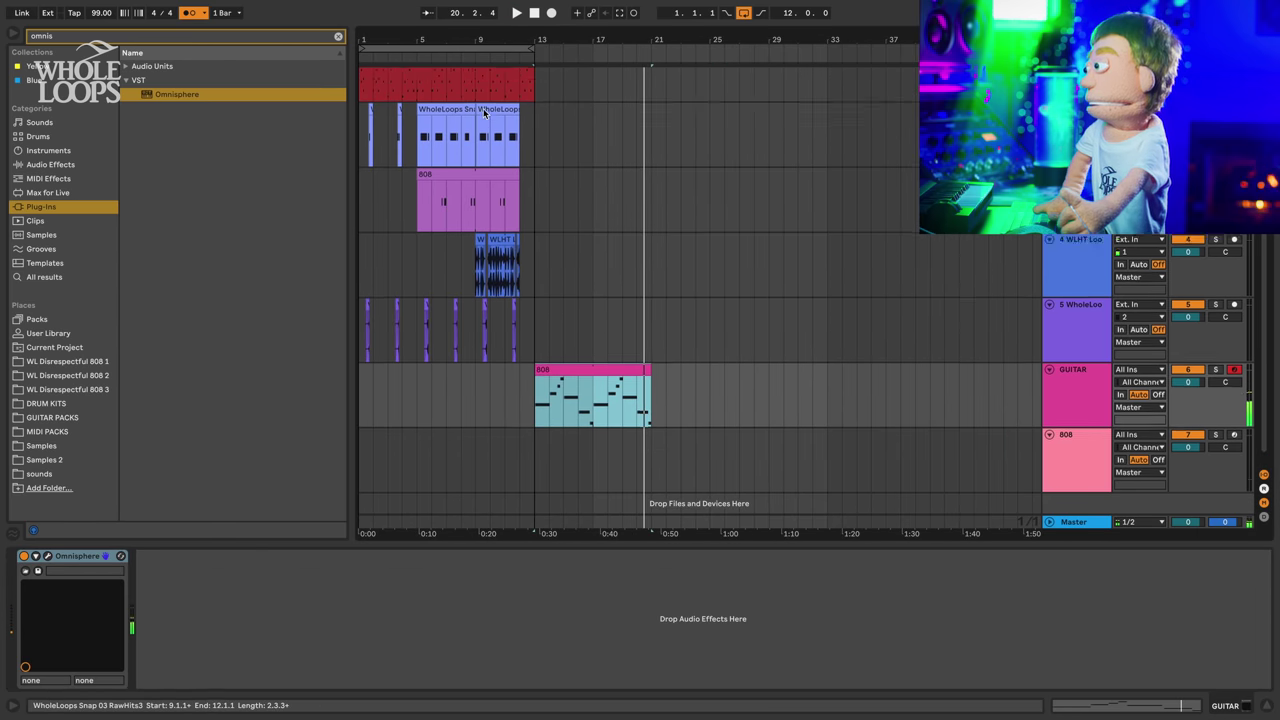
pyautogui.press('space')
pyautogui.moveTo(472, 311); pyautogui.dragTo(540, 89)
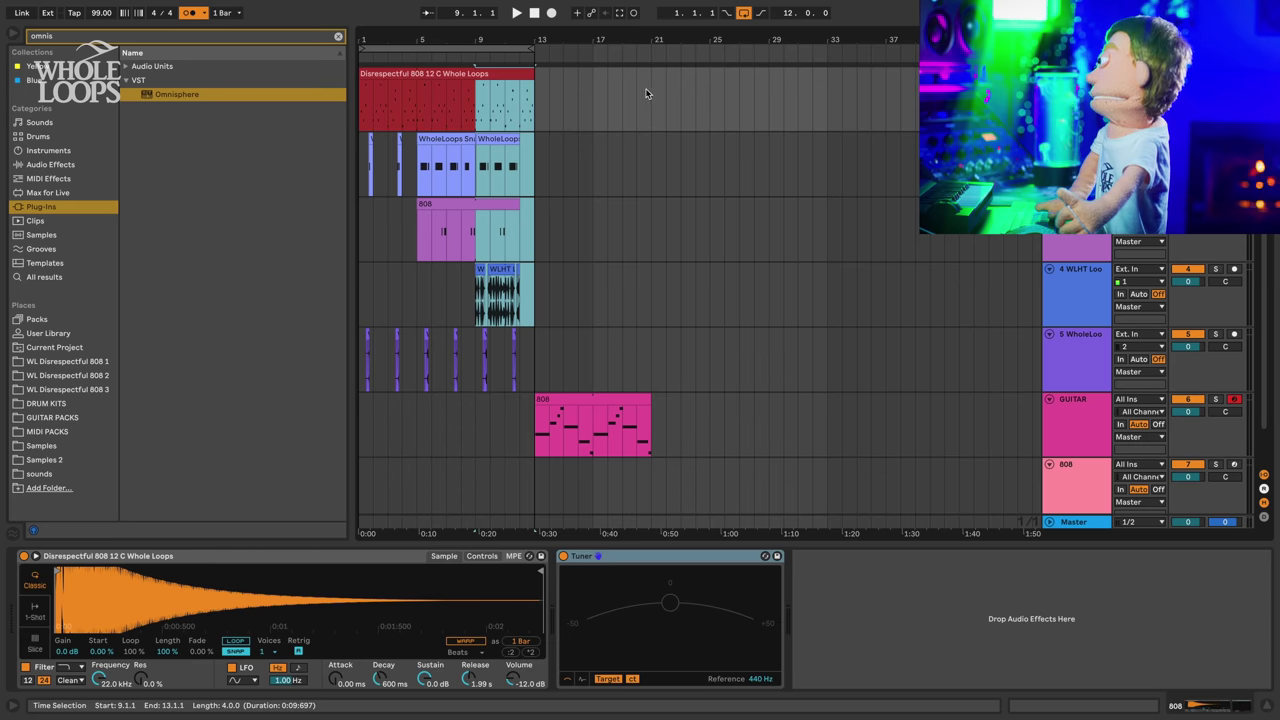
pyautogui.click(649, 91)
pyautogui.press('super+v')
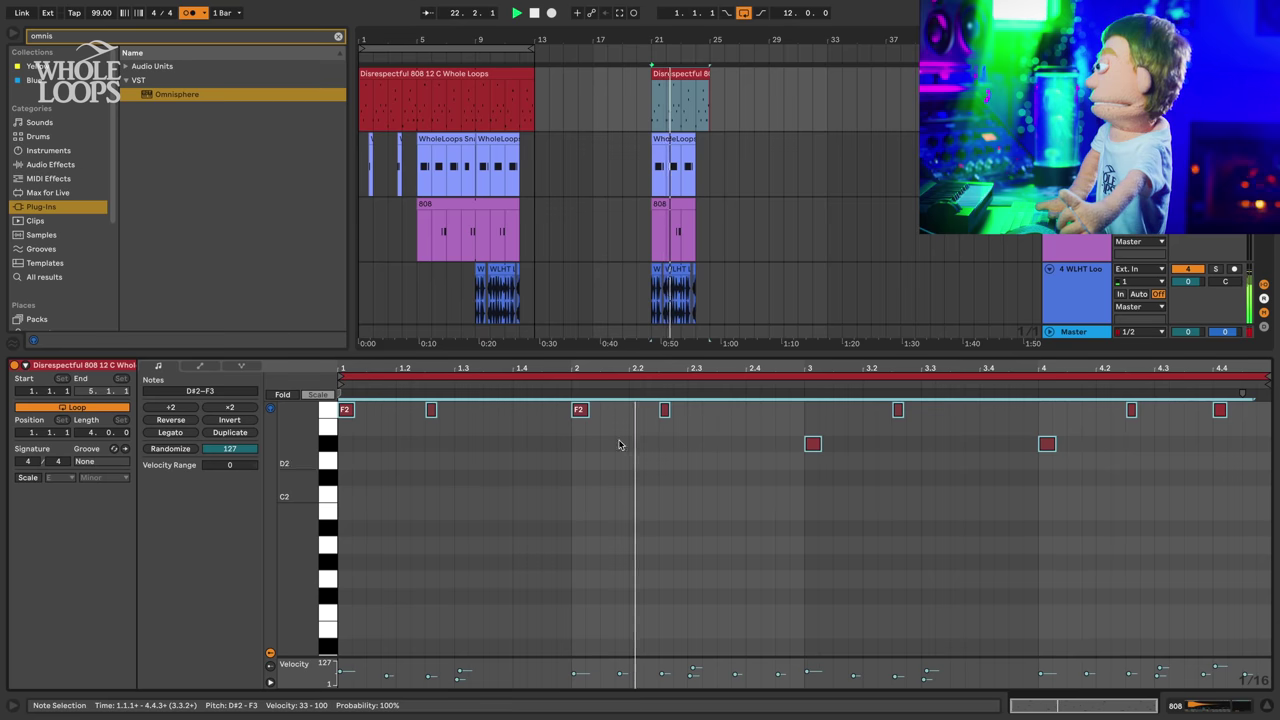
pyautogui.click(1267, 706)
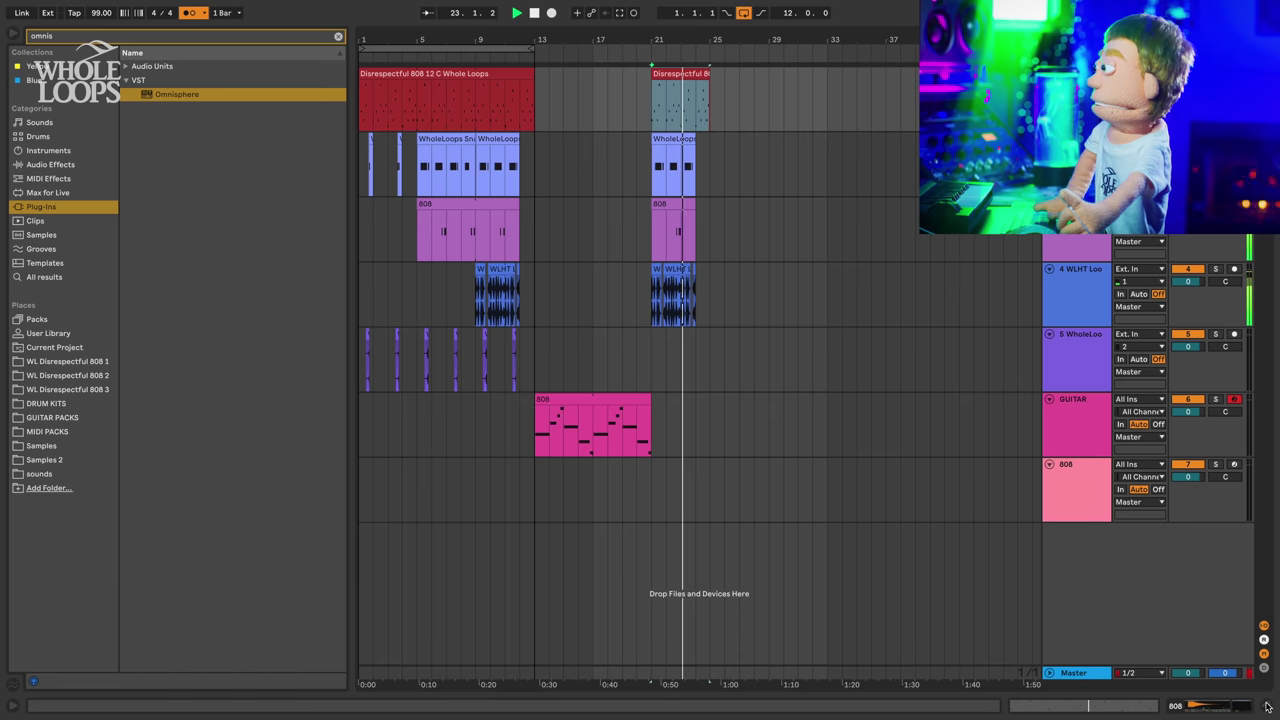
# - Stop playback and set the arrangement loop to the guitar clip, starting at bar 13 for 8 bars
pyautogui.press('space')
pyautogui.click(634, 401)
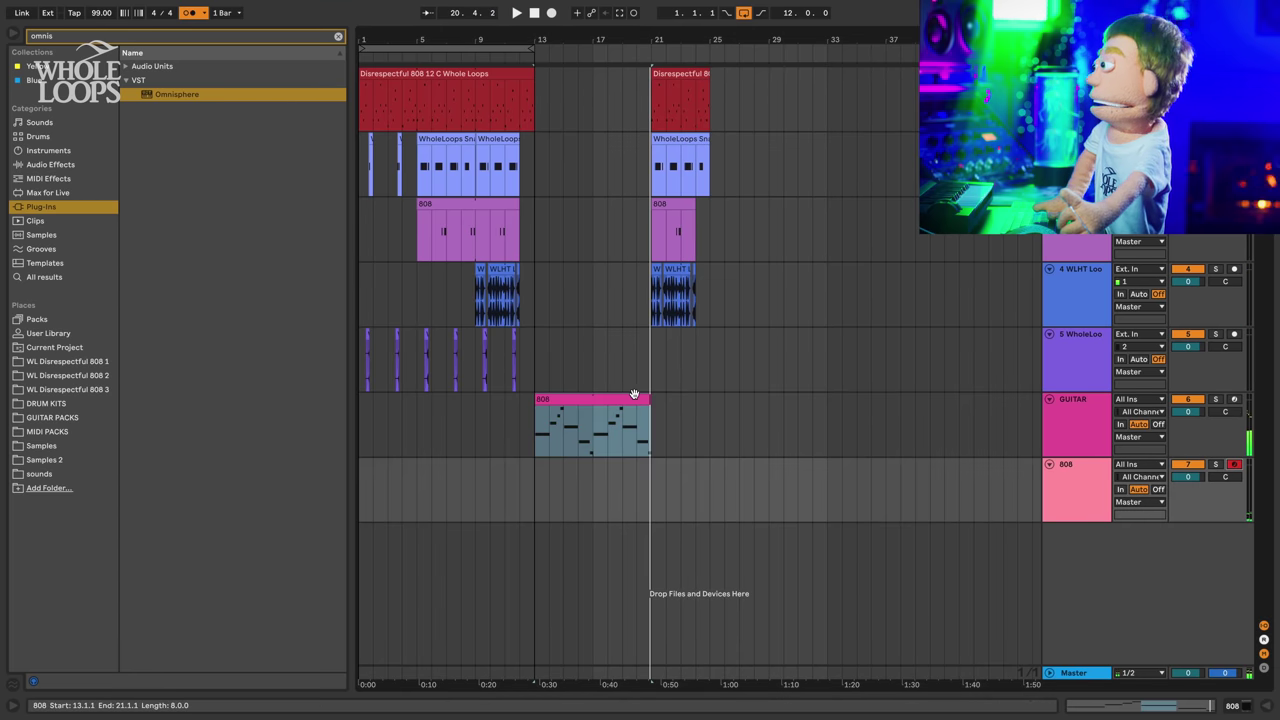
pyautogui.hotkey('ctrl', 'l')
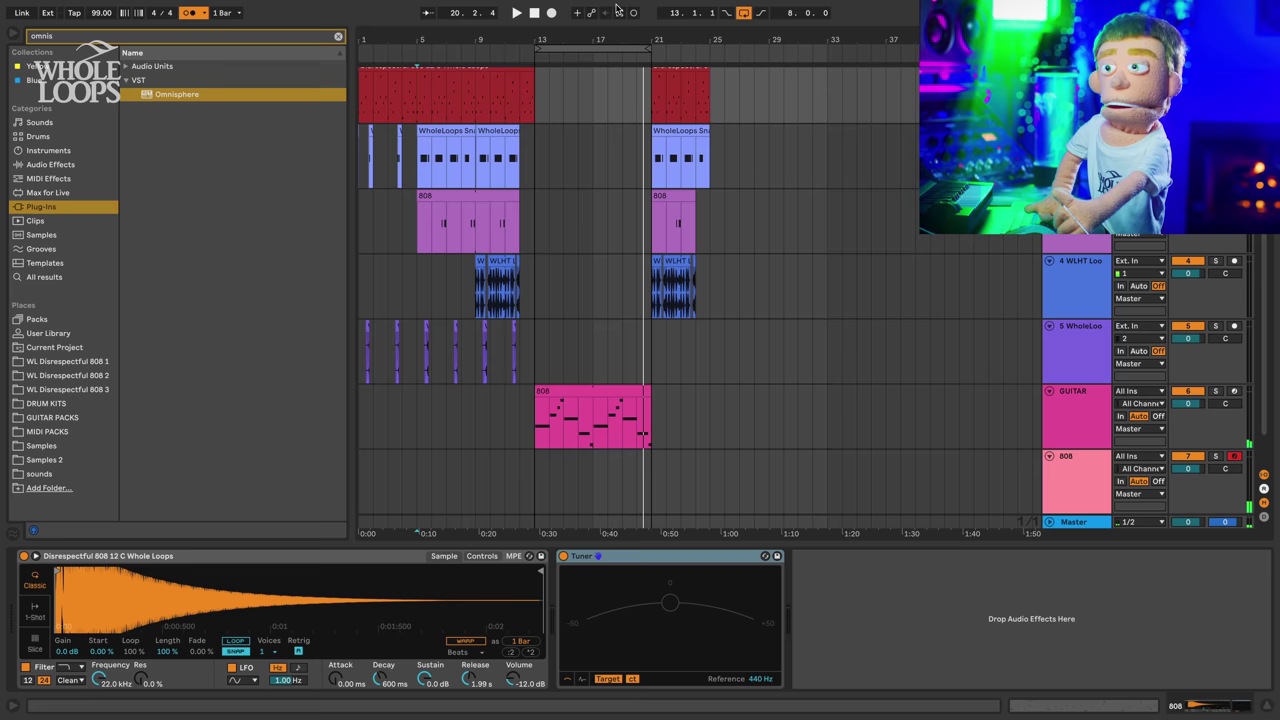
# - Open the recorded chord clip on track 7, quantize all its notes to 1/16, and play it back
pyautogui.click(596, 482)
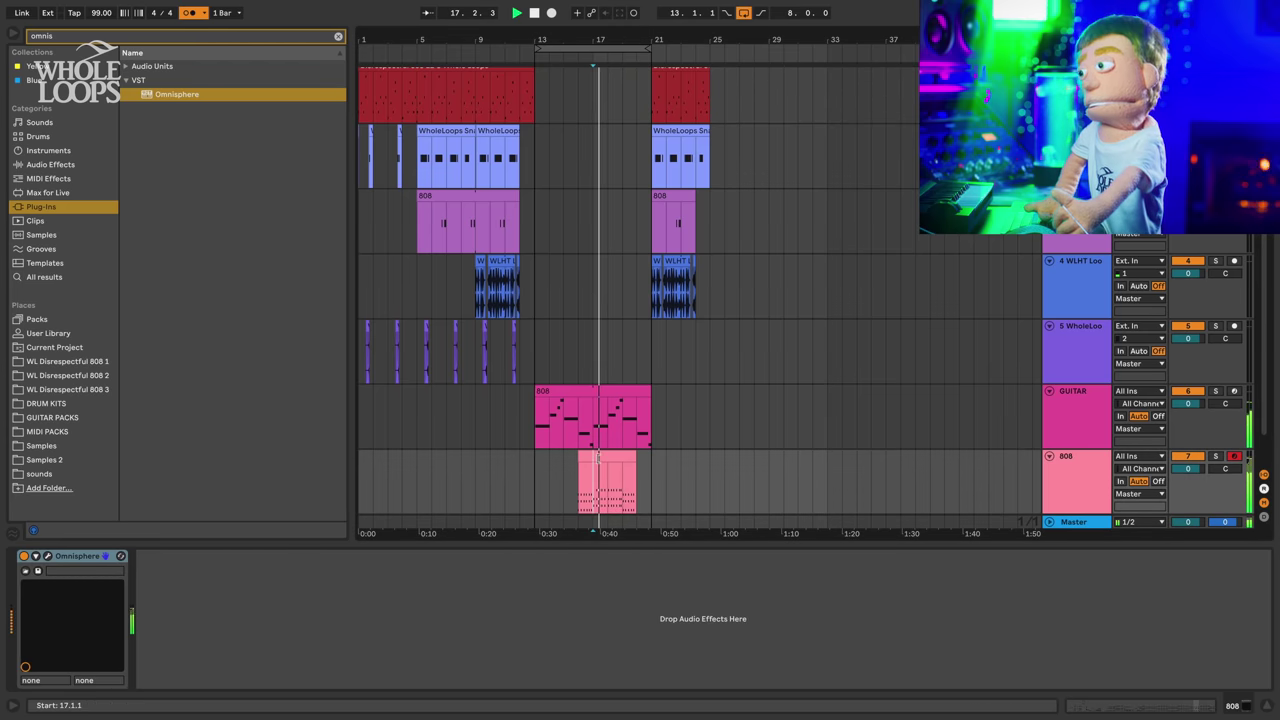
pyautogui.doubleClick(598, 458)
pyautogui.hotkey('ctrl', 'a')
pyautogui.hotkey('ctrl', 'shift', 'u')
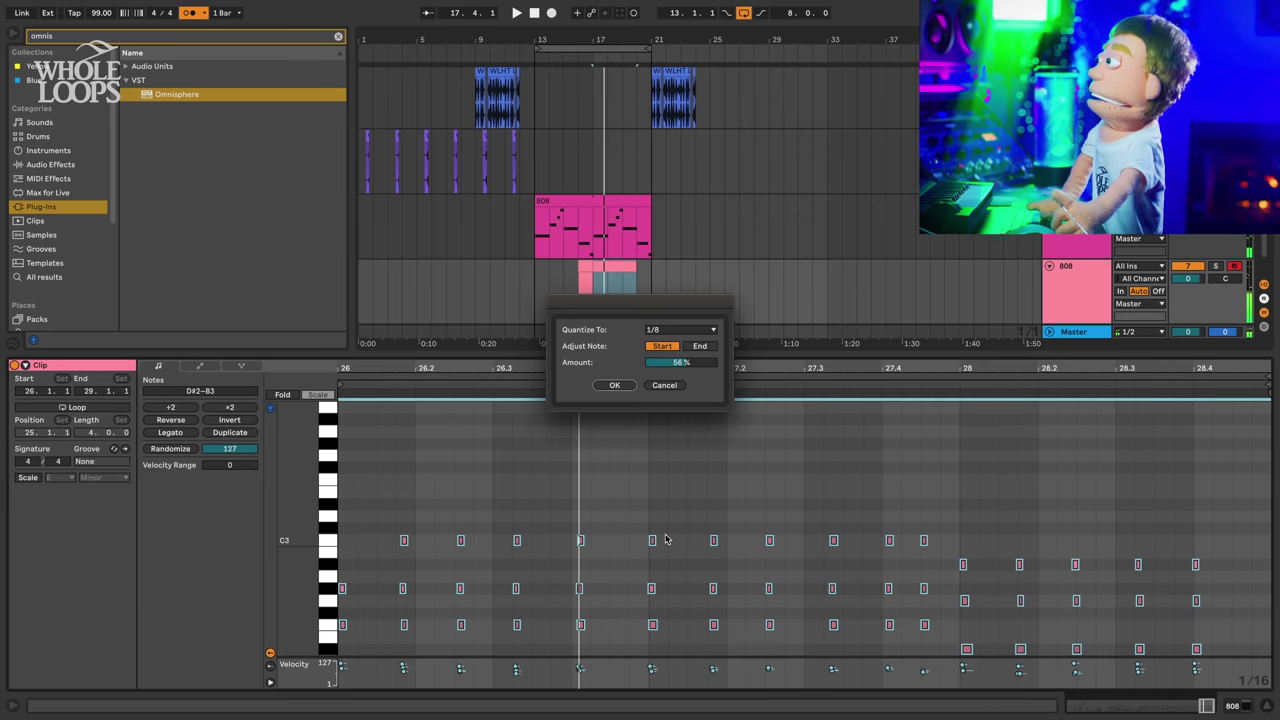
pyautogui.click(662, 330)
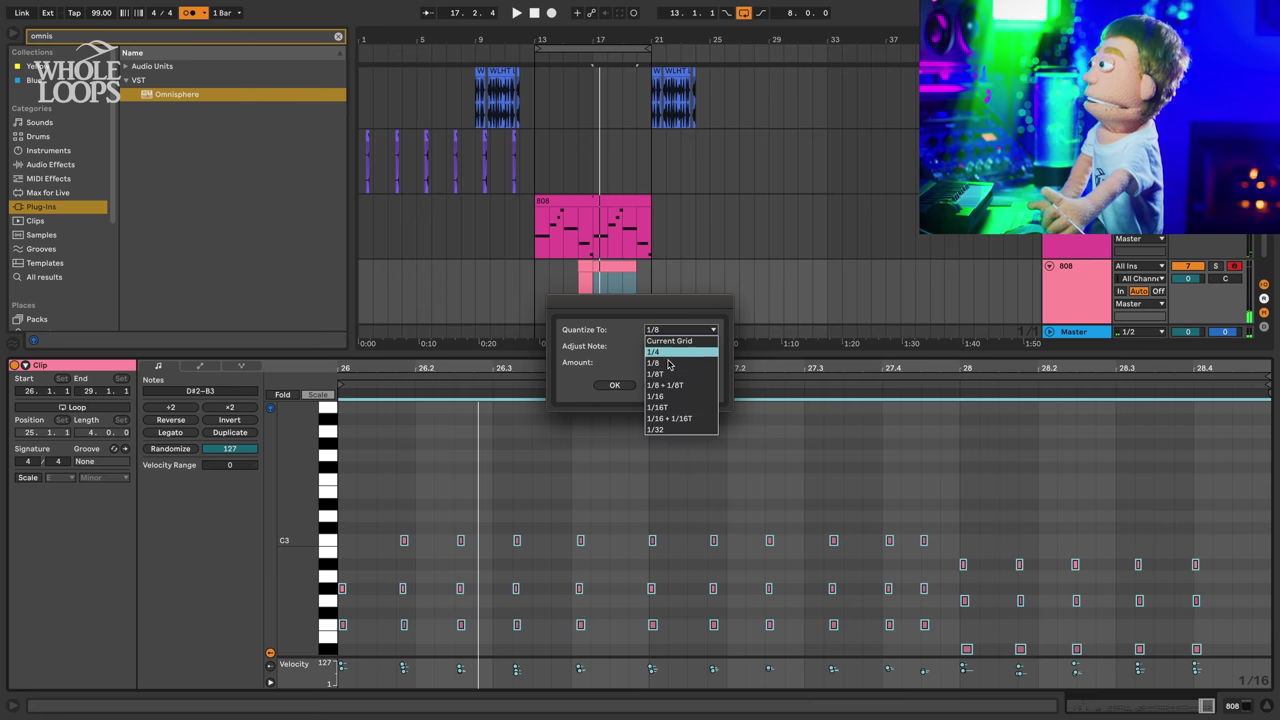
pyautogui.click(673, 397)
pyautogui.click(624, 386)
pyautogui.press('space')
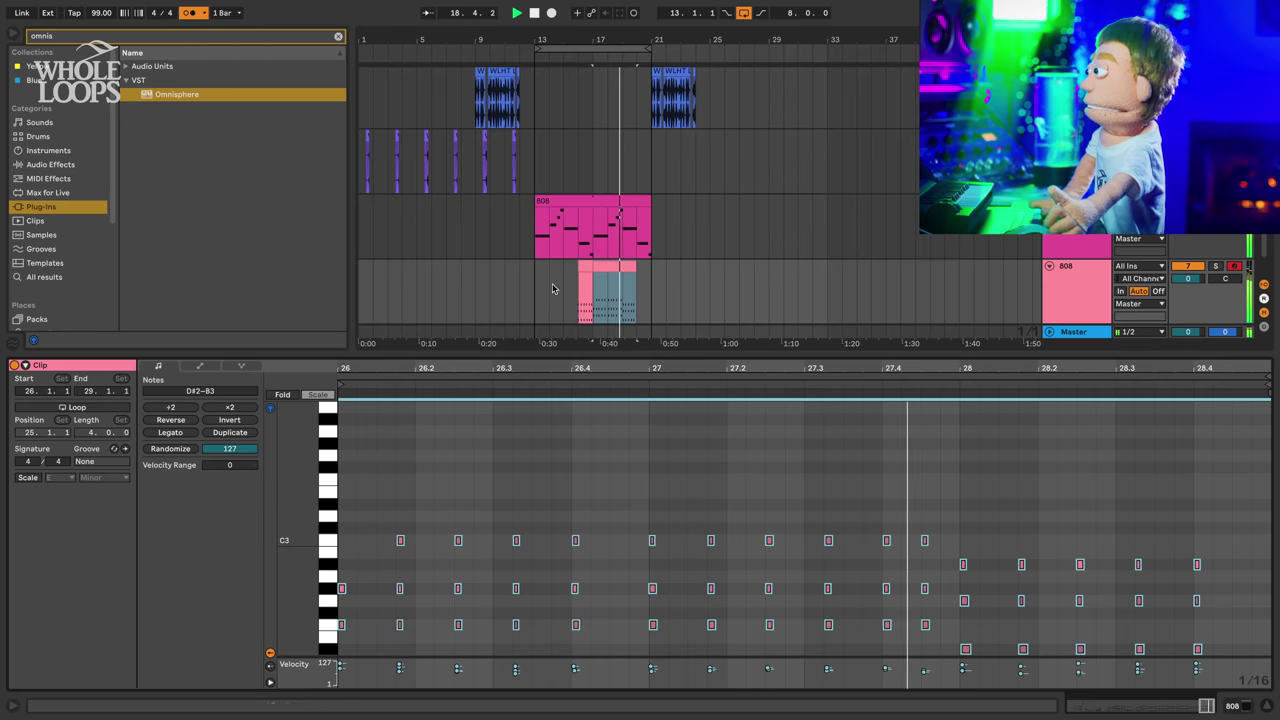
# - Duplicate the last bar of the track 7 chords to fill bar 20, and consolidate bars 17 to 21 into one clip
pyautogui.click(624, 285)
pyautogui.moveTo(624, 285); pyautogui.dragTo(634, 284)
pyautogui.press('super+d')
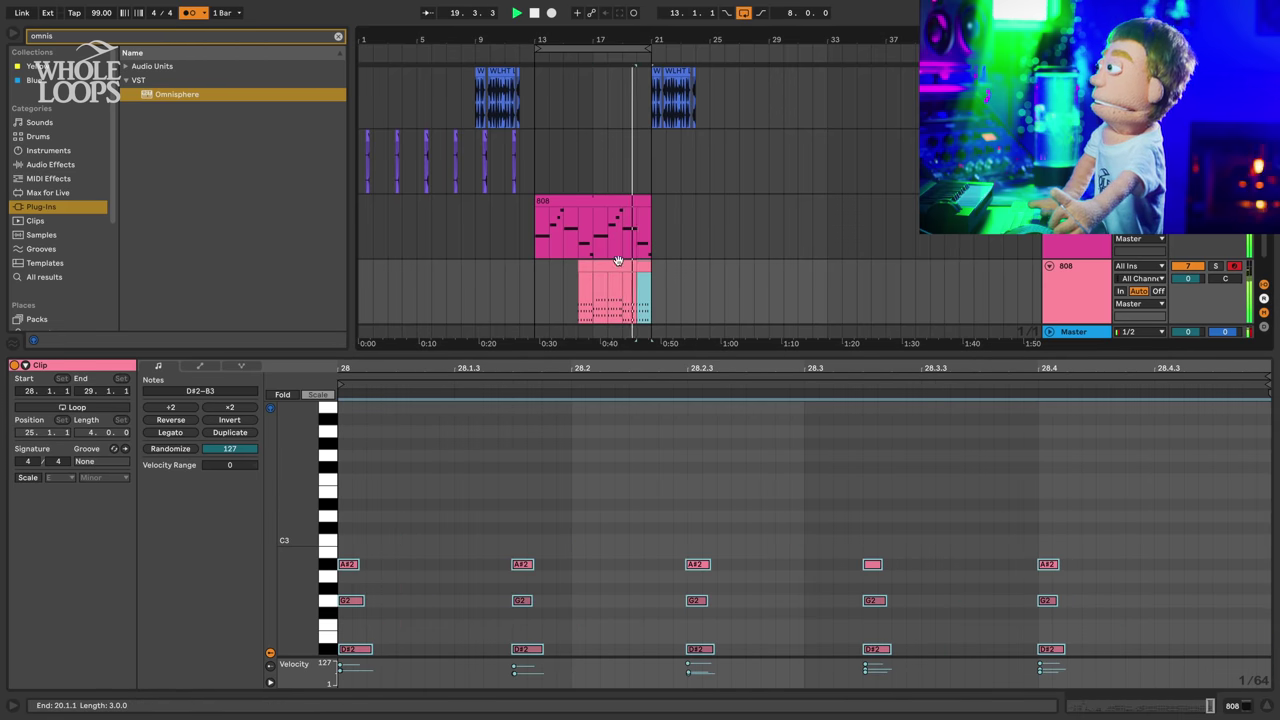
pyautogui.keyDown('shift'); pyautogui.click(613, 266); pyautogui.keyUp('shift')
pyautogui.press('super+j')
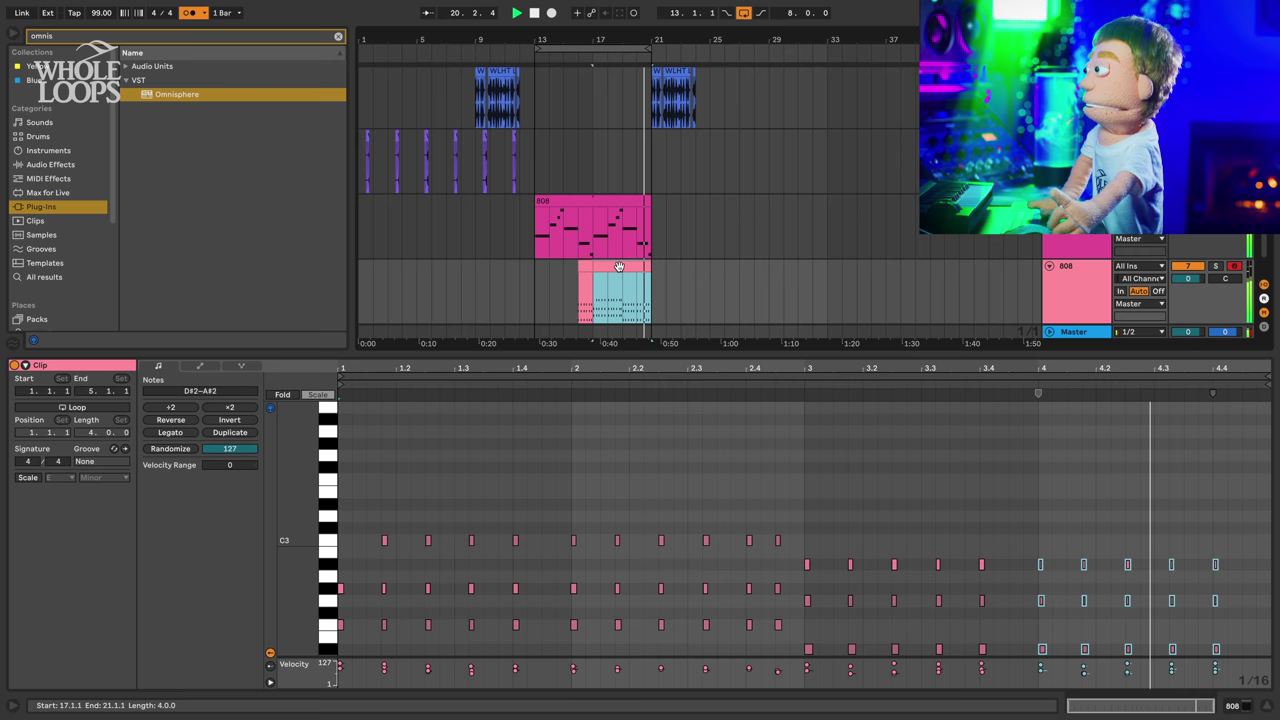
# - Loop the consolidated chord clip, extend it back to bar 13, and set its scale to F Minor
pyautogui.press('space')
pyautogui.click(128, 409)
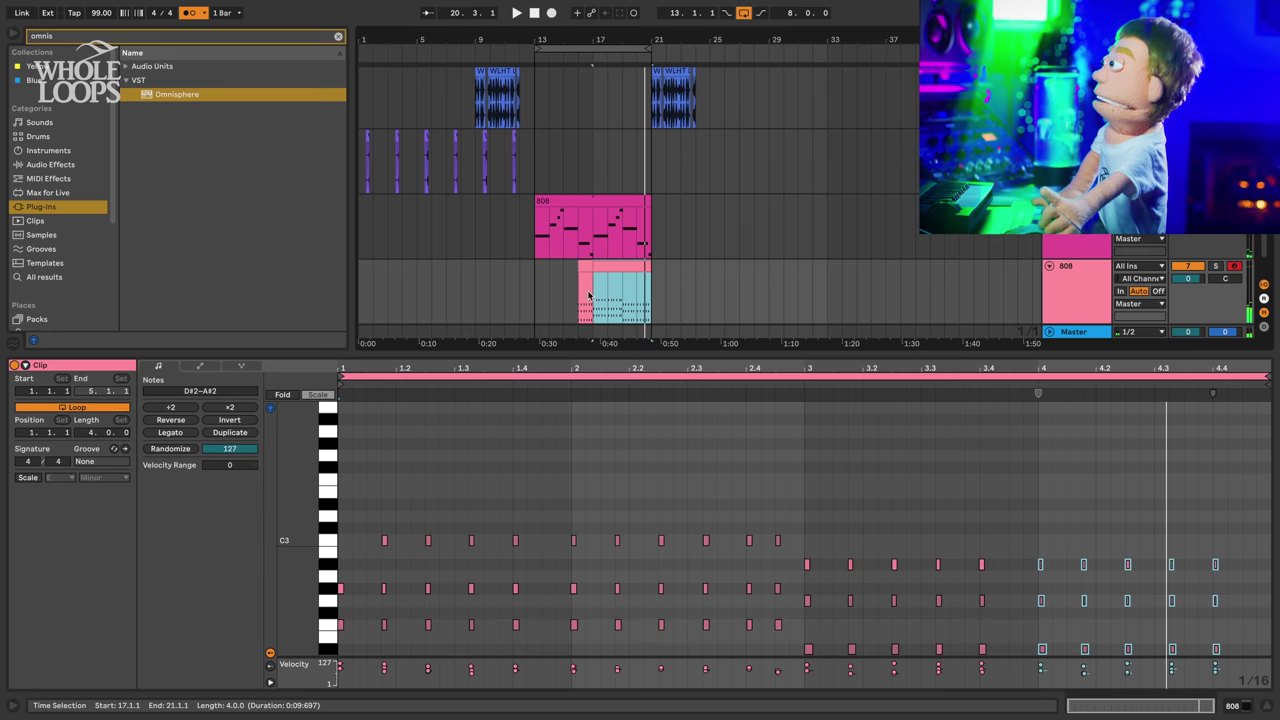
pyautogui.click(27, 477)
pyautogui.click(61, 480)
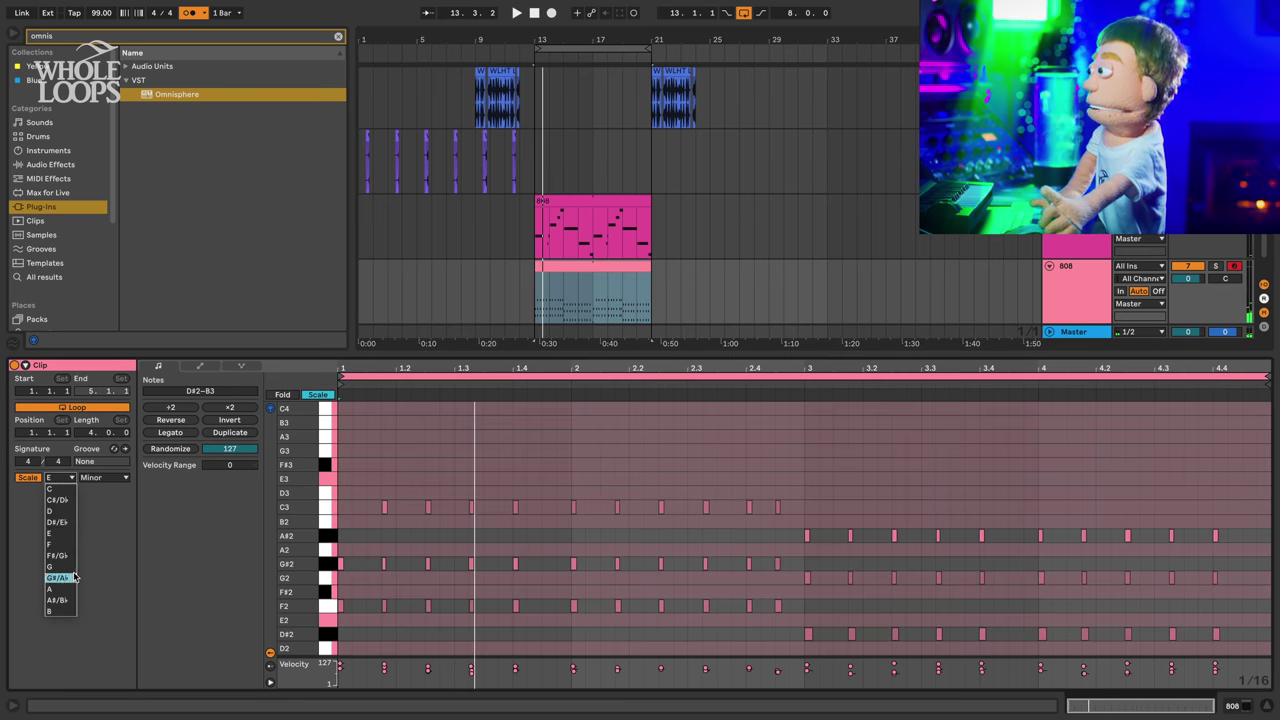
pyautogui.click(68, 544)
pyautogui.press('space')
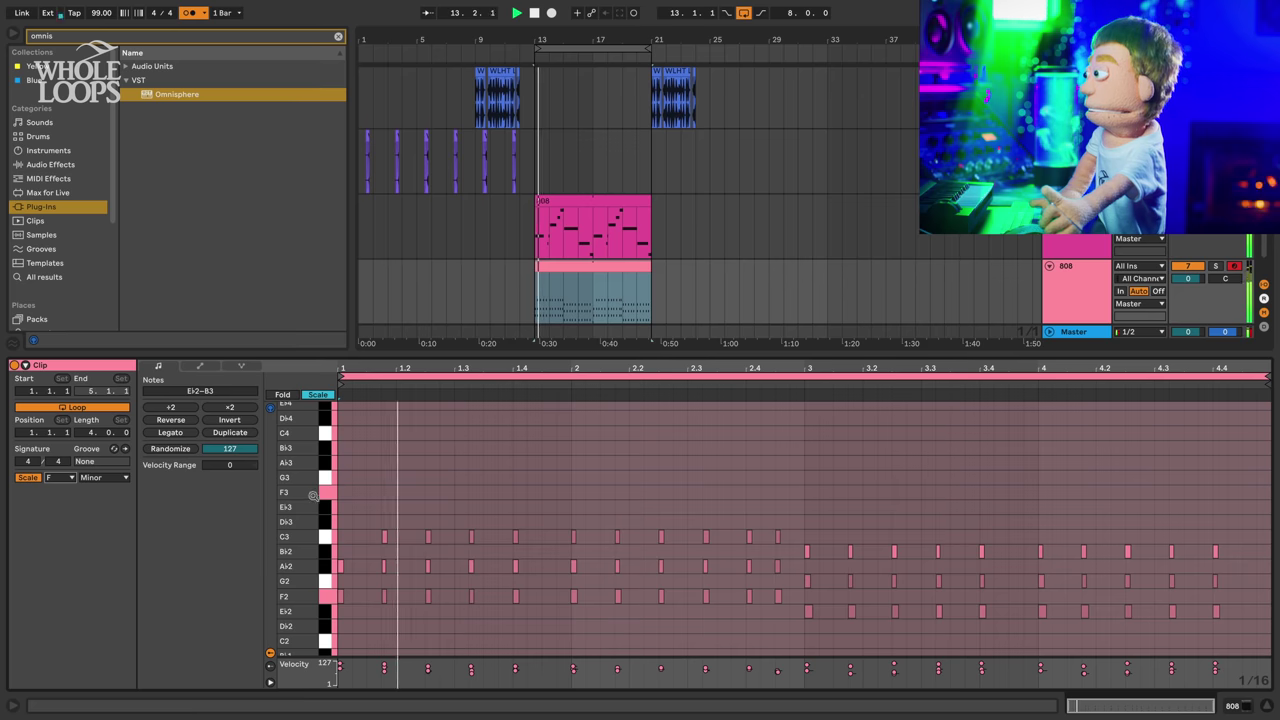
# - Raise all the B♭2 notes in bars 3 and 4 of the chord clip to C3
pyautogui.click(570, 523)
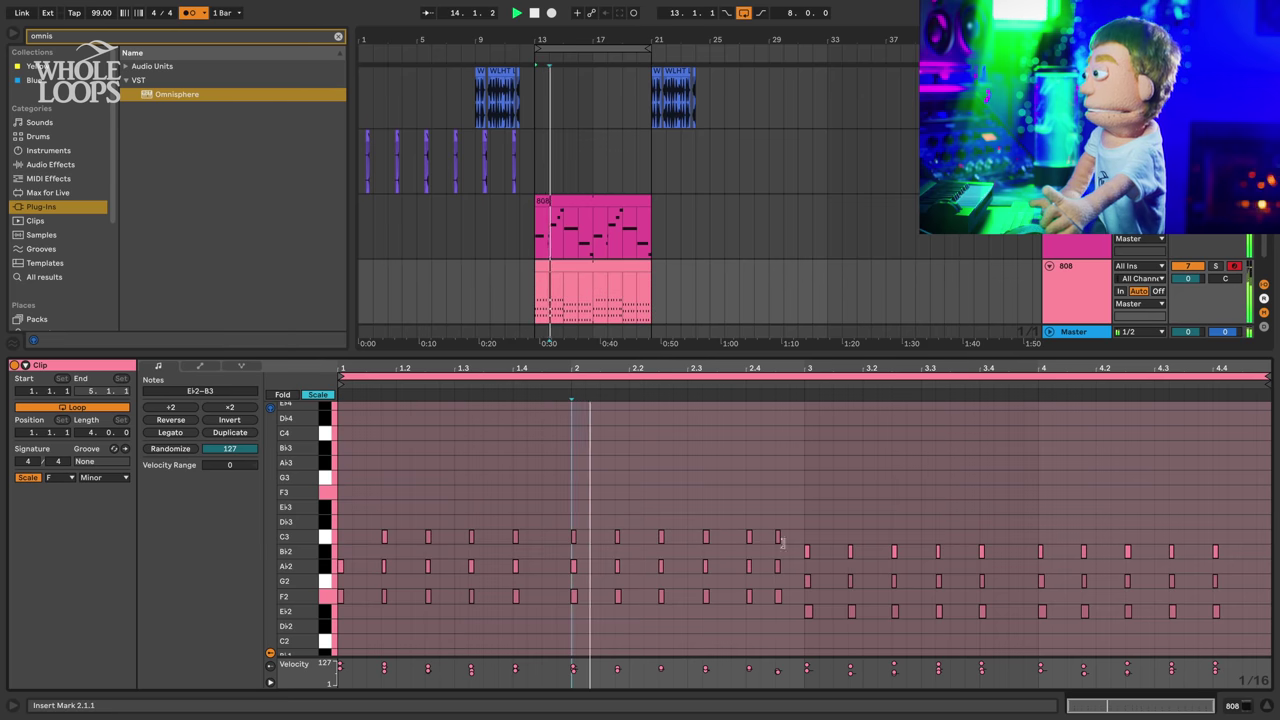
pyautogui.moveTo(806, 538); pyautogui.dragTo(1256, 554)
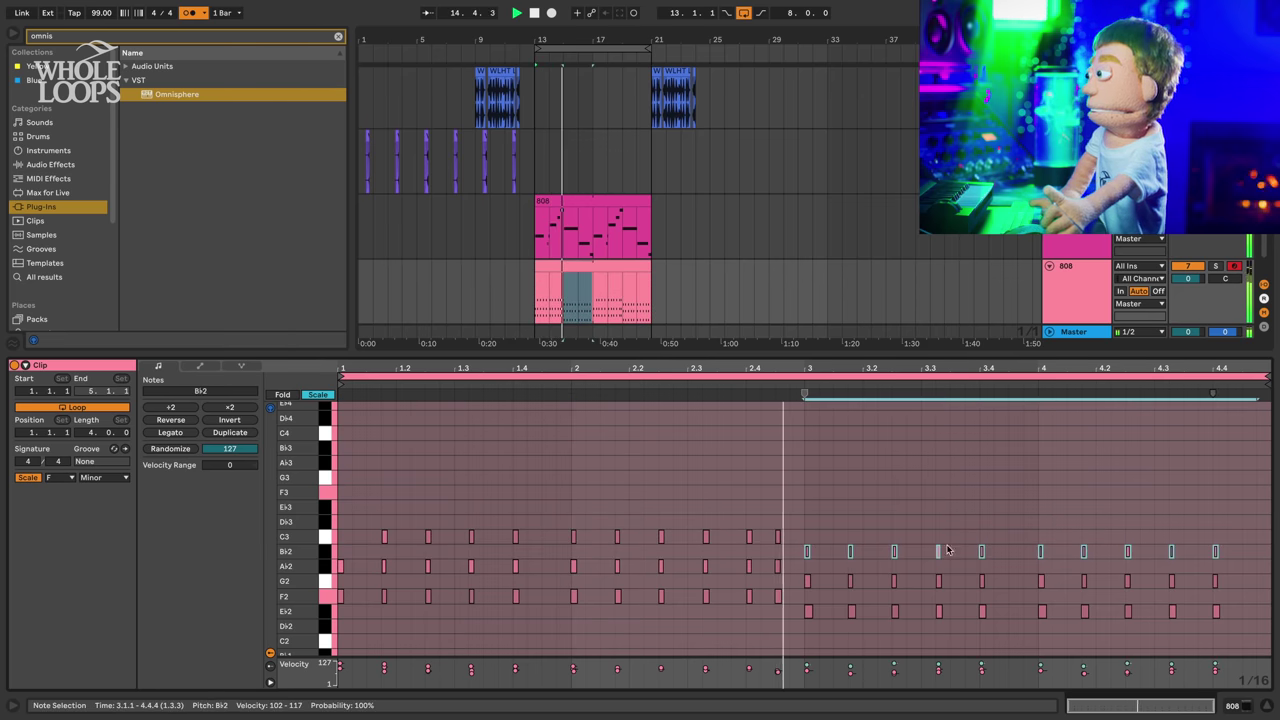
pyautogui.moveTo(808, 553); pyautogui.dragTo(811, 540)
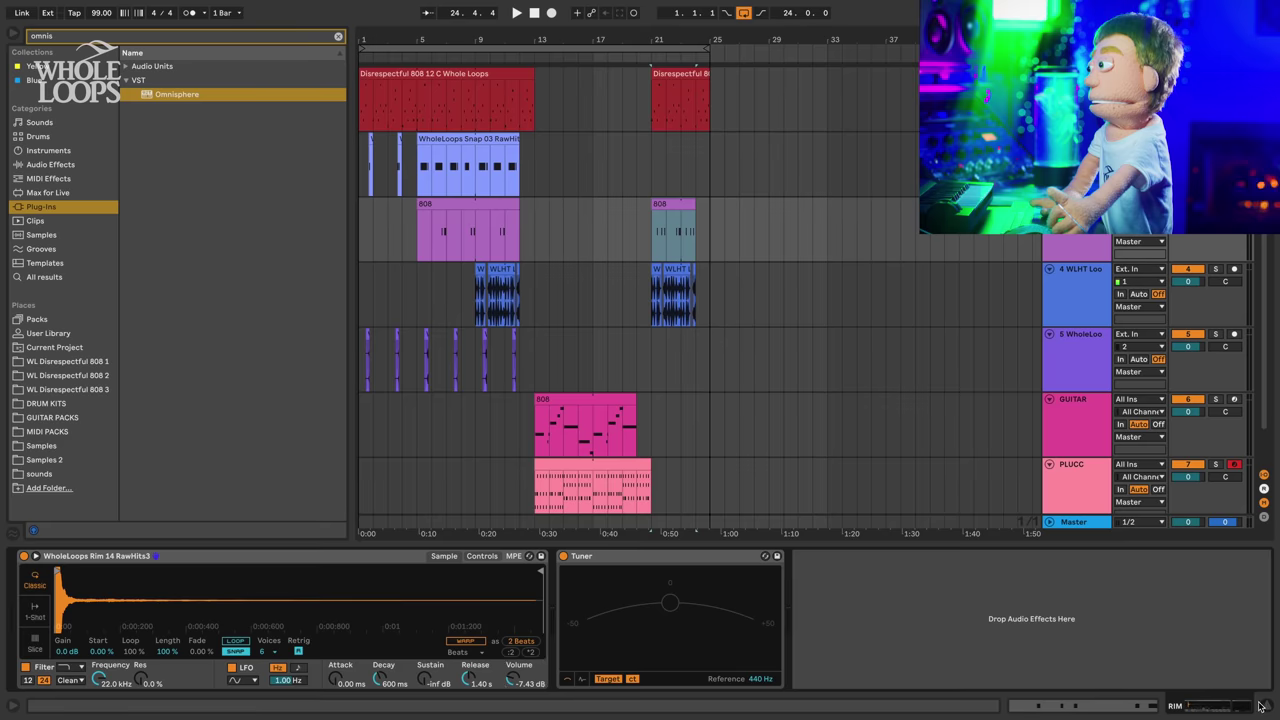
# - Hide the device view and open the Kicks folder of WL Raw Hits 3 in DRUM KITS
pyautogui.hotkey('ctrl', 'alt', 'l')
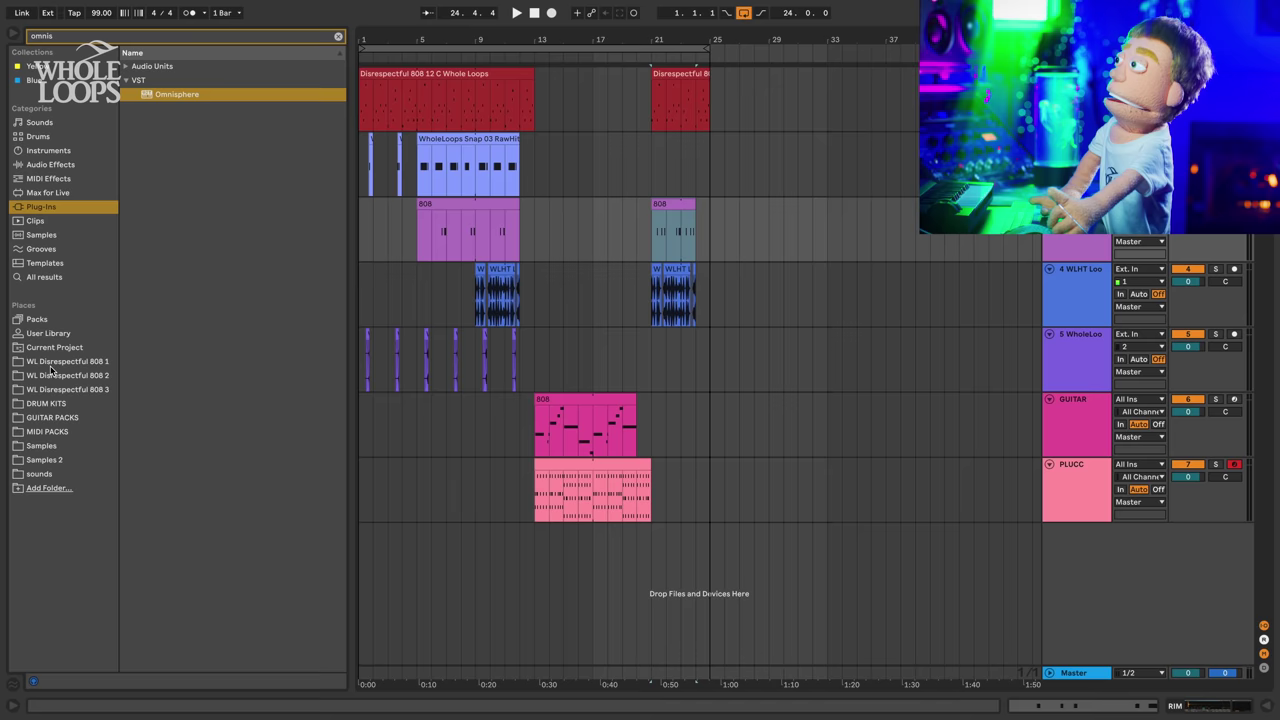
pyautogui.click(59, 404)
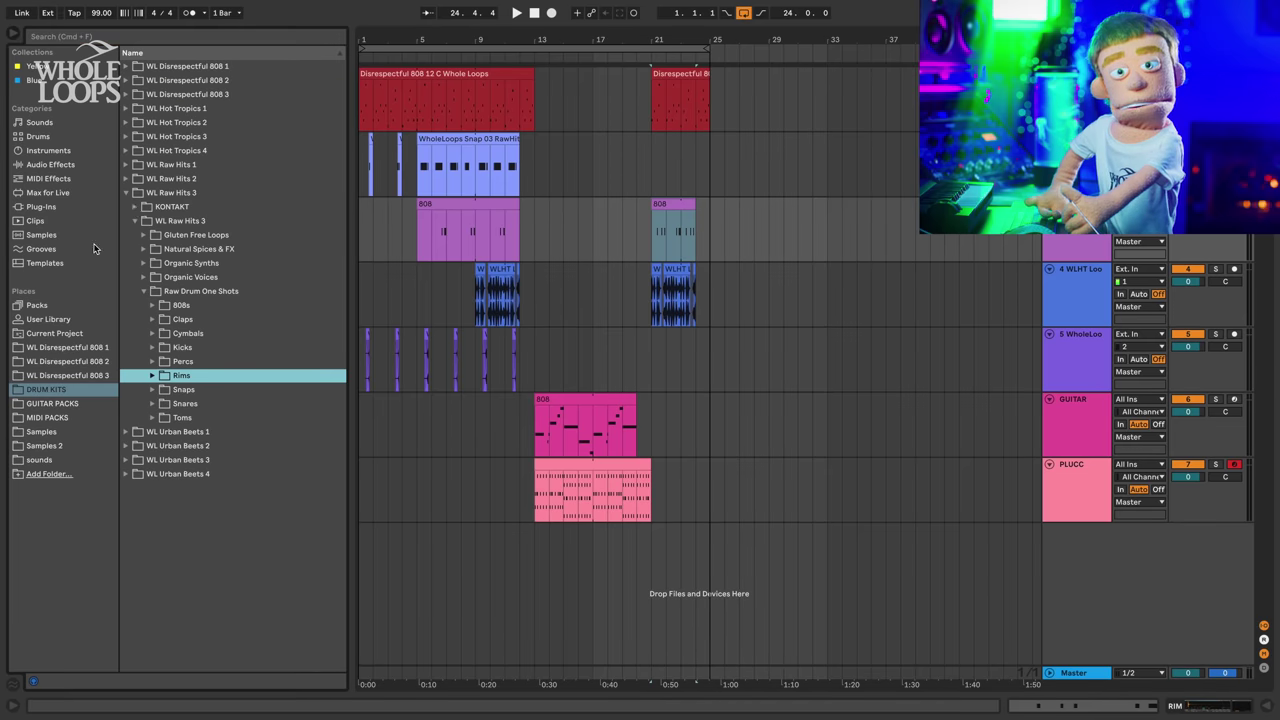
pyautogui.click(194, 347)
pyautogui.press('Right')
pyautogui.press('Down')
# - Audition the samples in the Kicks Hard folder of WL Raw Hits 3
pyautogui.press('Down')
pyautogui.press('Down')
pyautogui.press('Down')
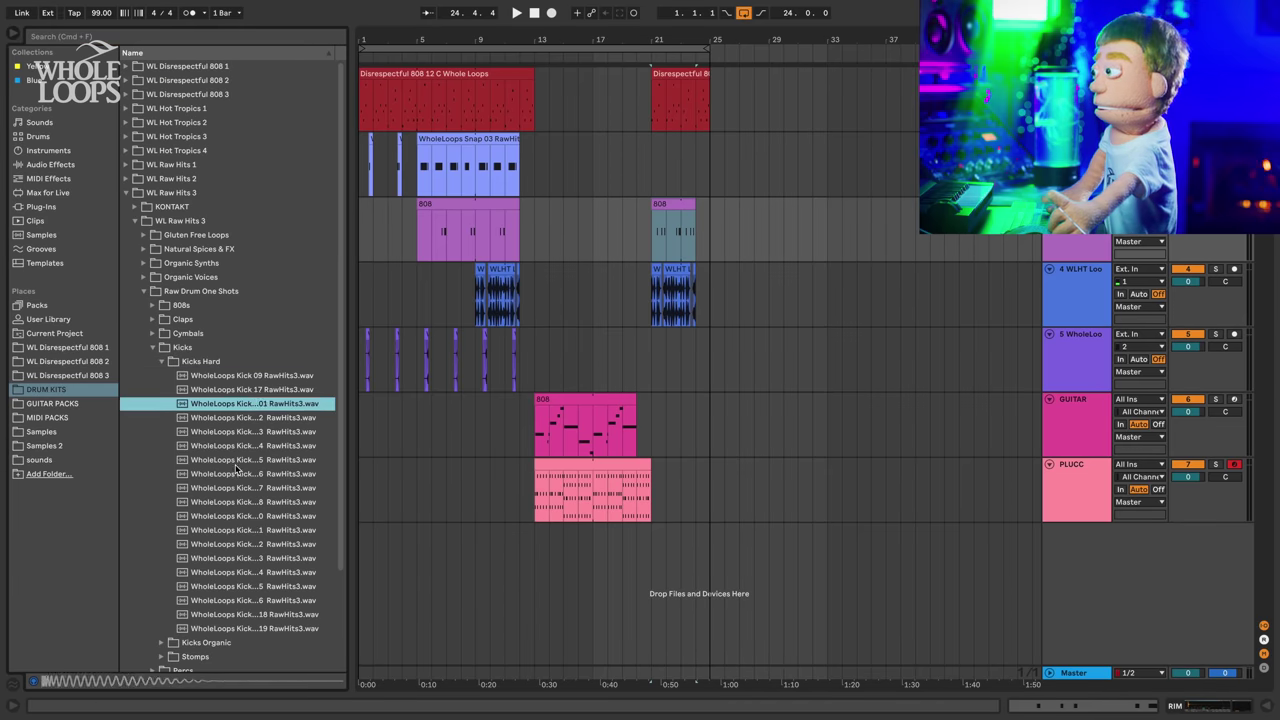
pyautogui.press('Down')
pyautogui.press('Down')
pyautogui.press('Down')
pyautogui.press('Down')
pyautogui.press('Down')
pyautogui.press('Down')
pyautogui.press('Down')
pyautogui.press('Down')
pyautogui.press('Up')
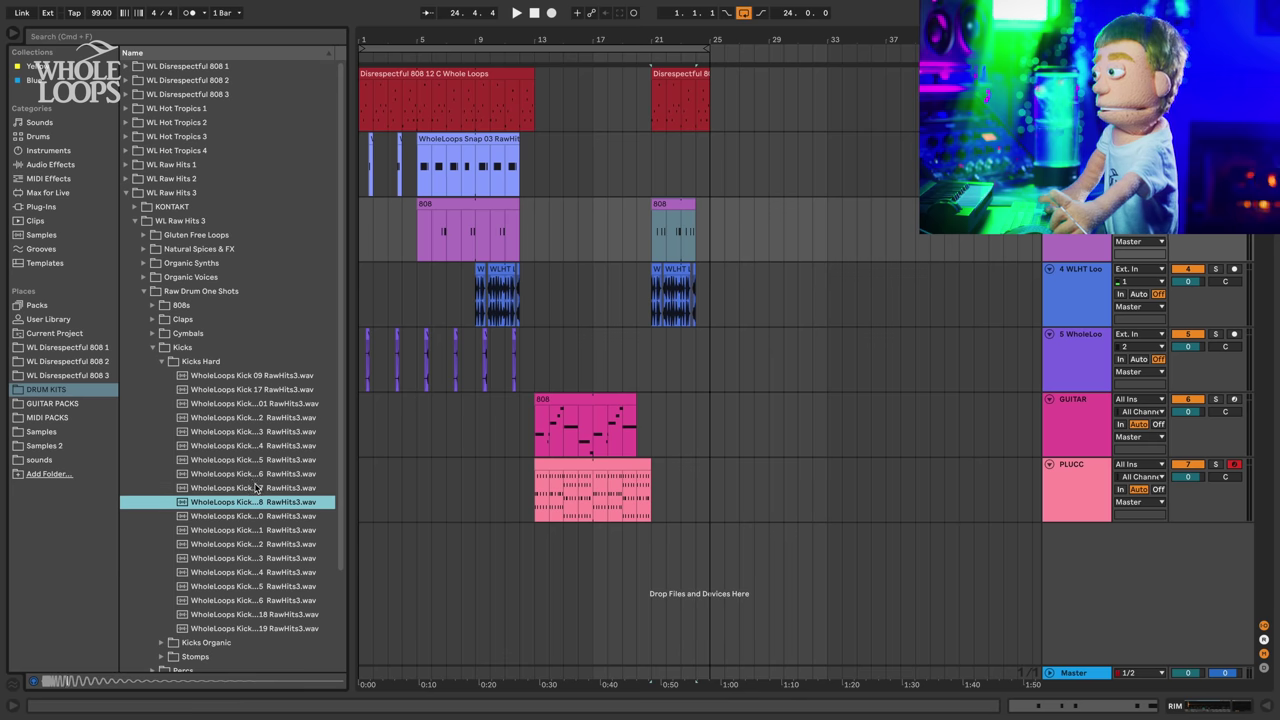
# - Load WholeLoops Kick Hard 13 RawHits3 onto a new MIDI track inserted below the RIM track
pyautogui.press('Down')
pyautogui.press('Down')
pyautogui.press('Down')
pyautogui.press('Down')
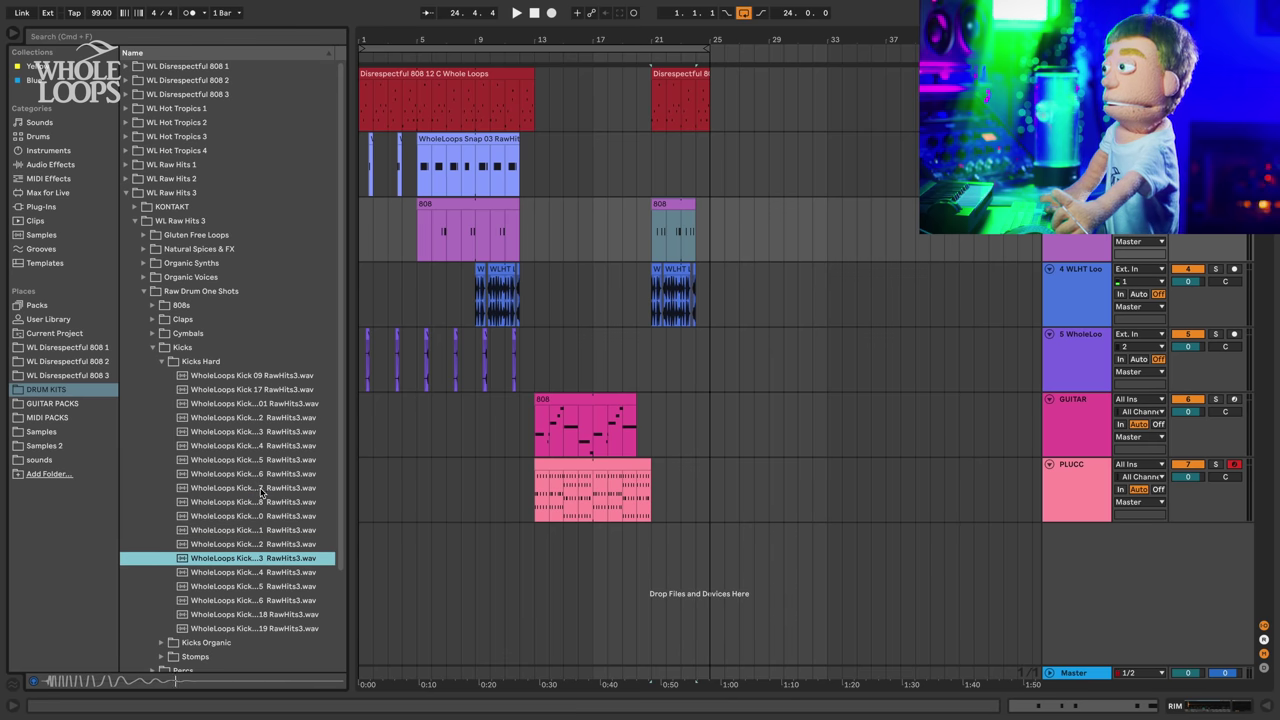
pyautogui.click(1078, 254)
pyautogui.press('super+shift+t')
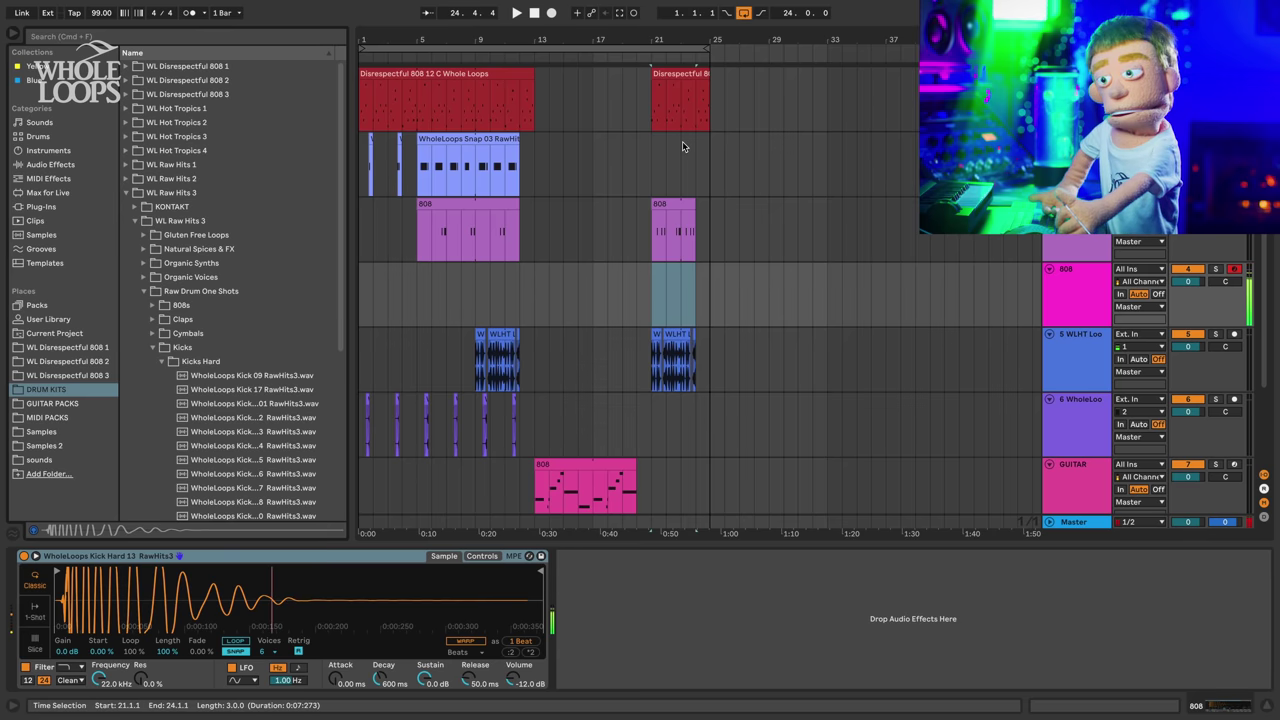
# - Repeat the 808, rim and loop clips of bars 21–25 up to bar 29 and set the loop region to bars 21–29
pyautogui.click(683, 72)
pyautogui.press('super+d')
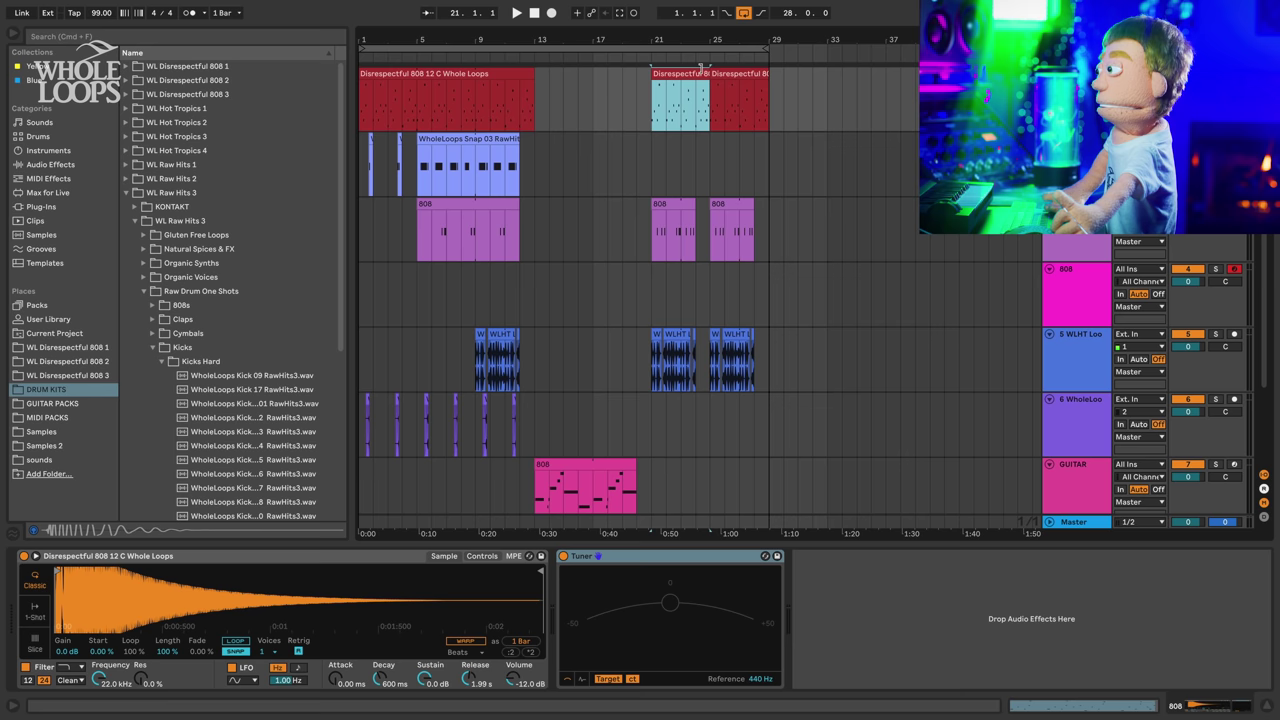
pyautogui.moveTo(703, 70); pyautogui.dragTo(770, 73)
pyautogui.press('super+z')
pyautogui.press('super+l')
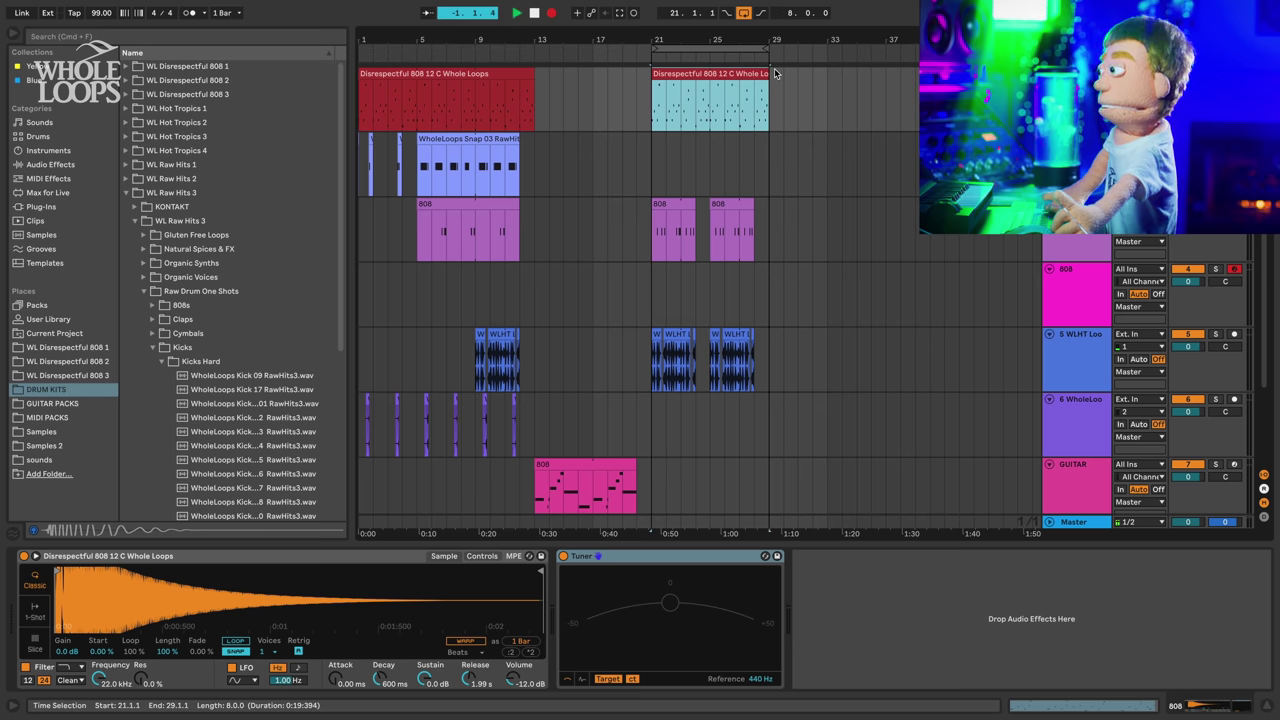
# - Record a kick pattern on the new kick track over bars 21 to 29, and select the recorded clip
pyautogui.press('space')
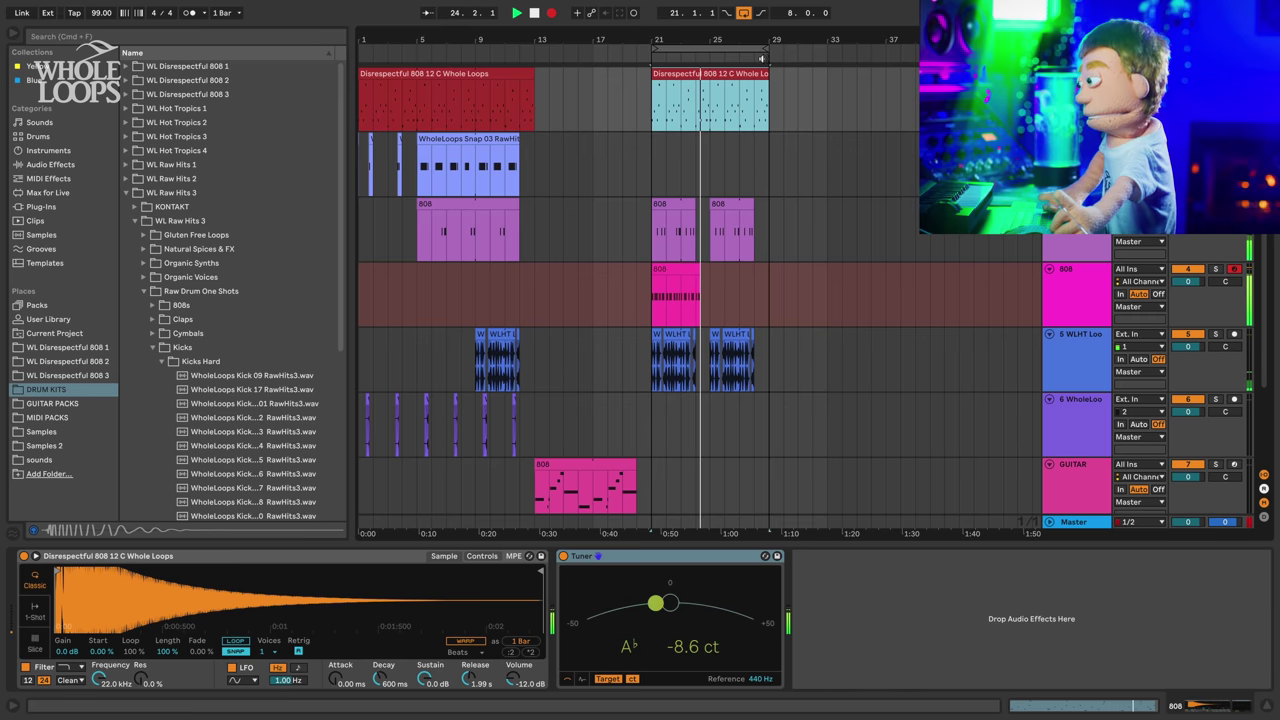
pyautogui.press('space')
pyautogui.click(758, 268)
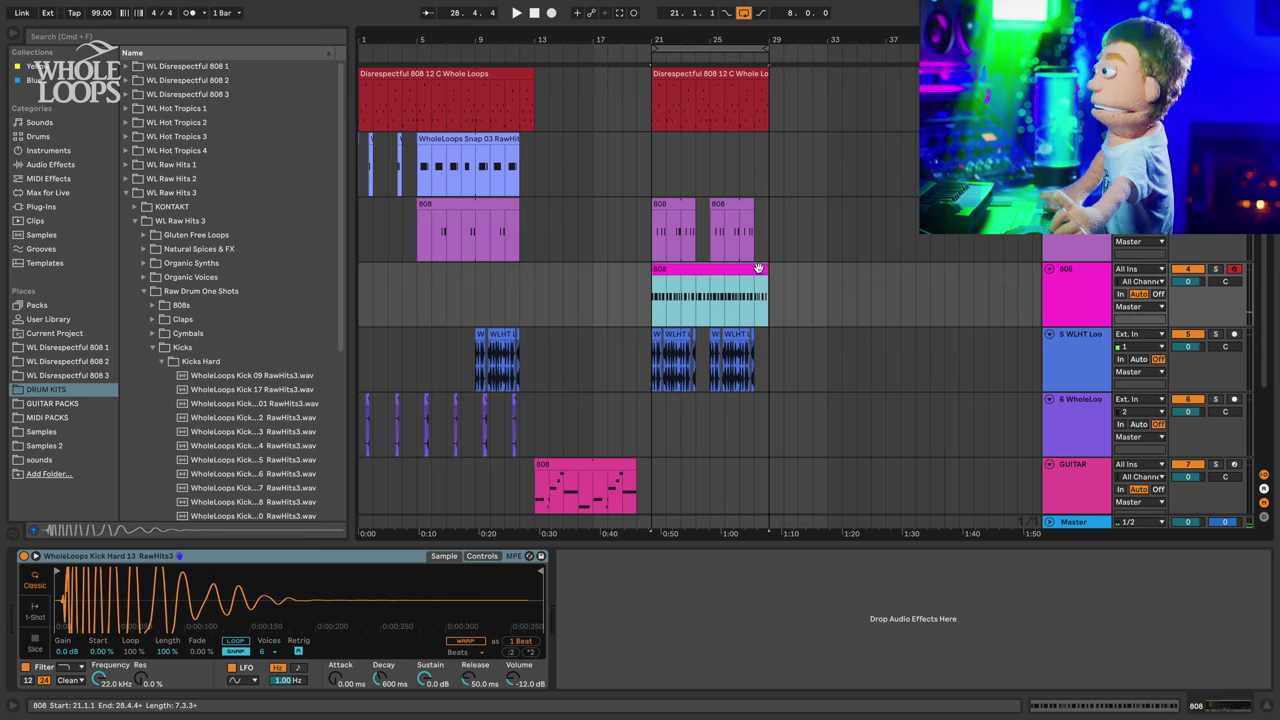
# - Try to quantize all notes of the recorded kick clip to 1/16 while it plays
pyautogui.doubleClick(704, 266)
pyautogui.press('super+a')
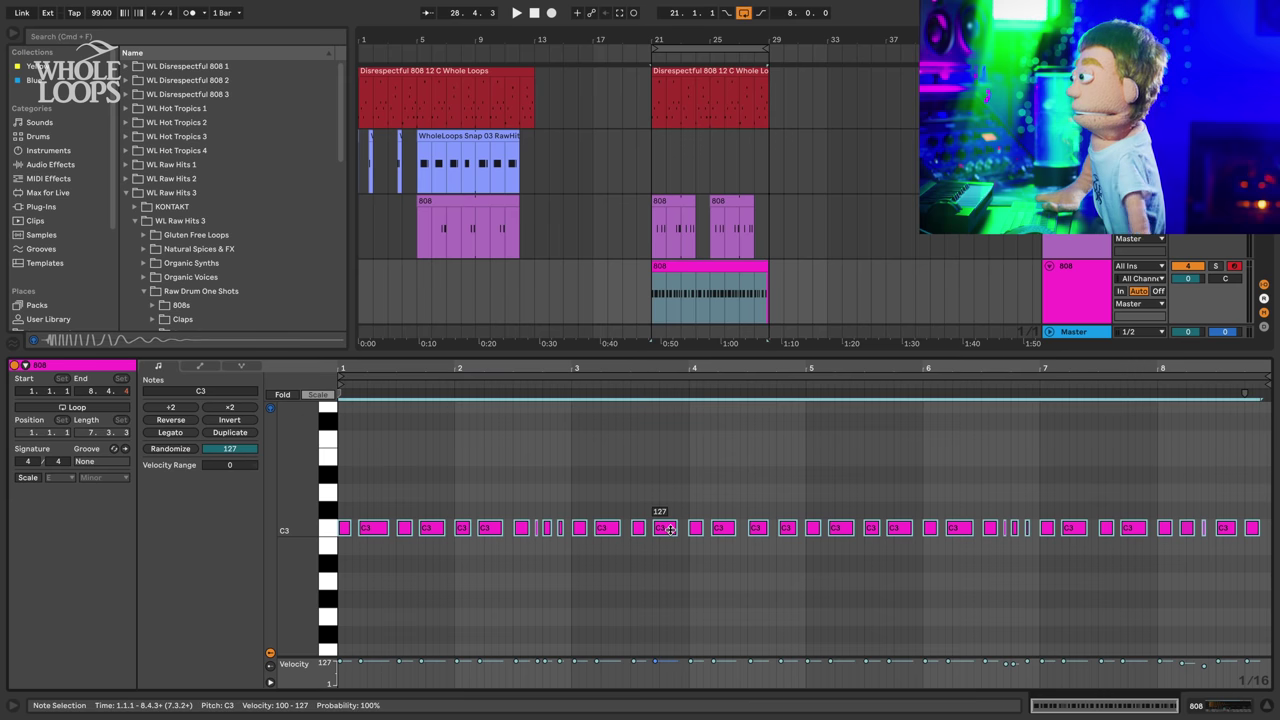
pyautogui.press('space')
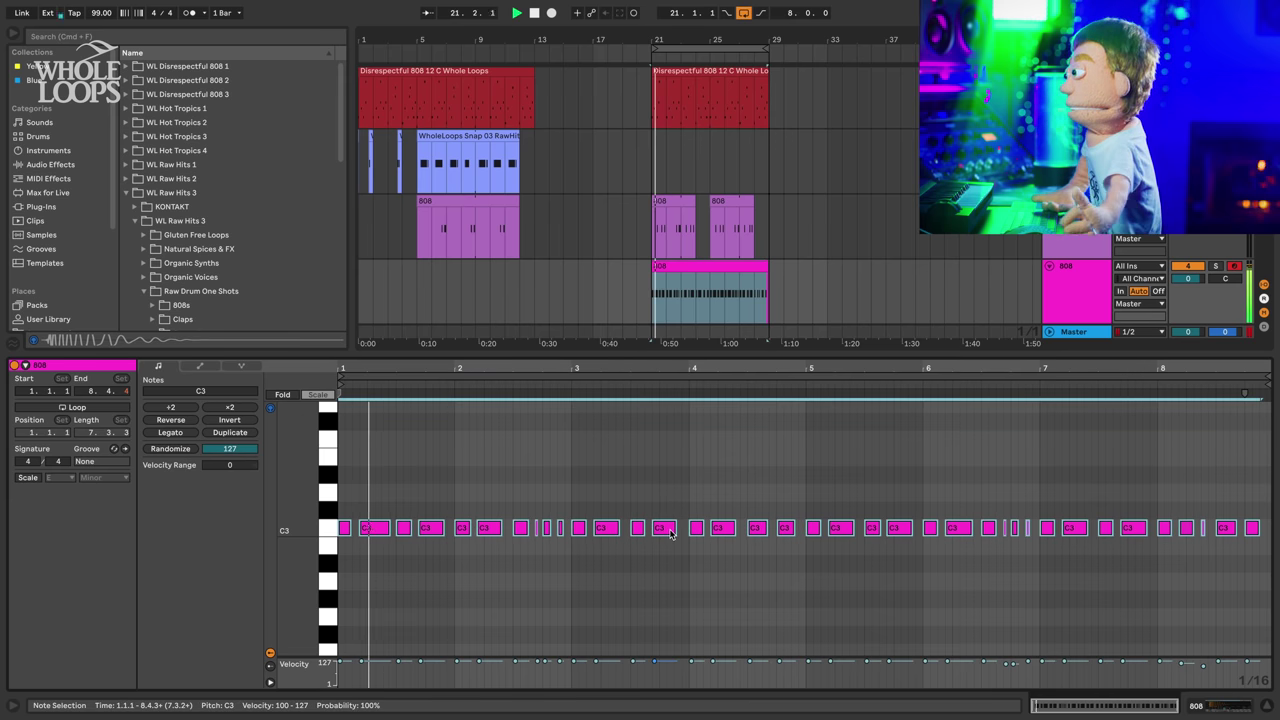
pyautogui.press('super+shift+u')
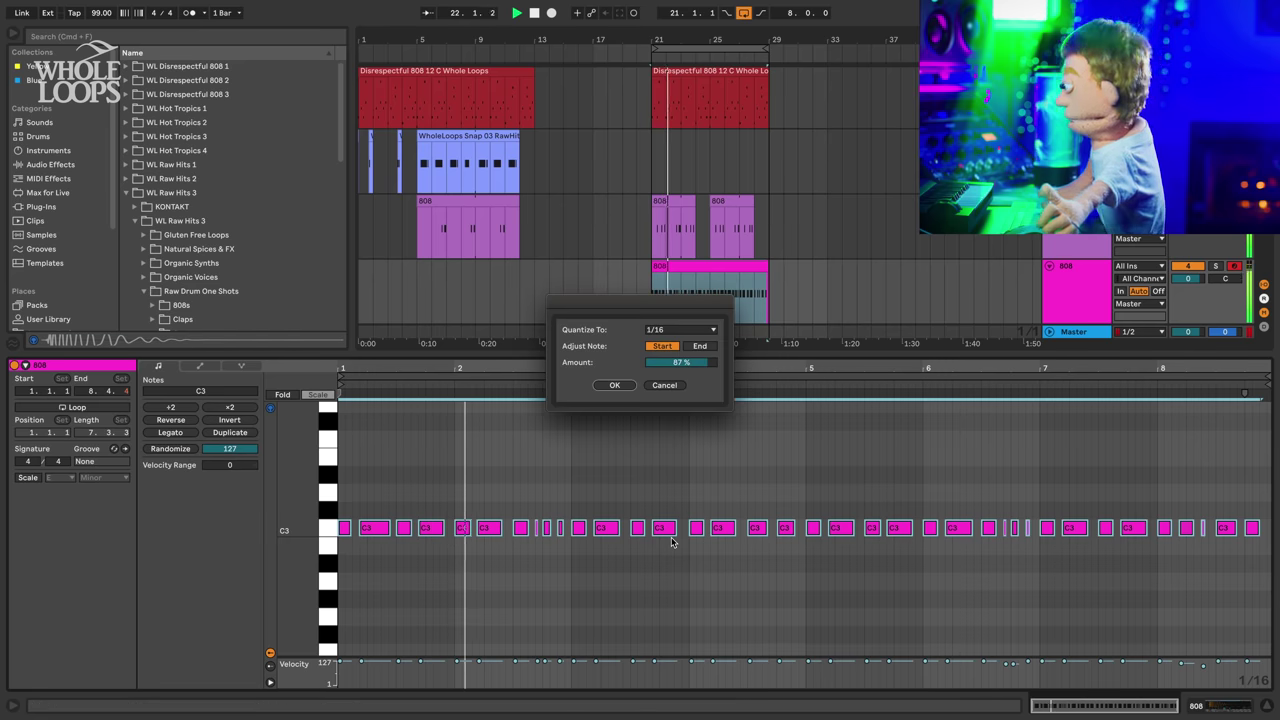
pyautogui.click(658, 387)
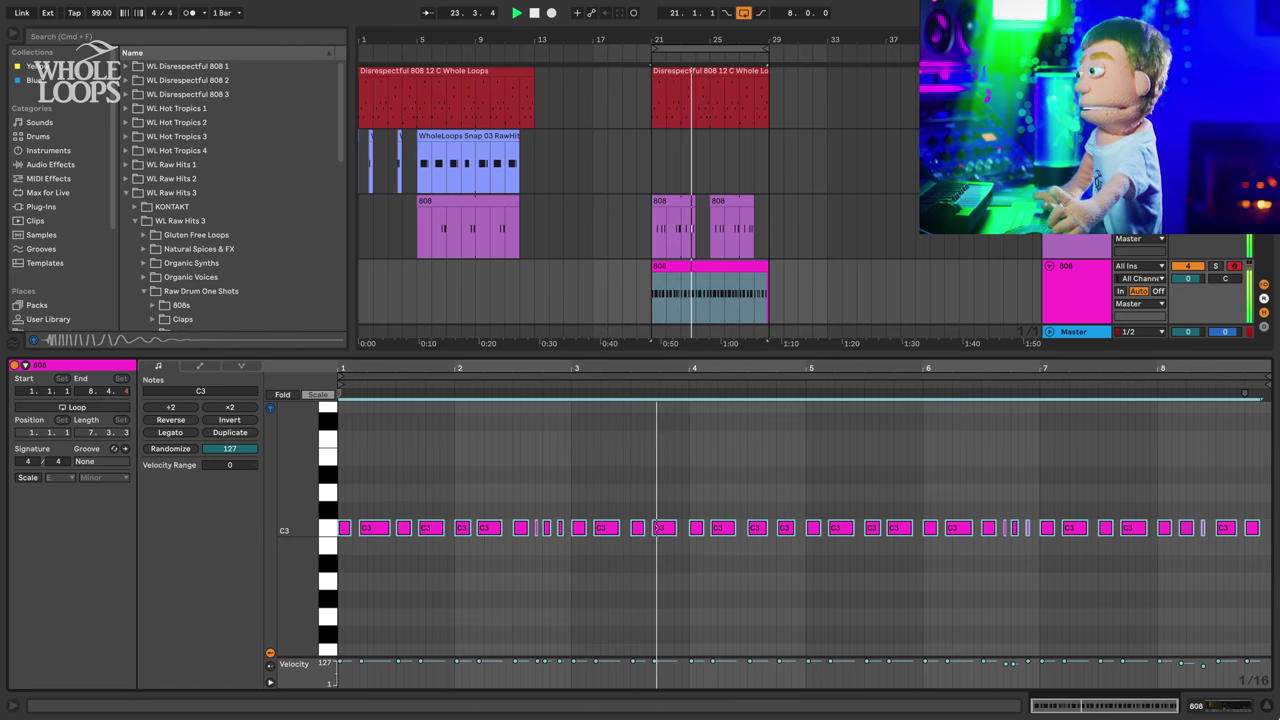
# - Hide the clip view and move the kick track directly below the first 808 track
pyautogui.click(1267, 706)
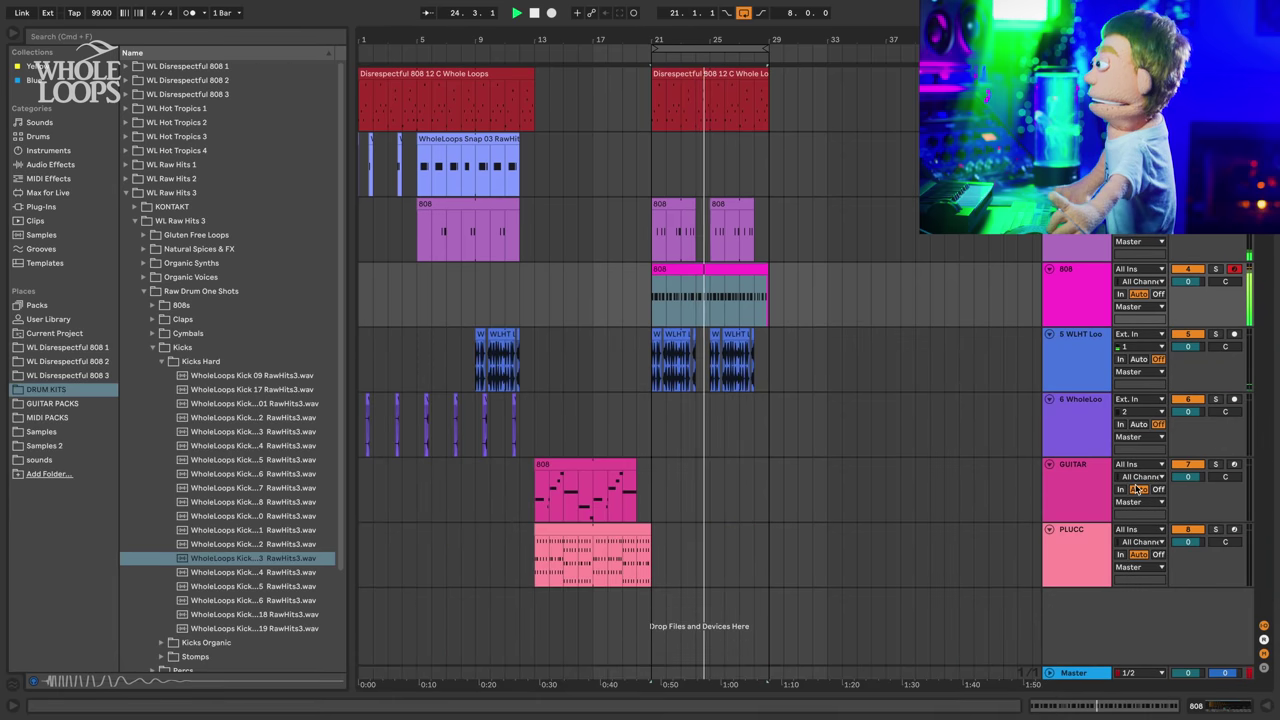
pyautogui.click(1070, 304)
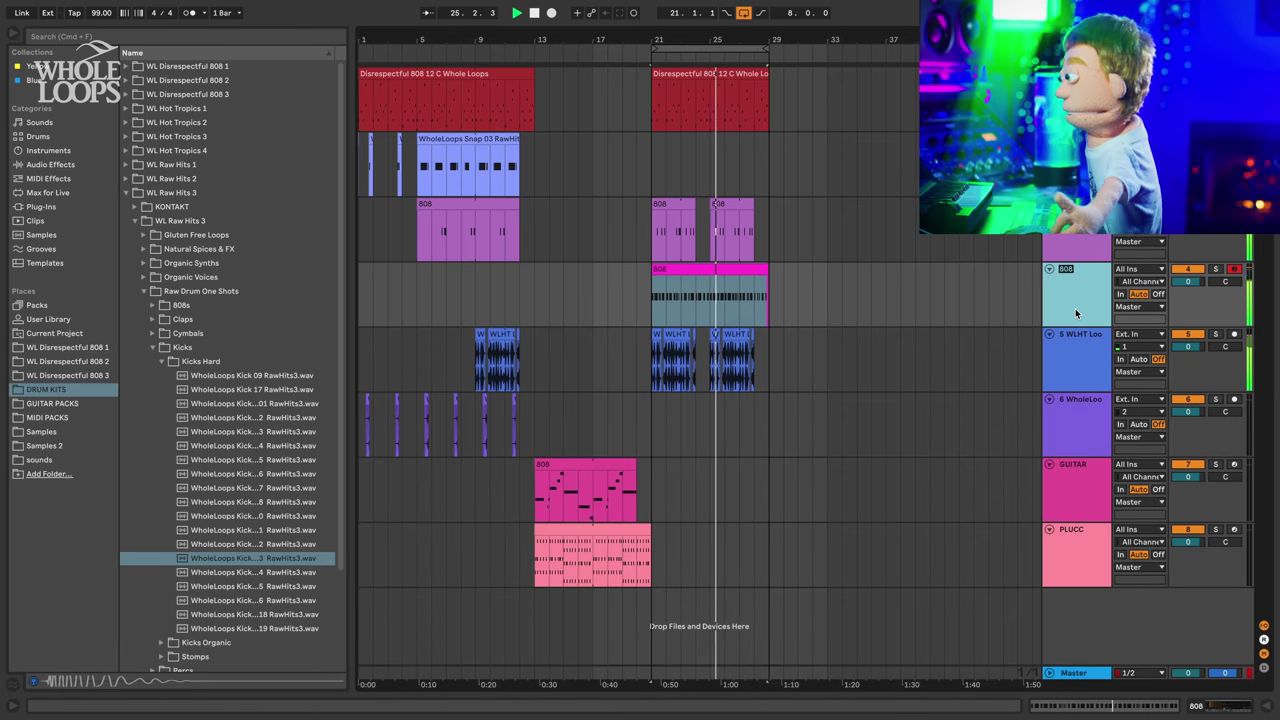
pyautogui.moveTo(1075, 308); pyautogui.dragTo(1075, 150)
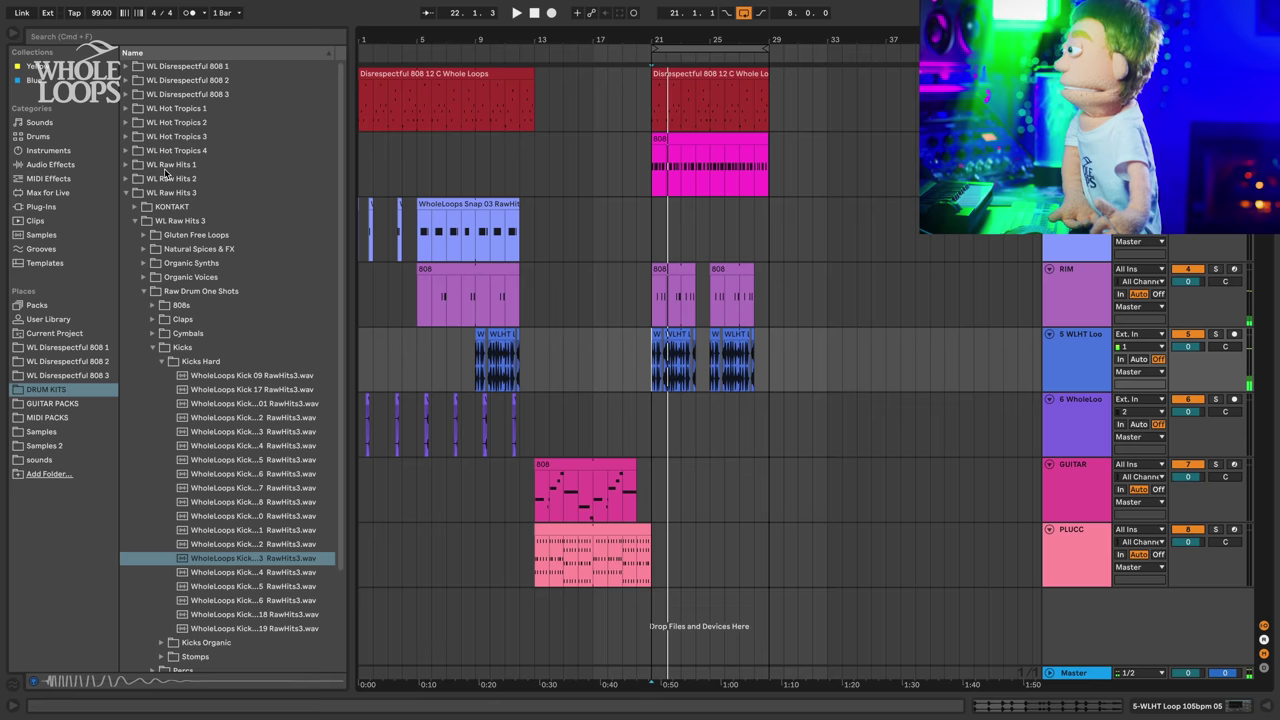
# - Audition the 105 BPM organic loops of WL Hot Tropics 1
pyautogui.click(194, 107)
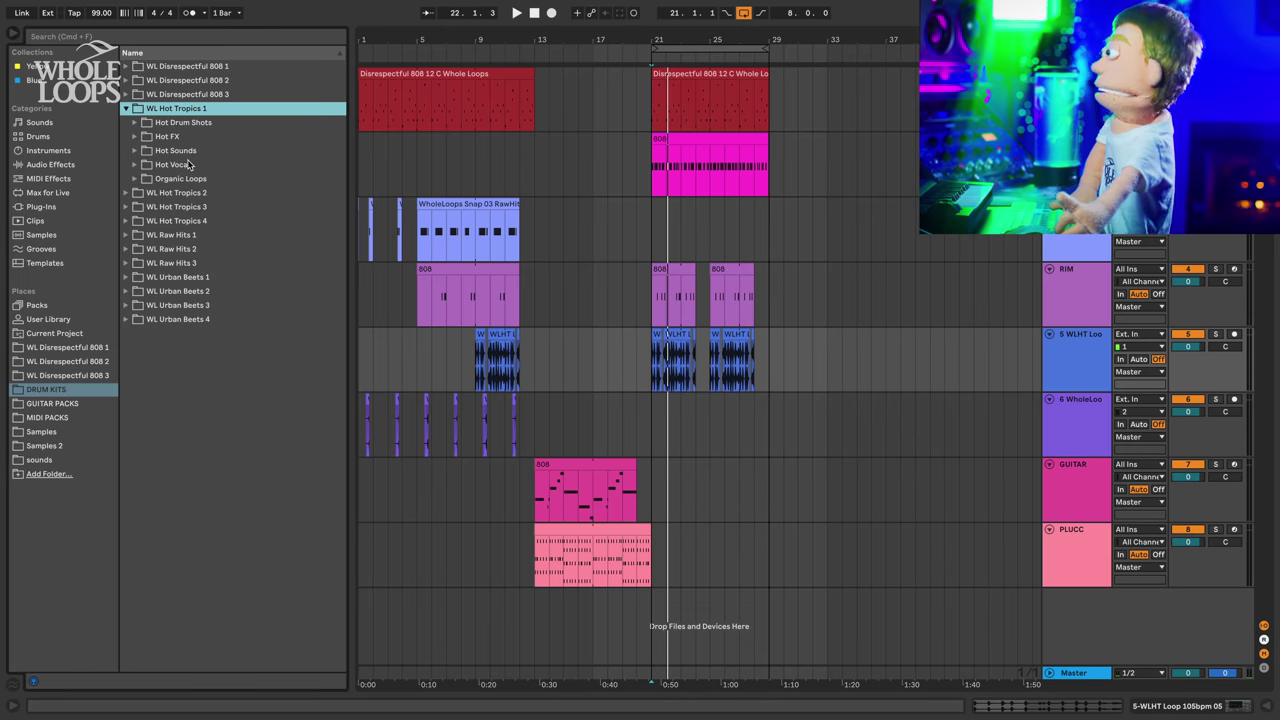
pyautogui.click(189, 178)
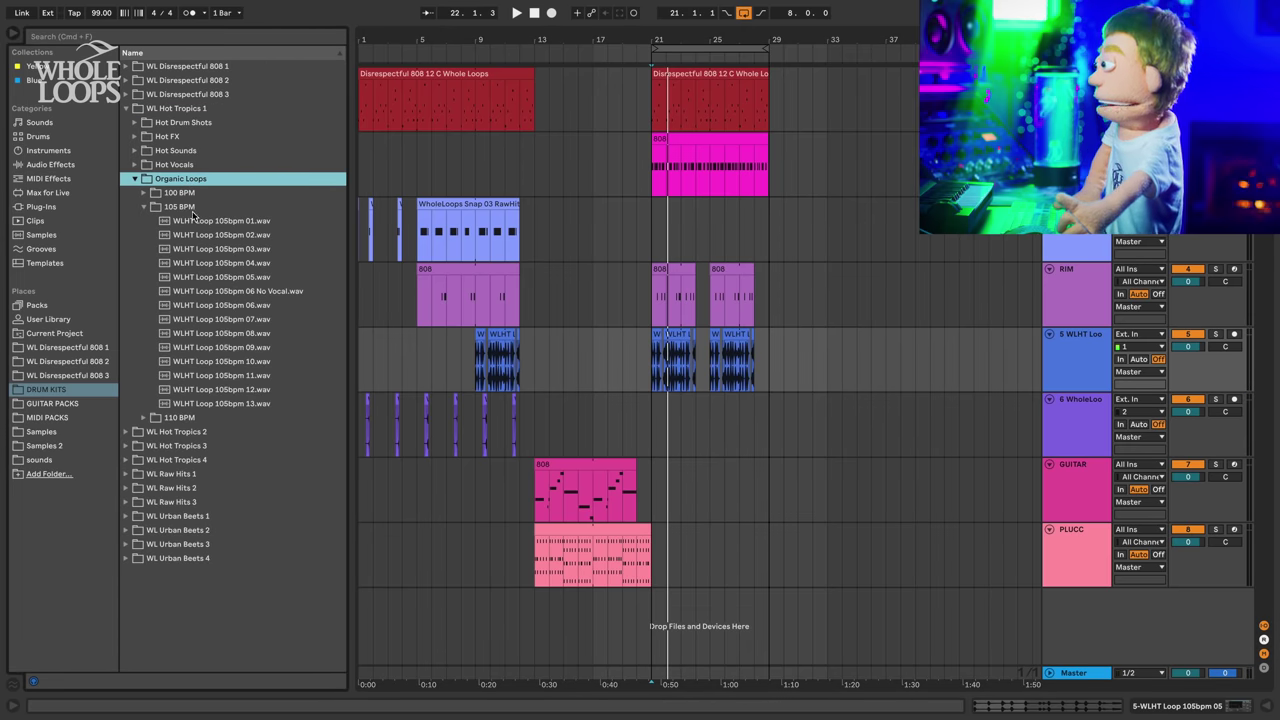
pyautogui.click(230, 316)
pyautogui.press('Down')
pyautogui.press('Down')
pyautogui.press('Down')
pyautogui.press('Down')
pyautogui.press('Down')
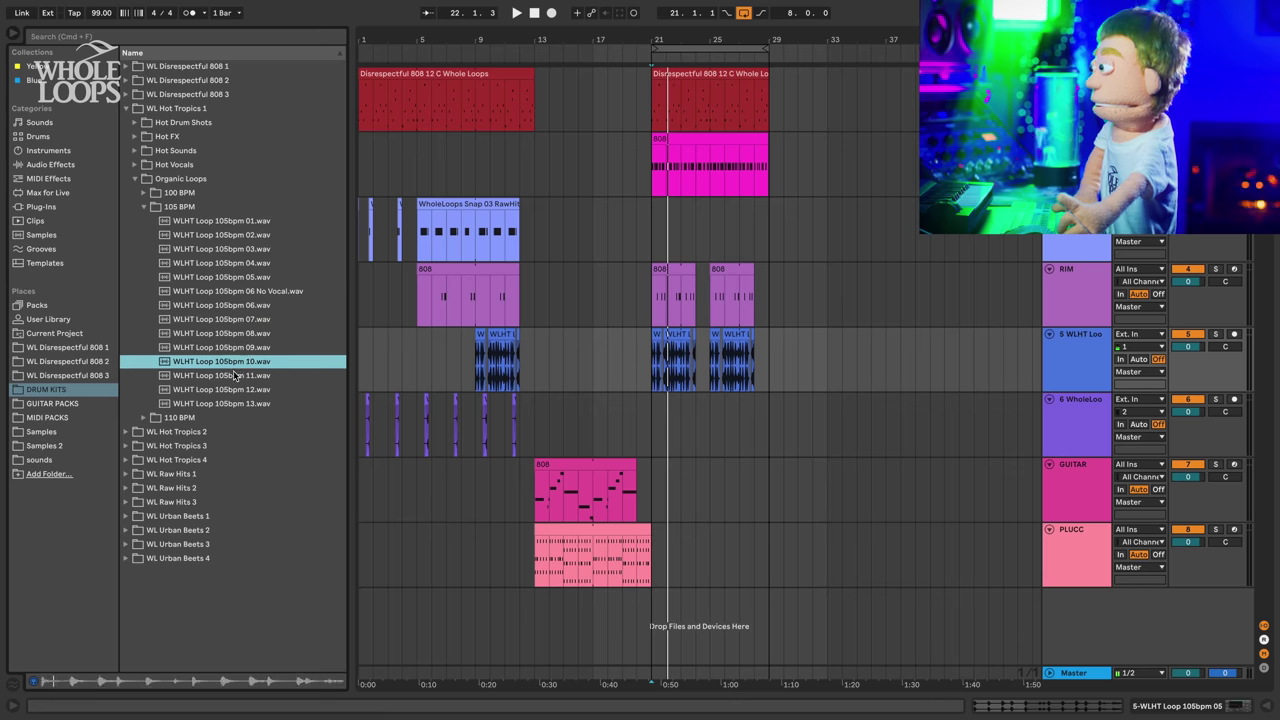
pyautogui.press('Down')
pyautogui.press('Up')
# - Add an audio track below track 5 and place WLHT Loop 110bpm 02 from the 110 BPM folder on it at bar 21
pyautogui.click(210, 417)
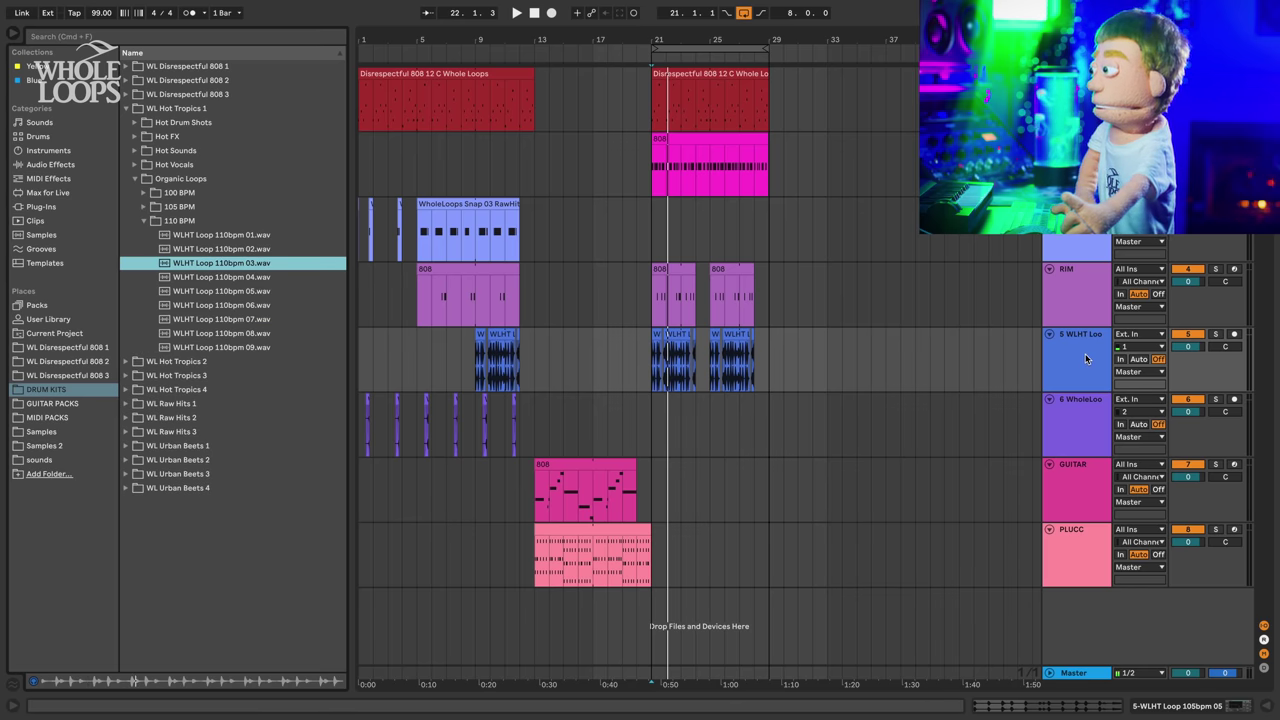
pyautogui.press('super+t')
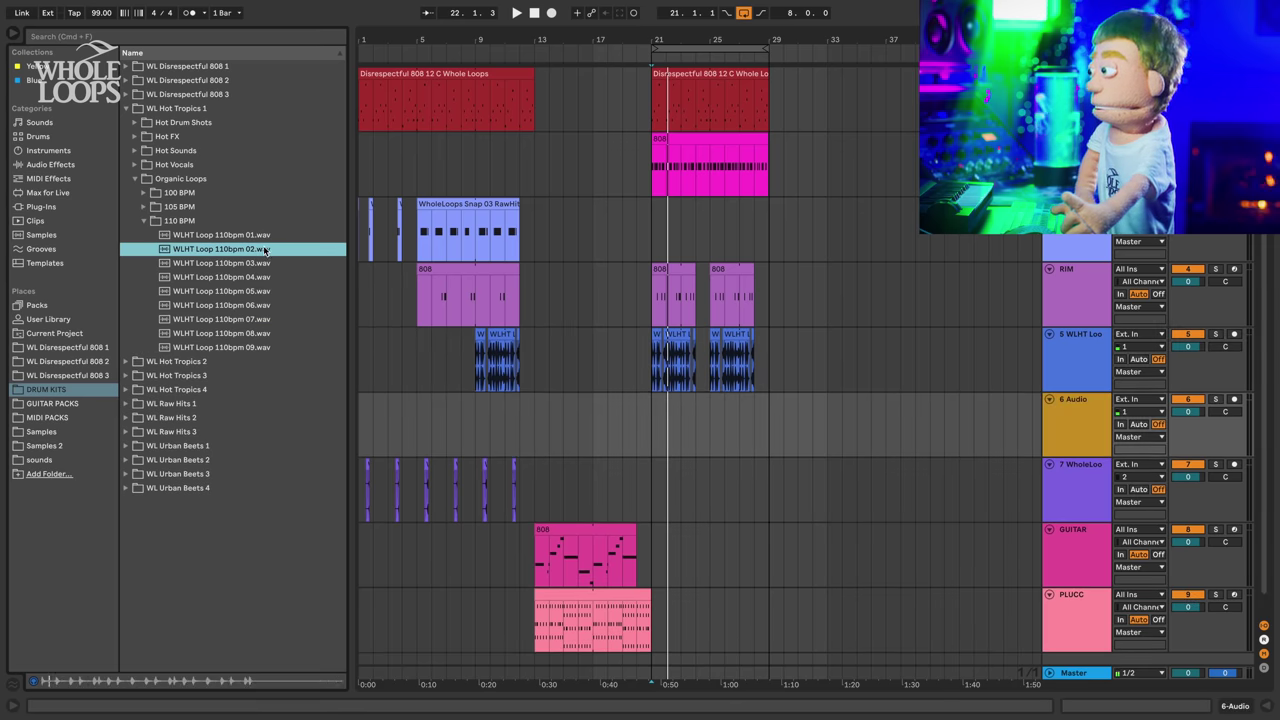
pyautogui.moveTo(263, 249); pyautogui.dragTo(668, 397)
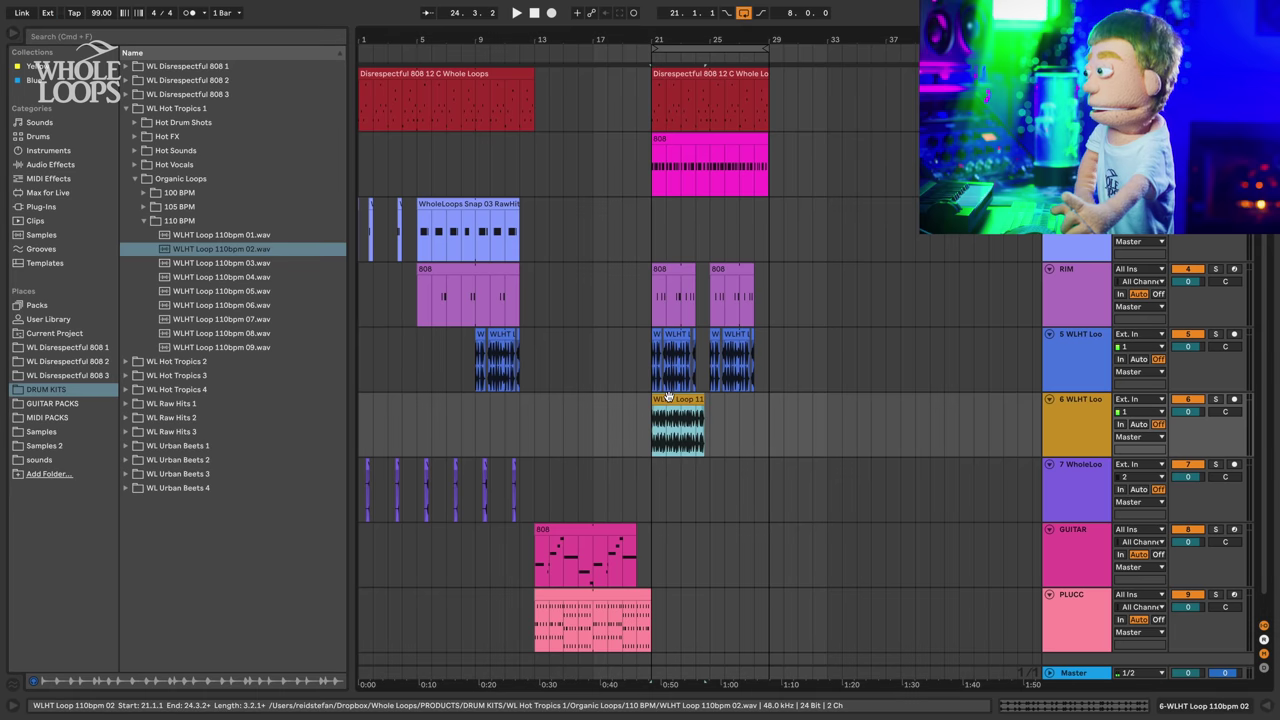
# - Set the WLHT Loop 110bpm 02 clip's tempo to 110 BPM, and loop it over four bars up to bar 28
pyautogui.doubleClick(672, 410)
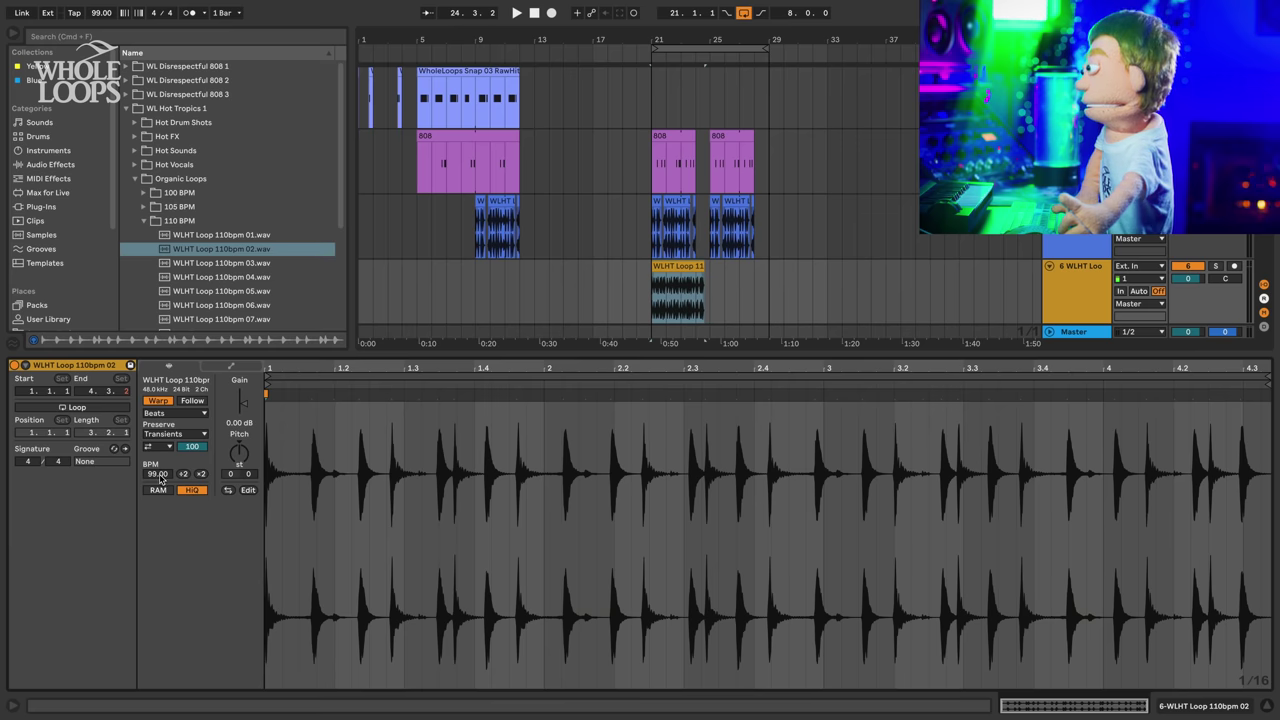
pyautogui.write('110')
pyautogui.press('Return')
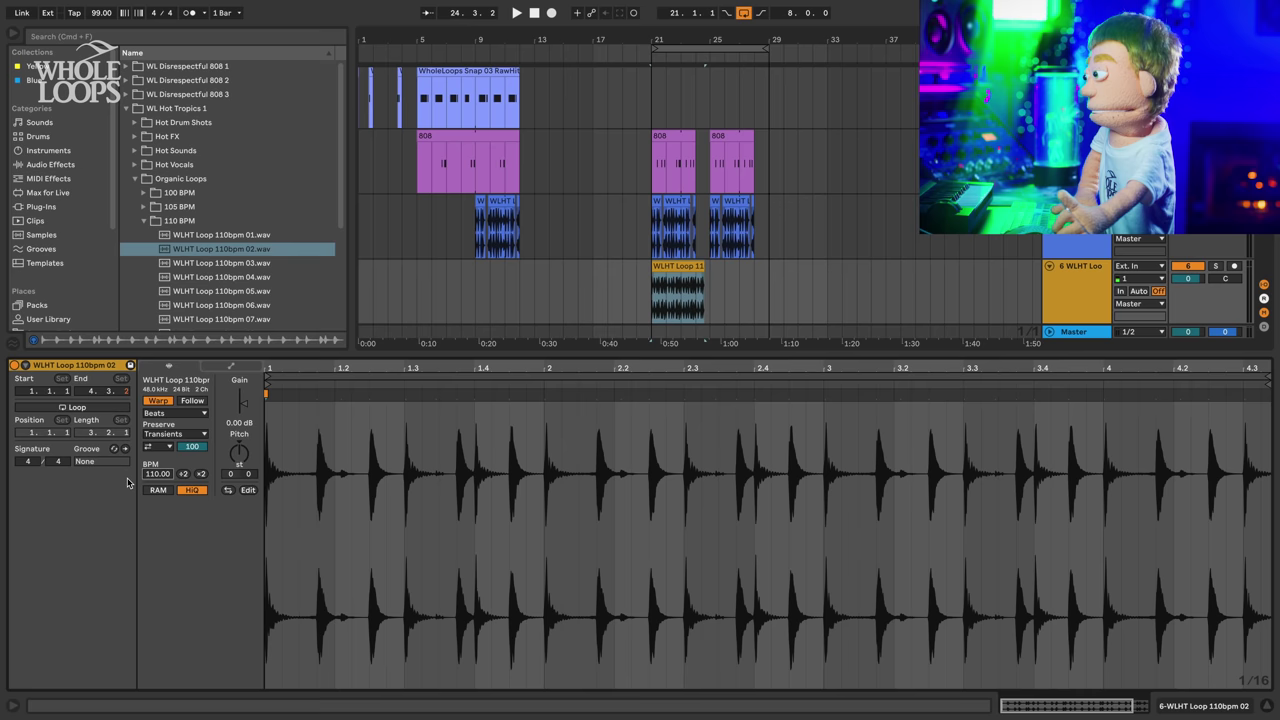
pyautogui.moveTo(703, 267); pyautogui.dragTo(753, 266)
pyautogui.click(84, 408)
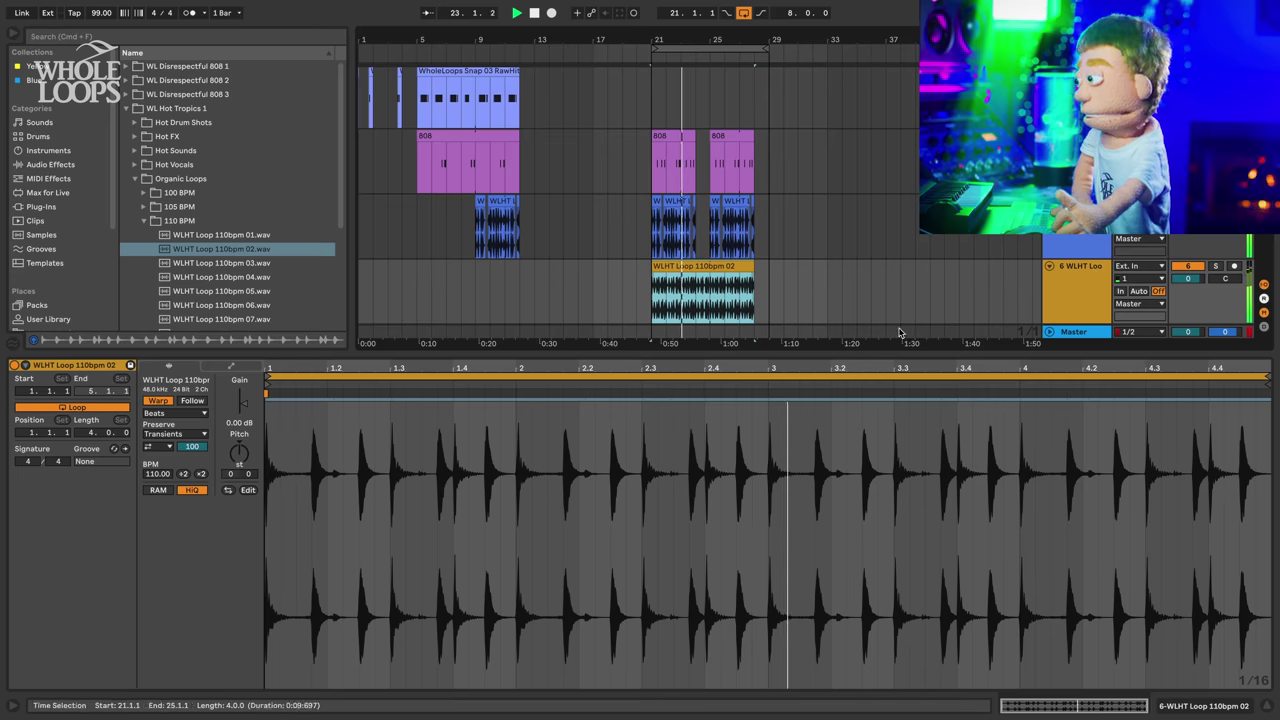
# - Return to the full arrangement and open the notes of the kick clip
pyautogui.click(1266, 706)
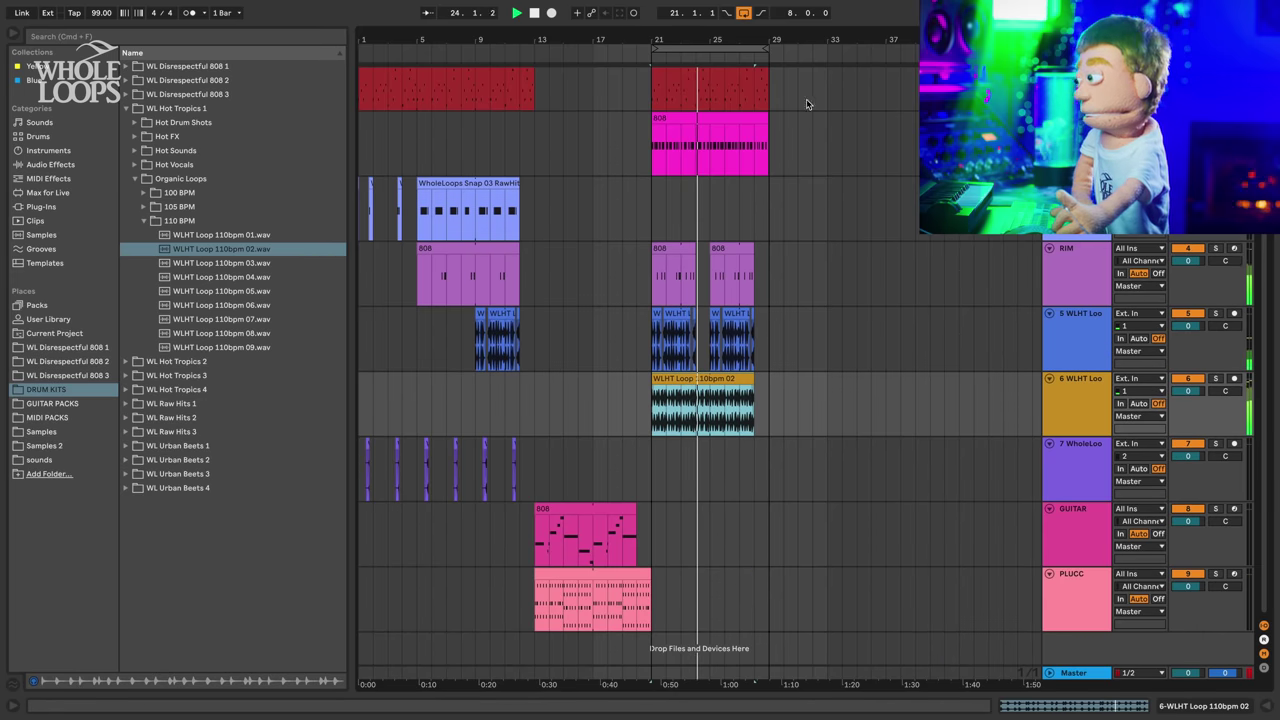
pyautogui.doubleClick(706, 117)
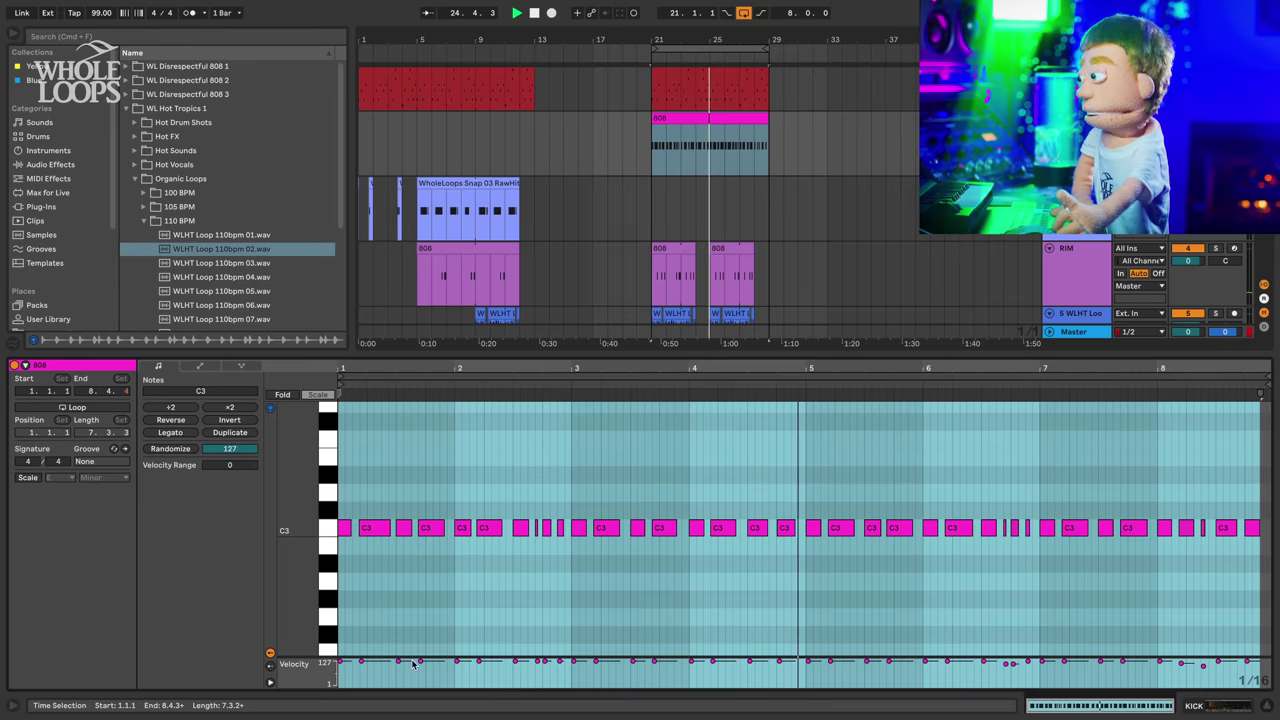
# - Add a Compressor from the Dynamics audio effects to the WLHT Loop 110bpm 02 track
pyautogui.click(56, 151)
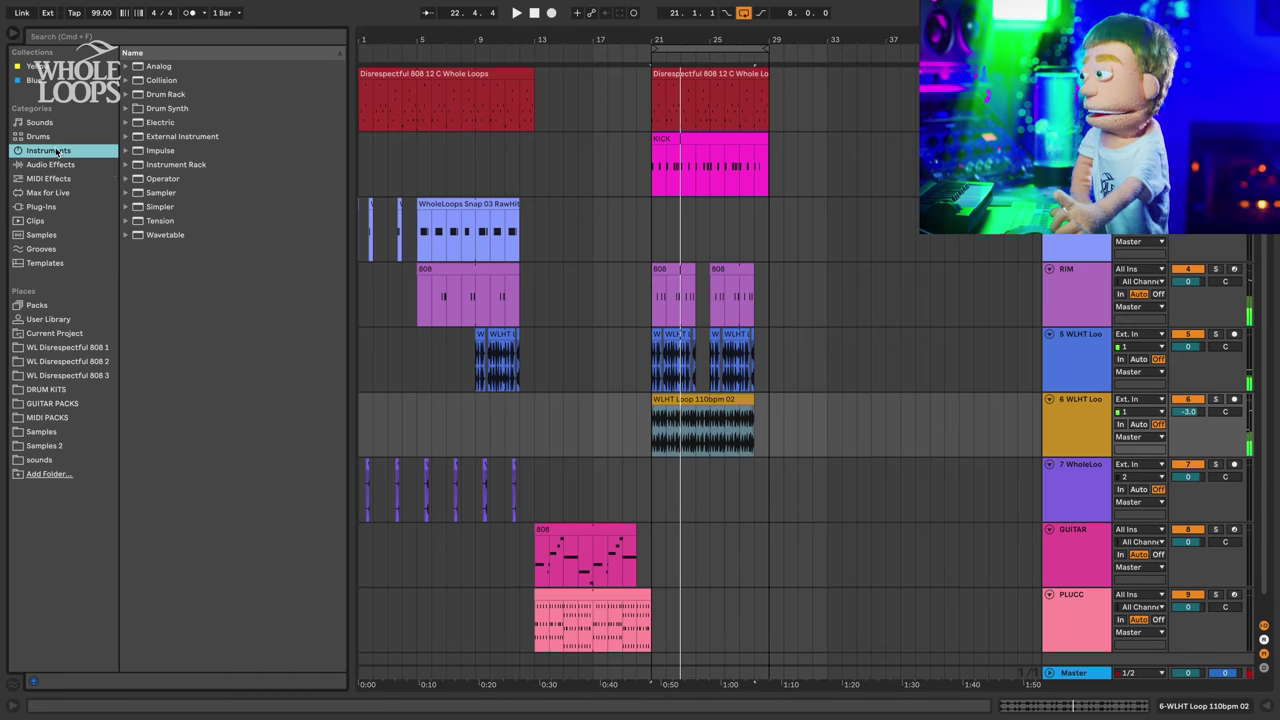
pyautogui.click(128, 98)
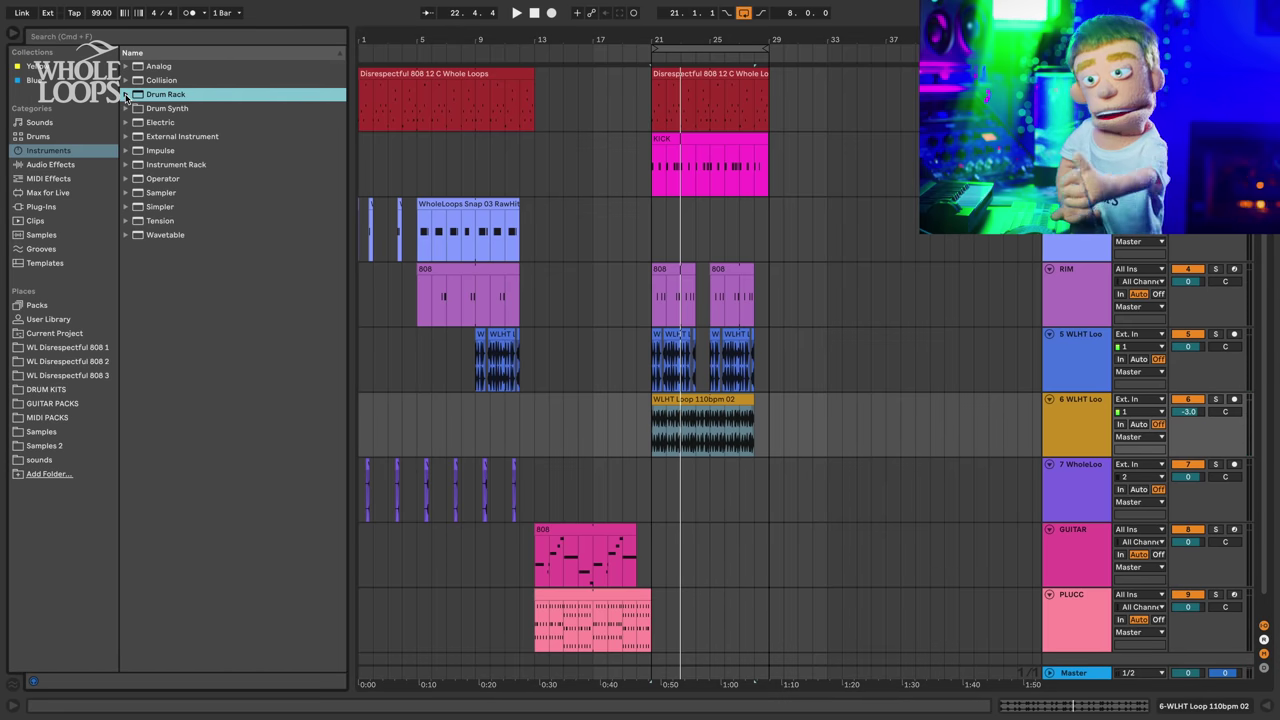
pyautogui.click(66, 164)
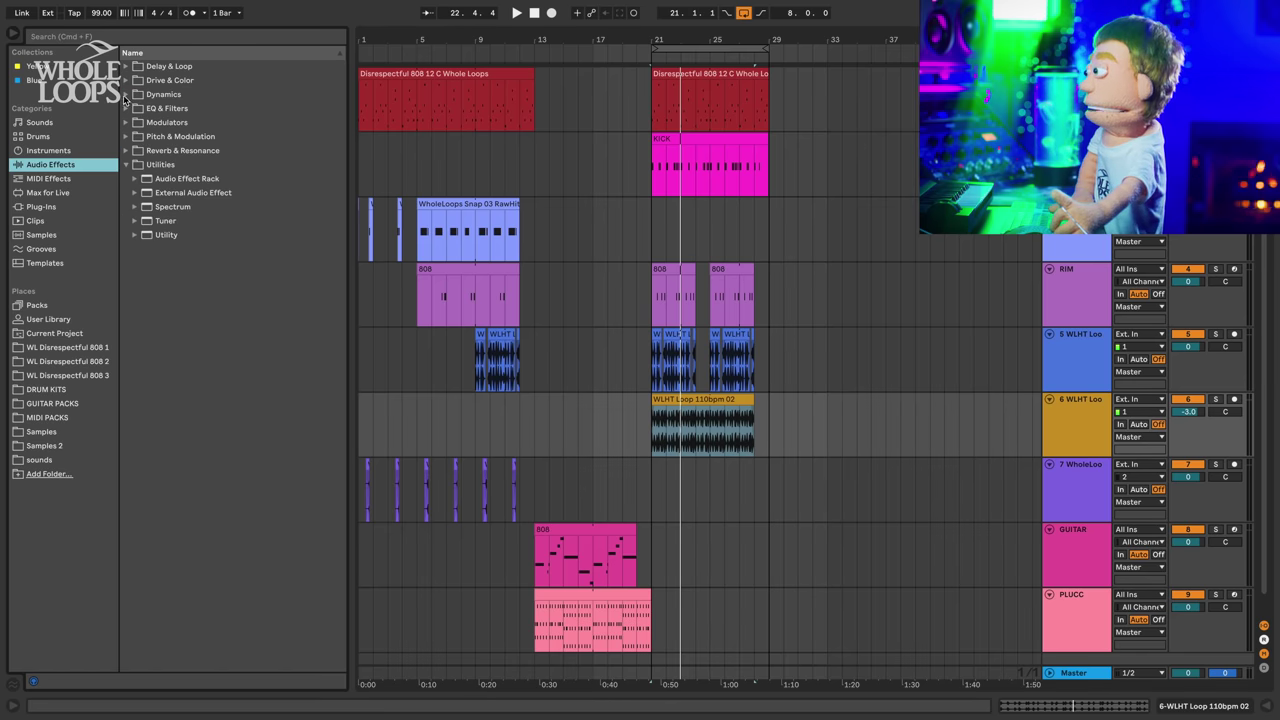
pyautogui.click(125, 95)
pyautogui.click(150, 109)
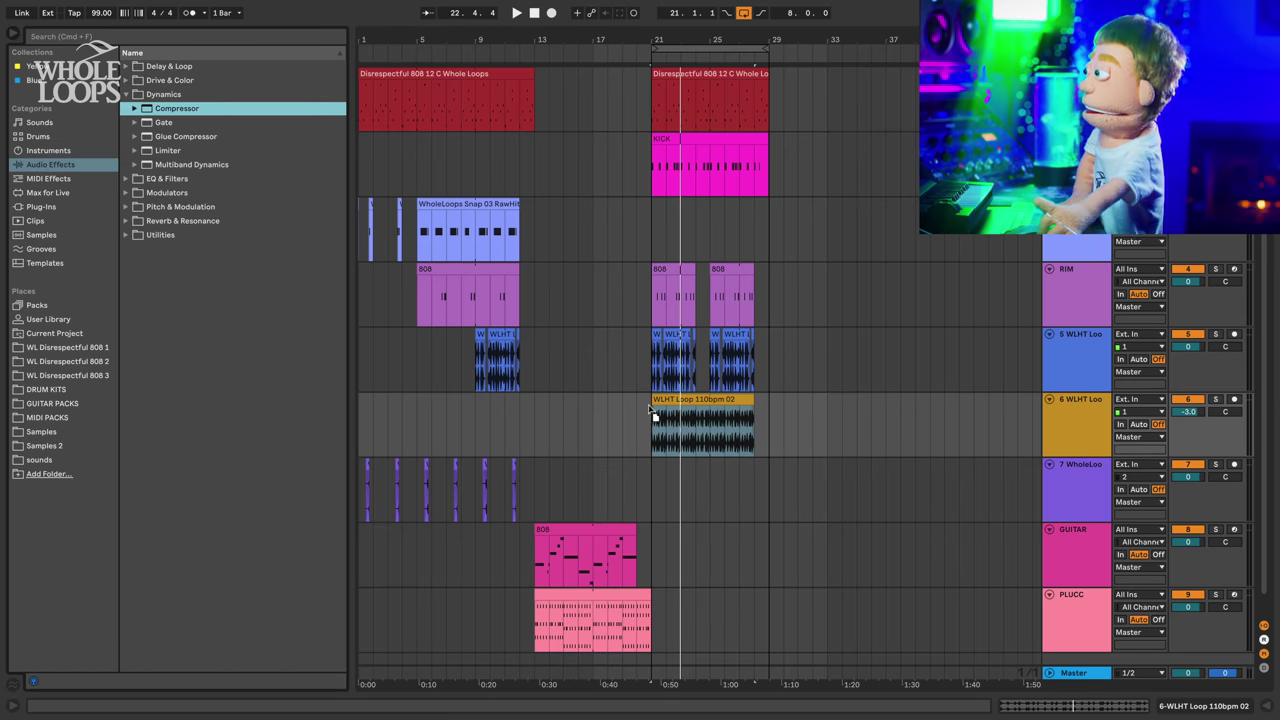
pyautogui.moveTo(586, 438); pyautogui.dragTo(586, 438)
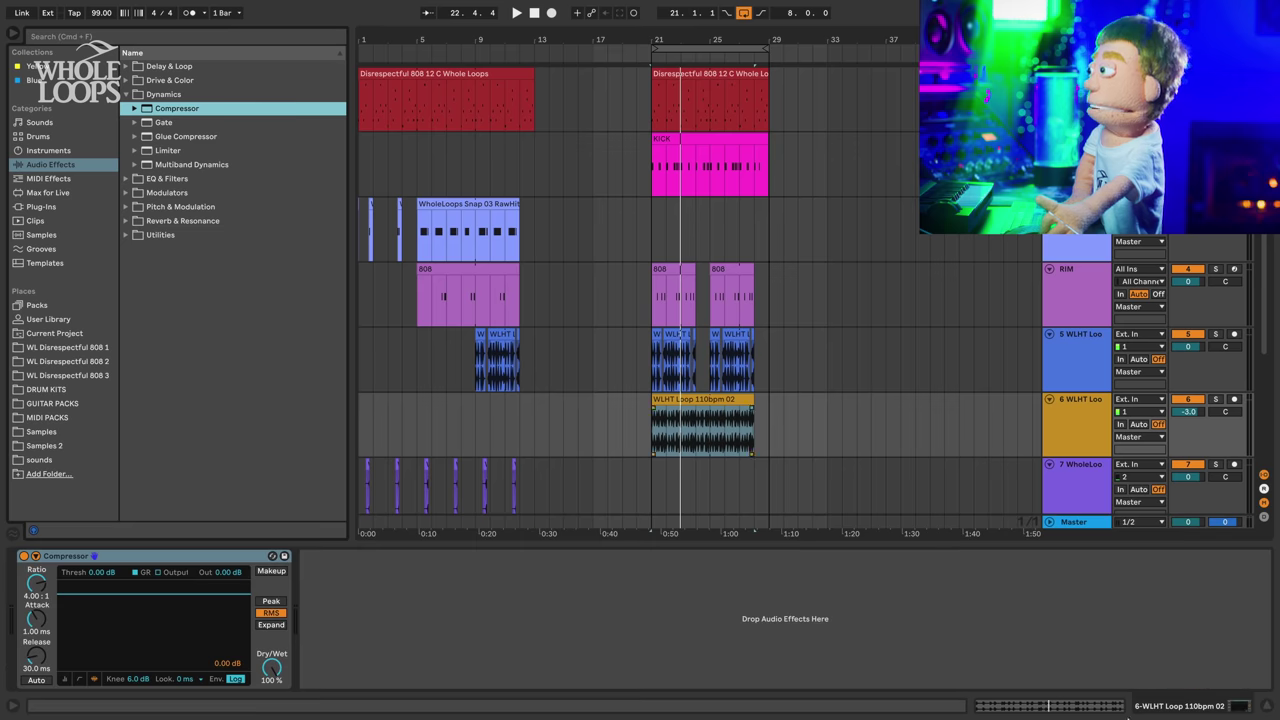
# - Sidechain the Compressor from the KICK track, lower its threshold to -36.0 dB, and play the section to check the ducking
pyautogui.click(35, 557)
pyautogui.click(46, 592)
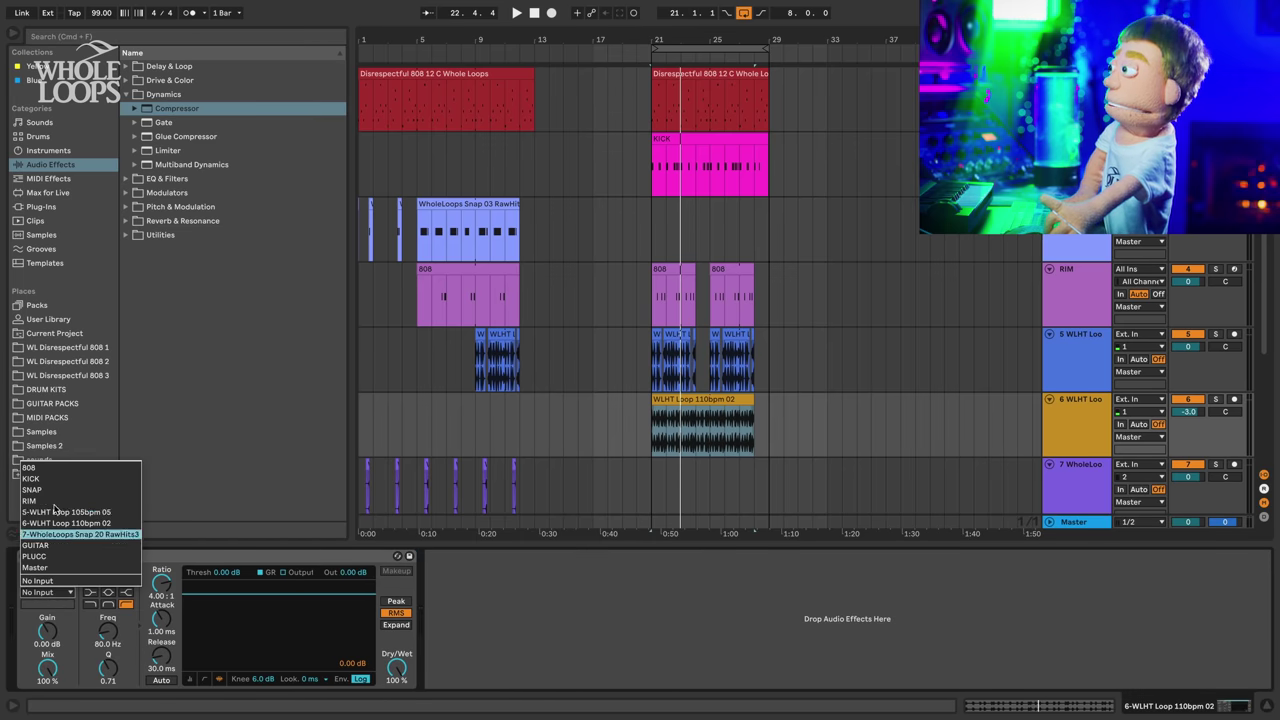
pyautogui.click(40, 478)
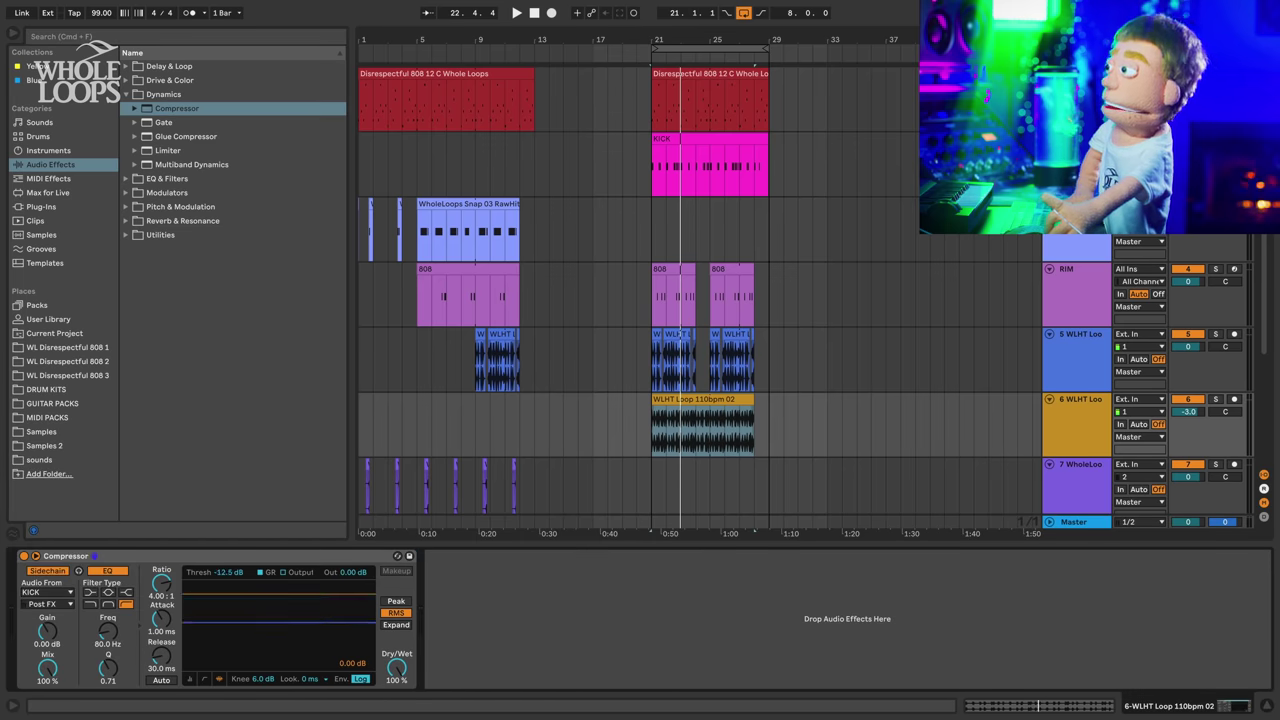
pyautogui.moveTo(279, 622); pyautogui.dragTo(279, 654)
pyautogui.press('space')
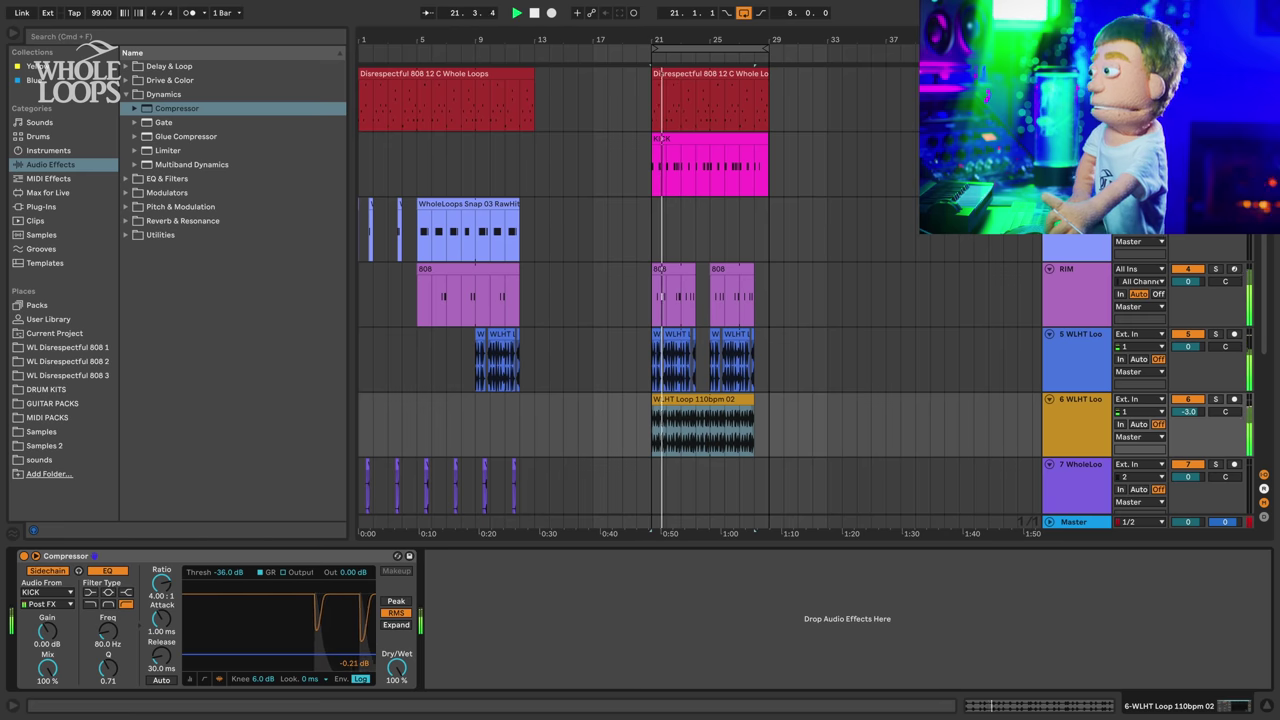
pyautogui.moveTo(196, 654); pyautogui.dragTo(196, 654)
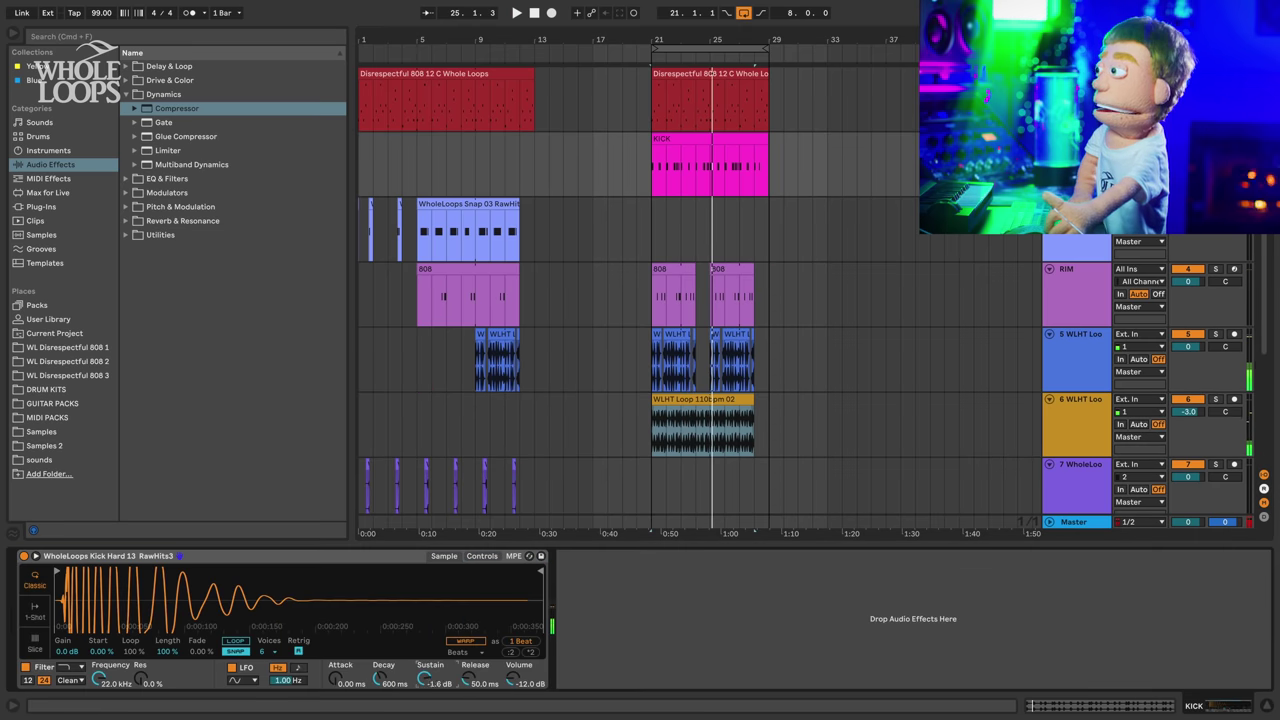
# - Play the section and set the kick sample's decay to 990 ms and its sustain to -inf dB
pyautogui.press('space')
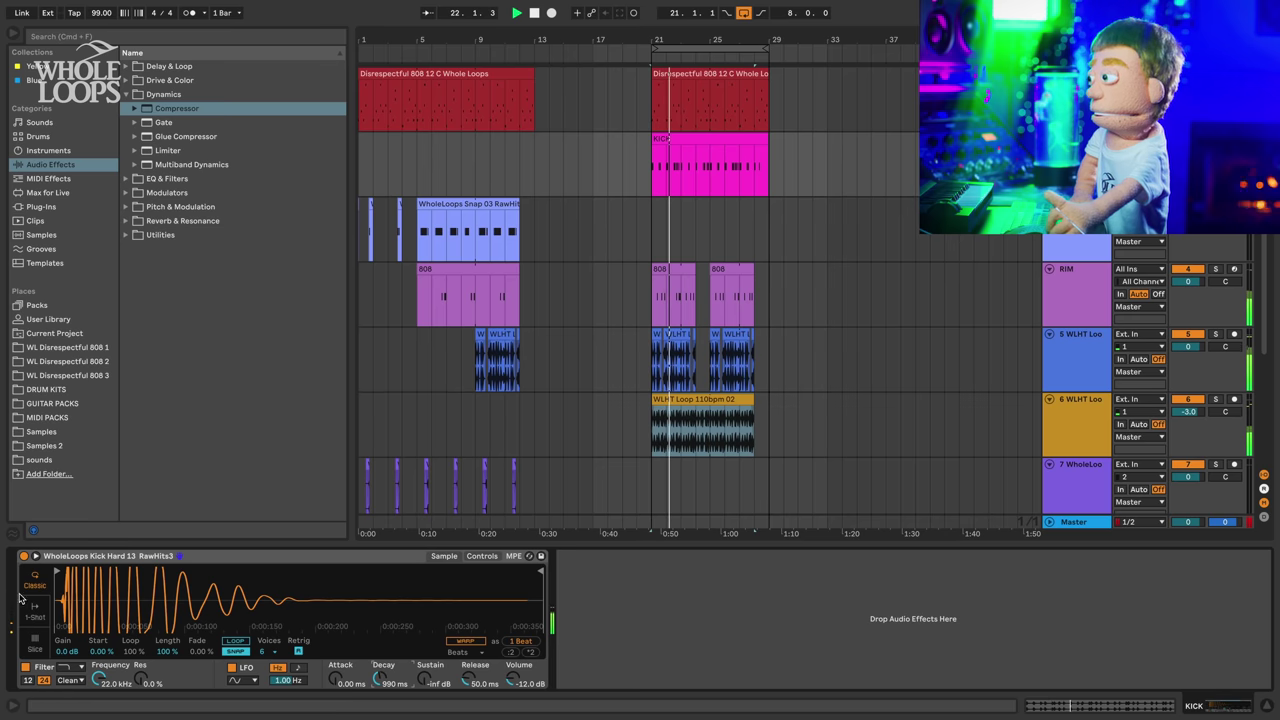
pyautogui.press('space')
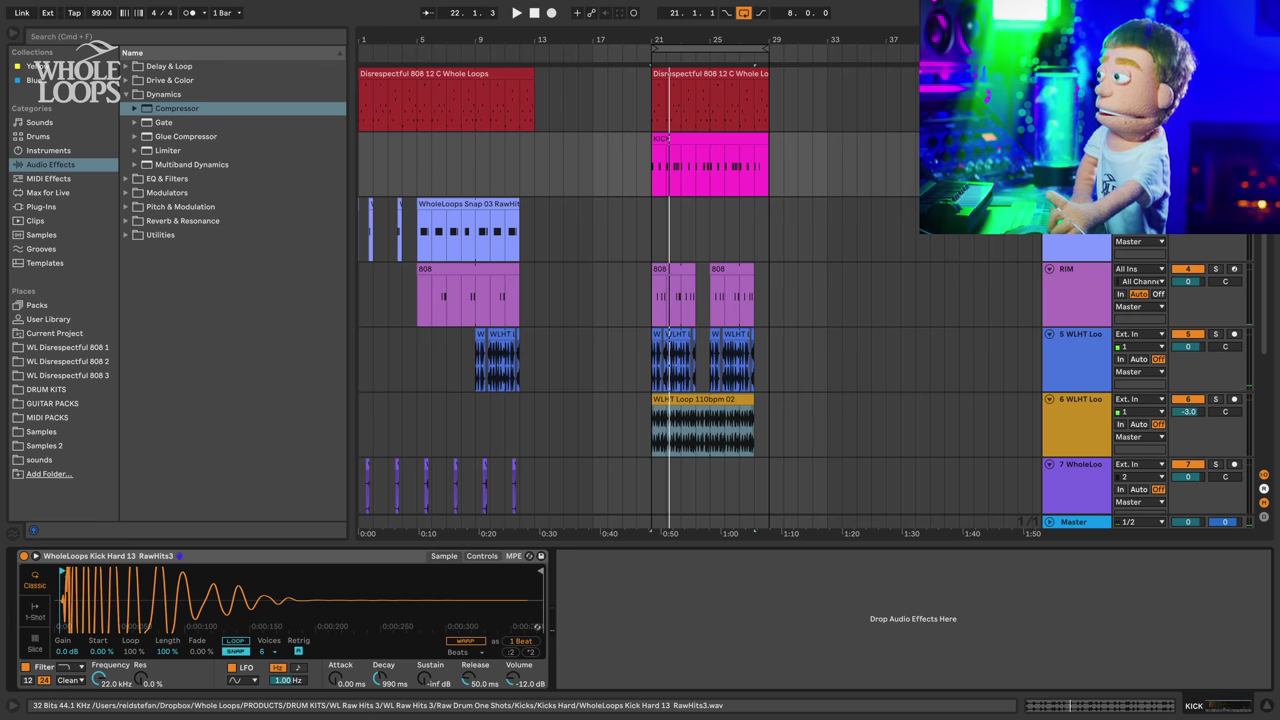
pyautogui.press('space')
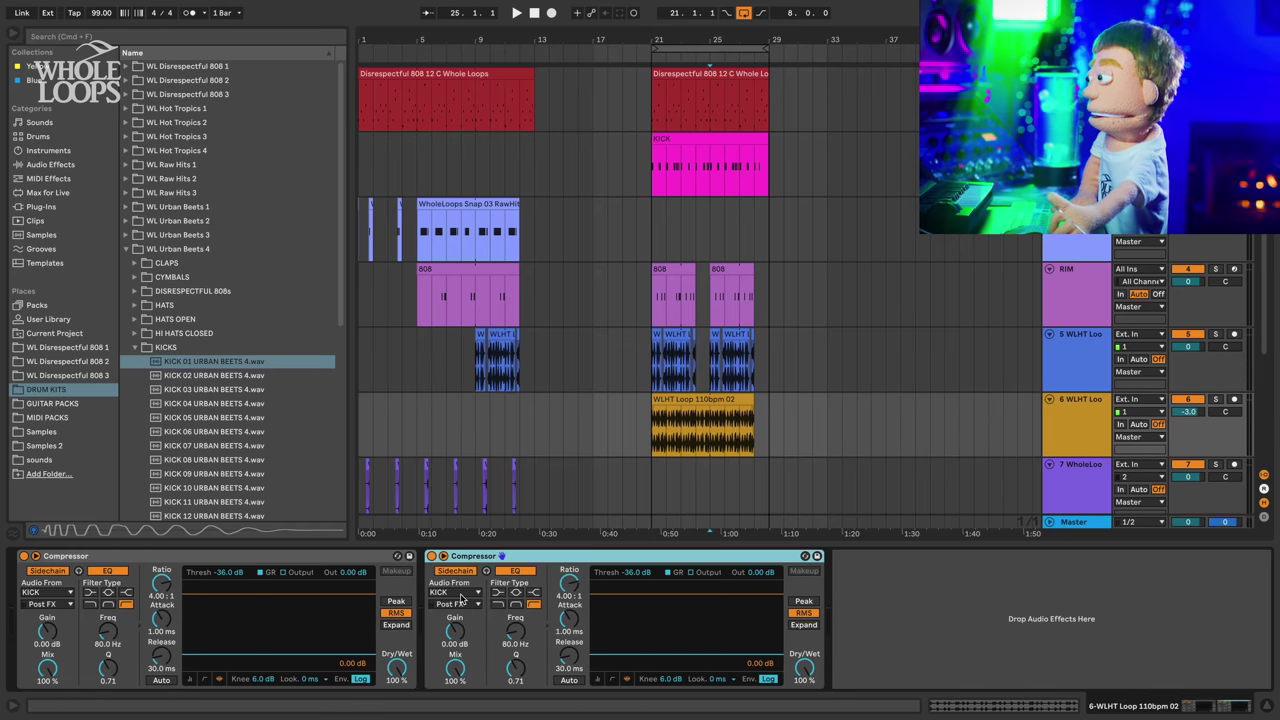
# - Sidechain the second Compressor on the WLHT Loop 110bpm 02 track from the RIM track and play the section
pyautogui.click(455, 592)
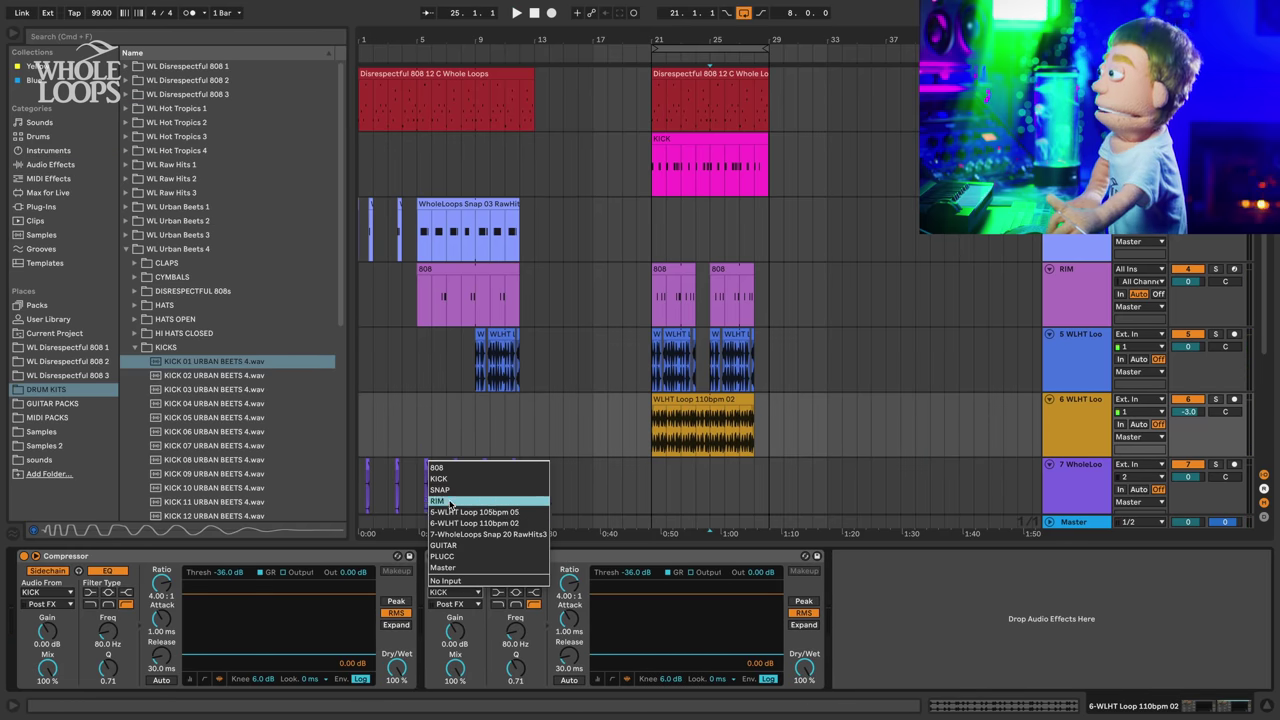
pyautogui.click(450, 502)
pyautogui.press('space')
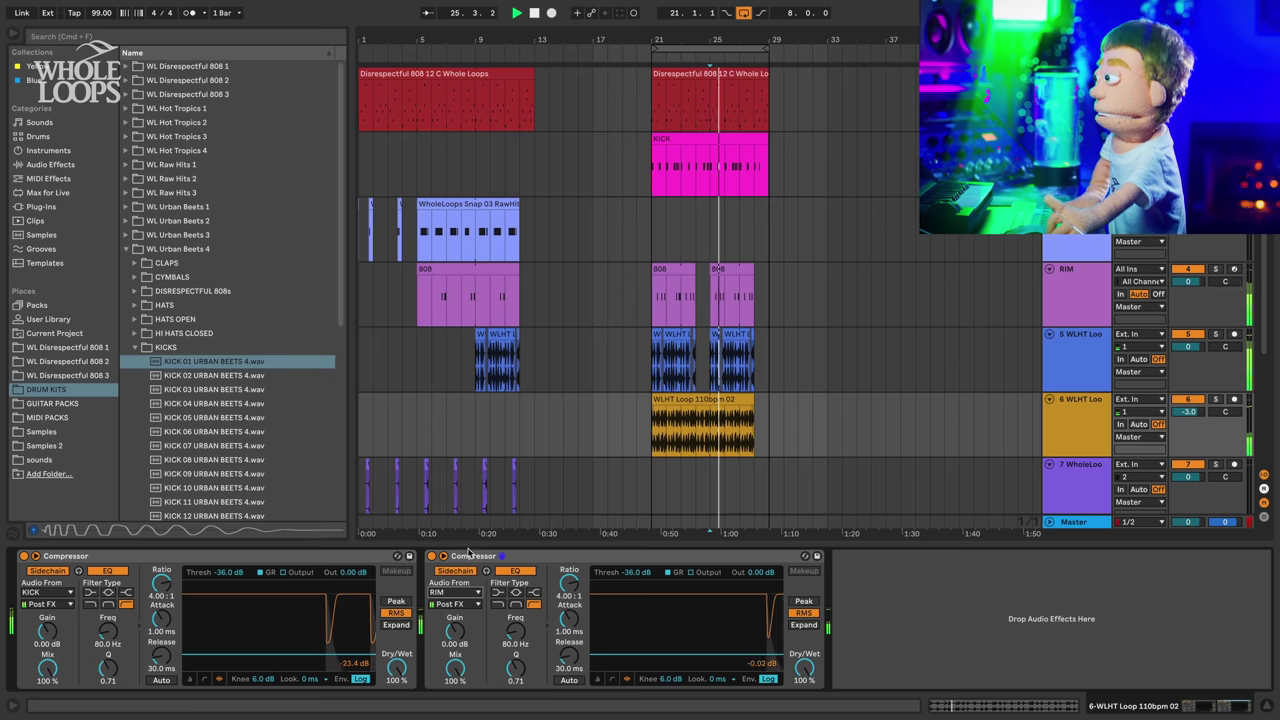
# - Copy both sidechain Compressors to the end of the 808 track's device chain and play the section
pyautogui.click(468, 558)
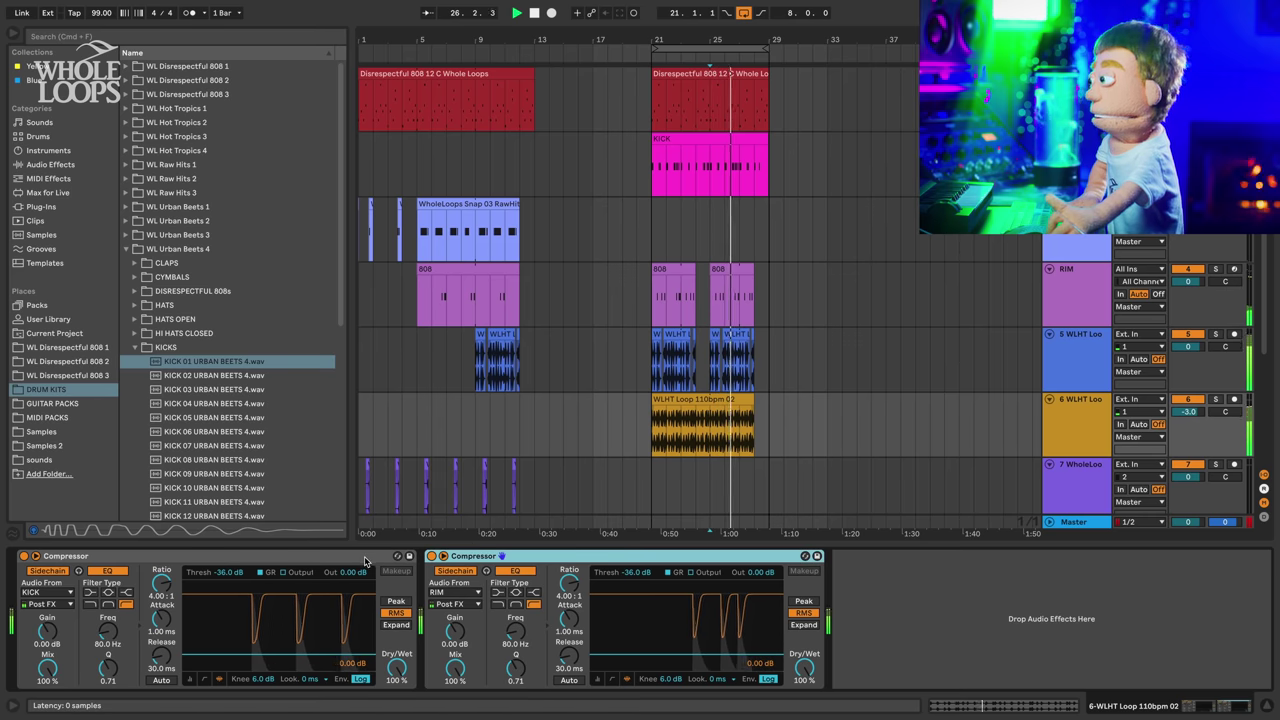
pyautogui.click(622, 125)
pyautogui.press('space')
pyautogui.click(842, 598)
pyautogui.press('super+v')
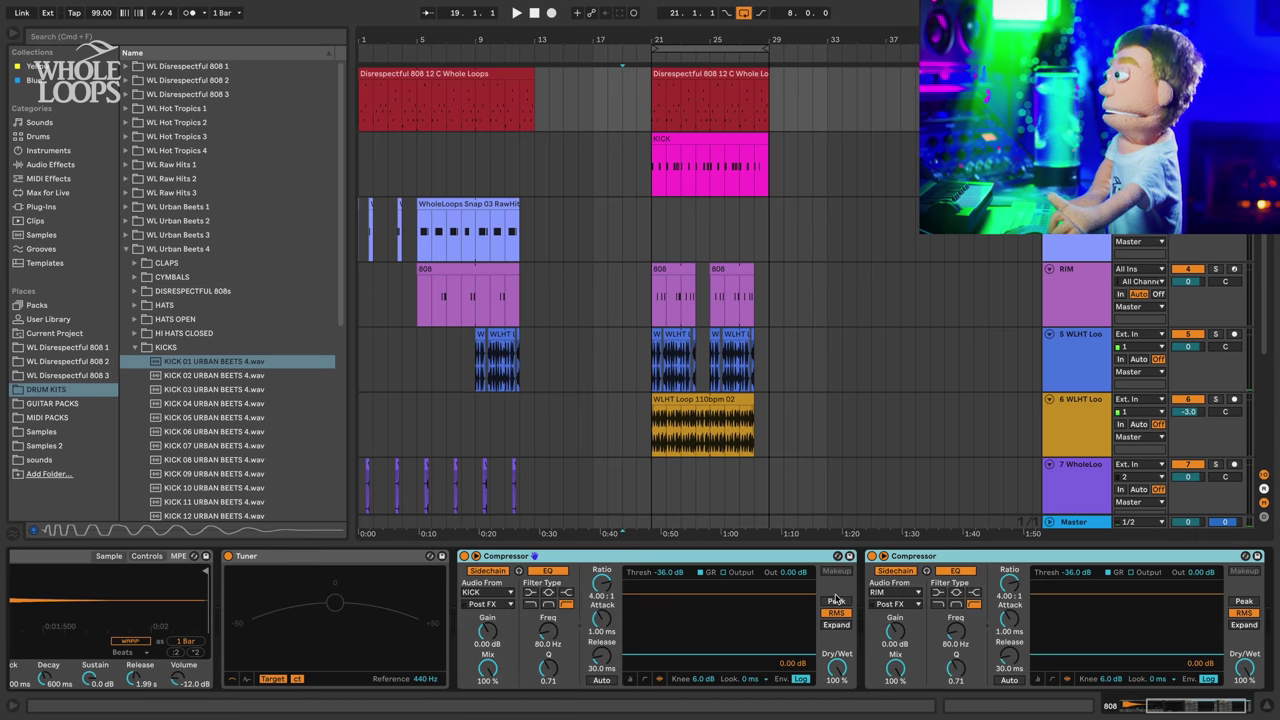
pyautogui.press('space')
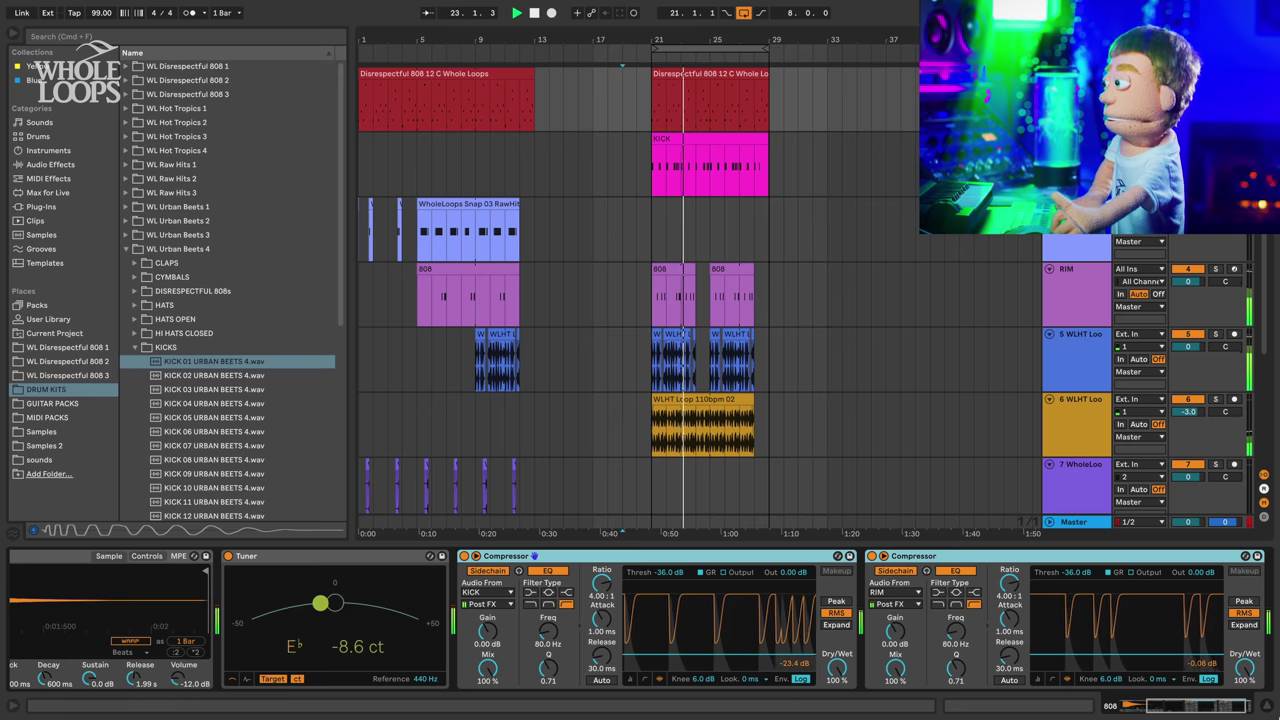
# - Return to the full arrangement and set the project tempo to 102 BPM
pyautogui.click(1265, 704)
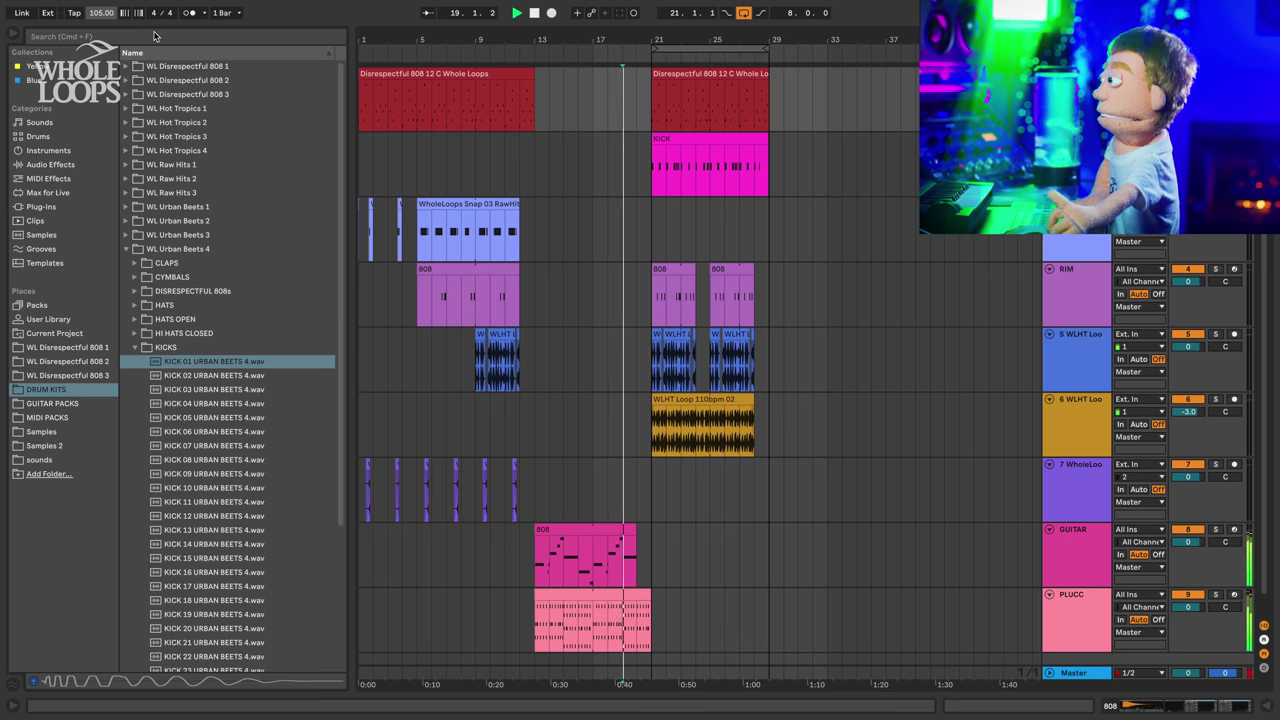
pyautogui.click(187, 13)
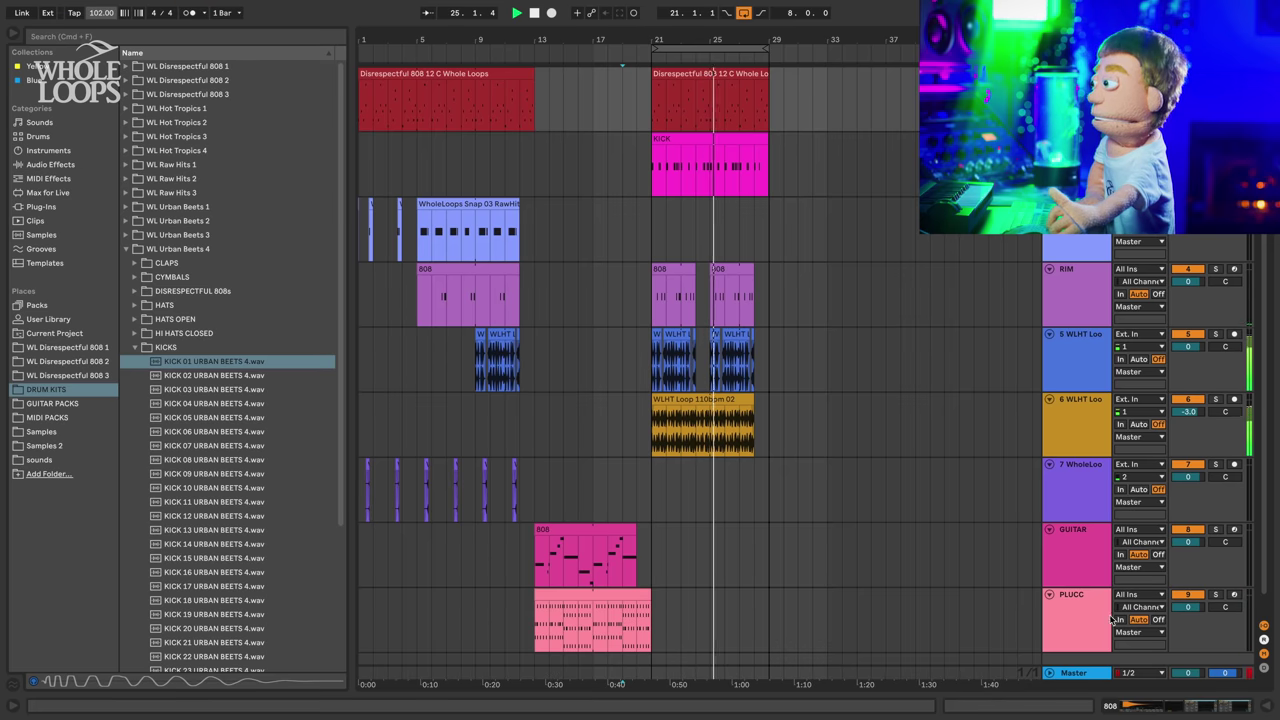
# - Paste the KICK and RIM sidechain Compressors after the Auto Filter on the WLHT Loop 105bpm 05 track
pyautogui.click(790, 370)
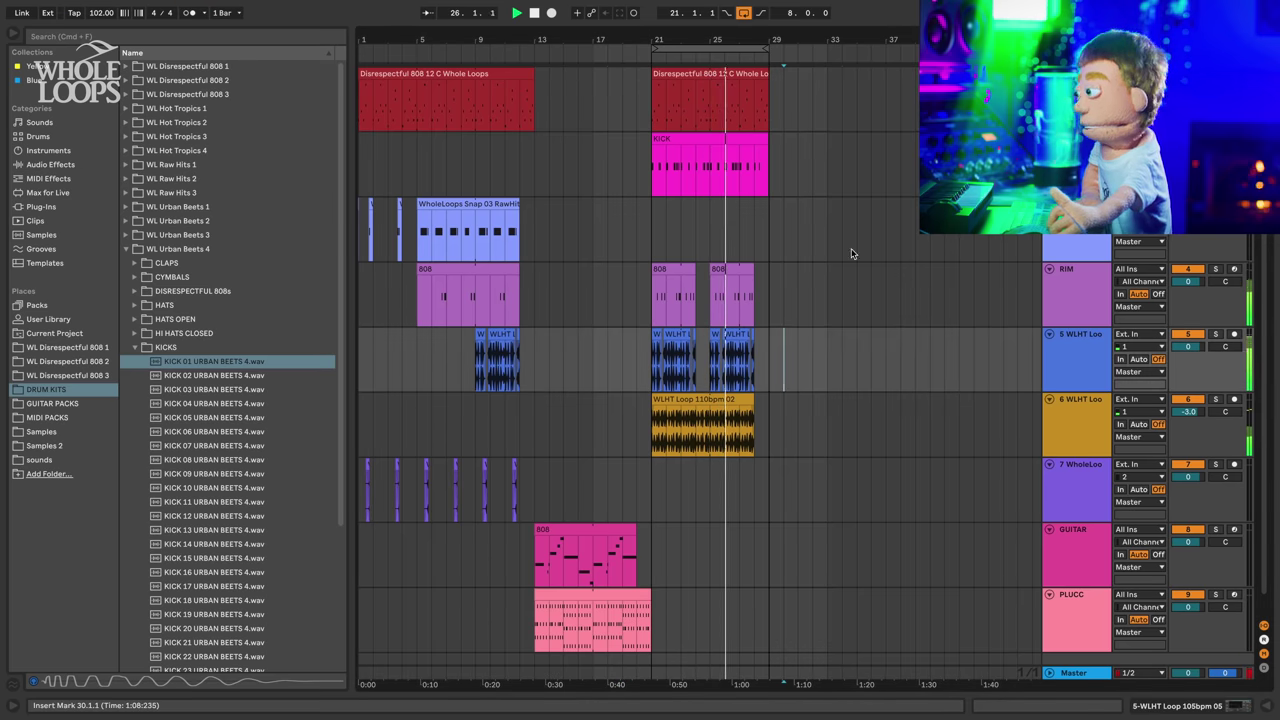
pyautogui.click(765, 121)
pyautogui.click(1142, 704)
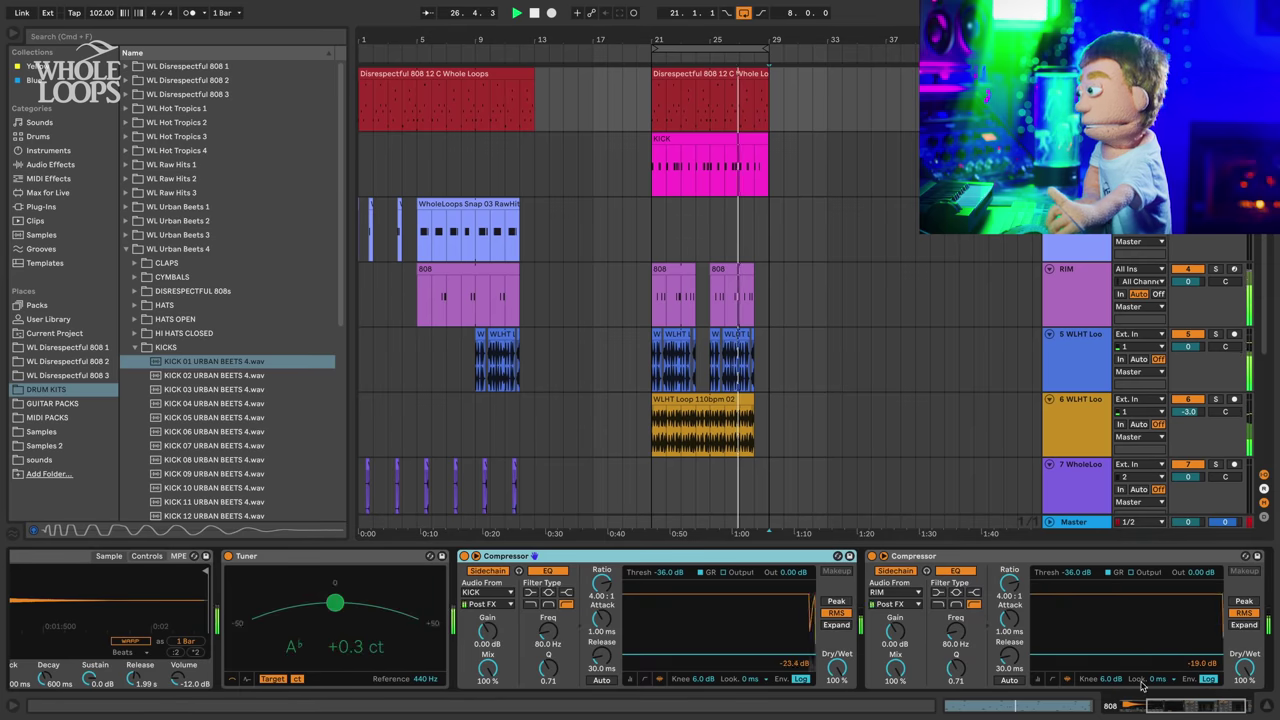
pyautogui.press('space')
pyautogui.click(783, 300)
pyautogui.click(776, 358)
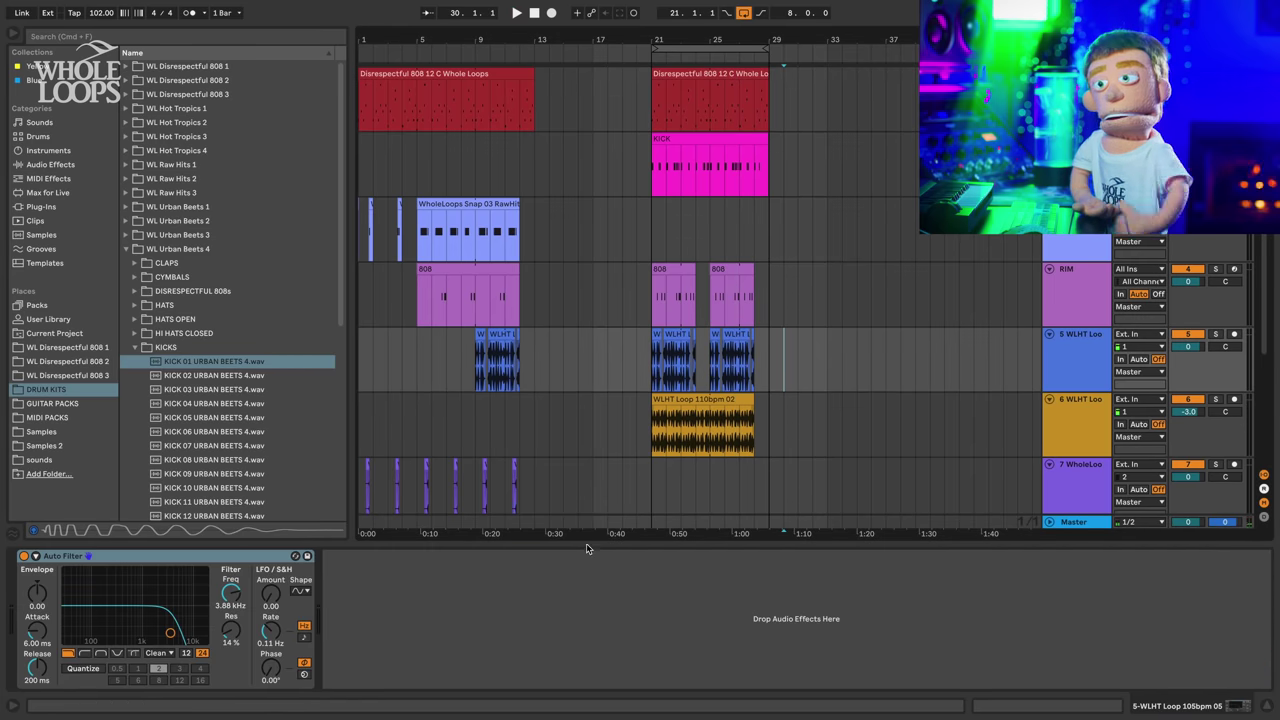
pyautogui.rightClick(568, 568)
pyautogui.click(597, 580)
pyautogui.click(653, 361)
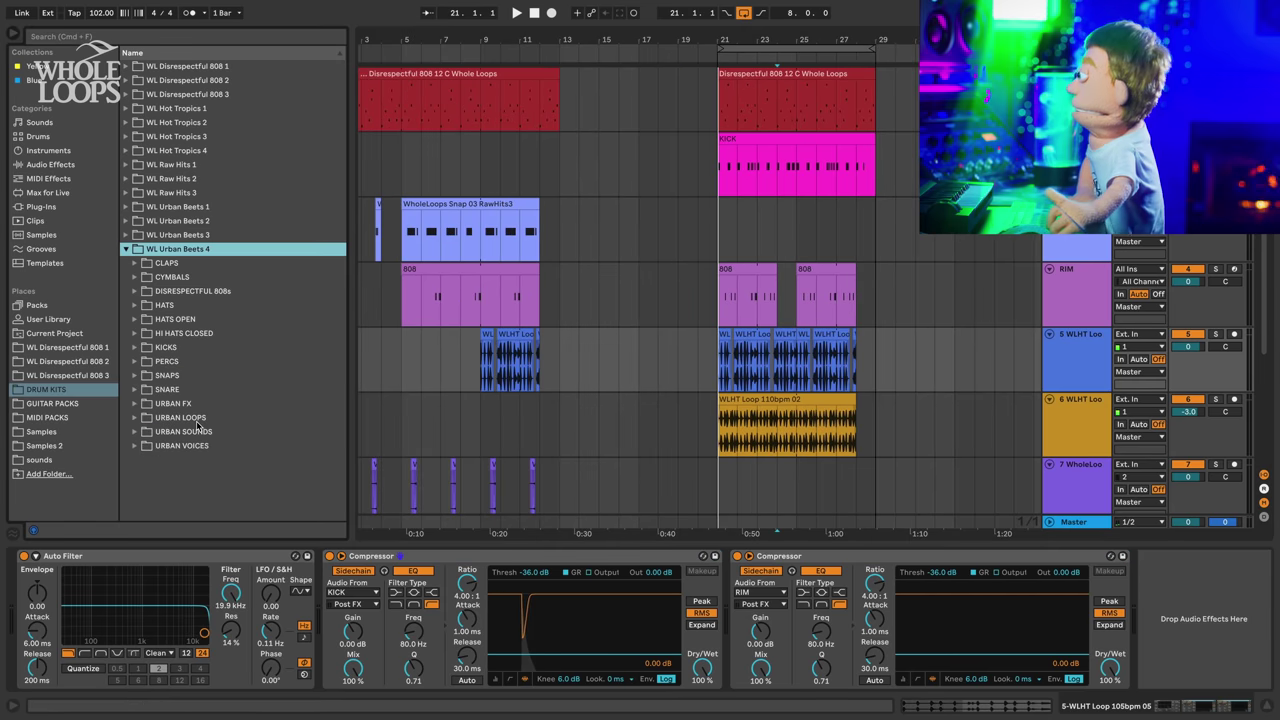
# - Audition loops in the URBAN LOOPS folder of WL Urban Beets 4 and place LOOP 13 128 URBAN BEETS 4 on a new track at bar 21
pyautogui.click(196, 421)
pyautogui.press('Right')
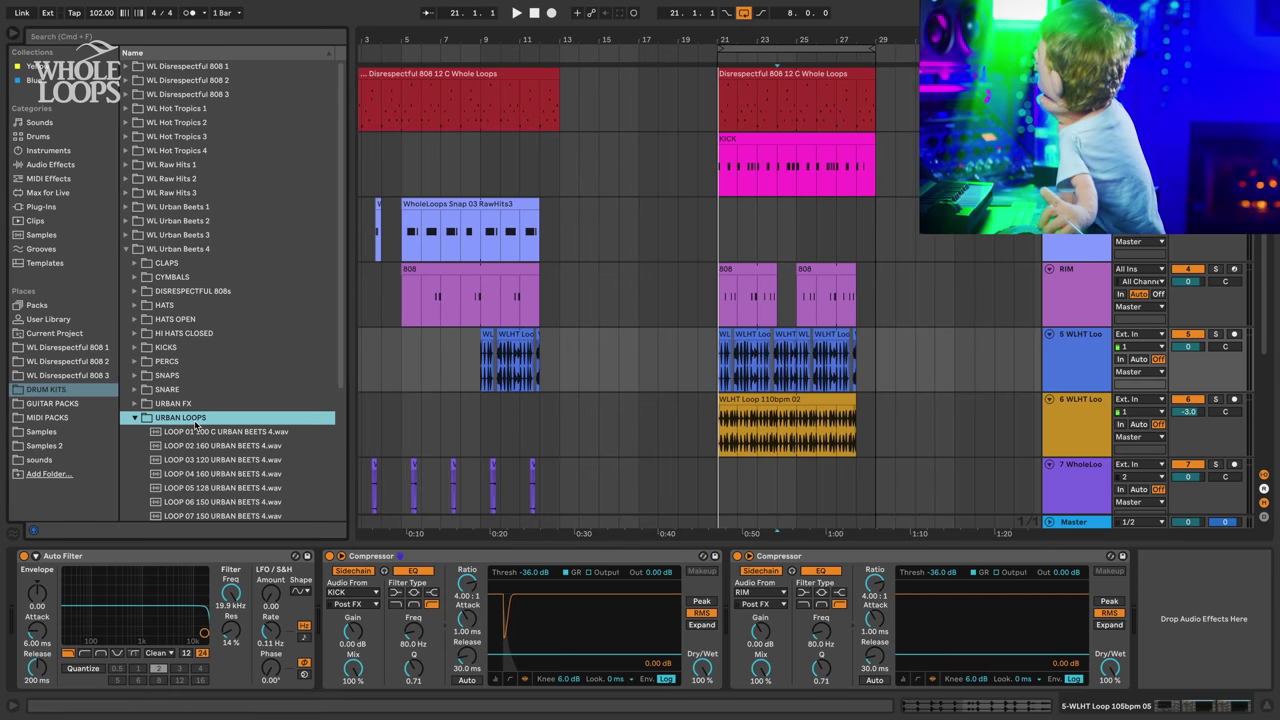
pyautogui.press('Down')
pyautogui.press('Down')
pyautogui.scroll(-1, 195, 424)
pyautogui.press('Up')
pyautogui.press('Down')
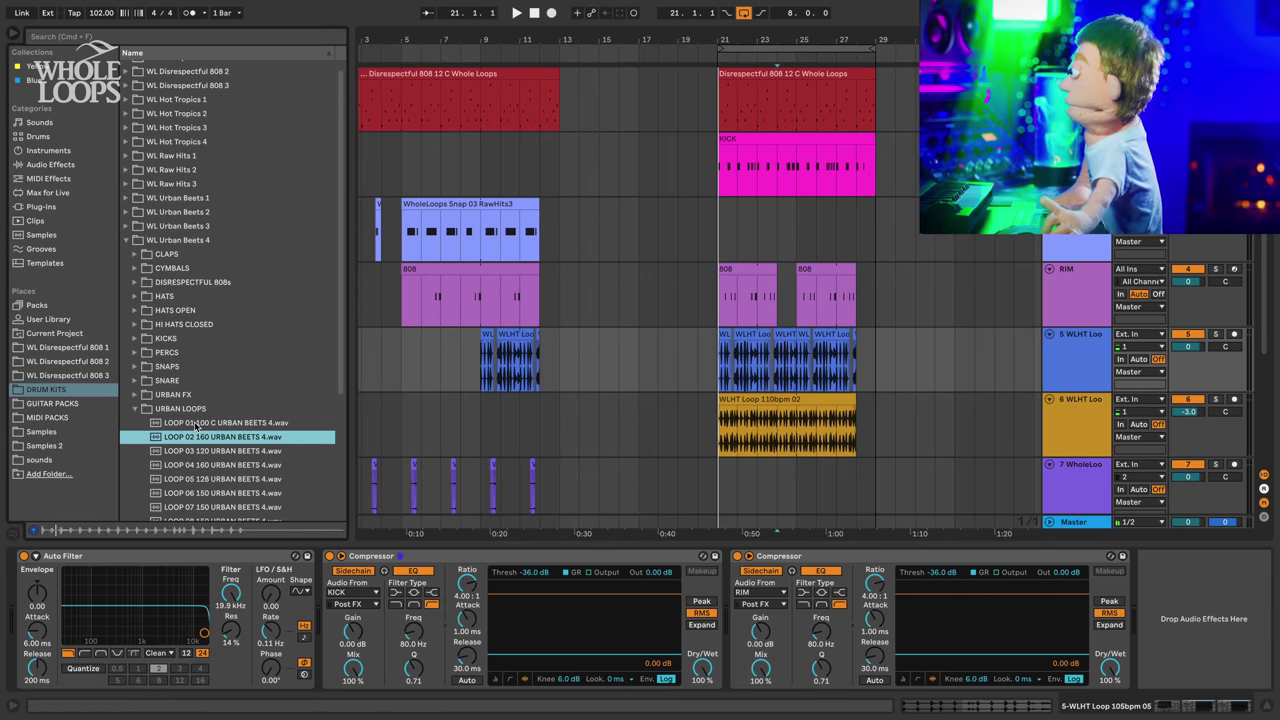
pyautogui.press('Down')
pyautogui.scroll(-3, 196, 425)
pyautogui.click(199, 428)
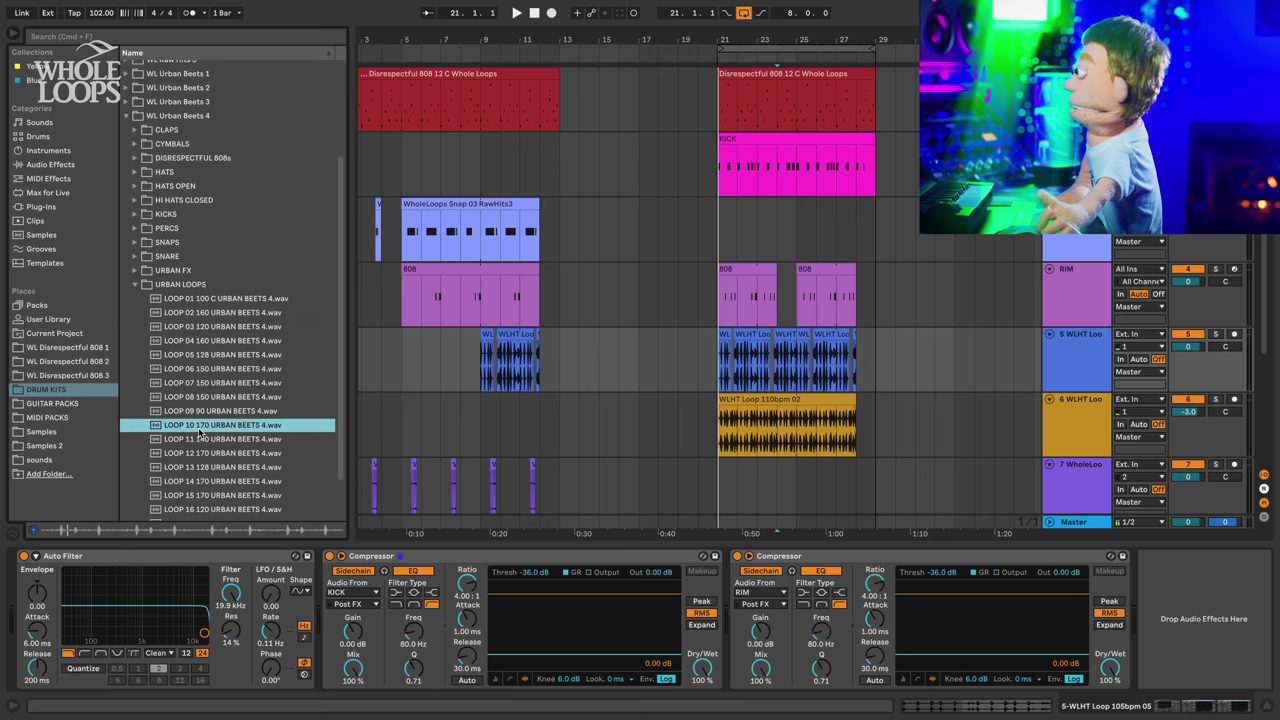
pyautogui.click(215, 482)
pyautogui.click(250, 468)
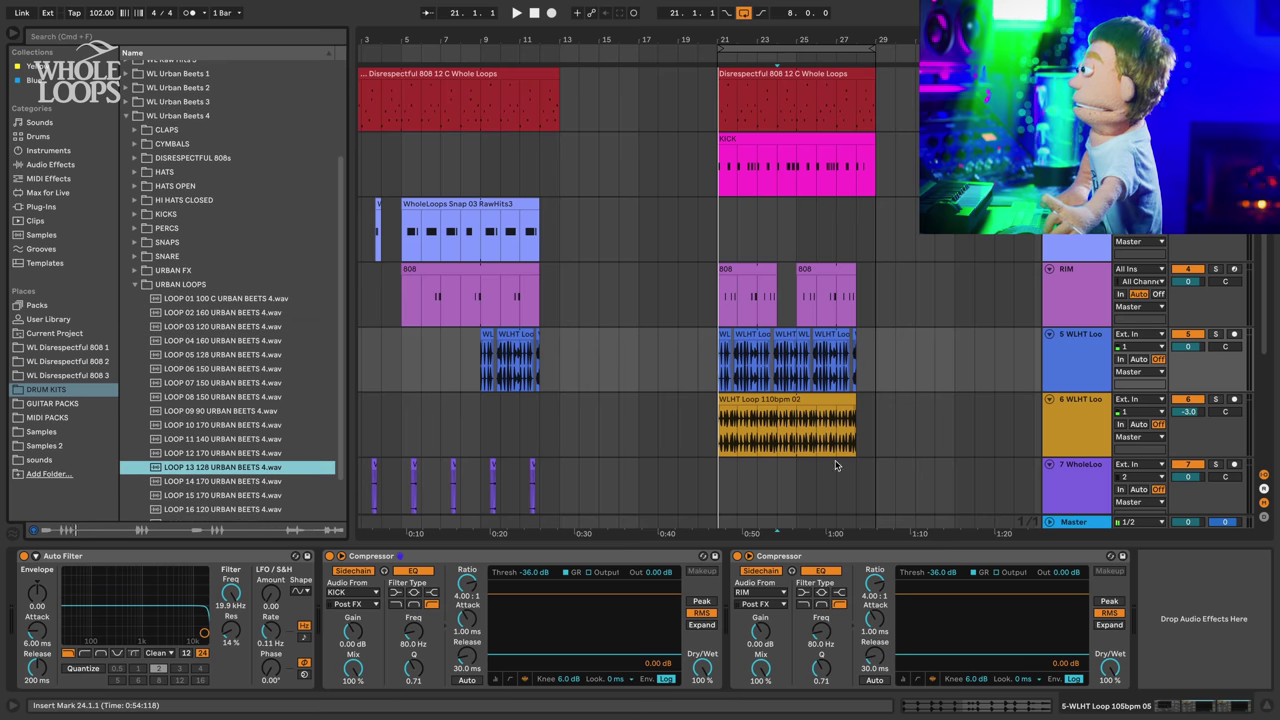
pyautogui.press('Return')
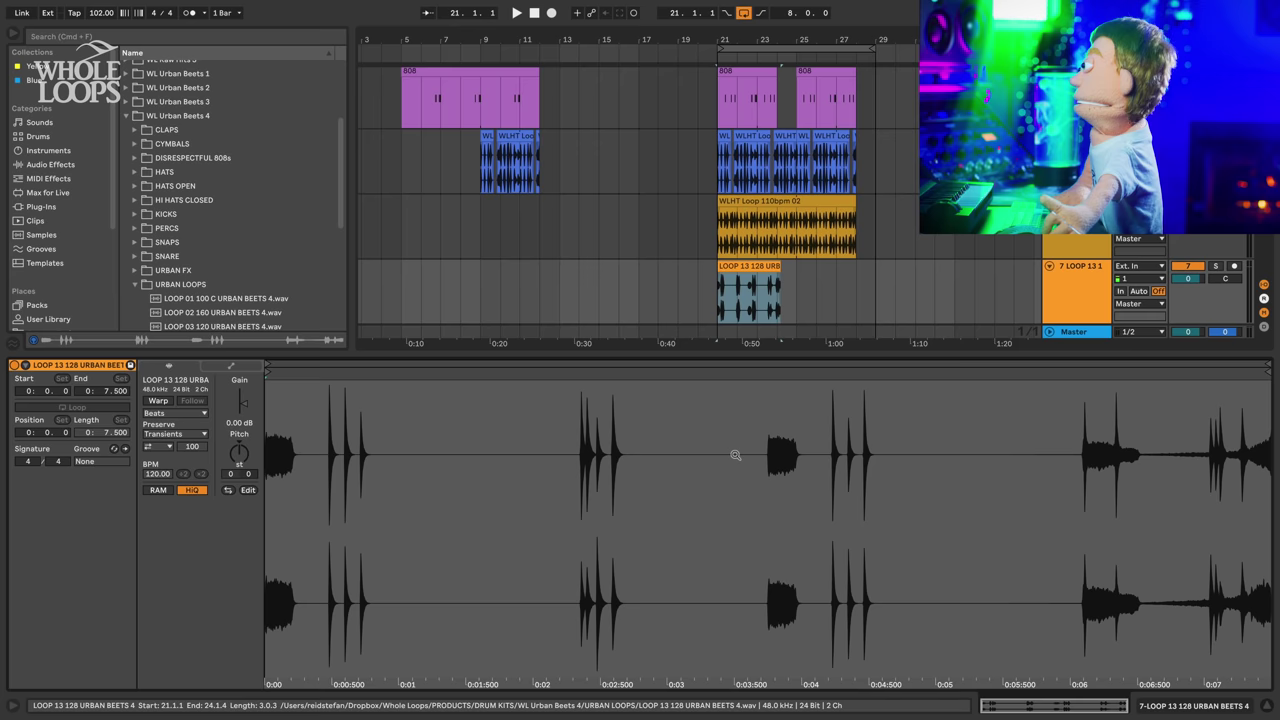
# - Warp the LOOP 13 128 URBAN BEETS 4 clip and set its tempo to 128 BPM
pyautogui.click(158, 401)
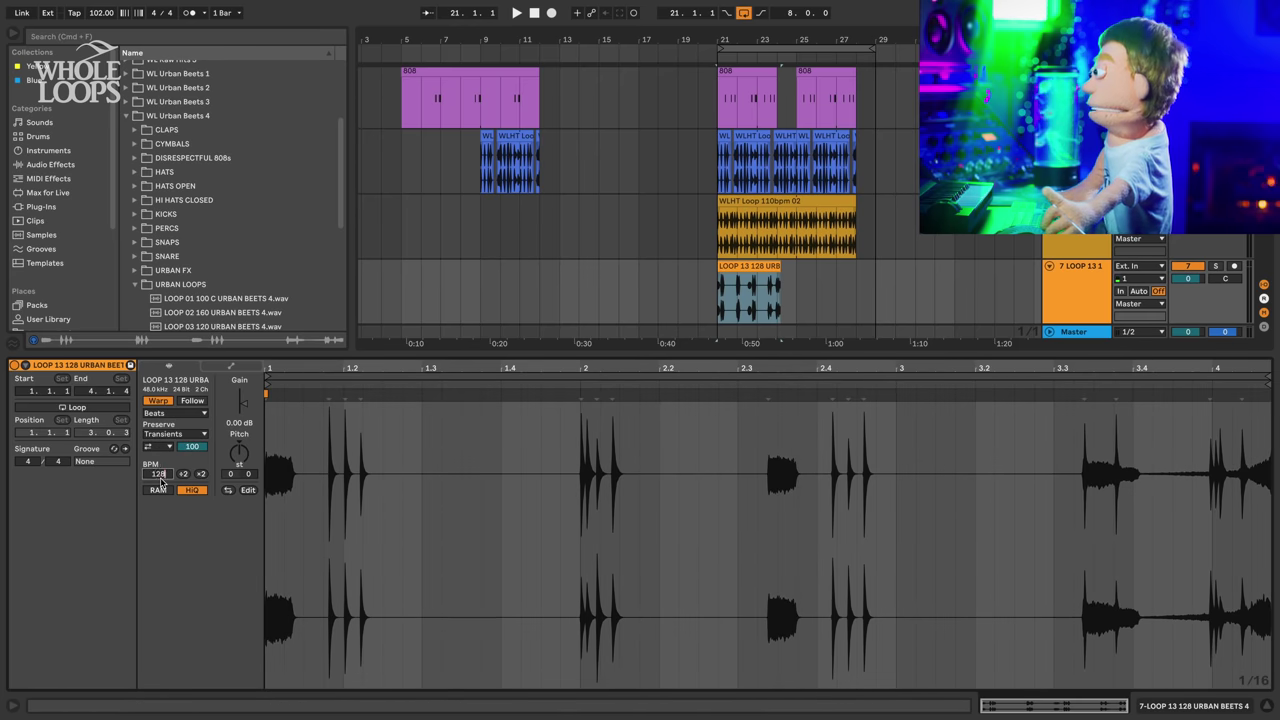
pyautogui.press('Return')
pyautogui.press('space')
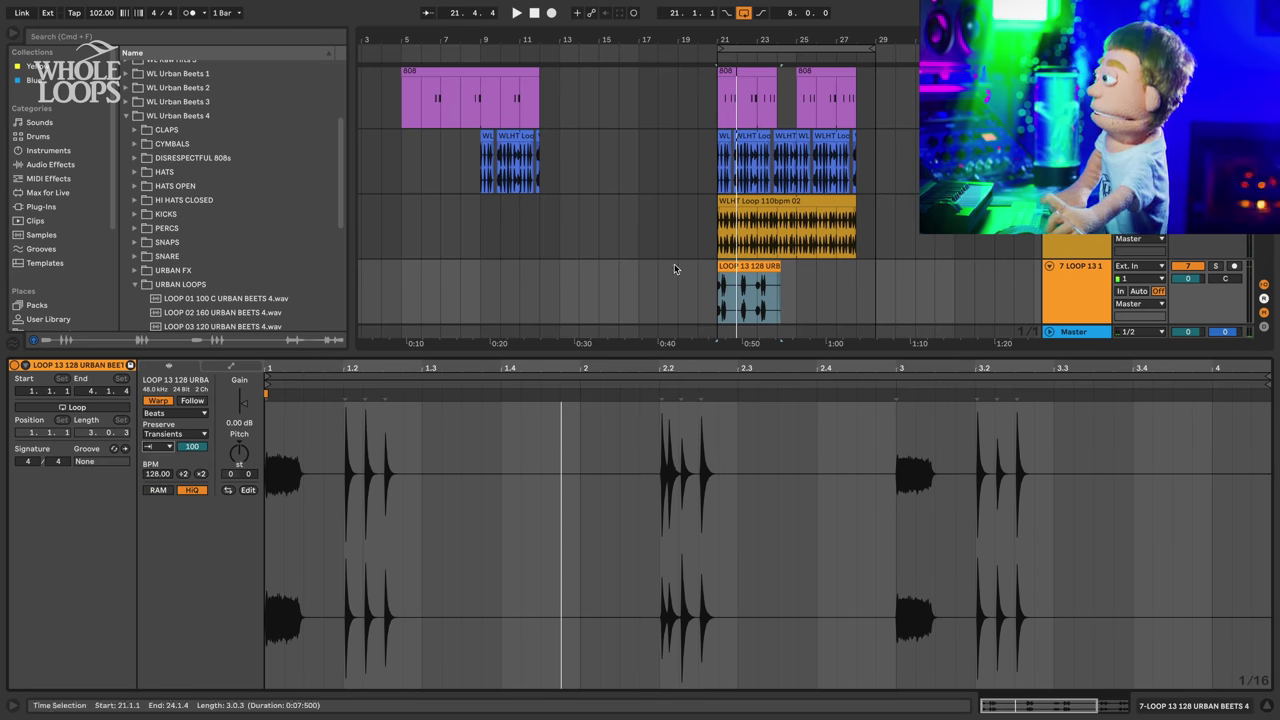
# - Loop the LOOP 13 128 URBAN BEETS 4 clip over four bars and extend it to bar 28
pyautogui.moveTo(923, 365); pyautogui.dragTo(923, 335)
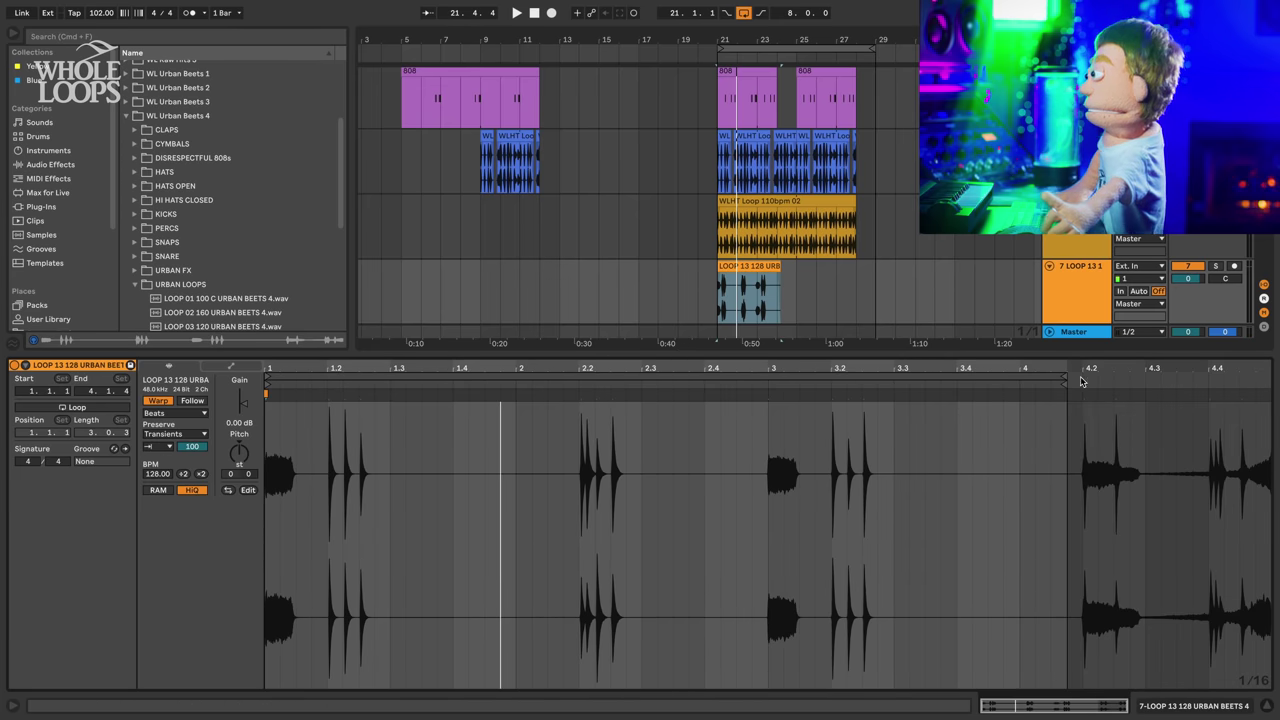
pyautogui.moveTo(1061, 374); pyautogui.dragTo(1269, 376)
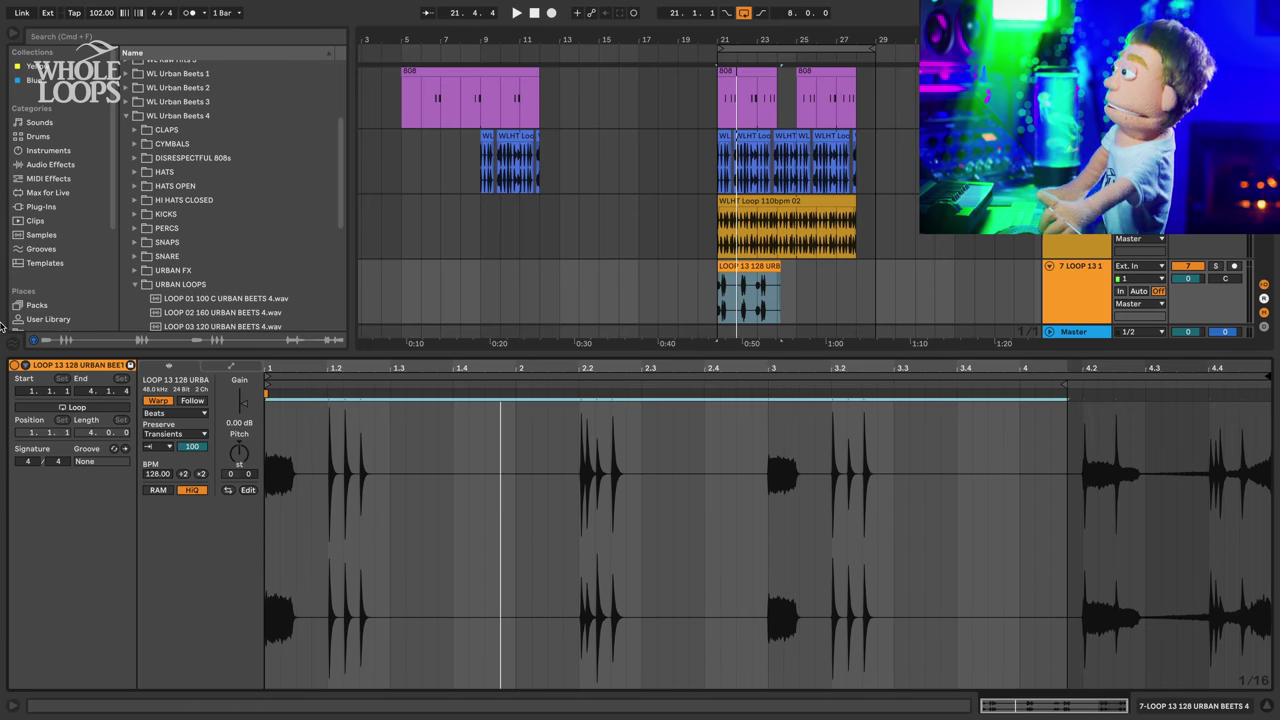
pyautogui.click(80, 408)
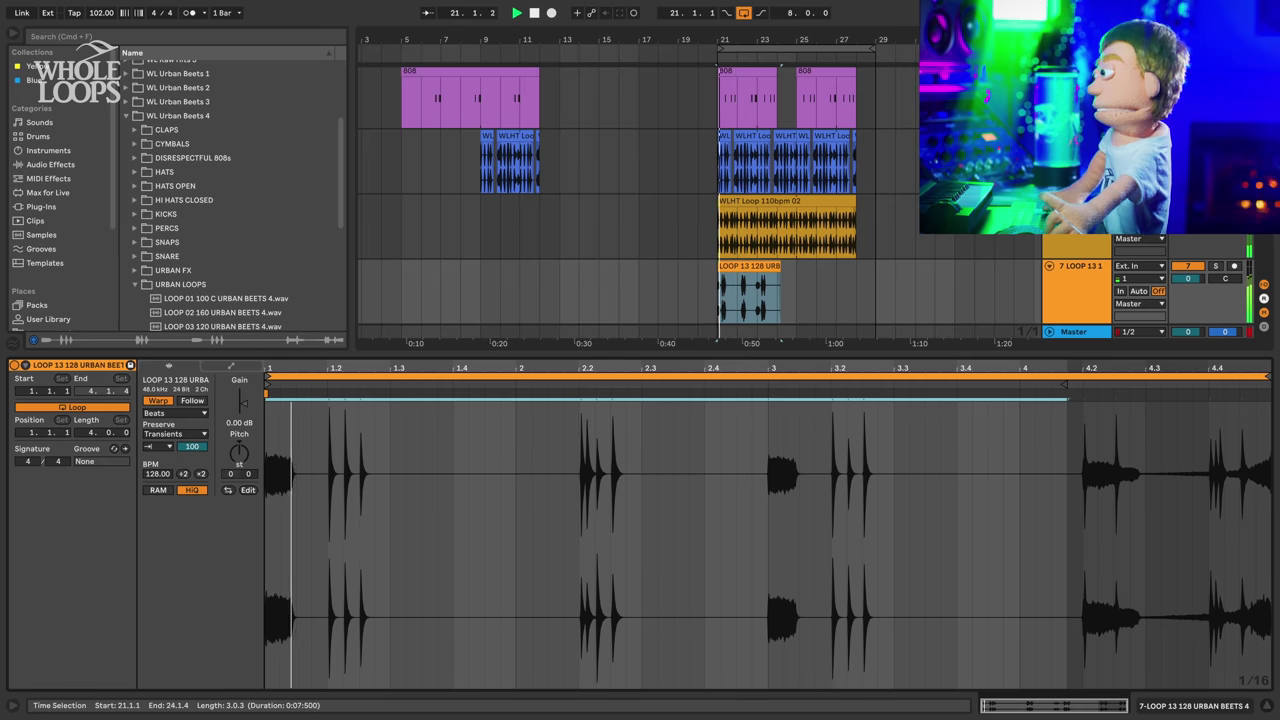
pyautogui.moveTo(780, 265); pyautogui.dragTo(857, 258)
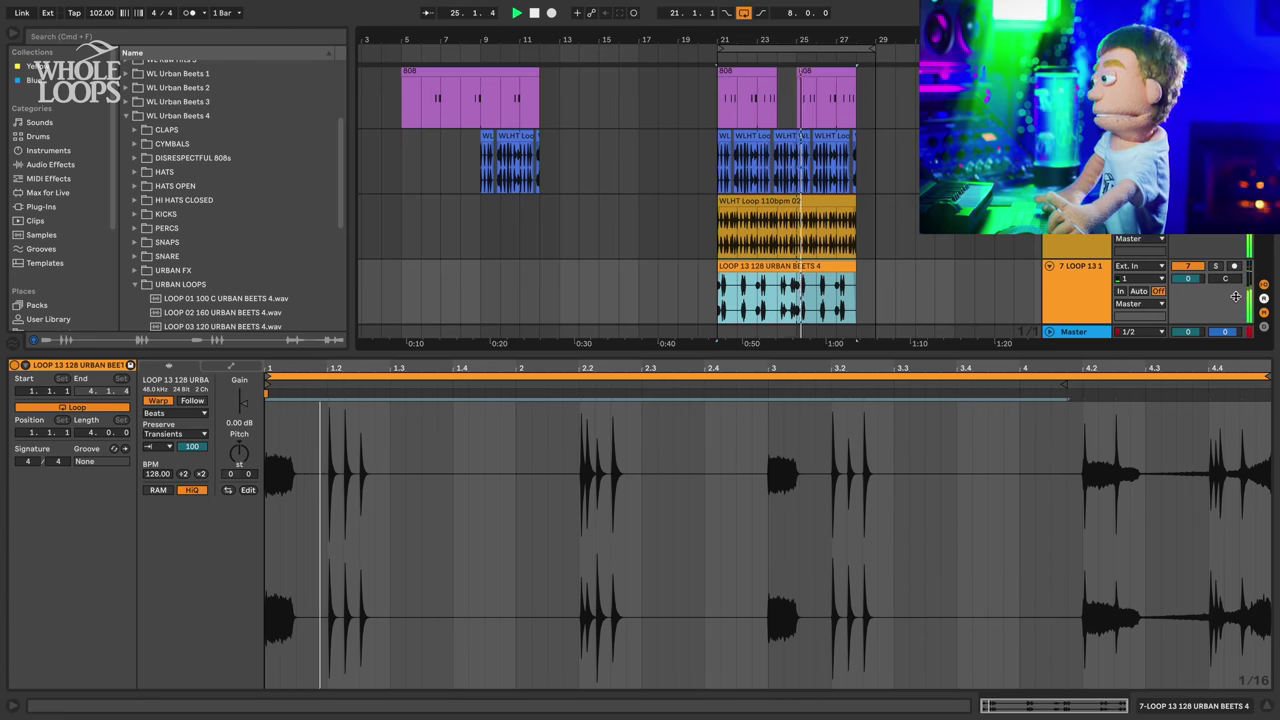
# - Lower the LOOP 13 track's volume to -6.2 dB and return to the full arrangement
pyautogui.moveTo(1188, 279); pyautogui.dragTo(1187, 302)
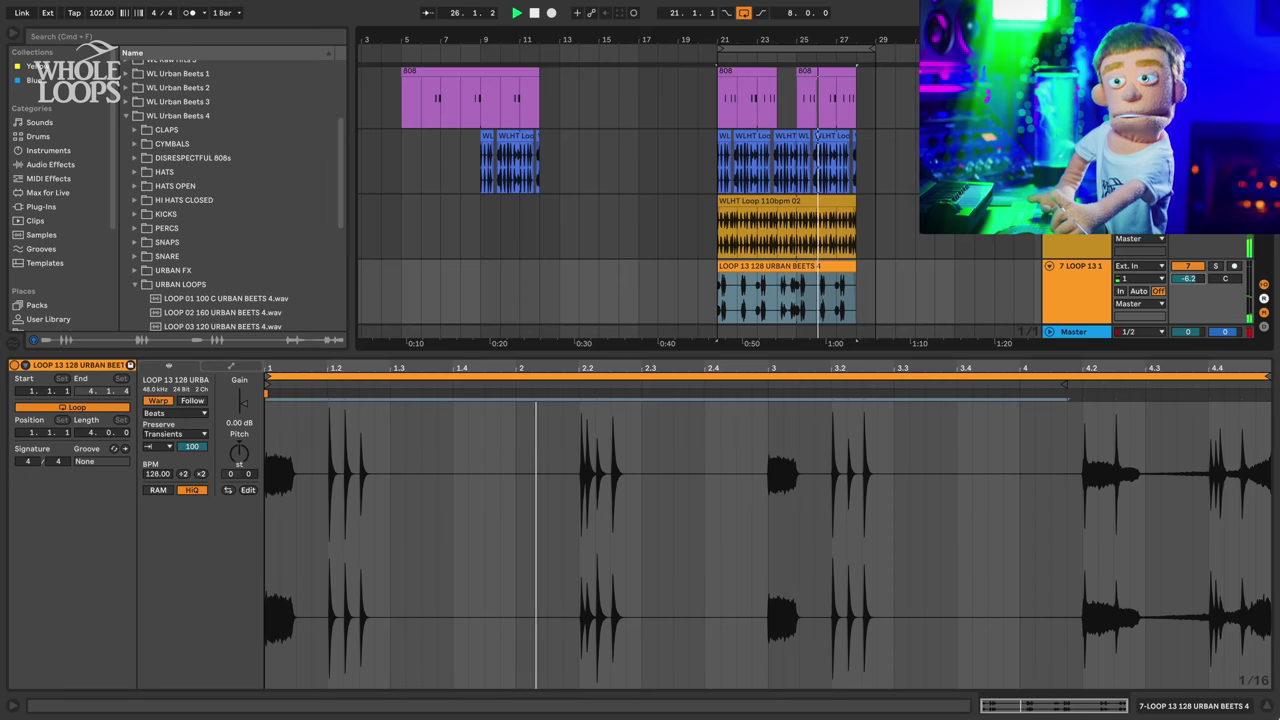
pyautogui.click(1271, 706)
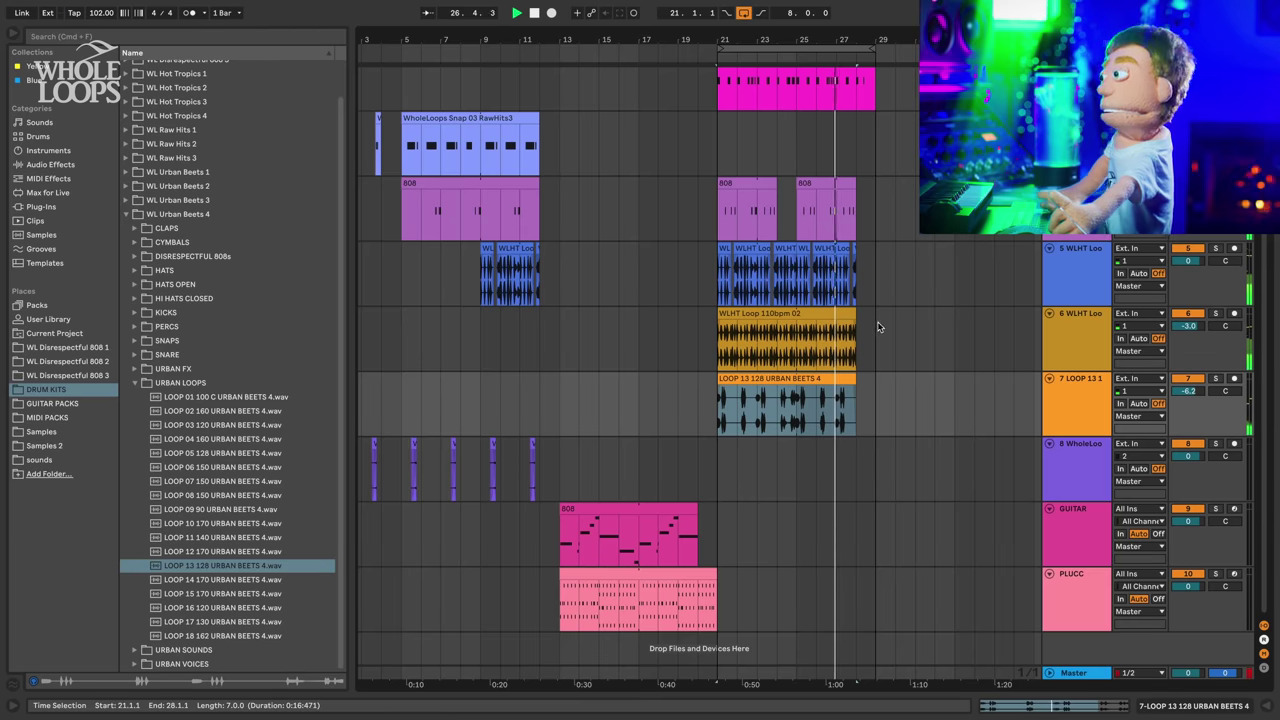
pyautogui.click(878, 327)
pyautogui.click(1218, 710)
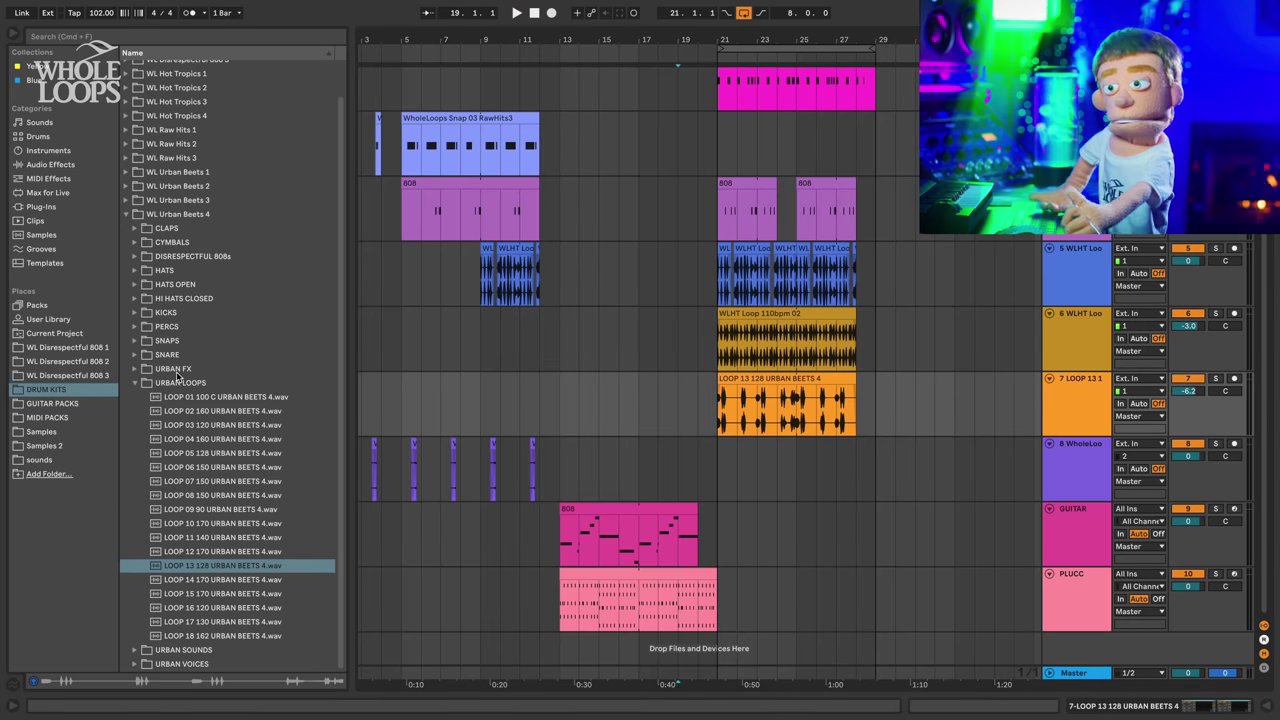
# - Add an audio track and place FX 01 URBAN BEETS 4 from the URBAN FX folder on it at bar 20
pyautogui.click(178, 378)
pyautogui.doubleClick(177, 374)
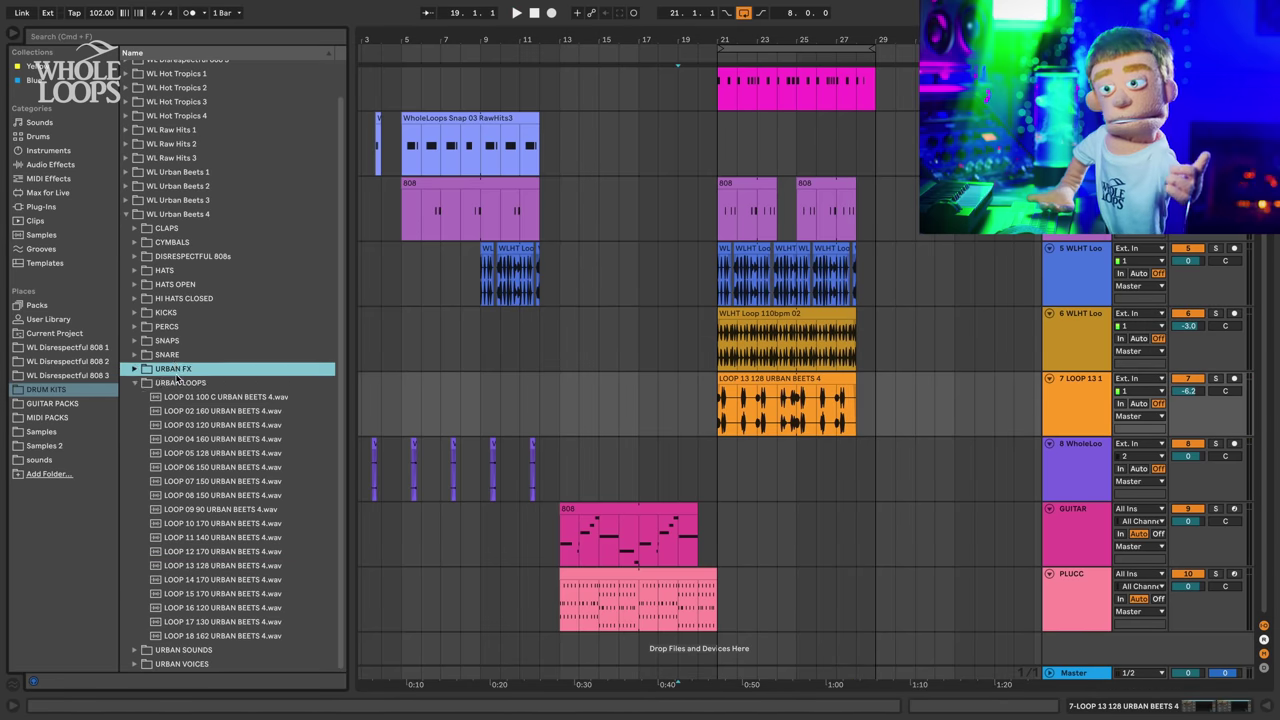
pyautogui.click(212, 411)
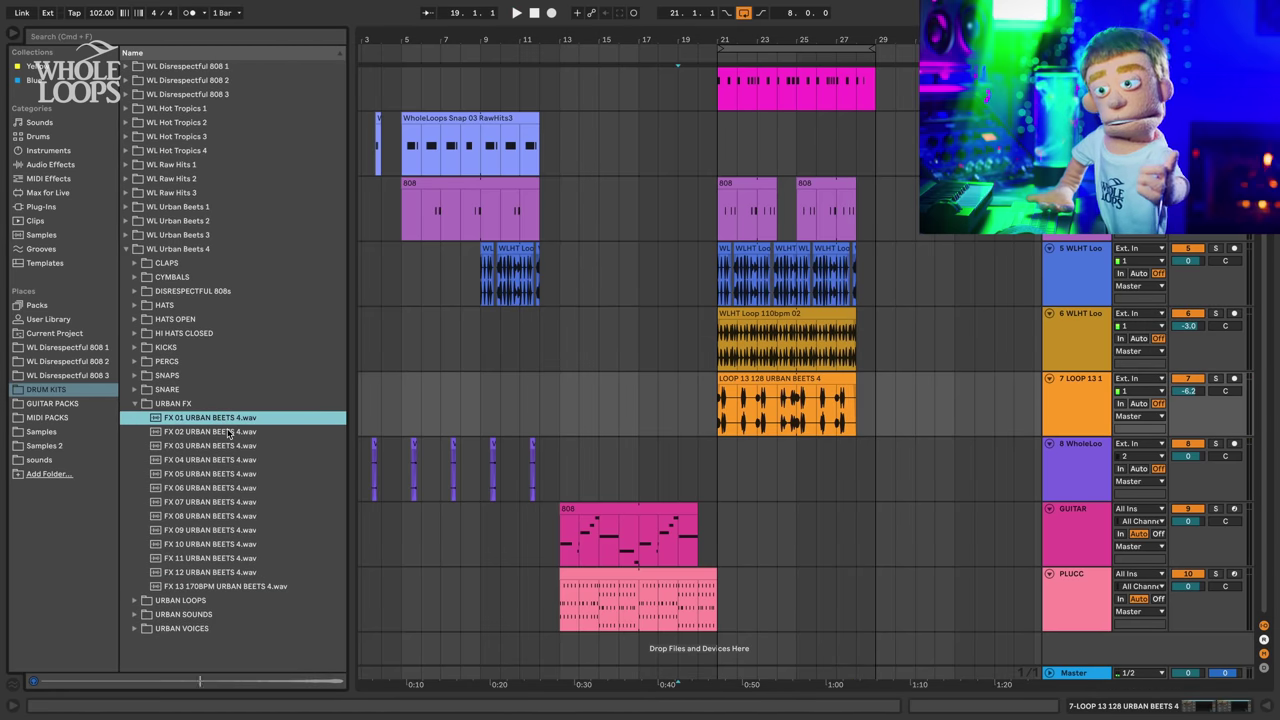
pyautogui.click(1062, 416)
pyautogui.press('super+t')
pyautogui.moveTo(208, 416); pyautogui.dragTo(706, 462)
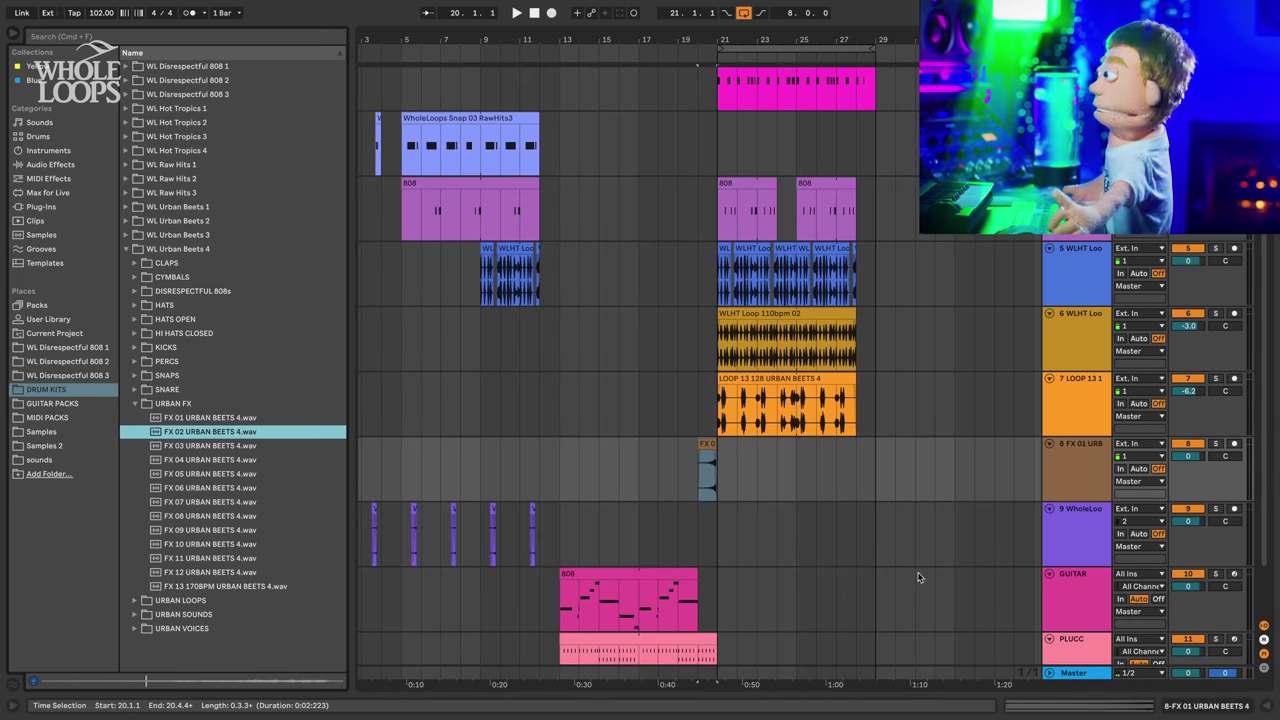
# - Add another audio track and place FX 02 URBAN BEETS 4 on it so that it ends at bar 21
pyautogui.hotkey('ctrl', 't')
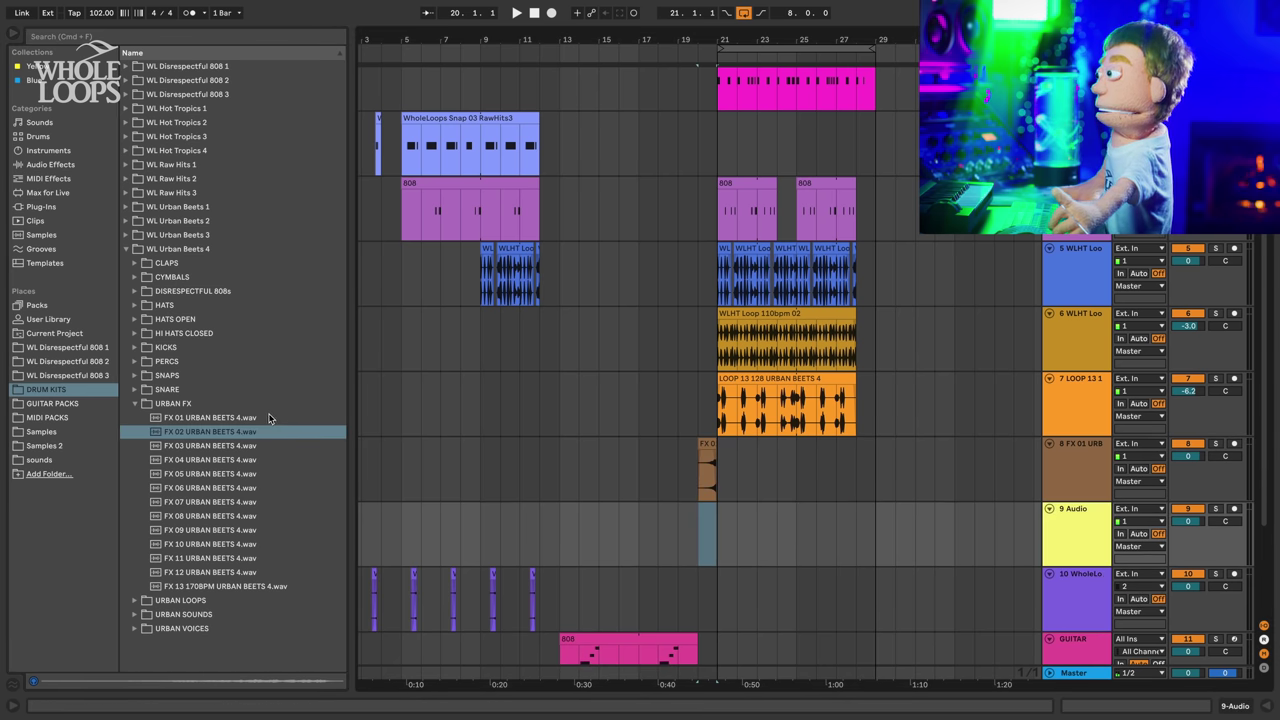
pyautogui.moveTo(235, 433); pyautogui.dragTo(694, 572)
pyautogui.moveTo(694, 572); pyautogui.dragTo(677, 545)
# - Add a third effects track with FX 10 URBAN BEETS 4 at bar 23 and lower its volume to -7.7 dB
pyautogui.press('super+t')
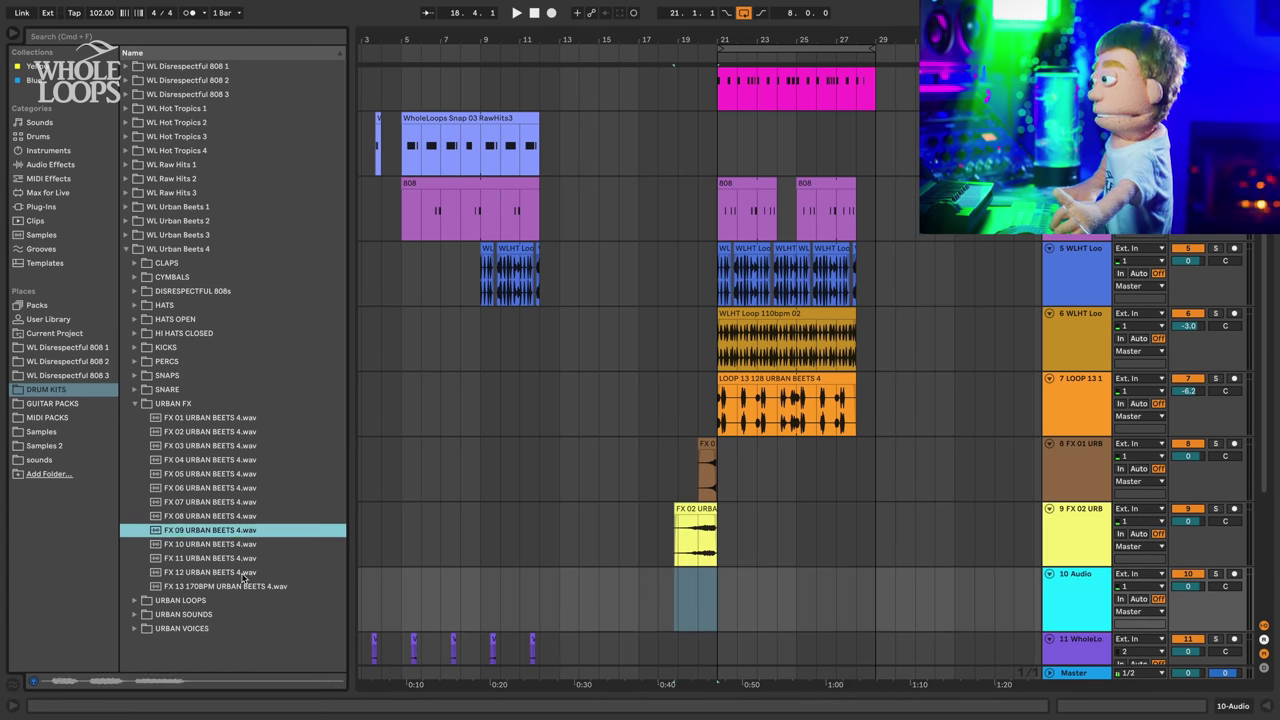
pyautogui.click(233, 545)
pyautogui.moveTo(233, 545)
pyautogui.mouseDown()
pyautogui.moveTo(590, 590)
pyautogui.moveTo(718, 590)
pyautogui.mouseUp()
pyautogui.press('space')
pyautogui.moveTo(1188, 587); pyautogui.dragTo(1188, 612)
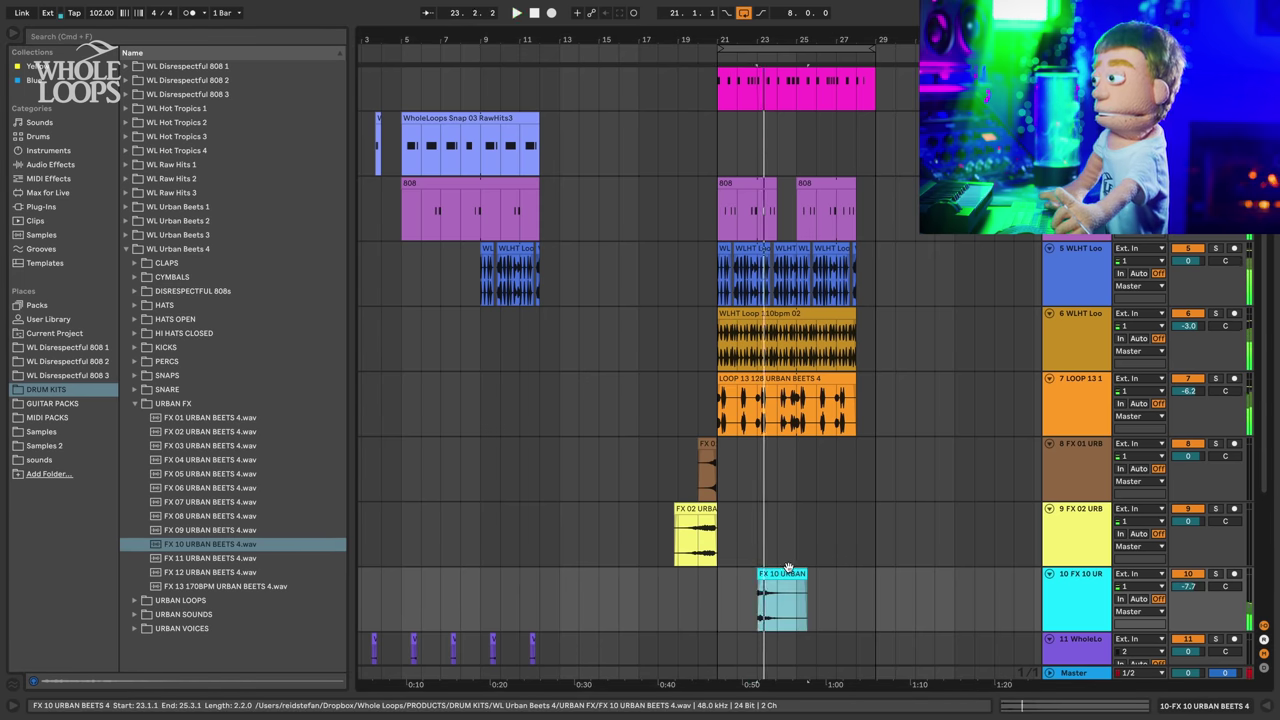
# - Play the arrangement and inspect the waveform of the FX 10 URBAN BEETS 4 clip at bar 23
pyautogui.press('space')
pyautogui.doubleClick(777, 573)
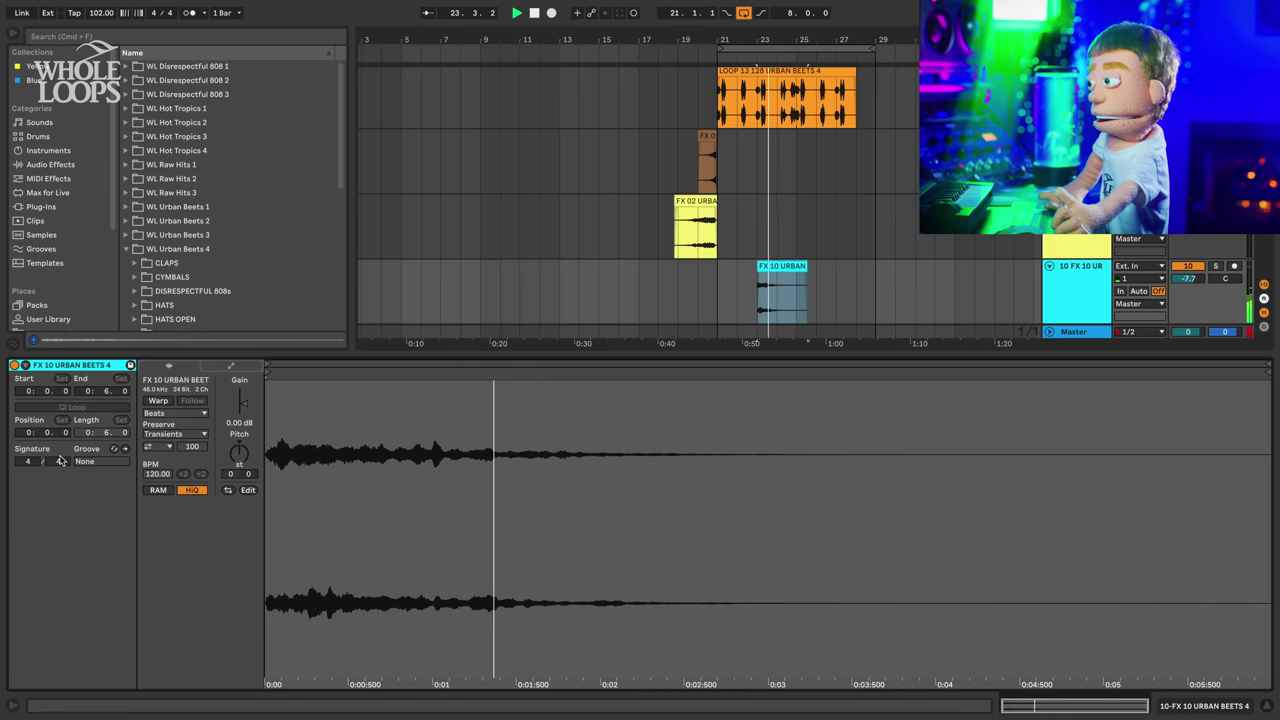
pyautogui.click(1267, 706)
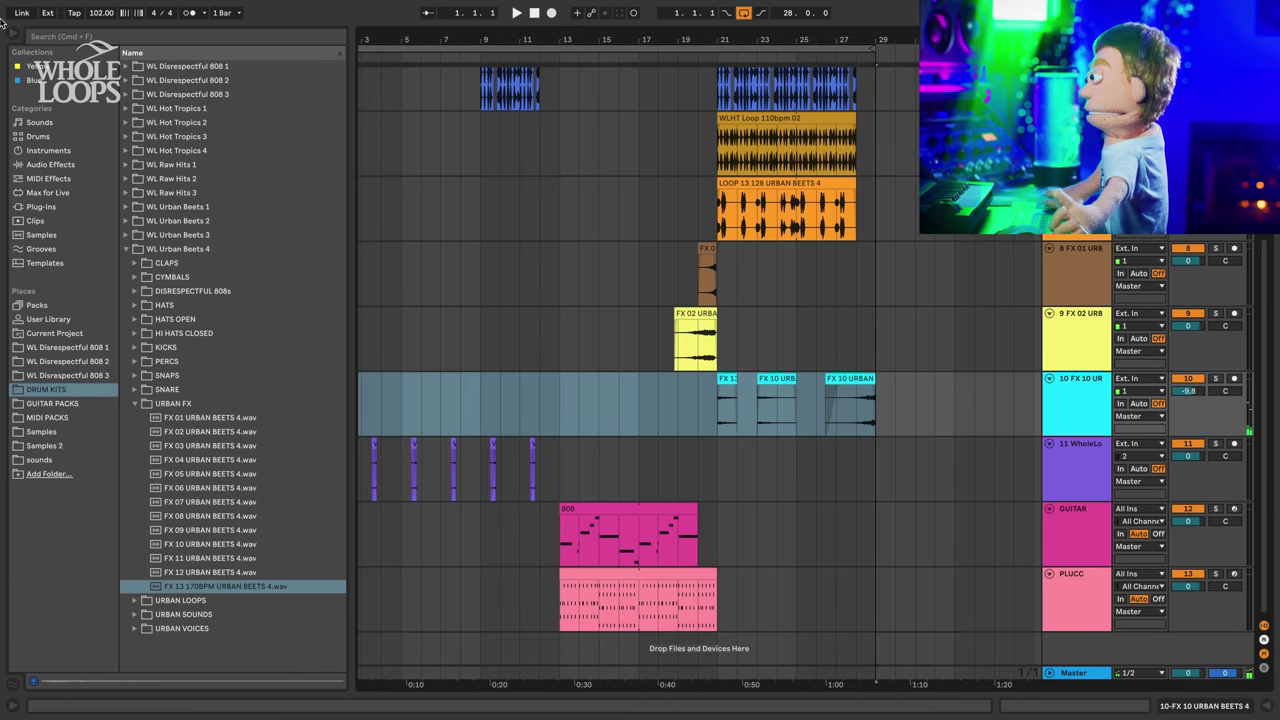
# - Zoom the timeline out to show the whole arrangement and reduce the height of all tracks together
pyautogui.moveTo(414, 40); pyautogui.dragTo(414, 12)
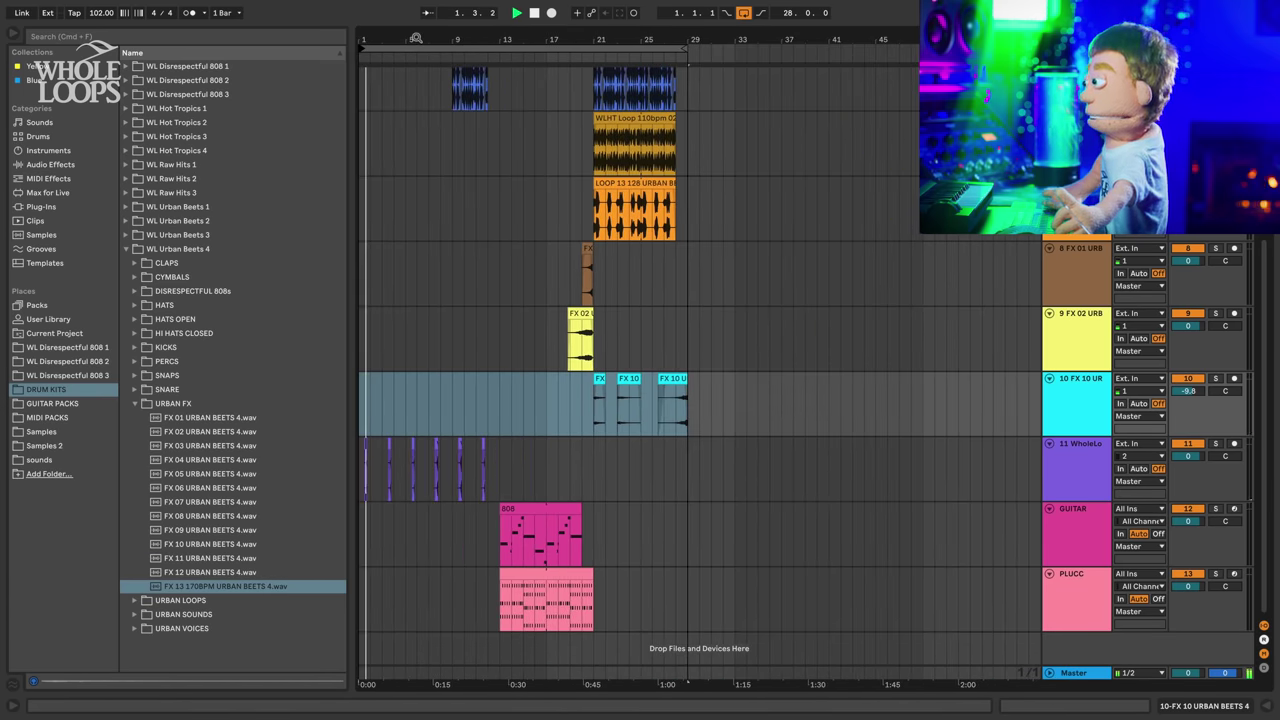
pyautogui.scroll(5, 410, 306)
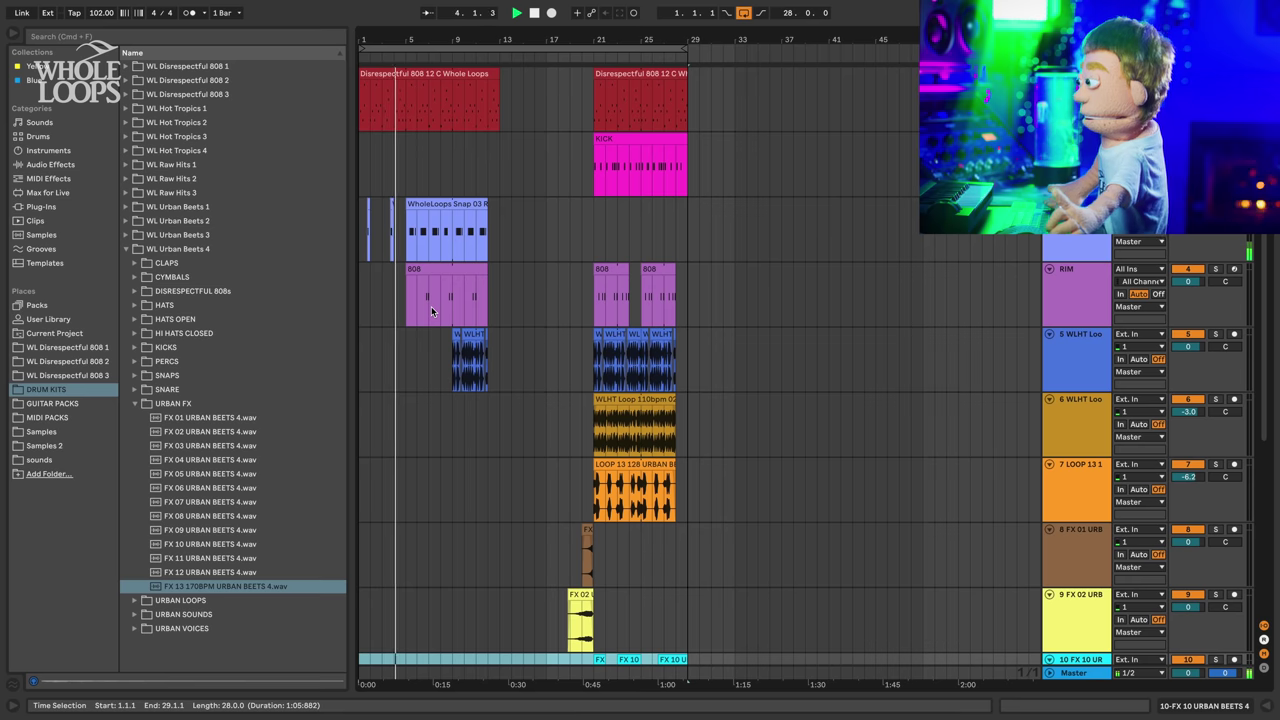
pyautogui.scroll(-3, 730, 405)
pyautogui.scroll(3, 730, 405)
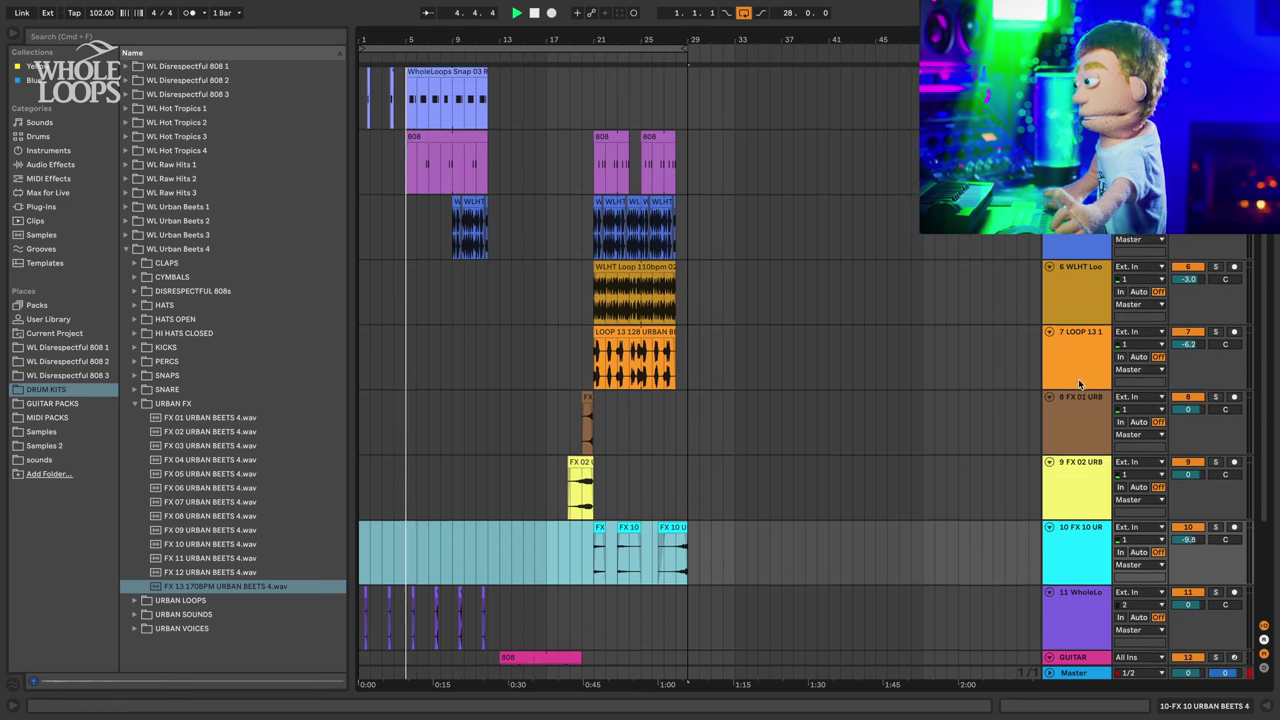
pyautogui.click(1077, 150)
pyautogui.press('super+a')
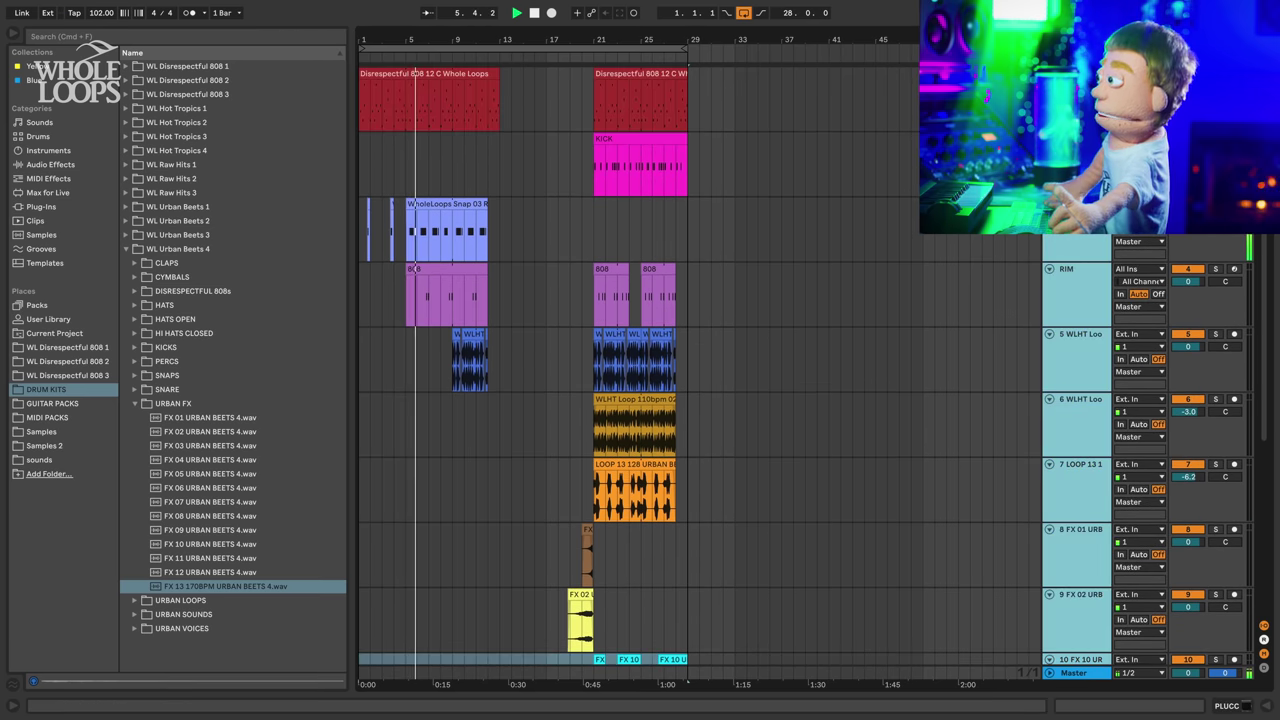
pyautogui.hotkey('alt', '-')
pyautogui.hotkey('alt', '-')
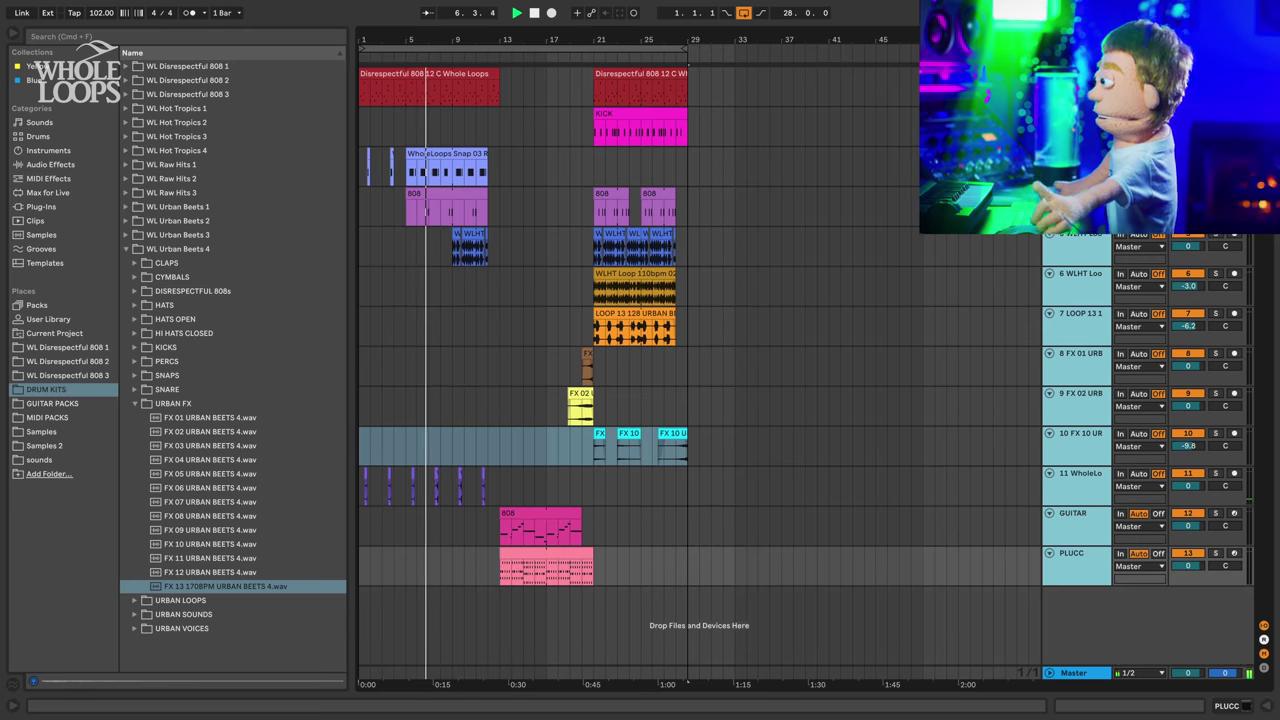
# - Lower the velocity of all notes in the RIM track's 808 clip at bar 5 and return to the full arrangement
pyautogui.click(446, 192)
pyautogui.doubleClick(441, 192)
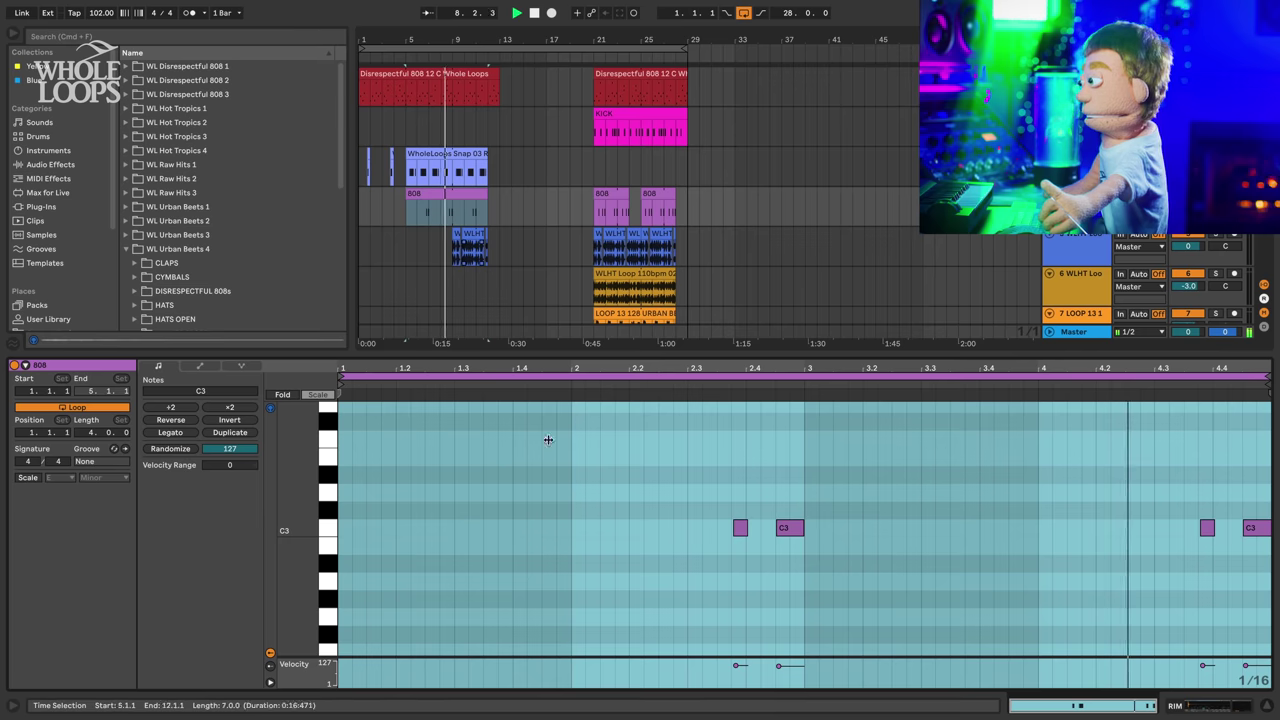
pyautogui.click(688, 506)
pyautogui.press('super+a')
pyautogui.moveTo(740, 526); pyautogui.dragTo(740, 554)
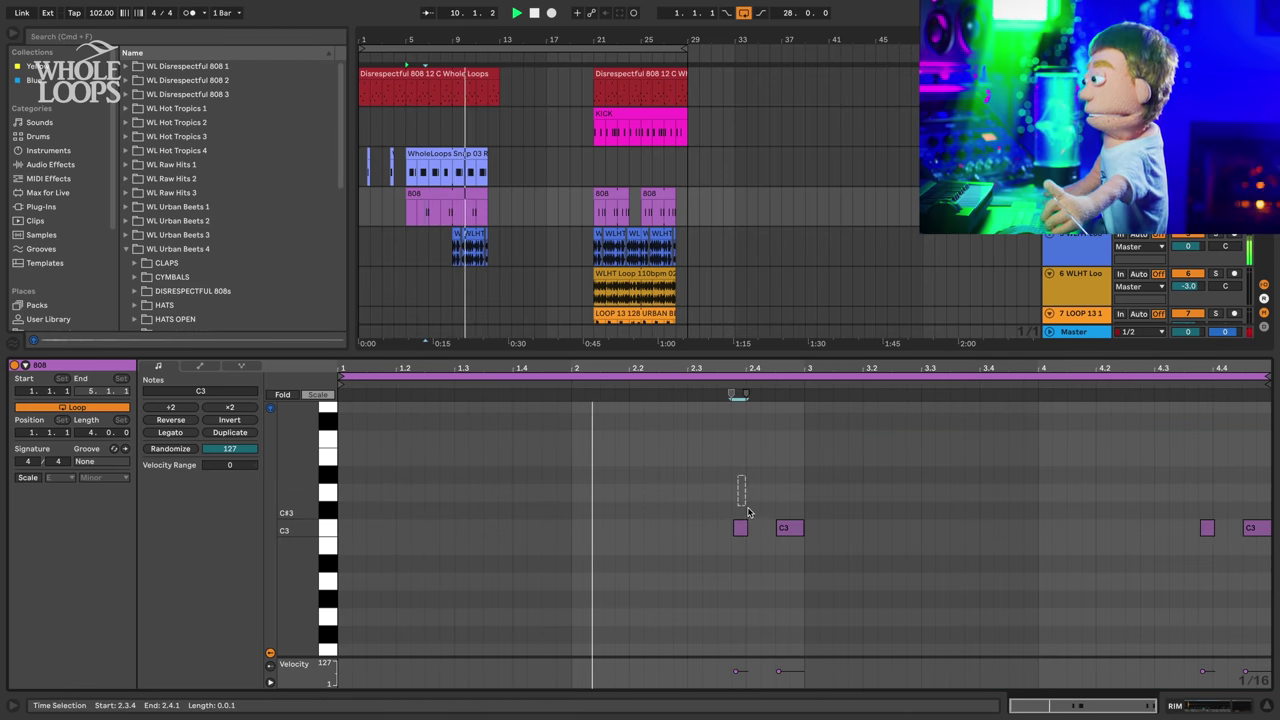
pyautogui.click(739, 512)
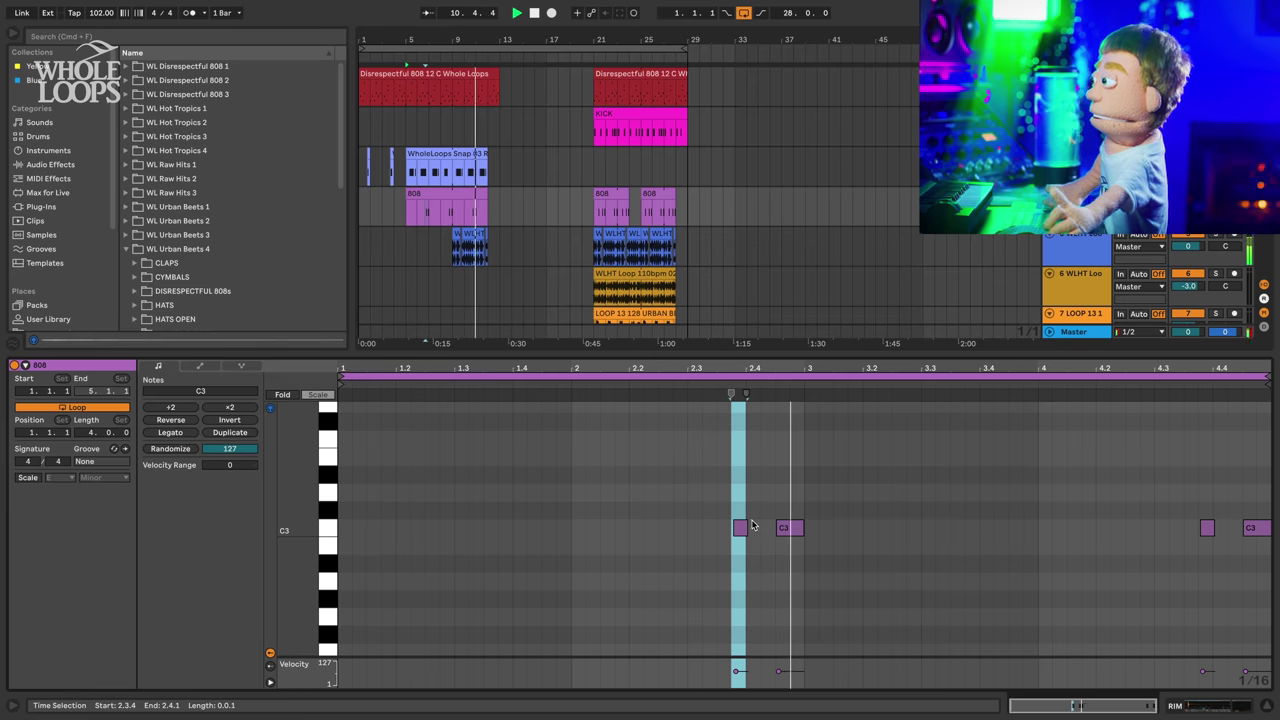
pyautogui.click(775, 545)
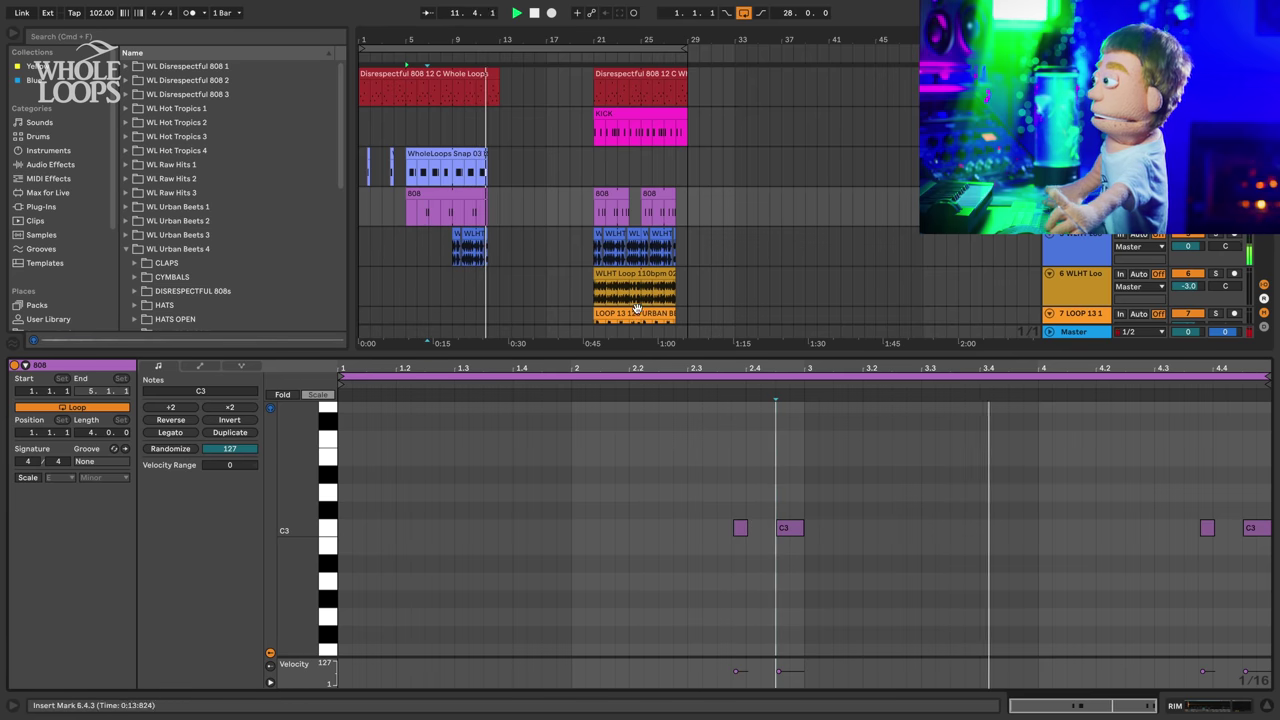
pyautogui.click(1267, 710)
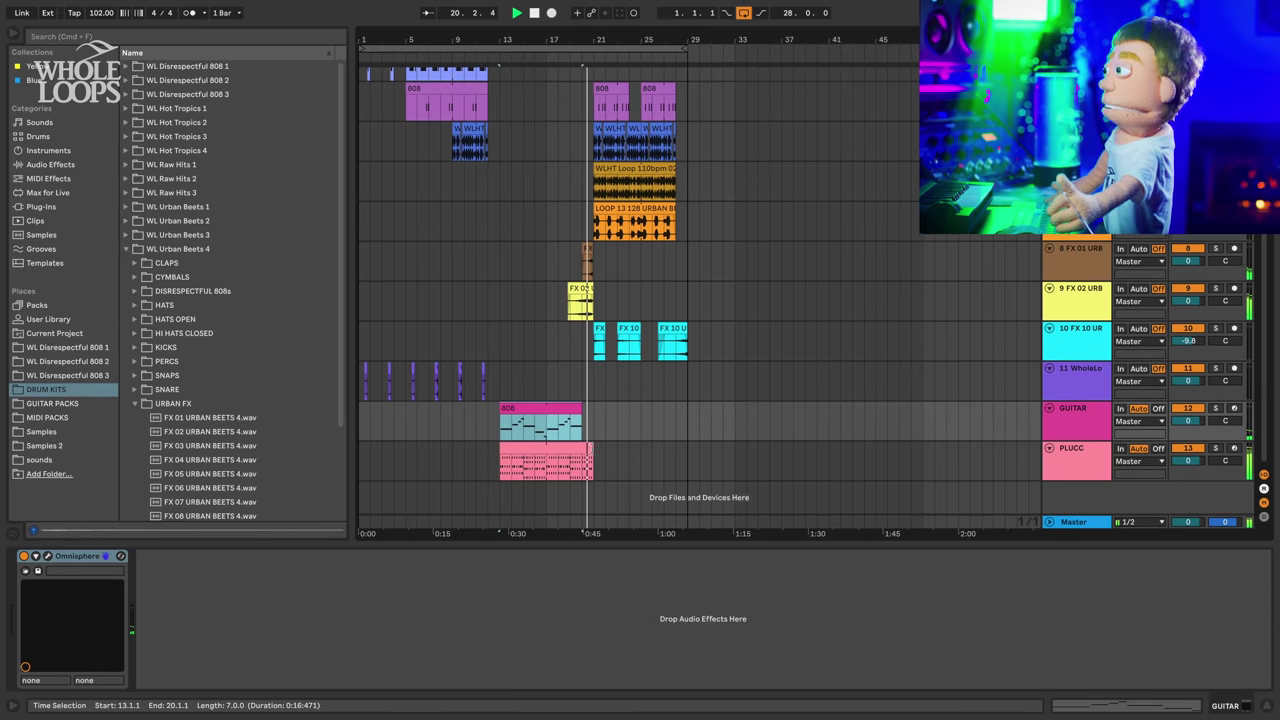
pyautogui.moveTo(591, 448); pyautogui.dragTo(590, 448)
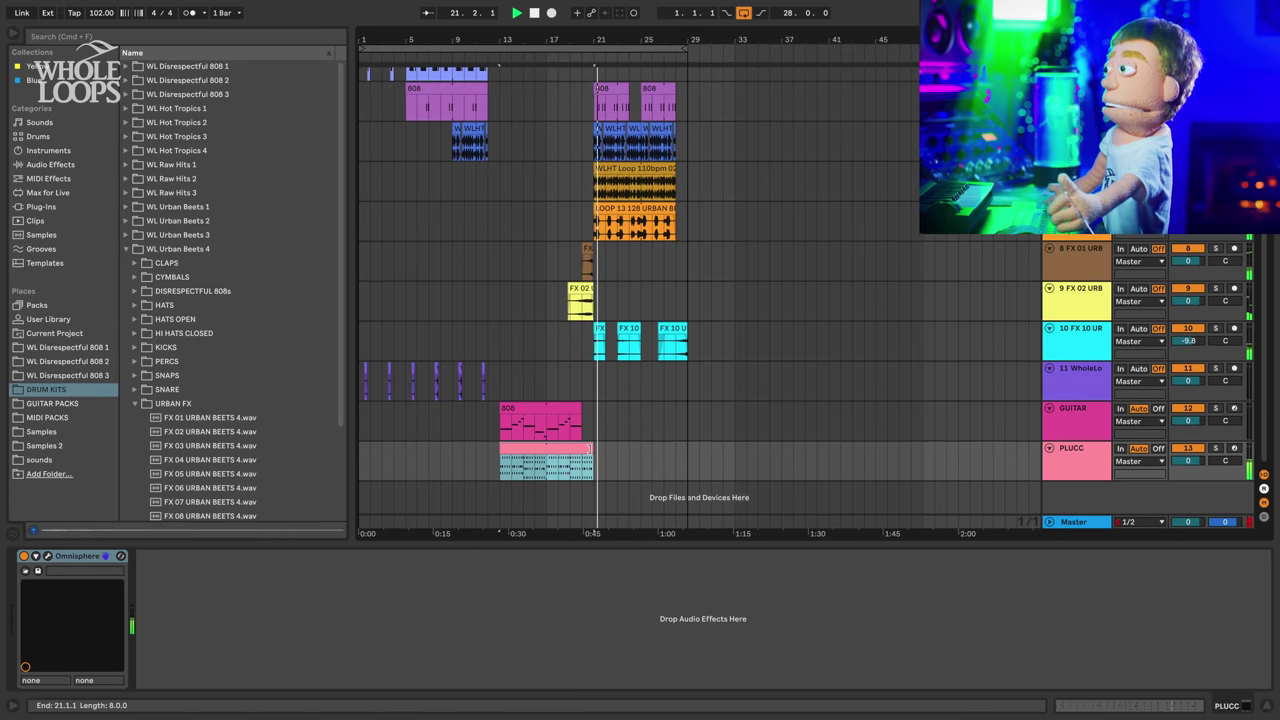
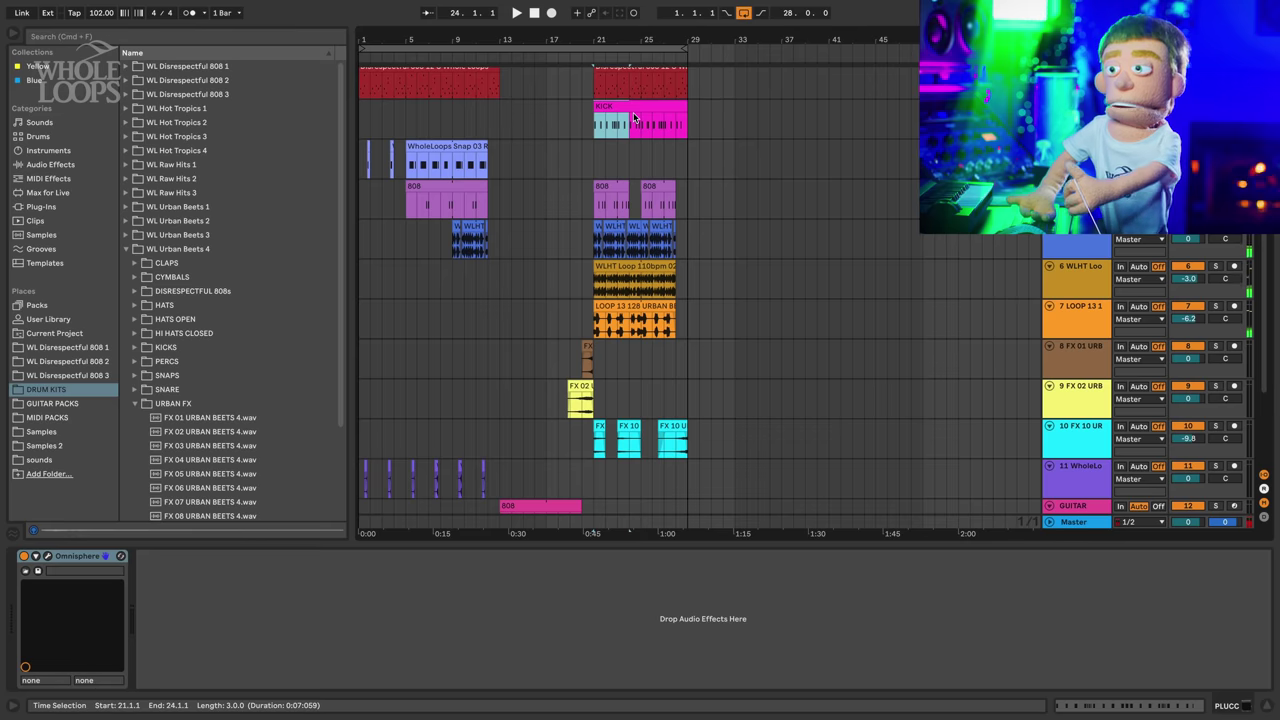
# - Copy the first four bars of the KICK clip from bar 21 to bar 13 and duplicate the copy at bar 17
pyautogui.click(612, 120)
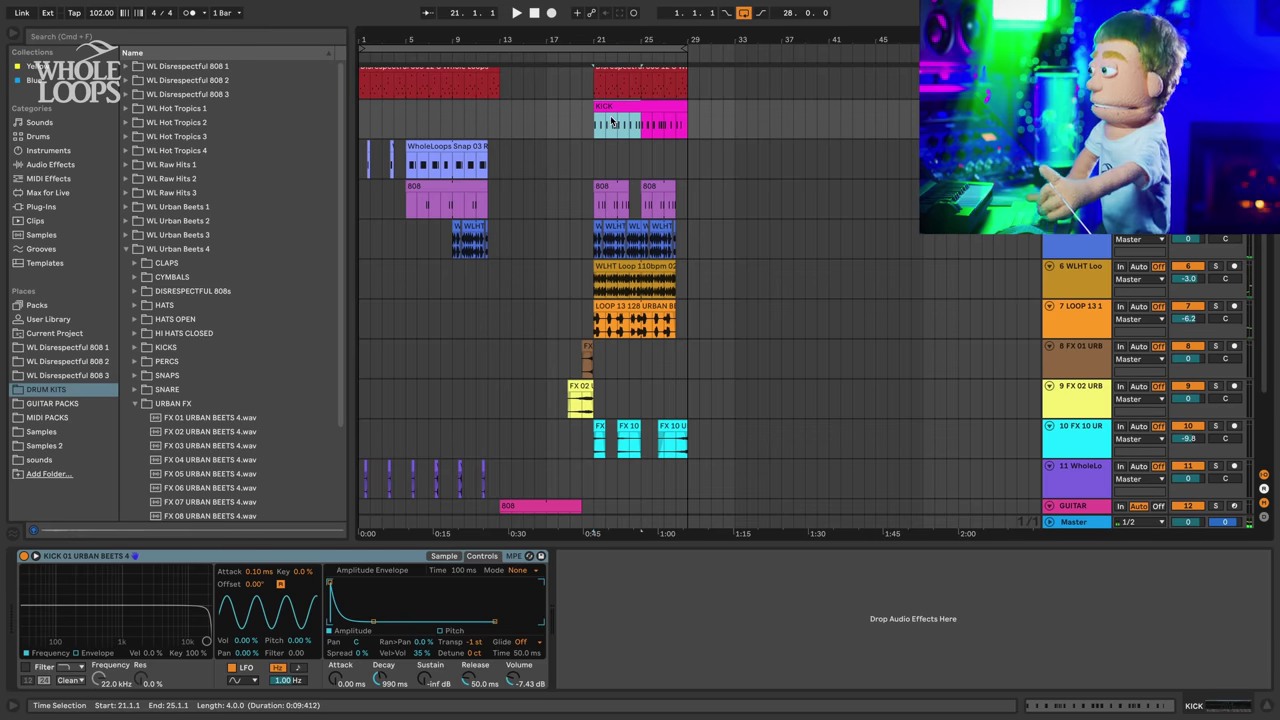
pyautogui.click(494, 113)
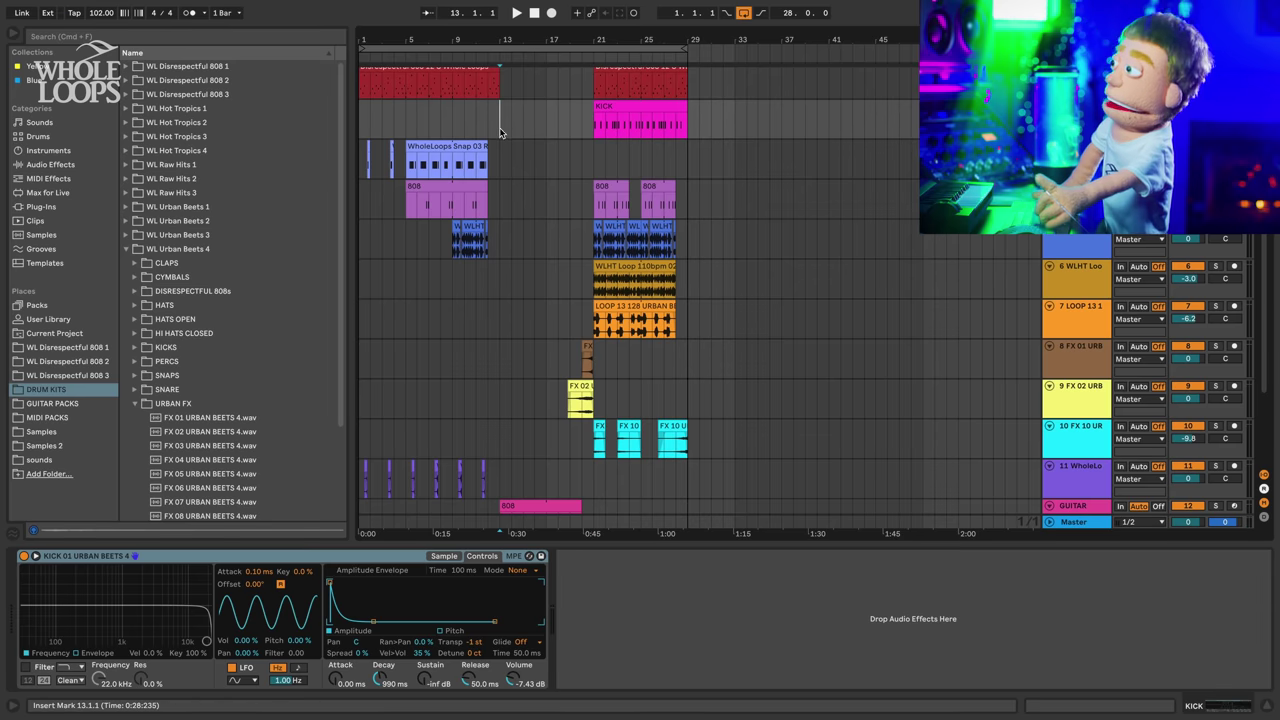
pyautogui.press('super+v')
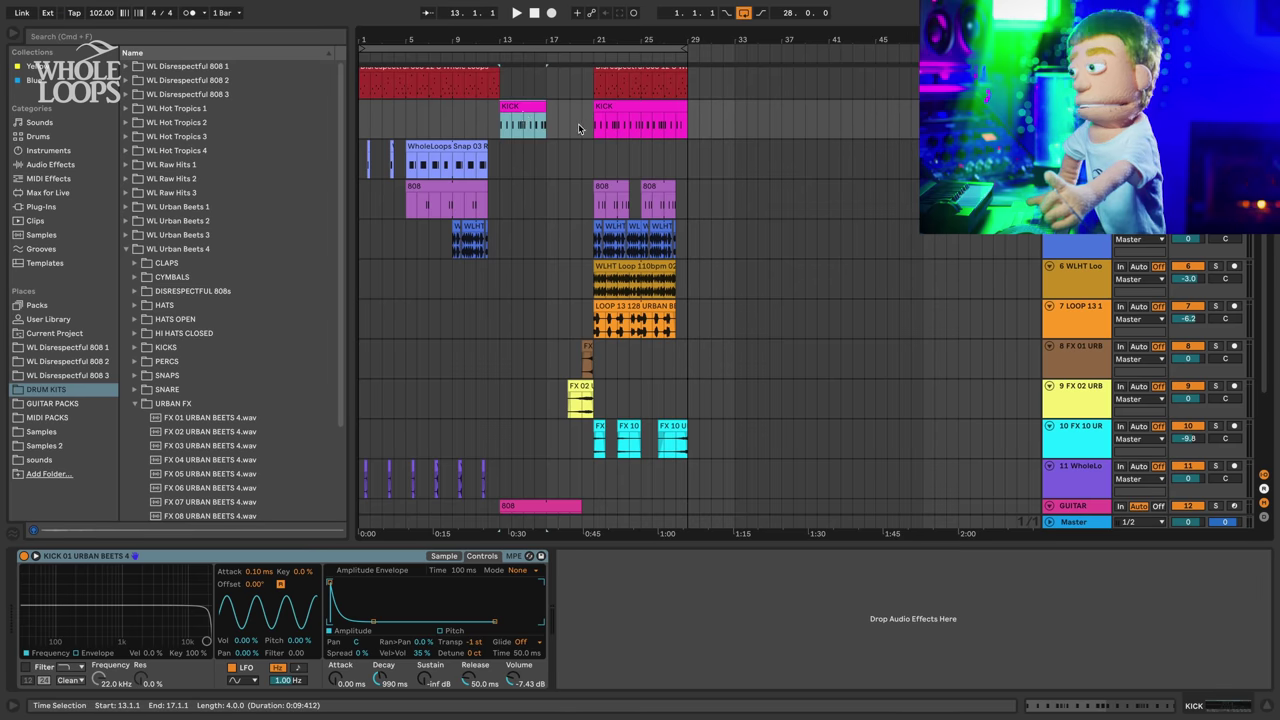
pyautogui.click(491, 122)
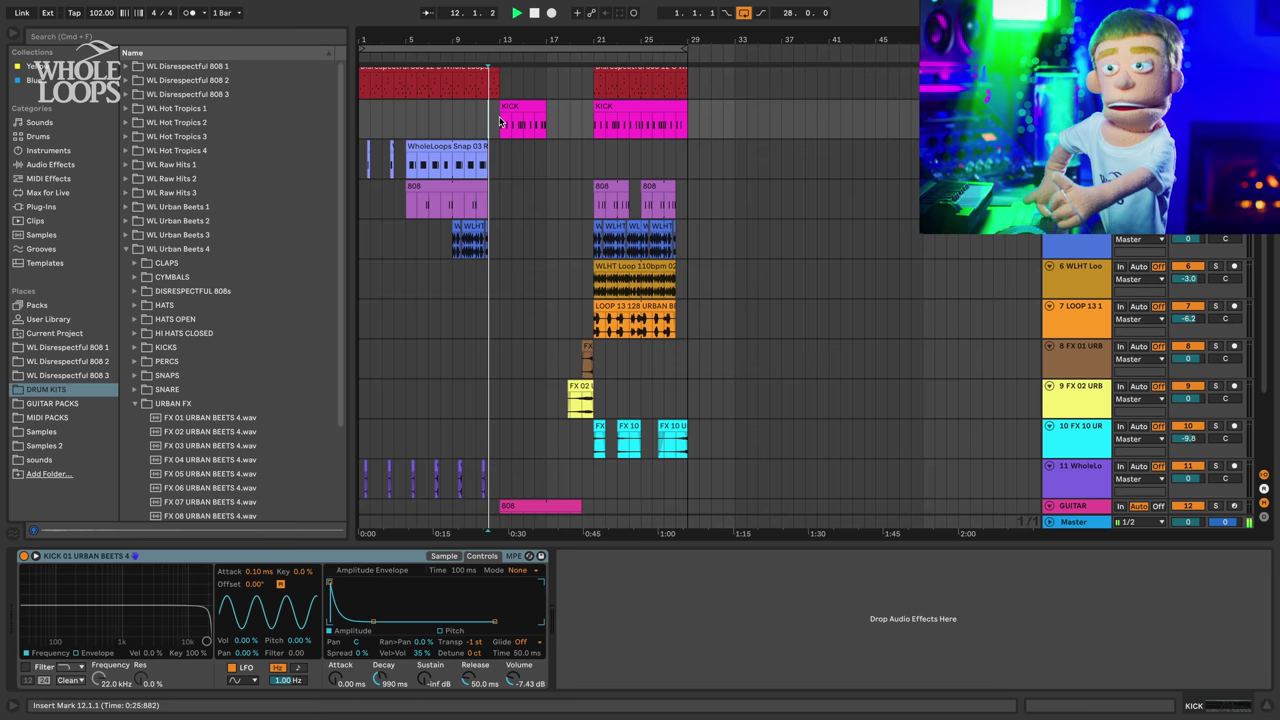
pyautogui.click(533, 106)
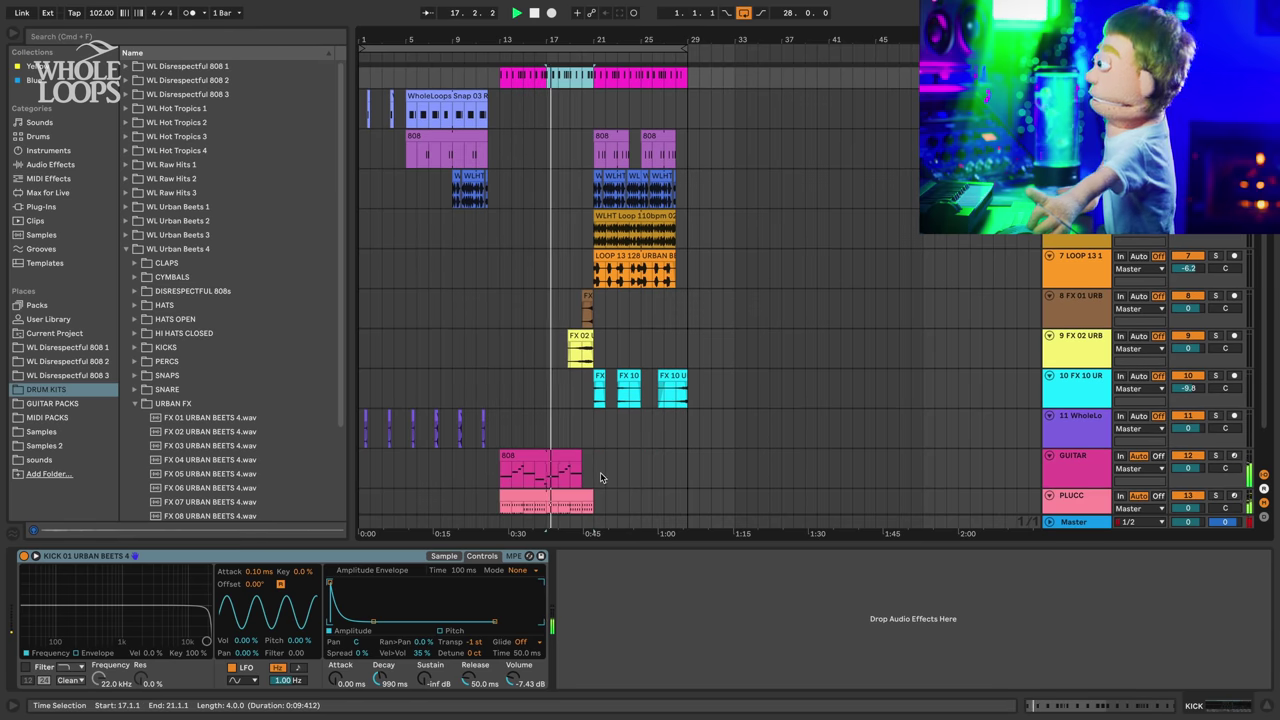
# - Copy the two sidechain Compressors fed by KICK and RIM from the 5 WLHT Loop track onto the PLUCC track
pyautogui.click(603, 474)
pyautogui.click(603, 502)
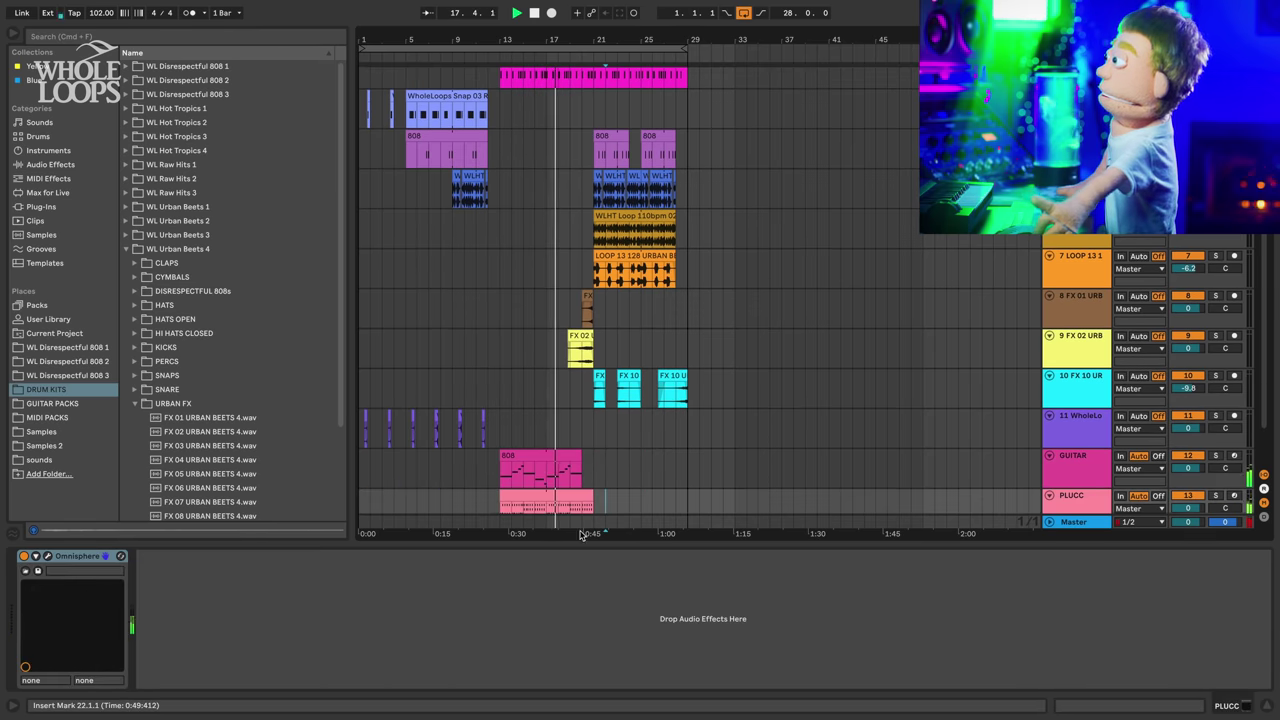
pyautogui.scroll(2, 563, 232)
pyautogui.click(581, 249)
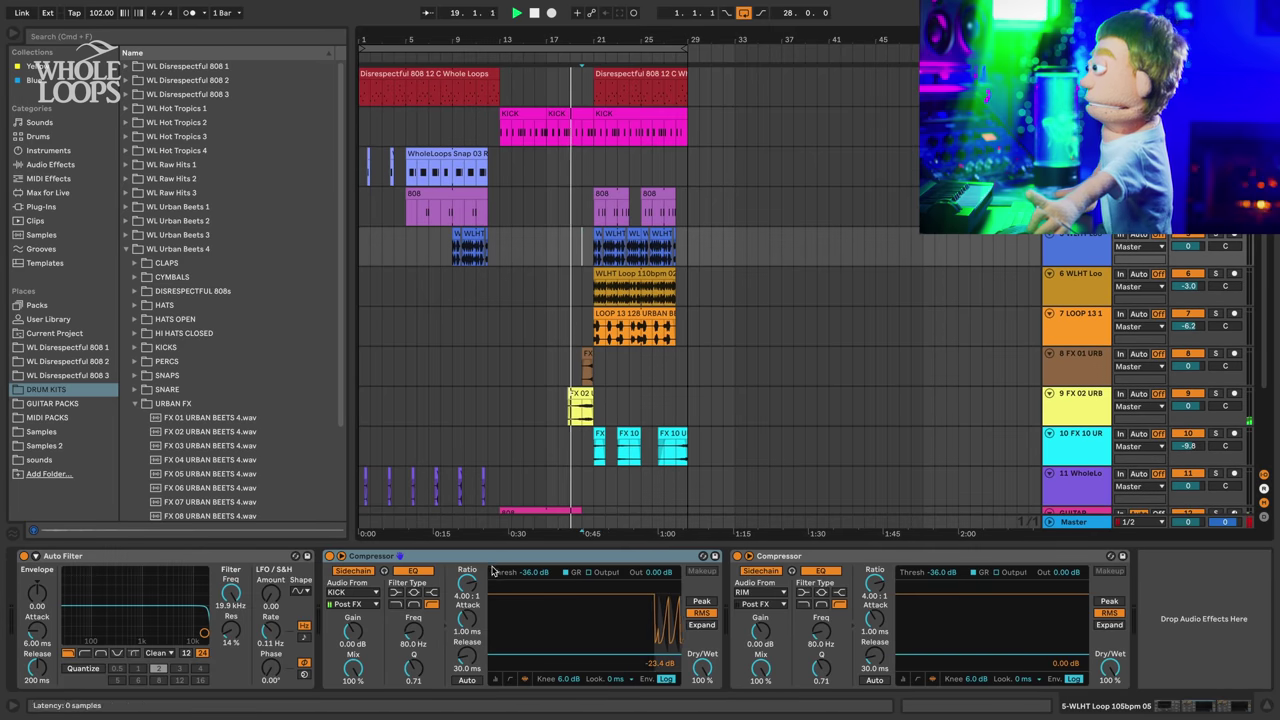
pyautogui.scroll(-2, 660, 474)
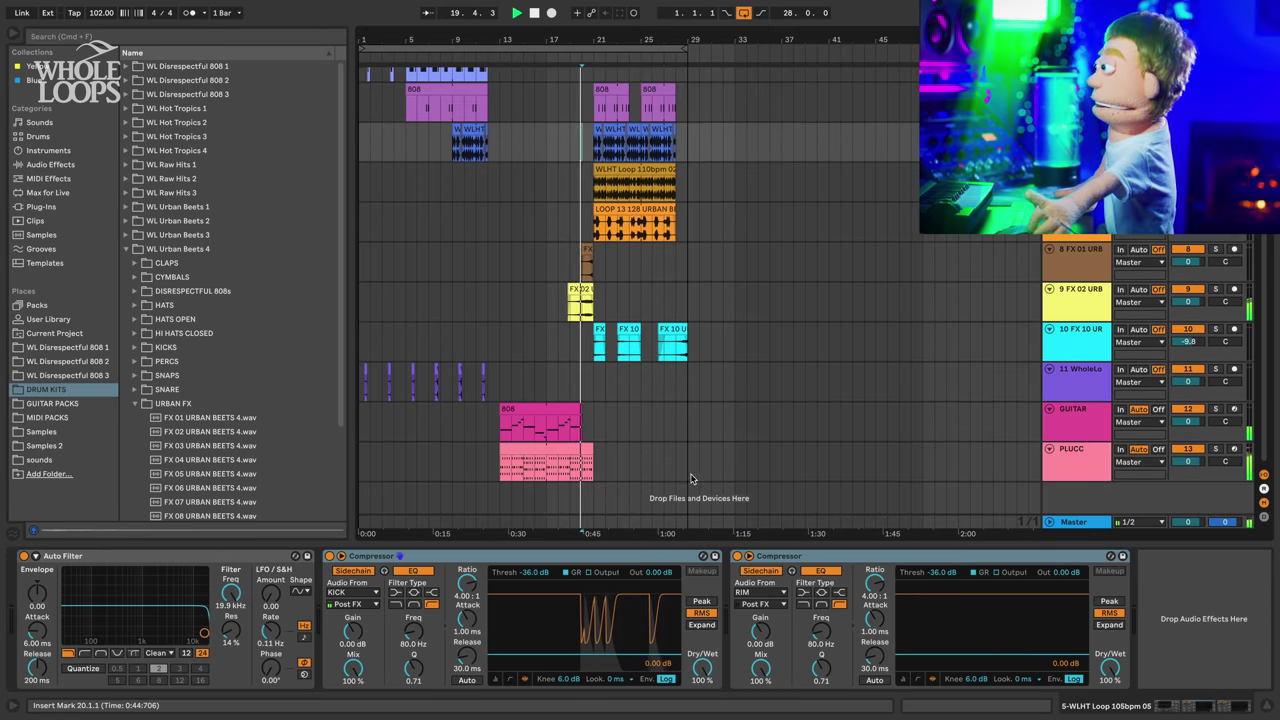
pyautogui.click(660, 474)
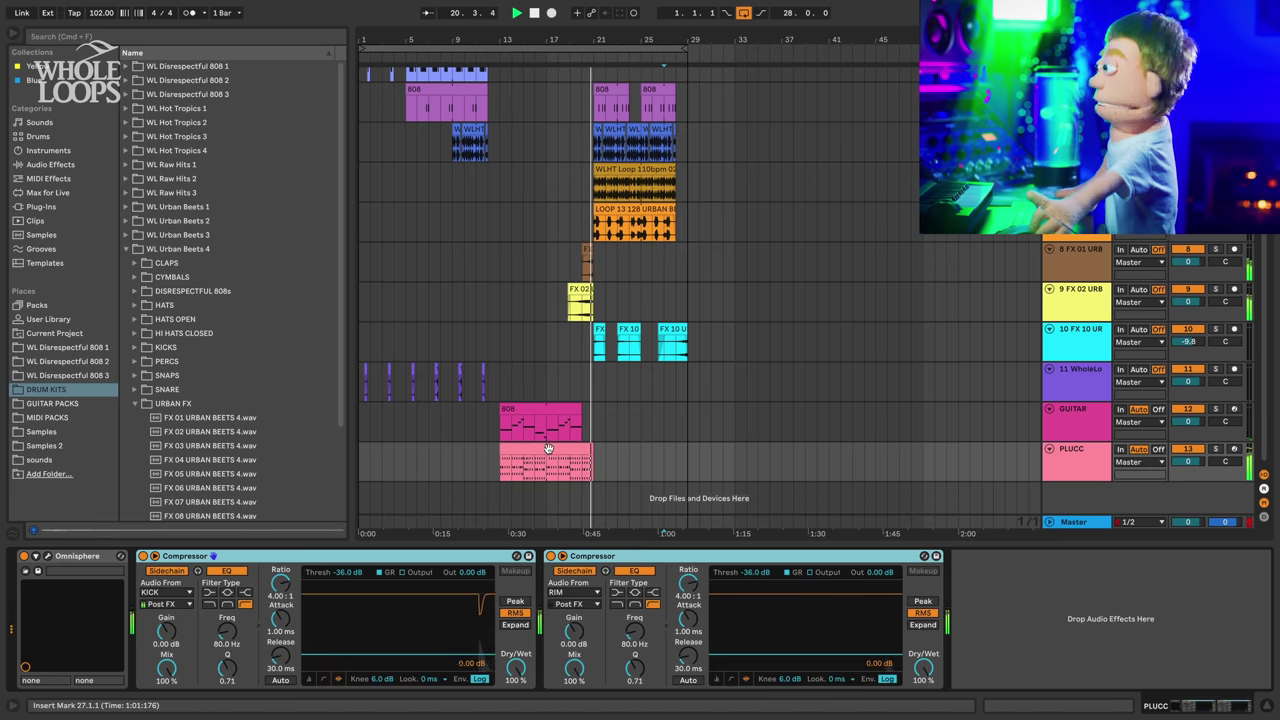
# - Play back the PLUCC section and set the dry/wet of its kick-sidechained Compressor to 71%
pyautogui.press('space')
pyautogui.click(546, 446)
pyautogui.press('space')
pyautogui.click(546, 436)
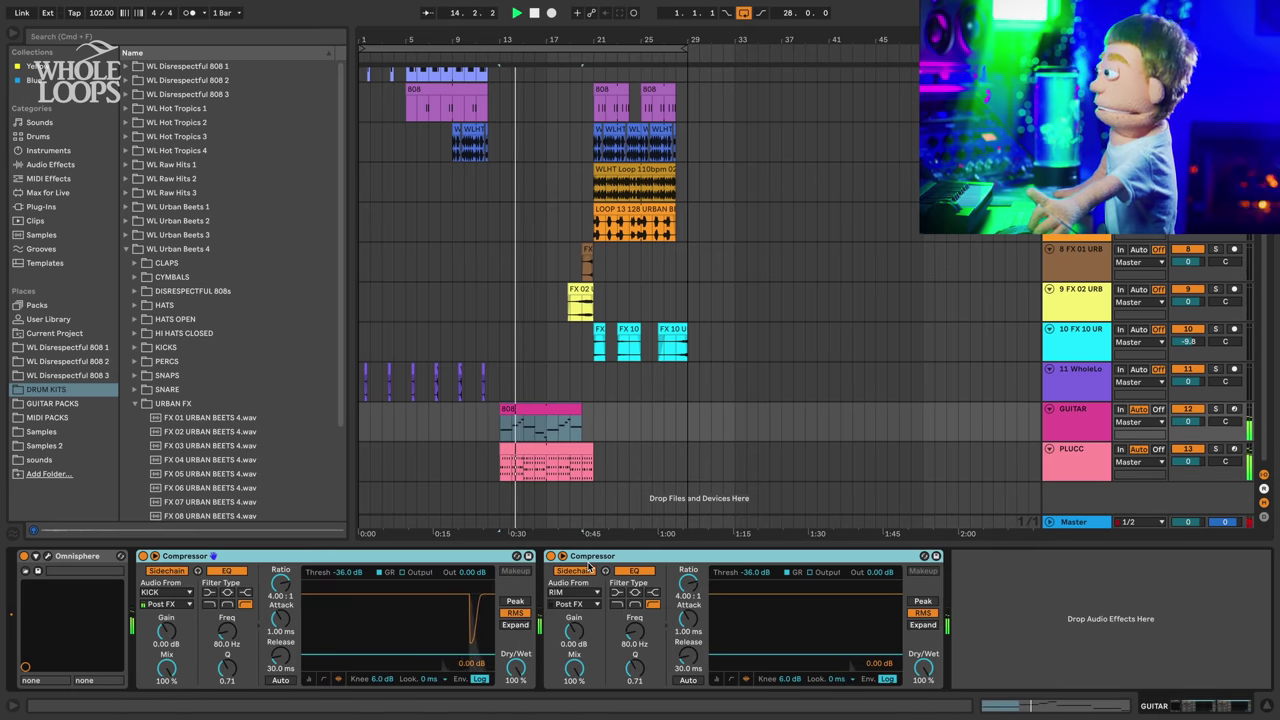
pyautogui.click(549, 446)
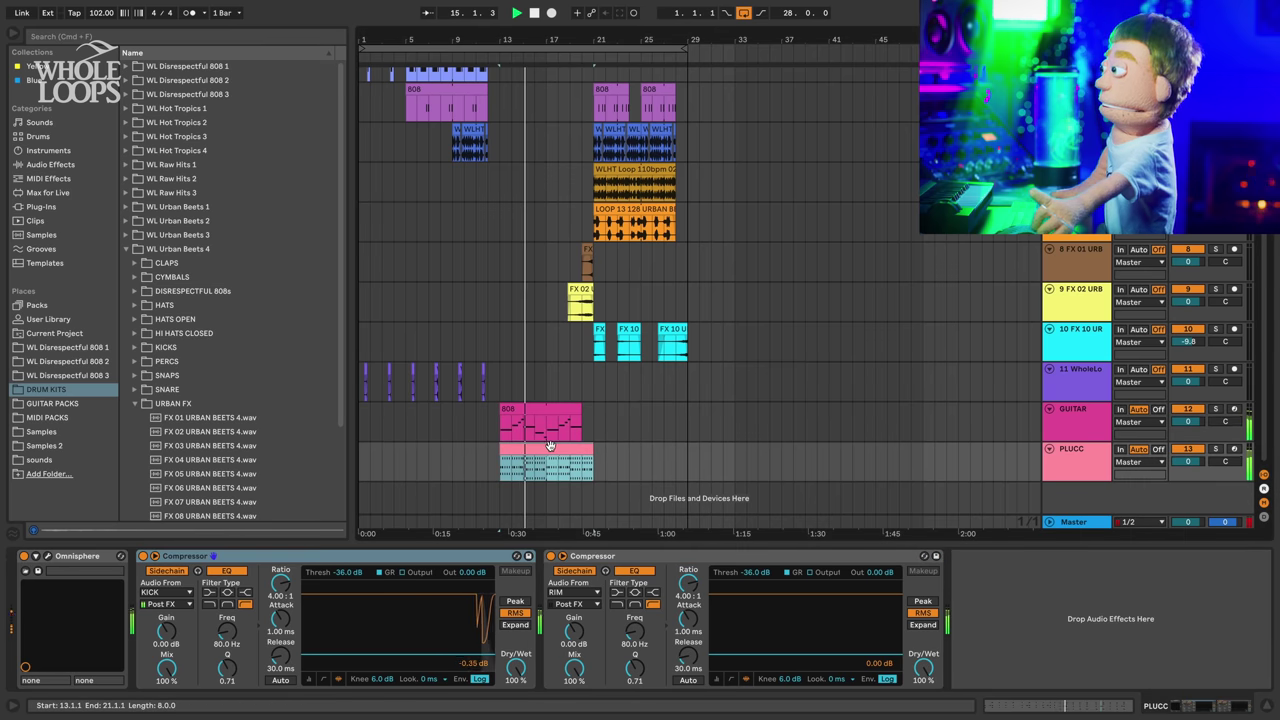
pyautogui.moveTo(516, 668); pyautogui.dragTo(516, 684)
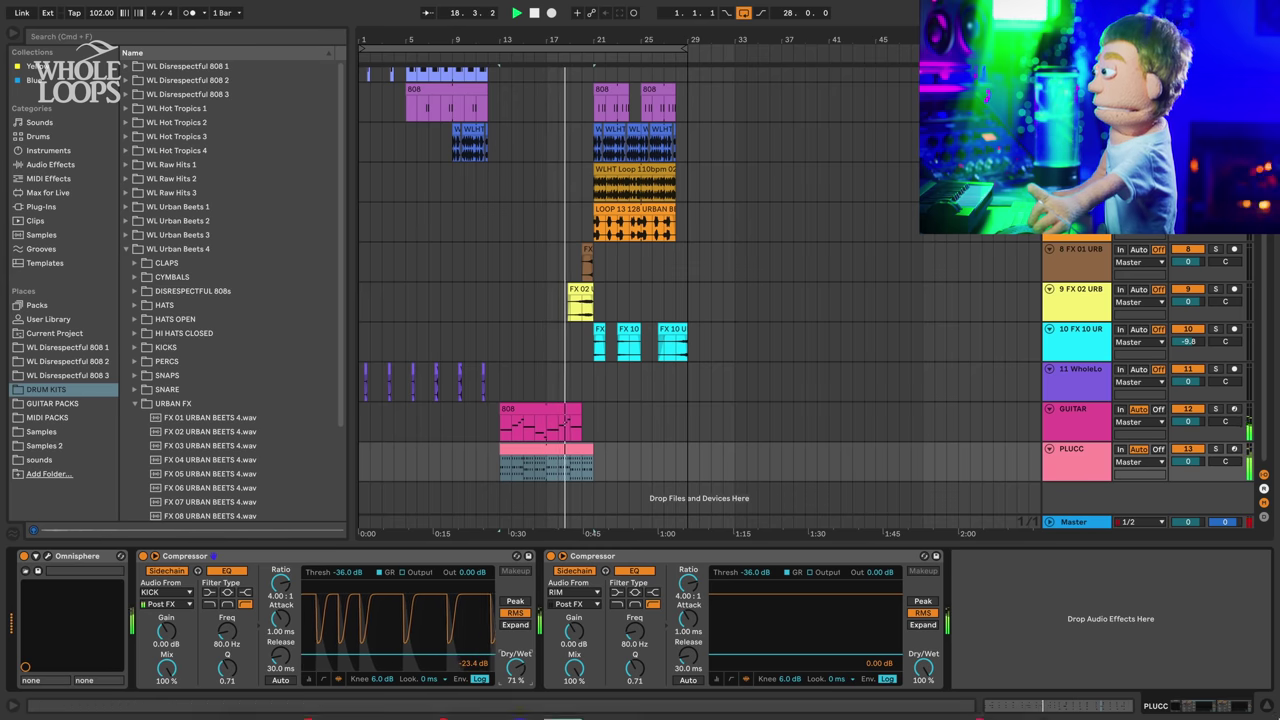
# - Arm the PLUCC track for recording and open its Omnisphere instrument on the main page
pyautogui.click(1265, 707)
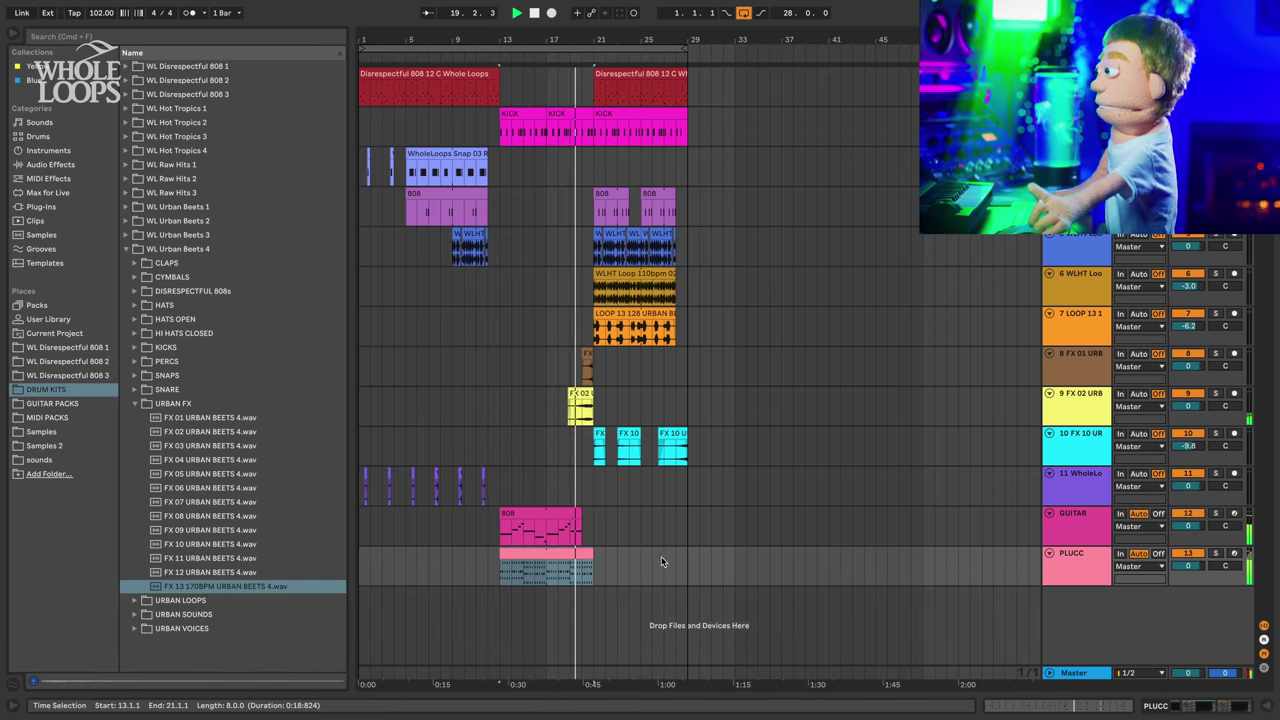
pyautogui.click(1235, 554)
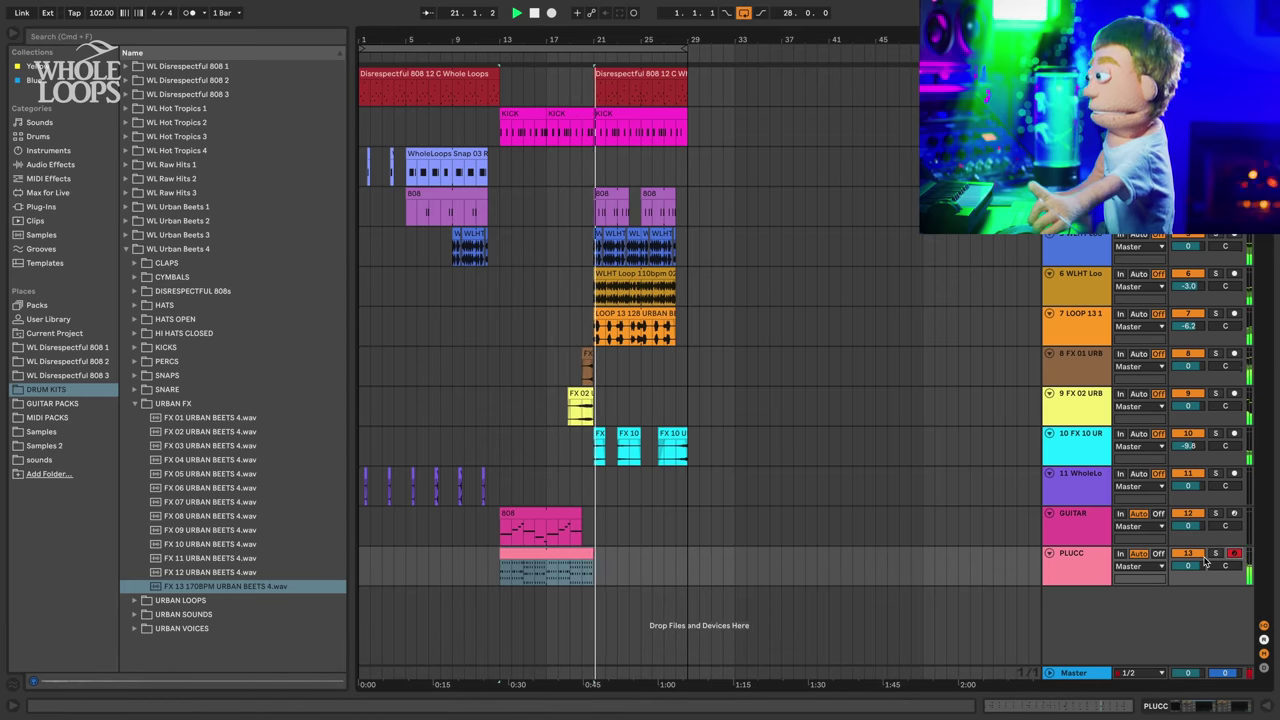
pyautogui.click(557, 548)
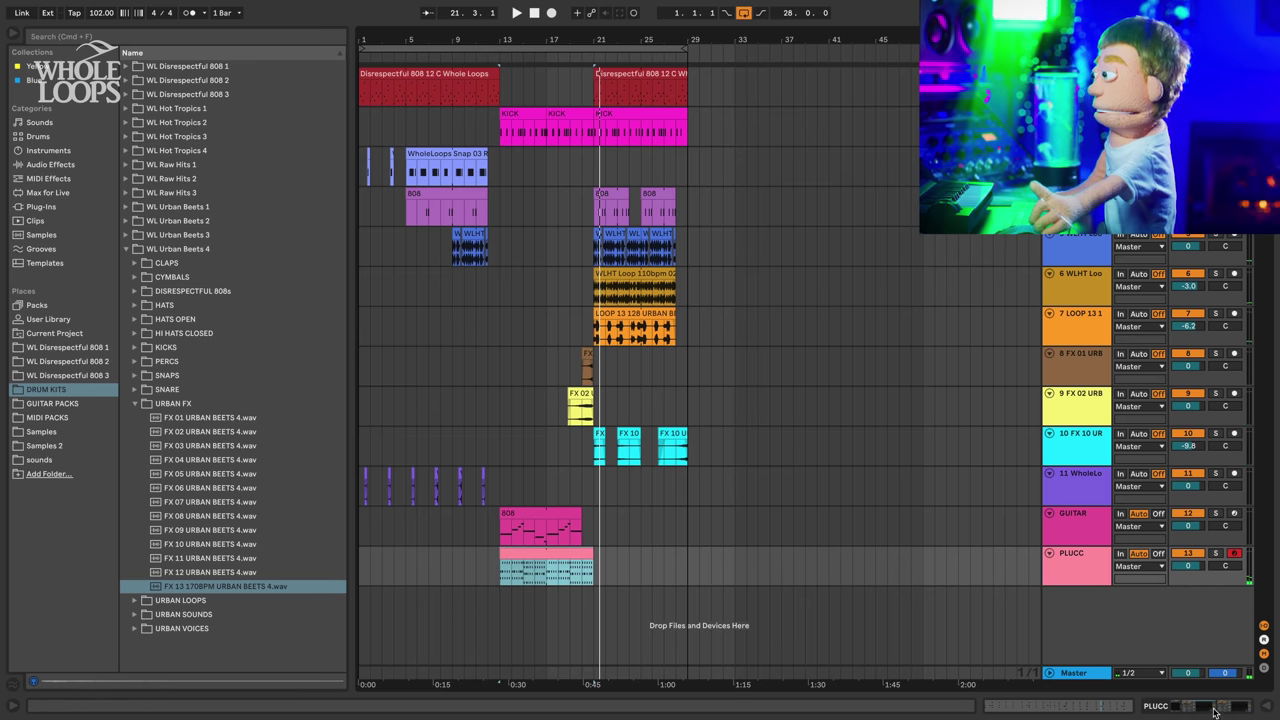
pyautogui.click(1214, 711)
pyautogui.click(48, 556)
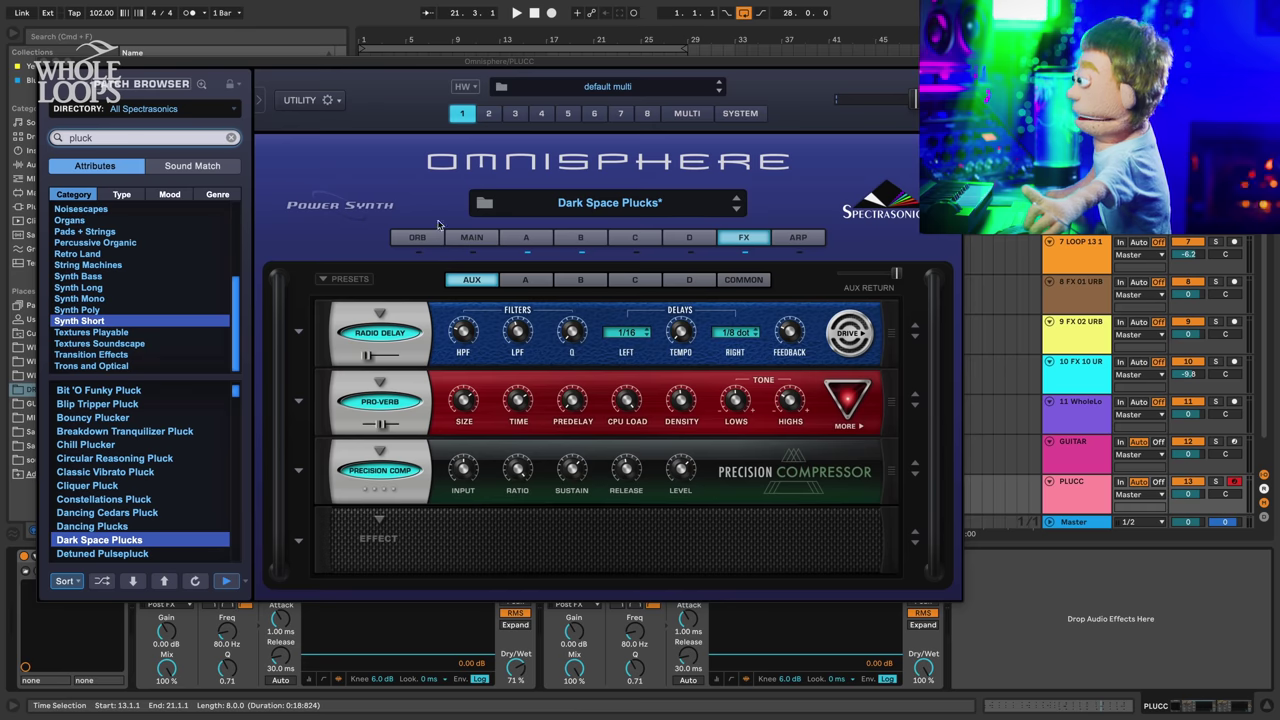
pyautogui.click(433, 242)
pyautogui.click(462, 238)
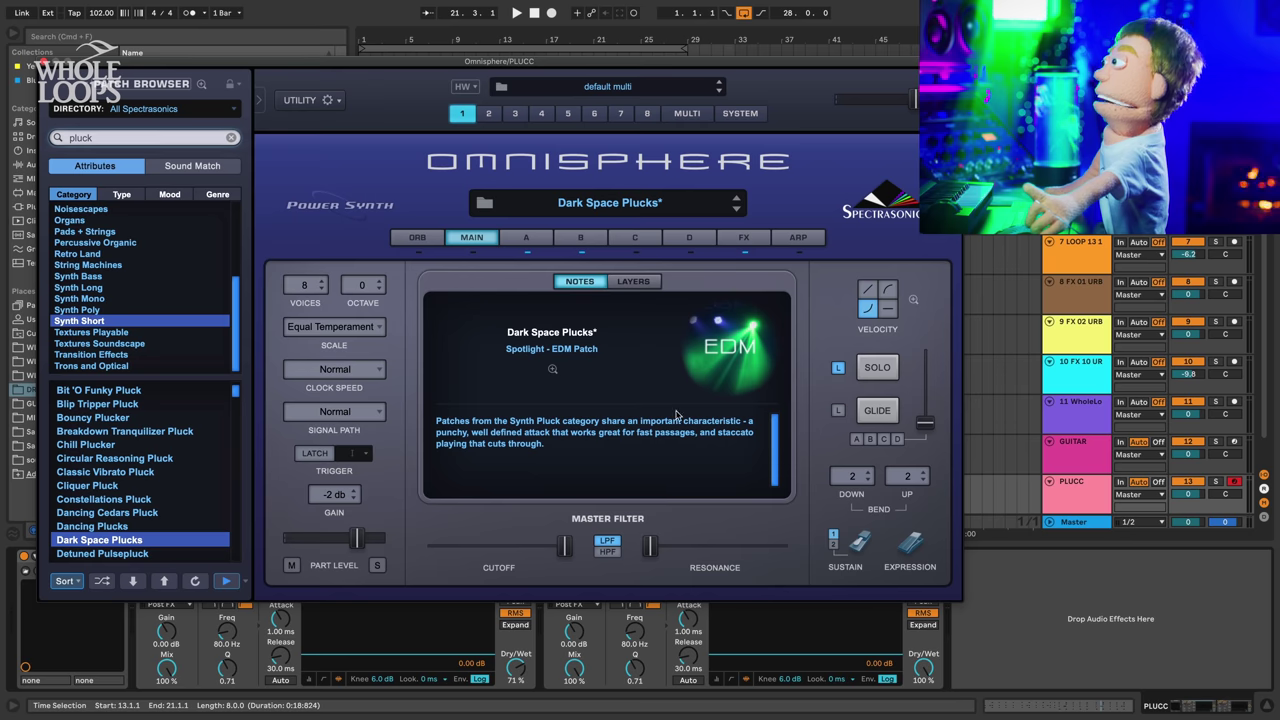
# - Set Omnisphere's pitch bend range to 12 down and 12 up, and close the plug-in window
pyautogui.click(858, 475)
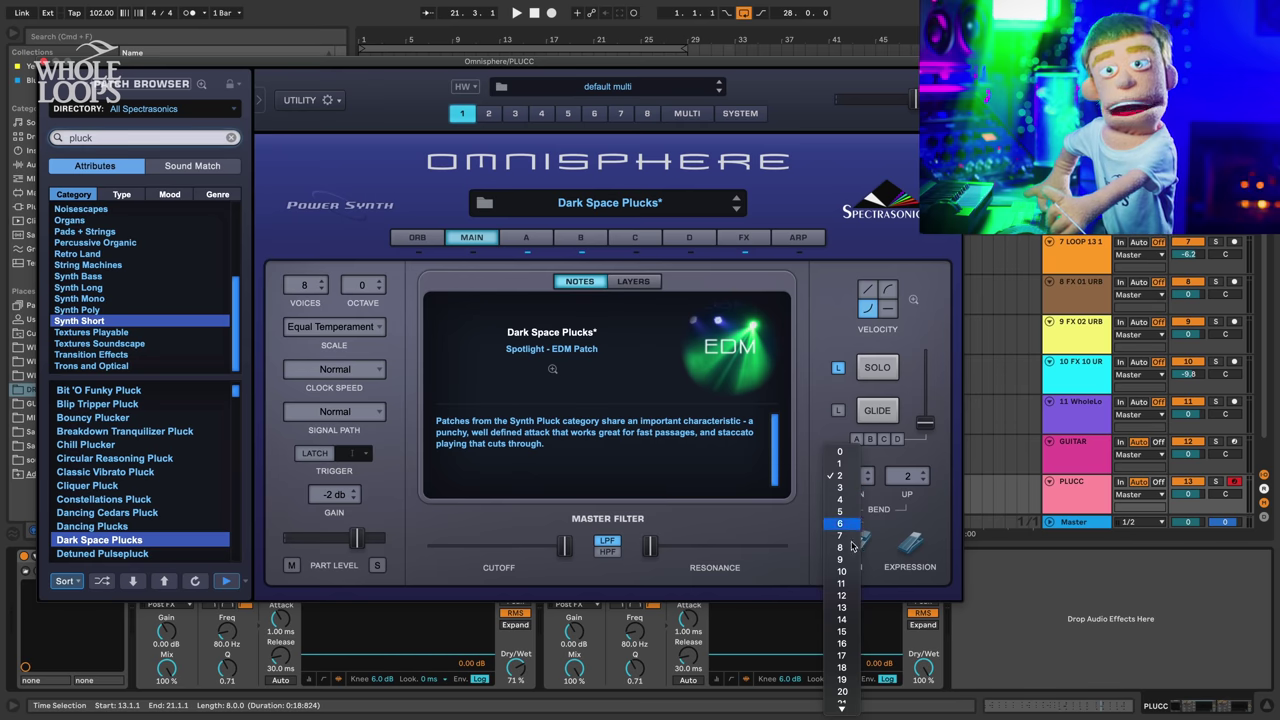
pyautogui.click(845, 595)
pyautogui.click(907, 476)
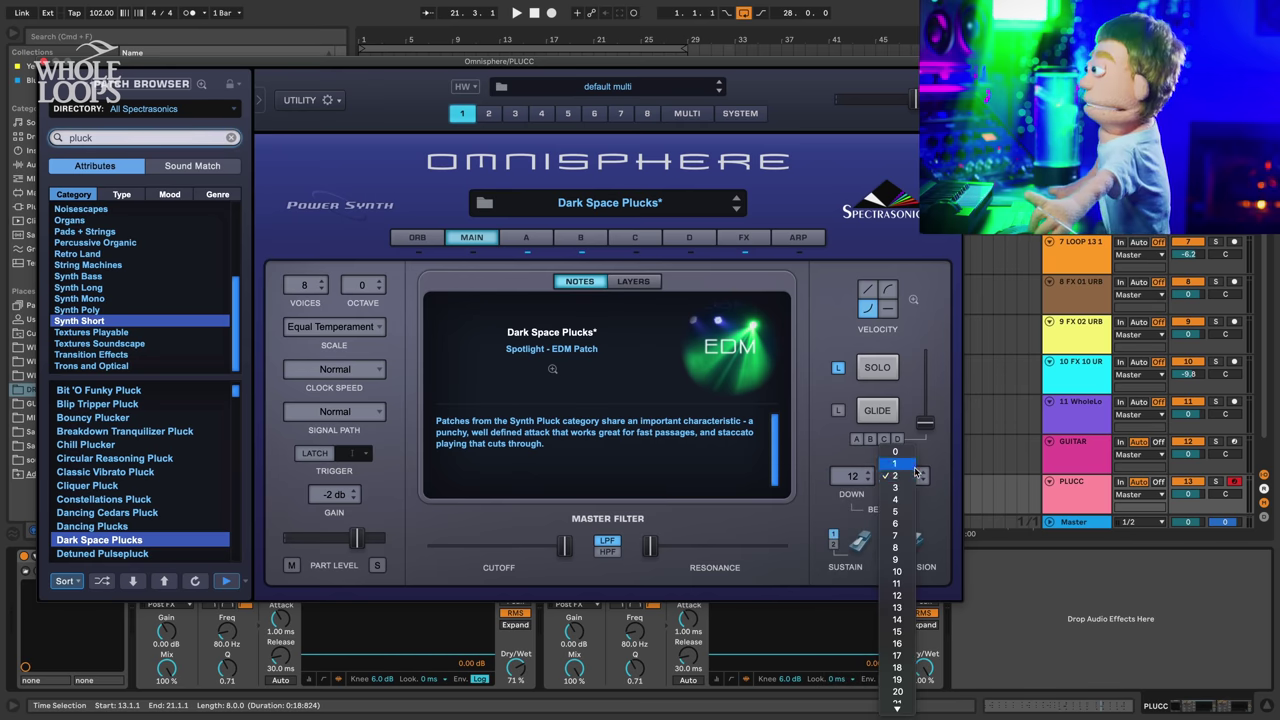
pyautogui.click(897, 596)
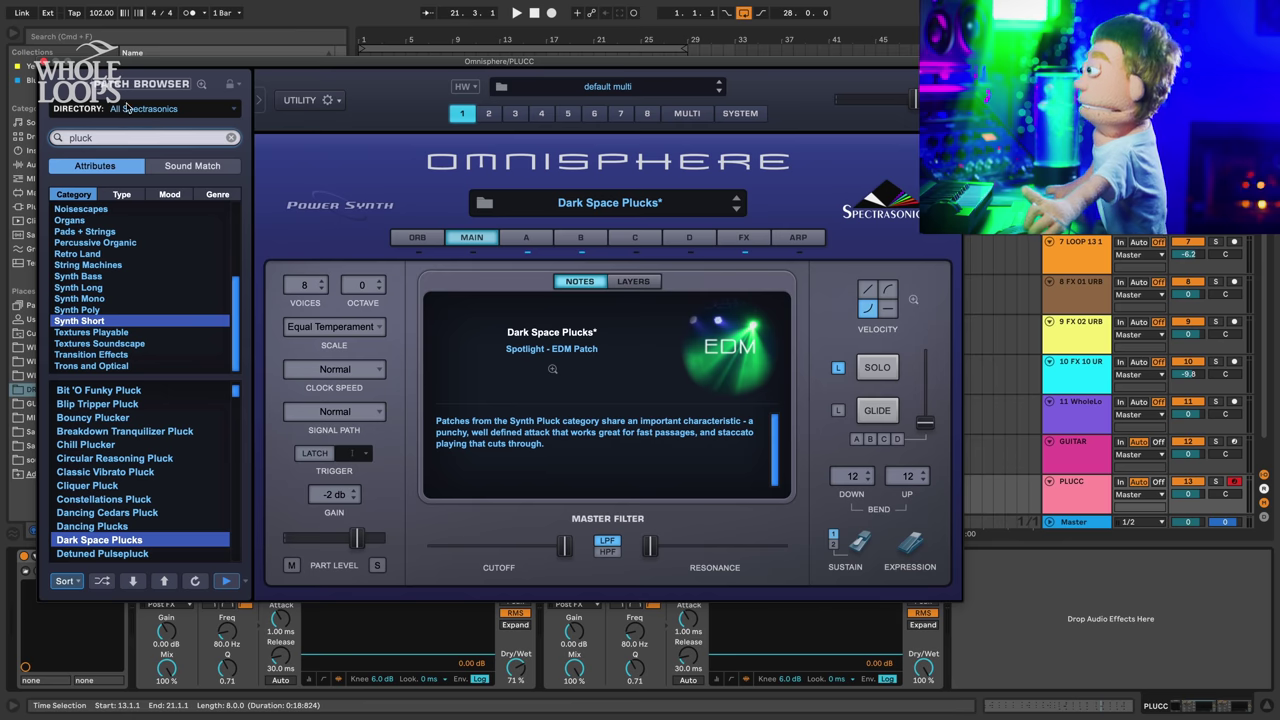
pyautogui.click(45, 62)
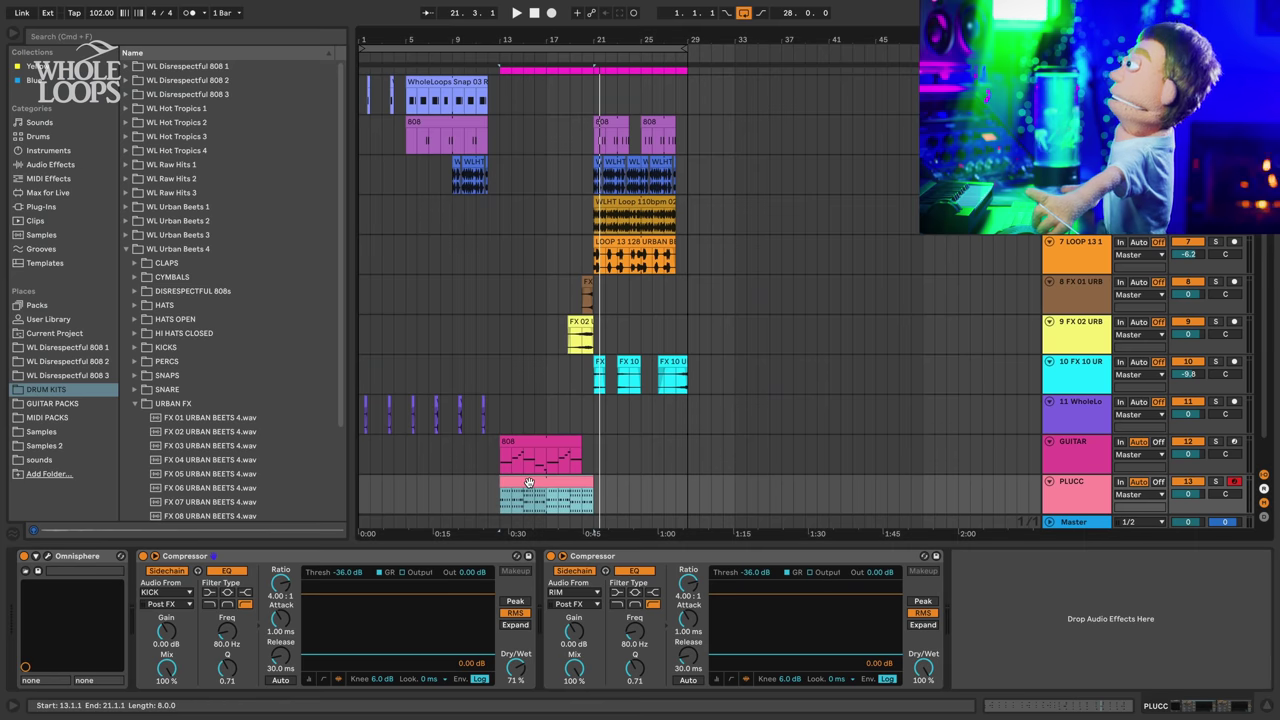
# - Draw a pitch bend envelope in the PLUCC clip that falls from 0 to the minimum during bar 8, and audition it
pyautogui.doubleClick(529, 483)
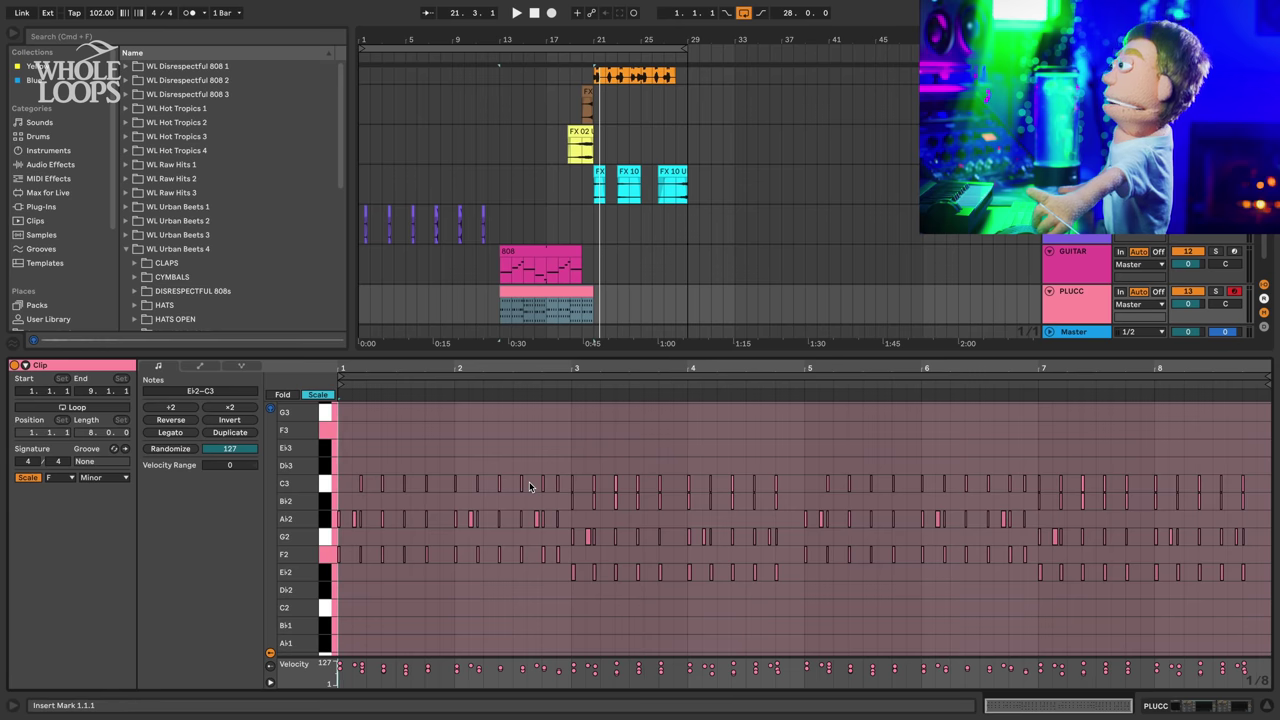
pyautogui.click(214, 368)
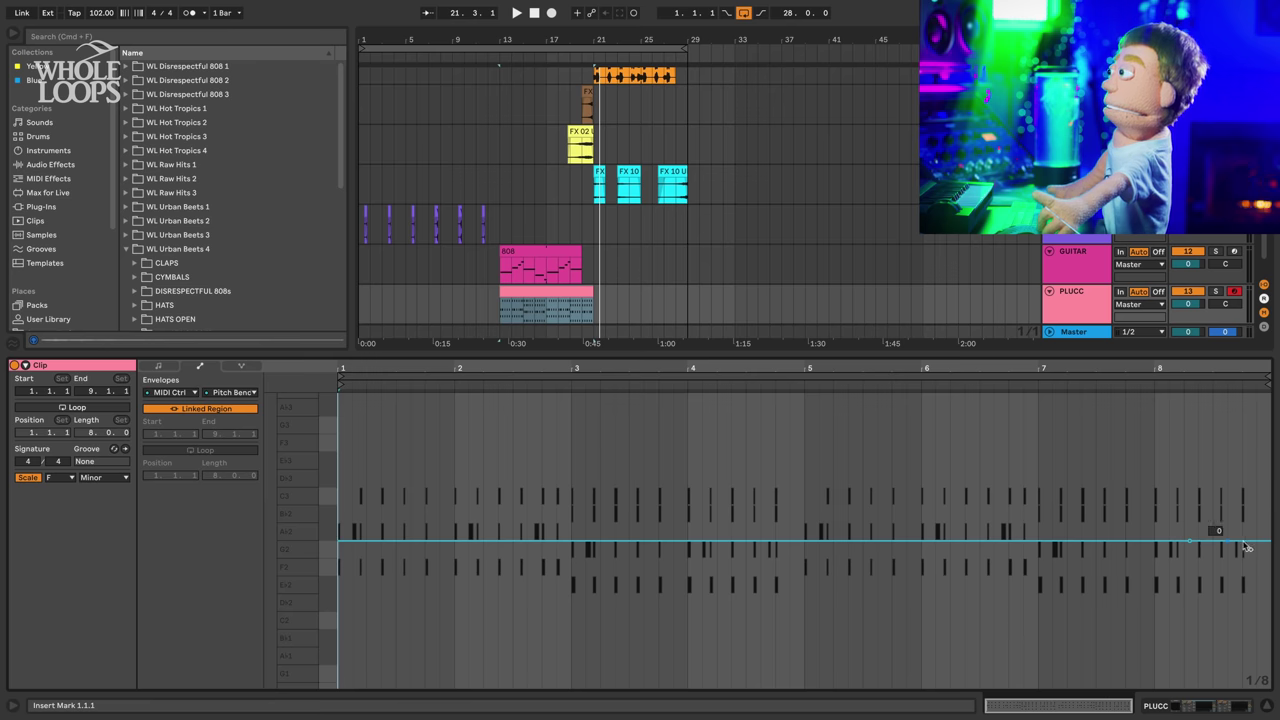
pyautogui.moveTo(1262, 541); pyautogui.dragTo(1262, 680)
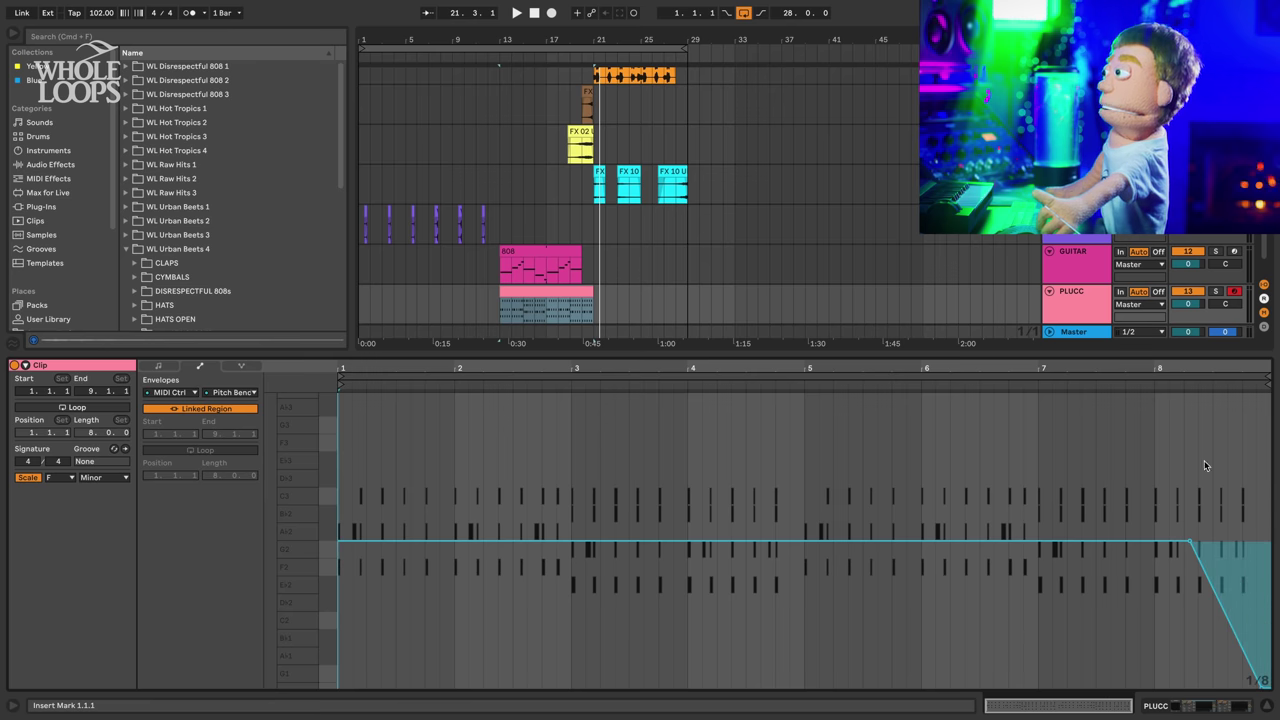
pyautogui.click(1148, 395)
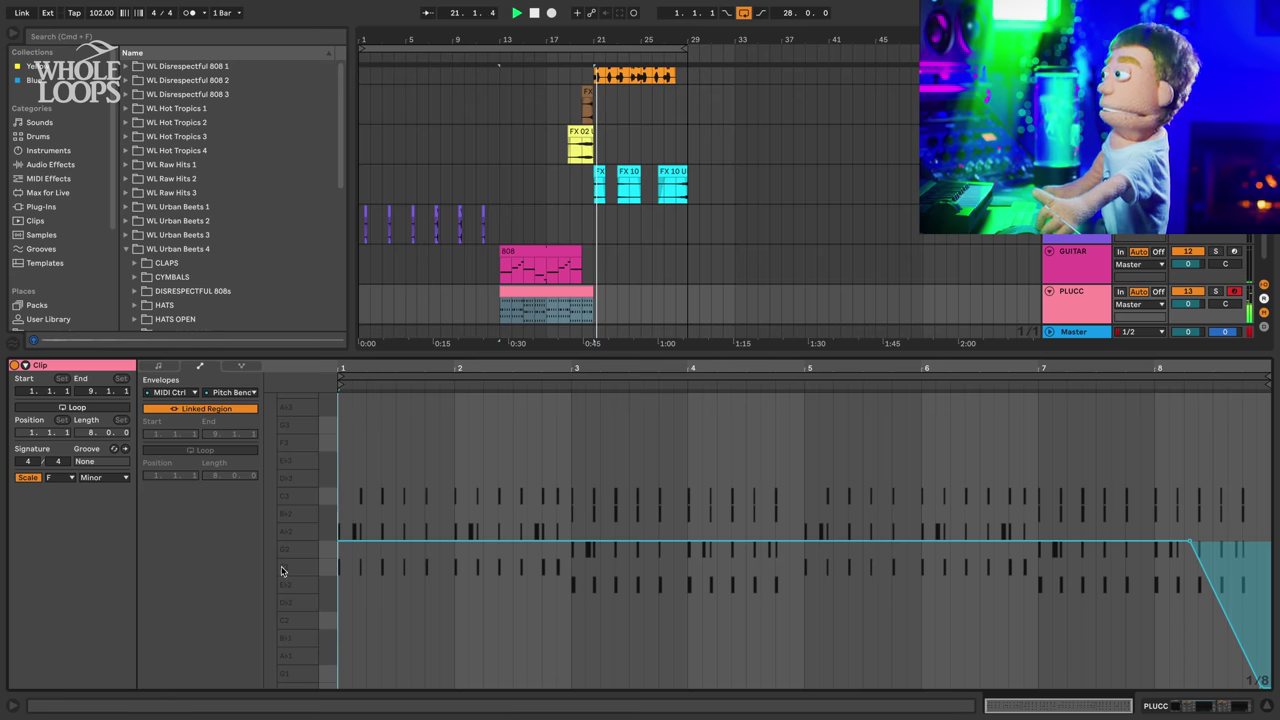
pyautogui.press('space')
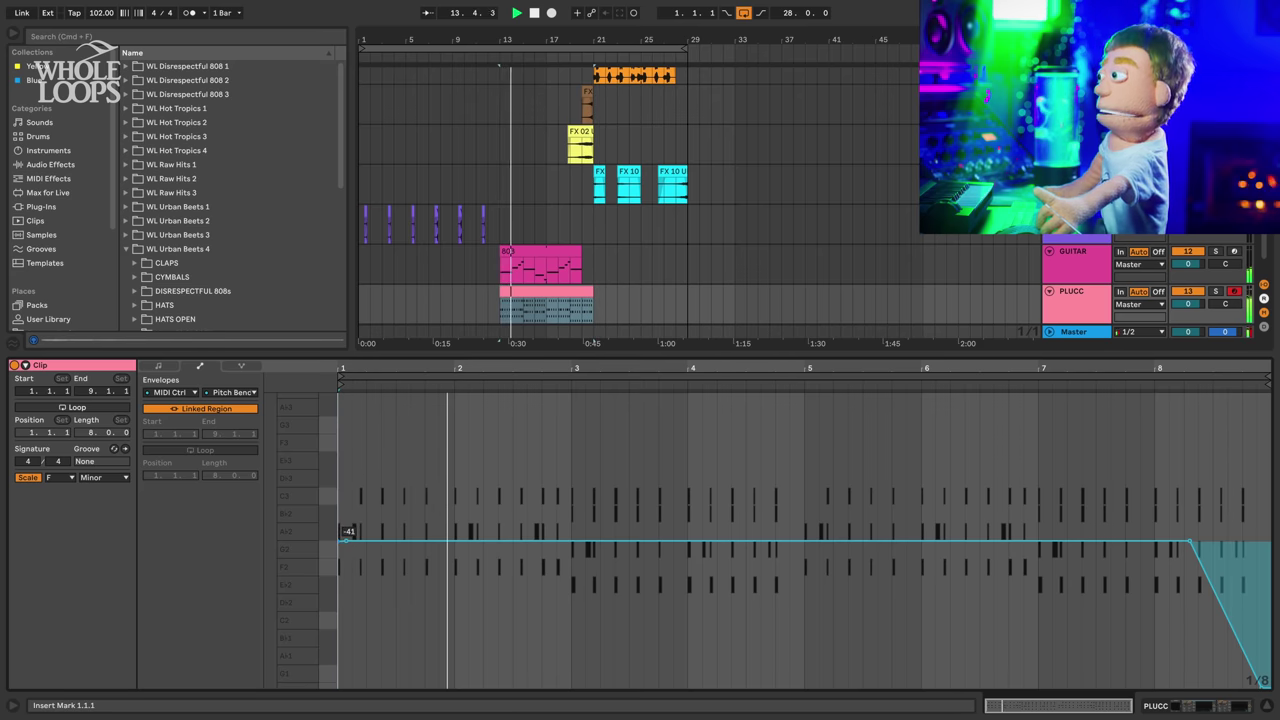
pyautogui.press('space')
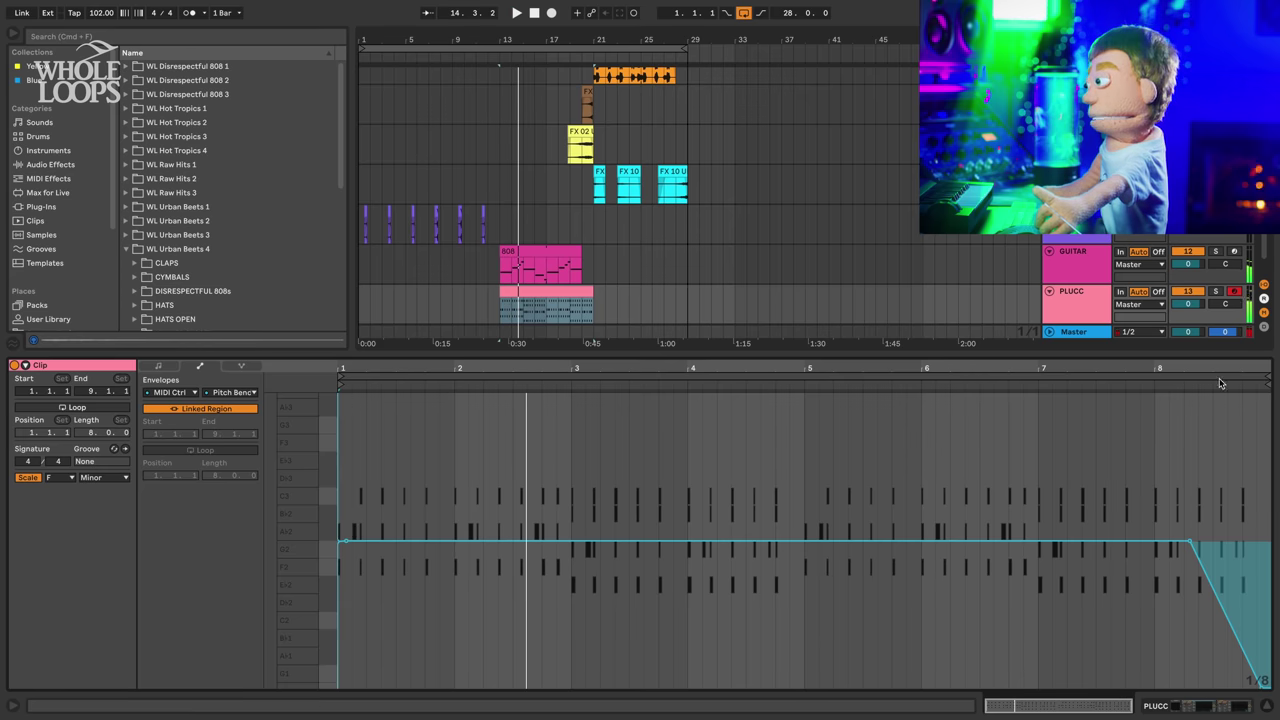
# - Show Omnisphere's Device On automation on the PLUCC track and switch it off from bar 21 to bar 28
pyautogui.click(1243, 709)
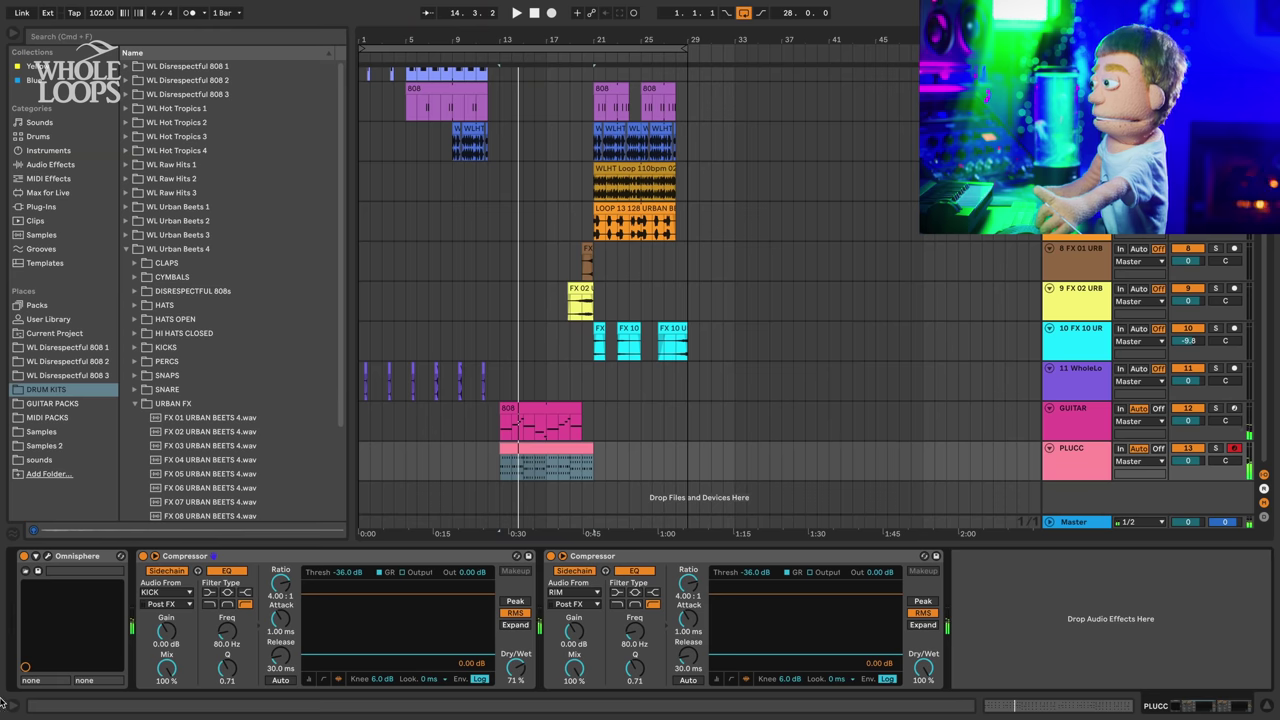
pyautogui.rightClick(24, 560)
pyautogui.click(60, 568)
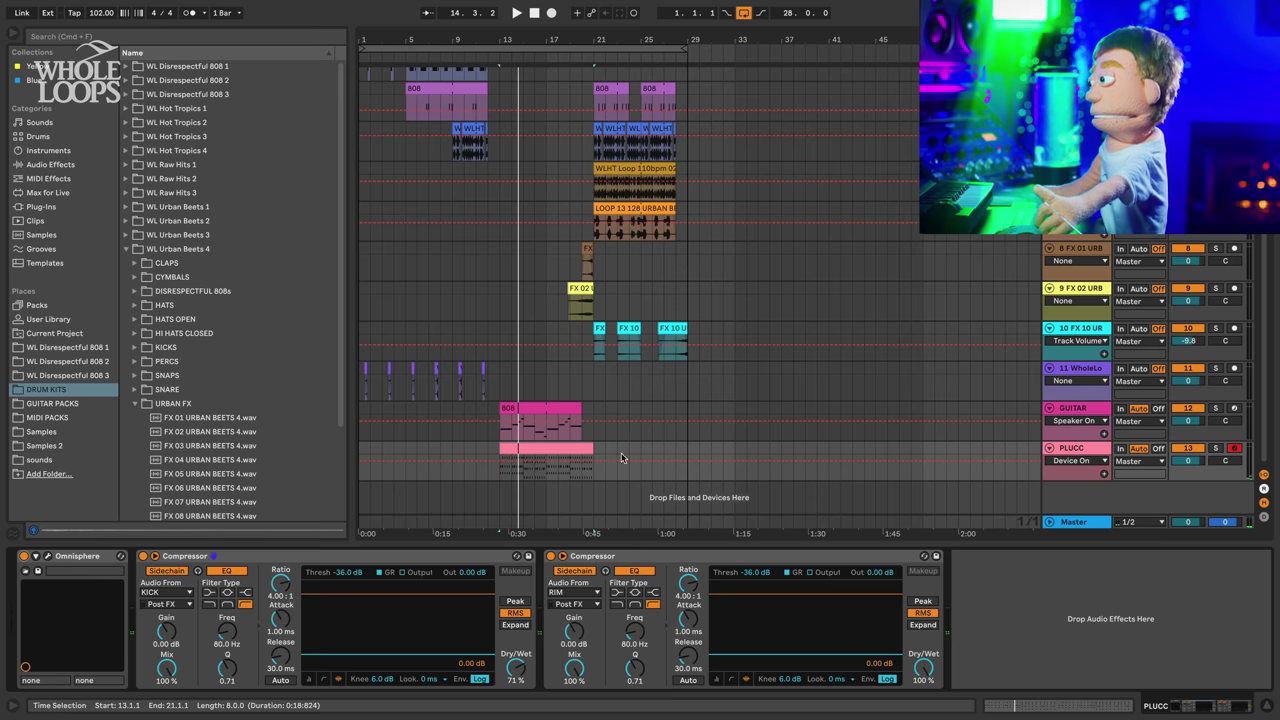
pyautogui.moveTo(592, 469); pyautogui.dragTo(663, 467)
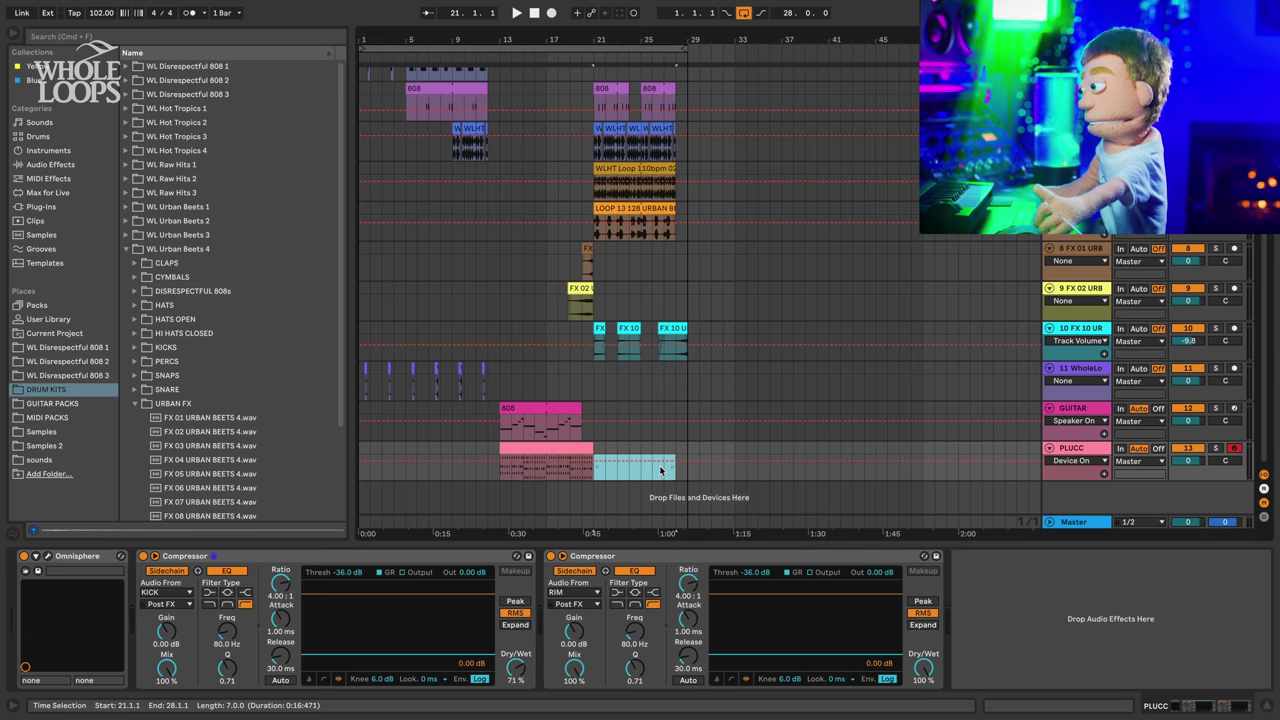
pyautogui.moveTo(659, 464); pyautogui.dragTo(659, 482)
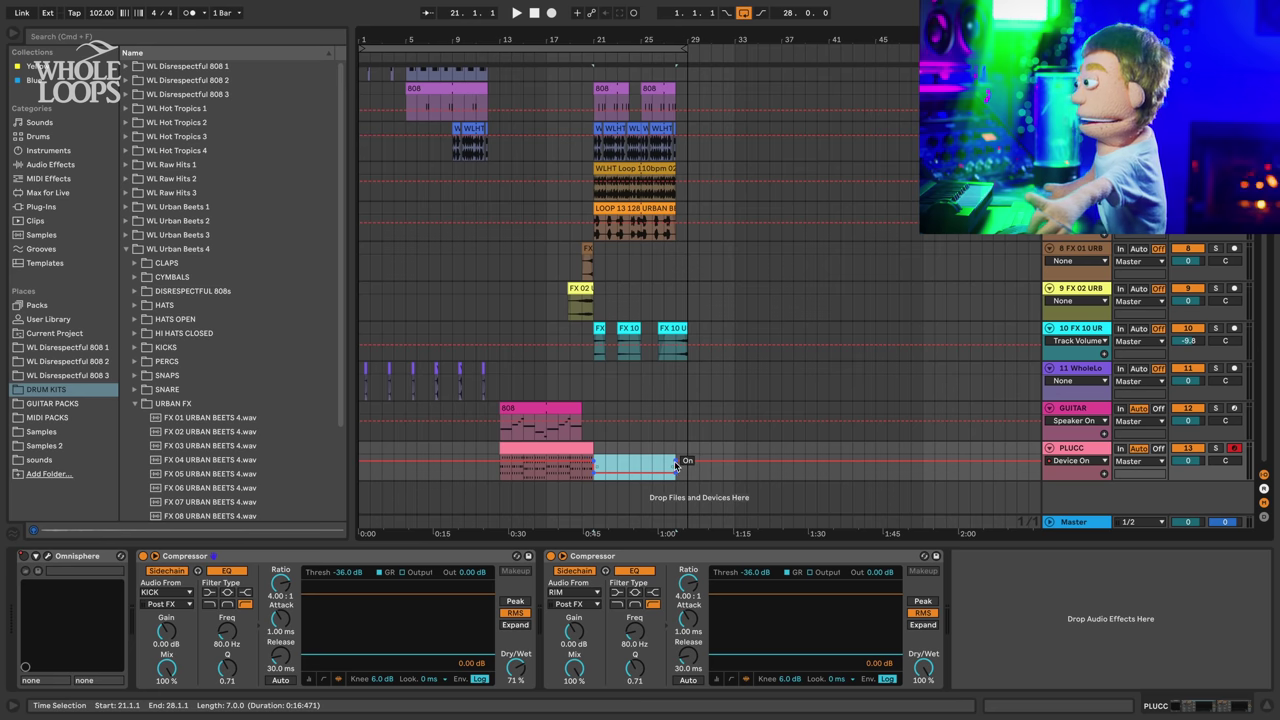
# - Extend the PLUCC device's off automation past bar 28 and switch it back on at bar 29
pyautogui.click(675, 463)
pyautogui.click(686, 474)
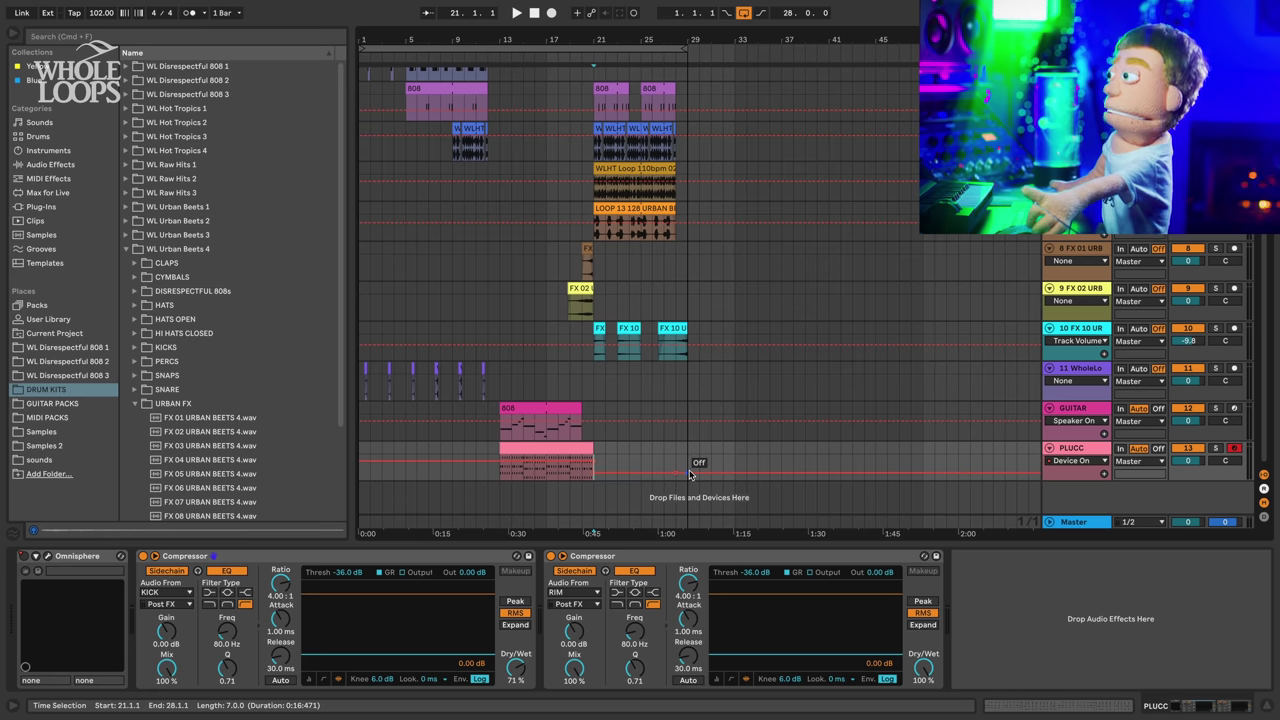
pyautogui.moveTo(690, 476); pyautogui.dragTo(689, 461)
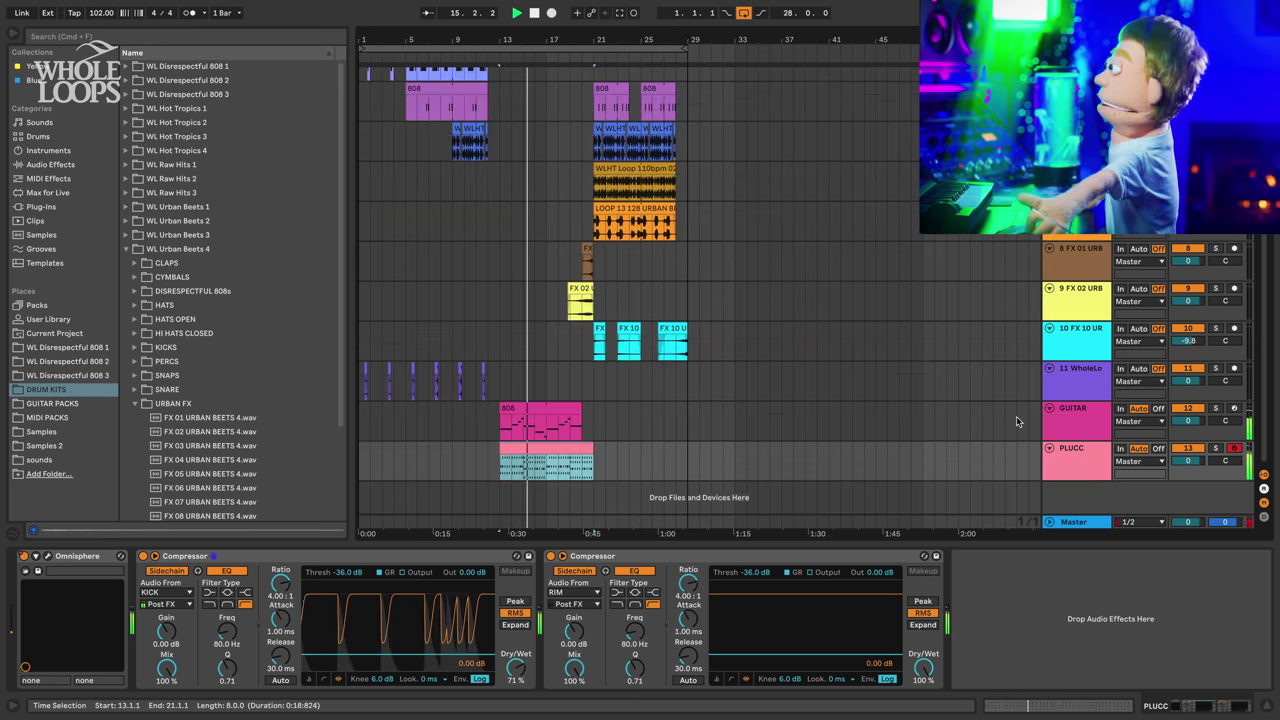
# - Stop playback, copy the GUITAR track's 808 clip onto the new MIDI track below it at bar 13, and open the copy
pyautogui.click(1068, 412)
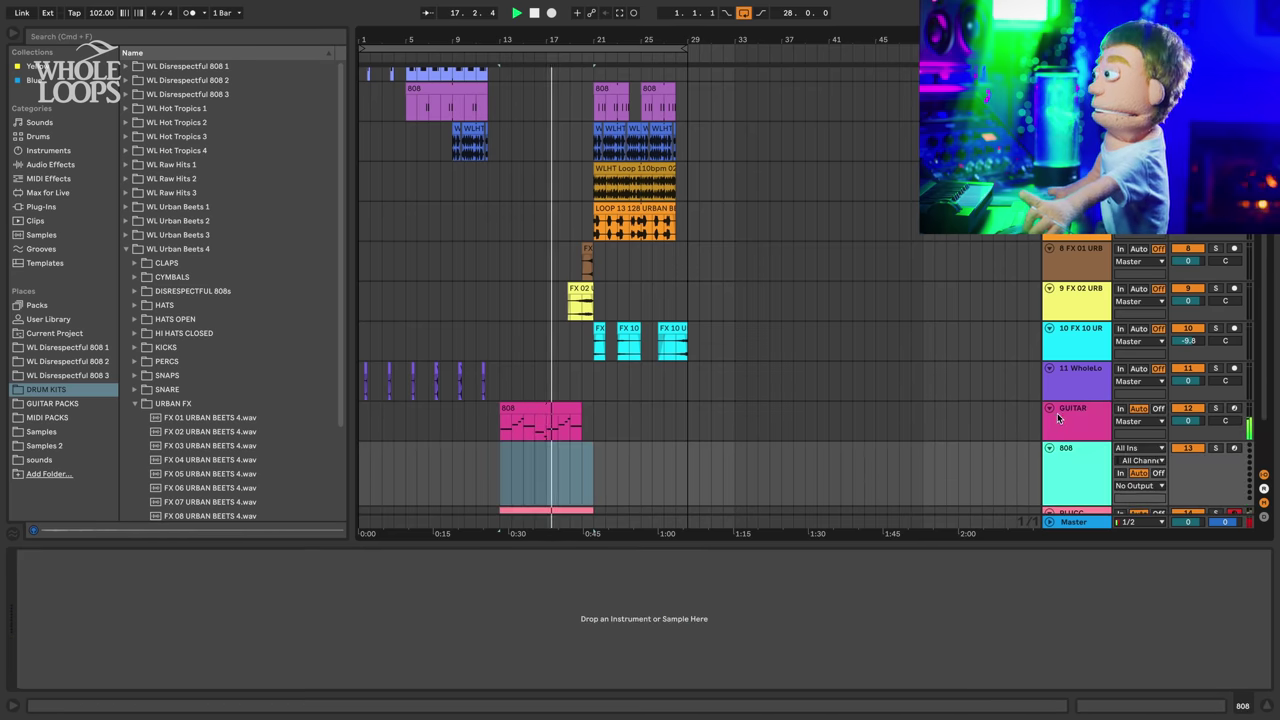
pyautogui.press('space')
pyautogui.moveTo(550, 410); pyautogui.dragTo(548, 460)
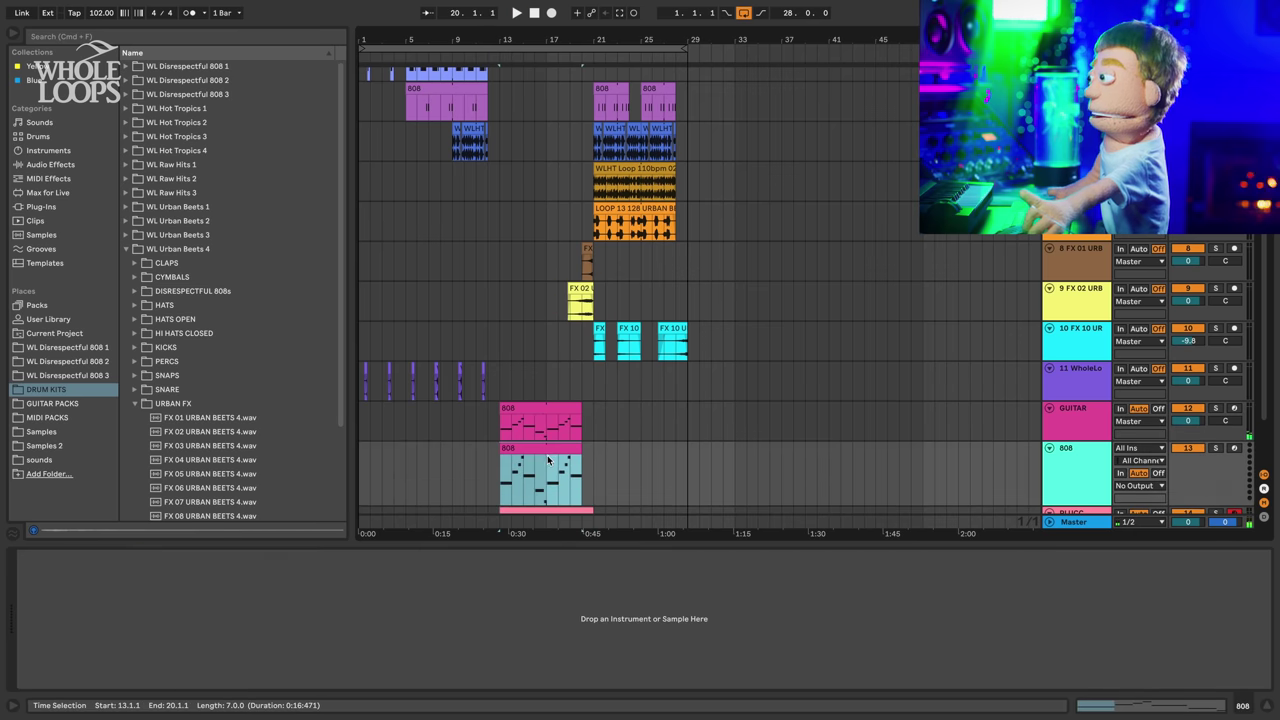
pyautogui.click(1228, 709)
# - Search the plug-ins for "ser" and load the VST version of Serum onto the new 808 track
pyautogui.click(122, 38)
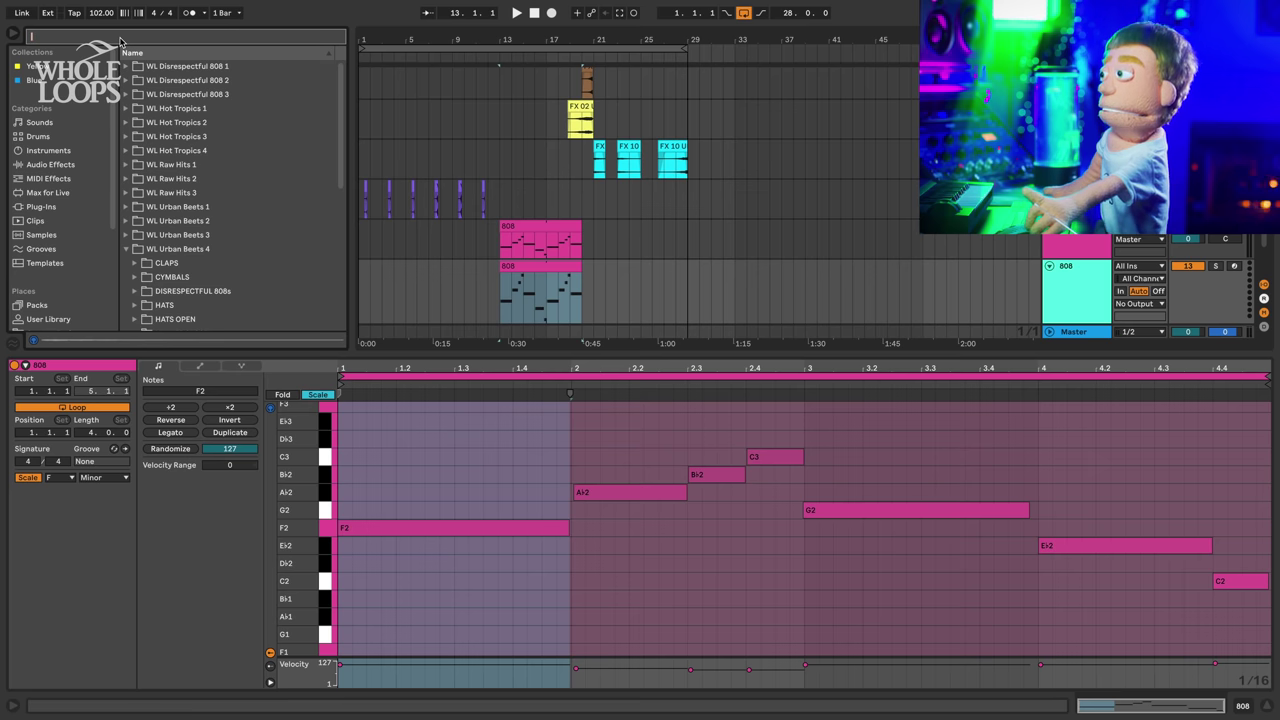
pyautogui.write('ser')
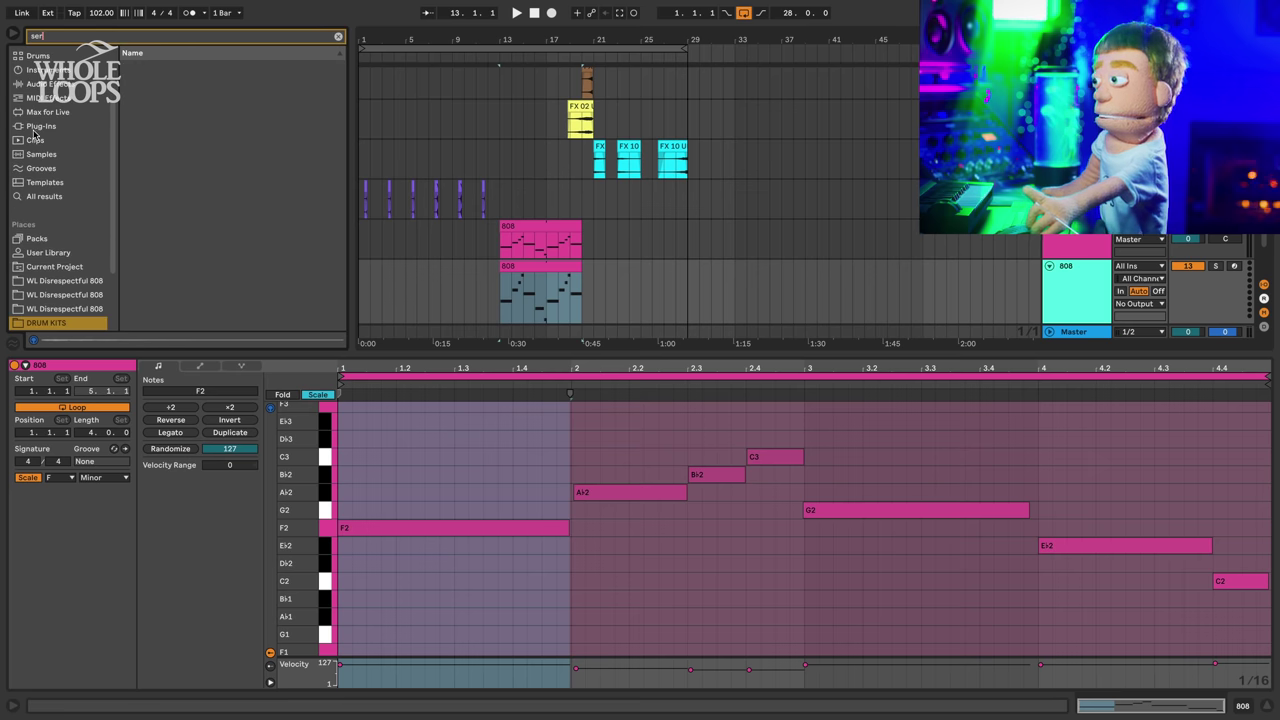
pyautogui.click(38, 127)
pyautogui.moveTo(164, 96); pyautogui.dragTo(491, 261)
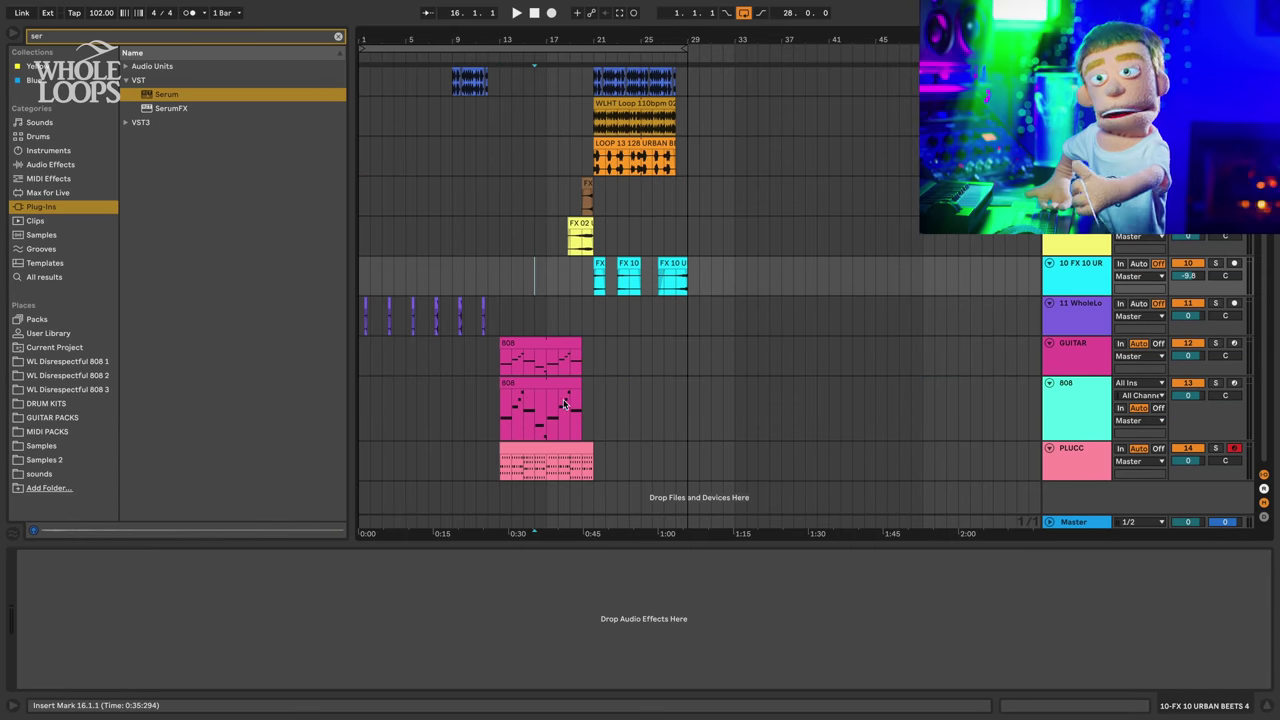
pyautogui.click(563, 404)
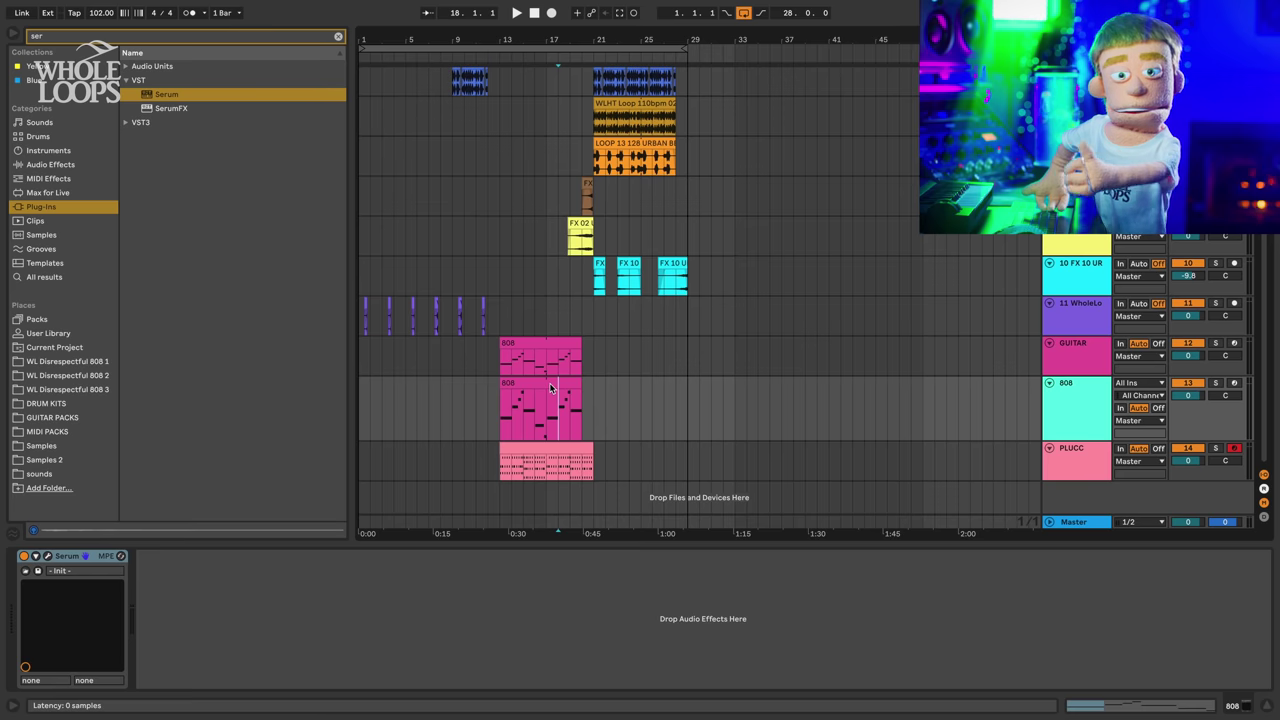
# - Load the KARRA_serum_BASS_abyss preset from the KARRA FOR SERUM 2 presets into Serum
pyautogui.moveTo(519, 152)
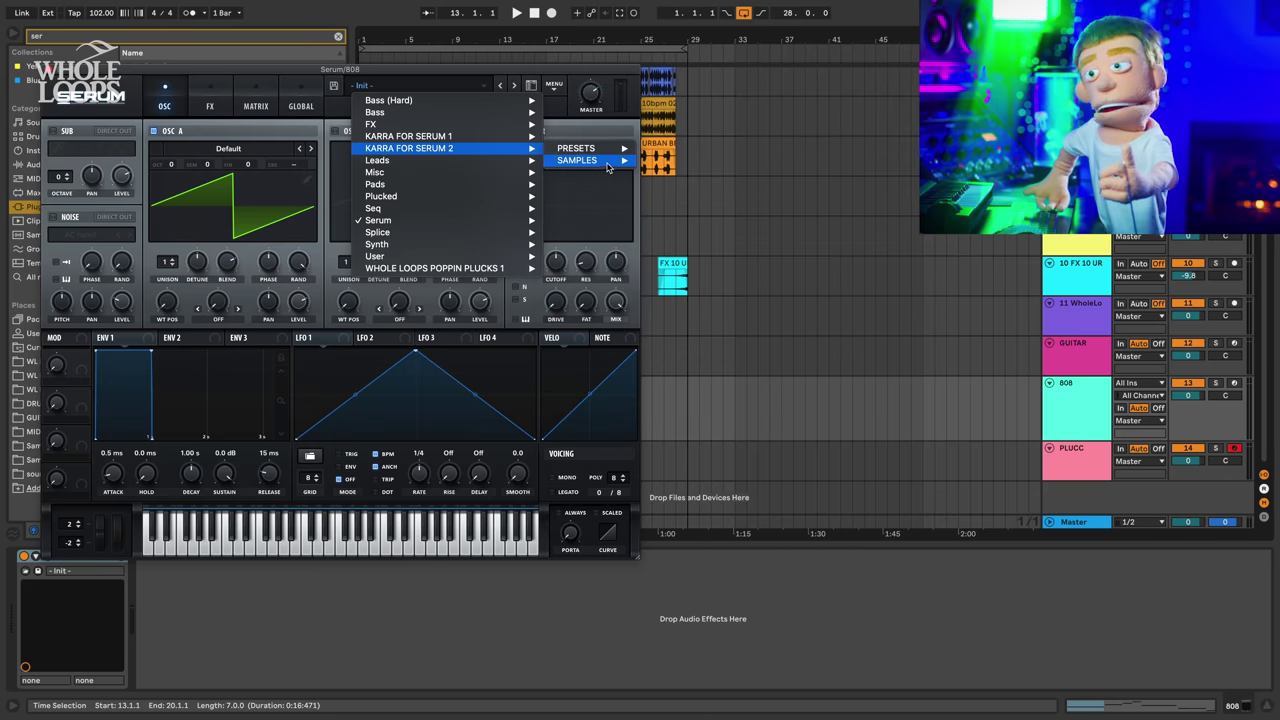
pyautogui.moveTo(611, 151)
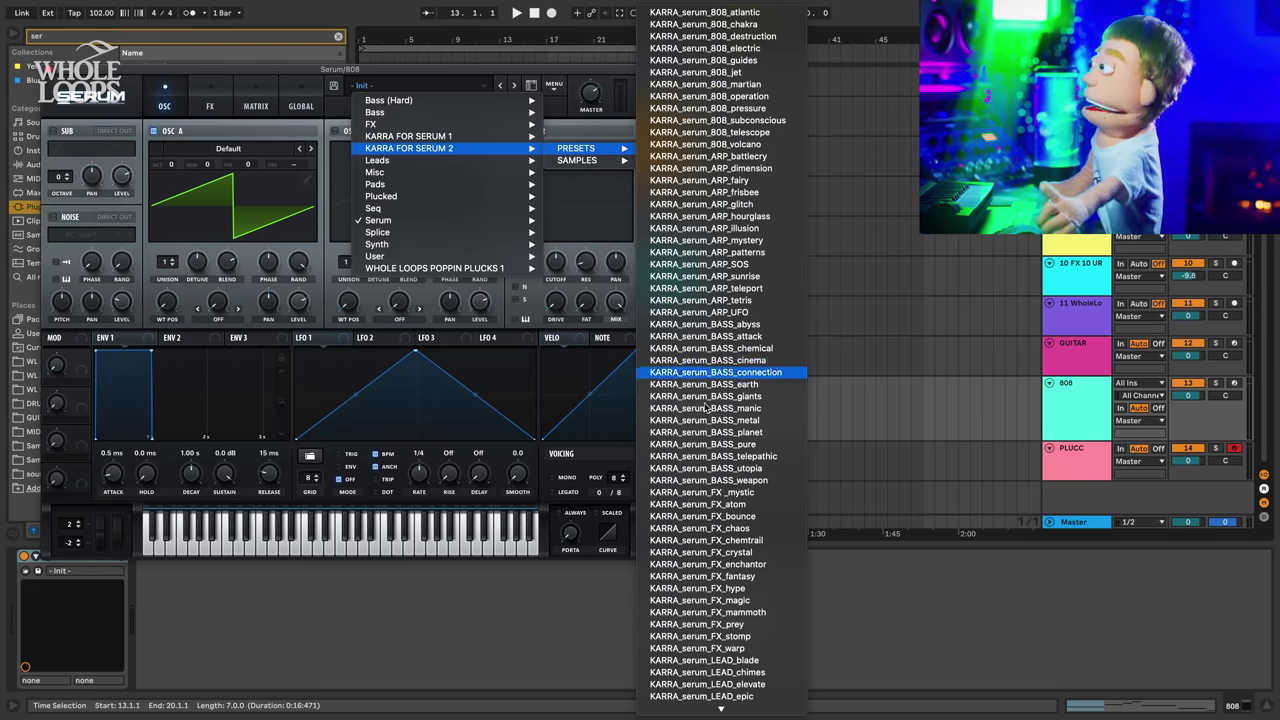
pyautogui.click(763, 337)
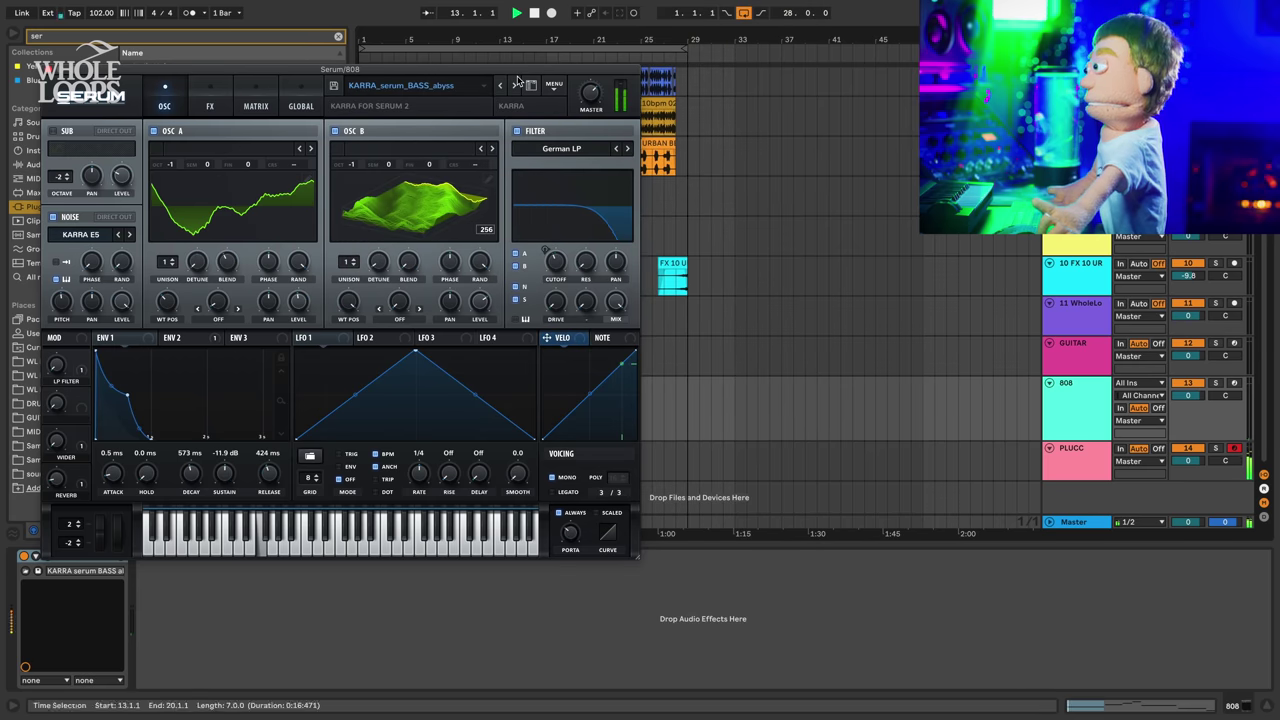
# - Move the Serum window below the arrangement, advance to the KARRA_serum_BASS_chemical preset, and raise its filter cutoff
pyautogui.moveTo(517, 74); pyautogui.dragTo(752, 410)
pyautogui.click(754, 398)
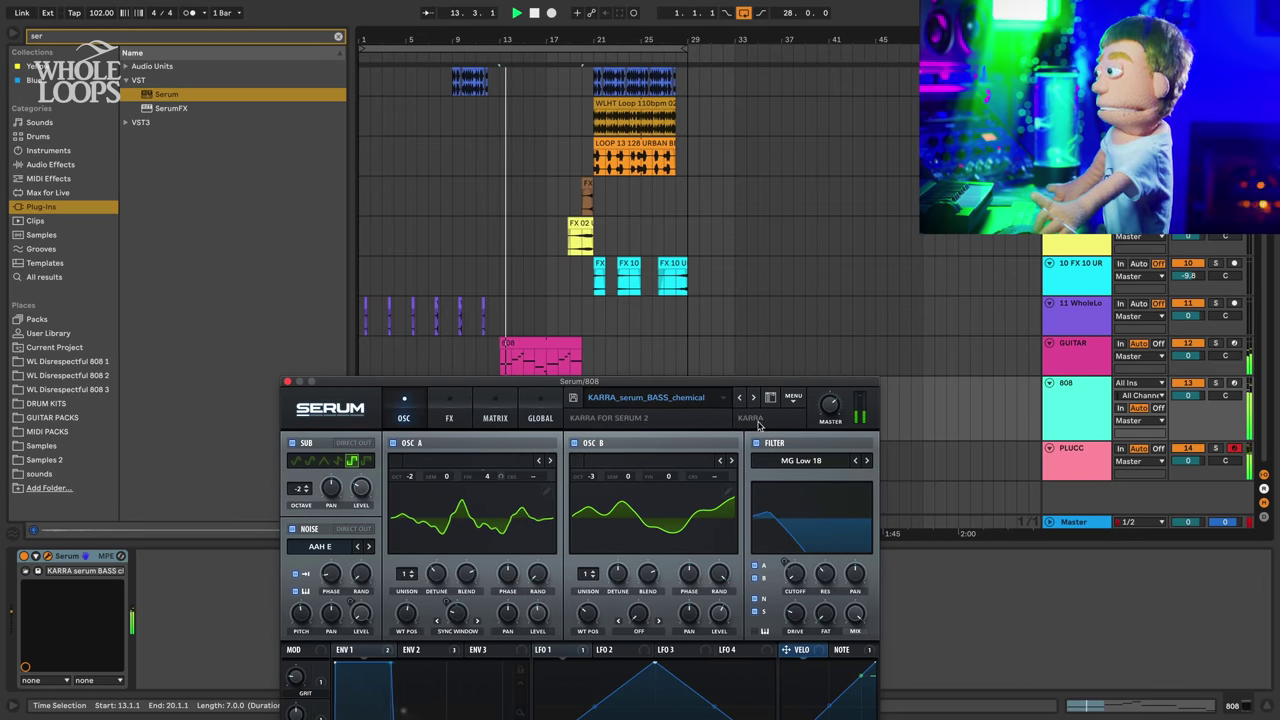
pyautogui.moveTo(795, 574); pyautogui.dragTo(792, 539)
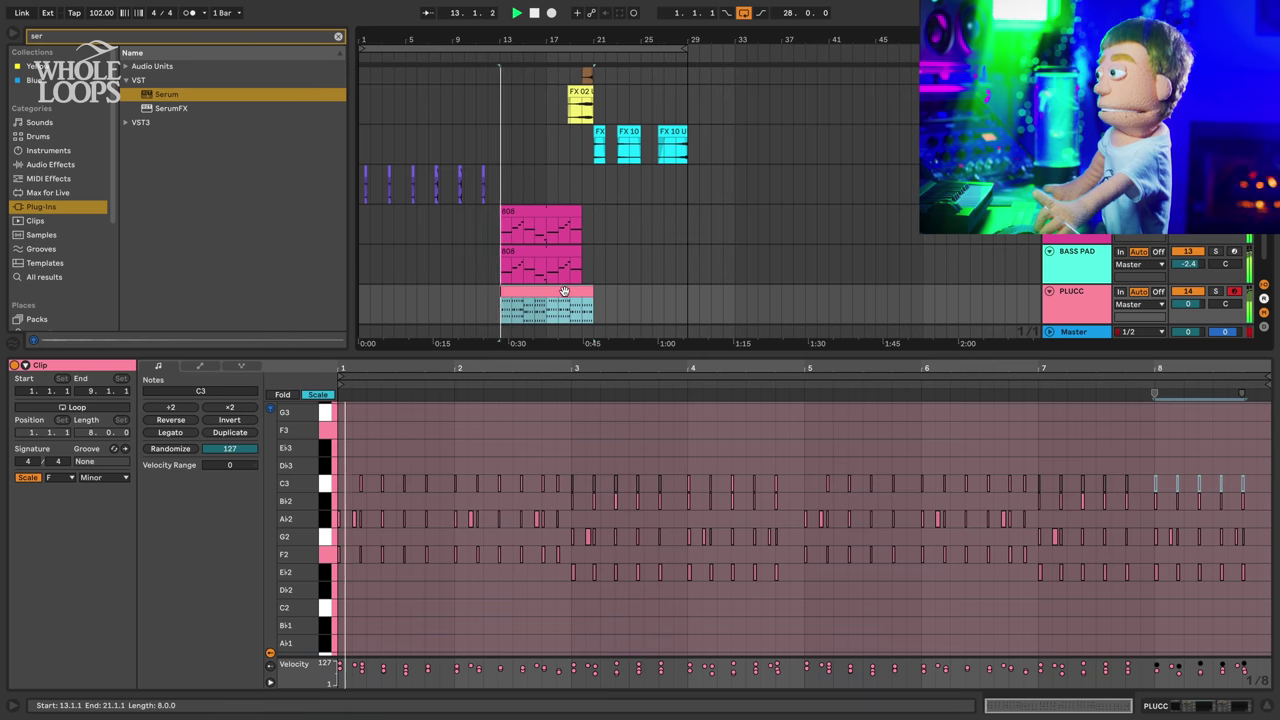
# - Lower the BASS PAD track's volume to -5.7 dB and reduce the Pro-Verb mix in the PLUCC track's Omnisphere effects
pyautogui.click(1213, 707)
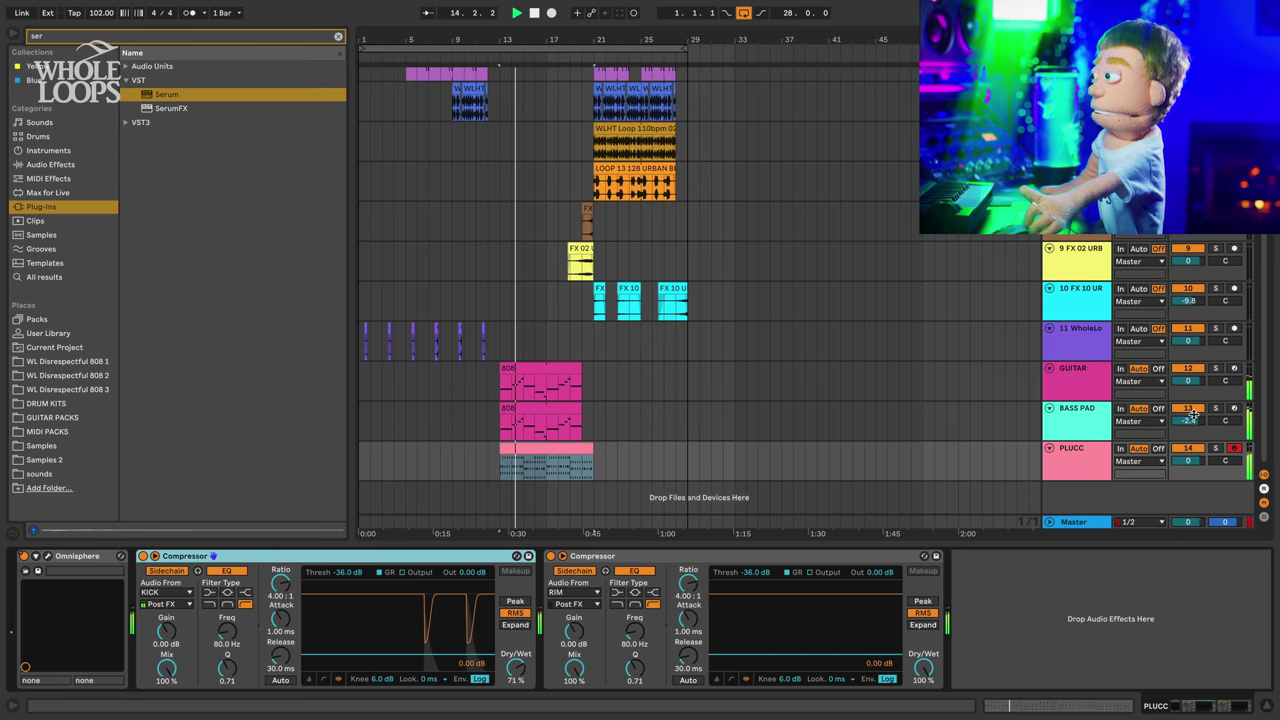
pyautogui.moveTo(1188, 420); pyautogui.dragTo(1188, 445)
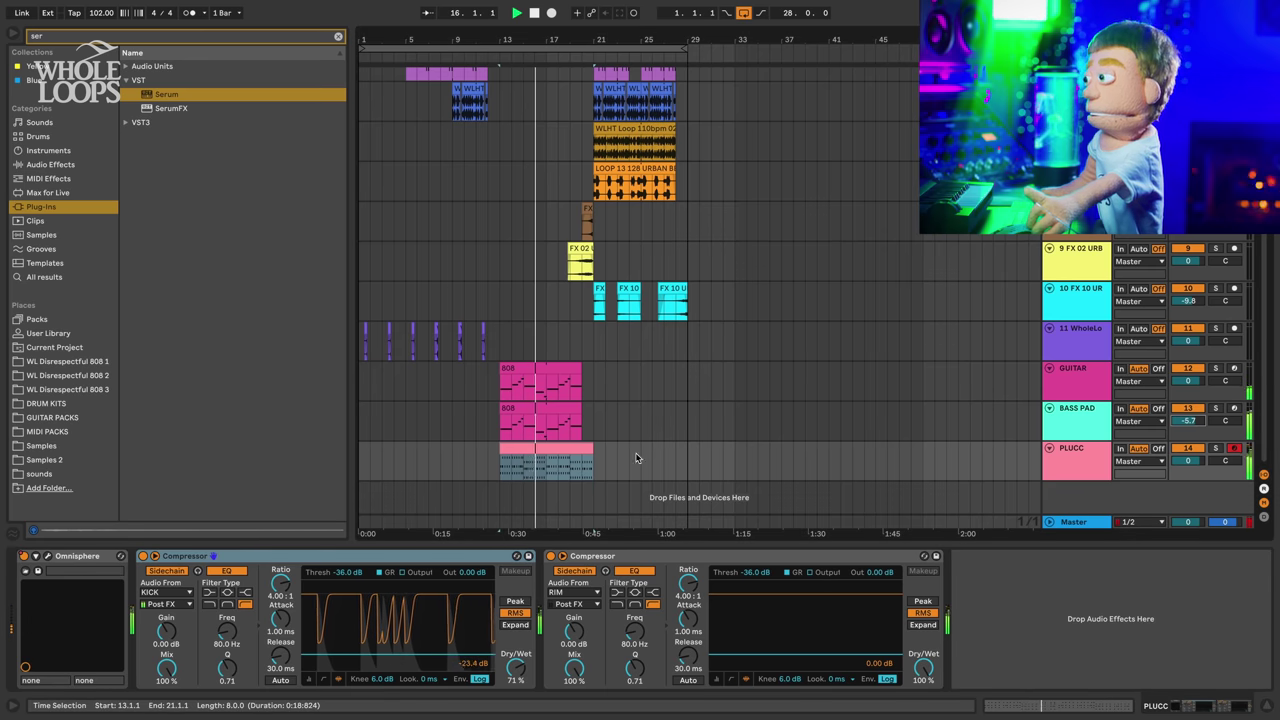
pyautogui.click(47, 556)
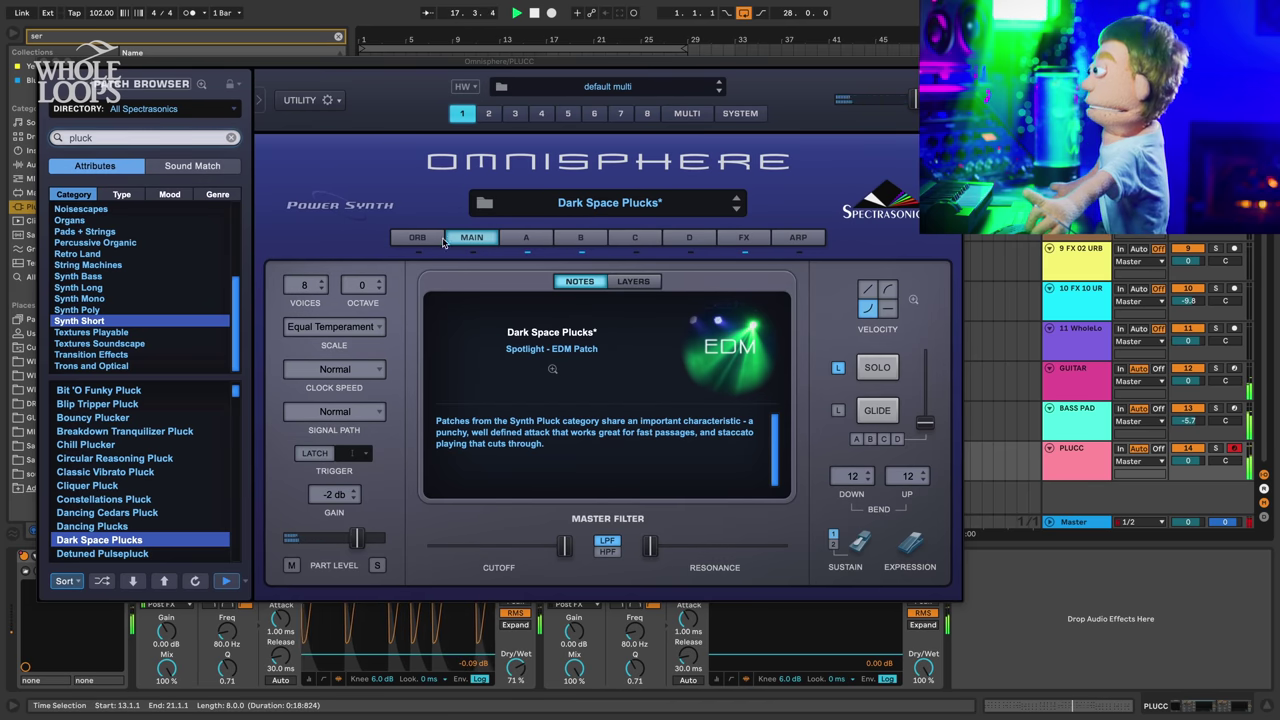
pyautogui.click(744, 240)
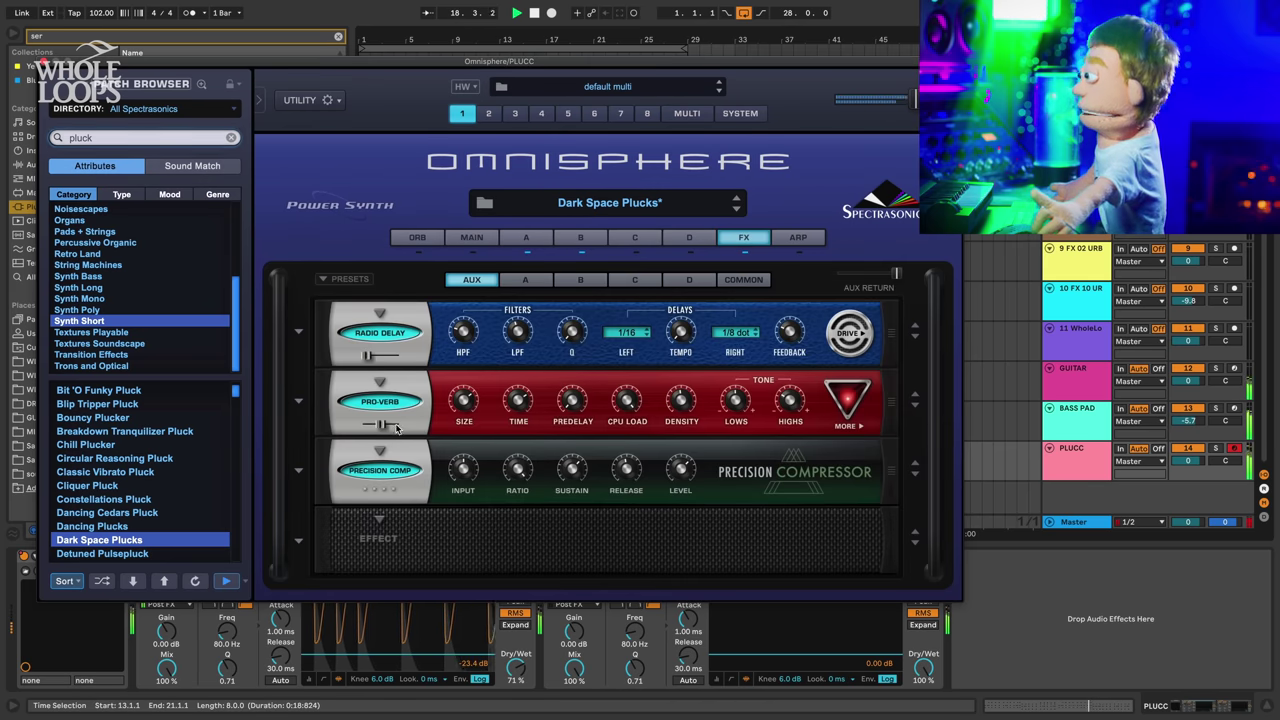
pyautogui.moveTo(380, 425)
pyautogui.mouseDown()
pyautogui.moveTo(343, 427)
pyautogui.moveTo(369, 426)
pyautogui.mouseUp()
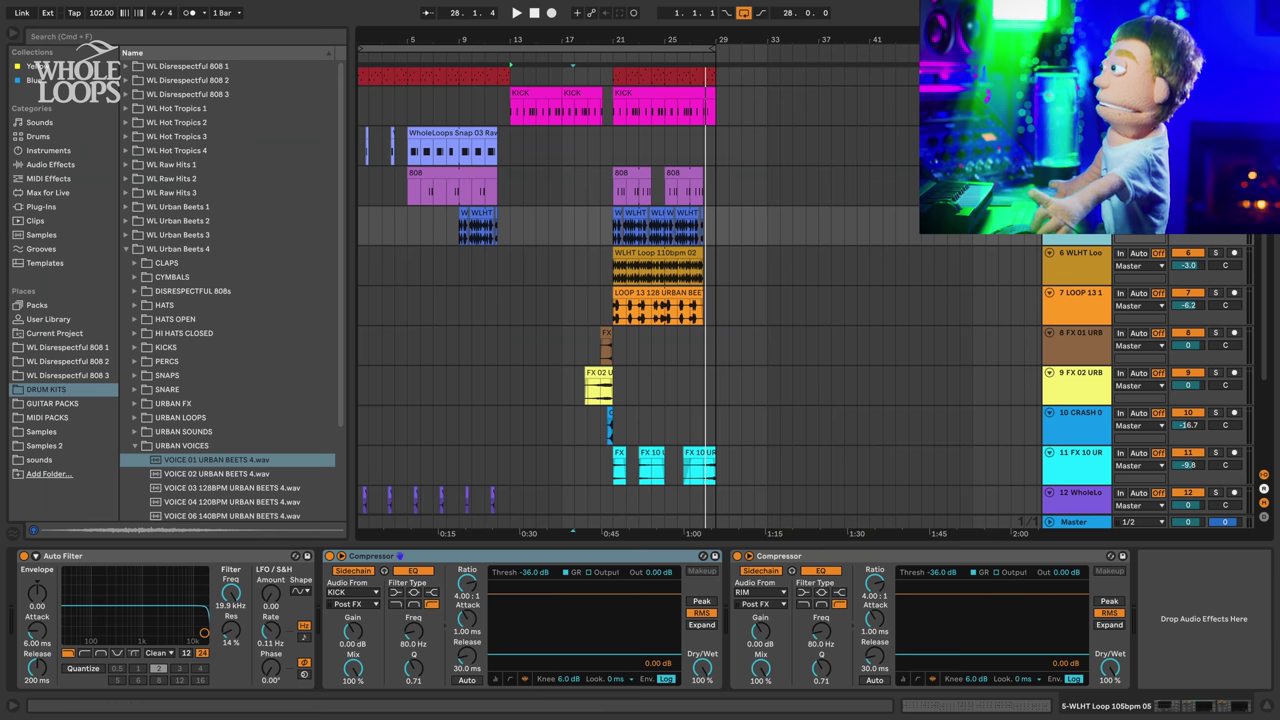
# - Insert a new MIDI track below the WLHT Loop 105bpm 05 track and load Impulse onto it
pyautogui.hotkey('ctrl', 'shift', 't')
pyautogui.click(64, 150)
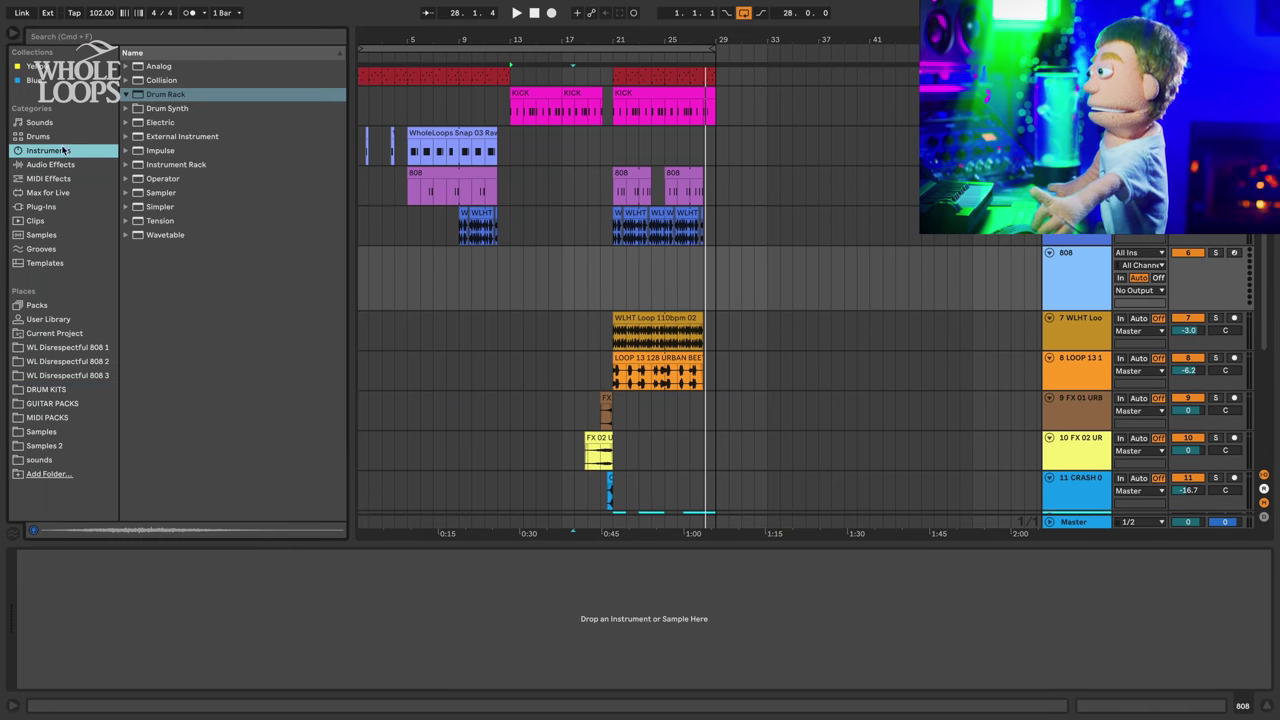
pyautogui.doubleClick(166, 150)
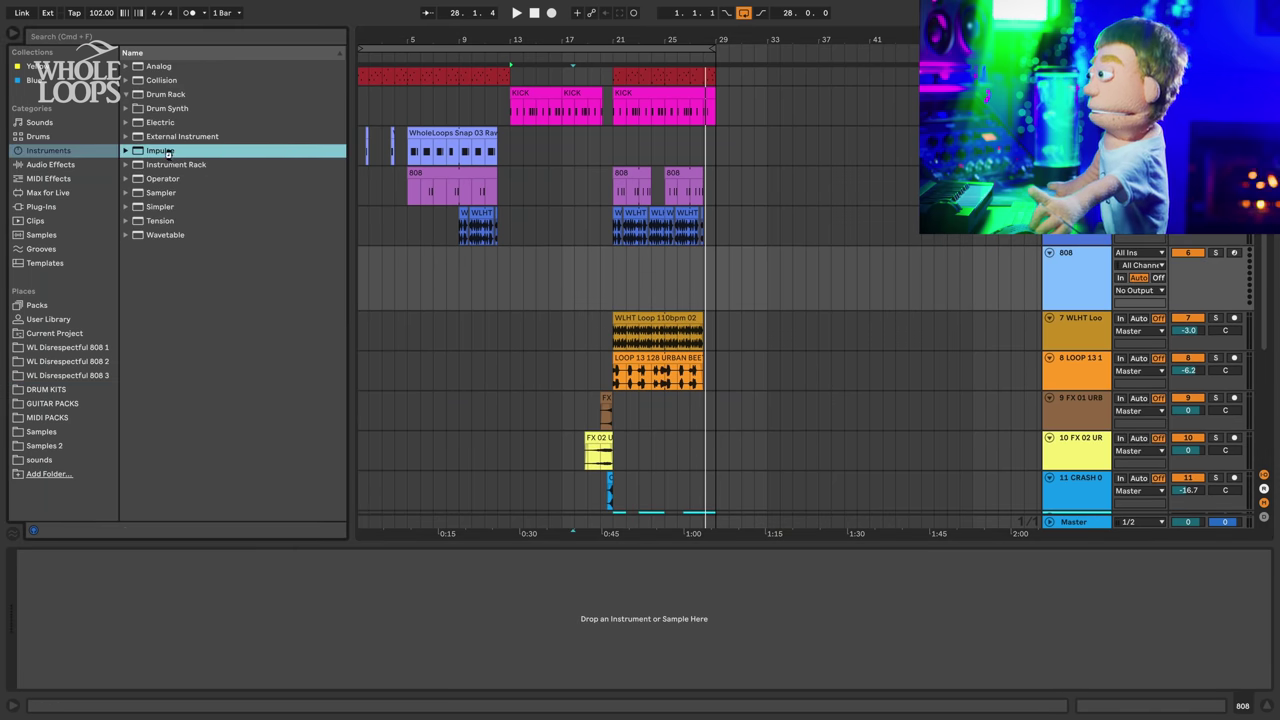
# - Load VOICE 01 URBAN BEETS 4.wav from the WL Urban Beets 4 voices into Impulse's first sample slot
pyautogui.click(58, 403)
pyautogui.click(48, 390)
pyautogui.scroll(-1, 191, 424)
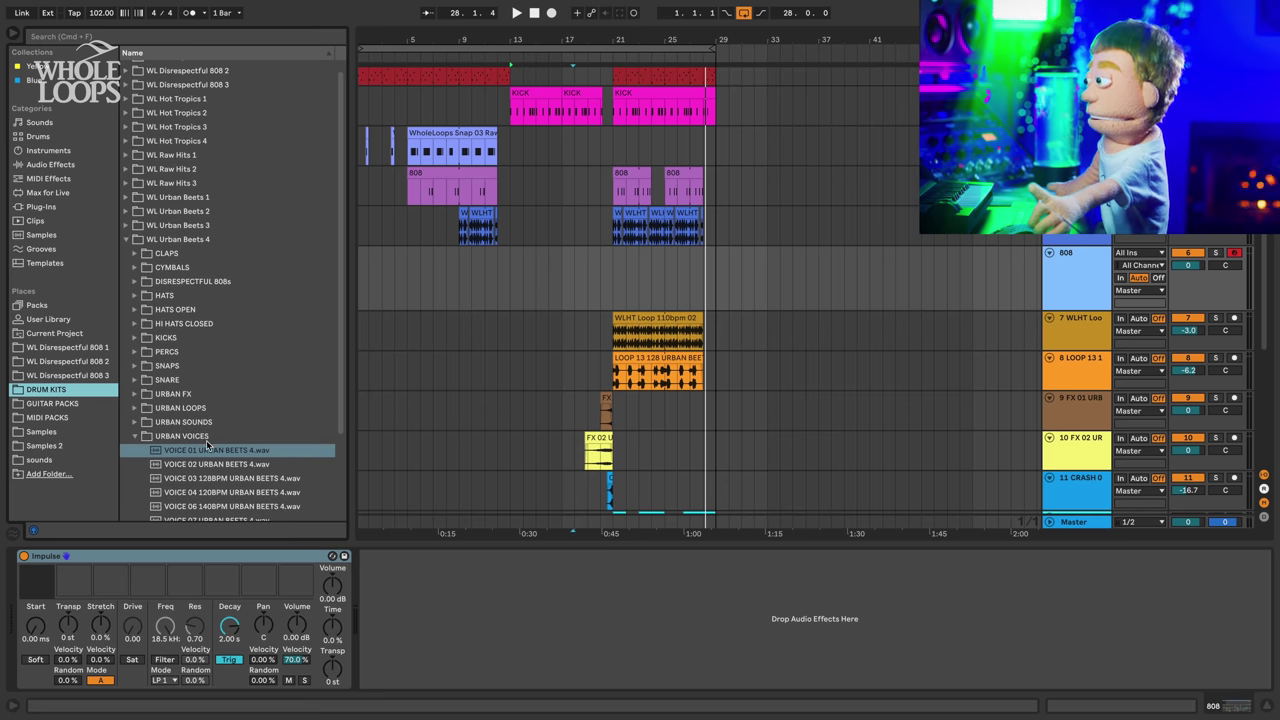
pyautogui.click(206, 451)
pyautogui.moveTo(45, 588); pyautogui.dragTo(37, 582)
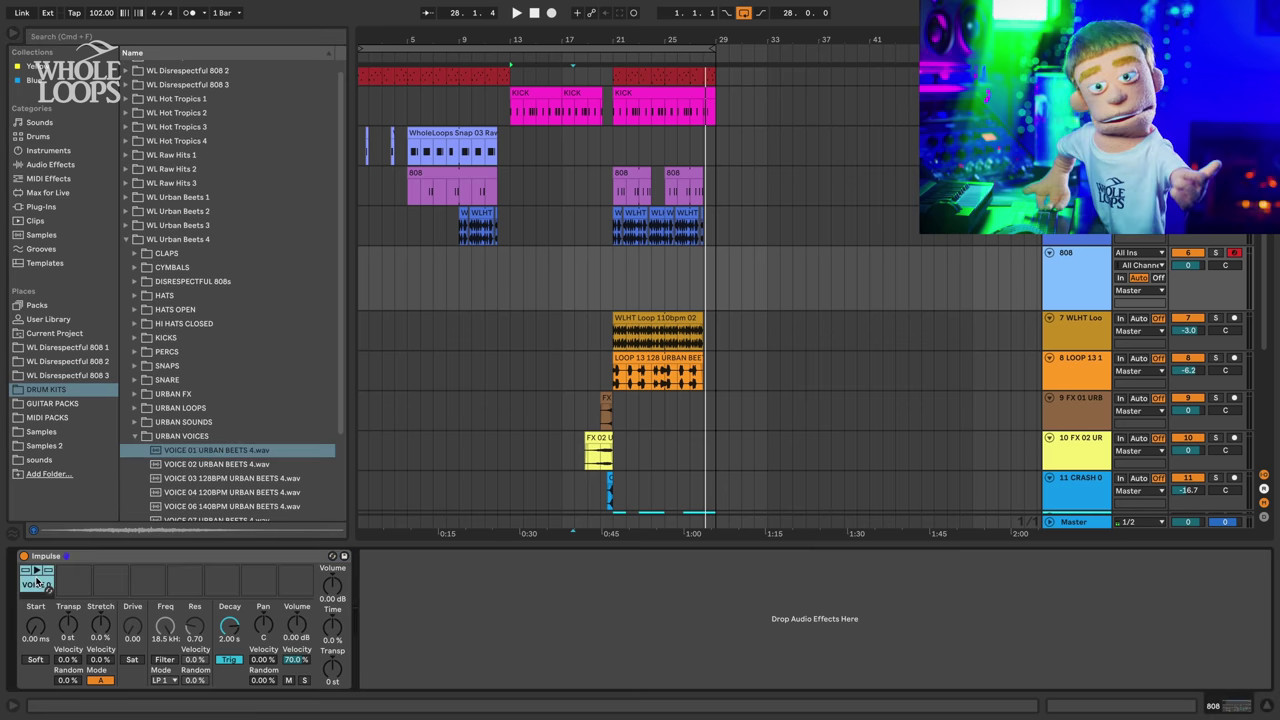
# - Audition more of the urban voices, load VOICE 06 140BPM URBAN BEETS 4.wav into Impulse's second slot, and select the first slot
pyautogui.click(173, 463)
pyautogui.click(167, 482)
pyautogui.scroll(-1, 175, 490)
pyautogui.click(181, 495)
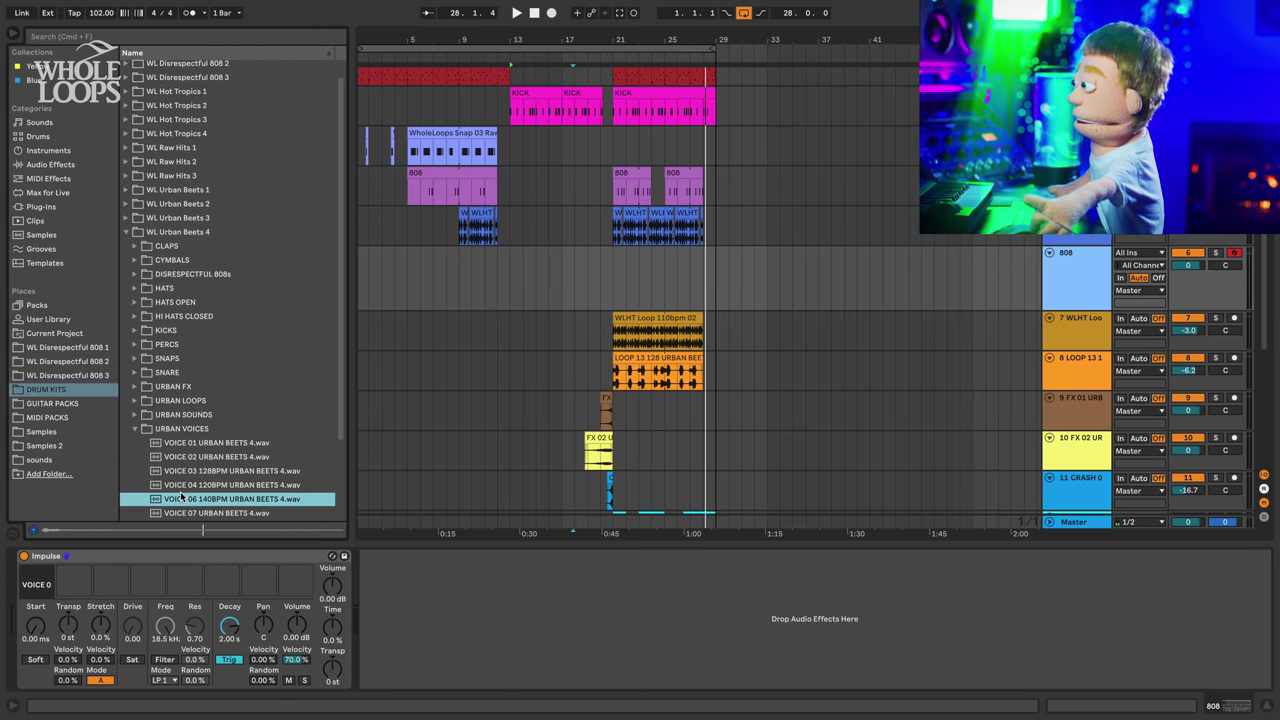
pyautogui.moveTo(88, 585); pyautogui.dragTo(80, 584)
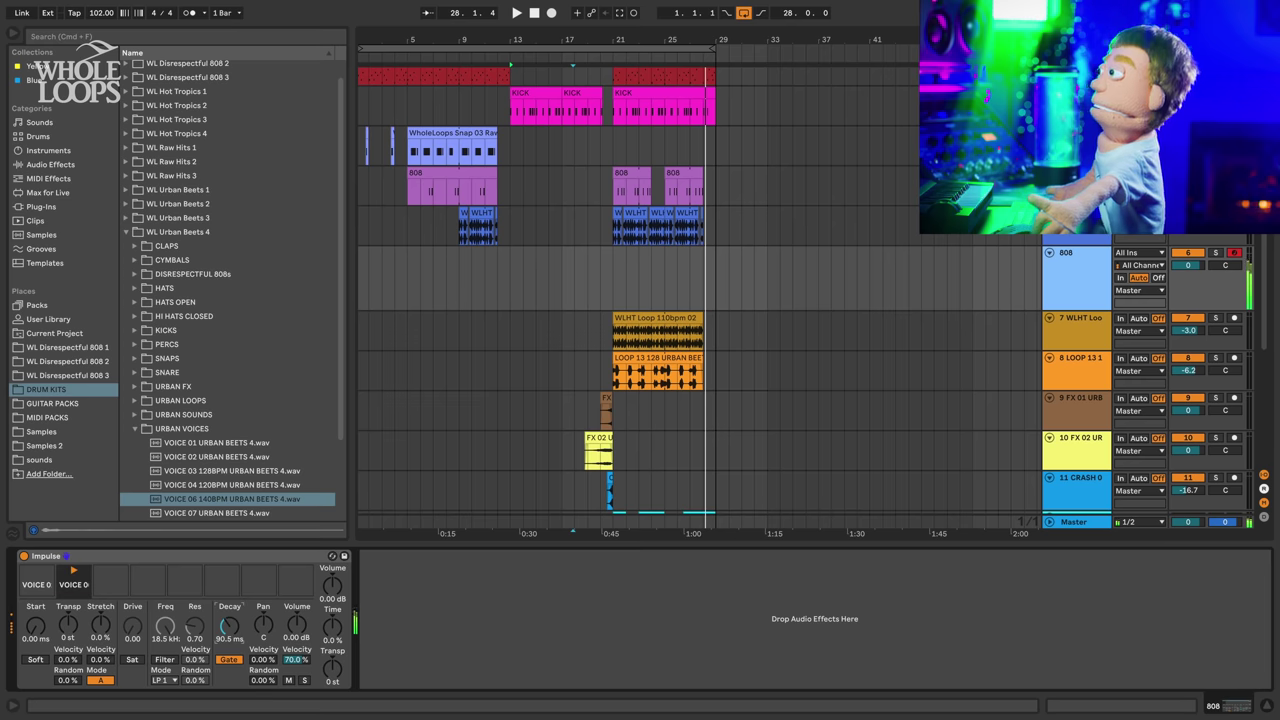
pyautogui.click(40, 589)
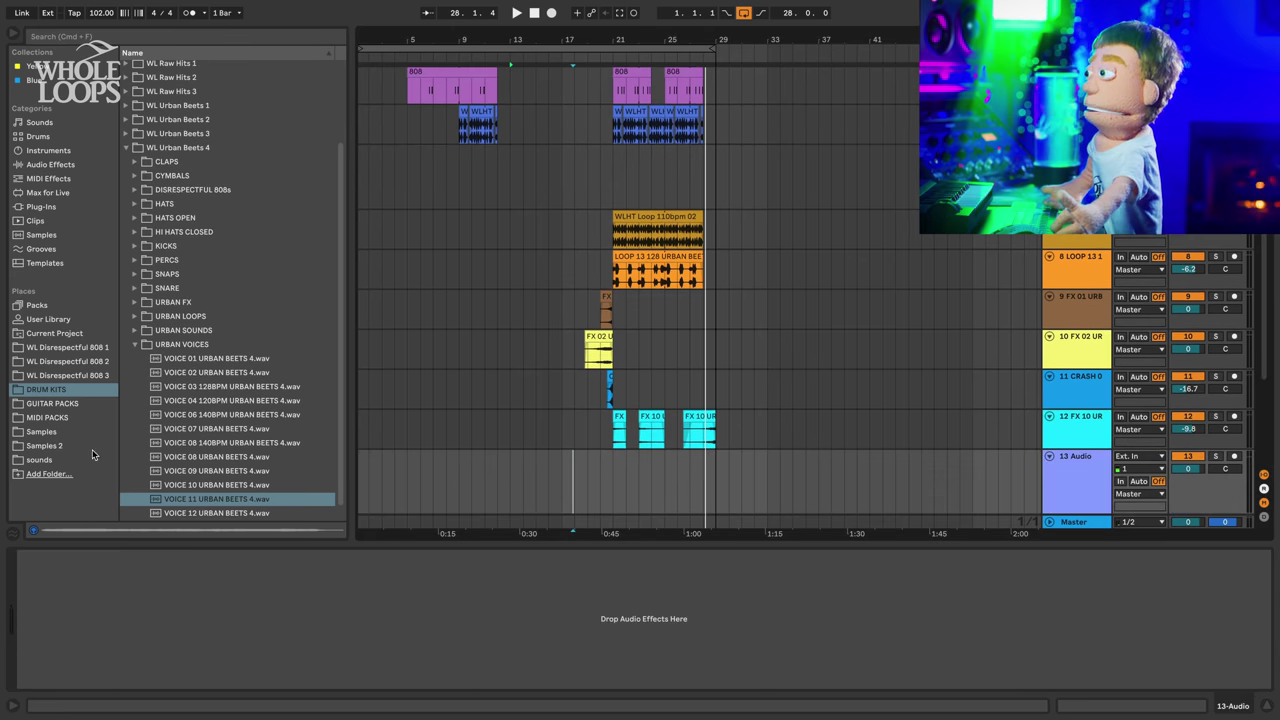
# - Place VOICE 11 URBAN BEETS 4.wav on the new audio track at bar 21 and transpose the clip by -2 semitones
pyautogui.moveTo(175, 498); pyautogui.dragTo(649, 460)
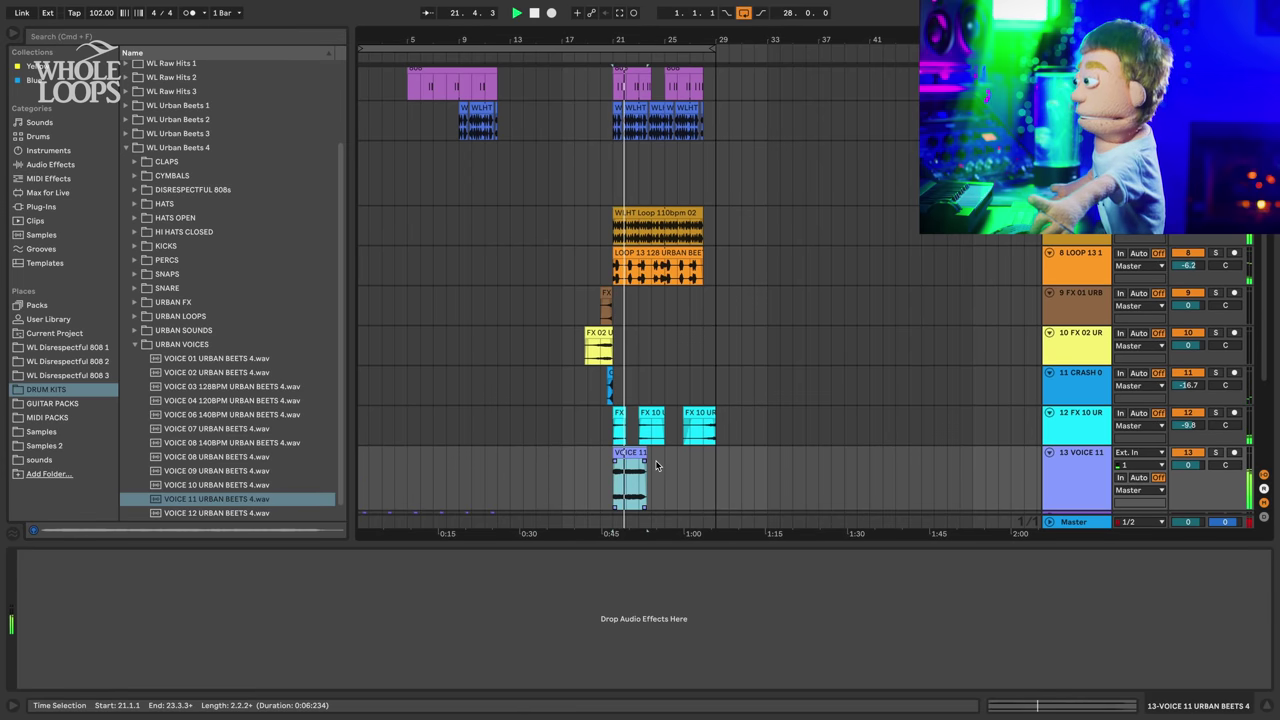
pyautogui.doubleClick(634, 452)
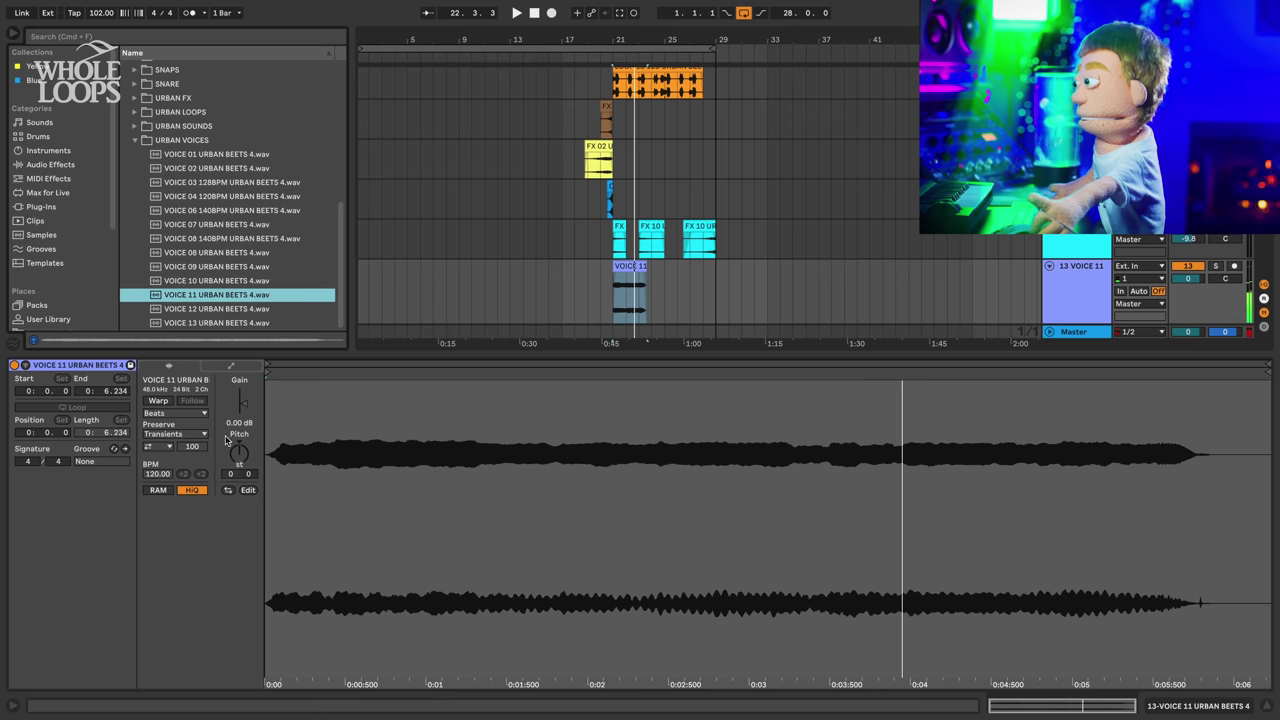
pyautogui.moveTo(244, 453); pyautogui.dragTo(244, 461)
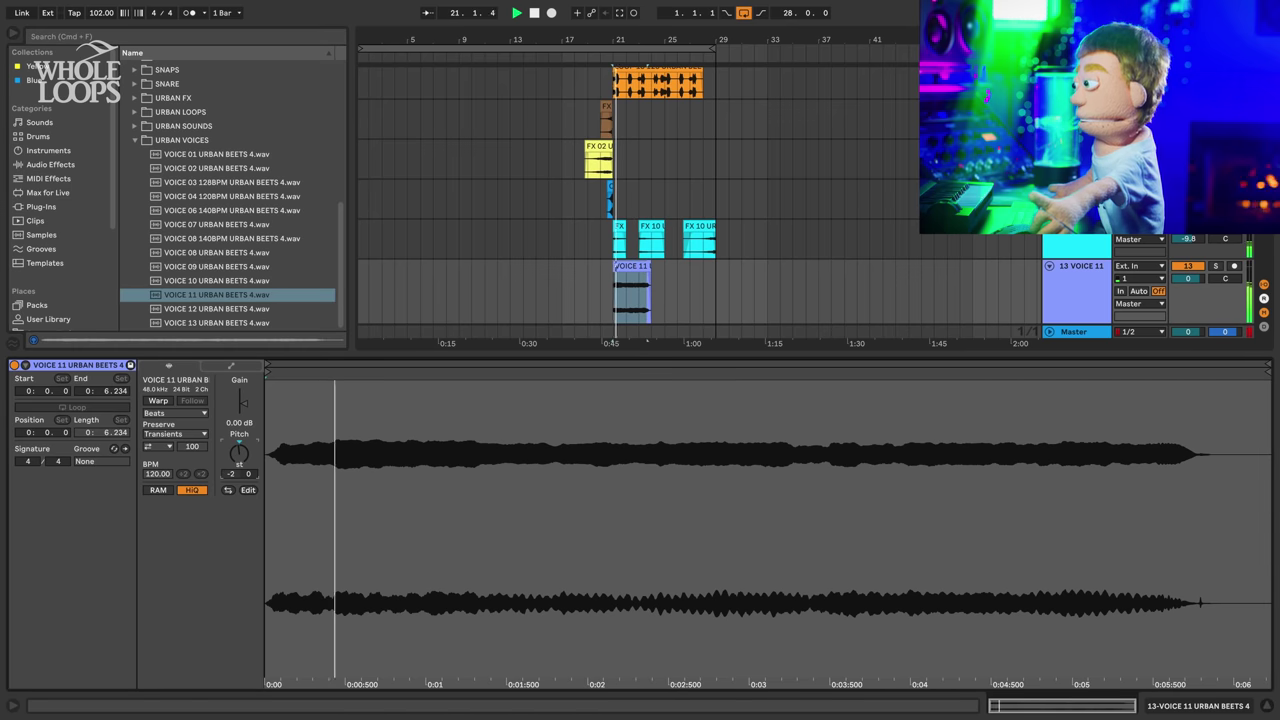
pyautogui.moveTo(249, 456); pyautogui.dragTo(249, 462)
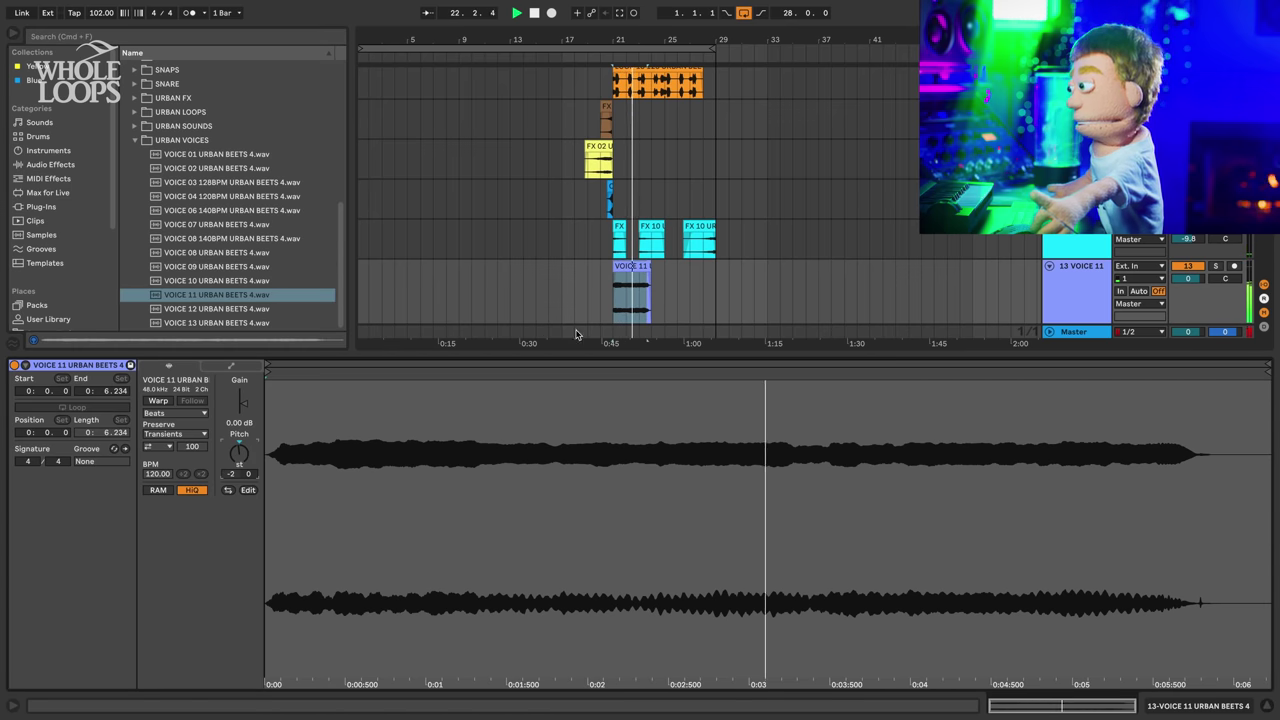
# - Split the VOICE 11 clip at 22.3.1 and overlap adjoining VOICE 11 pieces with a crossfade just before 22.2
pyautogui.click(615, 315)
pyautogui.press('z')
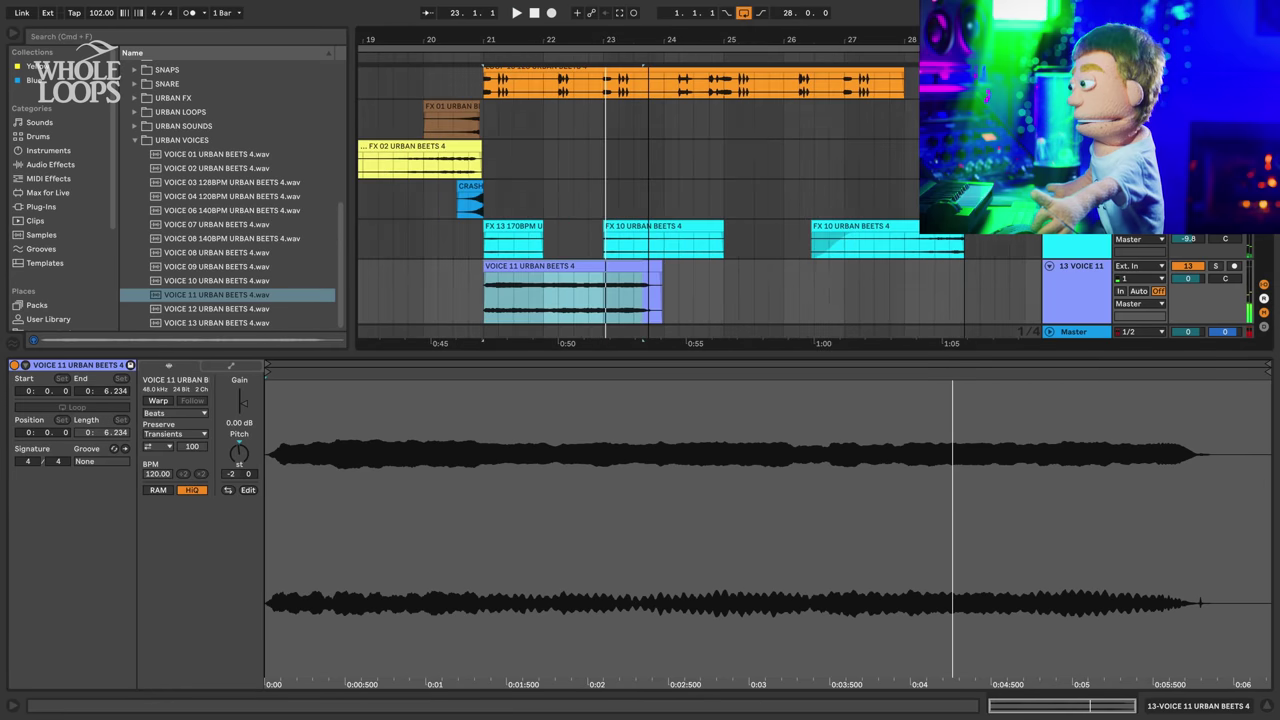
pyautogui.click(500, 295)
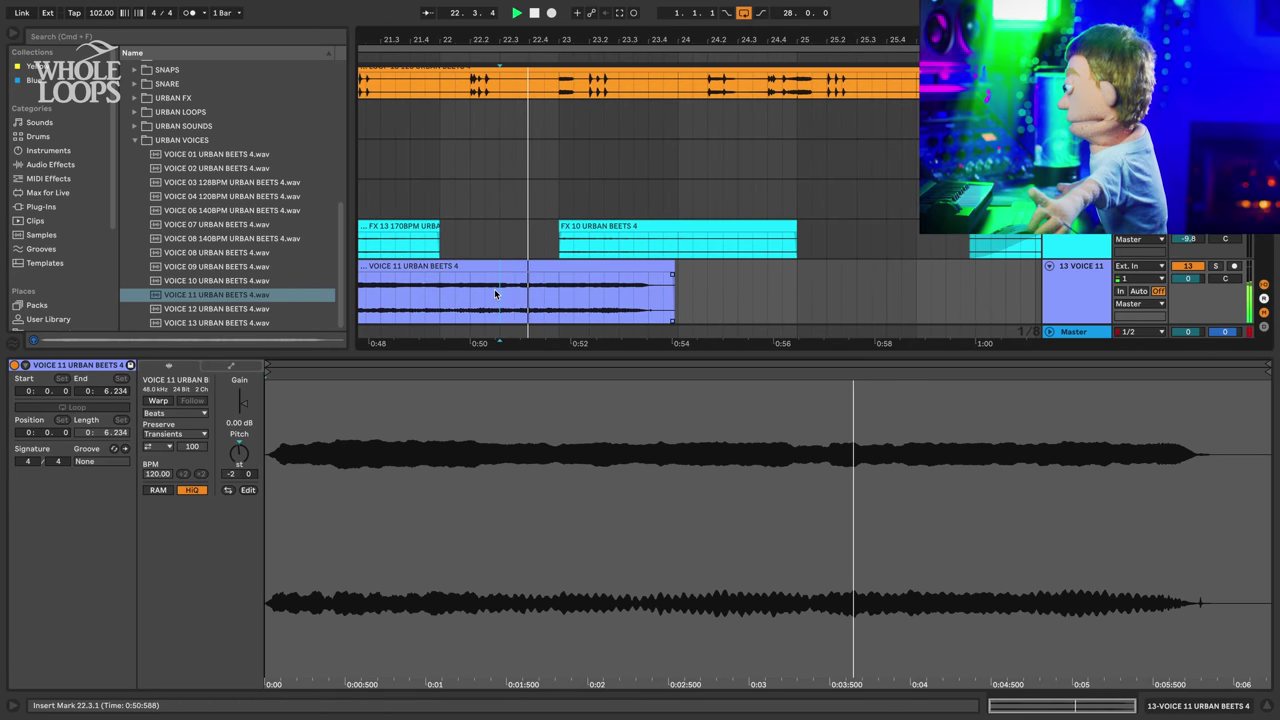
pyautogui.press('super+e')
pyautogui.press('space')
pyautogui.moveTo(515, 267); pyautogui.dragTo(484, 277)
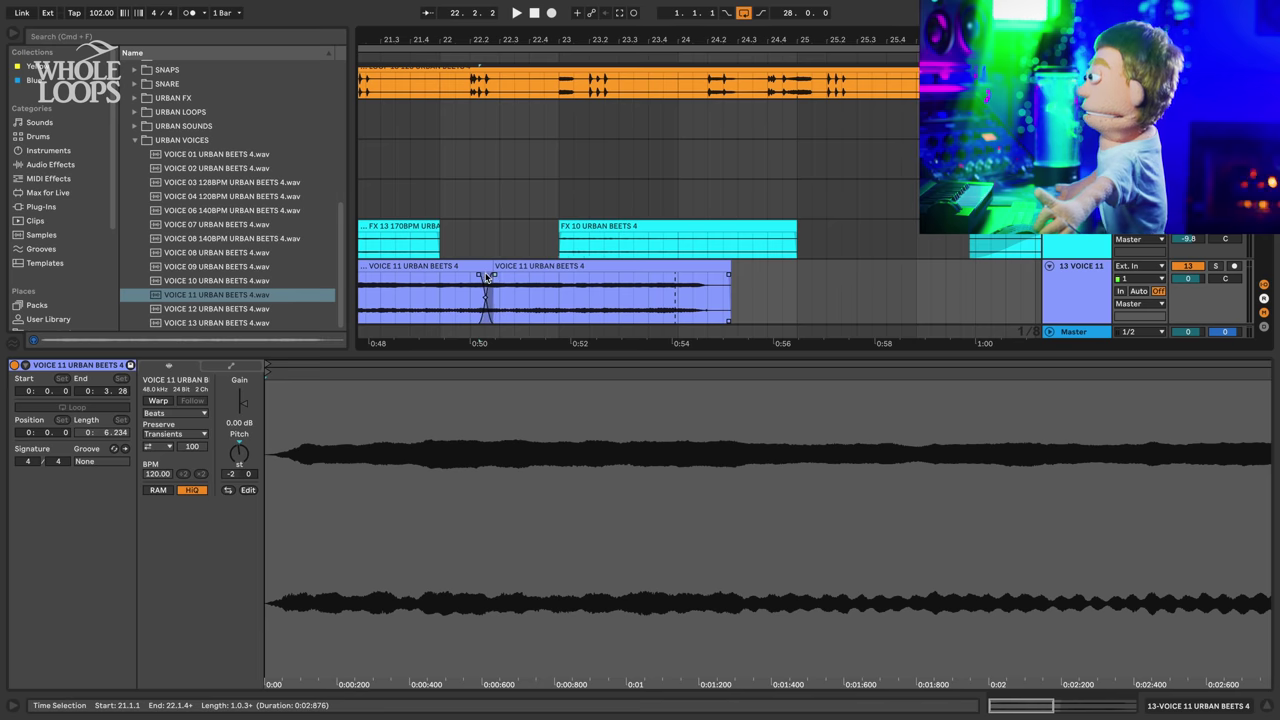
pyautogui.press('space')
pyautogui.moveTo(469, 42); pyautogui.dragTo(511, 38)
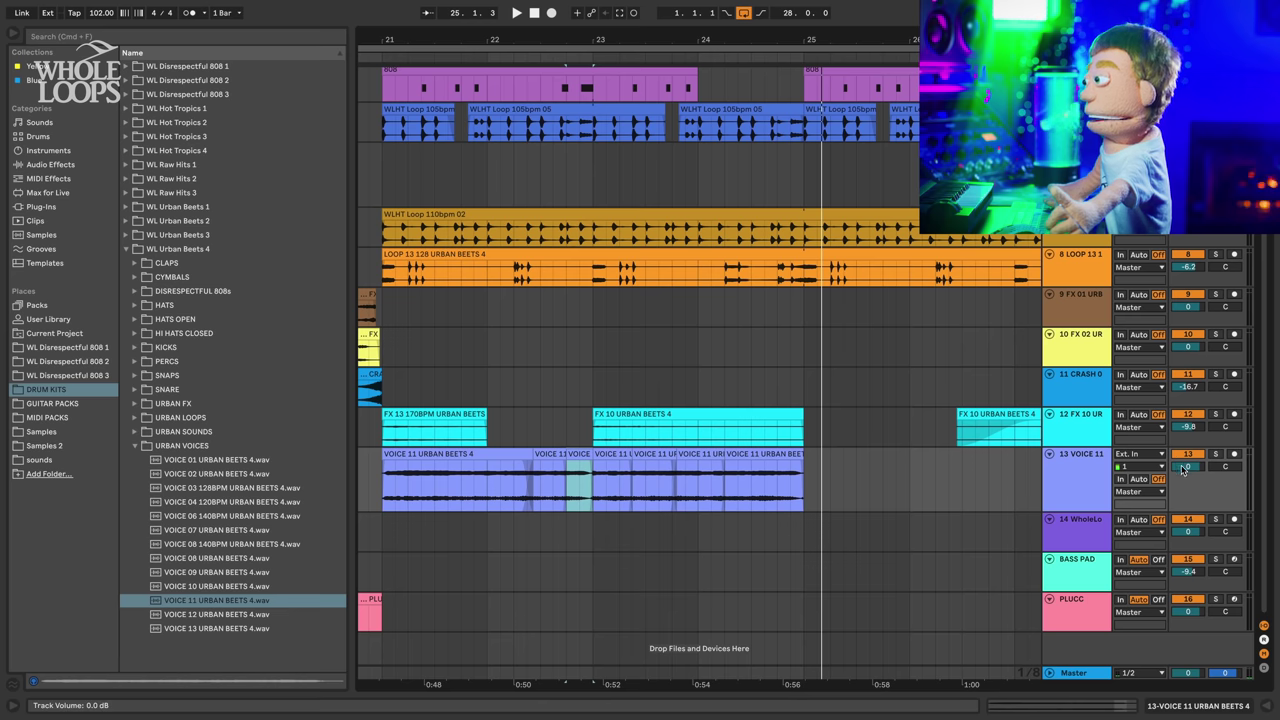
# - Add Auto Pan to the VOICE 11 track with its amount at 92.1 % and its rate at 0.15 Hz
pyautogui.click(36, 164)
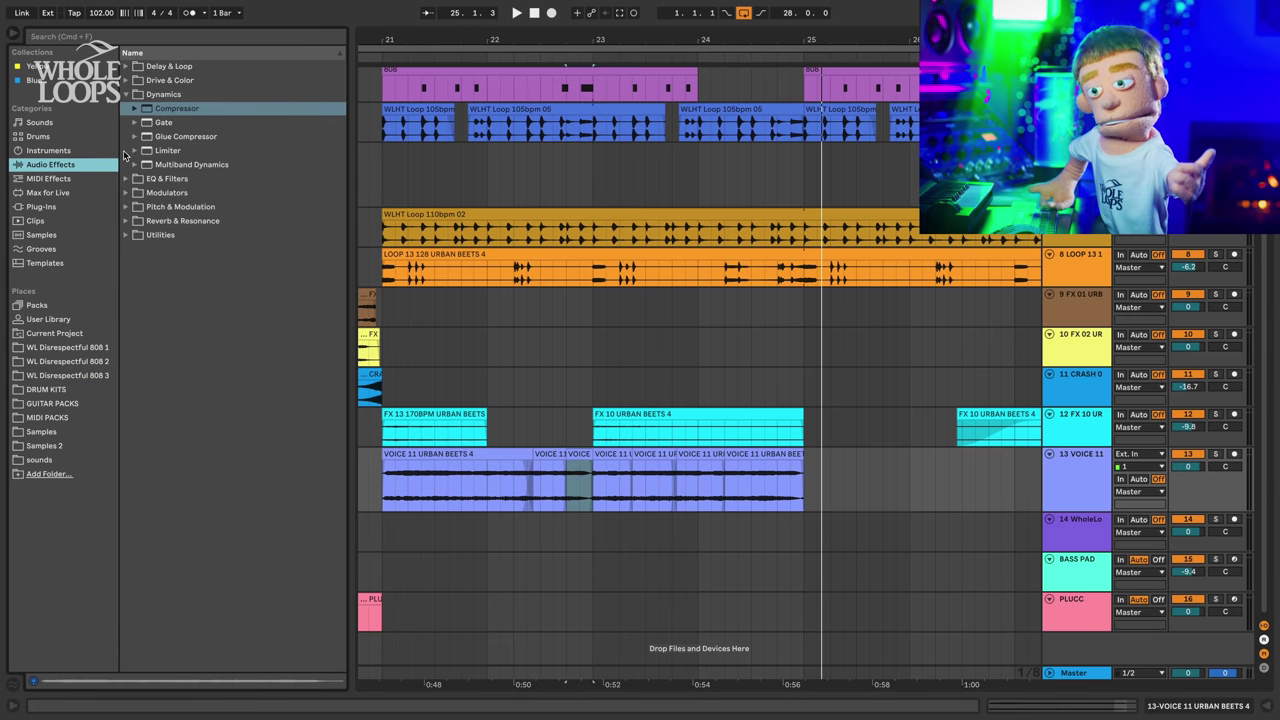
pyautogui.click(126, 207)
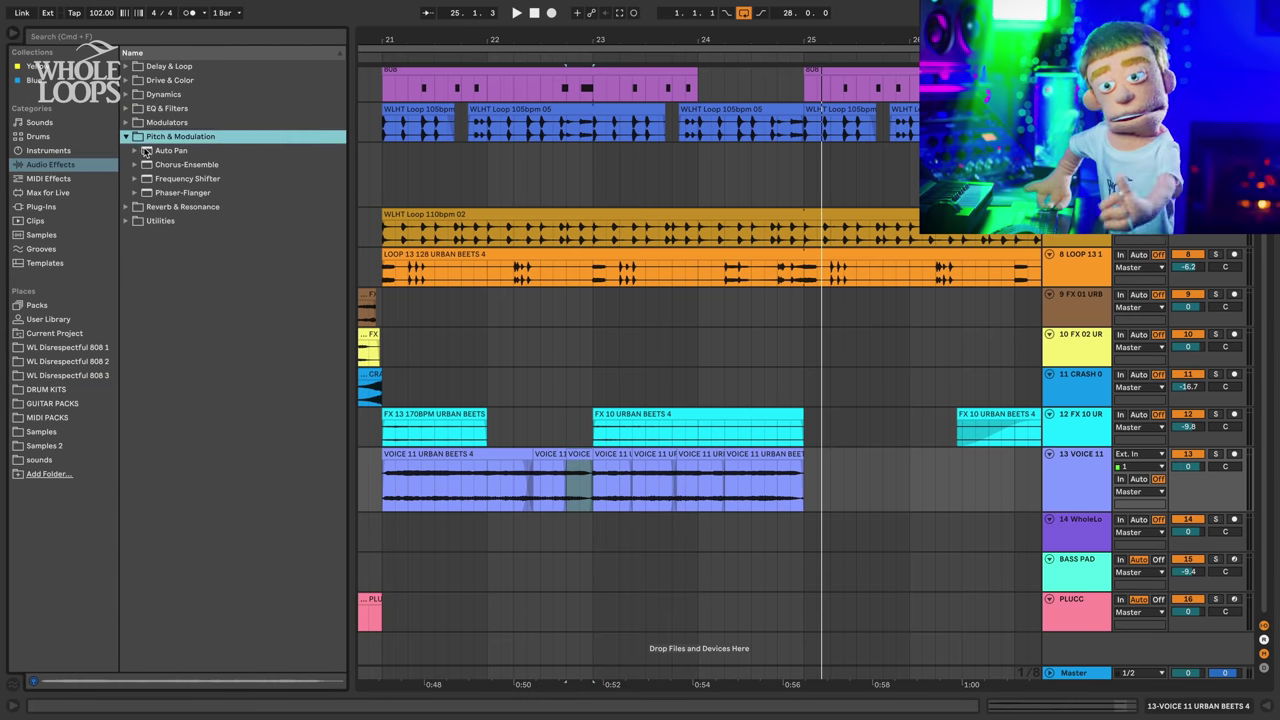
pyautogui.moveTo(160, 151); pyautogui.dragTo(354, 354)
pyautogui.moveTo(438, 454); pyautogui.dragTo(437, 456)
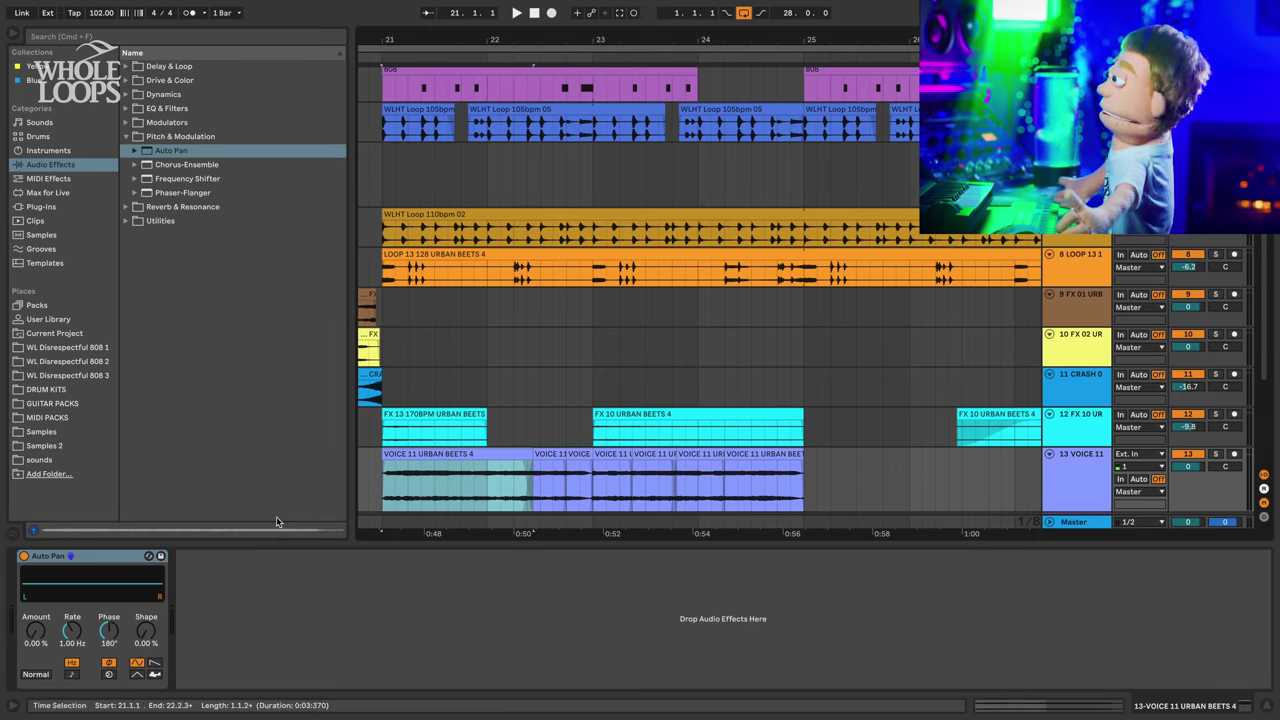
pyautogui.press('space')
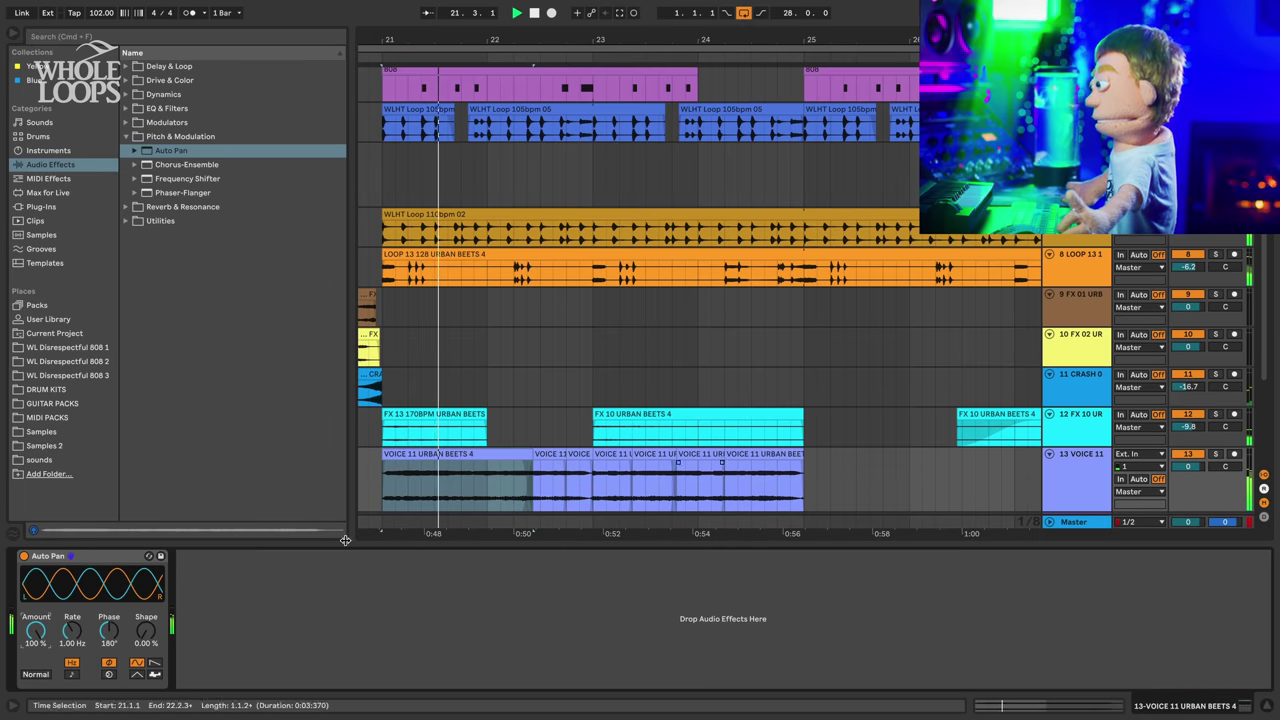
pyautogui.moveTo(72, 630); pyautogui.dragTo(36, 640)
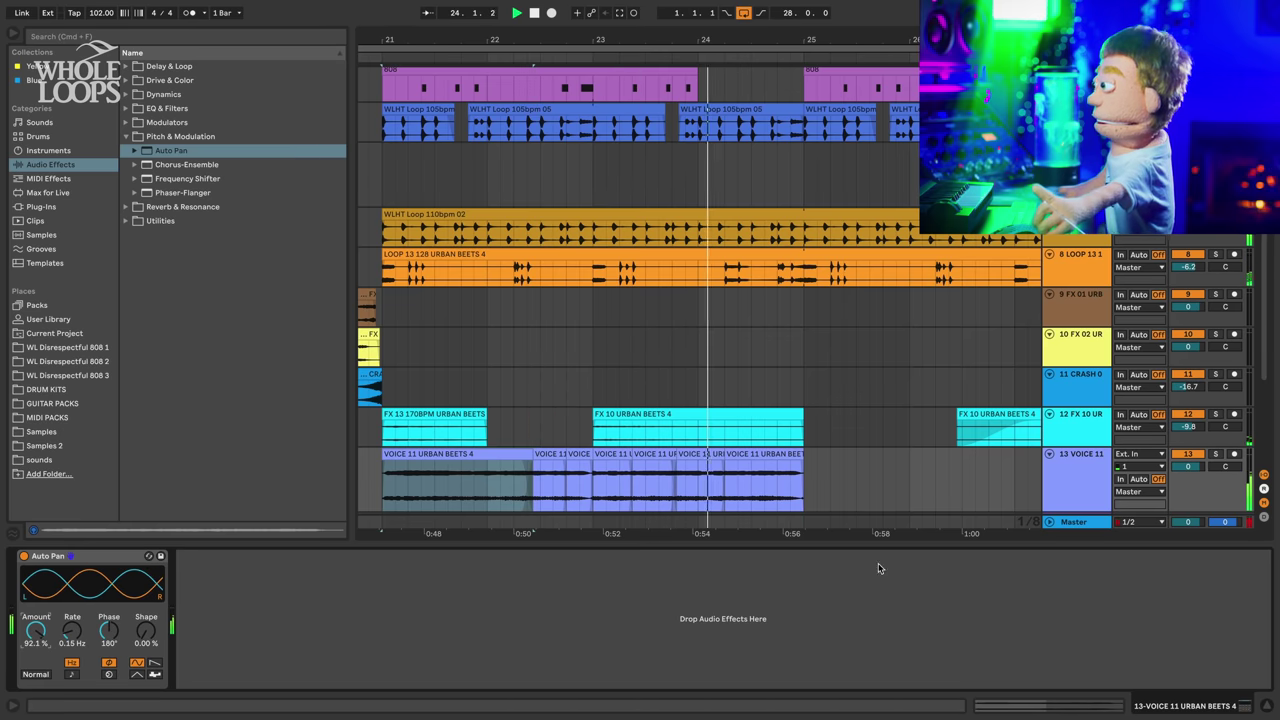
# - Hide the device view and lower the VOICE 11 track's volume to -5.7 dB
pyautogui.click(1265, 706)
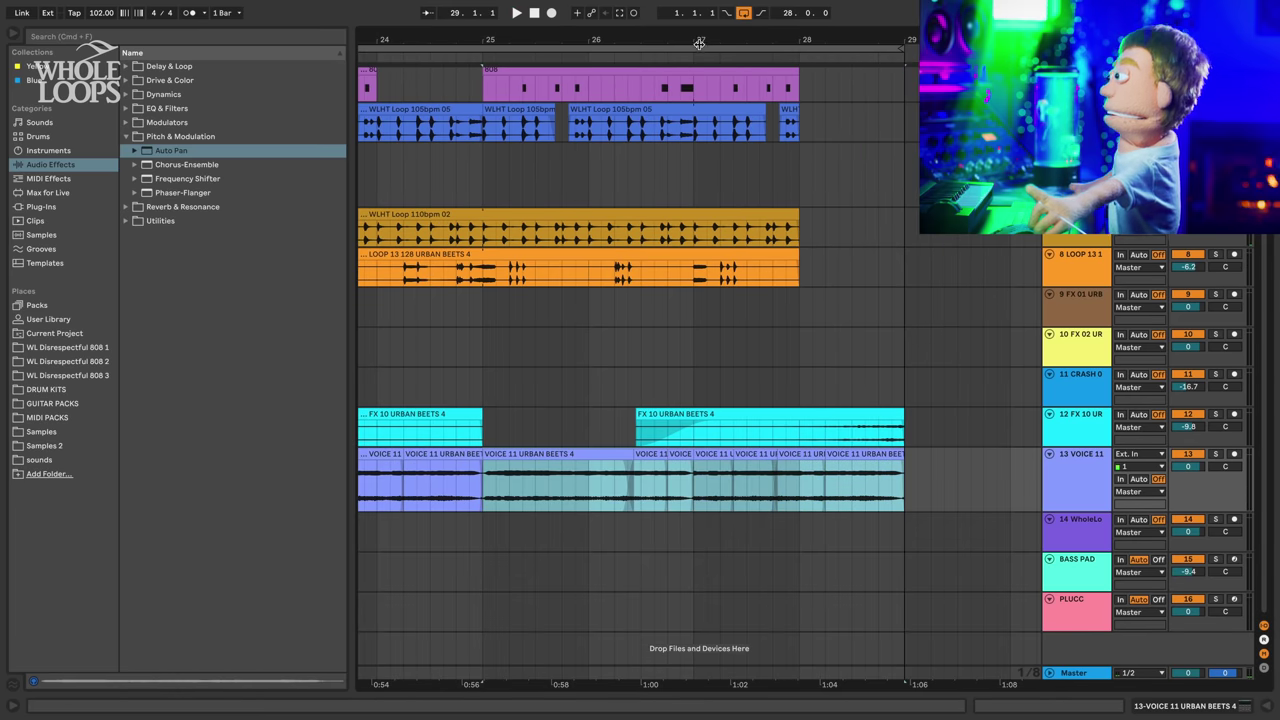
pyautogui.moveTo(700, 46); pyautogui.dragTo(703, 20)
pyautogui.moveTo(1188, 466); pyautogui.dragTo(1188, 485)
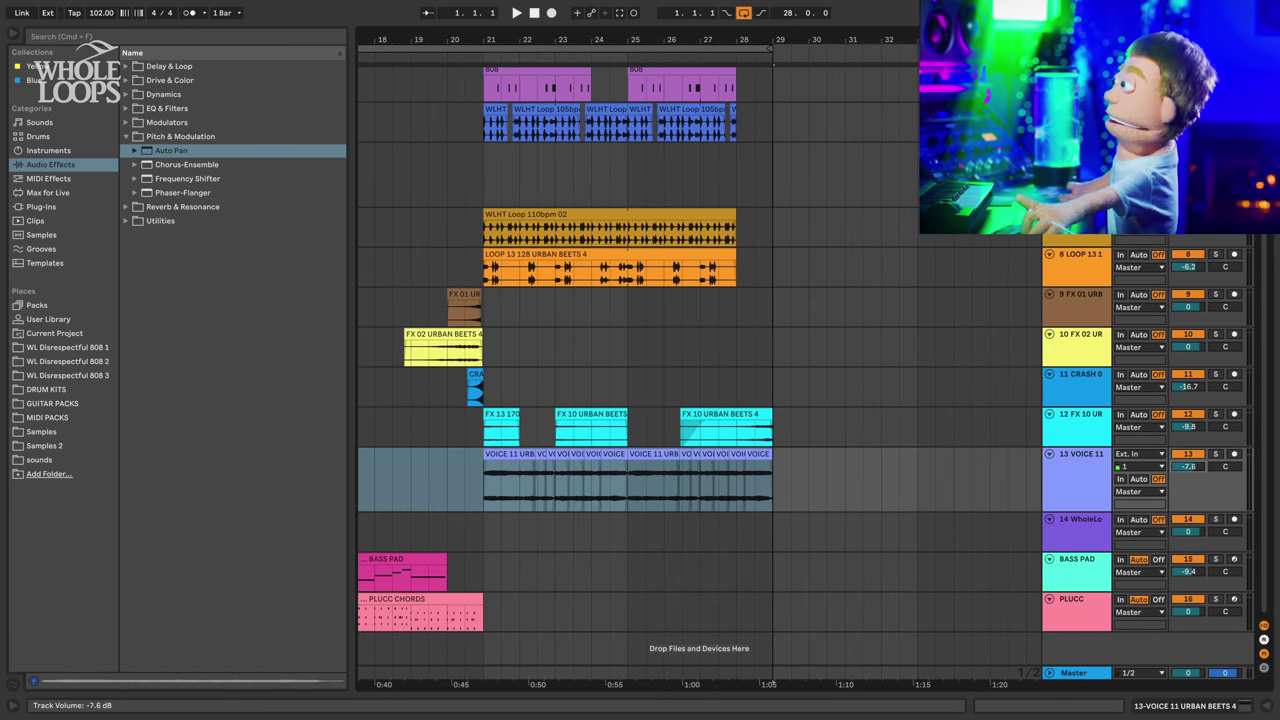
pyautogui.click(492, 485)
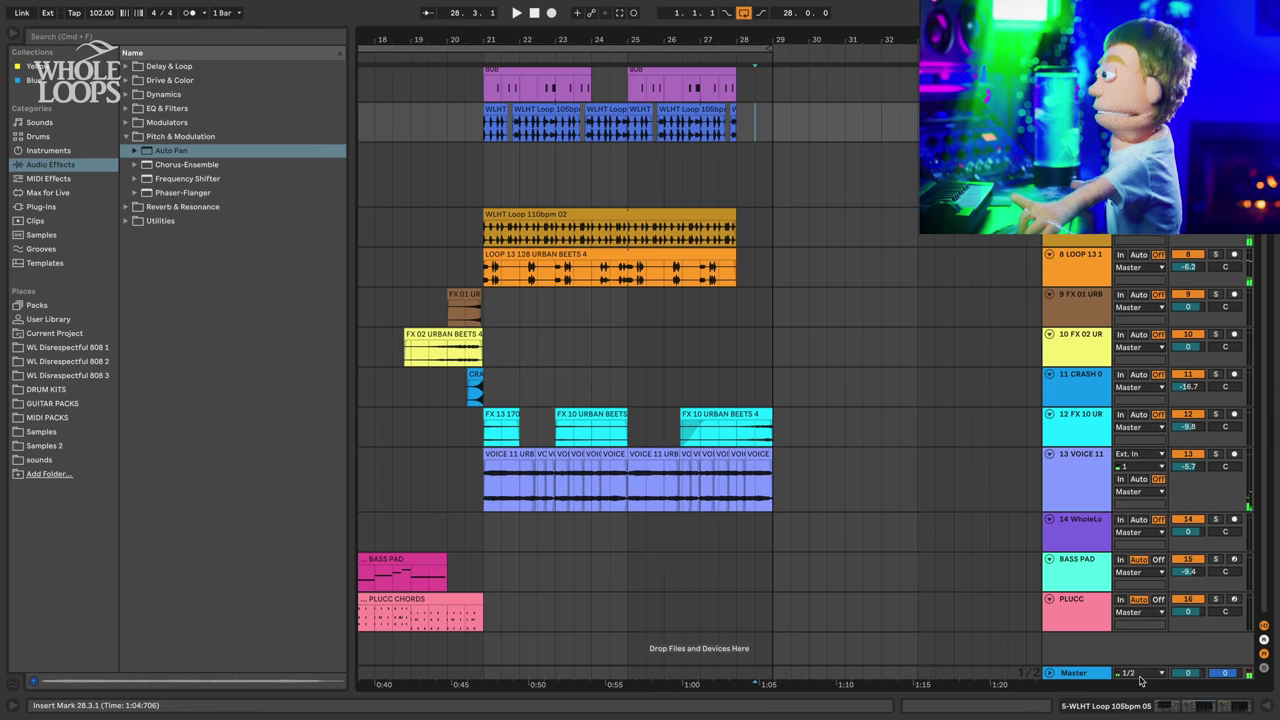
# - Copy the KICK and RIM sidechain compressors from the WLHT Loop 105bpm 05 track onto the VOICE 11 and FX 10 tracks
pyautogui.click(1248, 709)
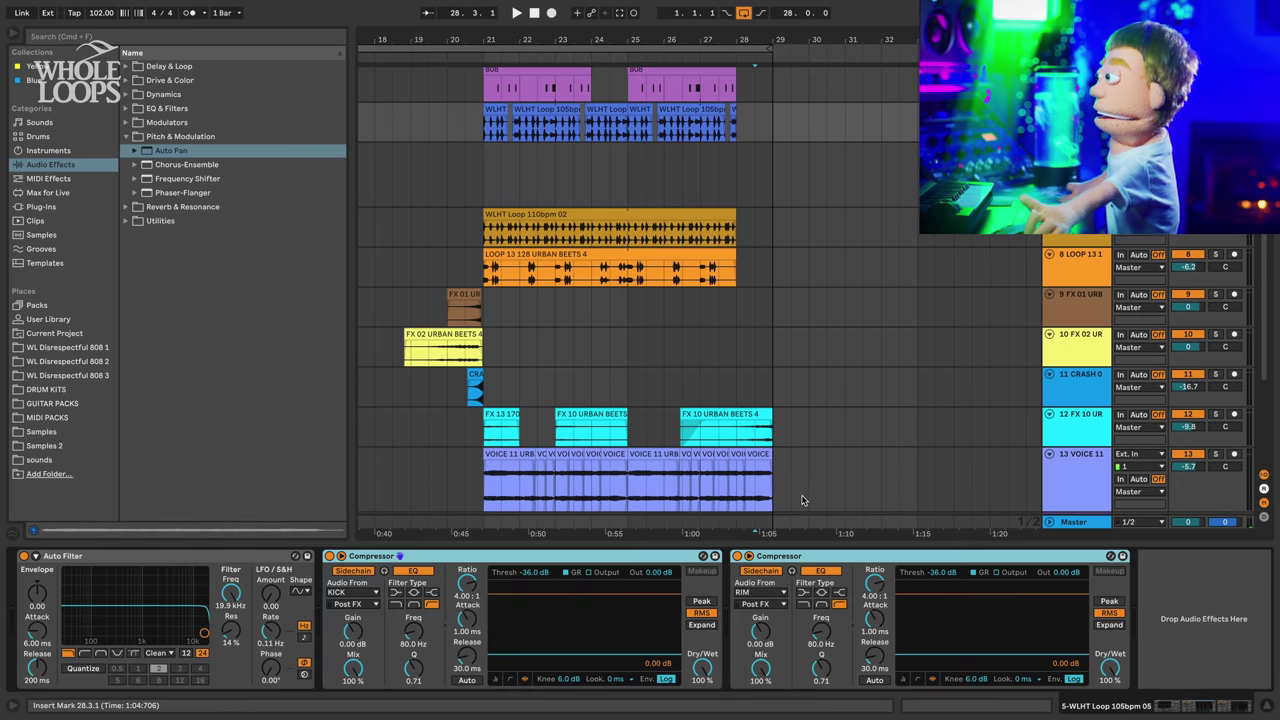
pyautogui.click(805, 495)
pyautogui.rightClick(808, 580)
pyautogui.click(818, 595)
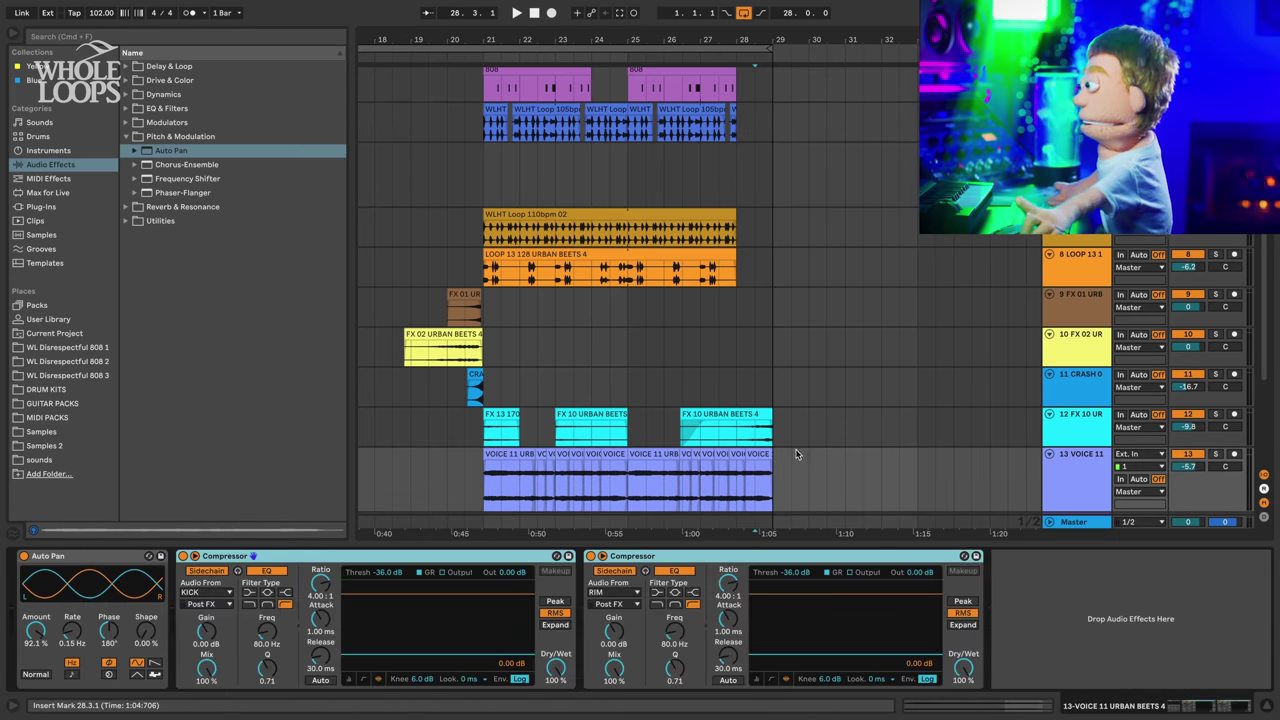
pyautogui.click(792, 440)
pyautogui.rightClick(777, 608)
pyautogui.click(798, 613)
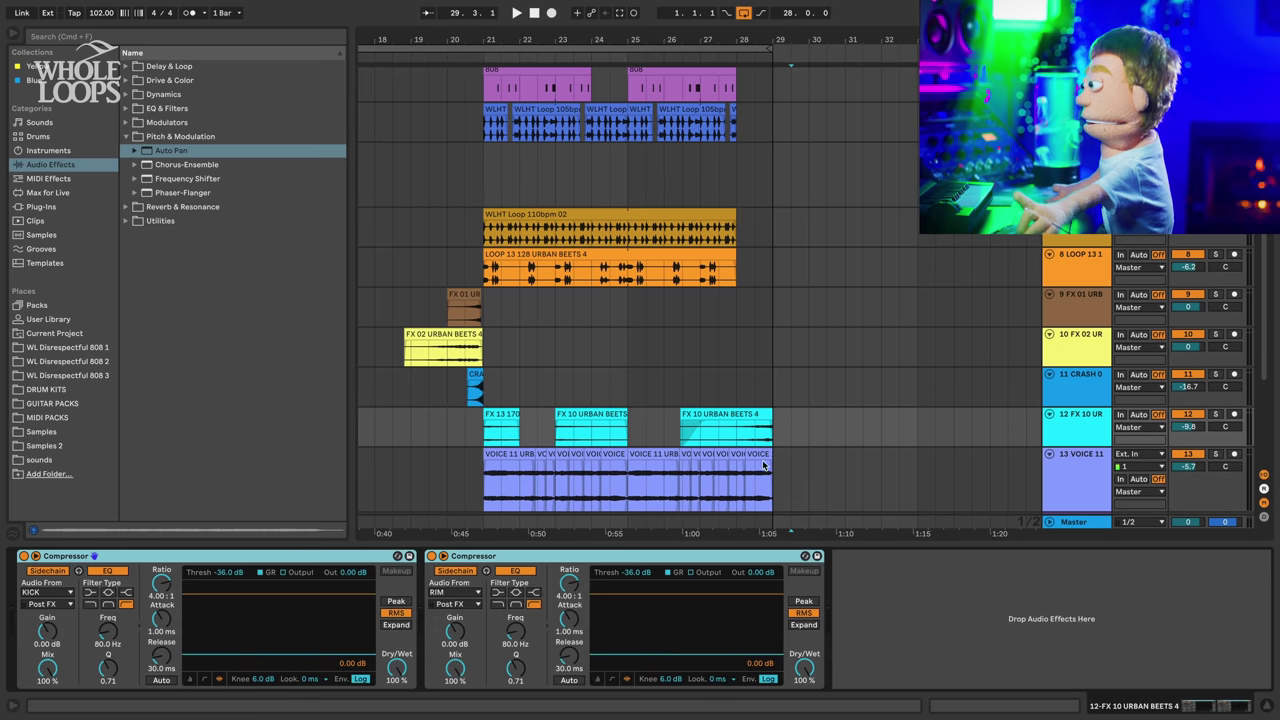
# - Move Auto Pan behind the two compressors on the VOICE 11 track and save the set
pyautogui.click(680, 272)
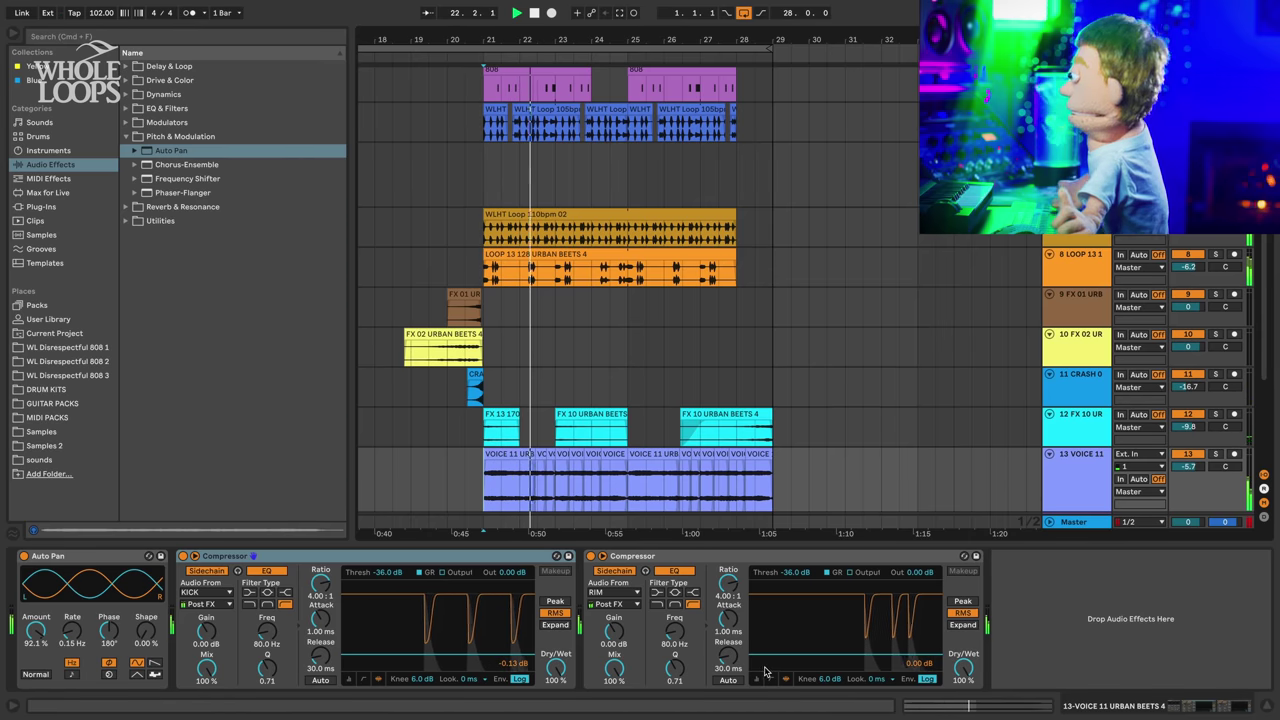
pyautogui.moveTo(116, 556); pyautogui.dragTo(886, 556)
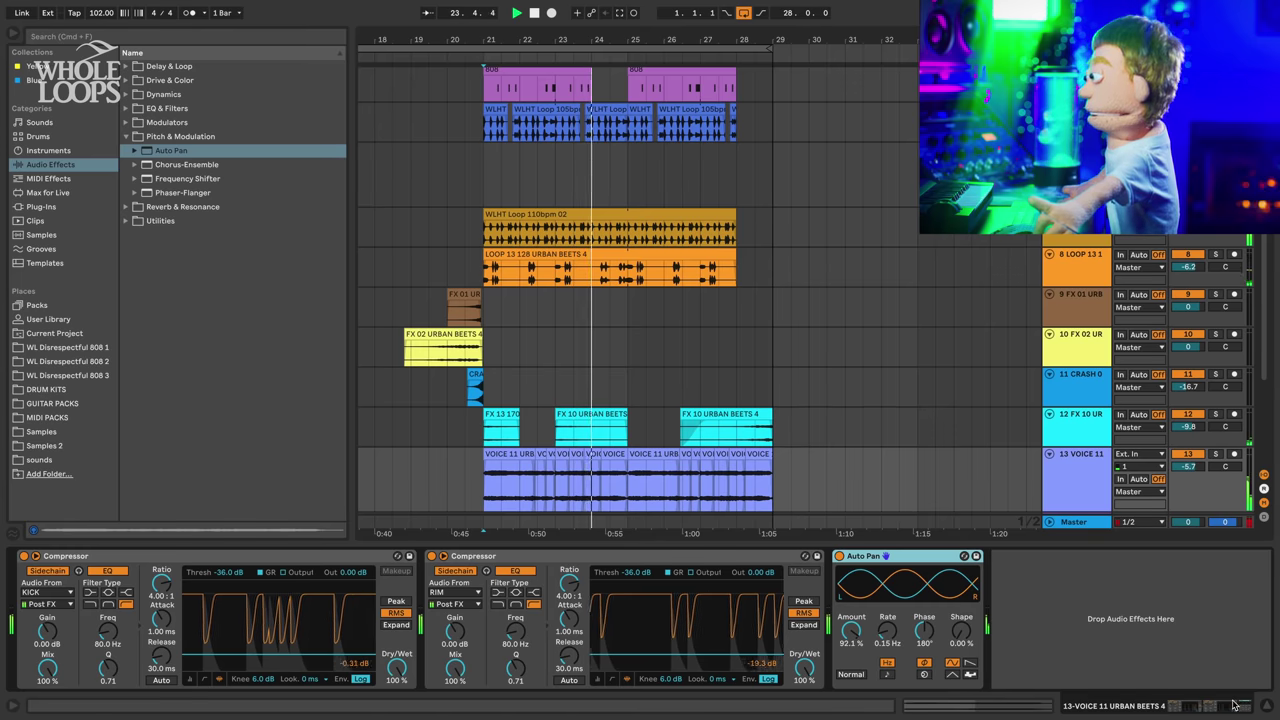
pyautogui.scroll(-5, 702, 286)
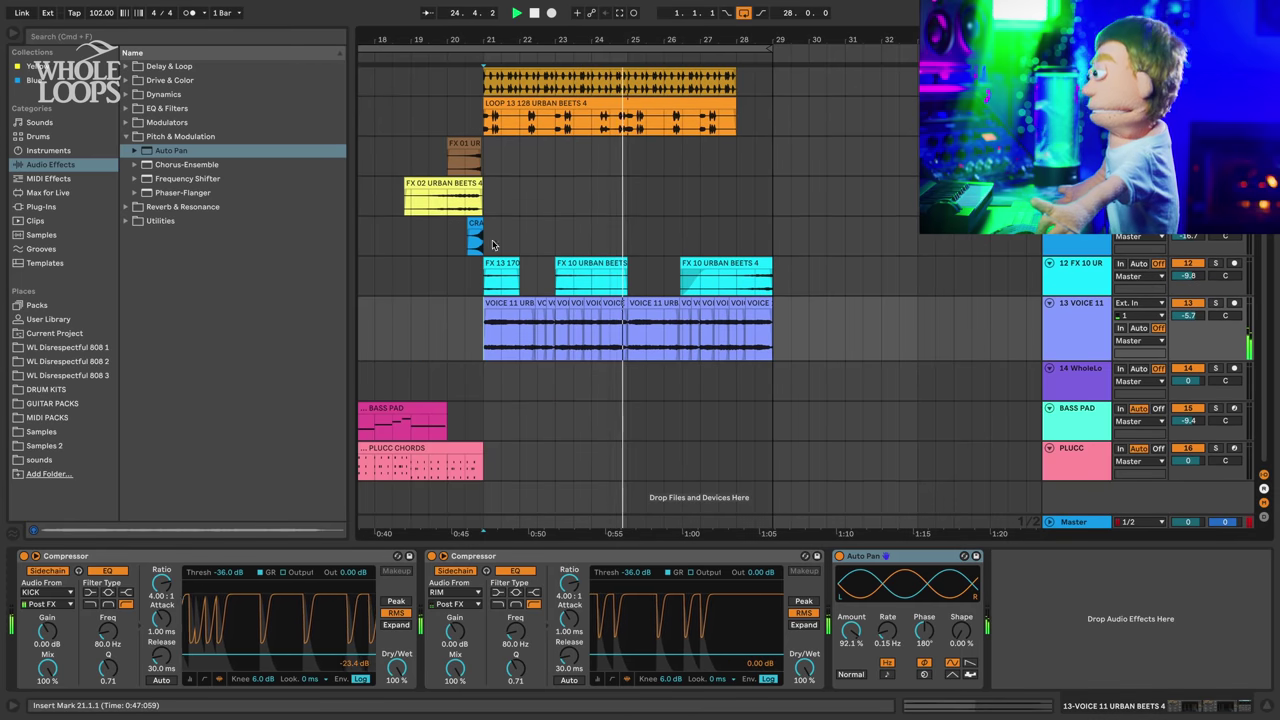
pyautogui.press('super+s')
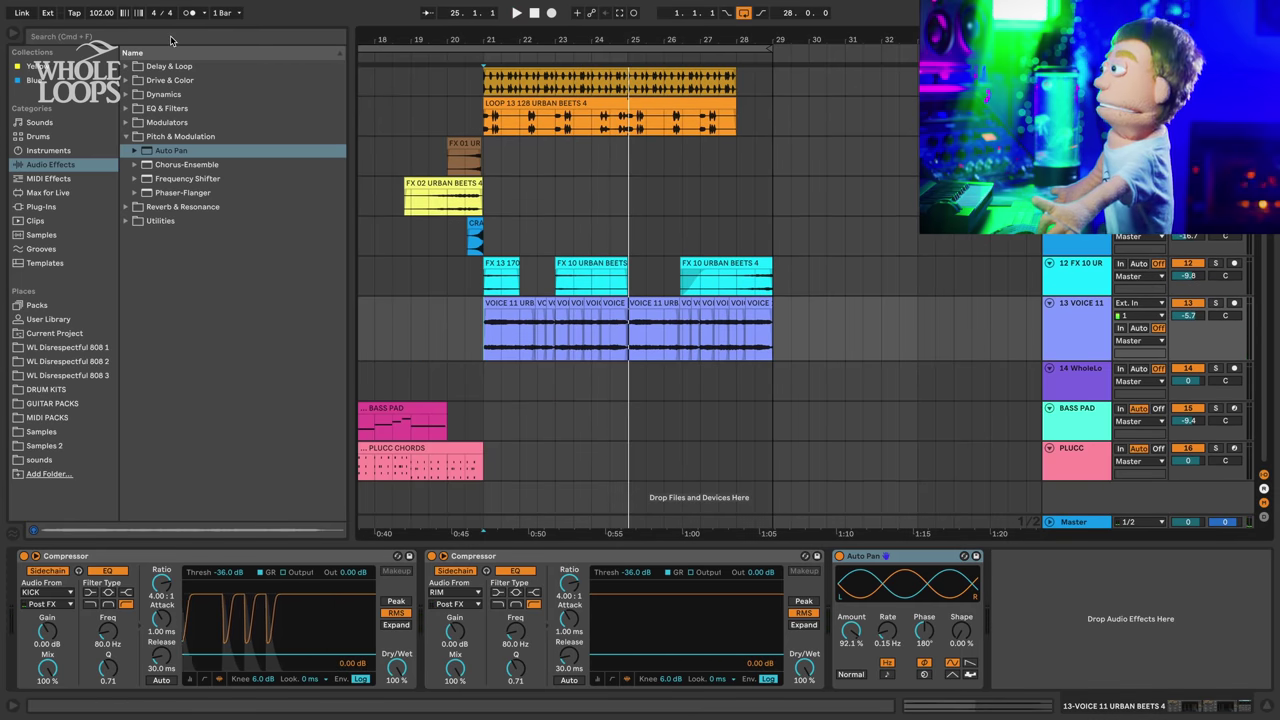
# - Search the plug-ins for Effectrix and insert it before the compressors on the VOICE 11 track
pyautogui.click(170, 37)
pyautogui.write('EFFE')
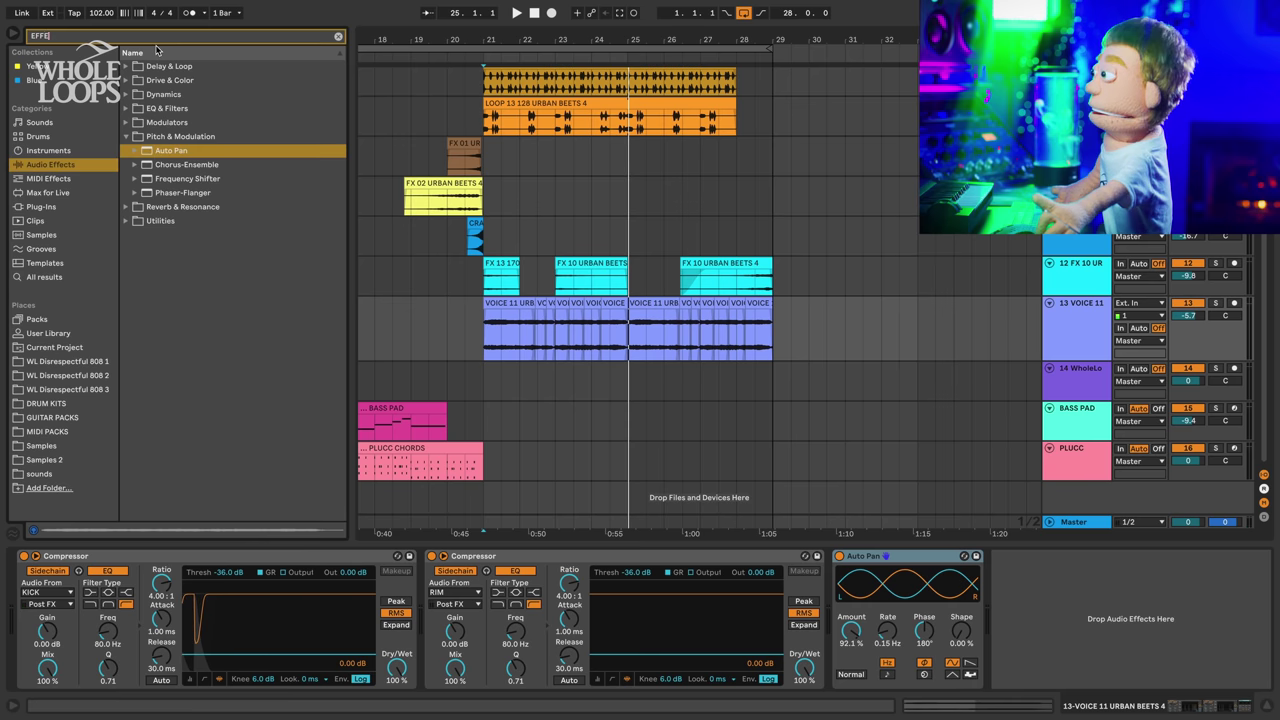
pyautogui.click(45, 207)
pyautogui.write('CTRI')
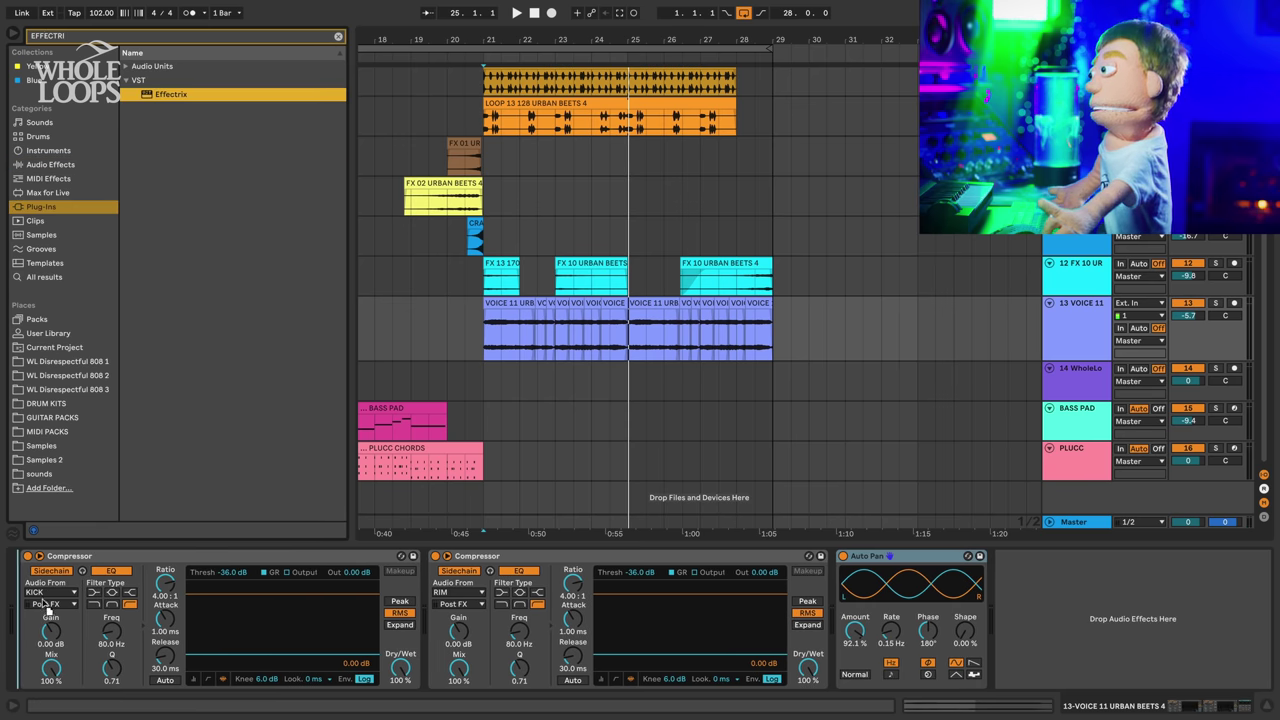
pyautogui.moveTo(50, 607); pyautogui.dragTo(68, 604)
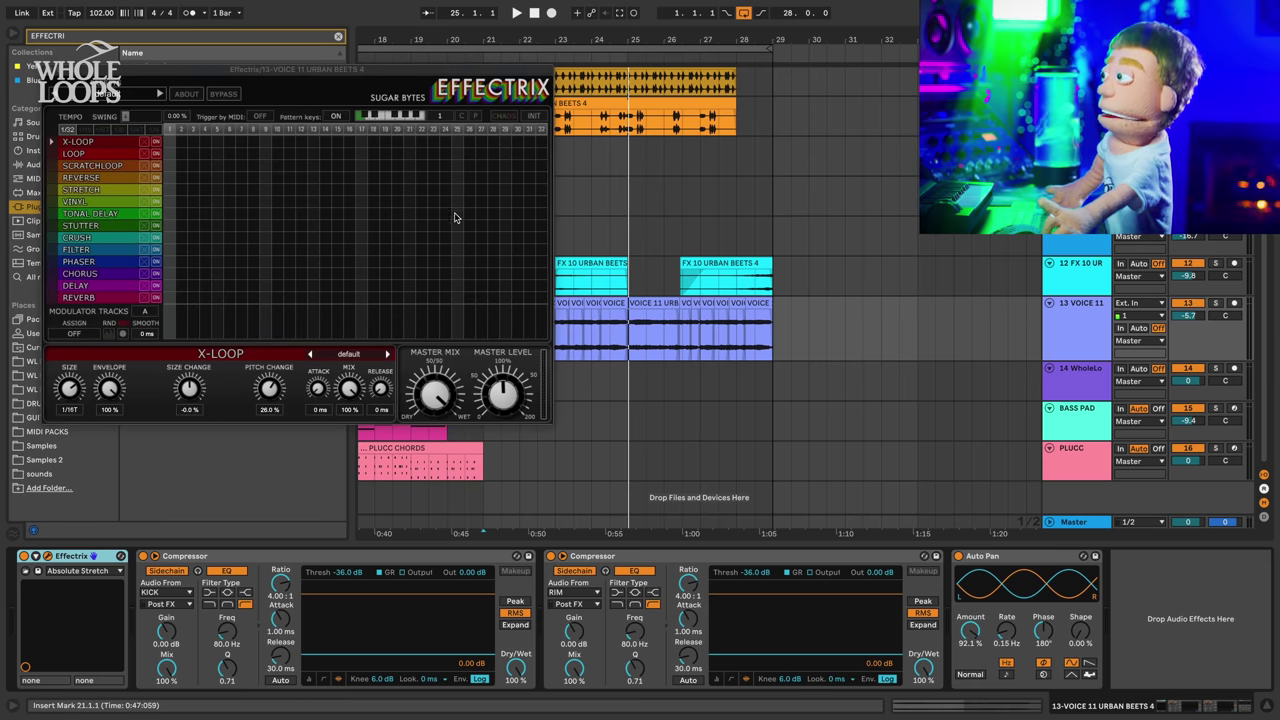
# - Try out Effectrix on the VOICE 11 chops during playback and save the set
pyautogui.moveTo(456, 213); pyautogui.dragTo(540, 206)
pyautogui.press('space')
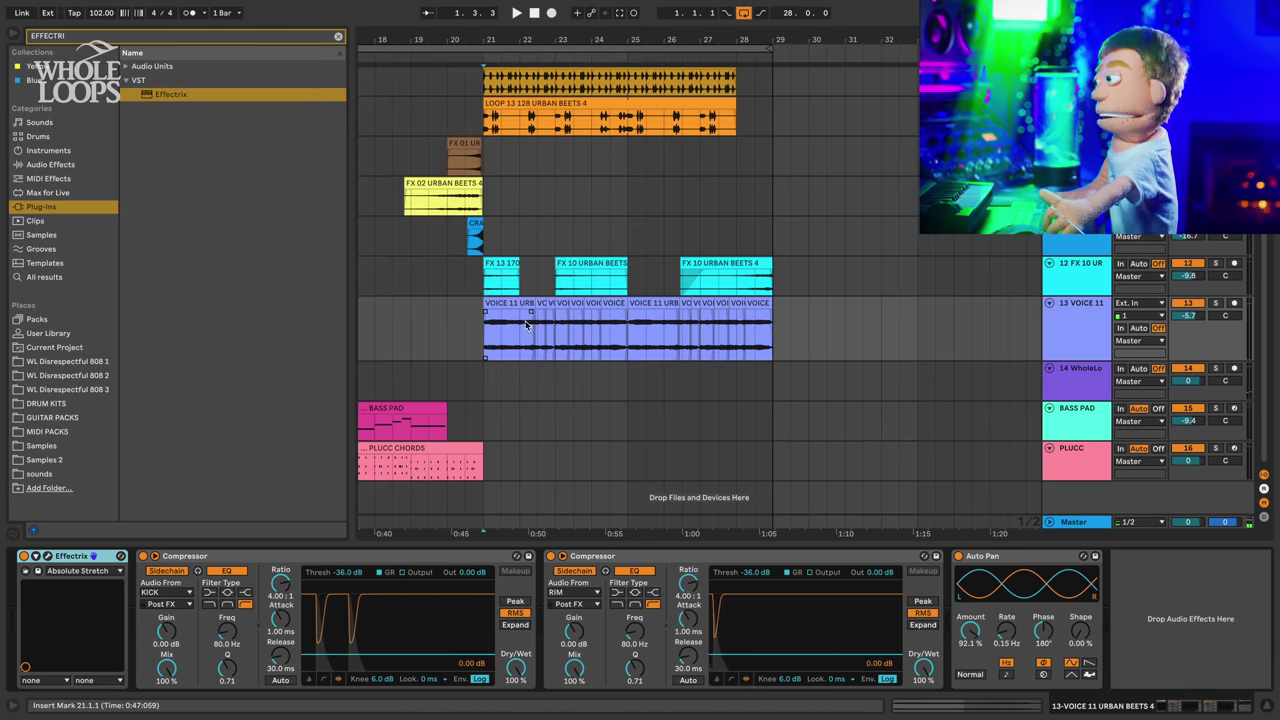
pyautogui.hotkey('ctrl', 's')
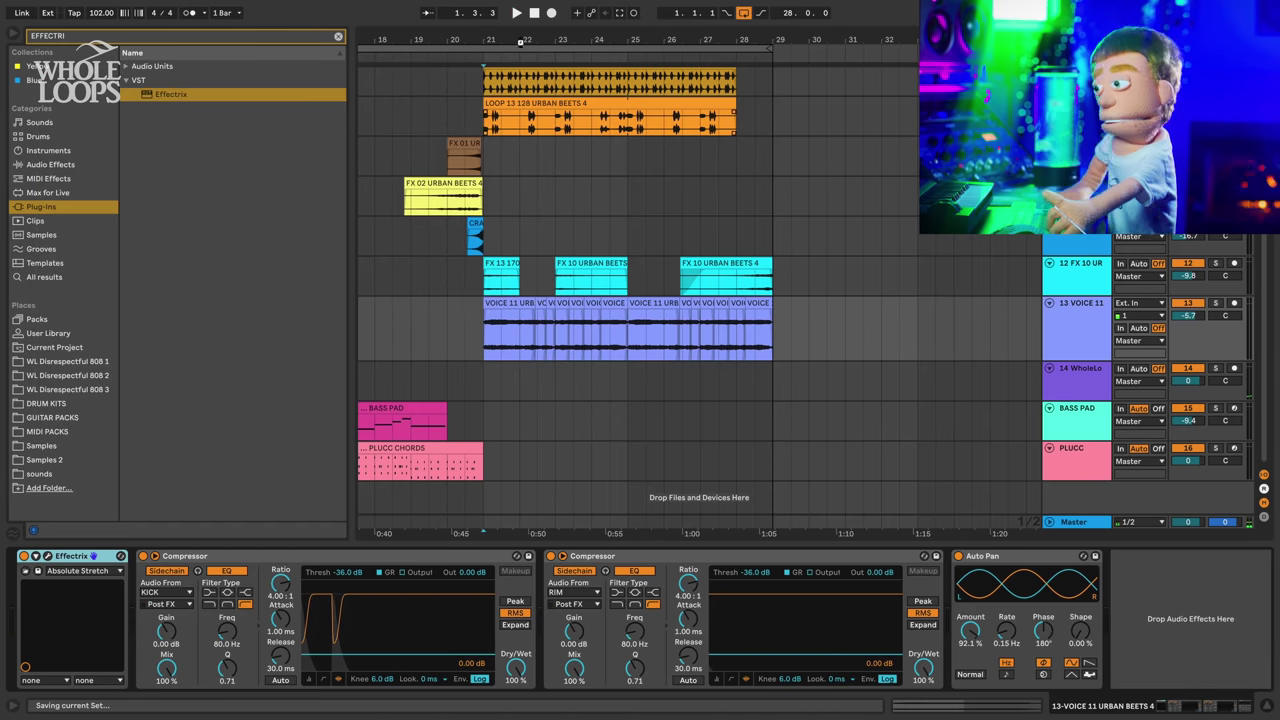
# - Show the full arrangement and play it from the beginning
pyautogui.moveTo(524, 39); pyautogui.dragTo(607, 18)
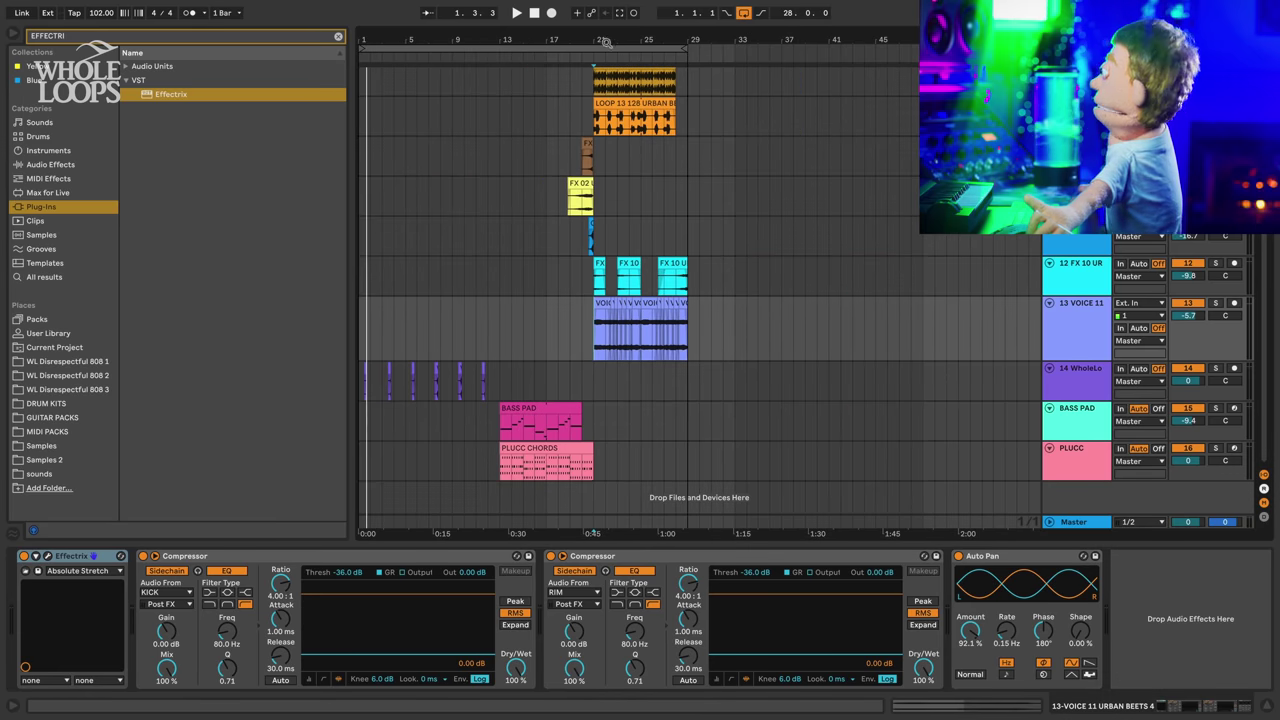
pyautogui.press('space')
pyautogui.click(576, 48)
pyautogui.press('space')
pyautogui.press('space')
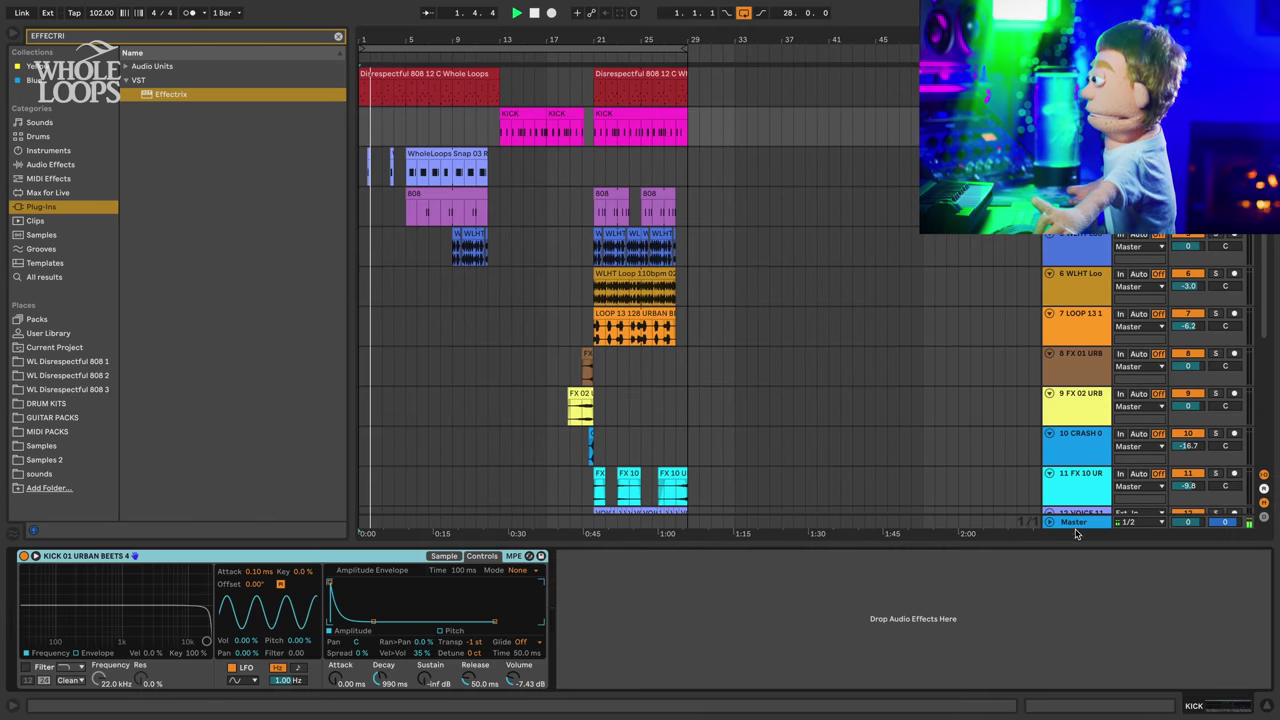
# - Reduce the height of the VOICE 11 track and hide the device view
pyautogui.scroll(-5, 1072, 495)
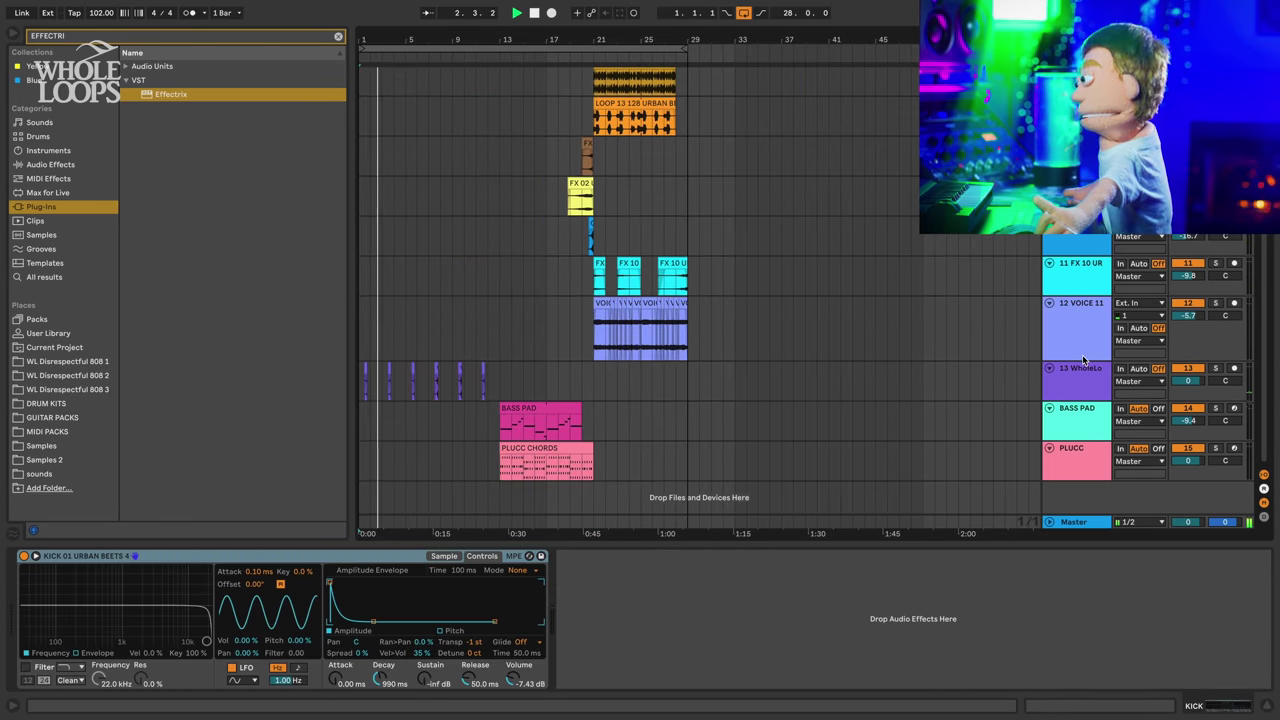
pyautogui.moveTo(1079, 359); pyautogui.dragTo(1084, 333)
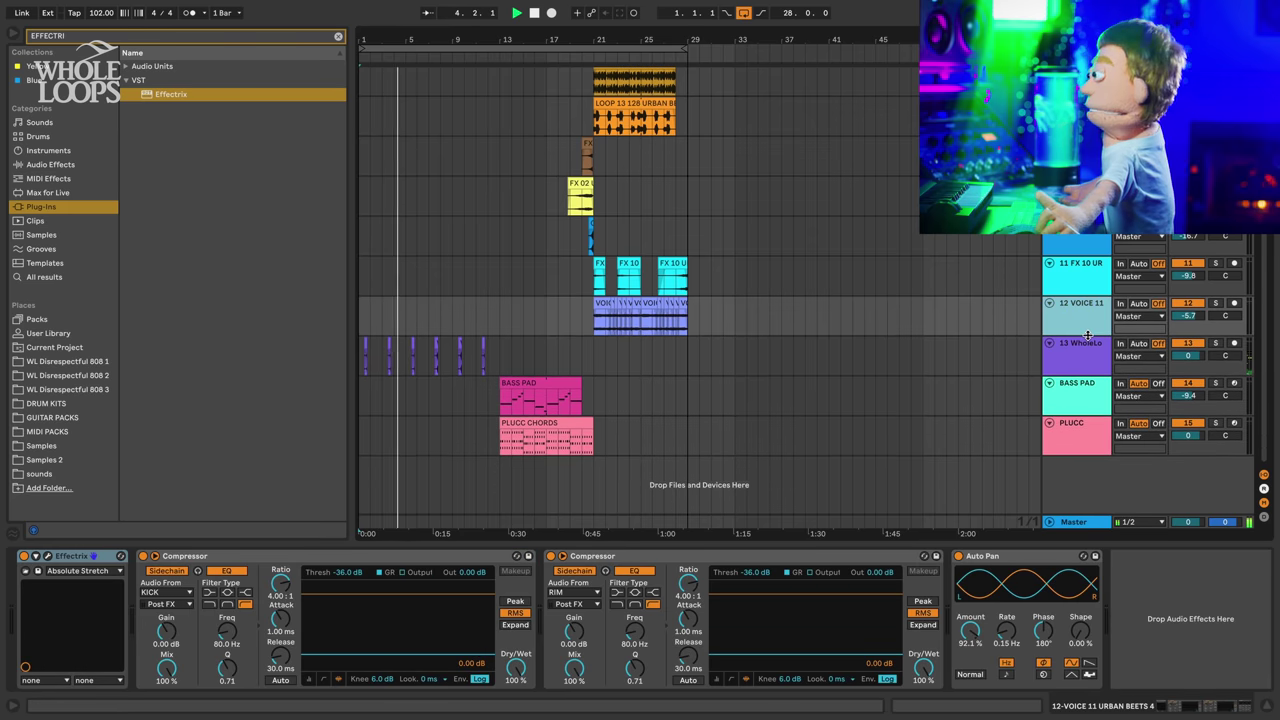
pyautogui.click(1266, 703)
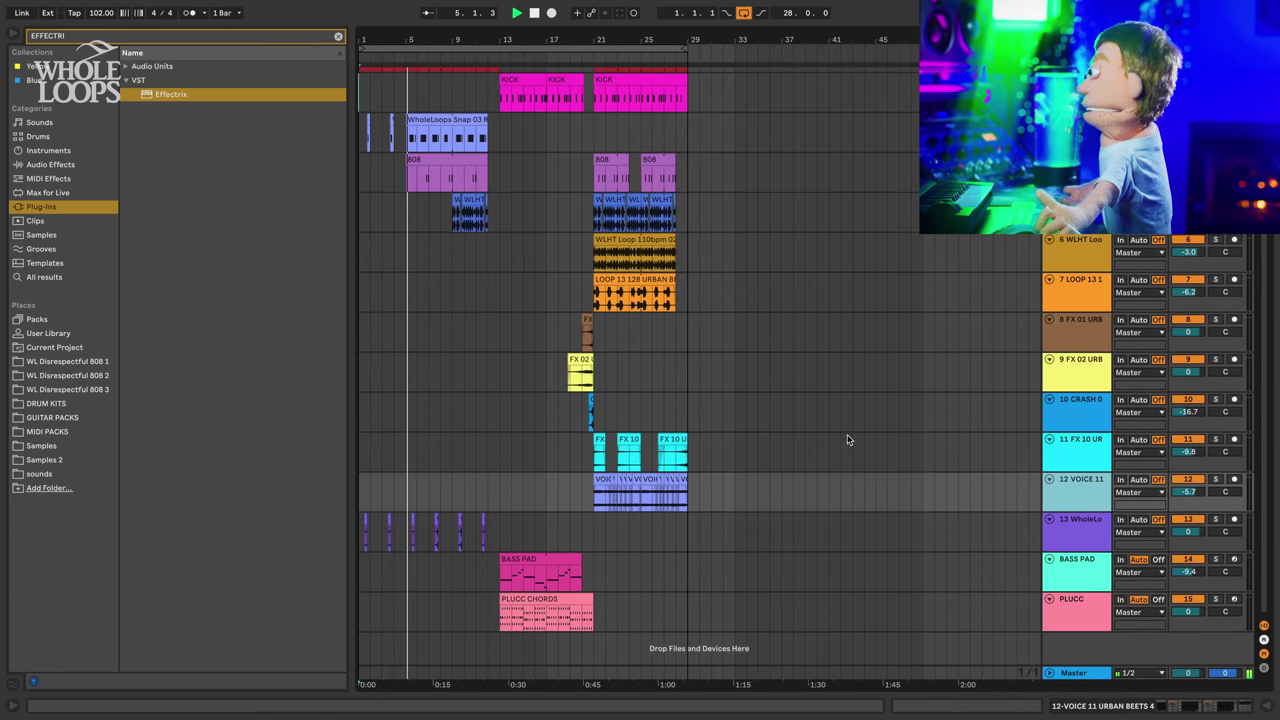
pyautogui.scroll(2, 446, 273)
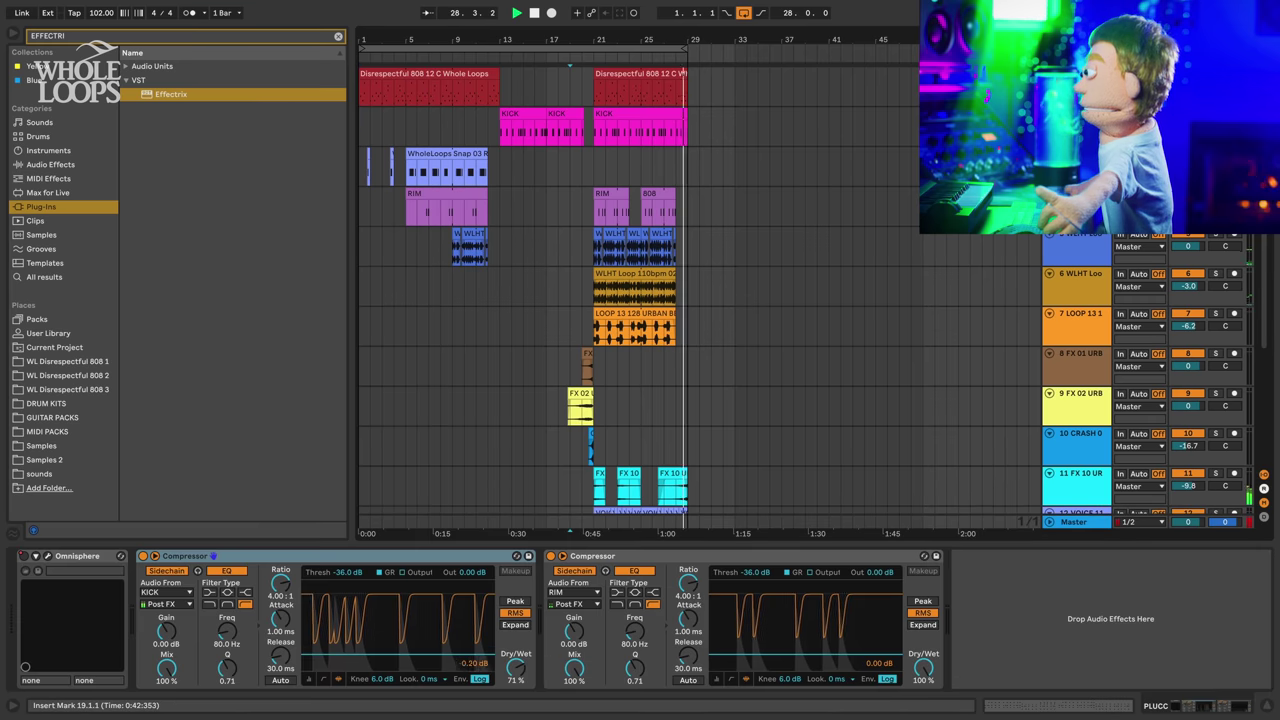
# - Stop playback and duplicate the arrangement from bar 5 to bar 29 across the tracks, directly after the original
pyautogui.press('space')
pyautogui.scroll(-5, 546, 161)
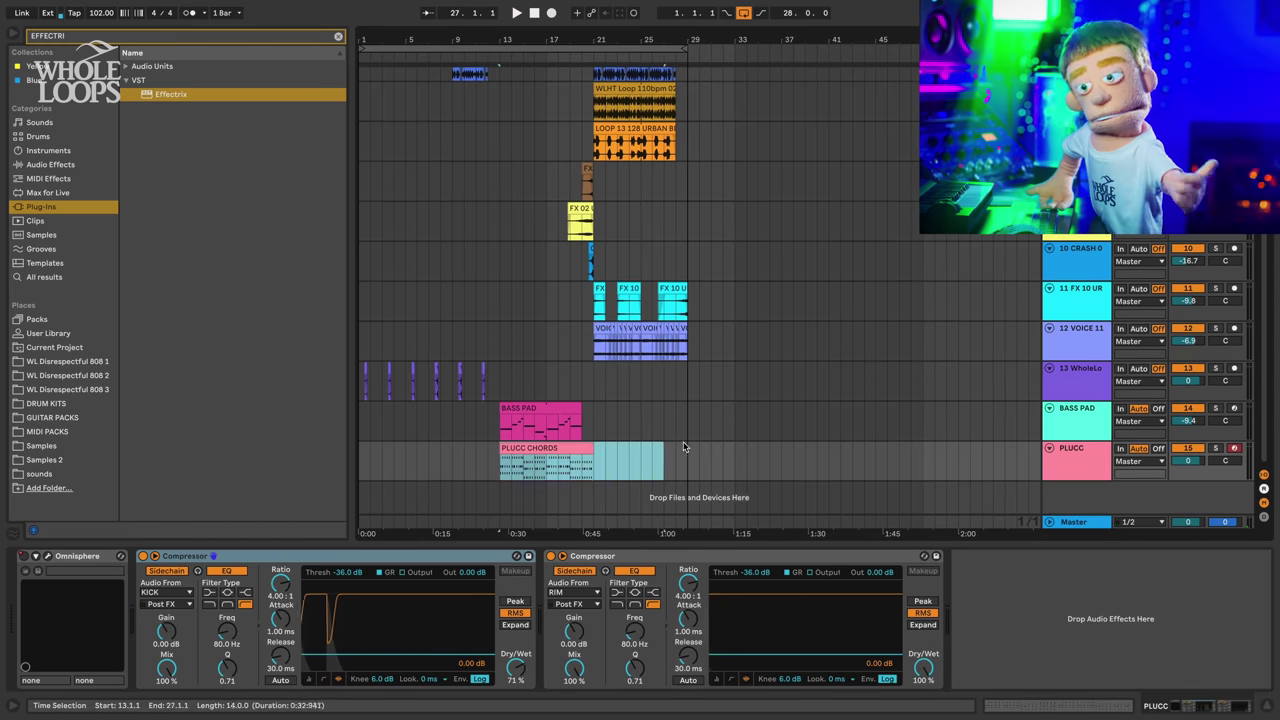
pyautogui.scroll(5, 405, 97)
pyautogui.click(405, 97)
pyautogui.moveTo(407, 97); pyautogui.dragTo(690, 498)
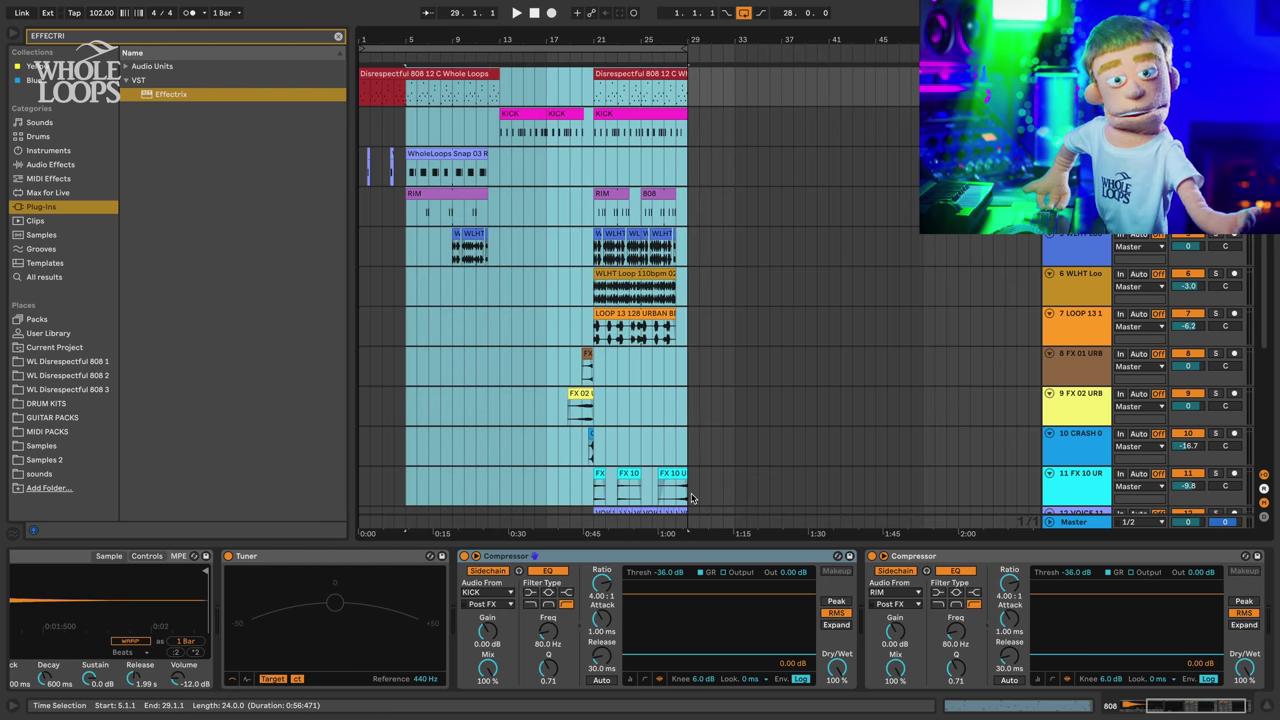
pyautogui.hotkey('ctrl', 'd')
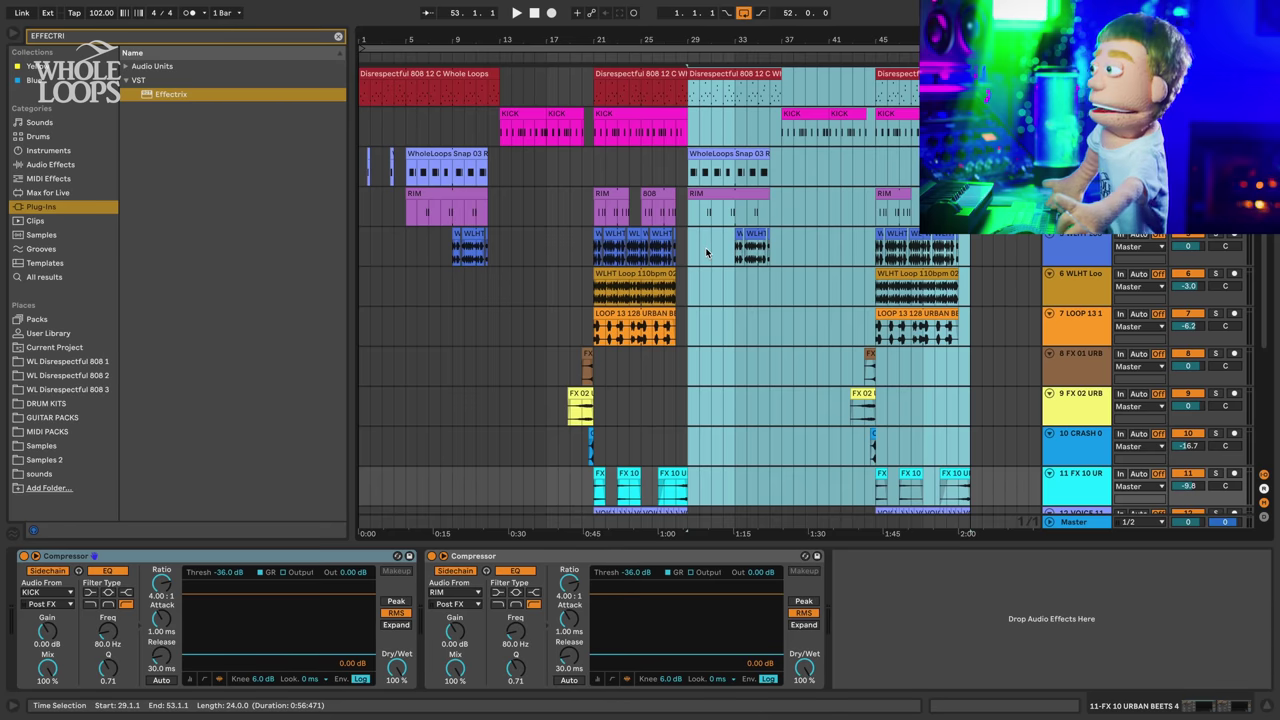
# - Fill the section from bar 29 by extending the WLHT Loop 110bpm 02 clip to bar 36 and duplicating the WLHT Loop 105bpm 05 chops and KICK clip
pyautogui.scroll(-4, 703, 255)
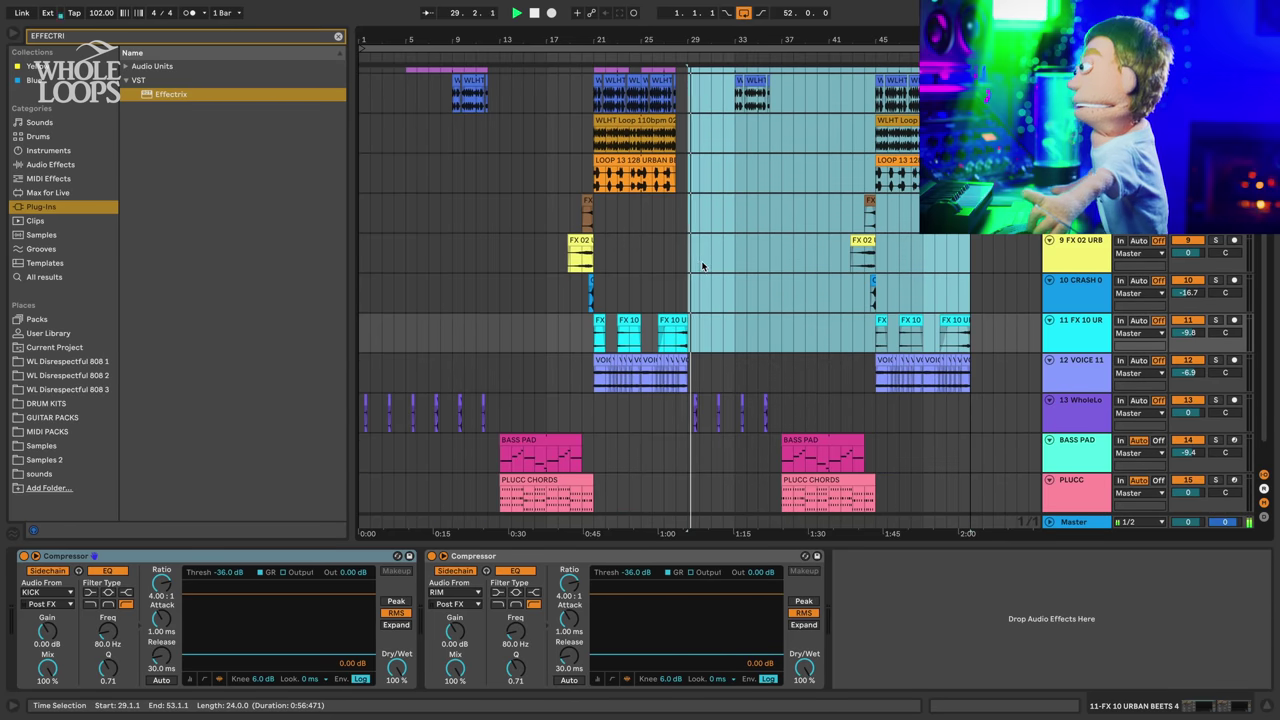
pyautogui.scroll(3, 690, 291)
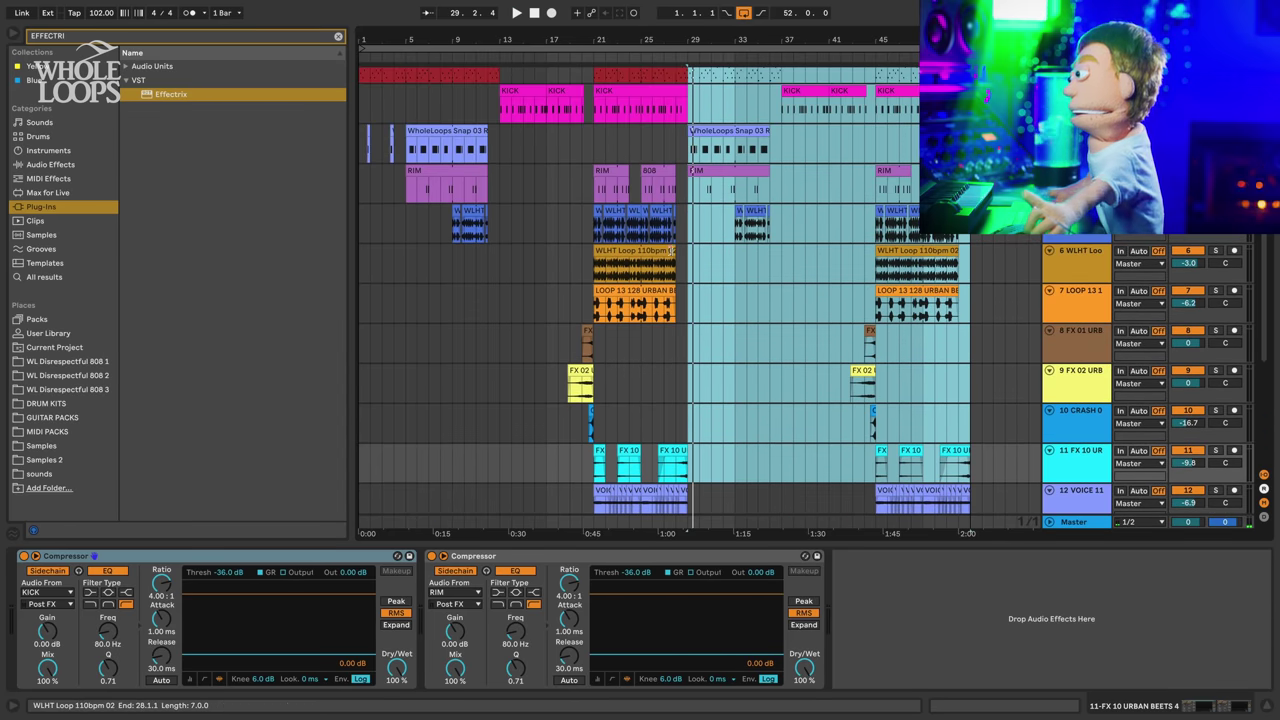
pyautogui.moveTo(673, 251); pyautogui.dragTo(769, 257)
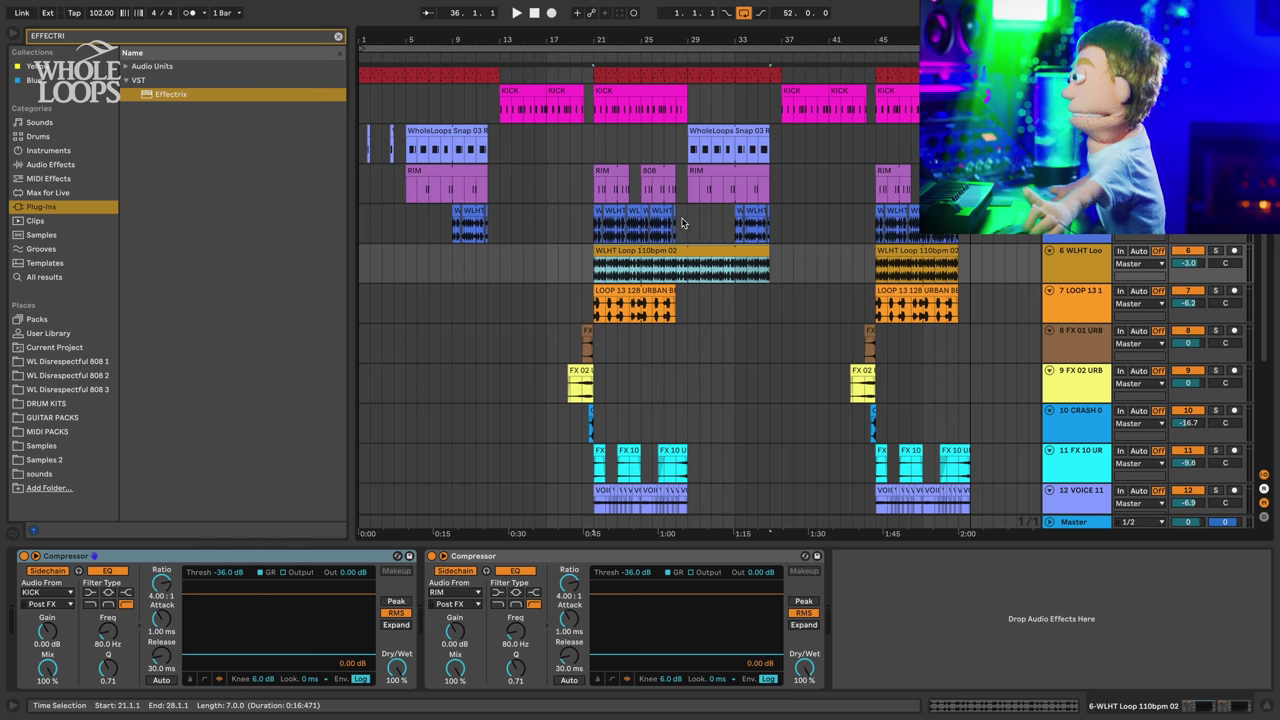
pyautogui.moveTo(686, 224); pyautogui.dragTo(609, 232)
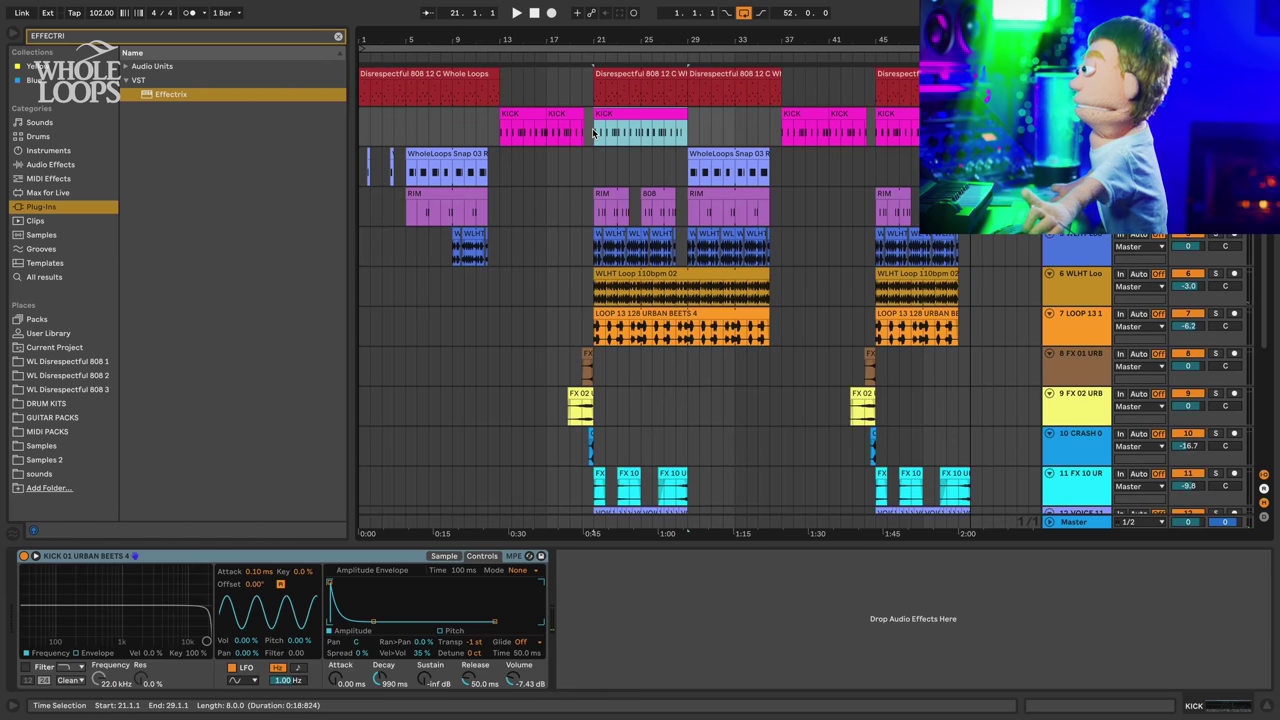
pyautogui.hotkey('ctrl', 'd')
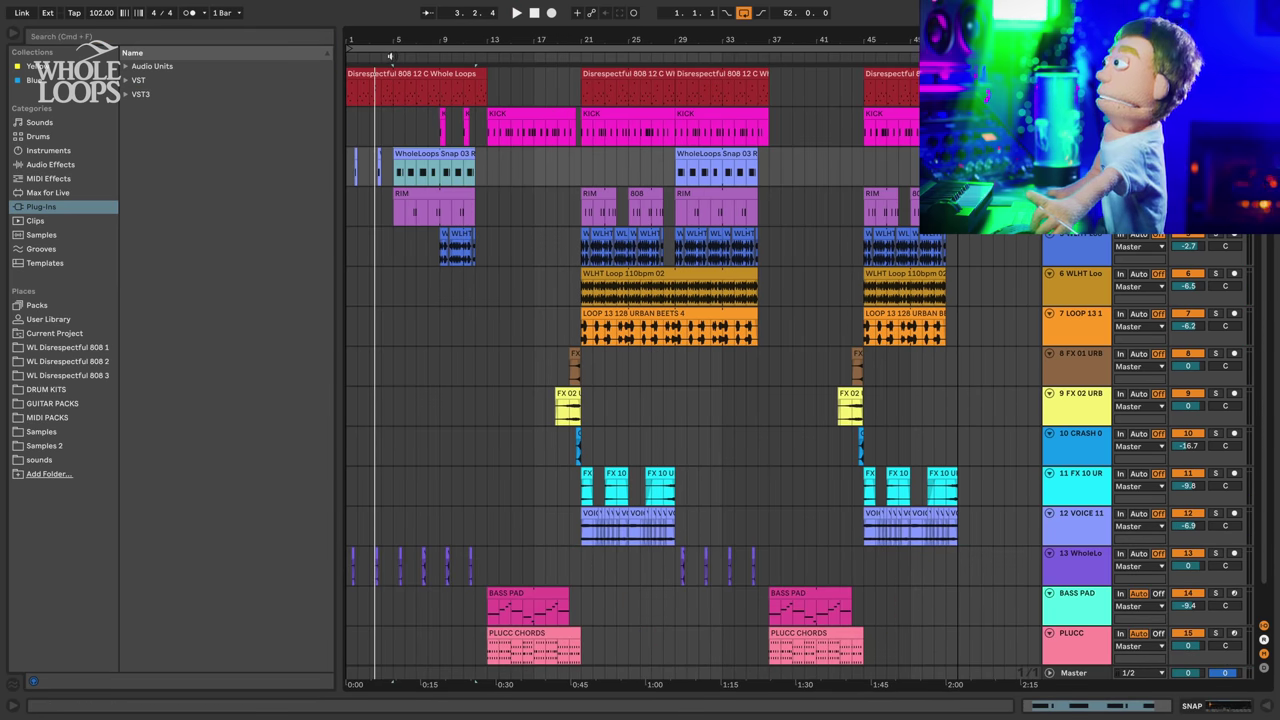
# - Add a locator named VERSE 1 and place it at the start of the song
pyautogui.rightClick(397, 57)
pyautogui.click(427, 94)
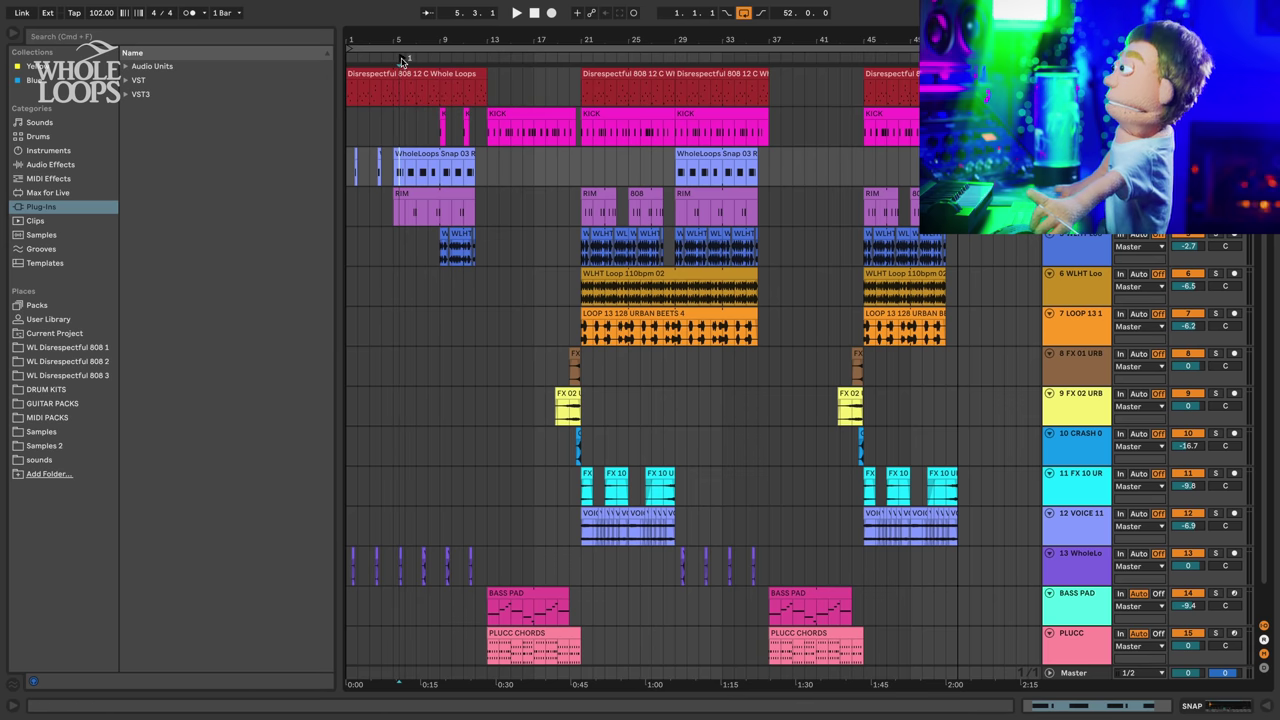
pyautogui.rightClick(400, 61)
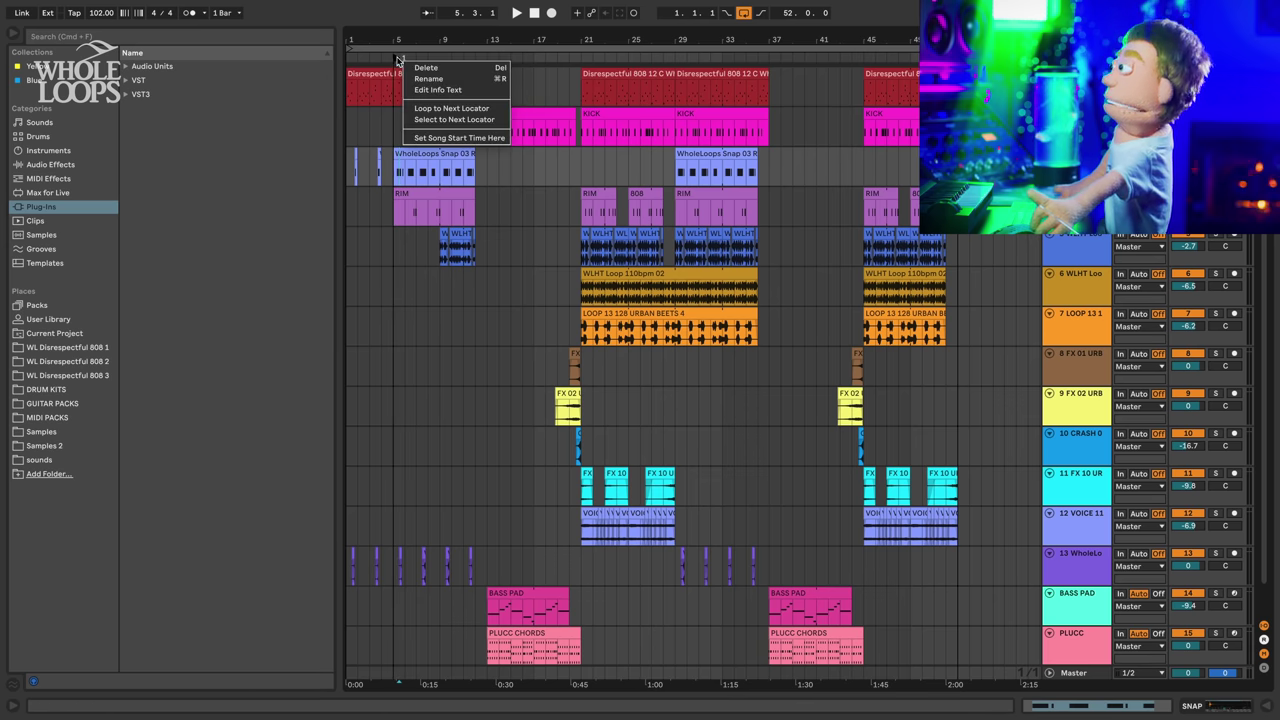
pyautogui.click(428, 77)
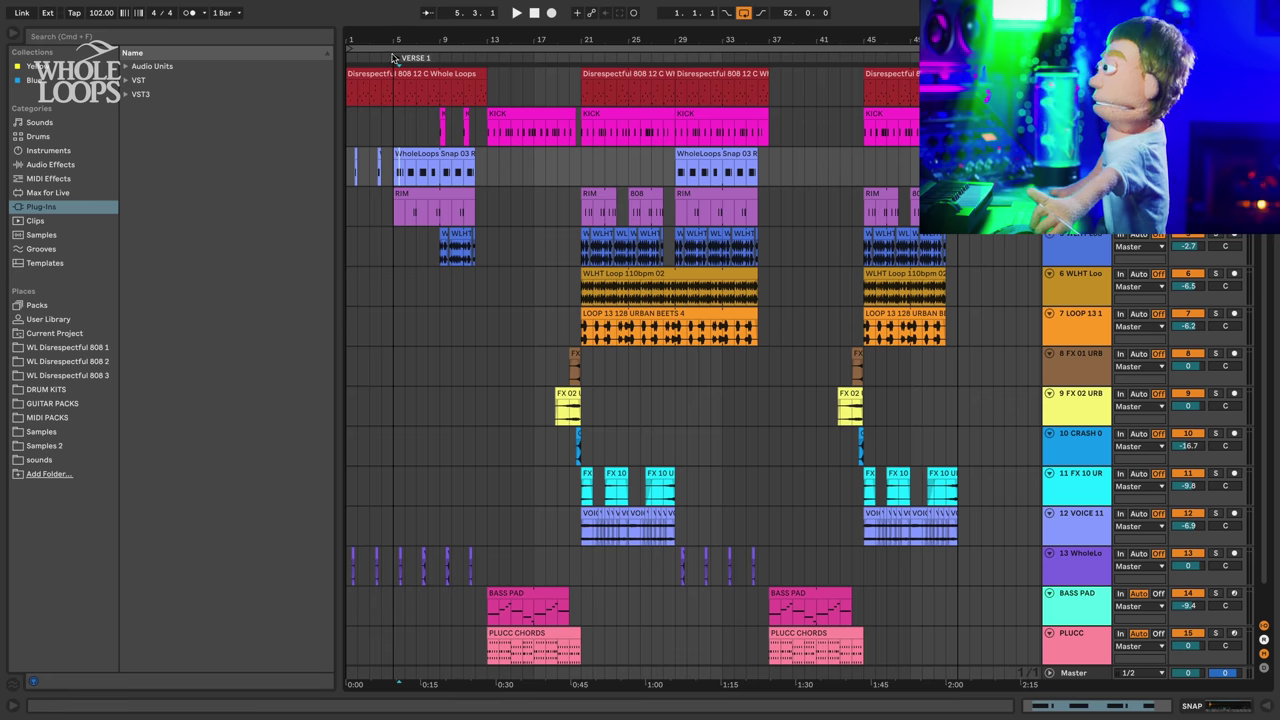
pyautogui.moveTo(397, 58); pyautogui.dragTo(357, 64)
pyautogui.press('space')
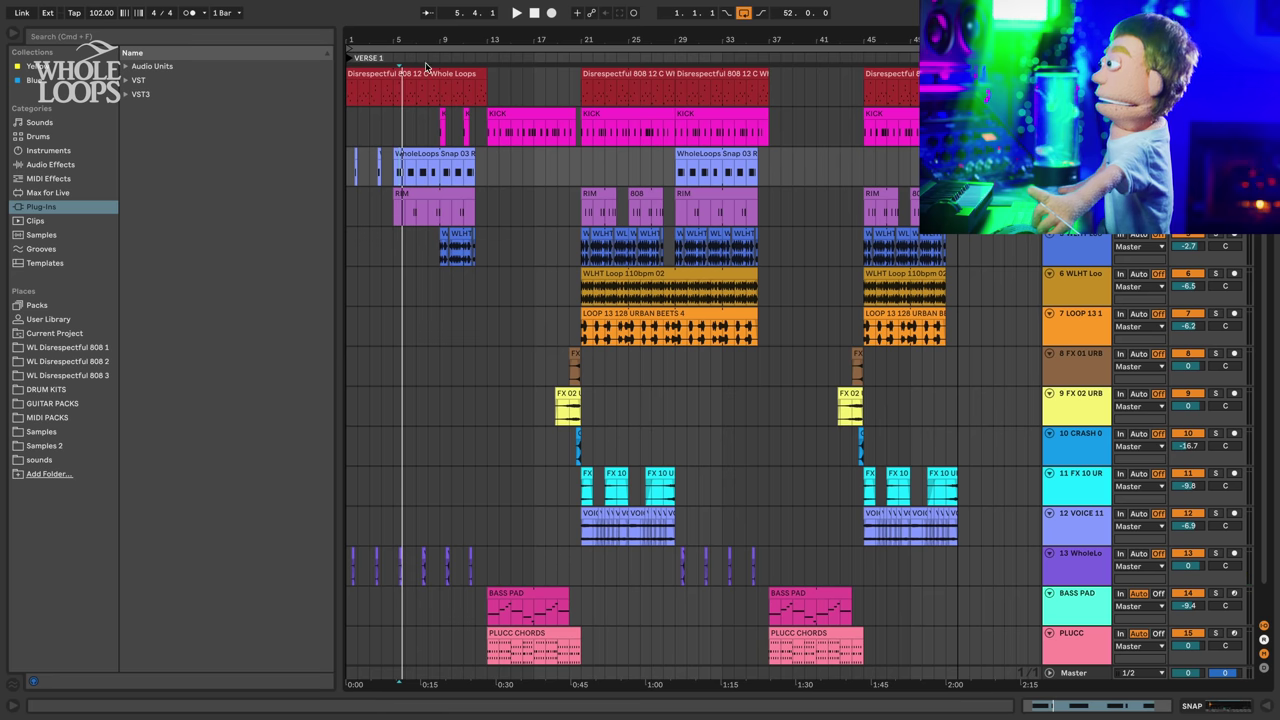
# - Add a locator at bar 13 and name it PRECHORUS 1
pyautogui.rightClick(487, 62)
pyautogui.click(517, 100)
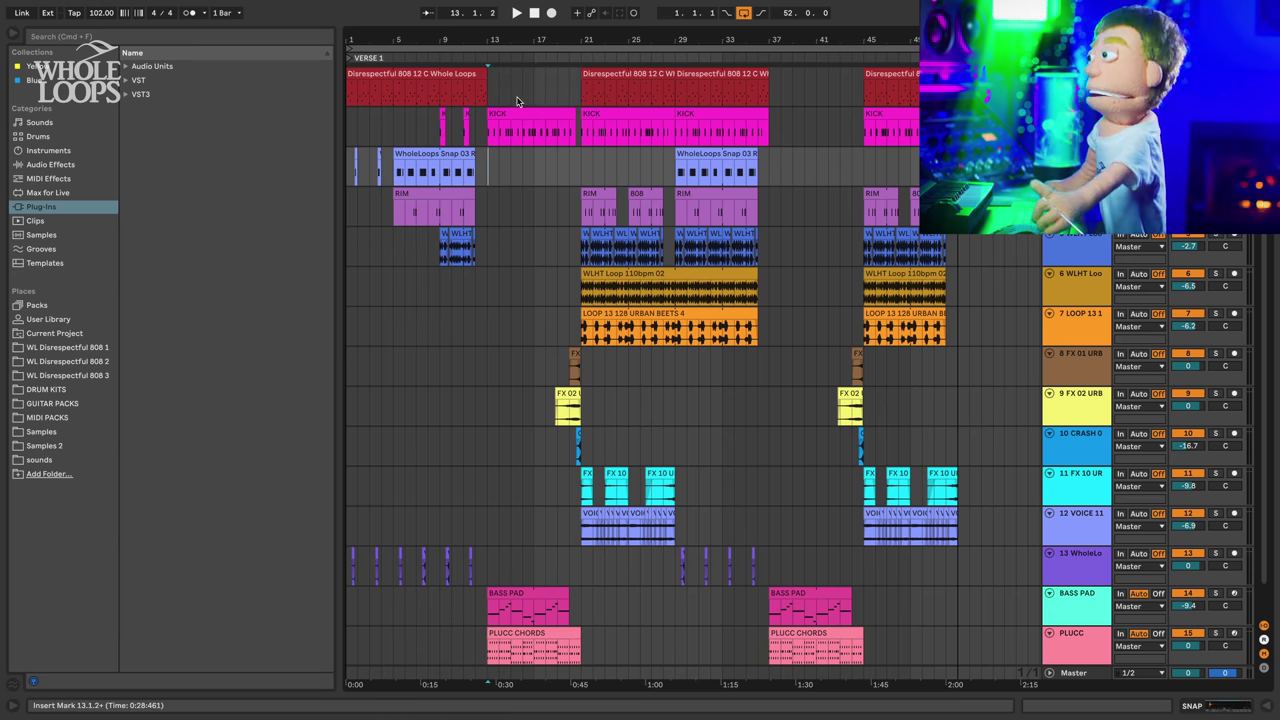
pyautogui.rightClick(490, 61)
pyautogui.click(519, 92)
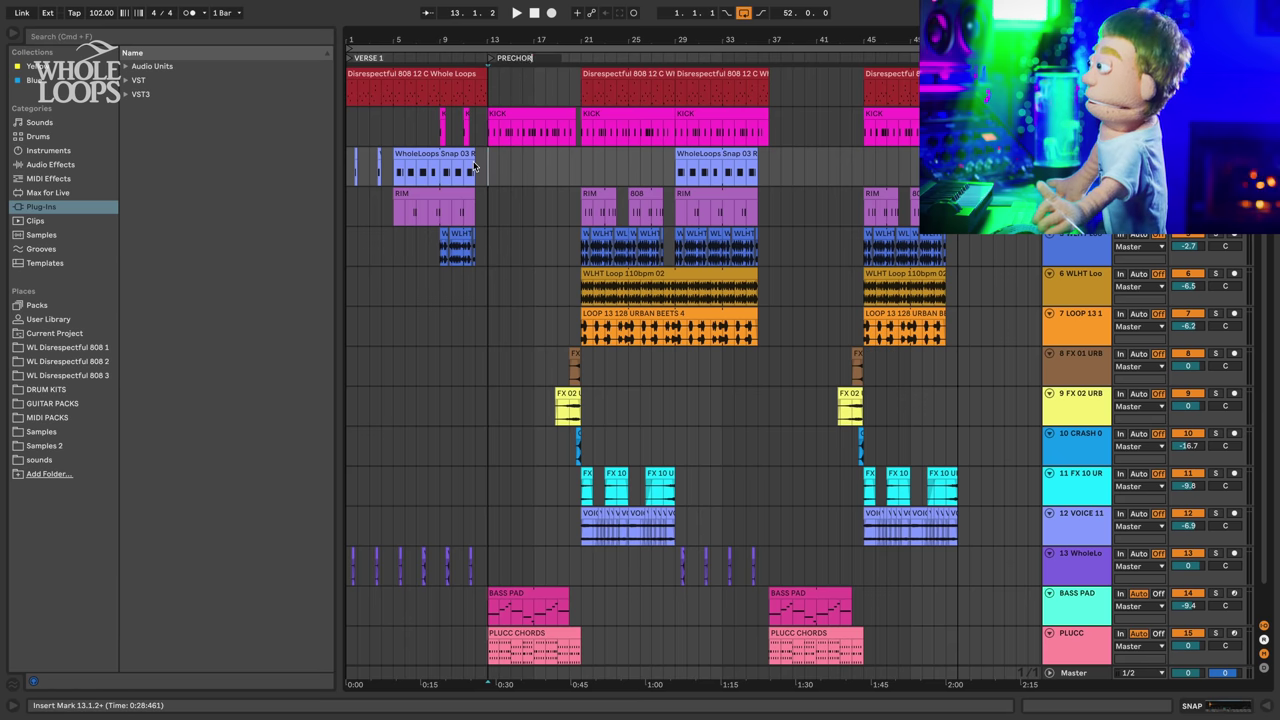
# - Add locators named CHORUS 1 at bar 21 and VERSE 2 at bar 29
pyautogui.rightClick(579, 57)
pyautogui.rightClick(580, 61)
pyautogui.click(598, 95)
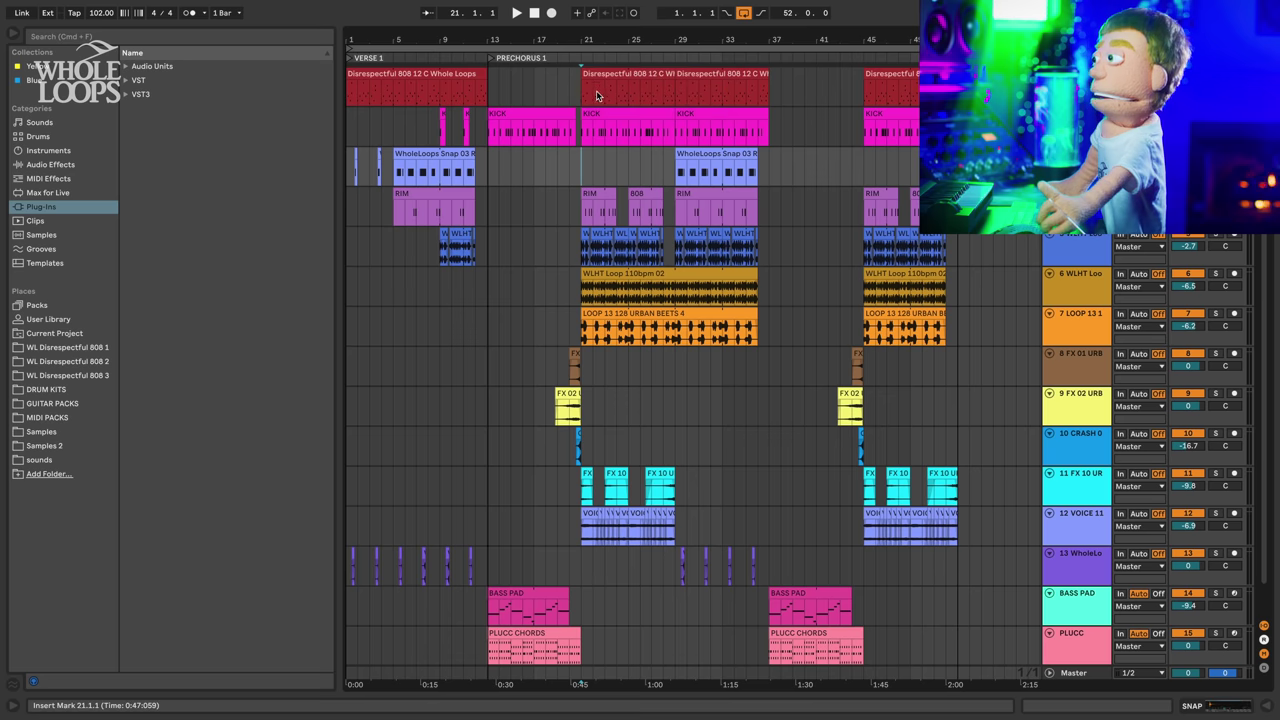
pyautogui.click(598, 95)
pyautogui.rightClick(578, 58)
pyautogui.click(692, 97)
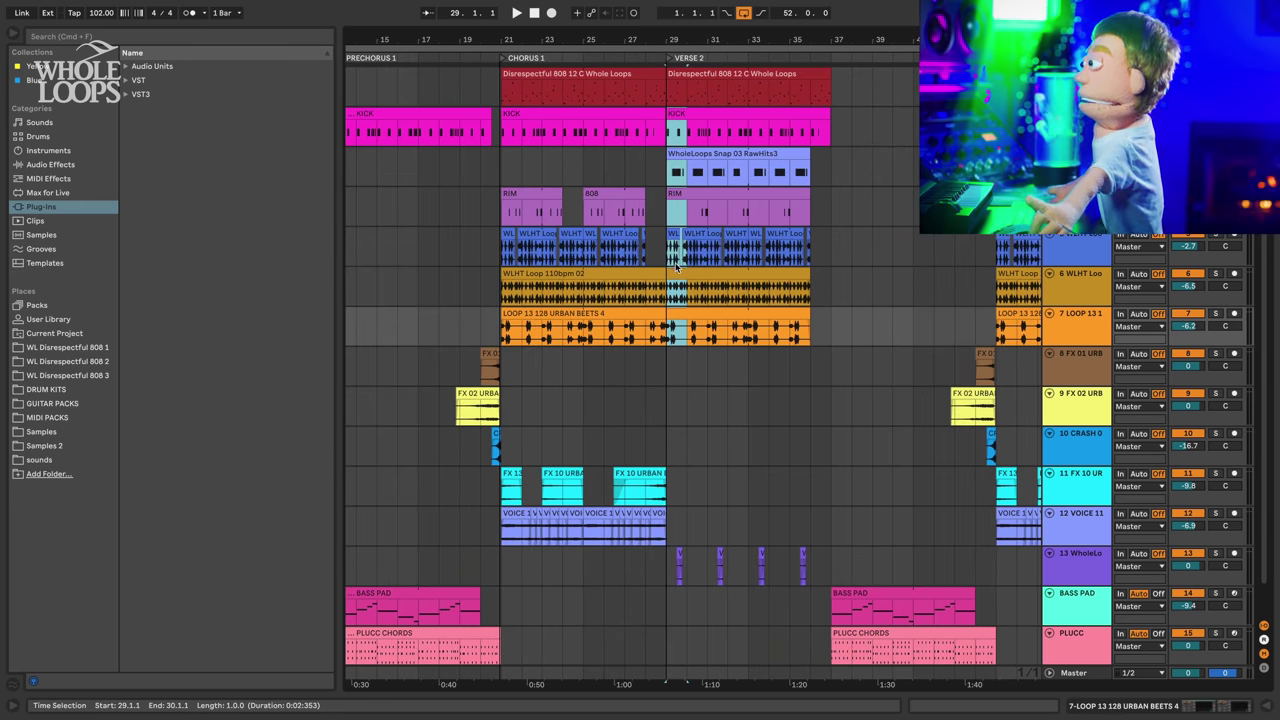
# - Delete bar 29 on the KICK through LOOP 13 tracks and play the transition from bar 27
pyautogui.press('Delete')
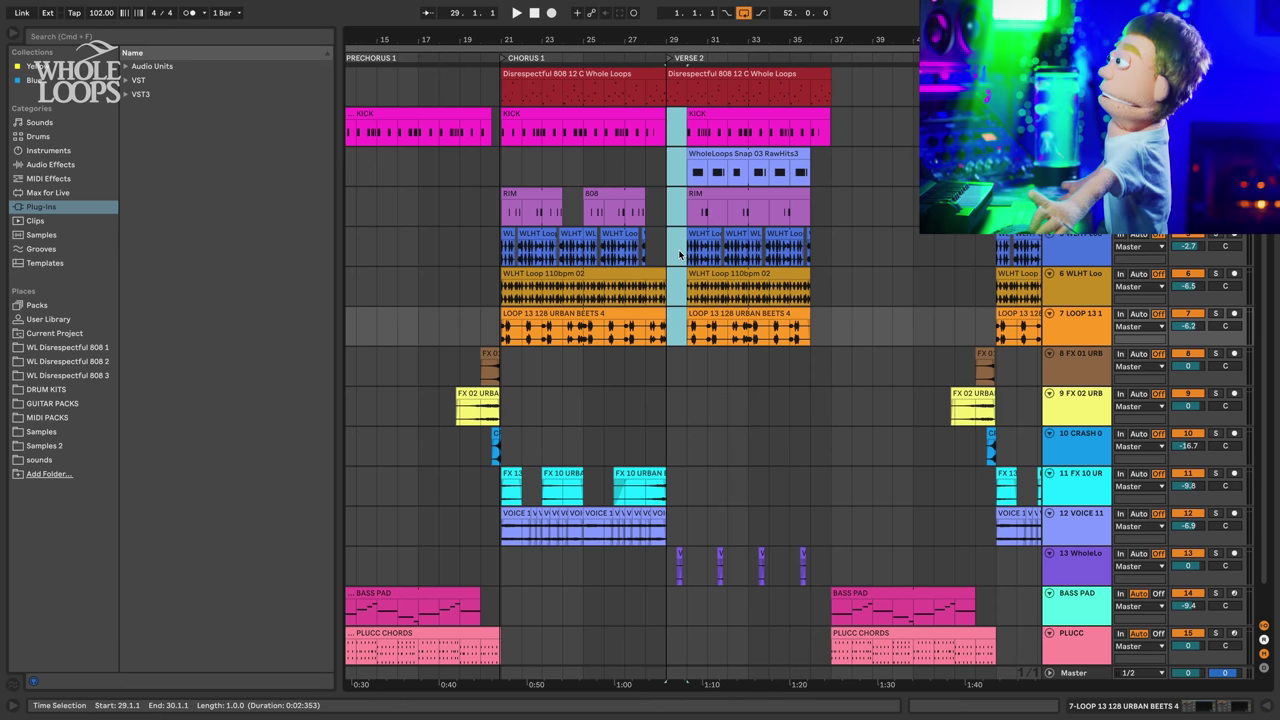
pyautogui.click(626, 104)
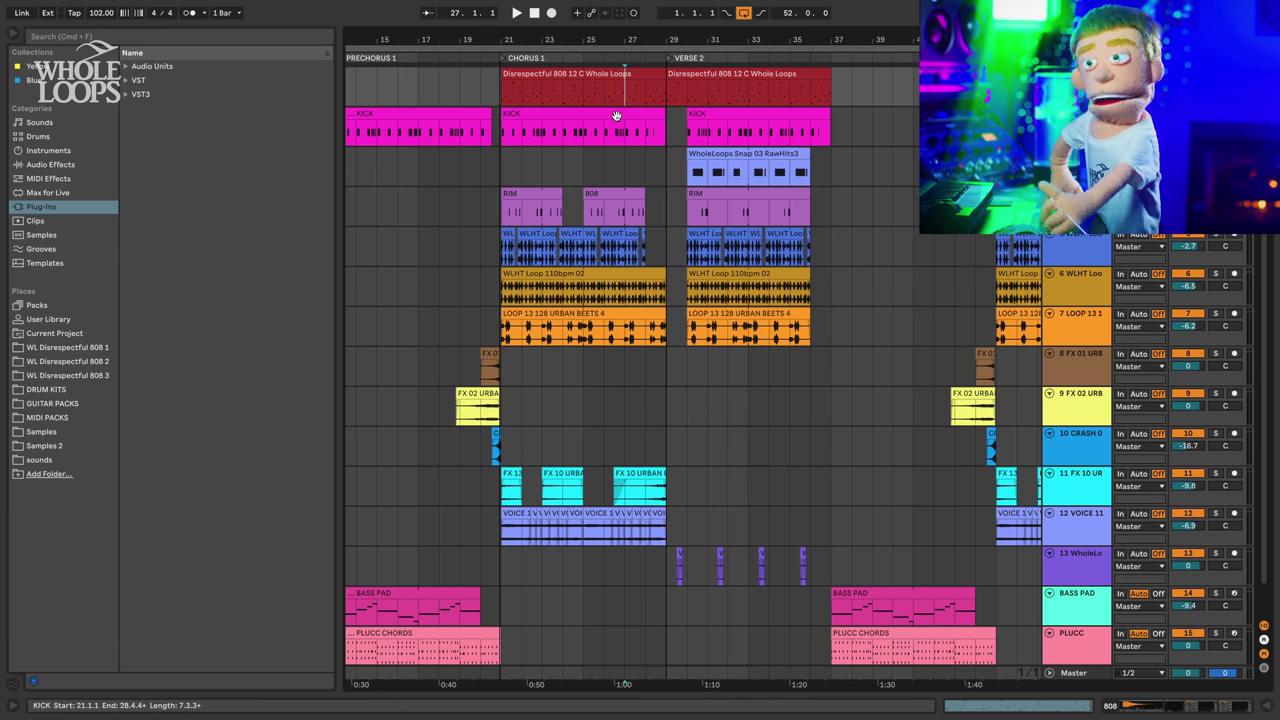
pyautogui.press('space')
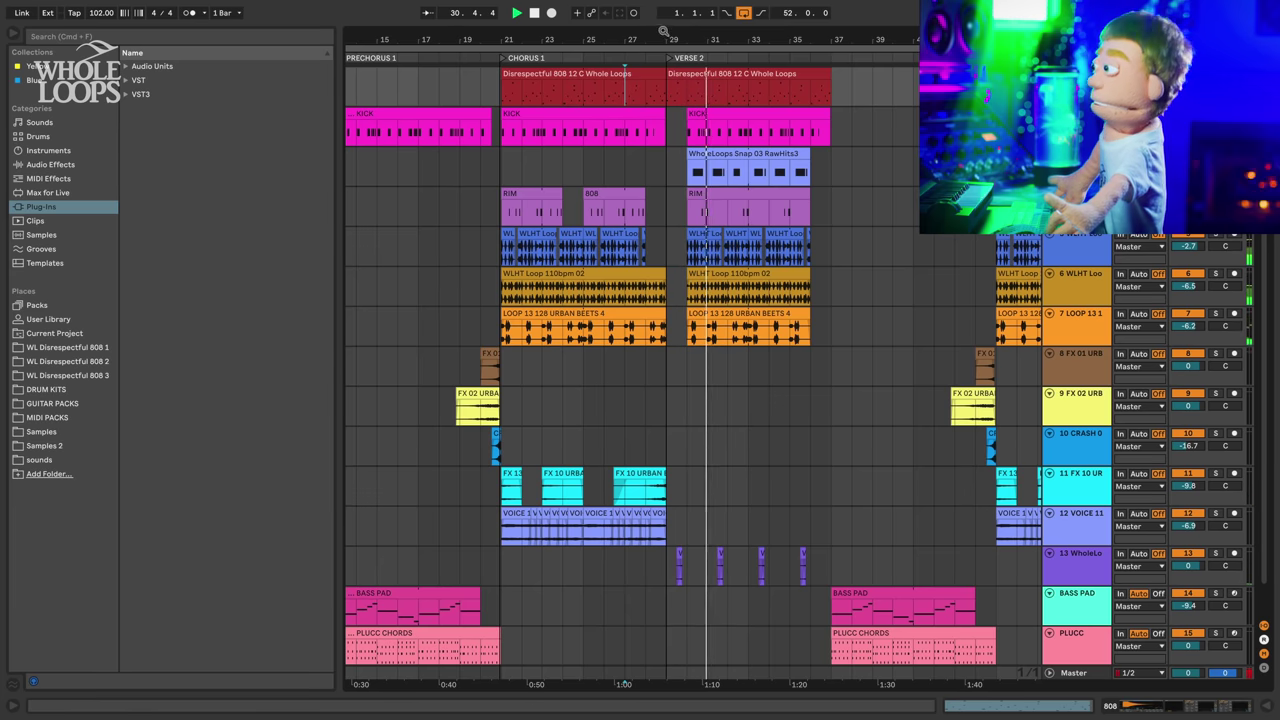
# - Extend the start of the VERSE 2 snap clip back to about beat 29.4 and play from 29.3
pyautogui.moveTo(679, 40); pyautogui.dragTo(682, 75)
pyautogui.press('space')
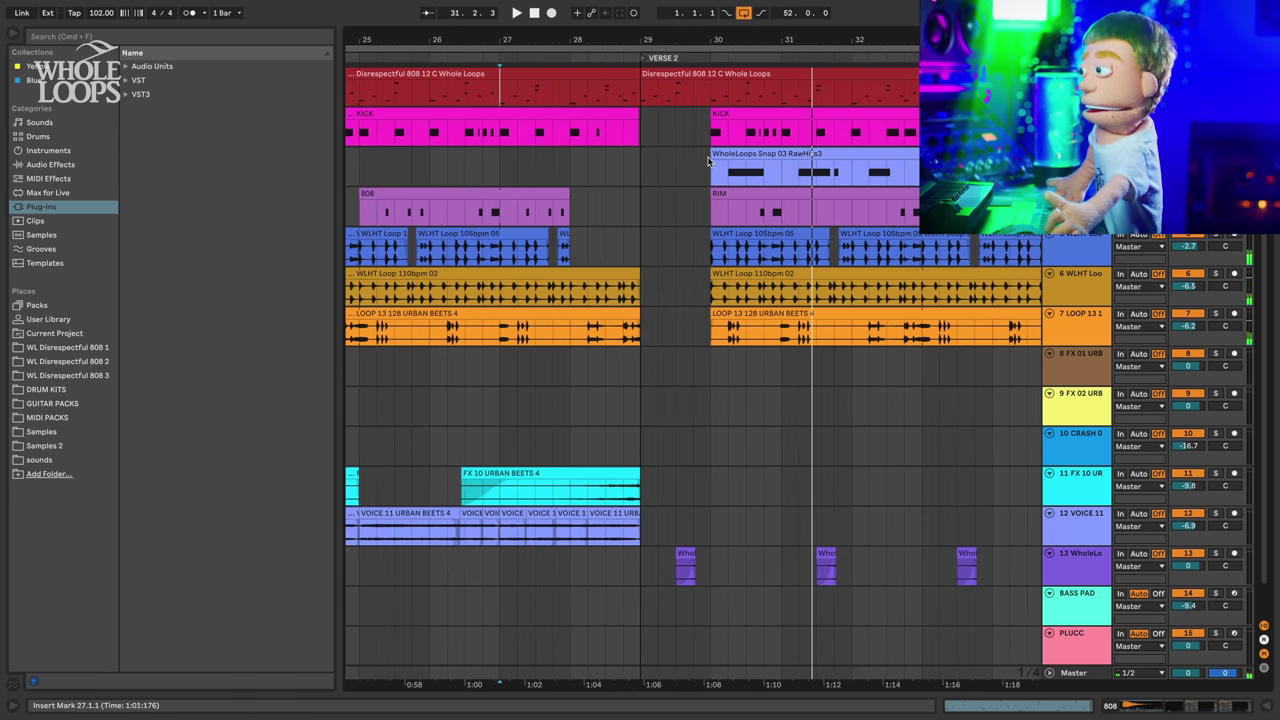
pyautogui.moveTo(711, 158); pyautogui.dragTo(692, 155)
pyautogui.click(674, 215)
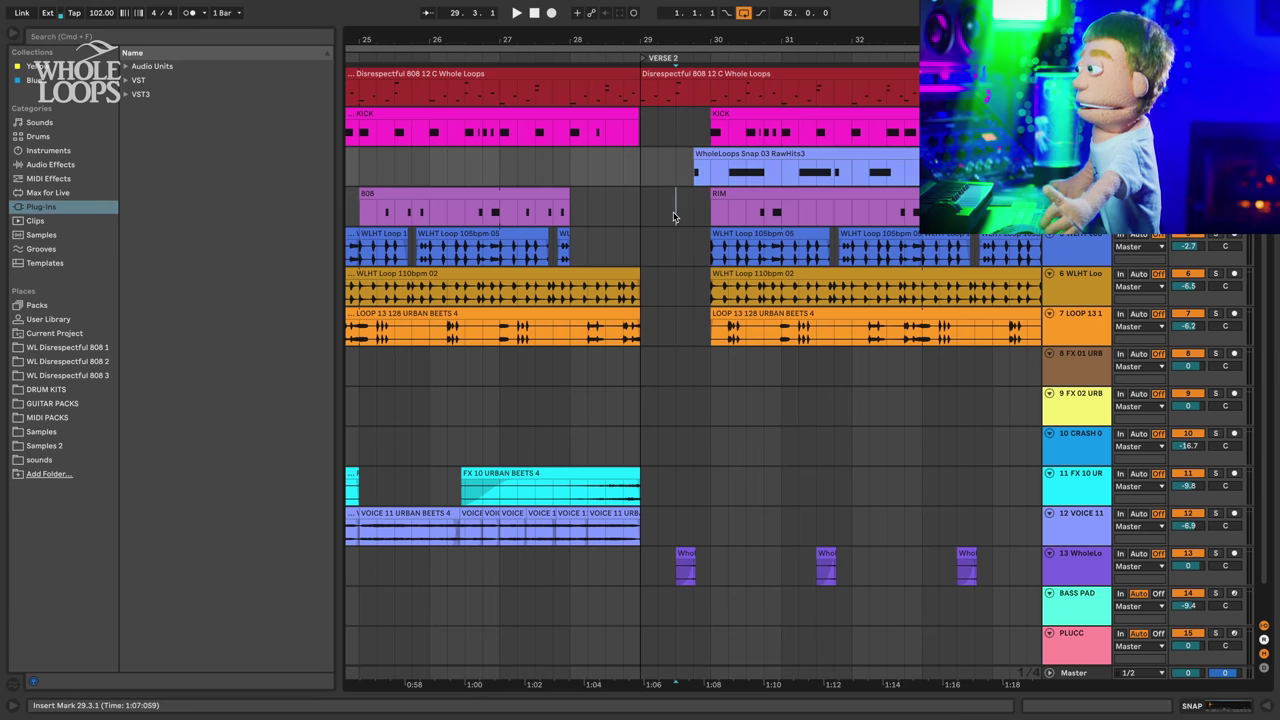
pyautogui.press('space')
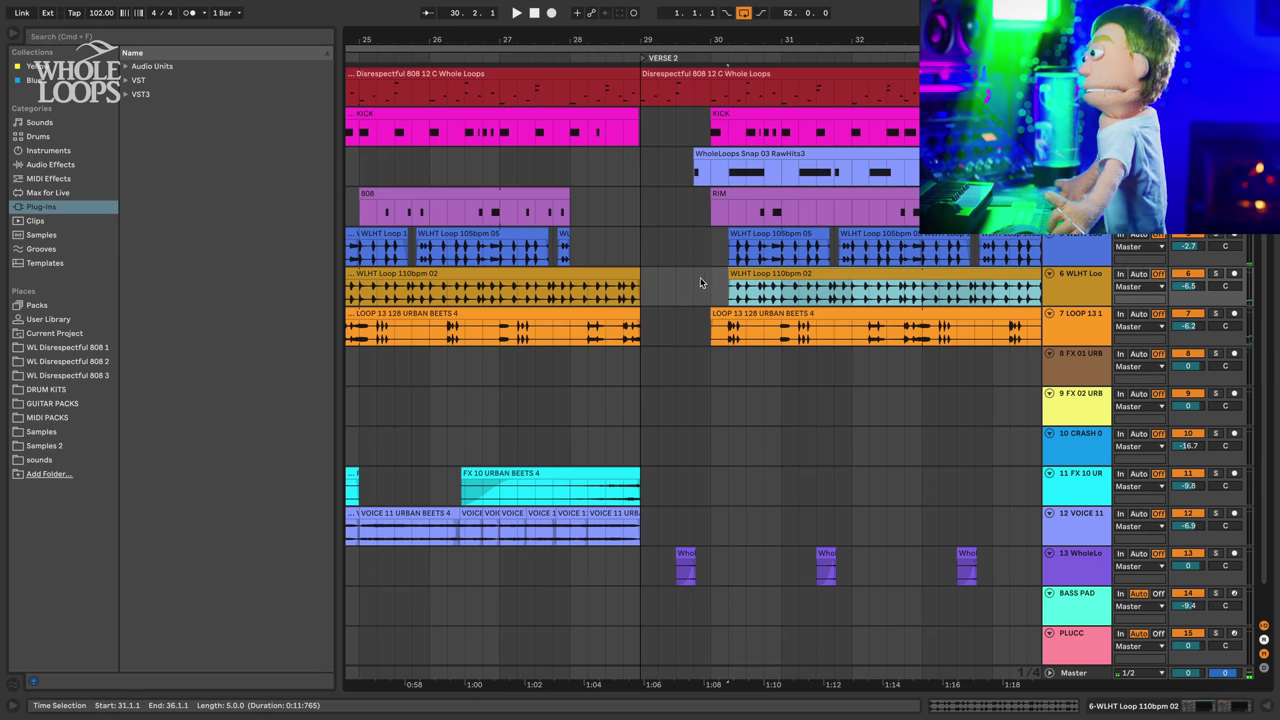
# - Set the start of VERSE 2's WLHT Loop 110bpm 02 clip to 30.1.1 and replay the transition
pyautogui.click(701, 282)
pyautogui.press('space')
pyautogui.press('space')
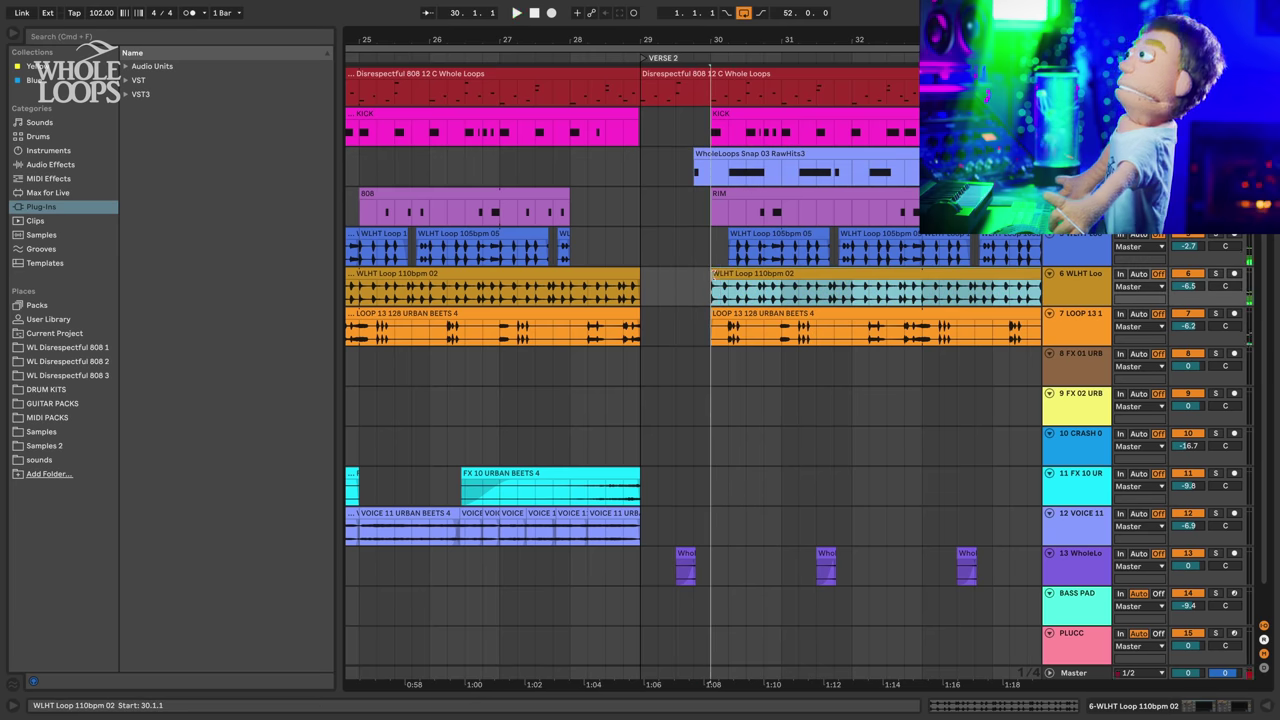
pyautogui.click(676, 289)
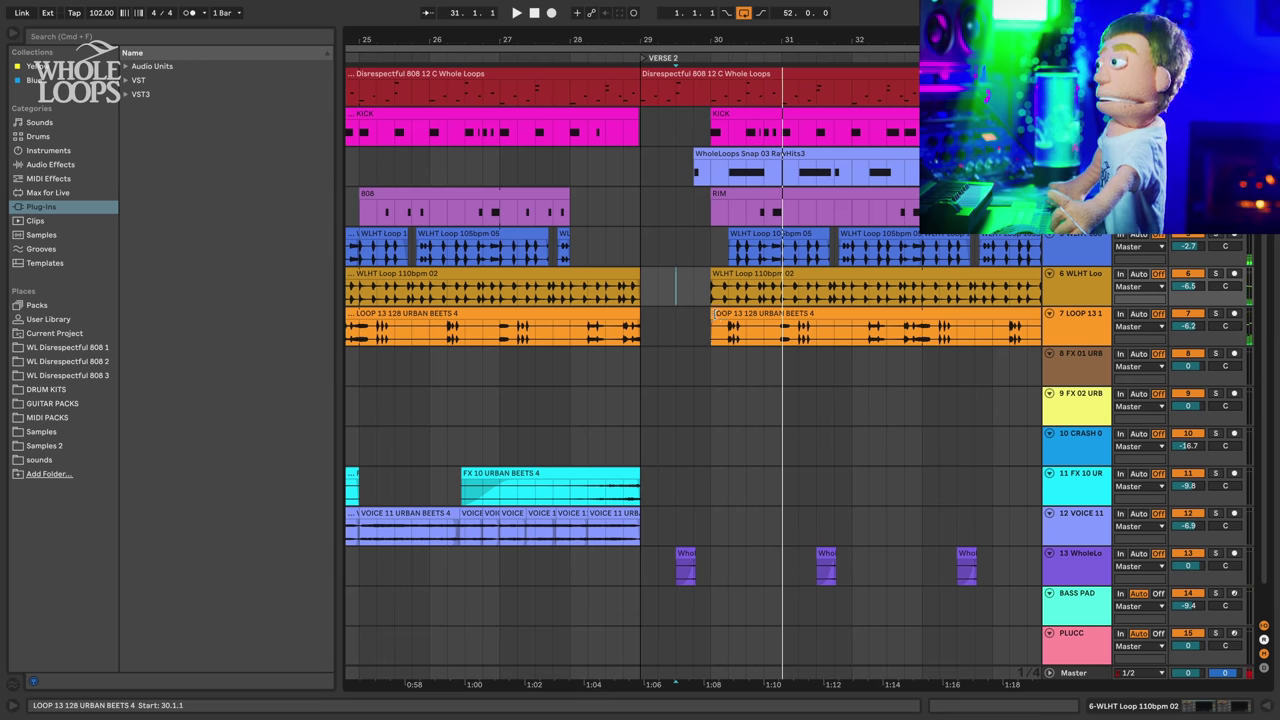
# - Extend the start of VERSE 2's LOOP 13 clip back to bar 29 and play the section through to bar 37
pyautogui.moveTo(713, 314); pyautogui.dragTo(643, 312)
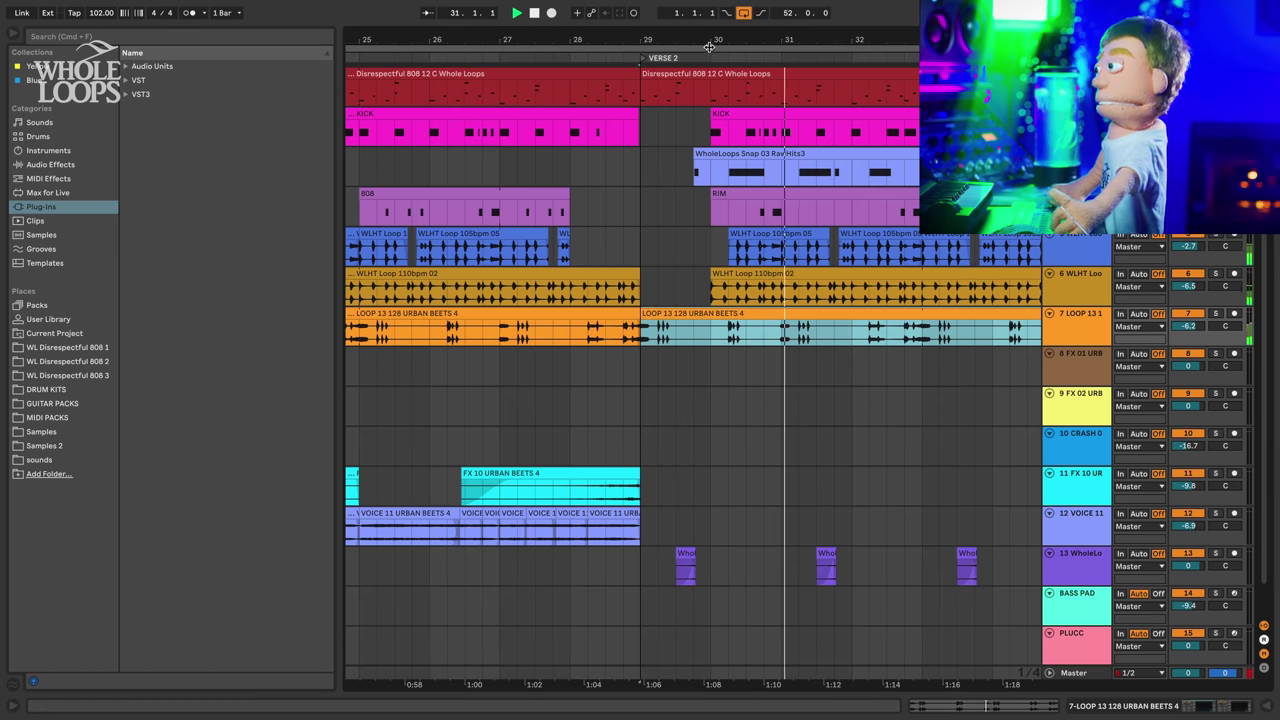
pyautogui.moveTo(708, 47); pyautogui.dragTo(705, 40)
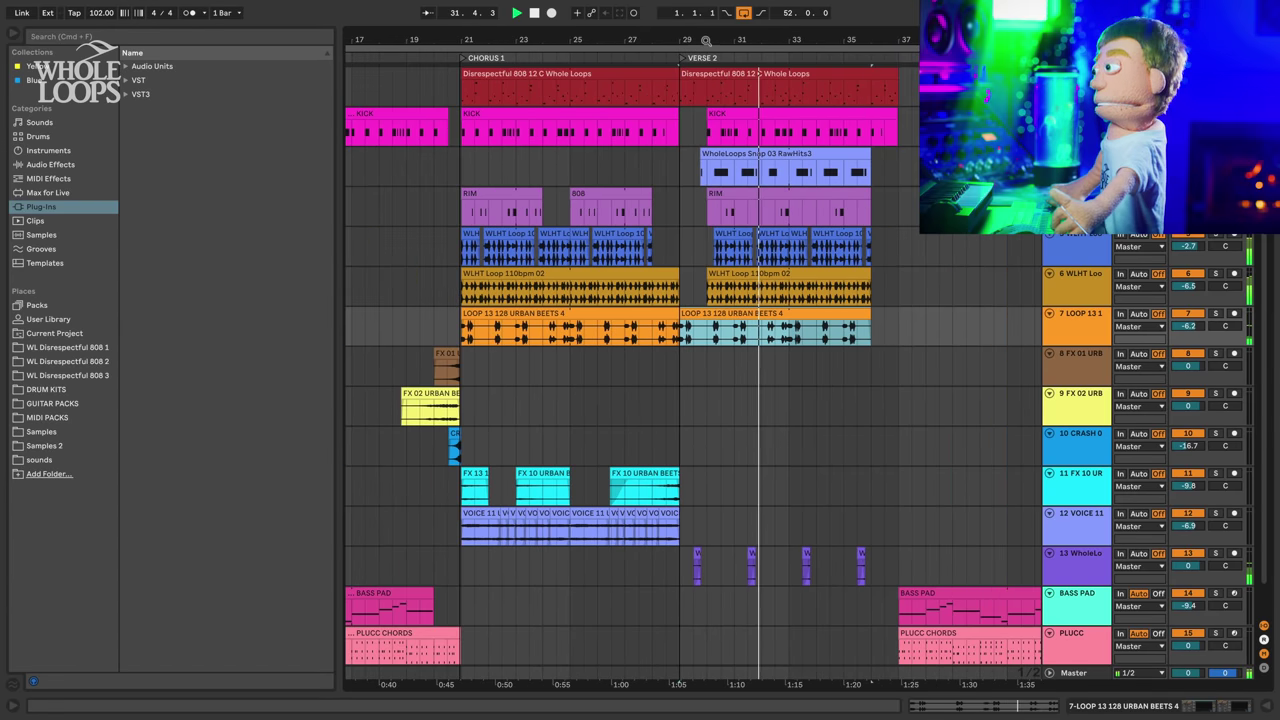
pyautogui.click(707, 130)
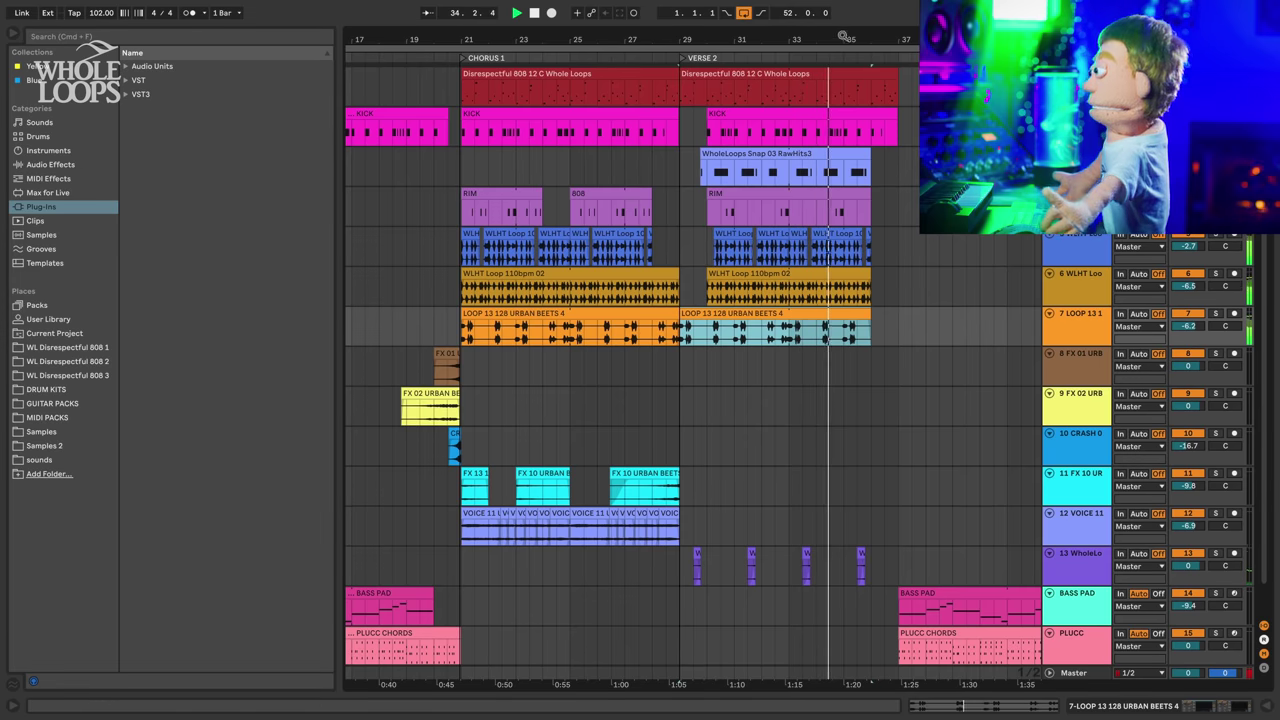
pyautogui.moveTo(843, 36); pyautogui.dragTo(793, 25)
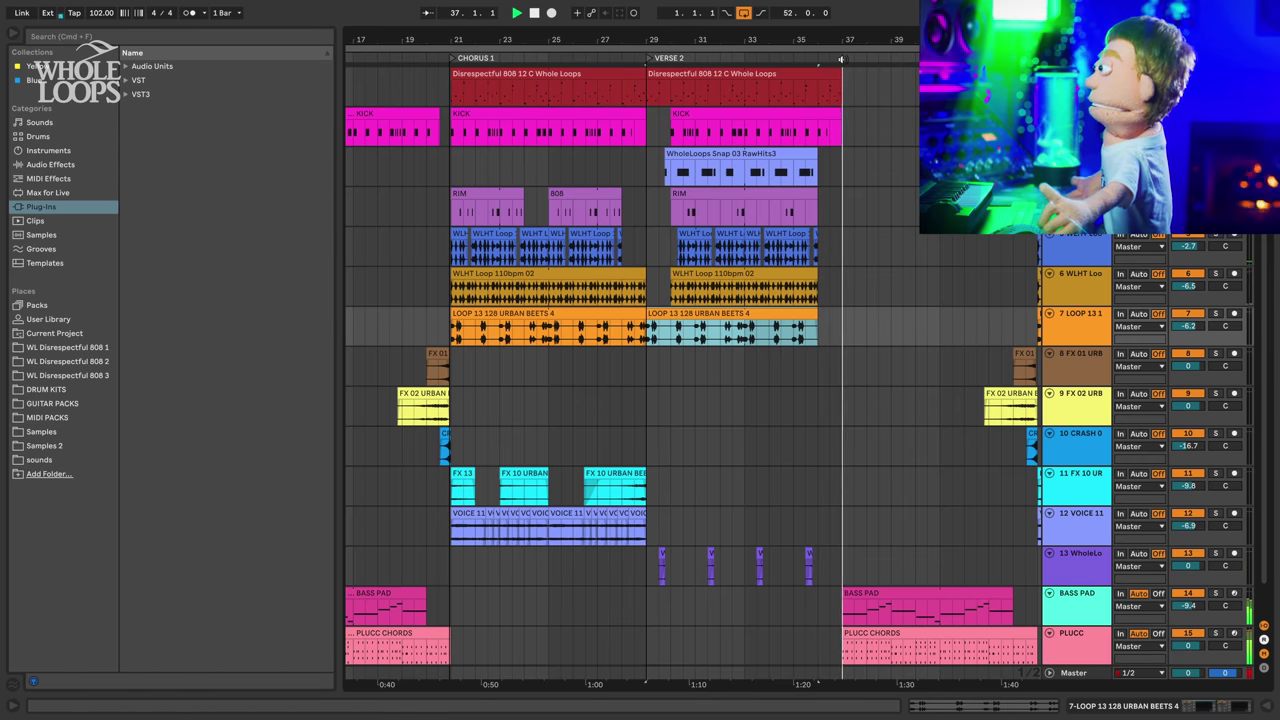
# - Stop playback and add locators named PRECHORUS 2 at bar 37 and CHORUS 2 at bar 45
pyautogui.press('space')
pyautogui.rightClick(843, 62)
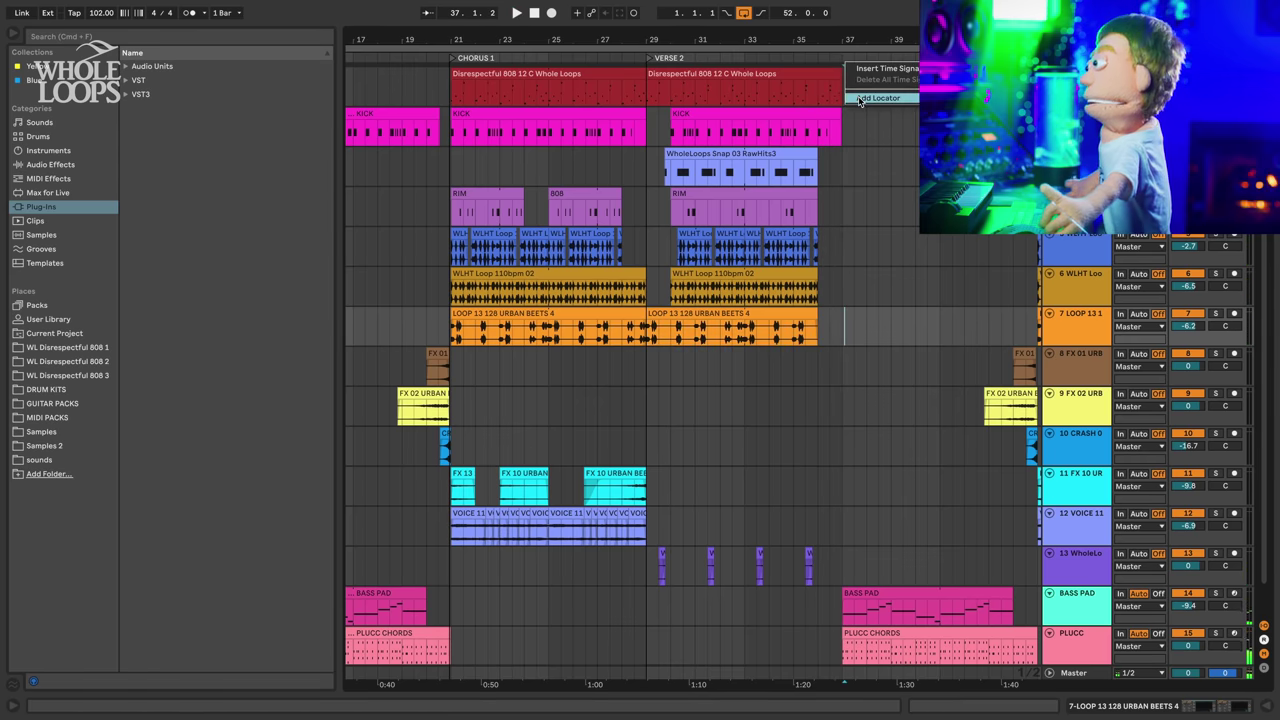
pyautogui.click(858, 98)
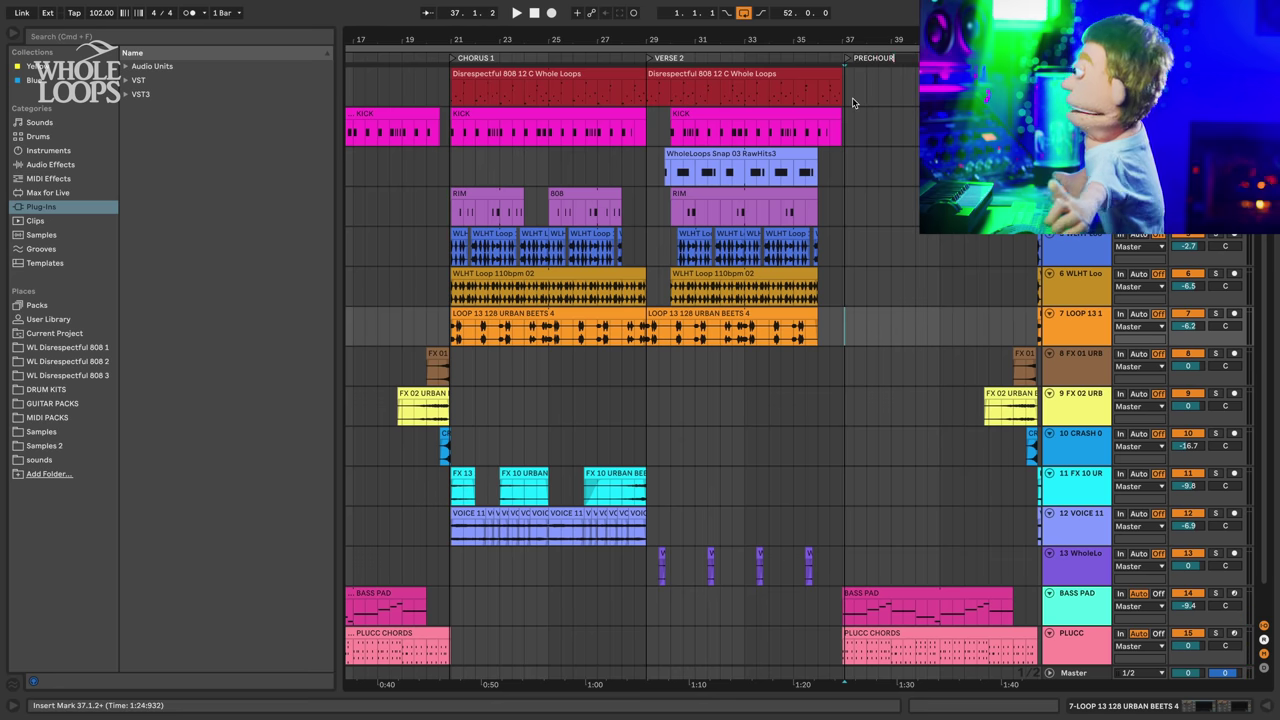
pyautogui.write('PRECHO')
pyautogui.write('RUS 2')
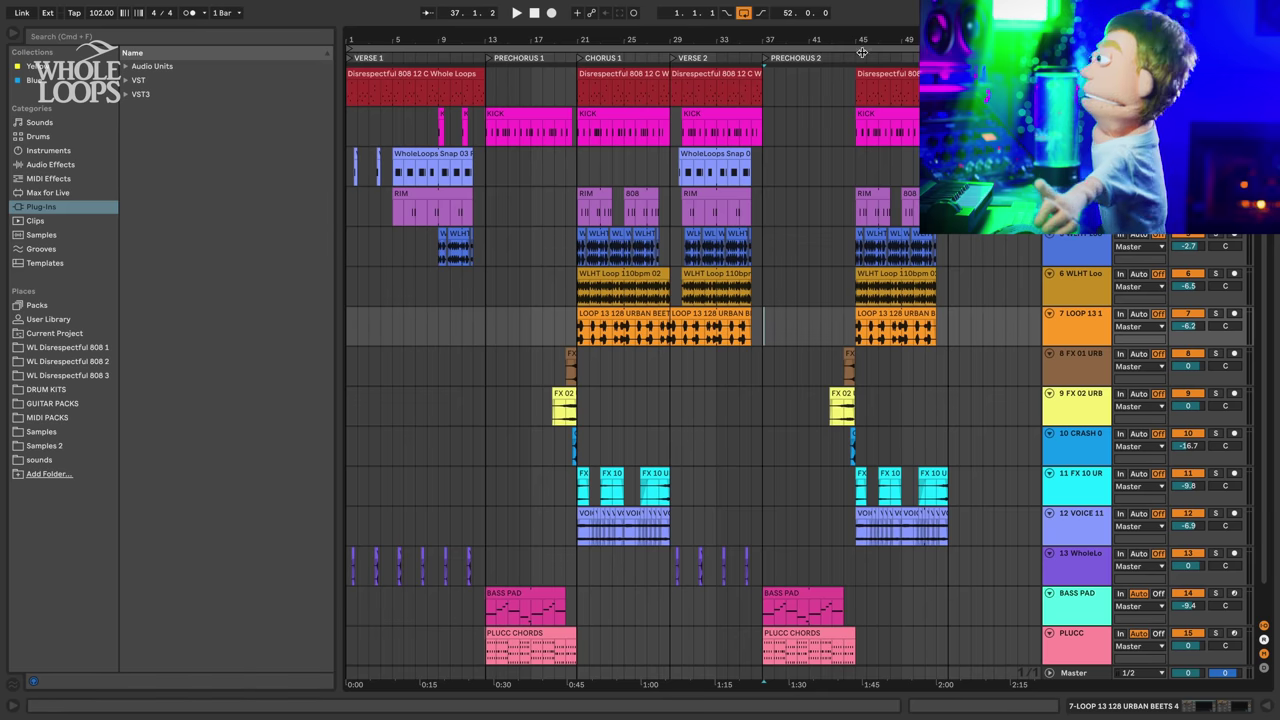
pyautogui.click(869, 95)
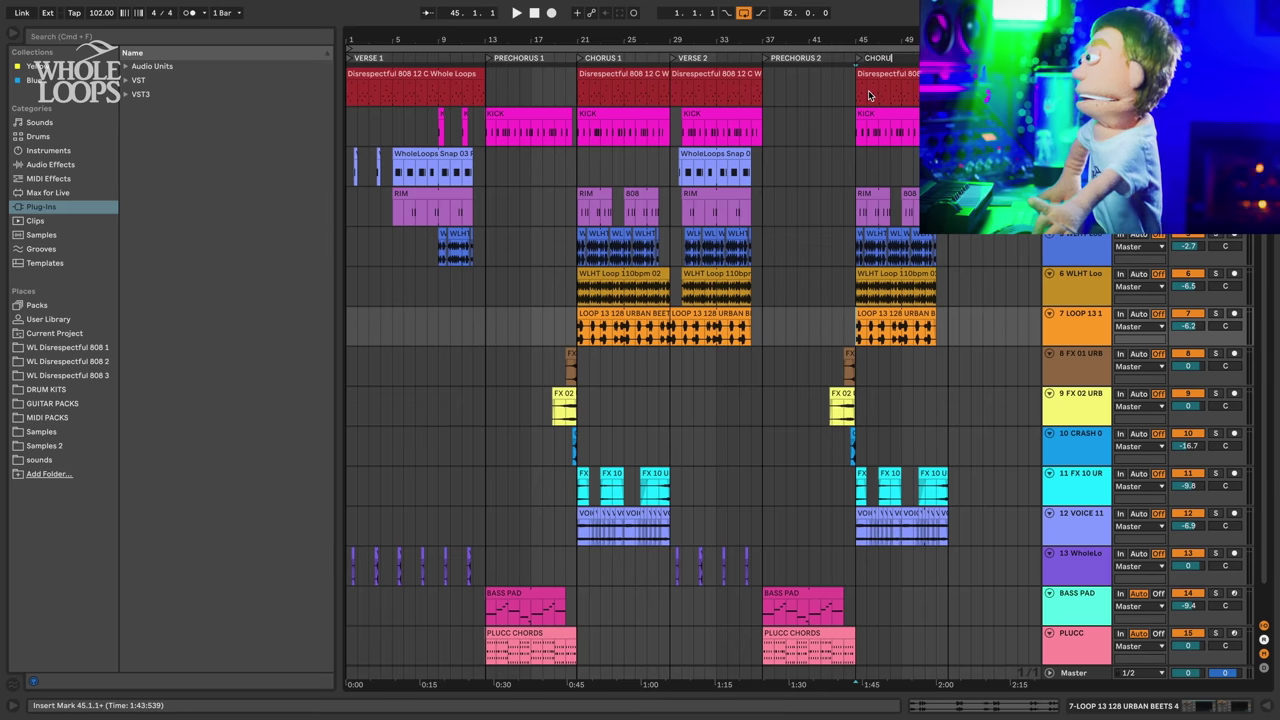
# - Duplicate the eight-bar CHORUS 2 section to bar 53 and add a locator named POST CHORUS there
pyautogui.click(889, 70)
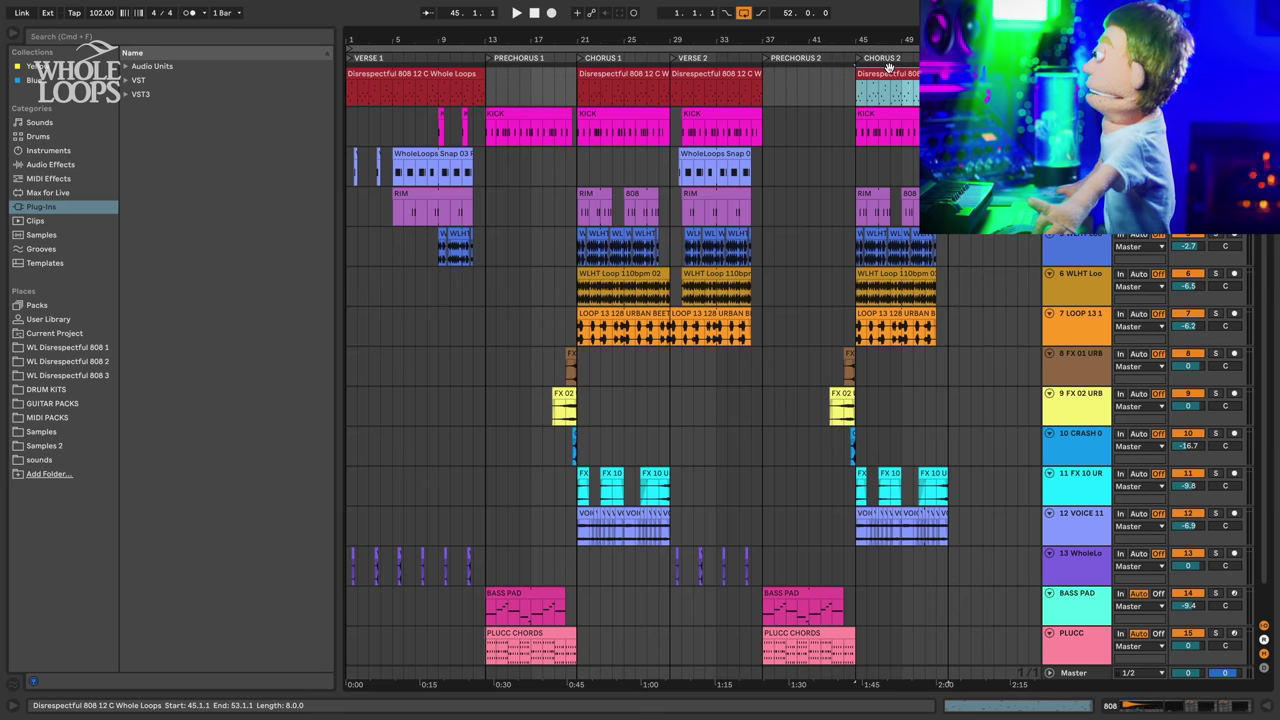
pyautogui.press('super+d')
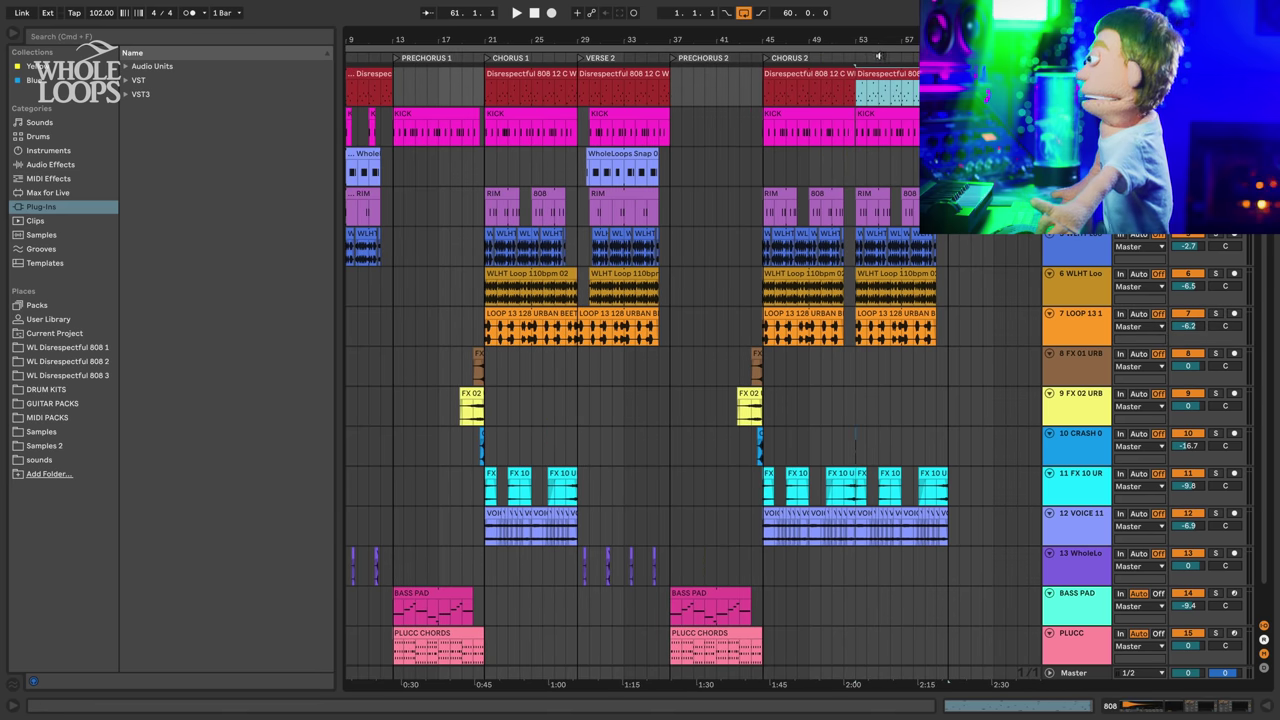
pyautogui.rightClick(856, 61)
pyautogui.click(890, 98)
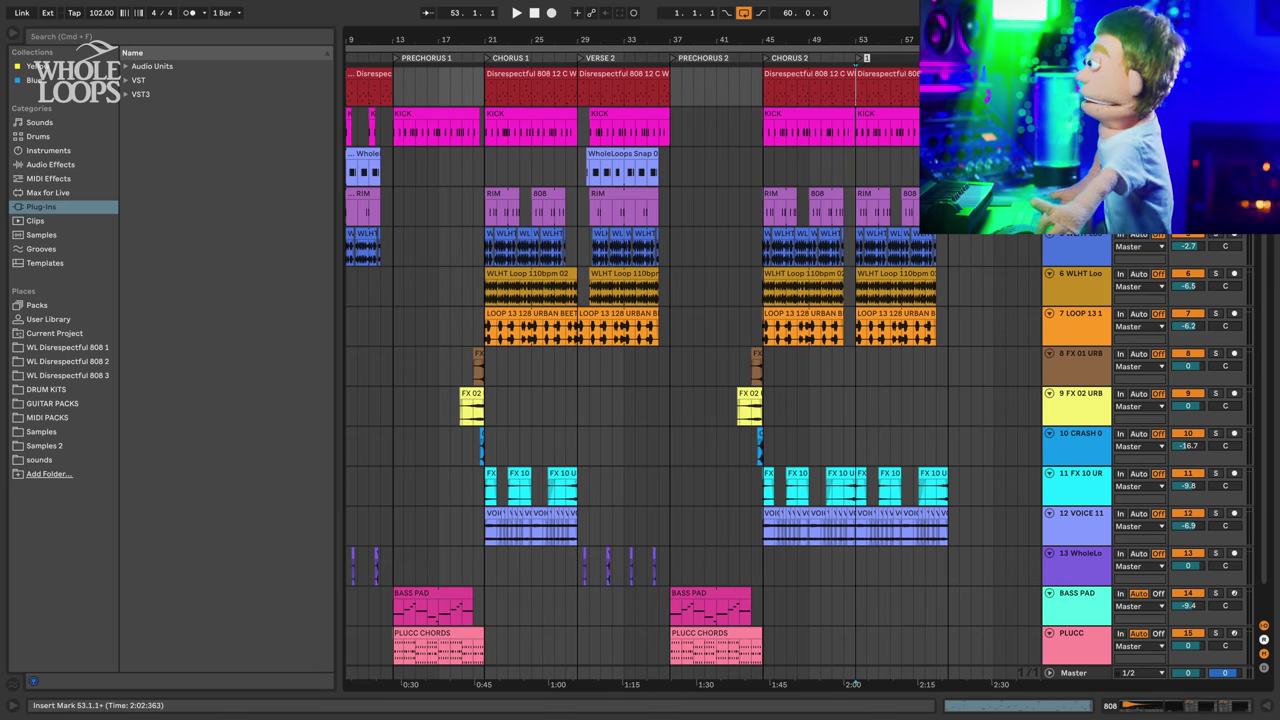
pyautogui.moveTo(914, 31); pyautogui.dragTo(915, 18)
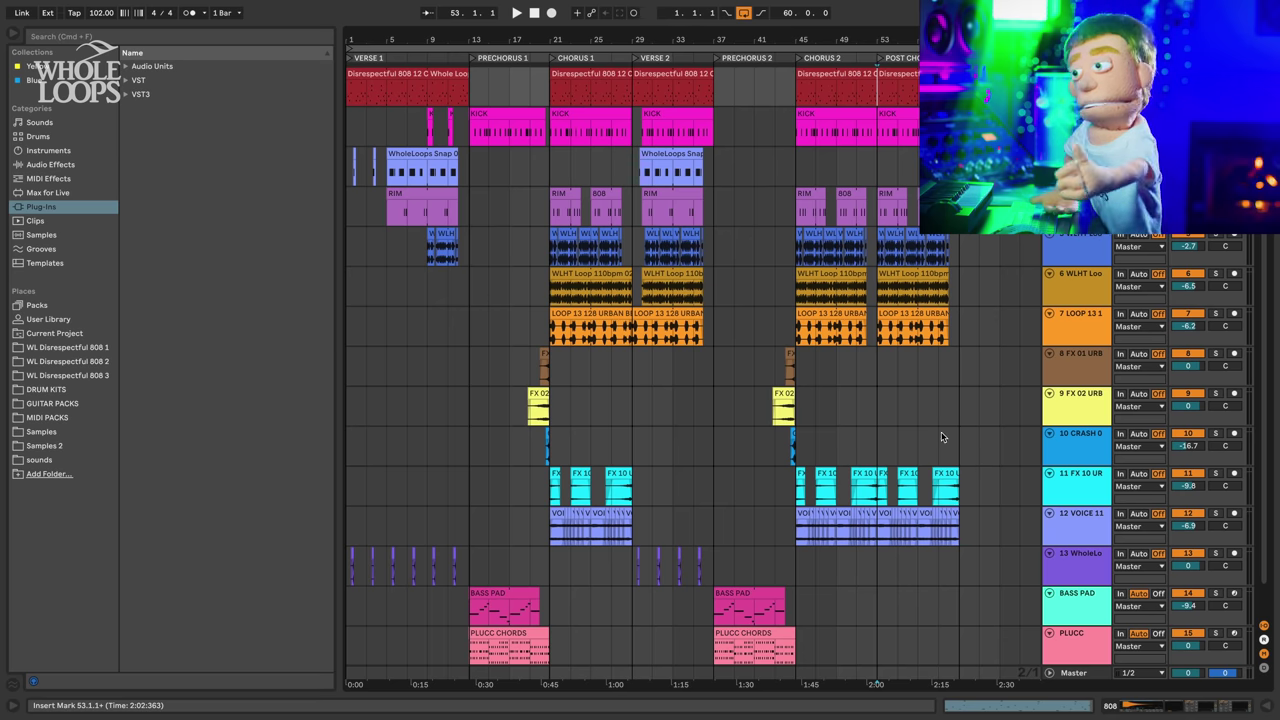
# - Audition the samples in the FX Down folder of the WL Raw Hits 2 drum kit, up to WLRH2 FX Down 08.wav
pyautogui.scroll(-1, 707, 400)
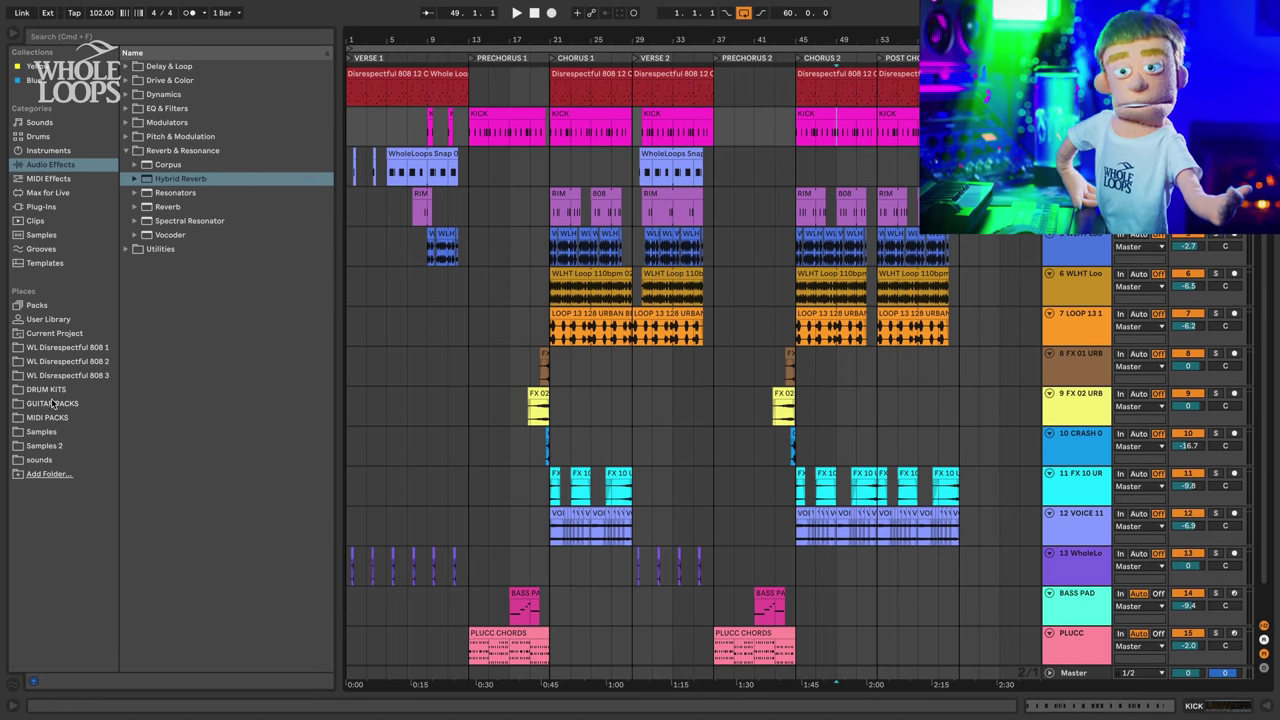
pyautogui.click(64, 392)
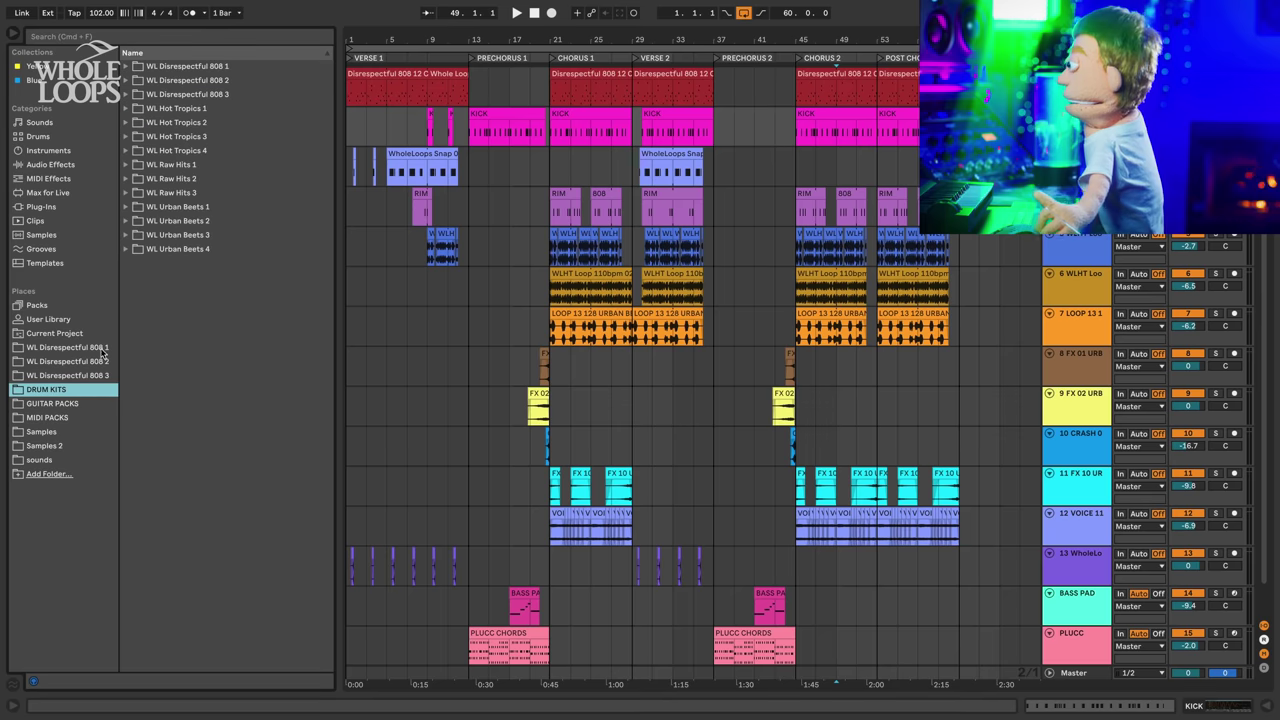
pyautogui.click(163, 182)
pyautogui.click(170, 219)
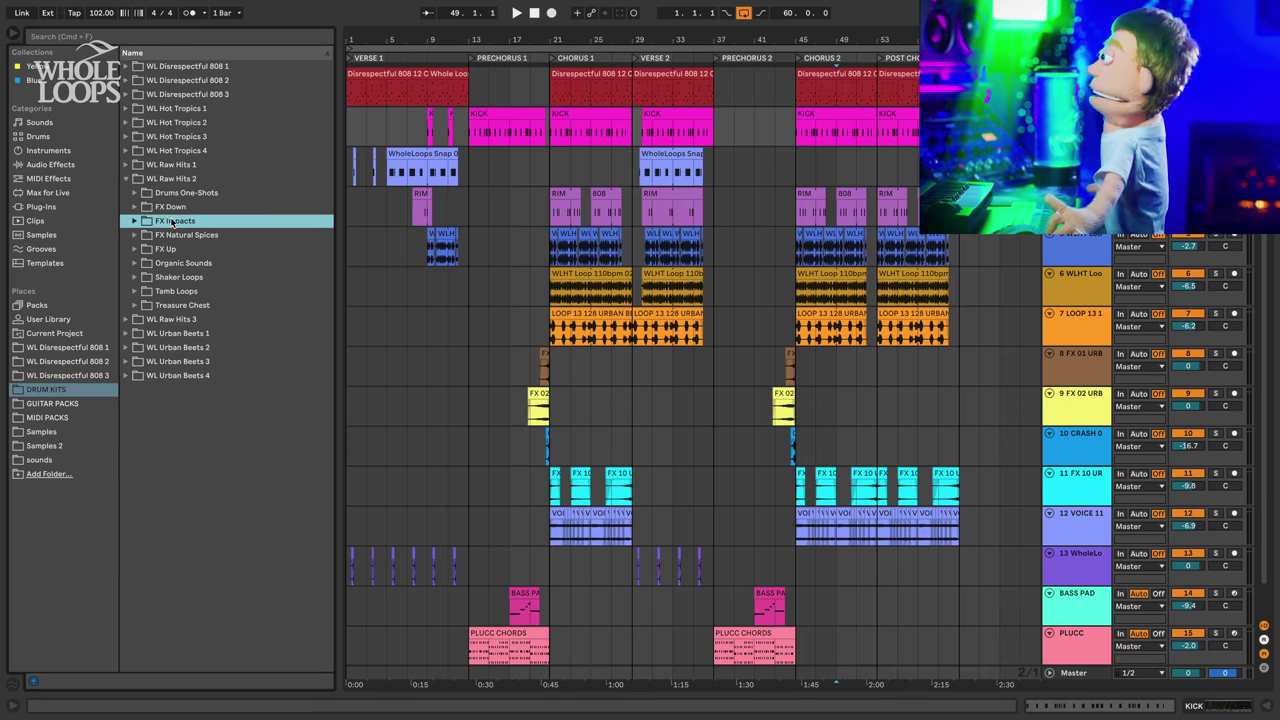
pyautogui.click(168, 210)
pyautogui.press('Down')
pyautogui.press('Down')
pyautogui.press('Down')
pyautogui.press('Down')
pyautogui.press('Down')
pyautogui.press('Down')
pyautogui.press('Down')
pyautogui.press('Down')
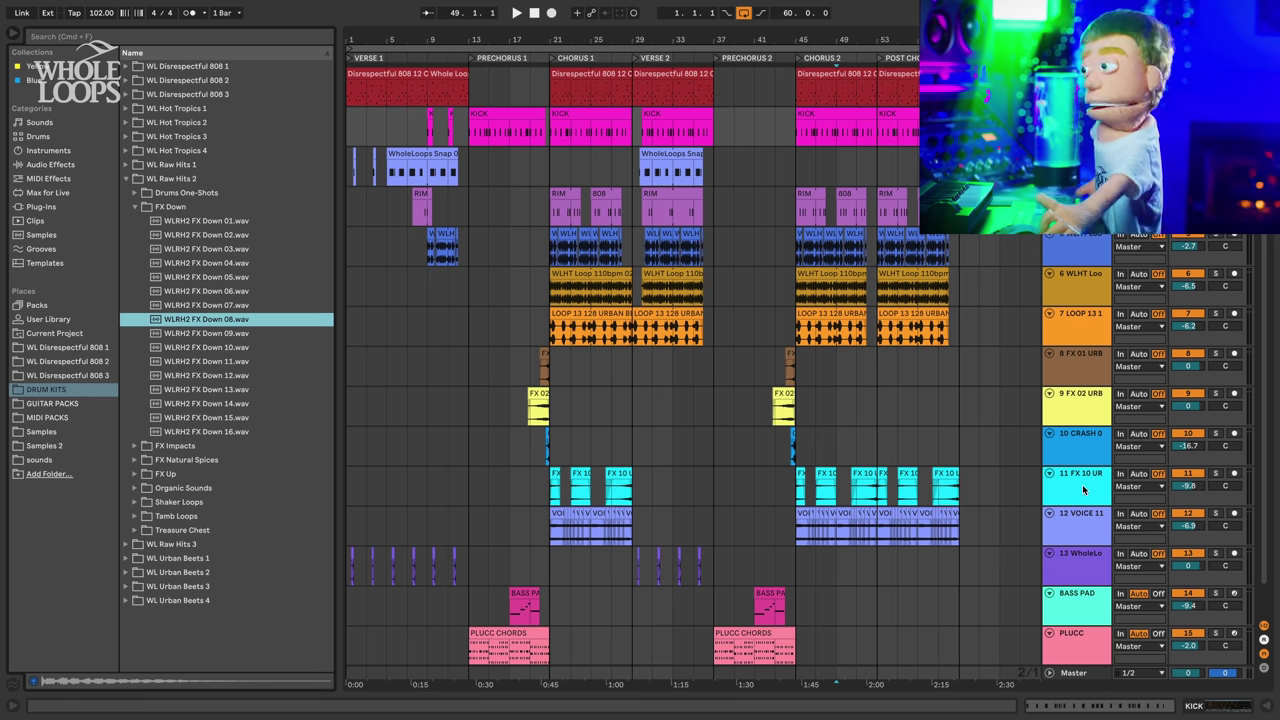
# - Insert an audio track below the FX 10 track and place WLRH2 FX Down 08.wav on it at bar 45
pyautogui.click(1013, 484)
pyautogui.press('super+t')
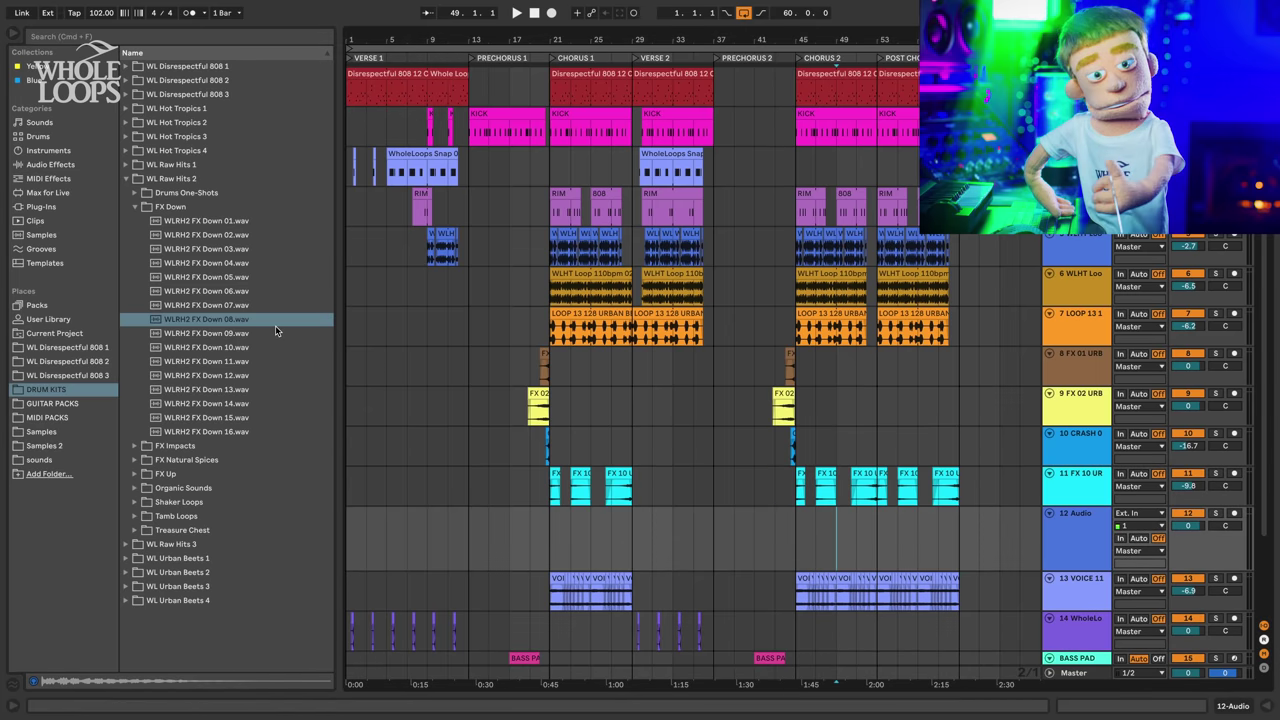
pyautogui.moveTo(213, 320); pyautogui.dragTo(806, 545)
# - Place WLRH2 FX Down 10.wav at bar 37 on the new track, pitch it to -9 semitones and play it
pyautogui.hotkey('shift', 'Tab')
pyautogui.moveTo(190, 347); pyautogui.dragTo(718, 472)
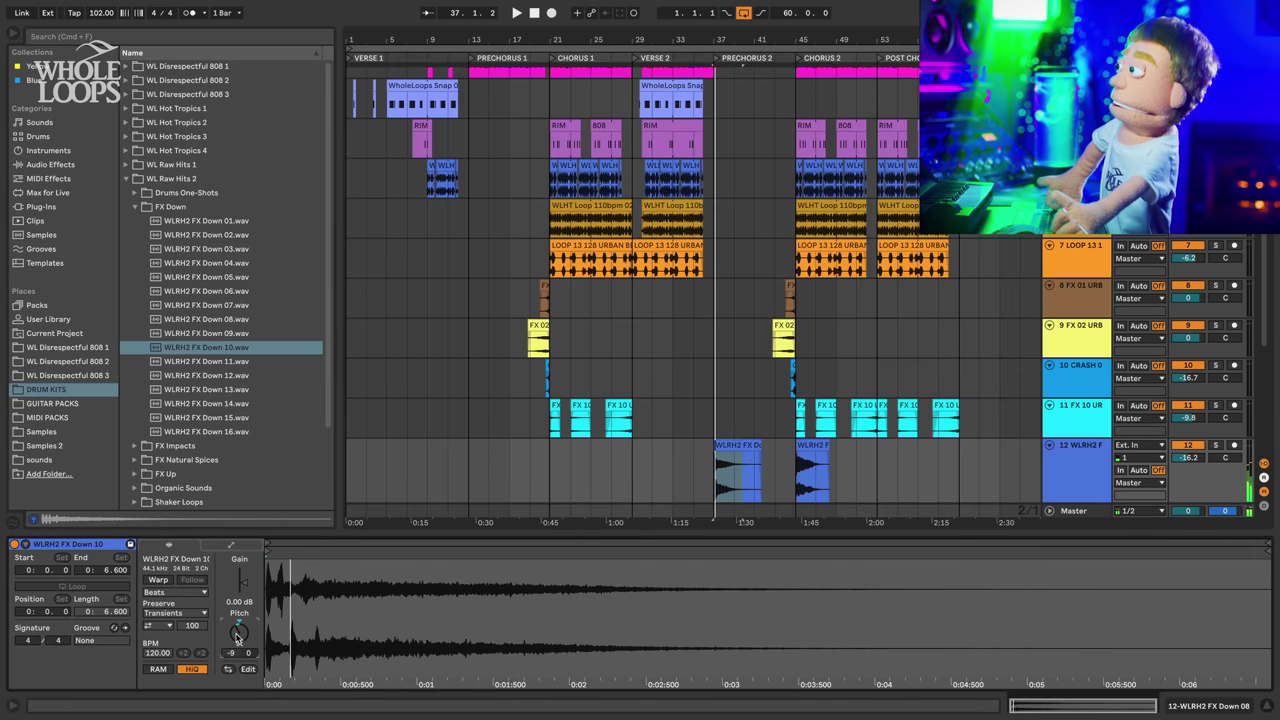
pyautogui.press('space')
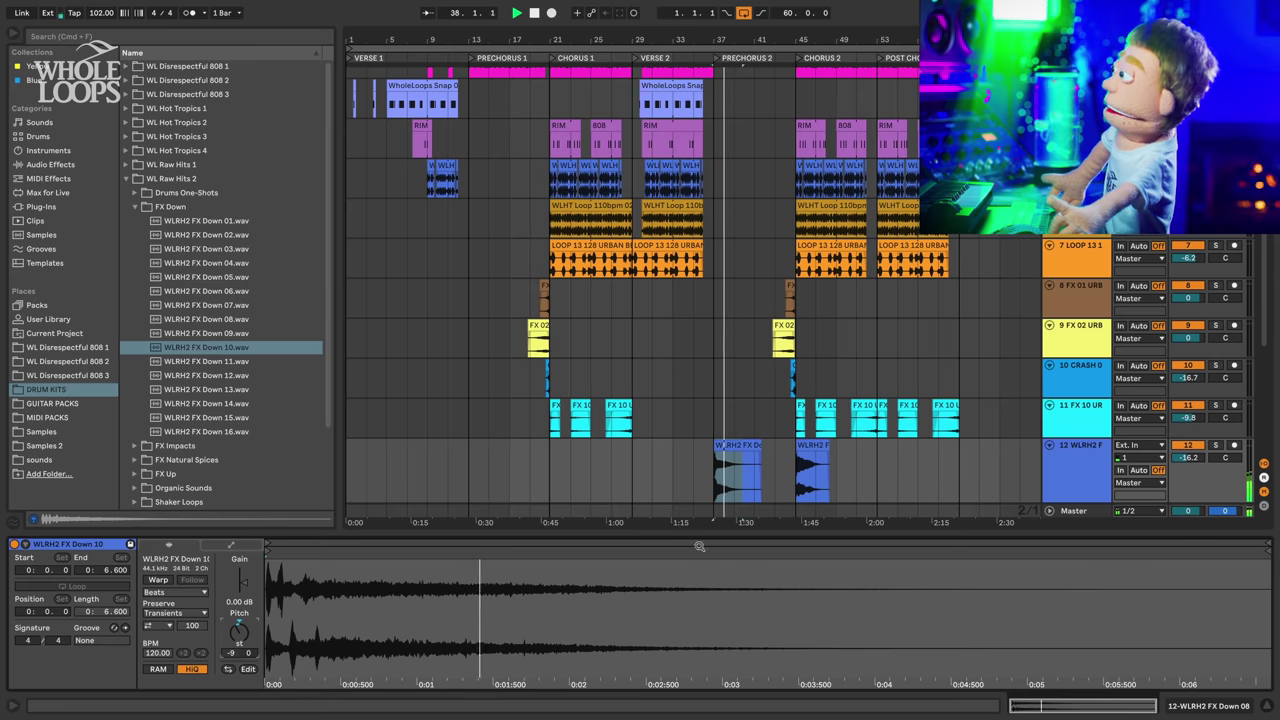
# - Copy the FX Down 10 clip to bar 13 at PRECHORUS 1 and set the FX Down track's volume to -18.1 dB
pyautogui.click(725, 457)
pyautogui.click(743, 437)
pyautogui.click(744, 445)
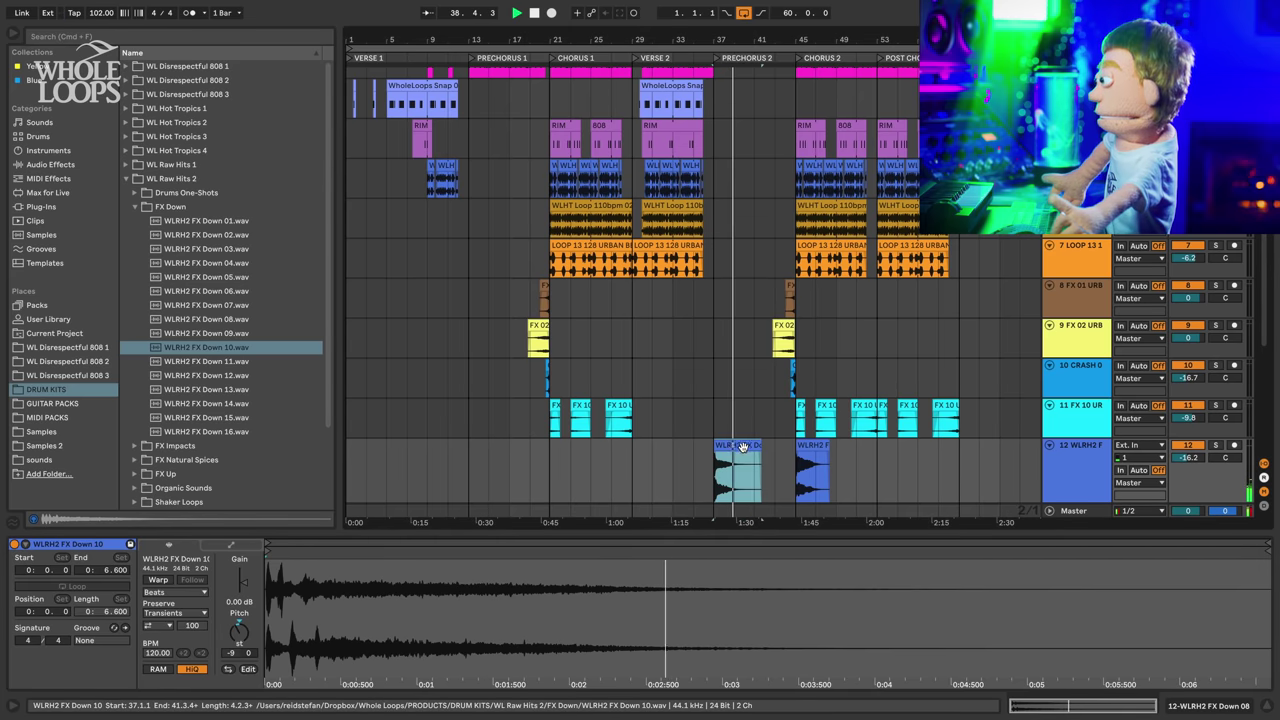
pyautogui.click(464, 469)
pyautogui.hotkey('ctrl', 'v')
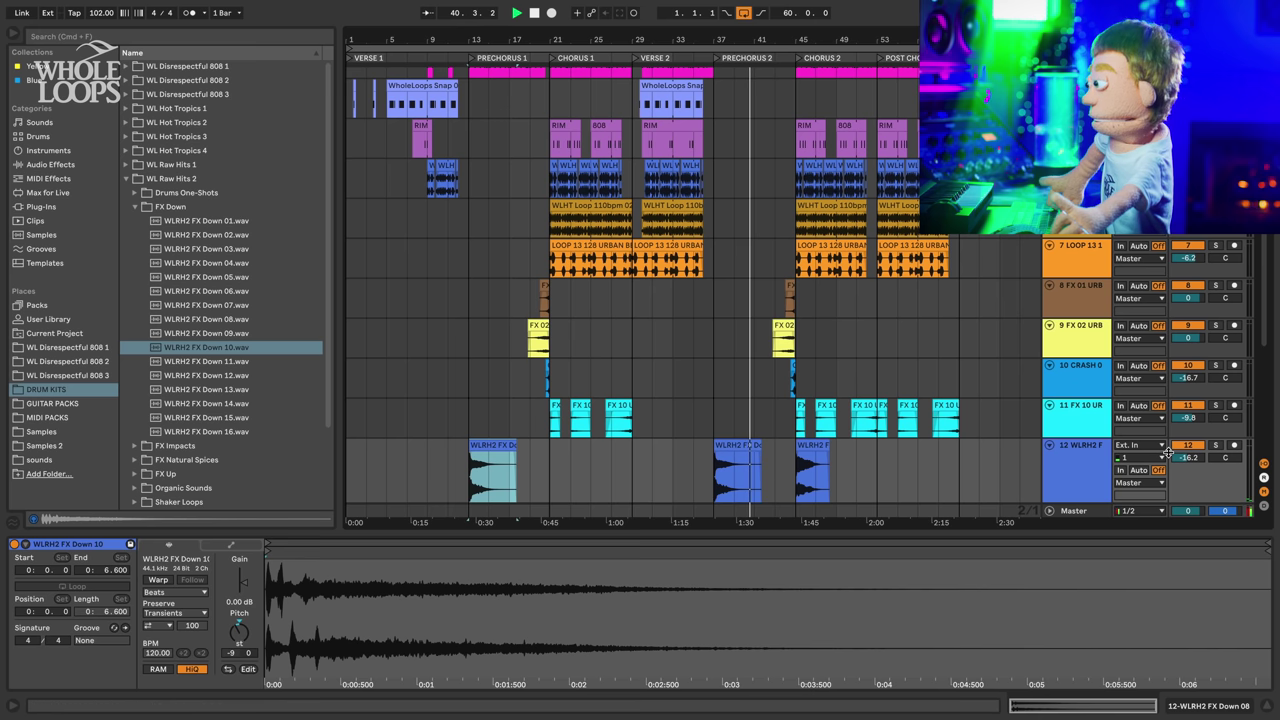
pyautogui.moveTo(1196, 459); pyautogui.dragTo(1197, 469)
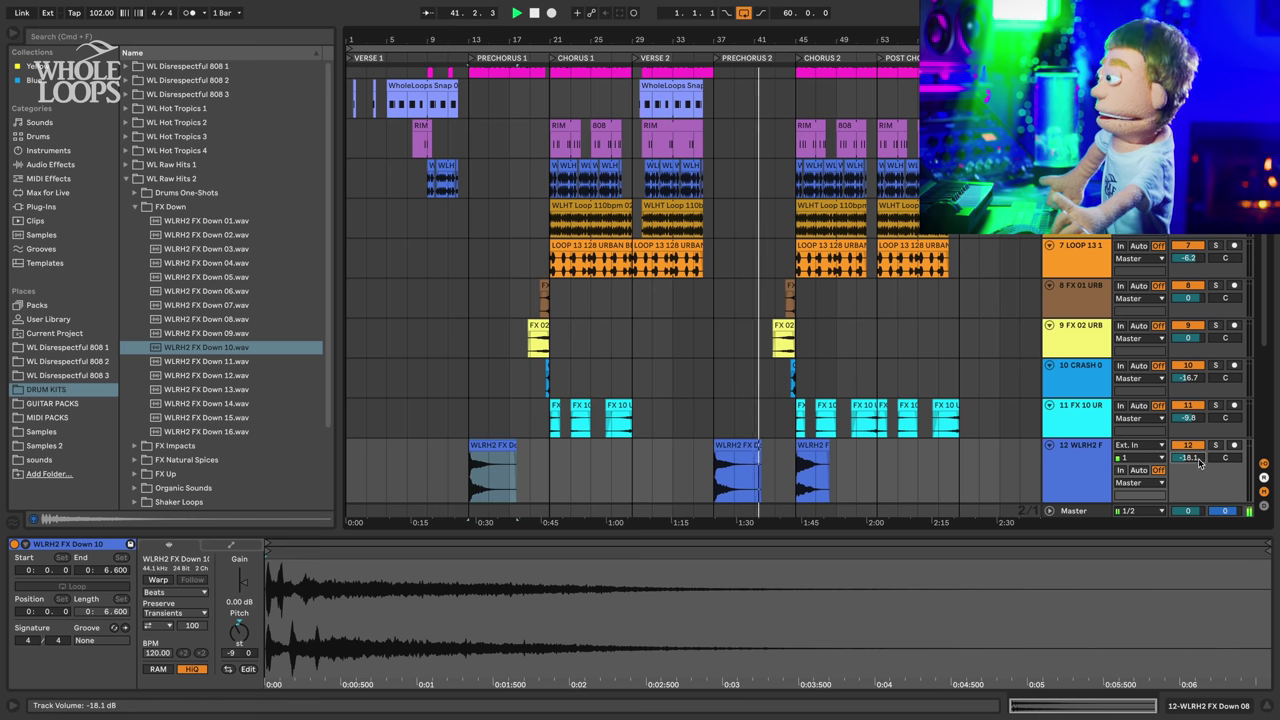
pyautogui.scroll(-5, 850, 441)
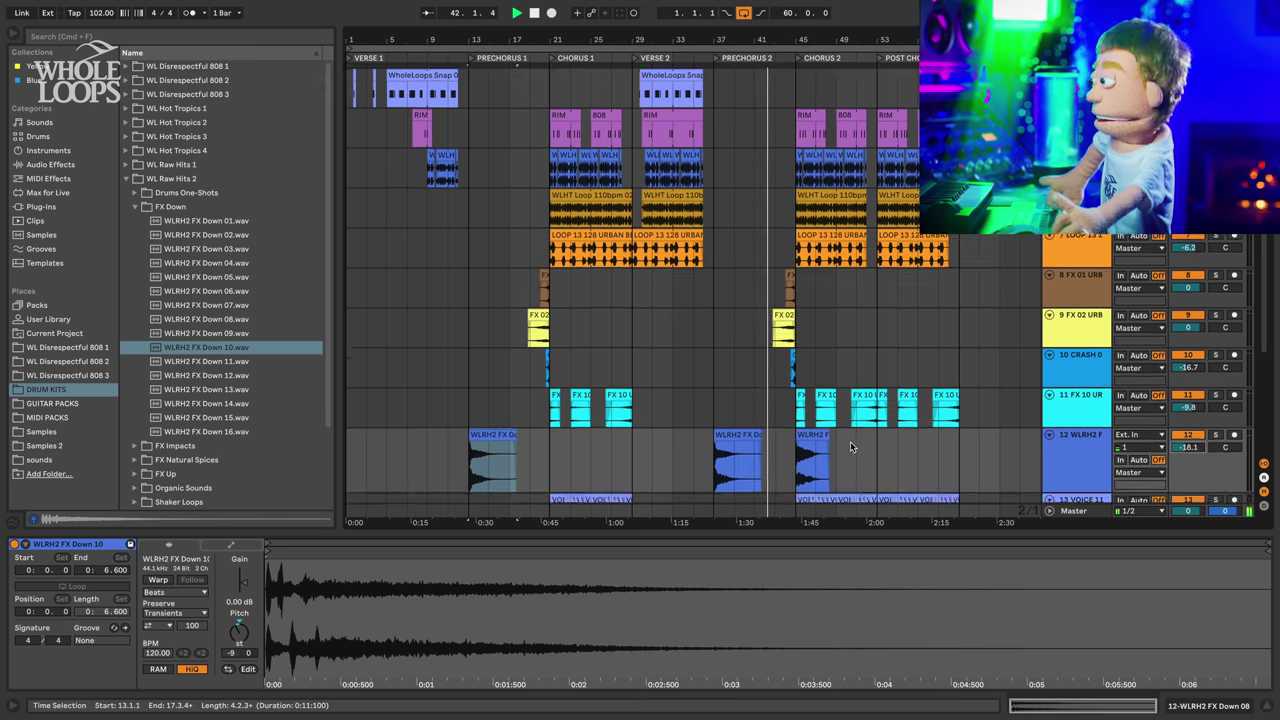
# - Copy the KICK and RIM sidechain compressors from the VOICE 11 track to the WLRH2 FX Down track
pyautogui.scroll(4, 517, 360)
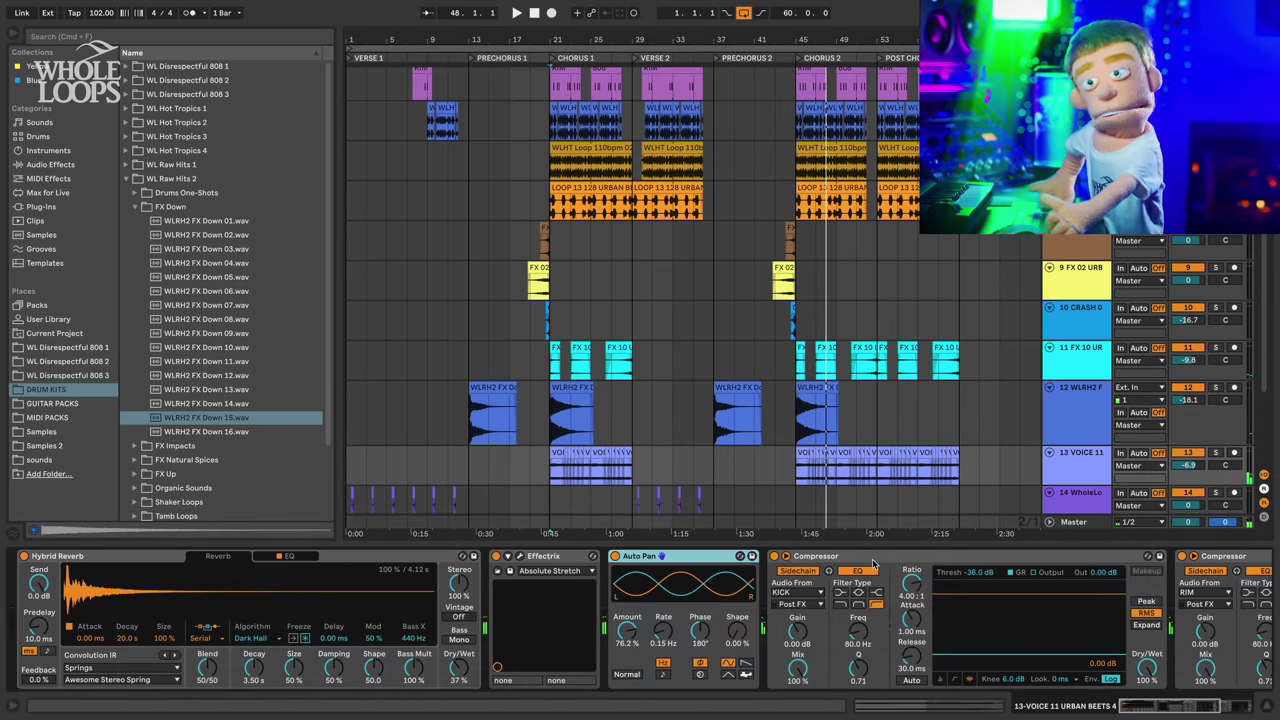
pyautogui.click(893, 564)
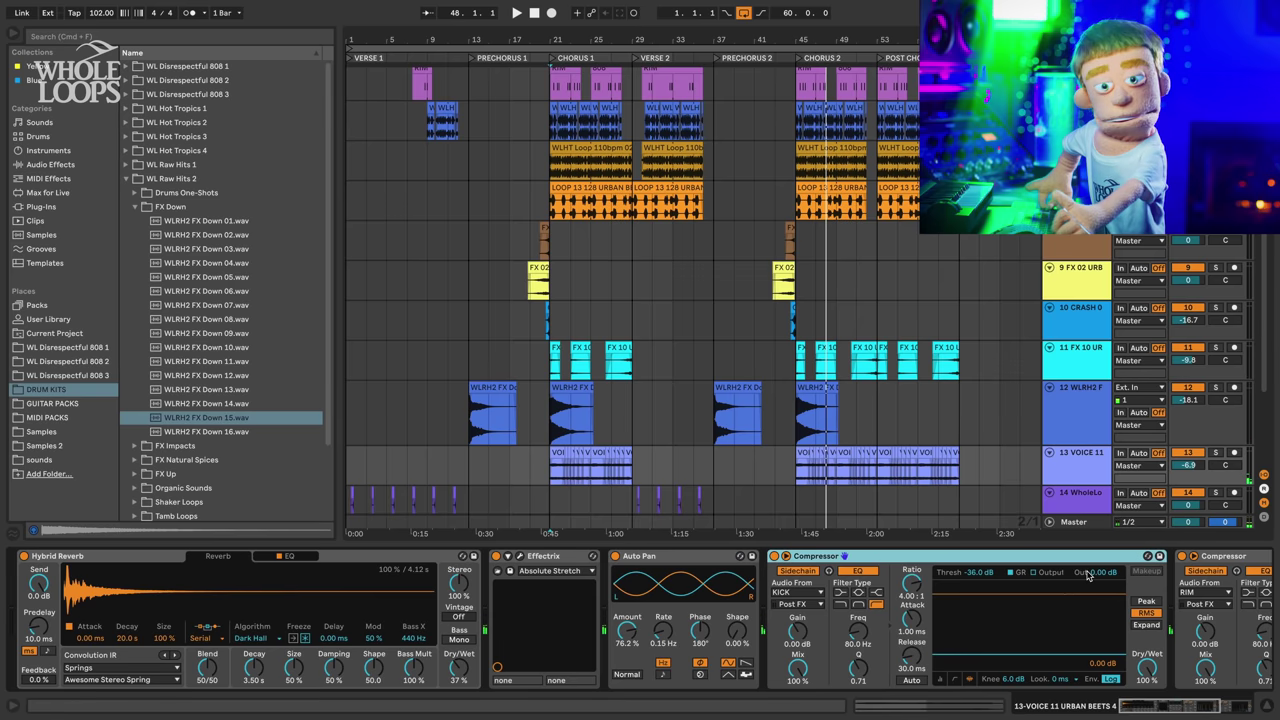
pyautogui.click(881, 391)
pyautogui.rightClick(911, 613)
pyautogui.click(937, 620)
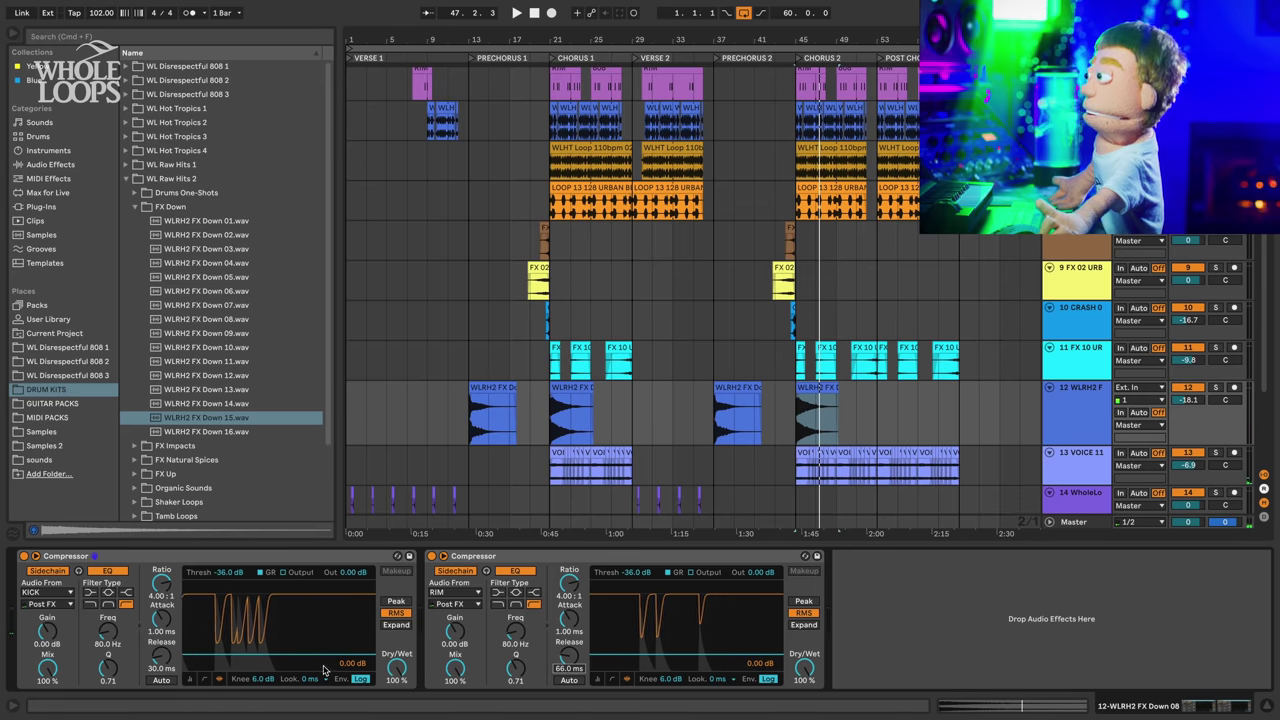
# - Set the KICK sidechain compressor's release to 58.2 ms and the FX Down track's volume to -18.3 dB during playback
pyautogui.moveTo(162, 657)
pyautogui.mouseDown()
pyautogui.moveTo(162, 640)
pyautogui.moveTo(161, 656)
pyautogui.mouseUp()
pyautogui.press('space')
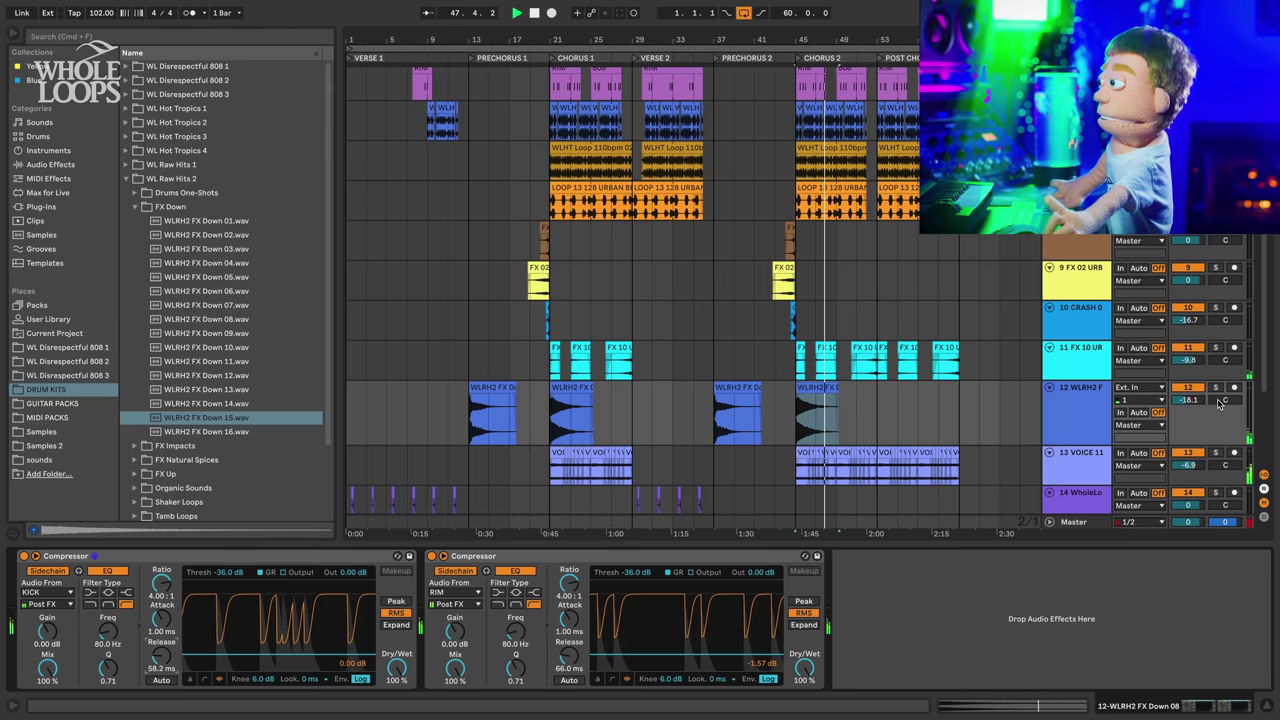
pyautogui.moveTo(1188, 400); pyautogui.dragTo(1188, 402)
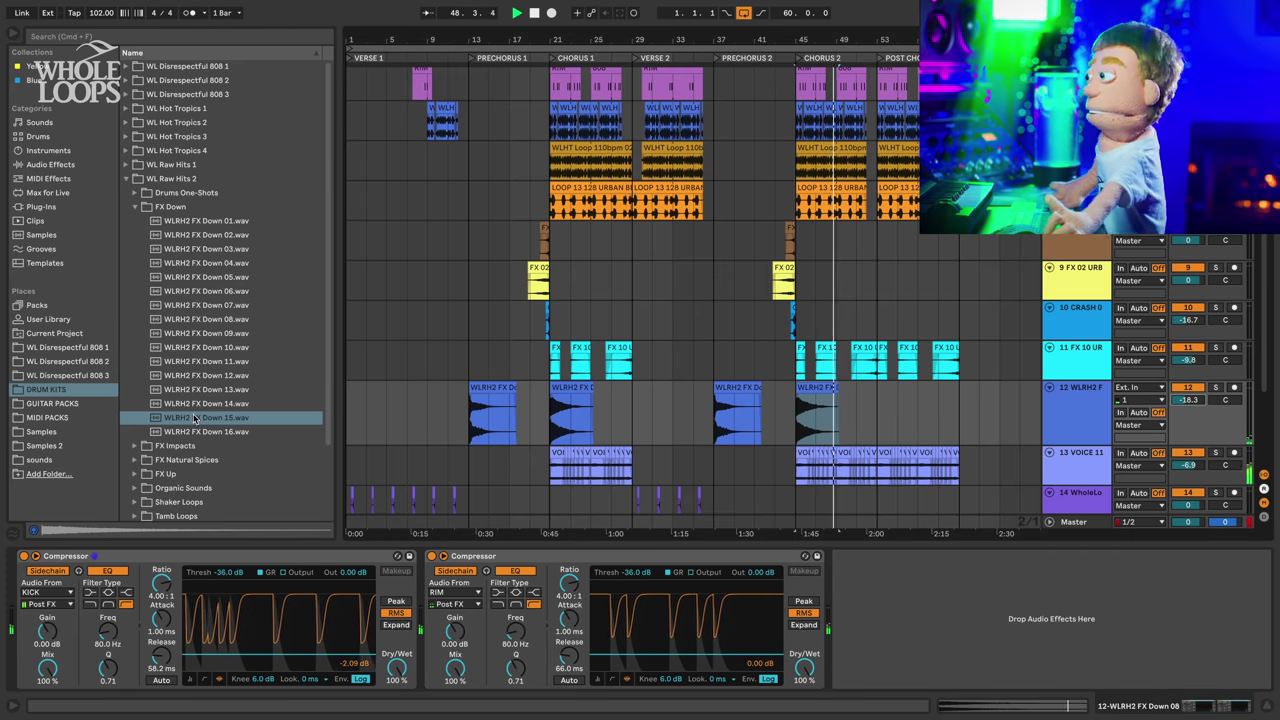
# - Stop playback and audition the FX Impacts samples of WL Raw Hits 2 from WLRH2 Impact 01 to 05, returning to 04
pyautogui.click(181, 446)
pyautogui.press('space')
pyautogui.press('Right')
pyautogui.press('Down')
pyautogui.press('Down')
pyautogui.press('Down')
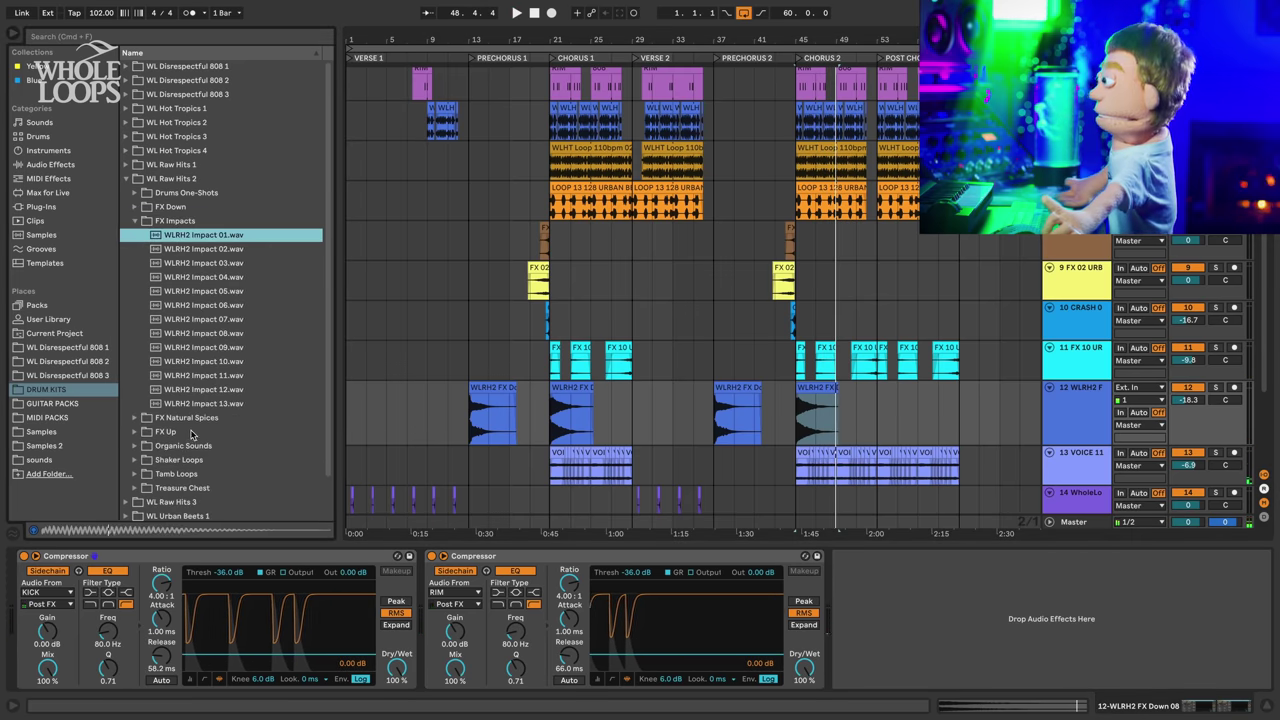
pyautogui.press('Down')
pyautogui.press('Down')
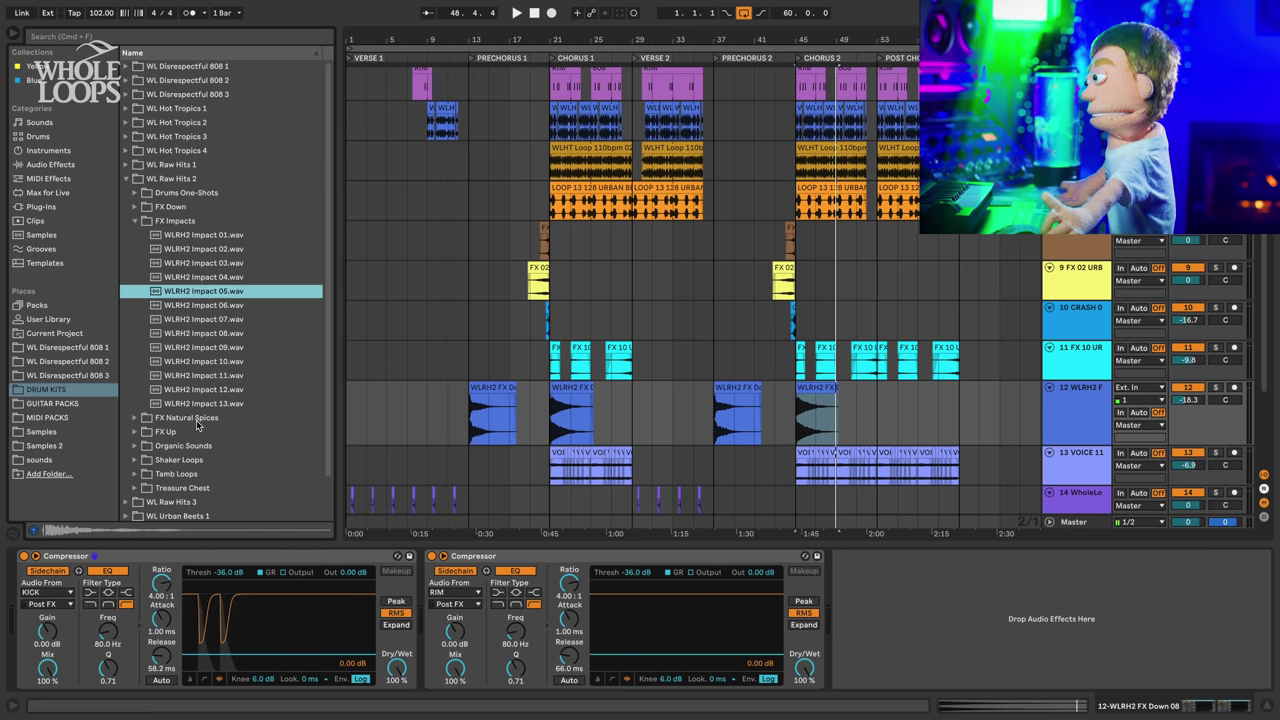
pyautogui.press('Up')
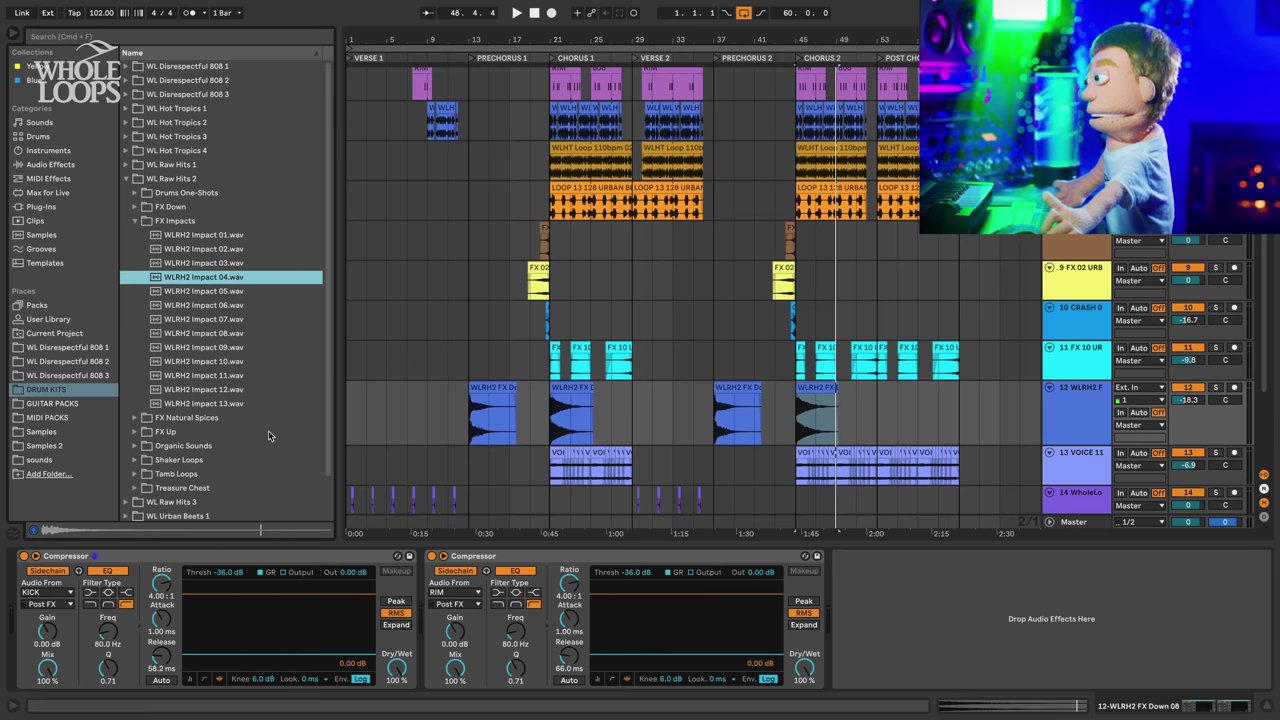
# - Place WLRH2 Impact 04 on a new track named TAMB, repeated from CHORUS 1 to VERSE 2 and from CHORUS 2 to POST CHORUS
pyautogui.moveTo(203, 277); pyautogui.dragTo(907, 462)
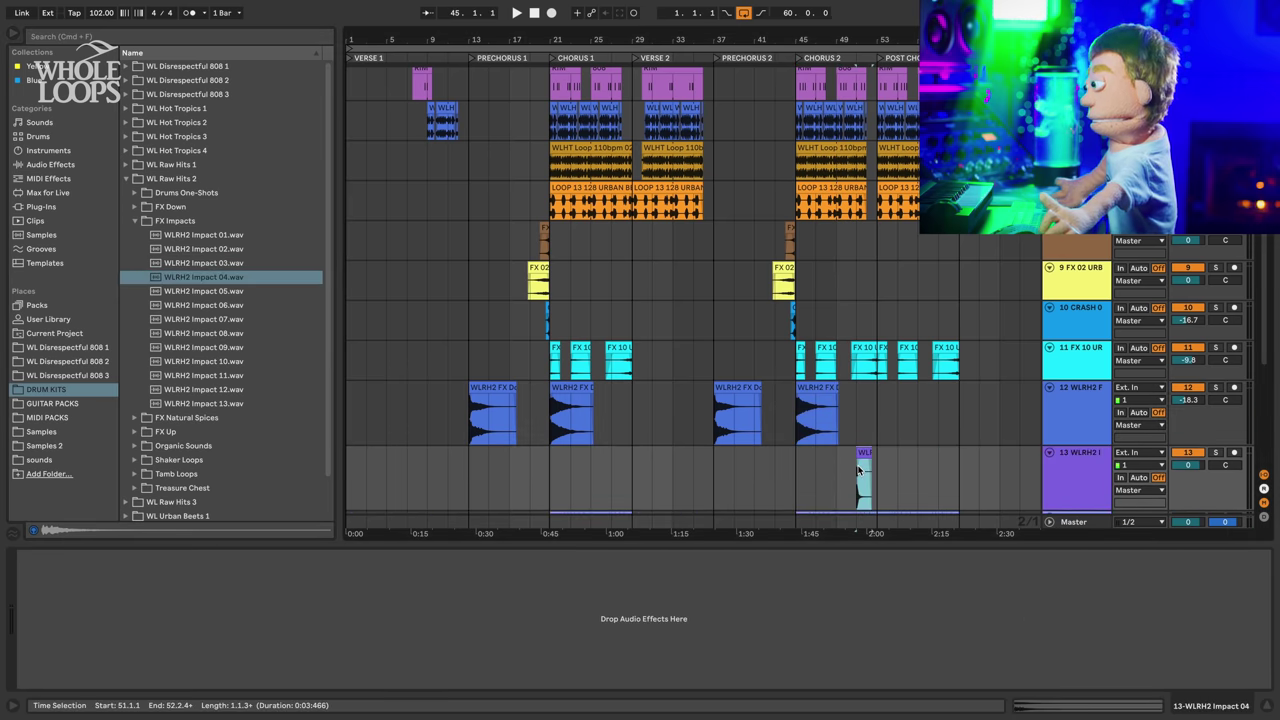
pyautogui.scroll(5, 862, 464)
pyautogui.scroll(2, 862, 462)
pyautogui.press('space')
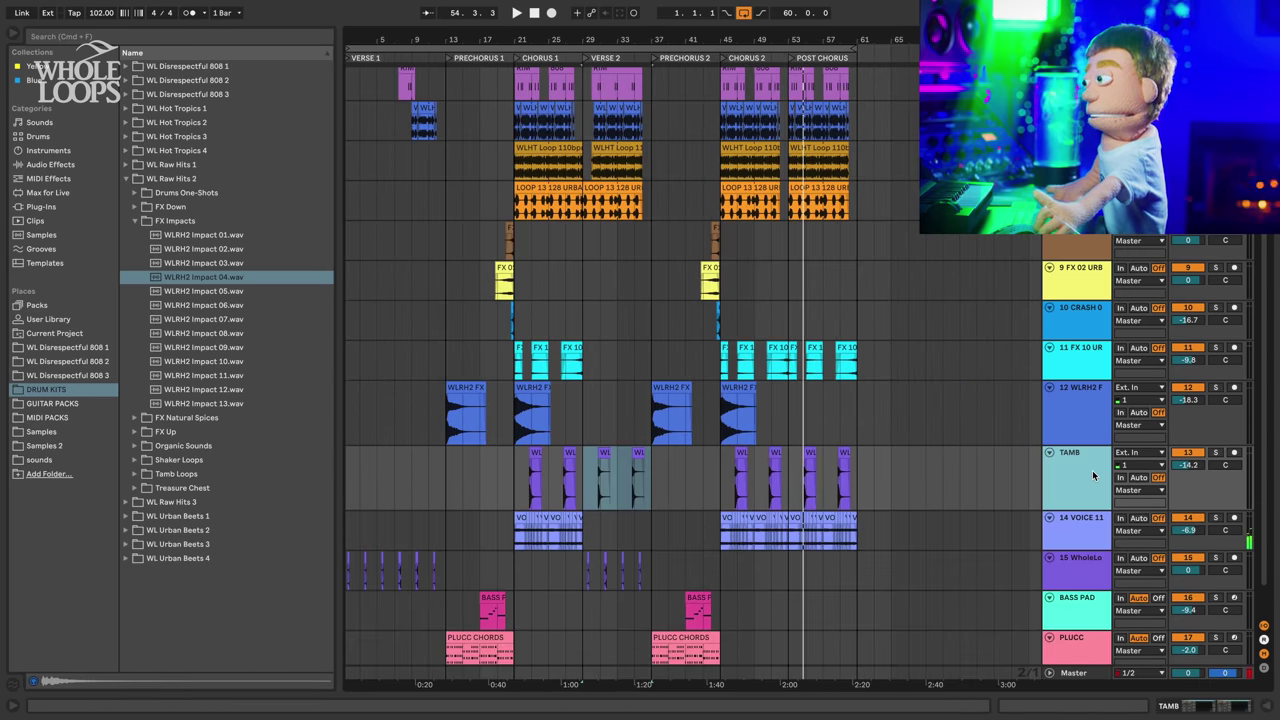
pyautogui.moveTo(1067, 511); pyautogui.dragTo(1073, 494)
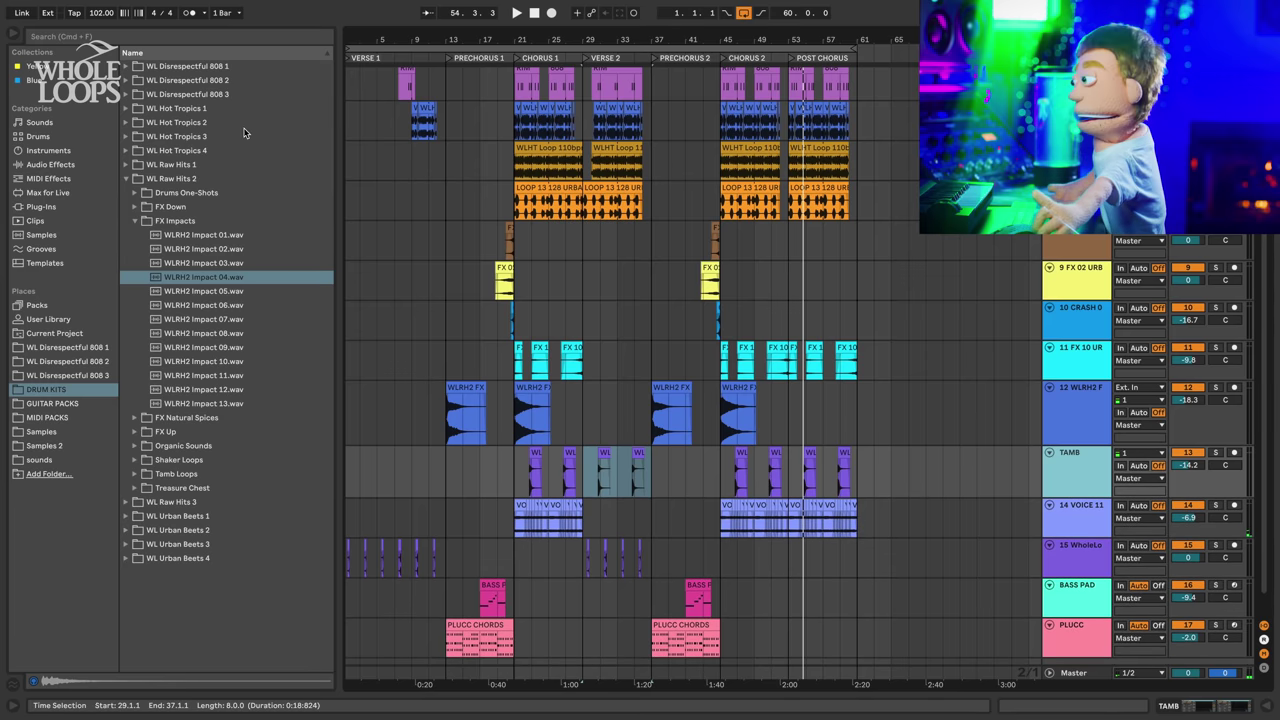
# - Audition the FX Impacts samples from WLRH2 Impact 06 to 10, returning to 09
pyautogui.click(230, 305)
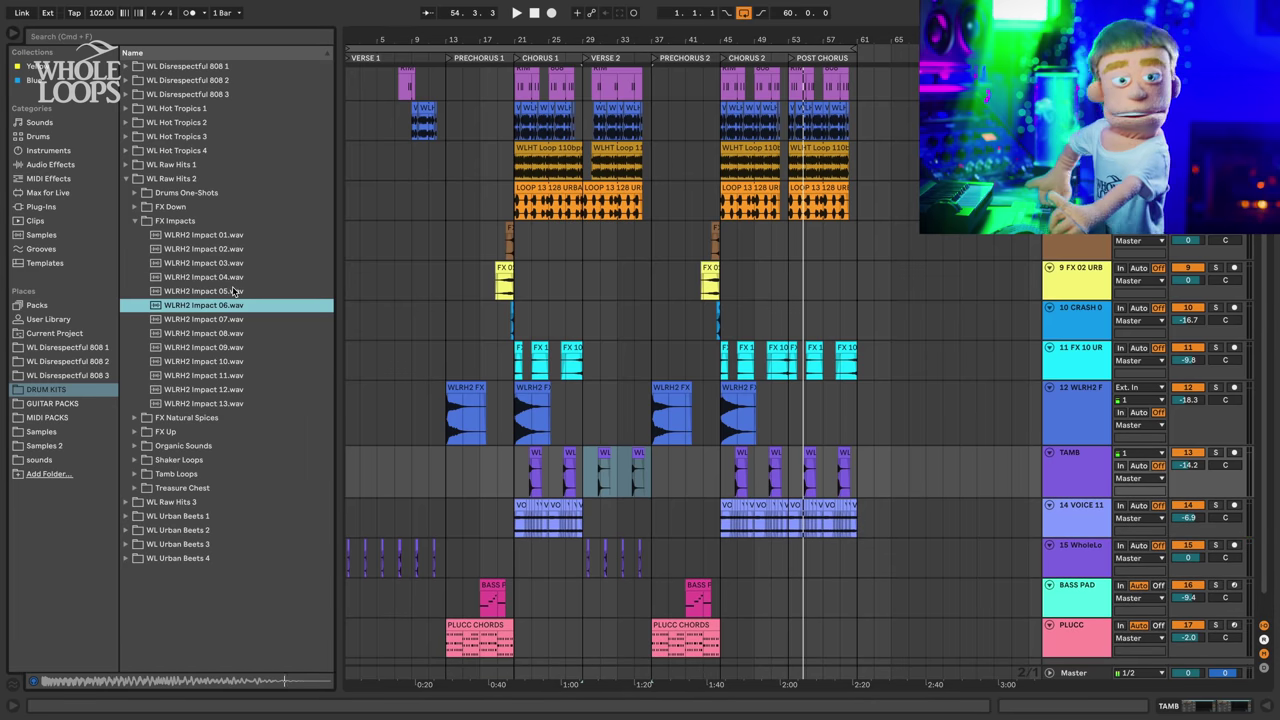
pyautogui.press('Down')
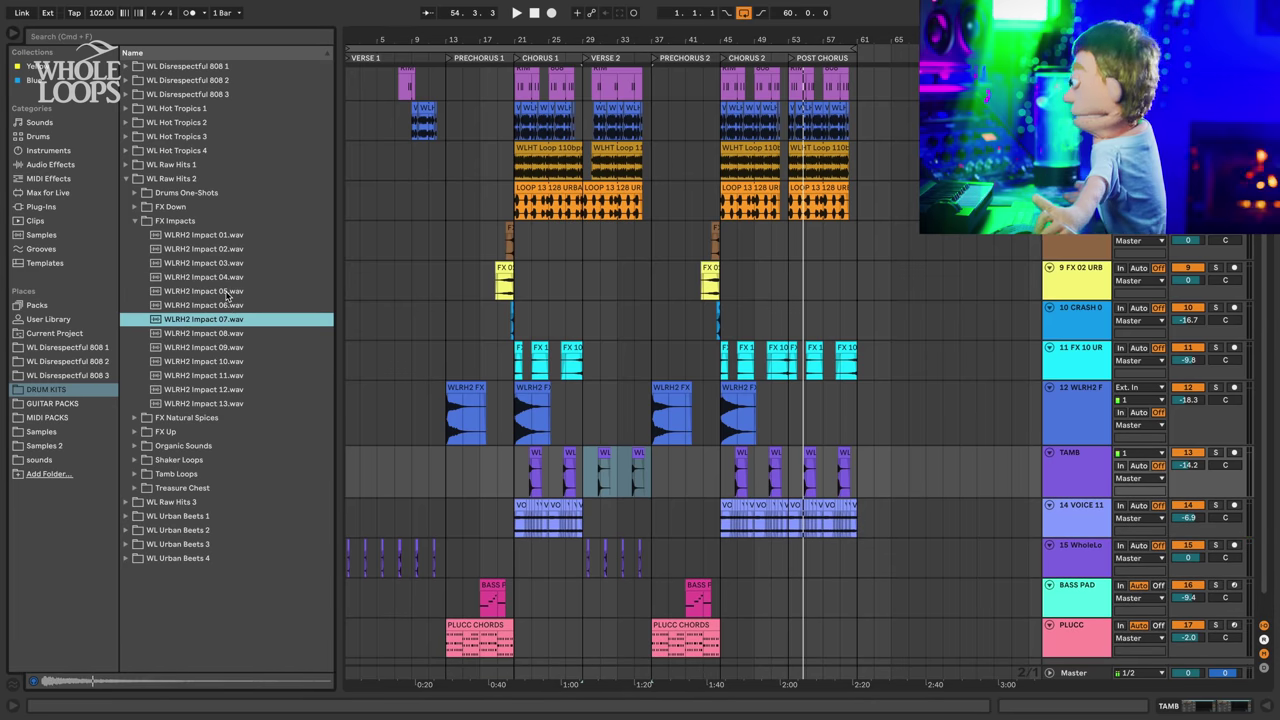
pyautogui.press('Down')
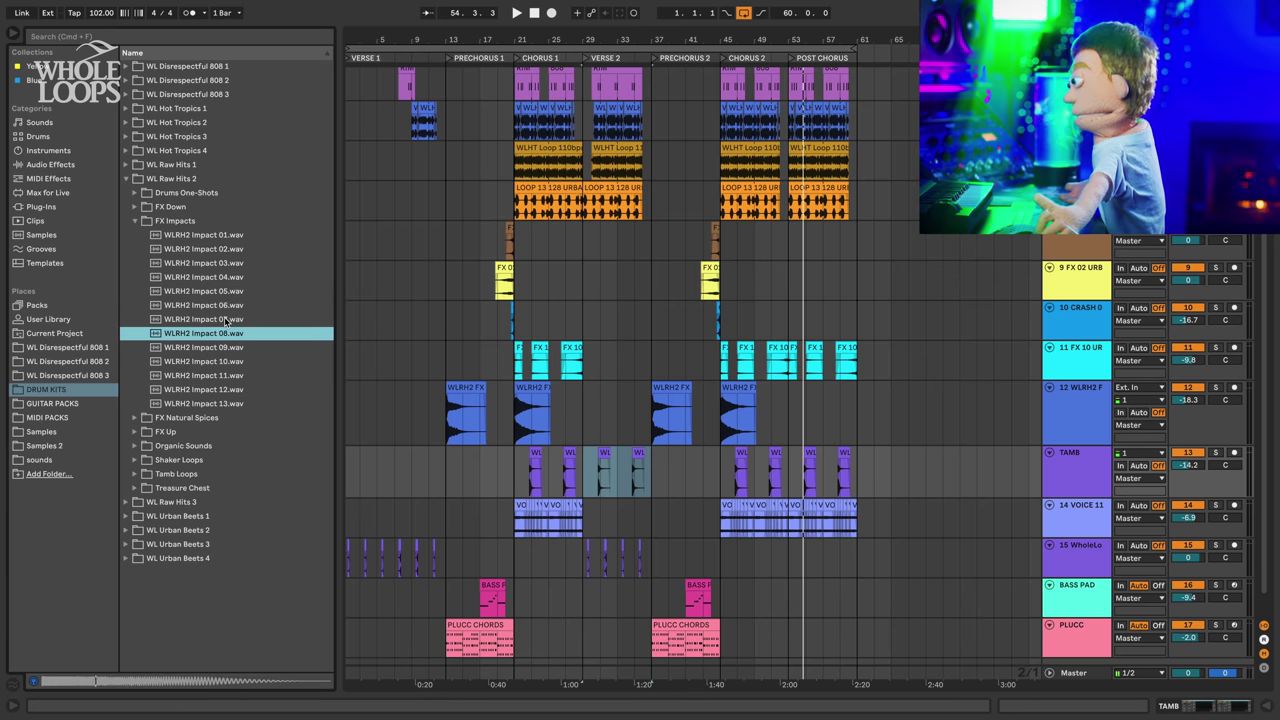
pyautogui.press('Down')
pyautogui.press('Down')
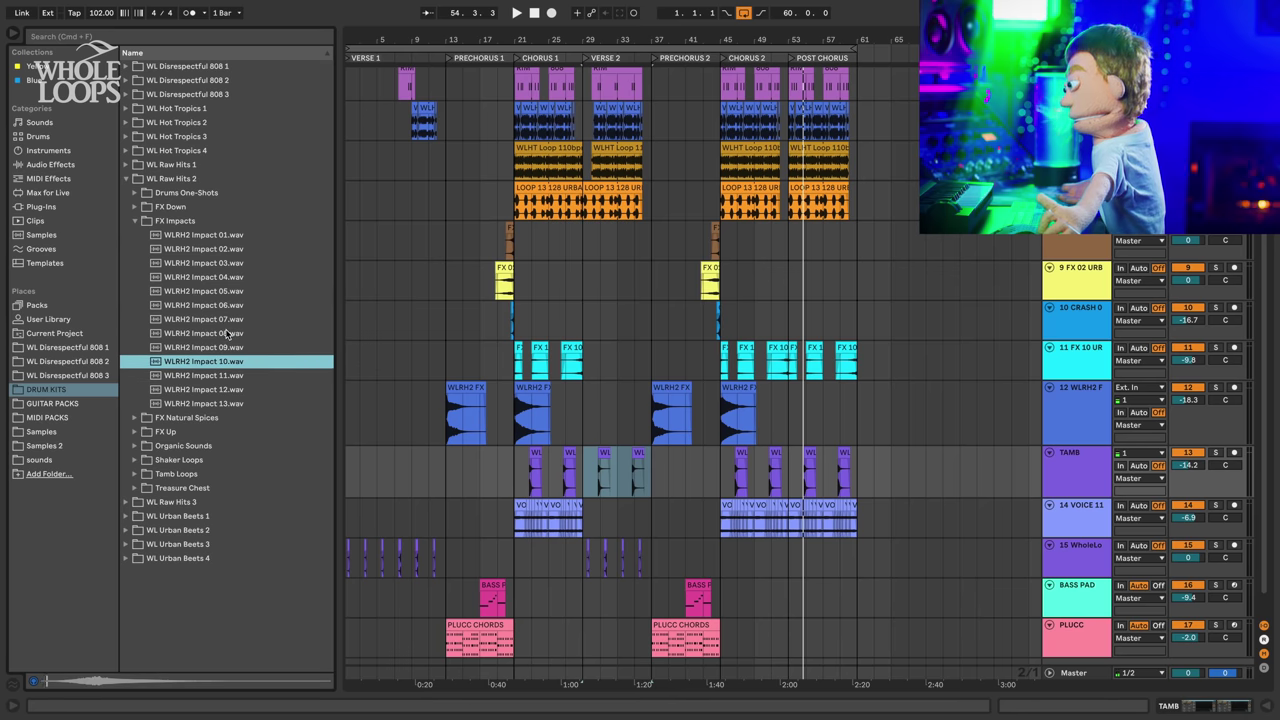
pyautogui.press('Up')
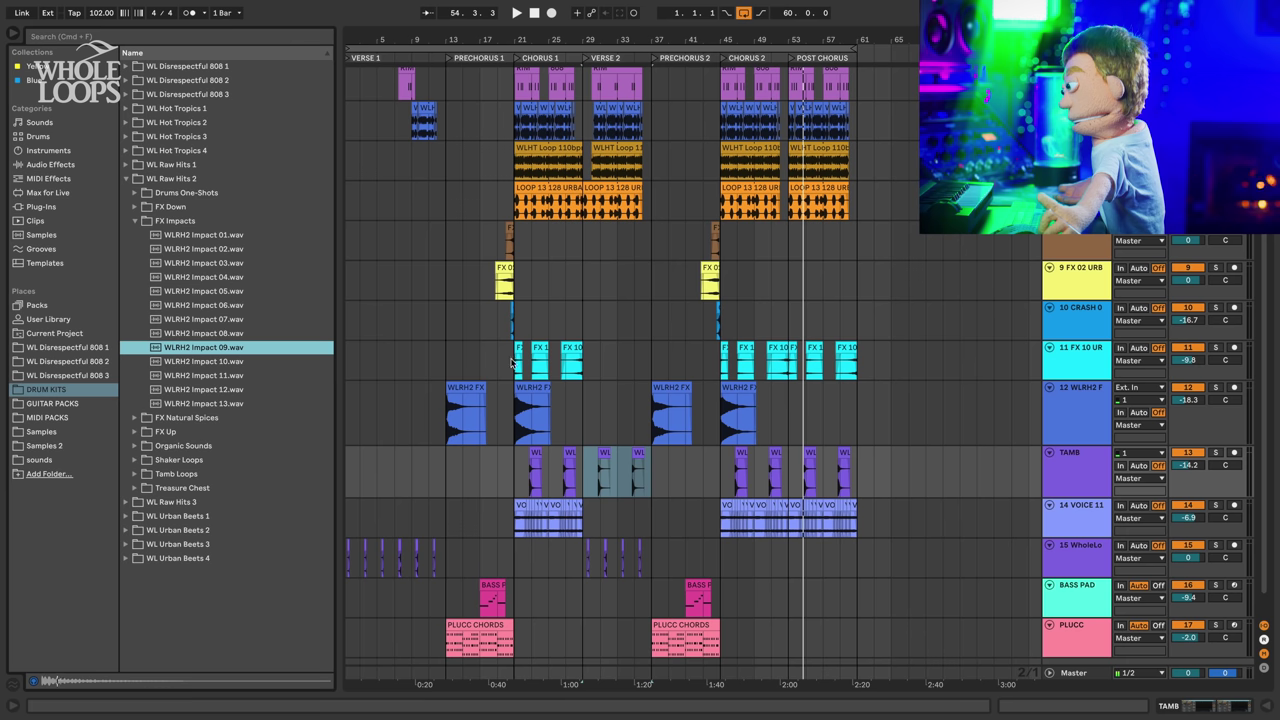
# - Add an audio track below TAMB and place WLRH2 Impact 09 on it at the start of POST CHORUS
pyautogui.click(1079, 494)
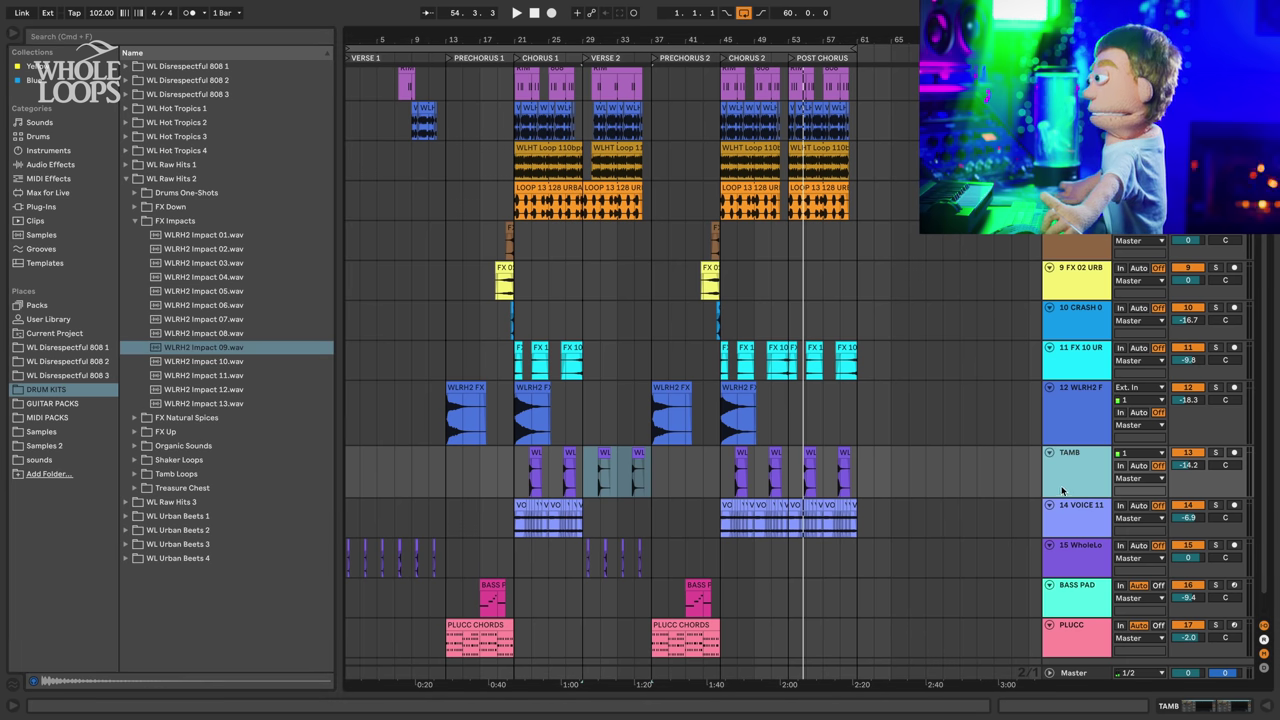
pyautogui.press('super+t')
pyautogui.moveTo(204, 348); pyautogui.dragTo(806, 534)
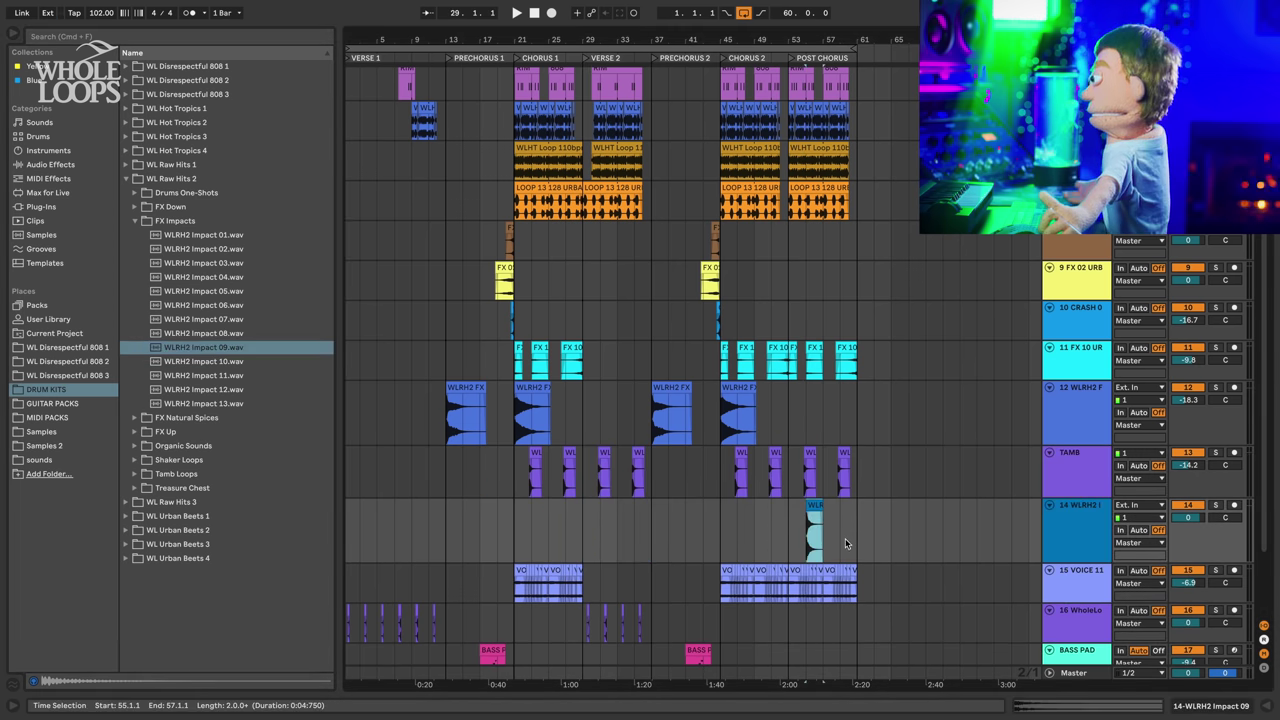
pyautogui.press('Left')
# - Add the KICK and RIM sidechain compressors to the WLRH2 Impact 09 track and set its volume to -12.0 dB during playback
pyautogui.doubleClick(1079, 506)
pyautogui.moveTo(1079, 506); pyautogui.dragTo(1060, 672)
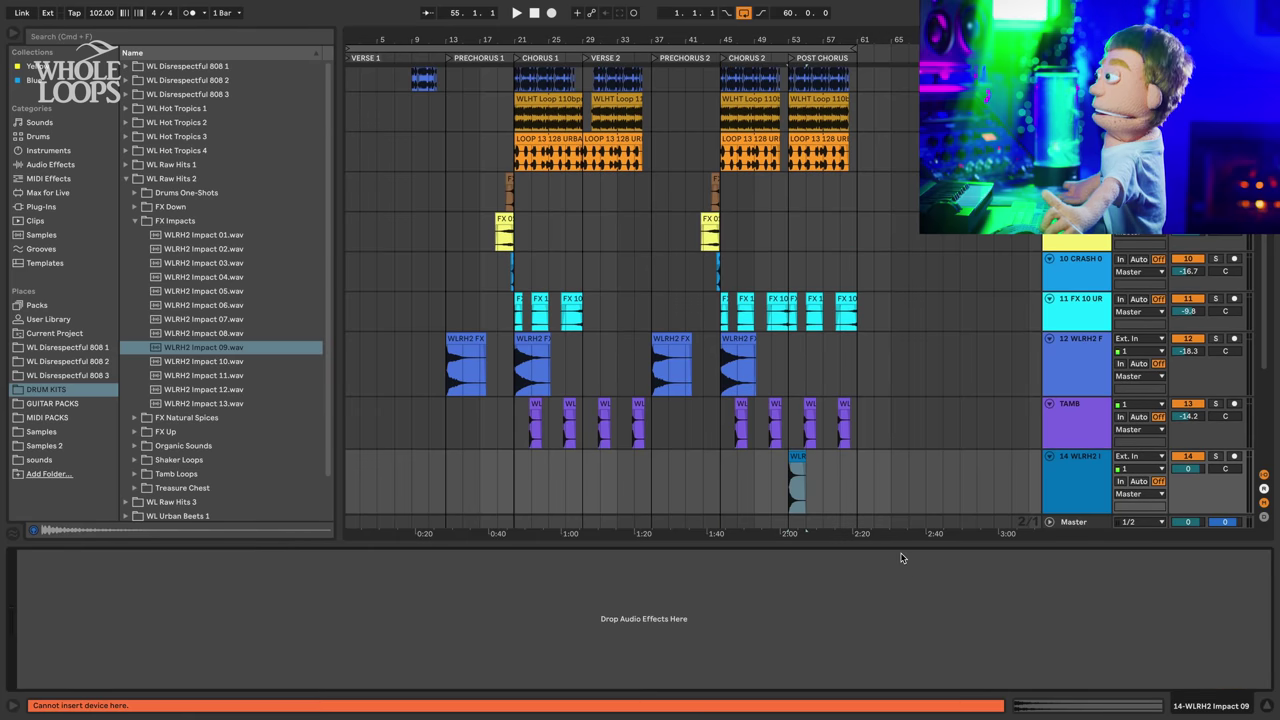
pyautogui.press('space')
pyautogui.press('space')
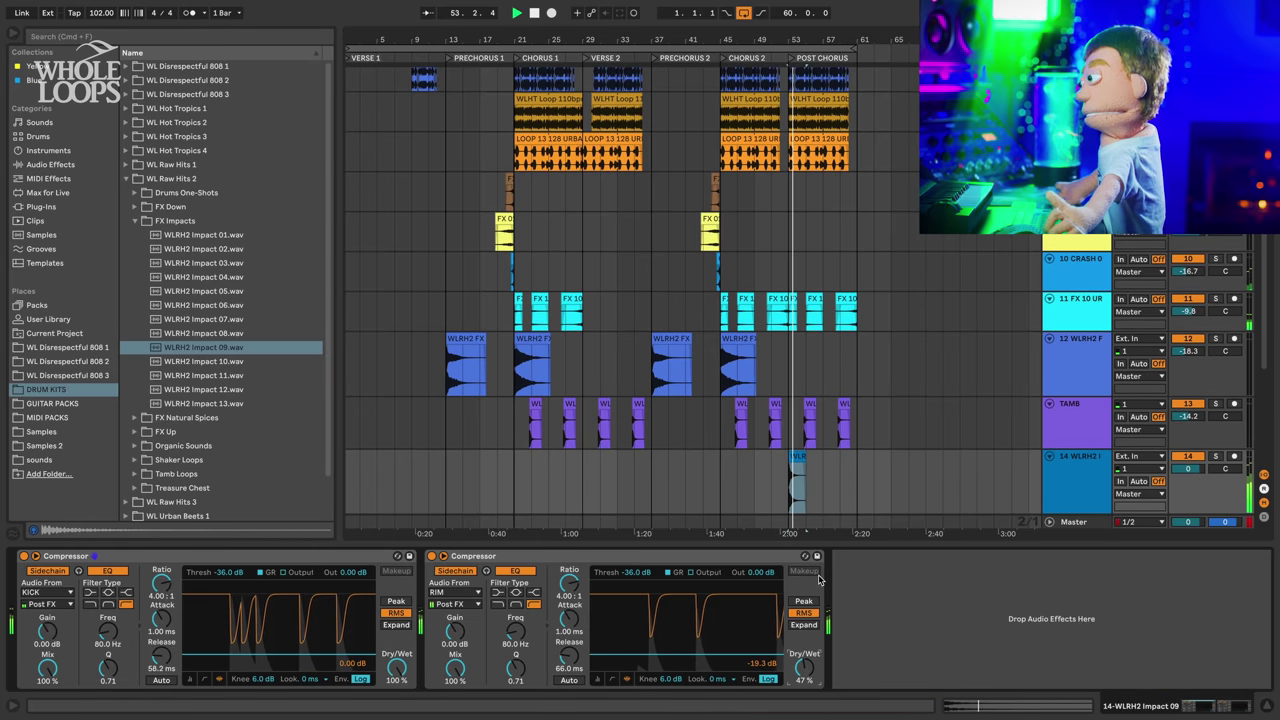
pyautogui.press('space')
pyautogui.doubleClick(804, 668)
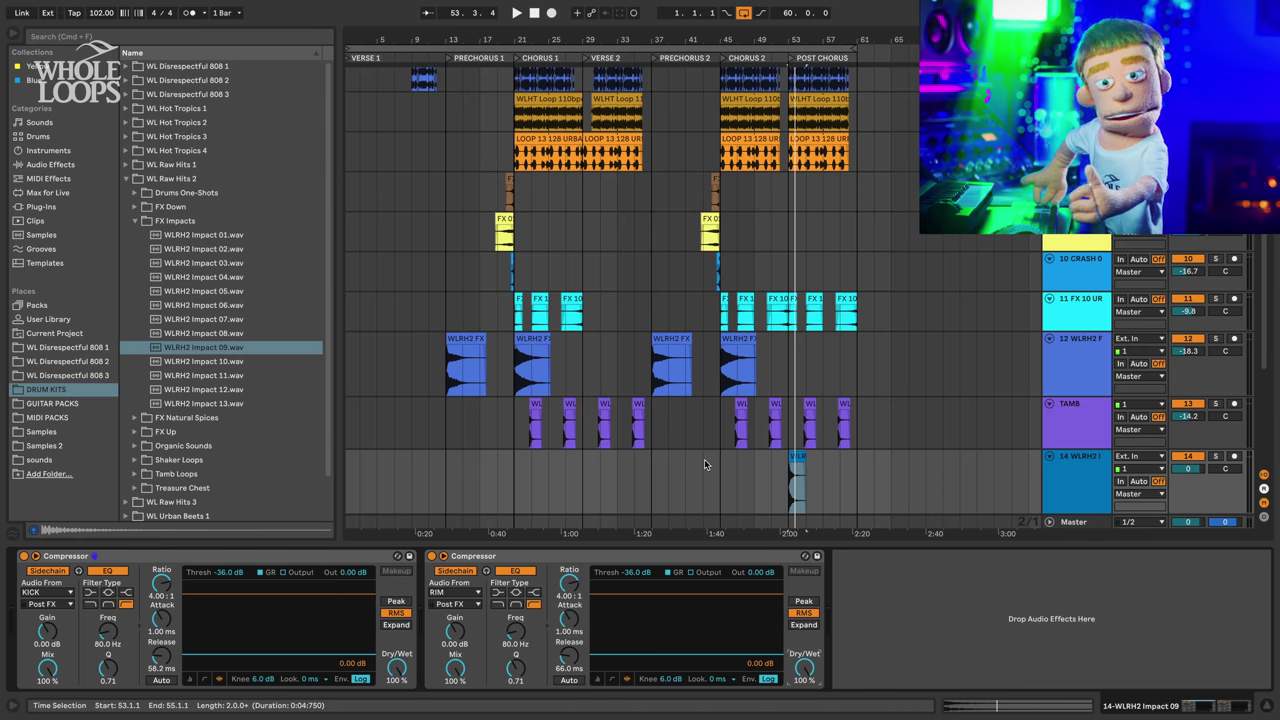
pyautogui.press('space')
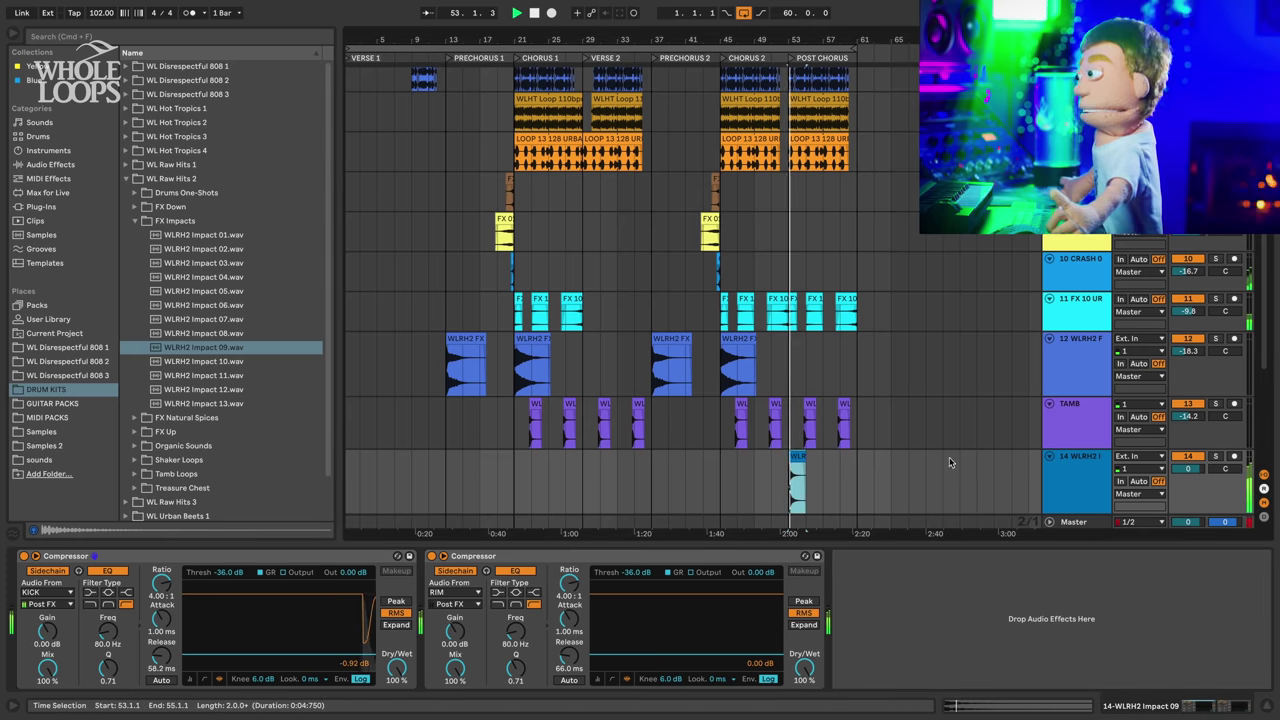
pyautogui.moveTo(1209, 462); pyautogui.dragTo(1209, 498)
# - Copy the WLRH2 Impact 09 clip to the starts of CHORUS 1 and CHORUS 2 and save the project
pyautogui.click(797, 480)
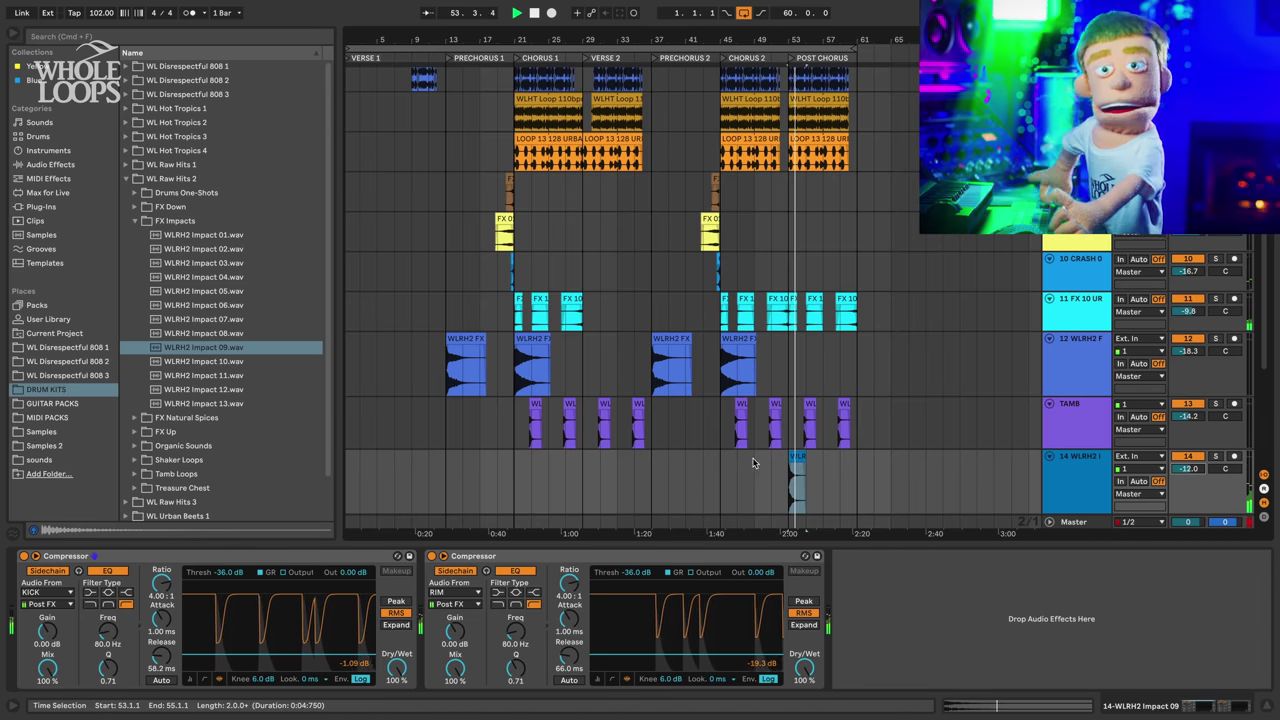
pyautogui.hotkey('ctrl', 'c')
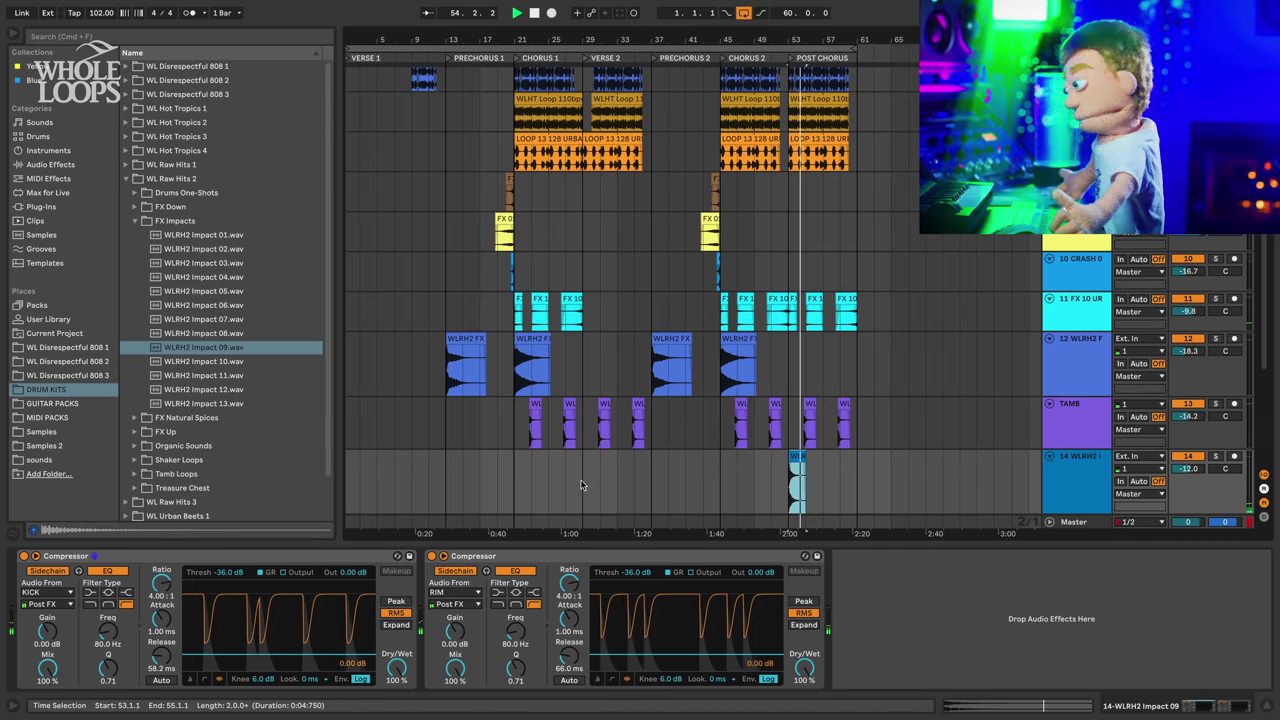
pyautogui.click(518, 480)
pyautogui.hotkey('ctrl', 'v')
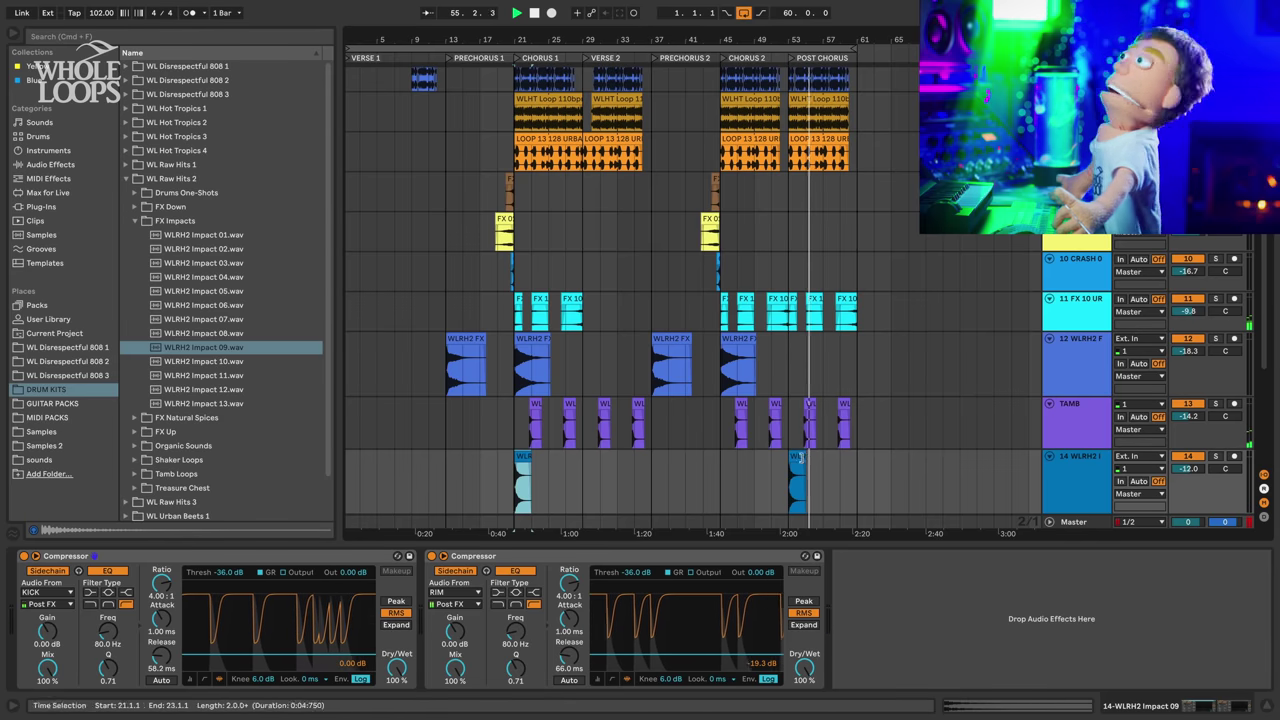
pyautogui.moveTo(797, 457); pyautogui.dragTo(733, 468)
pyautogui.hotkey('ctrl', 's')
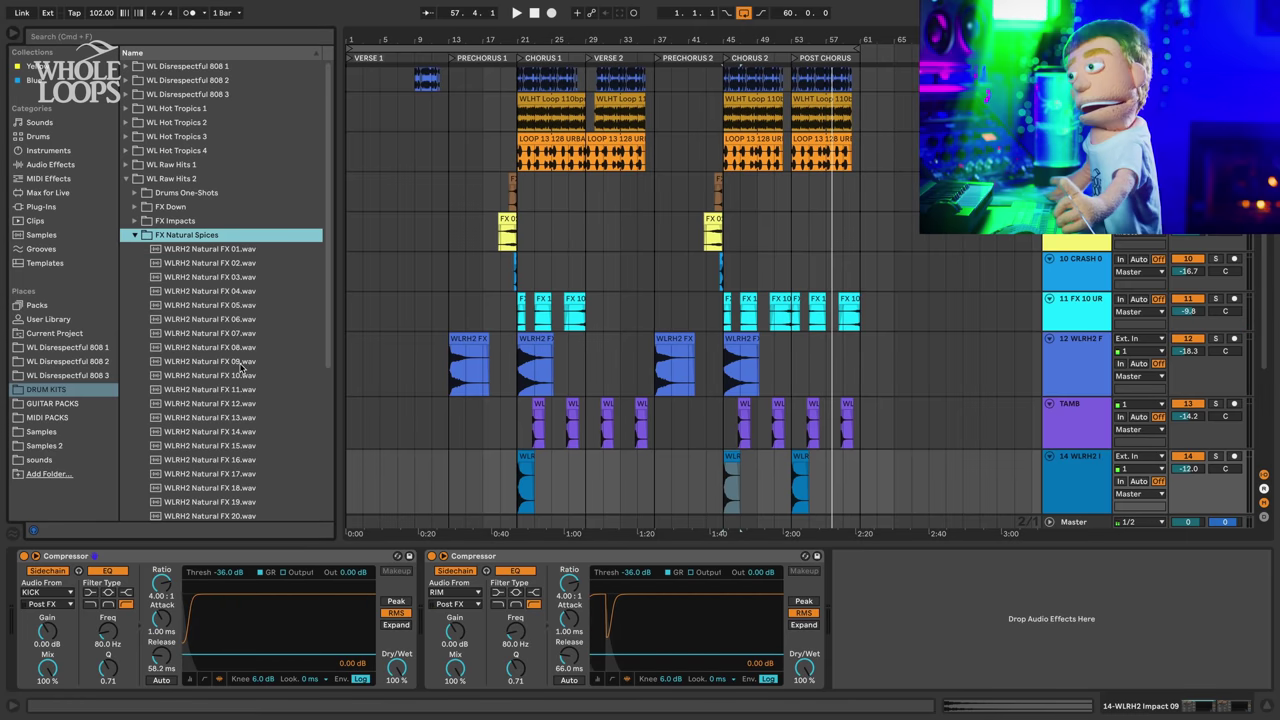
# - Audition the FX Natural Spices samples from WLRH2 Natural FX 01 to 08, returning to 07
pyautogui.press('Down')
pyautogui.press('Down')
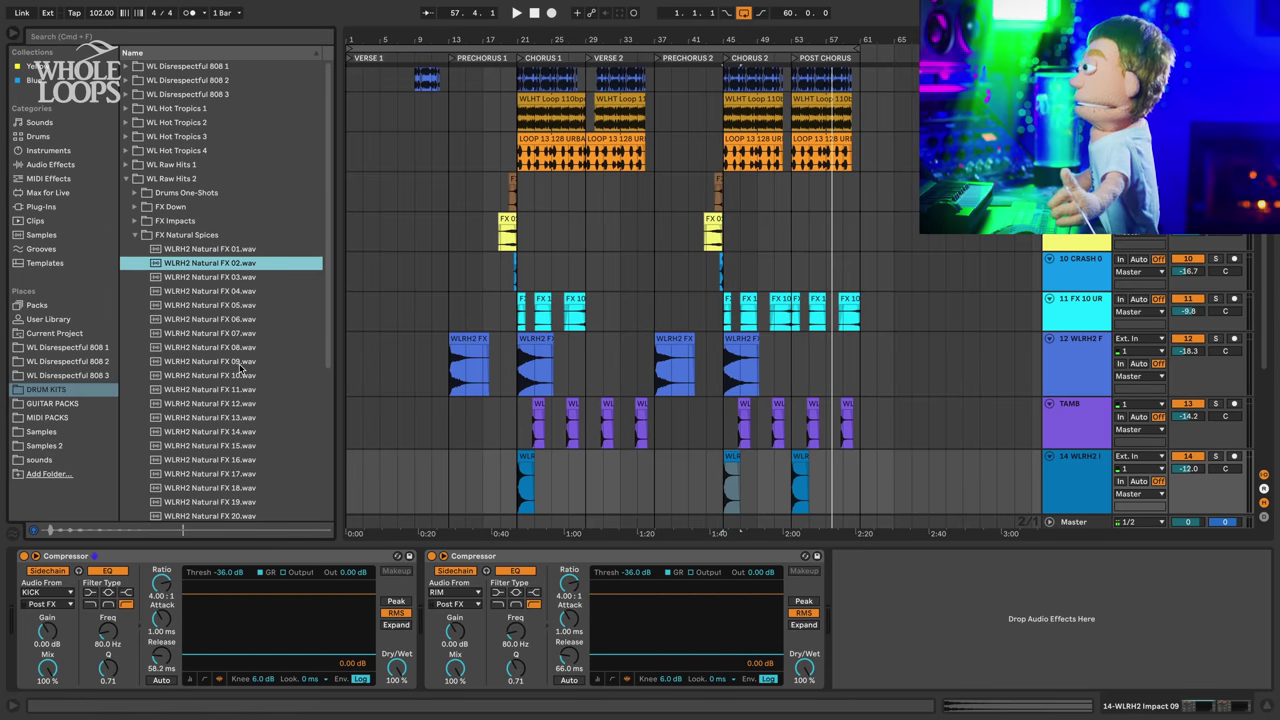
pyautogui.press('Down')
pyautogui.press('Down')
pyautogui.scroll(-1, 240, 372)
pyautogui.press('Down')
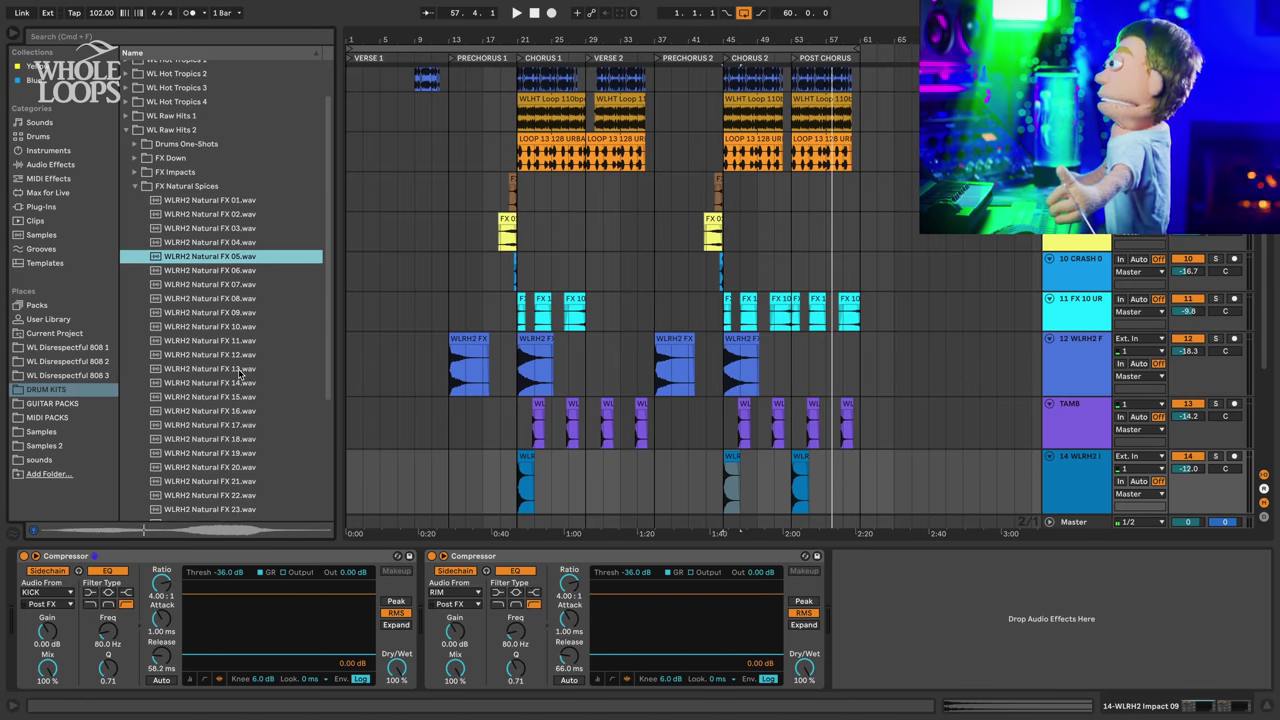
pyautogui.press('Down')
pyautogui.press('Down')
pyautogui.scroll(-1, 240, 372)
pyautogui.press('Down')
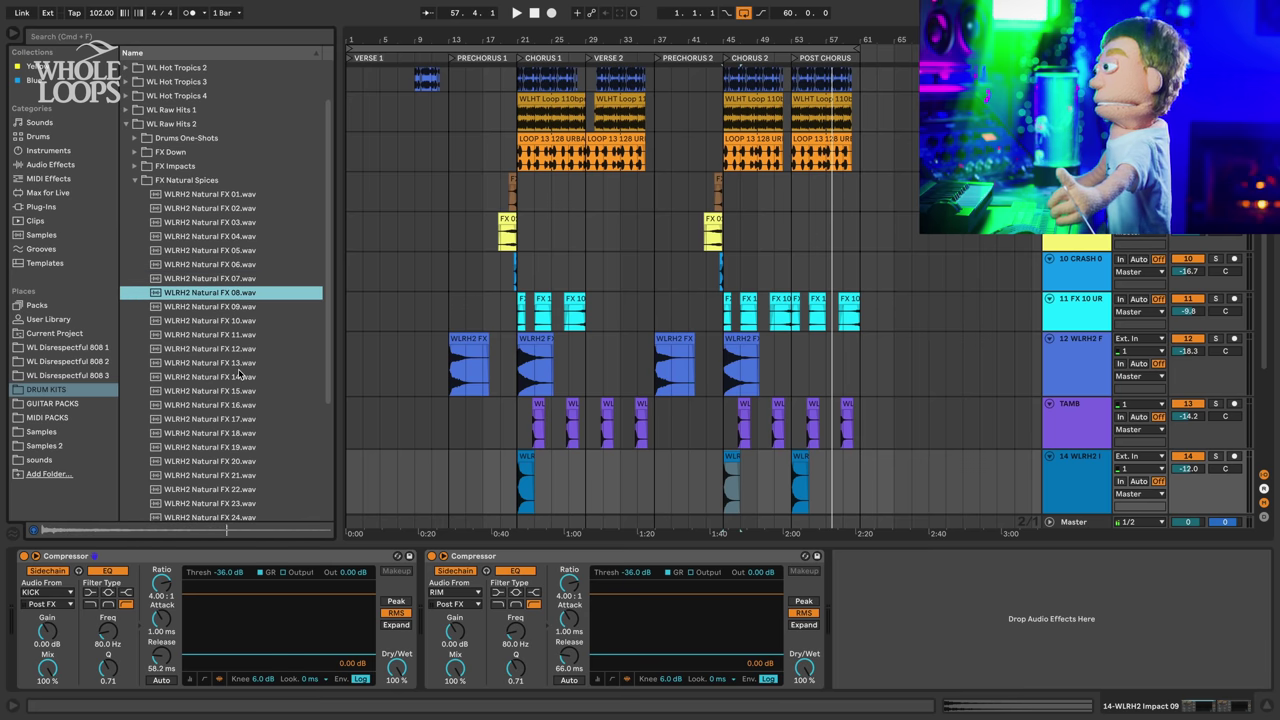
pyautogui.press('Up')
# - Place WLRH2 Natural FX 07 on a new audio track at the start of CHORUS 2 and set its volume to -19.7 dB during playback
pyautogui.press('Return')
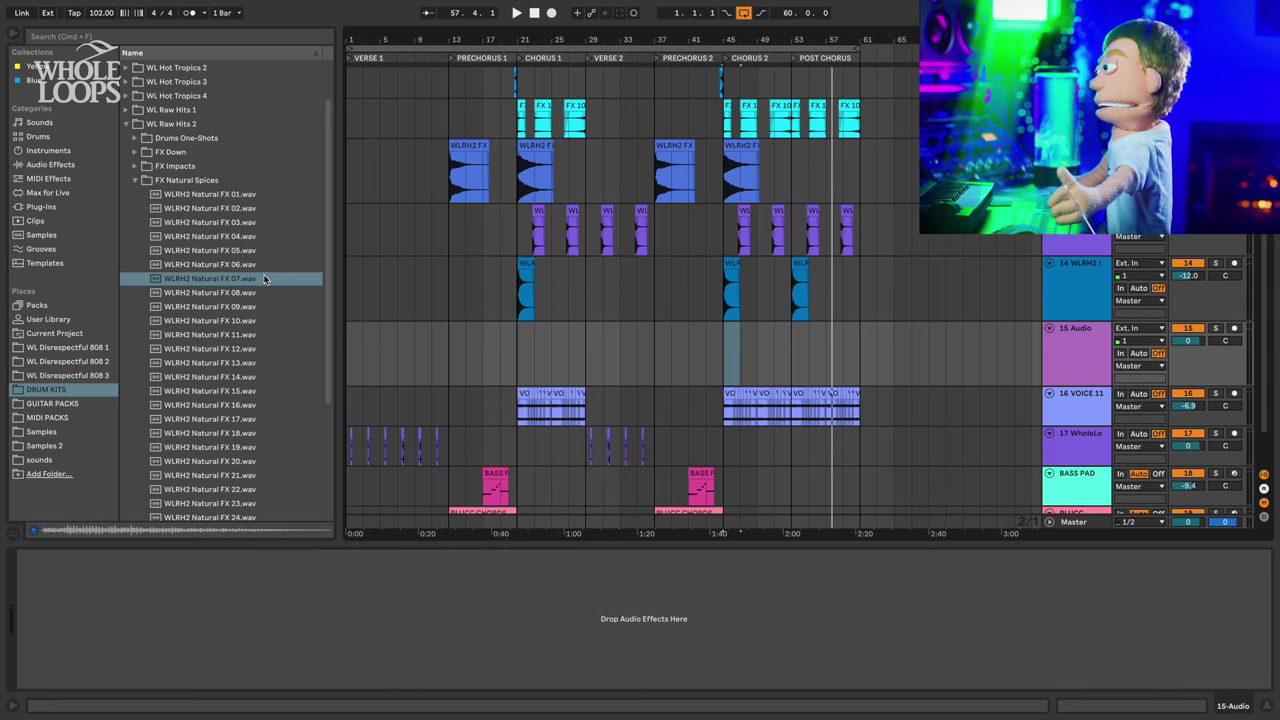
pyautogui.moveTo(746, 362); pyautogui.dragTo(727, 365)
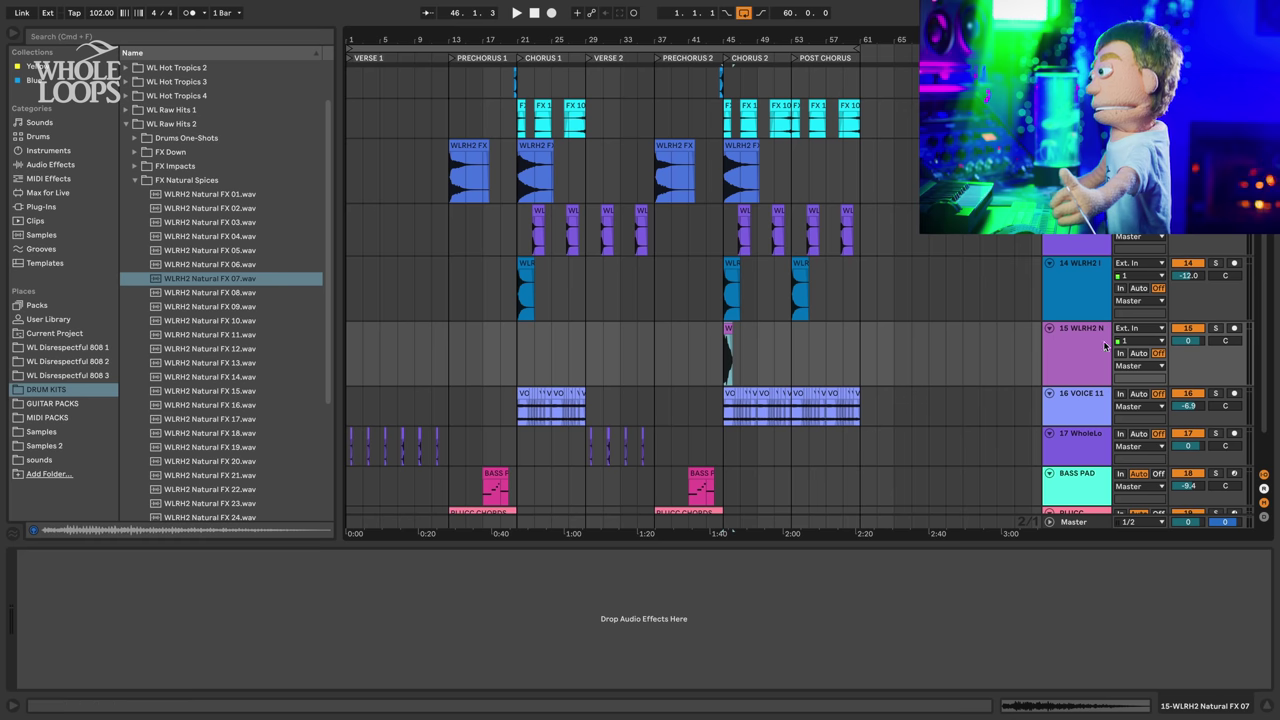
pyautogui.press('space')
pyautogui.moveTo(1200, 346)
pyautogui.mouseDown()
pyautogui.moveTo(1200, 380)
pyautogui.moveTo(1188, 352)
pyautogui.mouseUp()
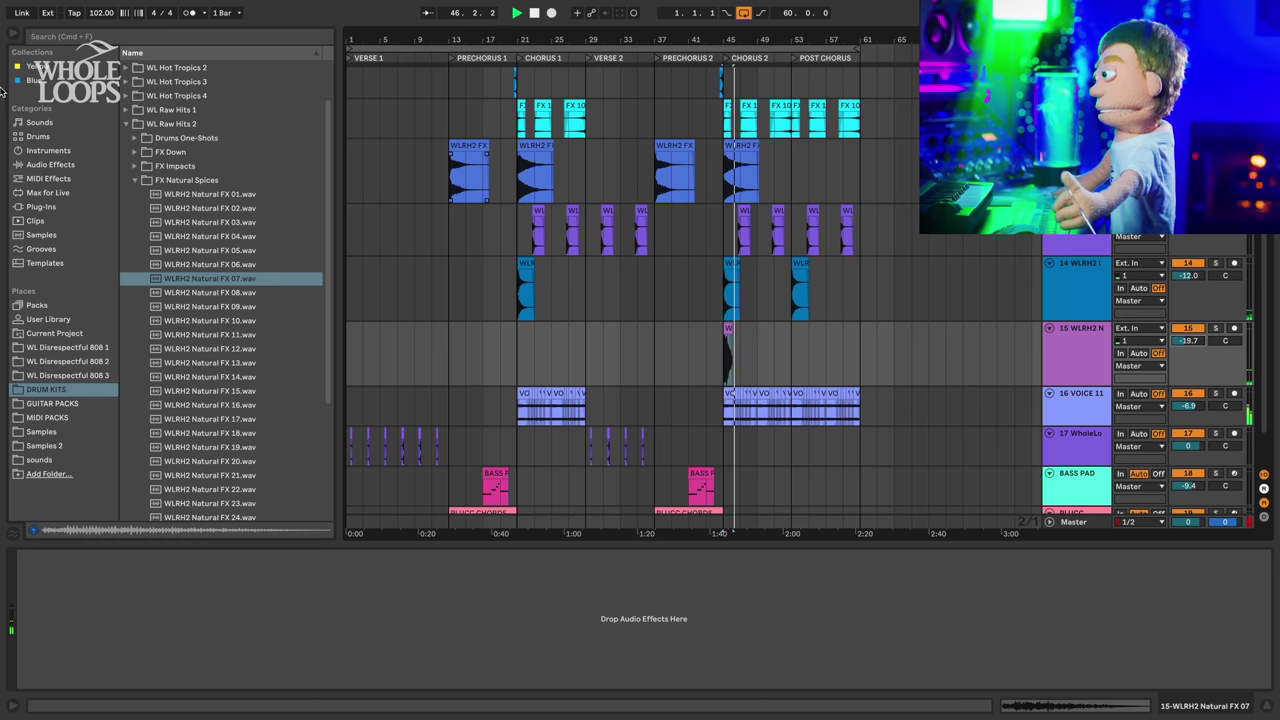
pyautogui.press('space')
# - Find Echo among the Delay & Loop audio effects and add it to the WLRH2 Natural FX 07 track
pyautogui.click(111, 167)
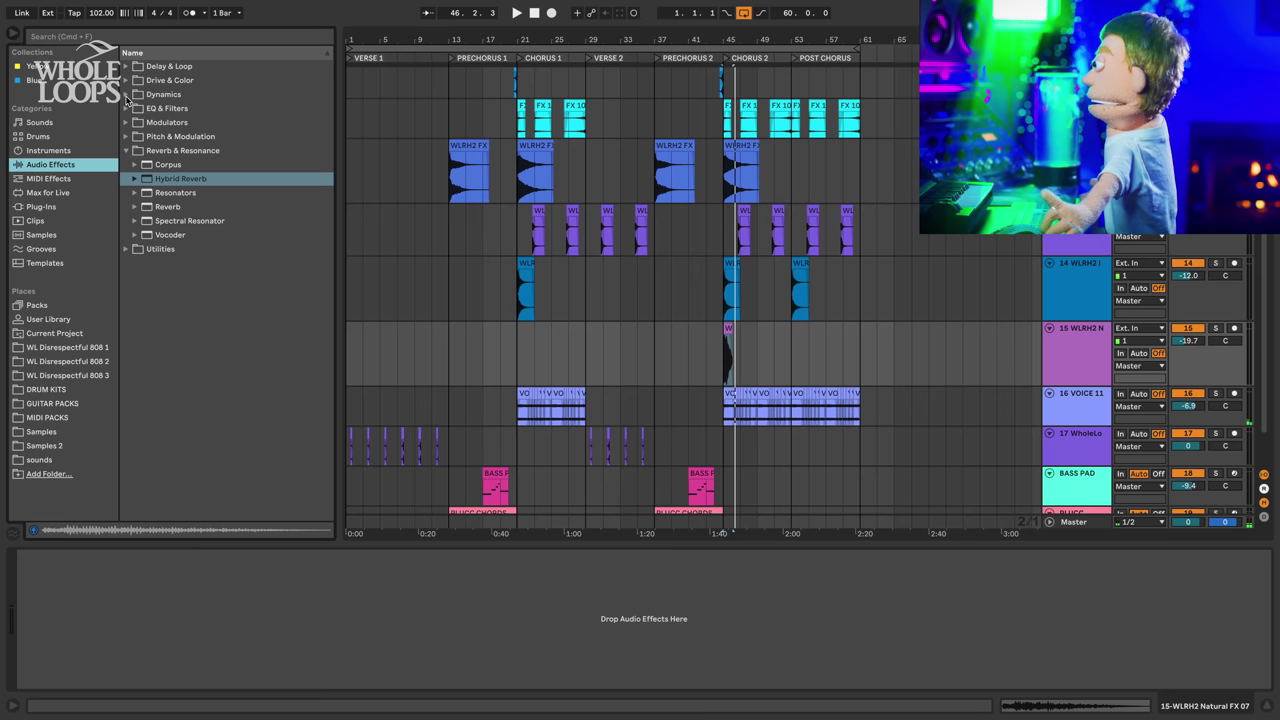
pyautogui.click(130, 150)
pyautogui.click(127, 150)
pyautogui.click(127, 150)
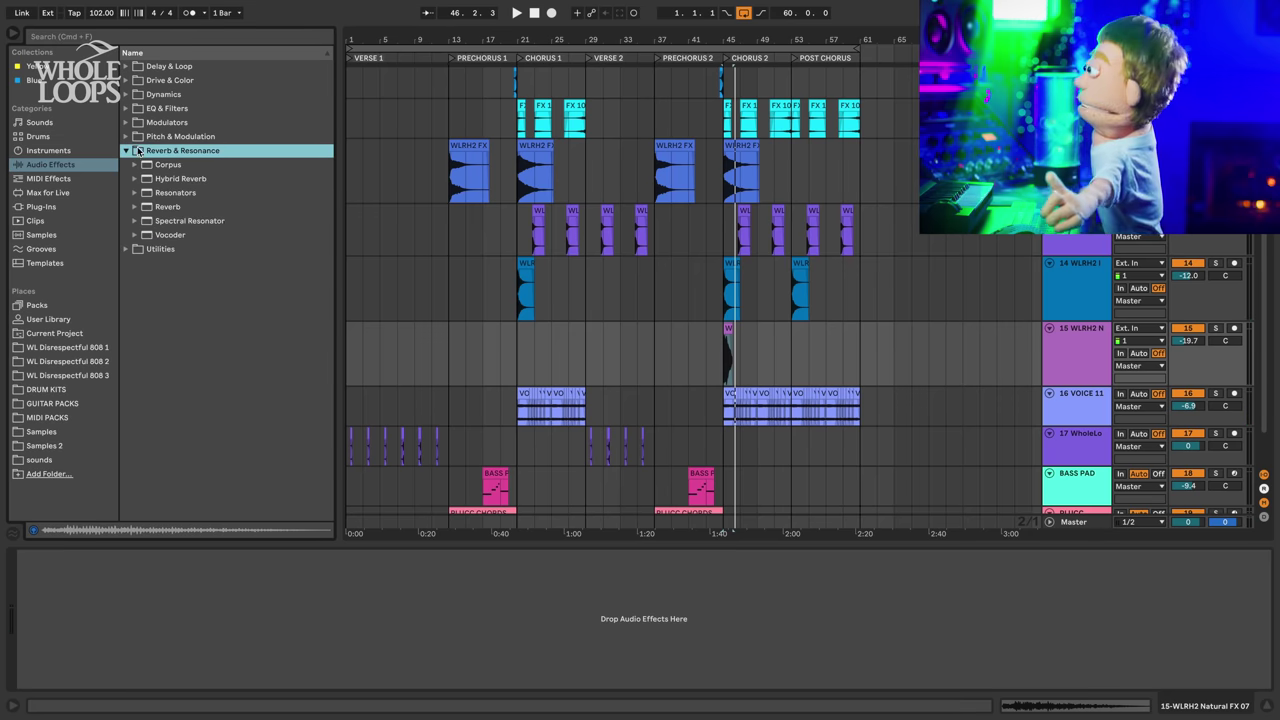
pyautogui.click(127, 150)
pyautogui.click(129, 67)
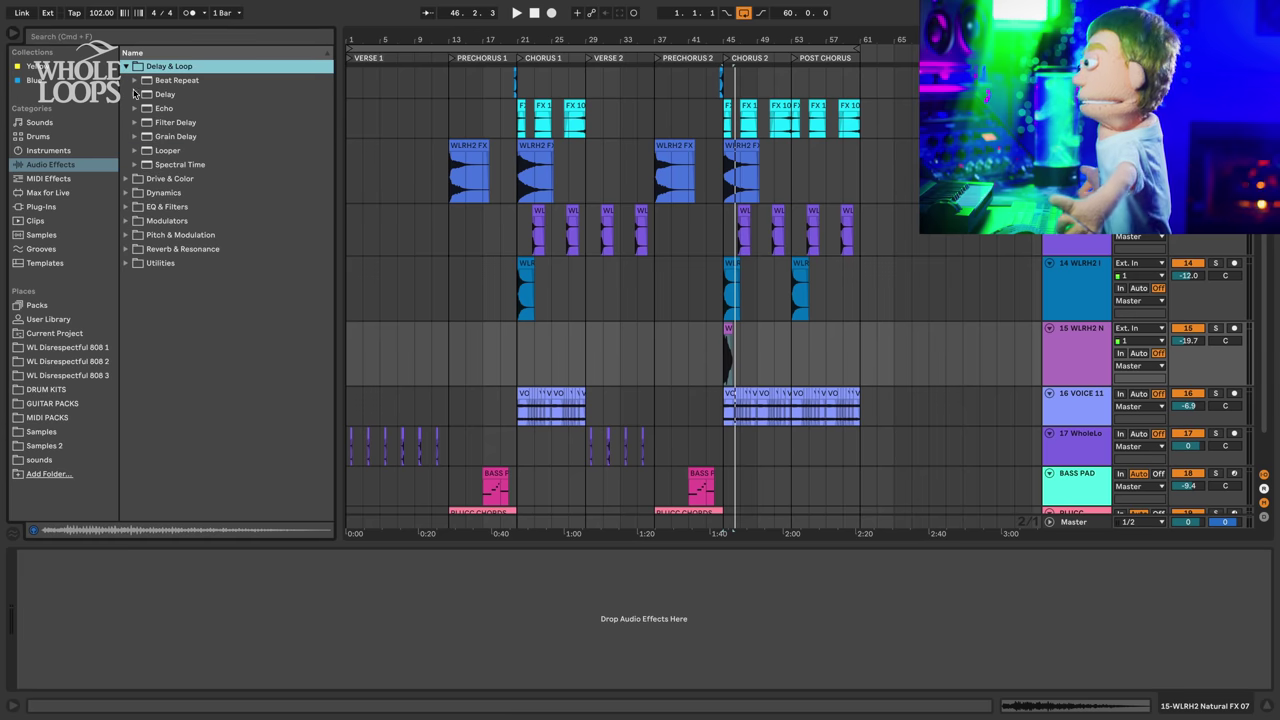
pyautogui.click(152, 110)
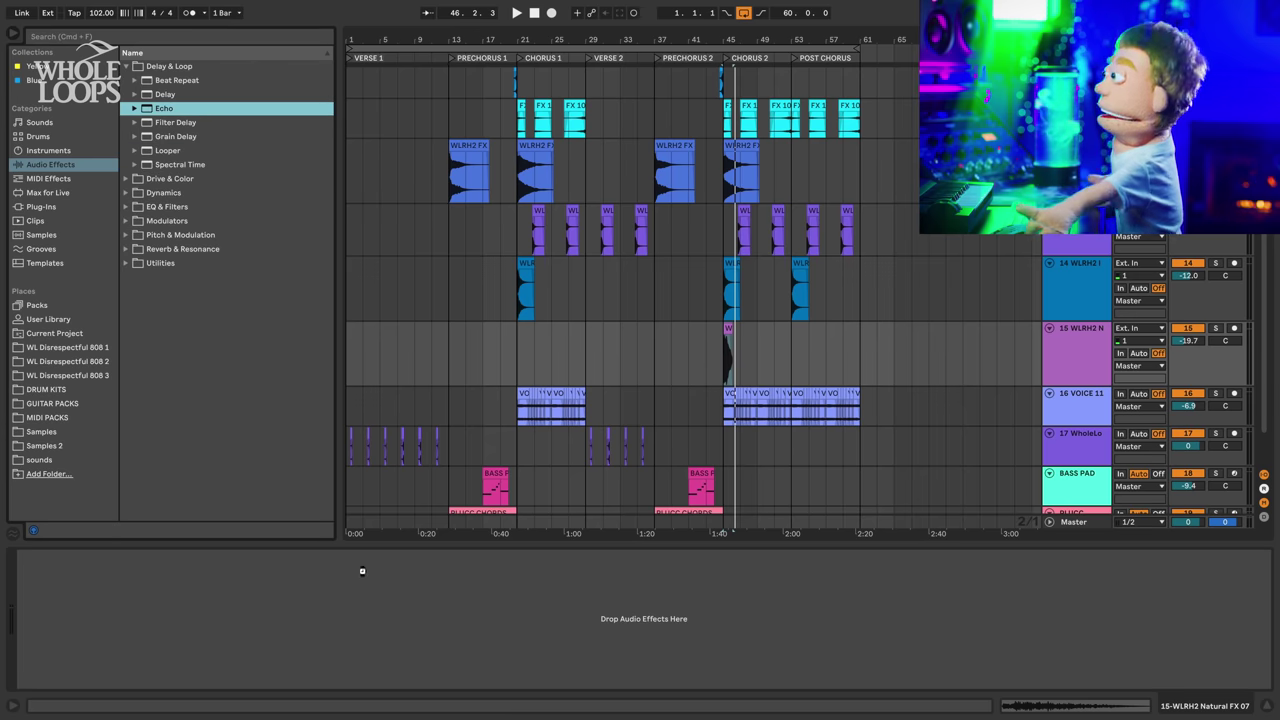
pyautogui.moveTo(362, 571); pyautogui.dragTo(262, 586)
# - Choose Equal-Loudness for Echo's Dry/Wet and set Dry/Wet to 49%, Stereo to 70% and Reverb to 38%
pyautogui.rightClick(374, 668)
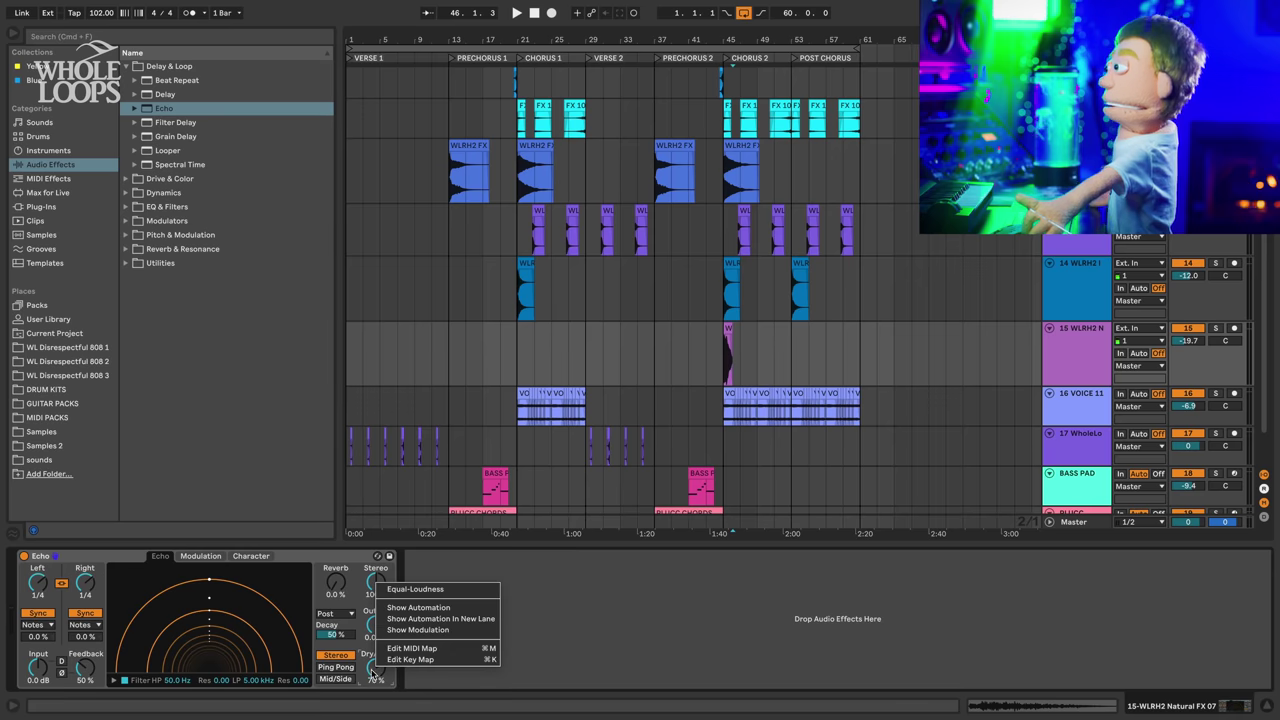
pyautogui.click(401, 590)
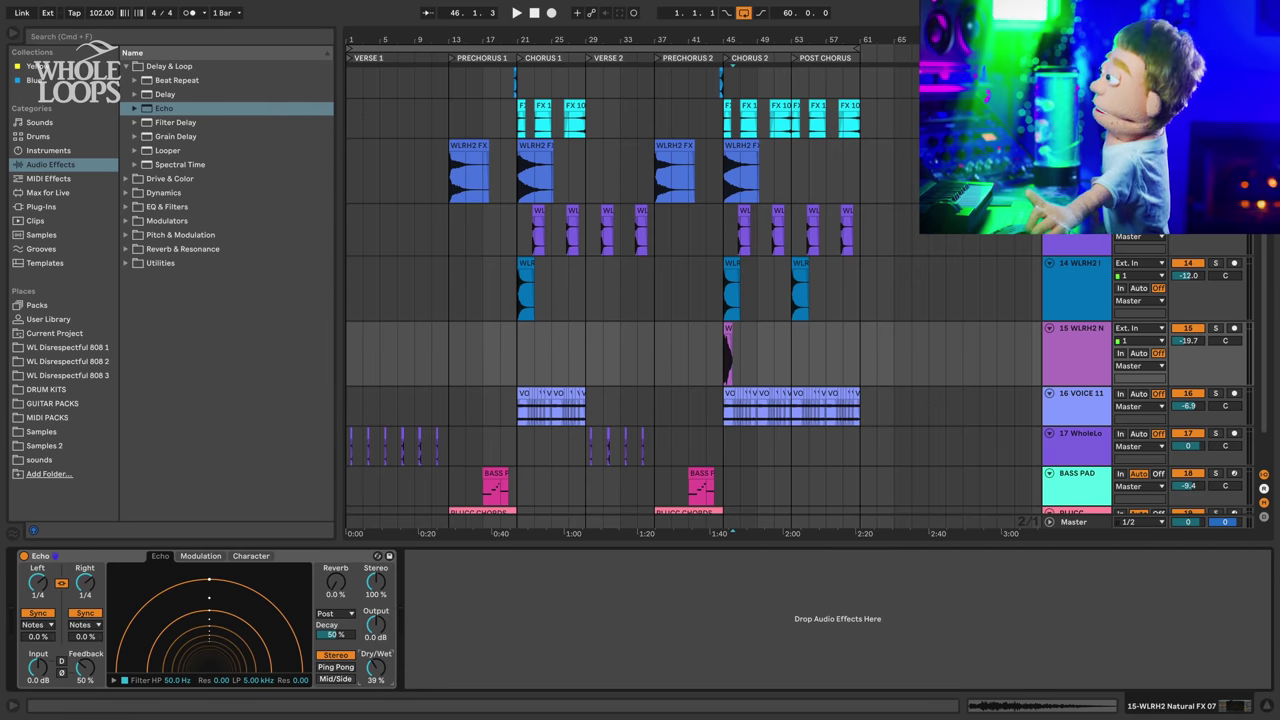
pyautogui.moveTo(376, 667); pyautogui.dragTo(376, 652)
pyautogui.press('space')
pyautogui.moveTo(330, 573); pyautogui.dragTo(330, 532)
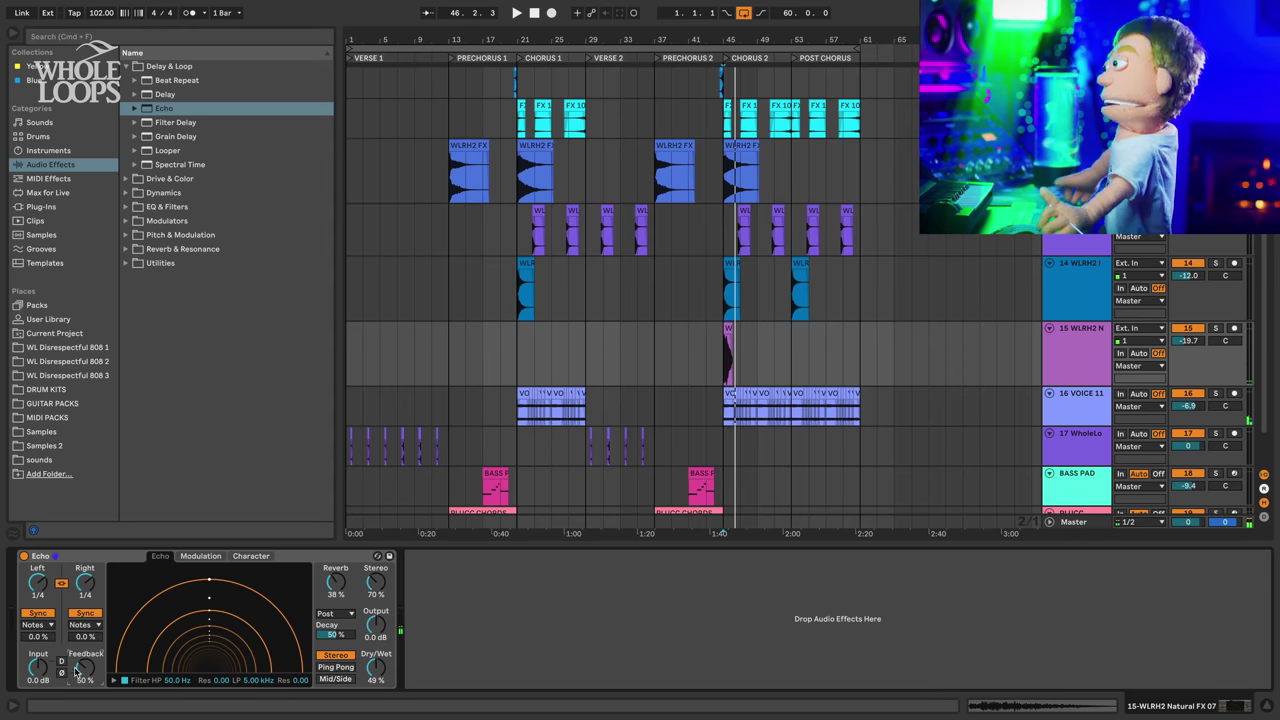
# - Switch Echo to Ping Pong with 64% Feedback and 29% Dry/Wet, and copy the WLRH2 Natural FX 07 clip to the start of CHORUS 1
pyautogui.click(334, 668)
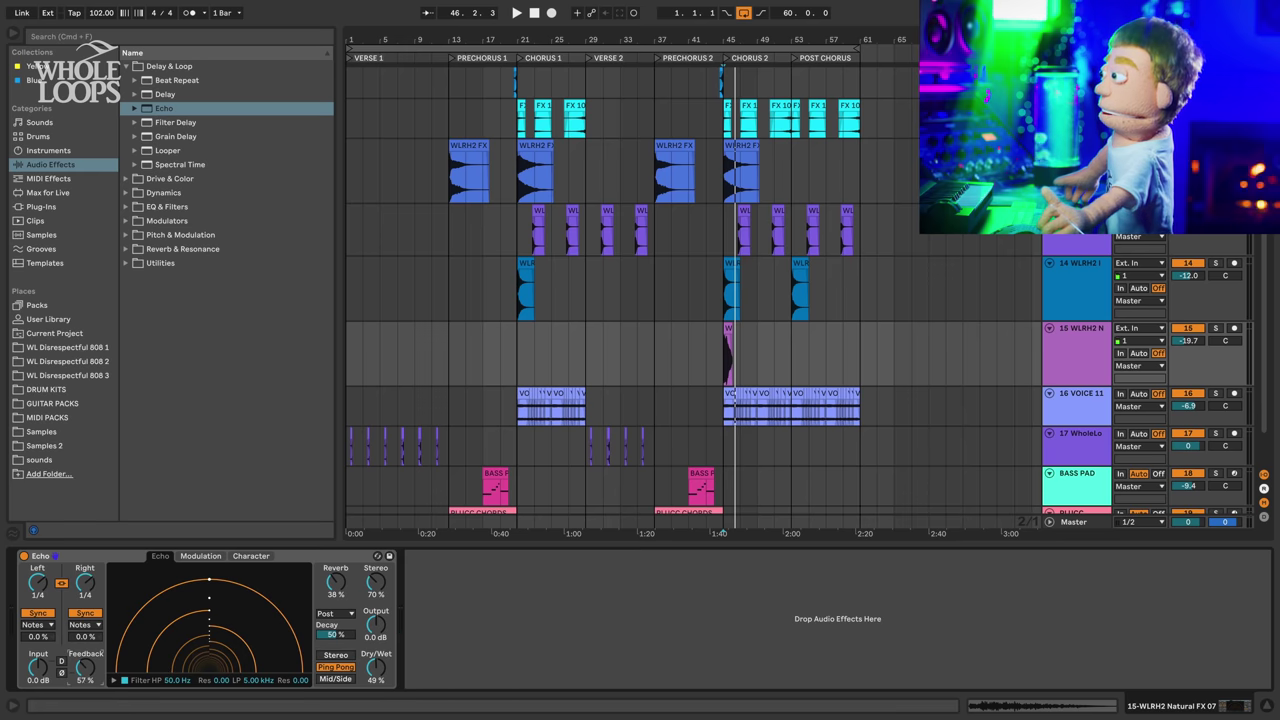
pyautogui.press('space')
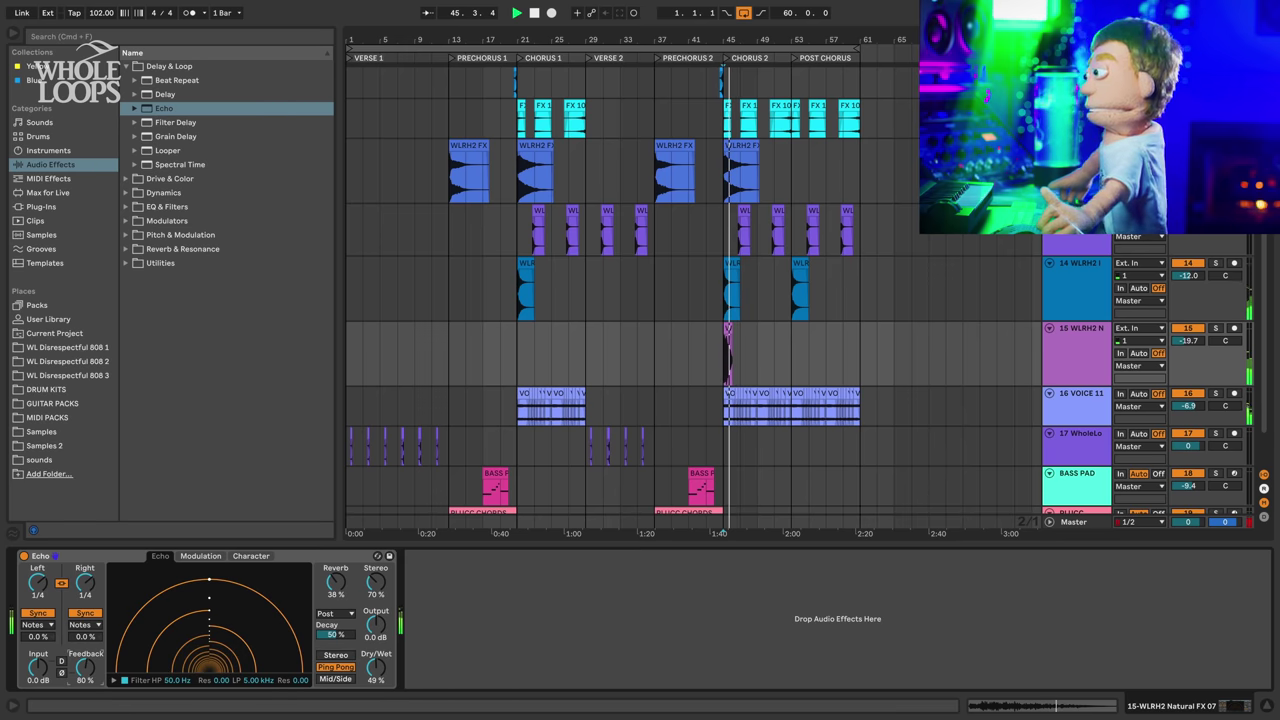
pyautogui.moveTo(90, 668); pyautogui.dragTo(90, 684)
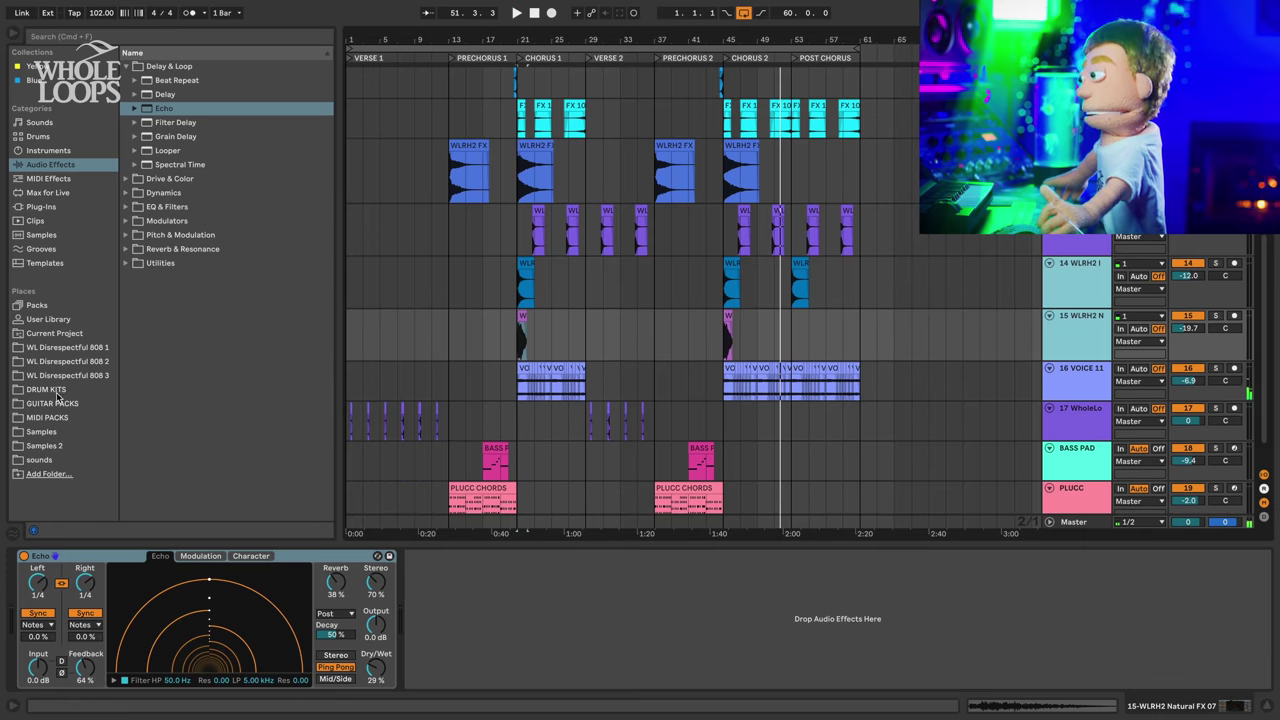
# - Return to the DRUM KITS folder and audition the FX Natural Spices samples from WLRH2 Natural FX 11 to 13
pyautogui.click(55, 390)
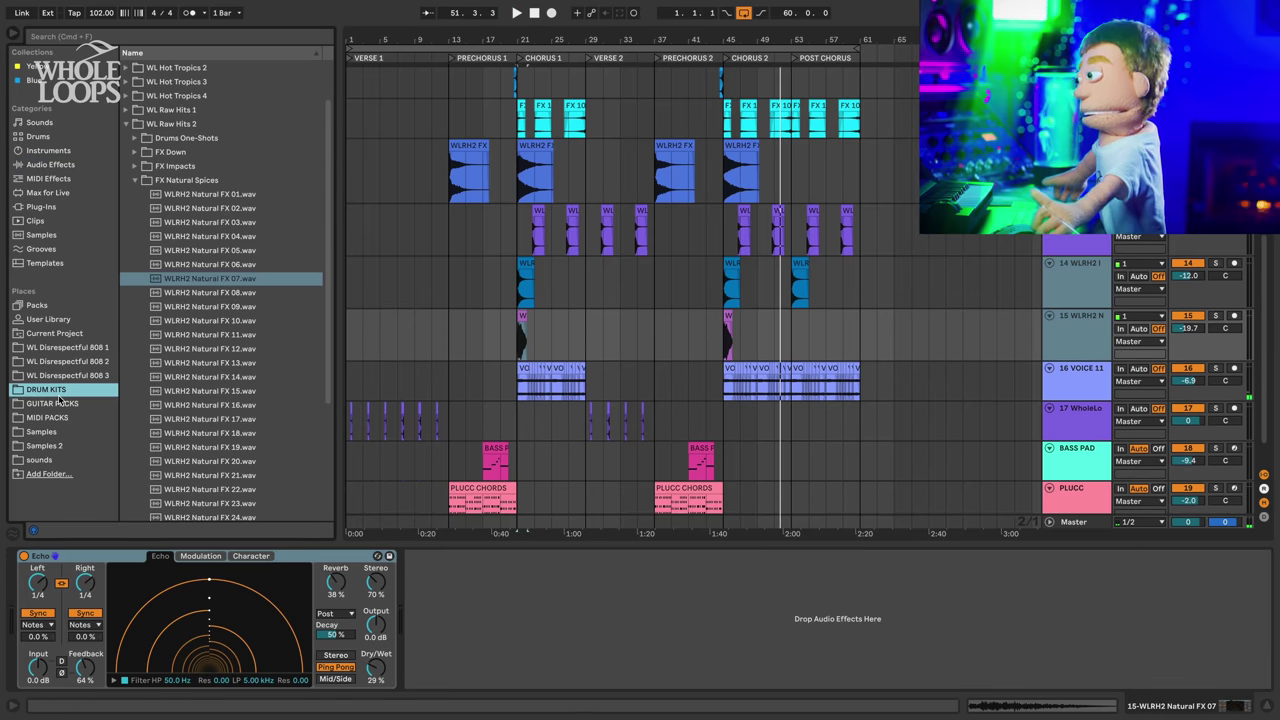
pyautogui.click(203, 336)
pyautogui.press('Down')
pyautogui.press('Down')
pyautogui.press('Down')
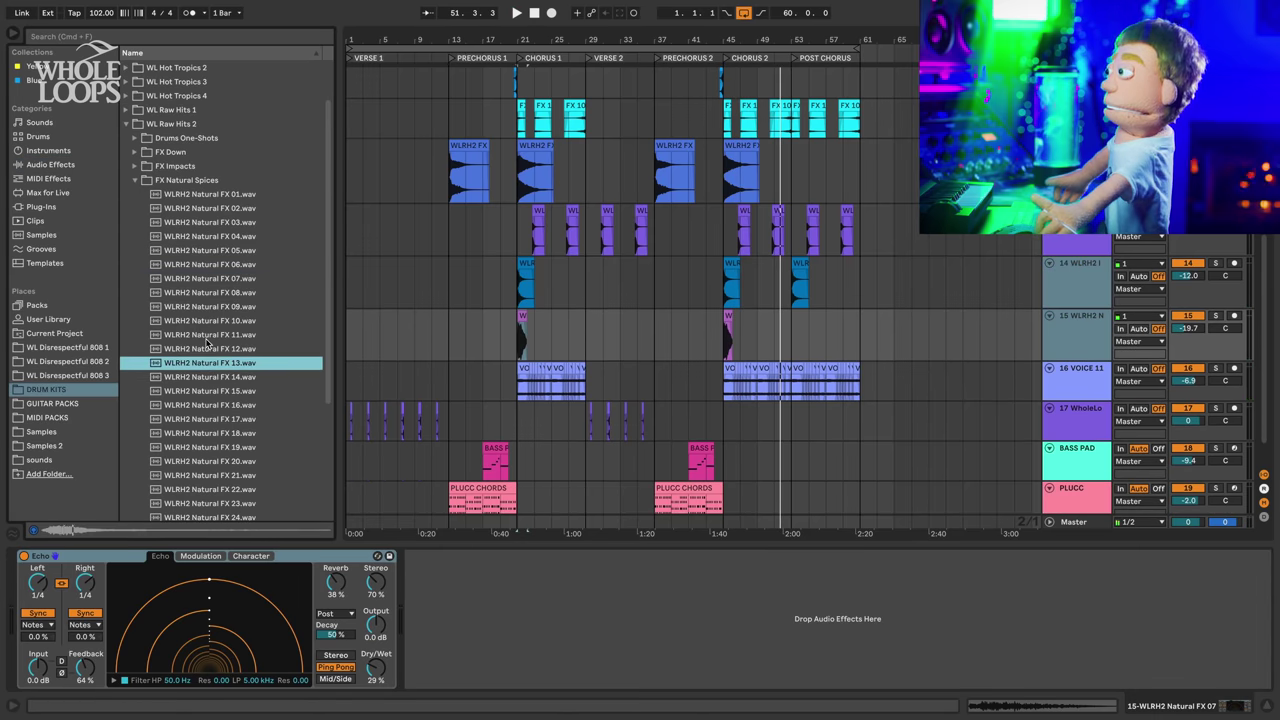
pyautogui.press('Up')
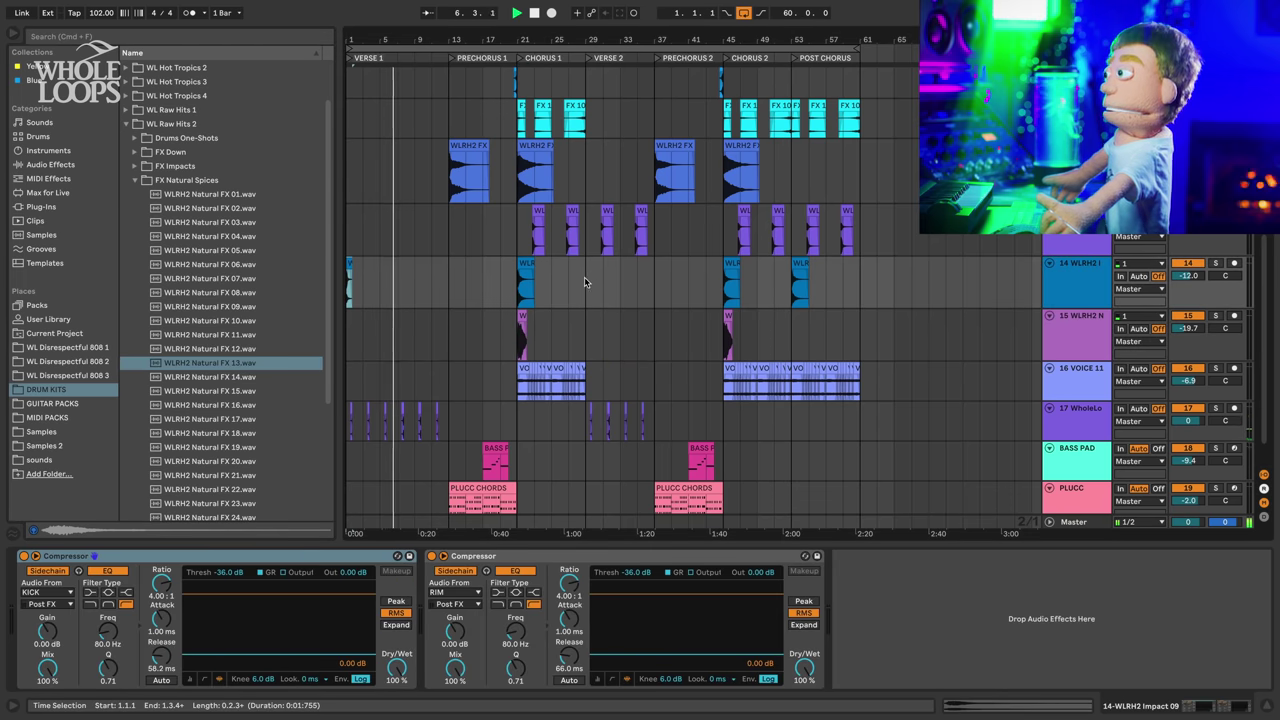
# - Paste the WLRH2 Impact 09 clip at the start of VERSE 2 and at bar 9 of VERSE 1
pyautogui.click(585, 278)
pyautogui.press('super+v')
pyautogui.click(404, 273)
pyautogui.click(417, 271)
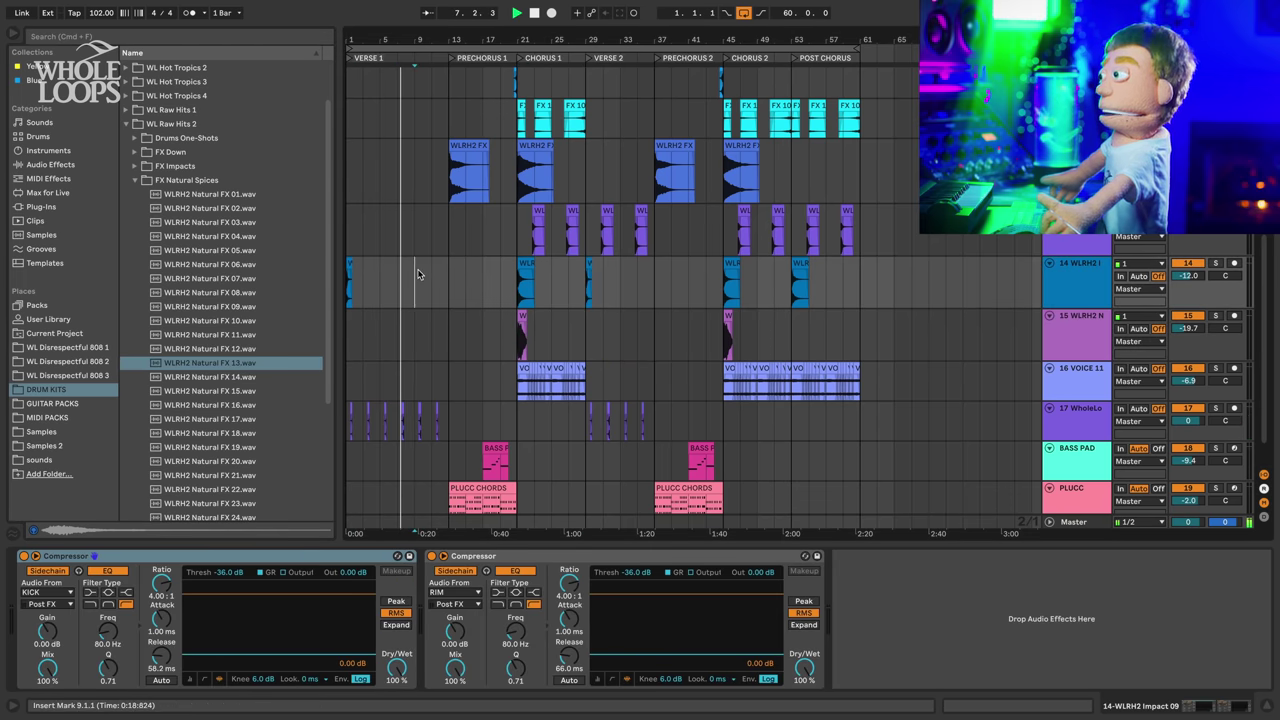
pyautogui.moveTo(418, 275); pyautogui.dragTo(424, 275)
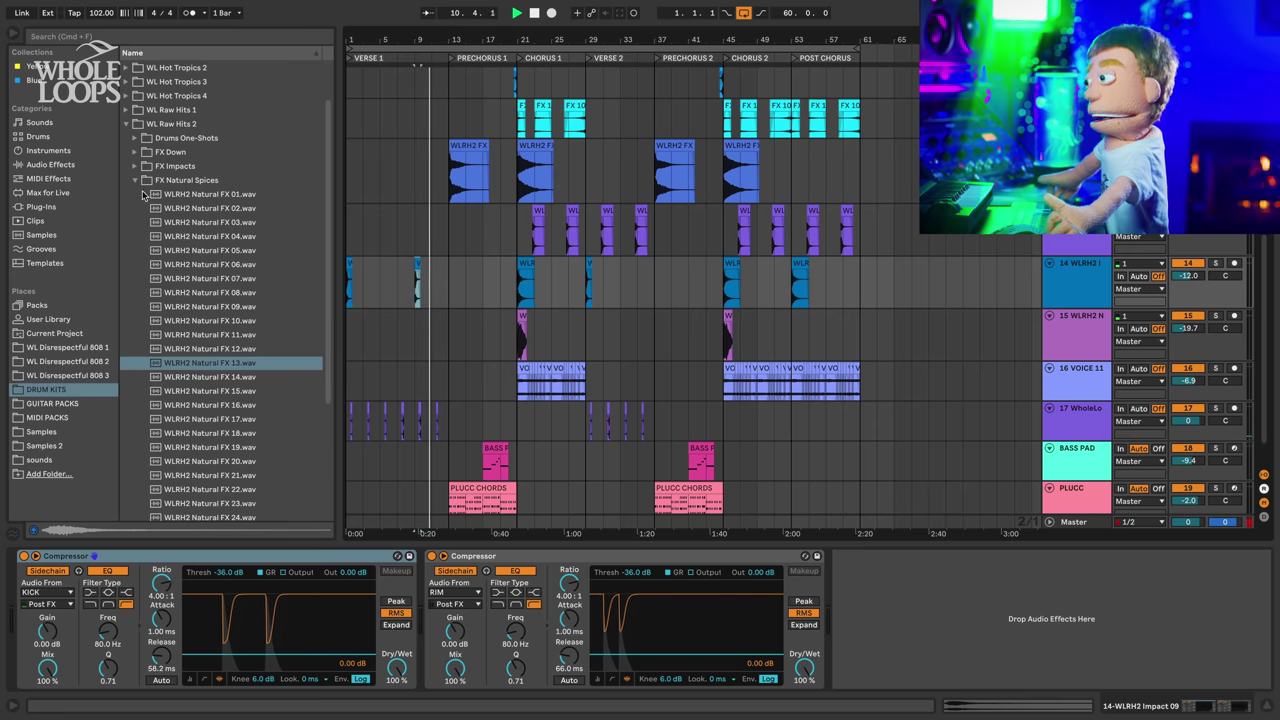
# - Find Hybrid Reverb among the Reverb & Resonance audio effects and insert it before the compressors on the WLRH2 Impact 09 track
pyautogui.click(71, 166)
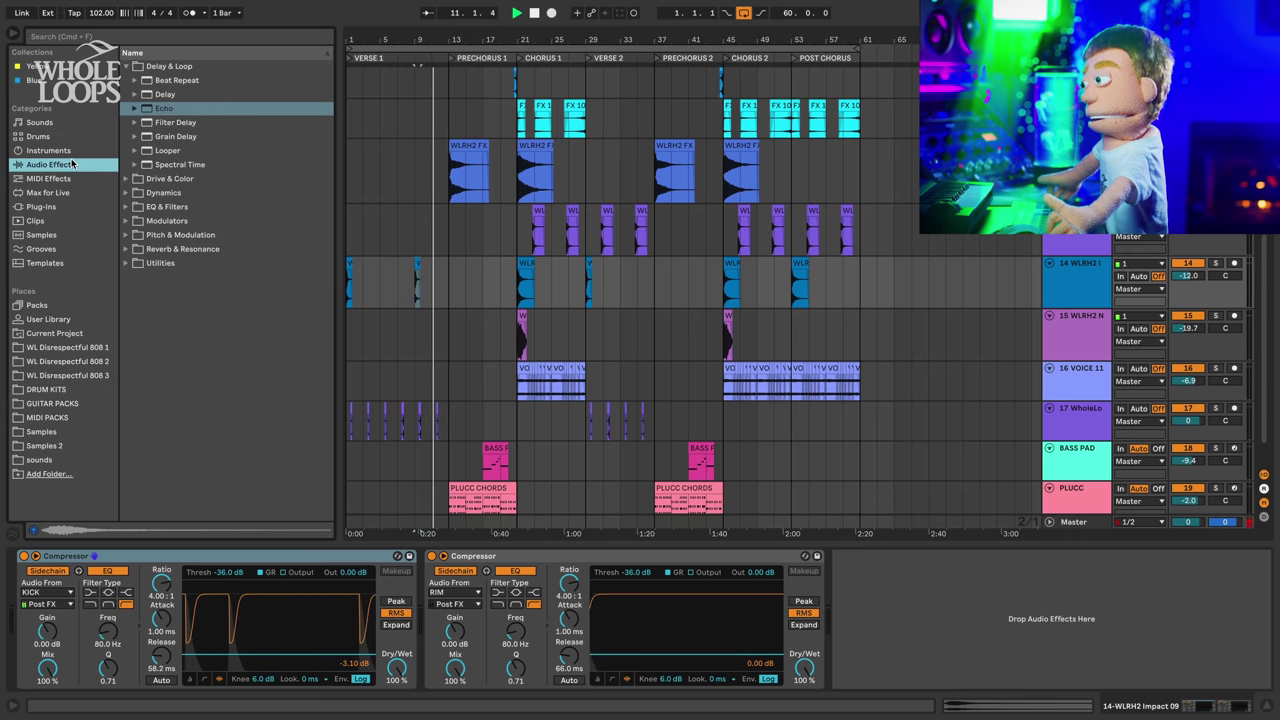
pyautogui.click(128, 248)
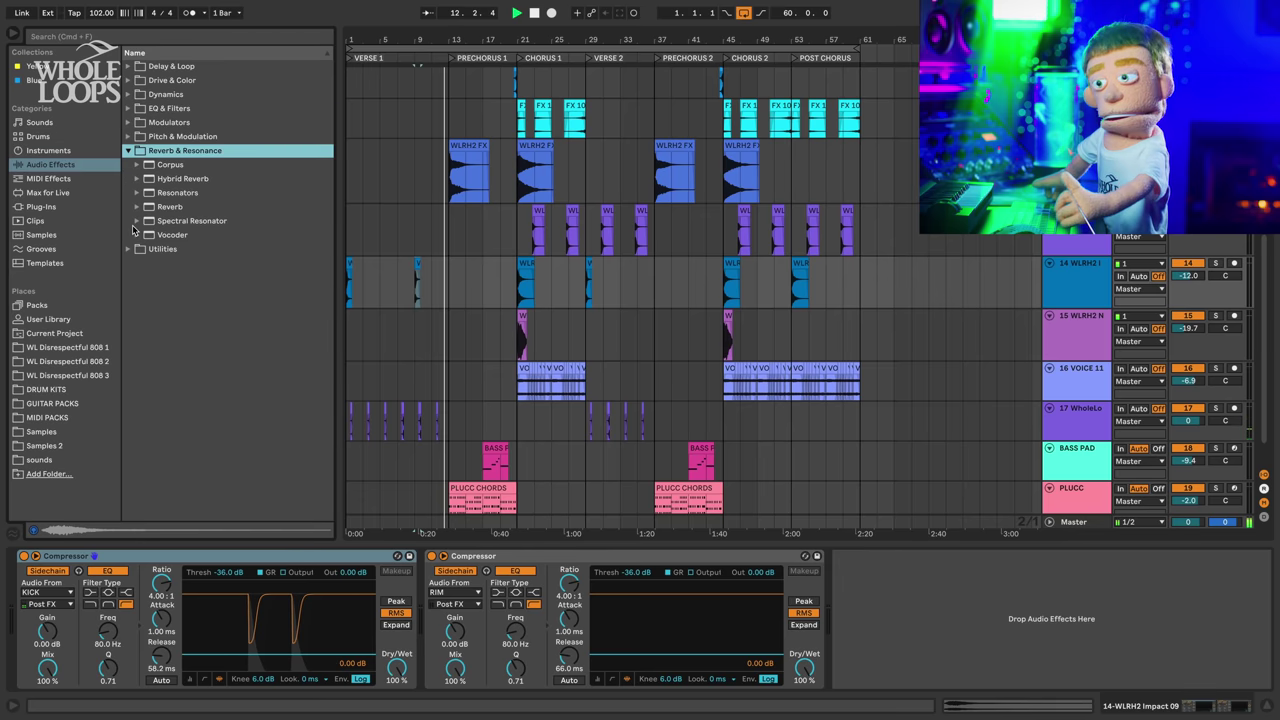
pyautogui.click(183, 178)
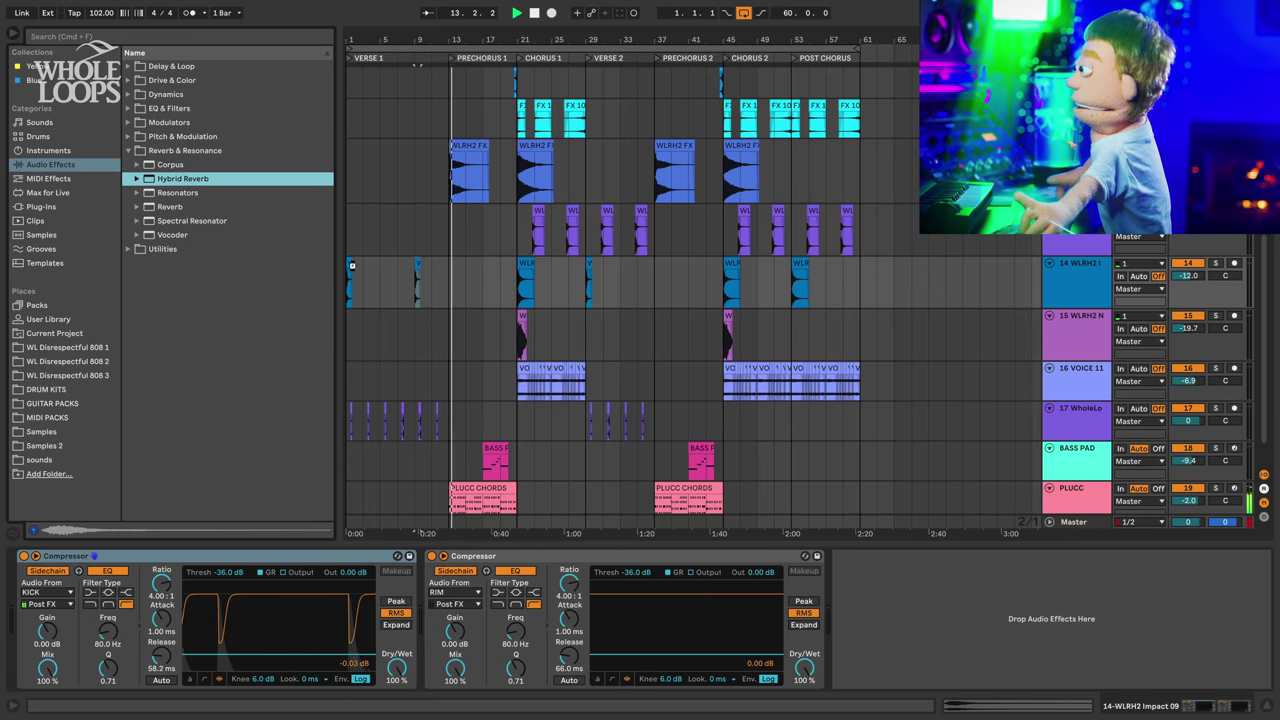
pyautogui.moveTo(352, 265); pyautogui.dragTo(940, 612)
pyautogui.press('space')
pyautogui.moveTo(845, 556); pyautogui.dragTo(78, 606)
pyautogui.moveTo(7, 631); pyautogui.dragTo(12, 629)
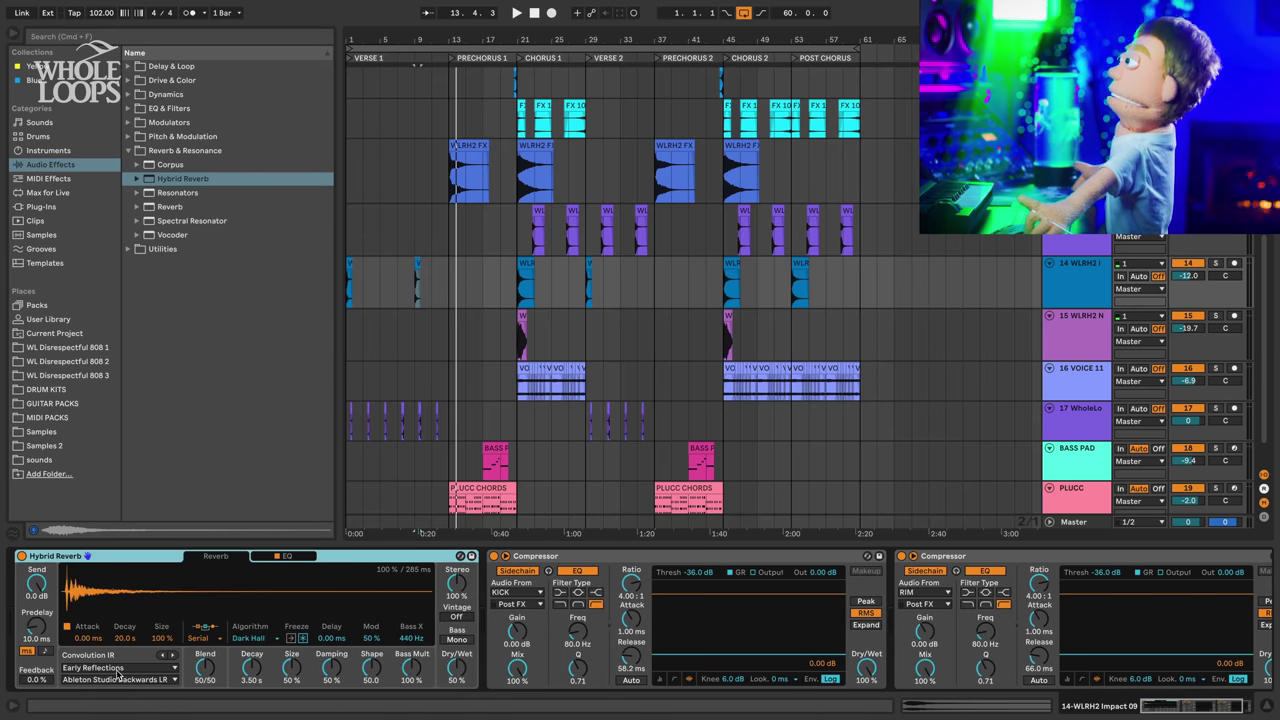
# - Raise Hybrid Reverb's Decay to 10.3 s and play the impact in VERSE 1 to check the tail
pyautogui.moveTo(269, 669); pyautogui.dragTo(269, 664)
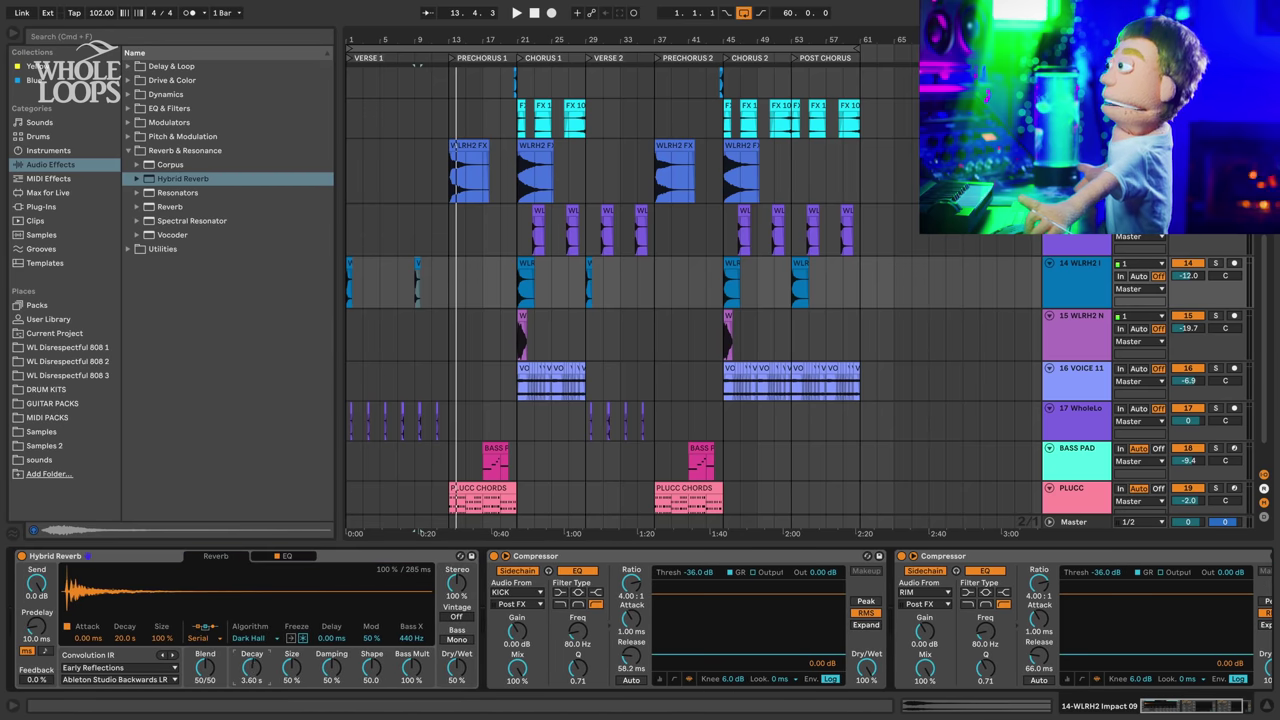
pyautogui.press('space')
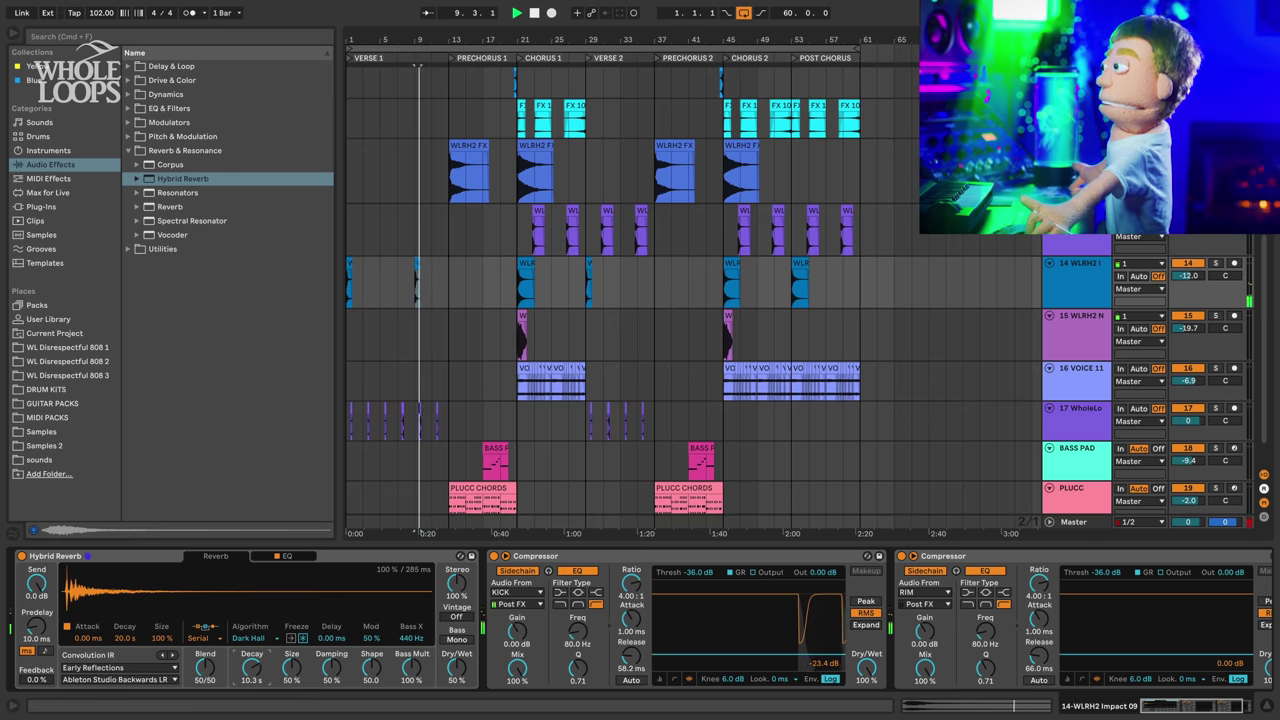
pyautogui.rightClick(473, 596)
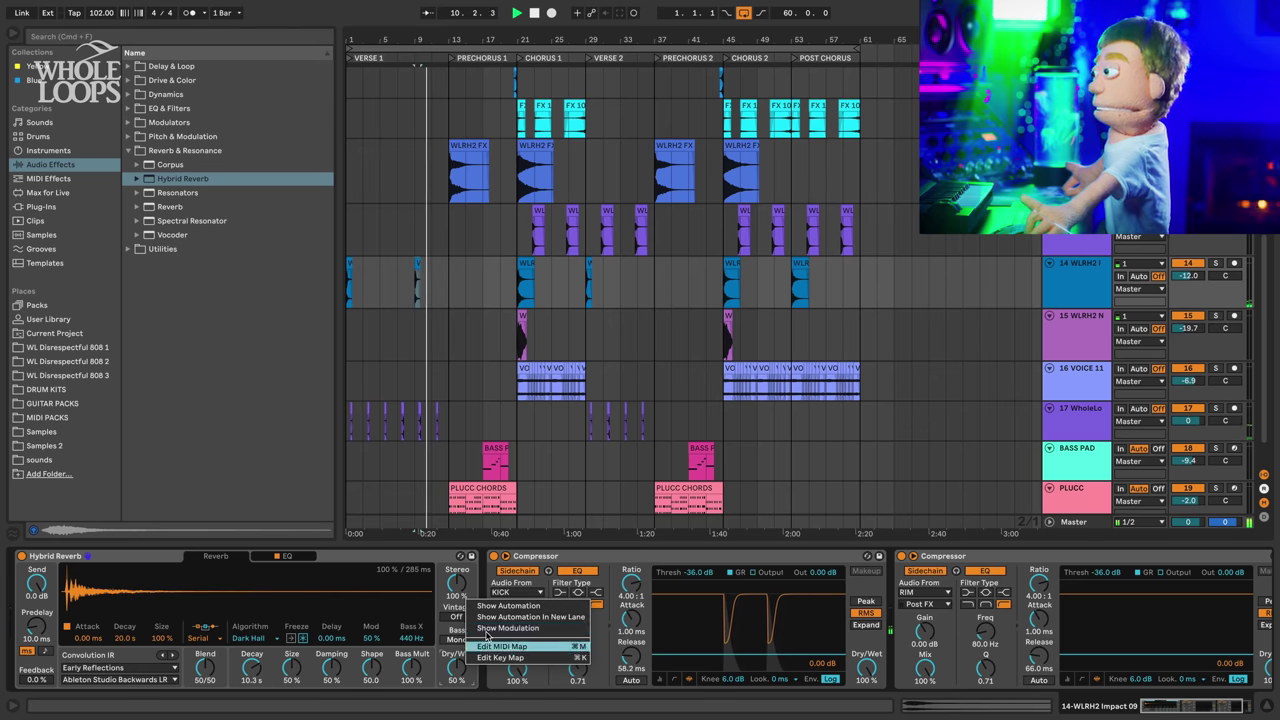
pyautogui.click(252, 671)
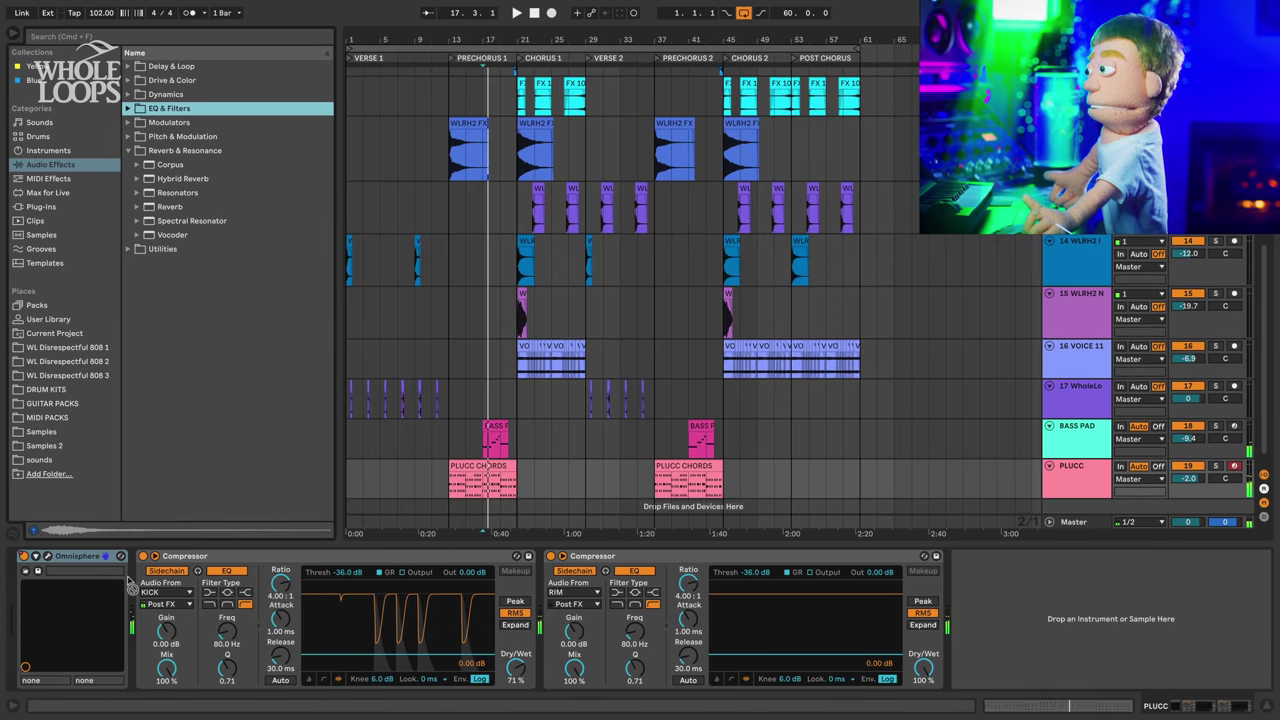
# - Insert Auto Filter after Omnisphere on the PLUCC track and automate its Frequency to rise from 1.19 kHz at the start of PRECHORUS 1
pyautogui.click(128, 108)
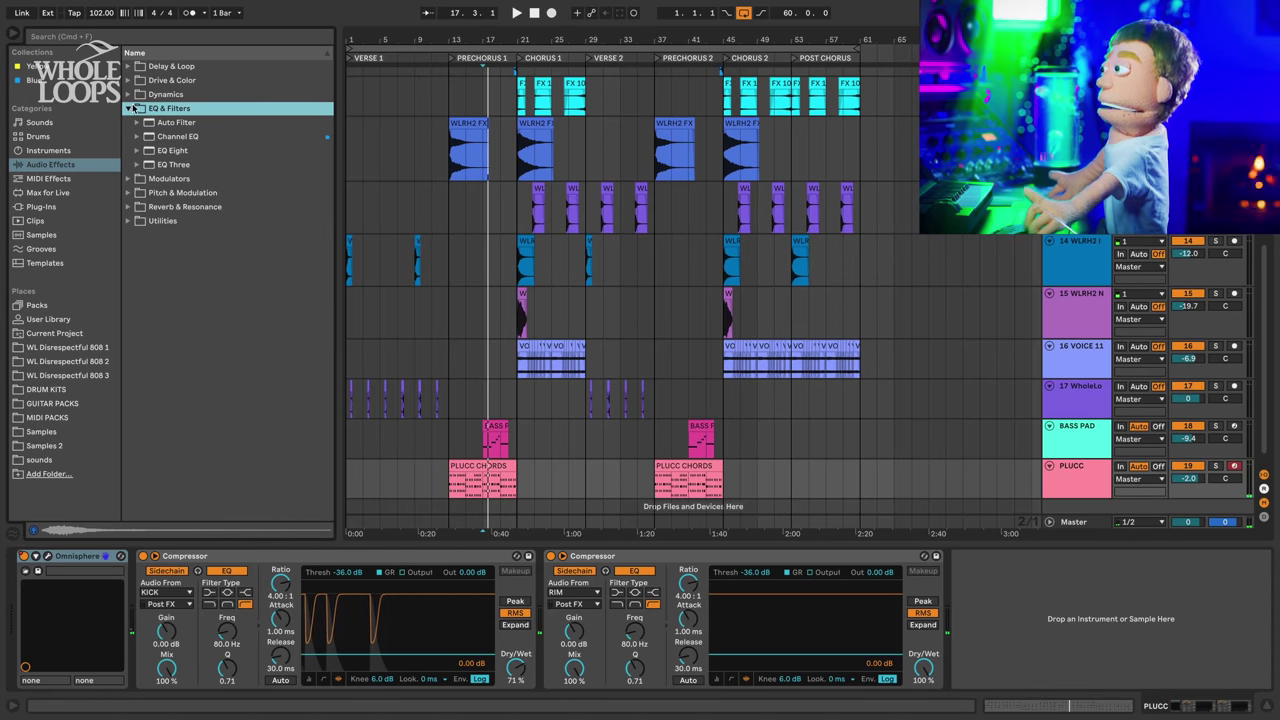
pyautogui.moveTo(161, 124); pyautogui.dragTo(125, 568)
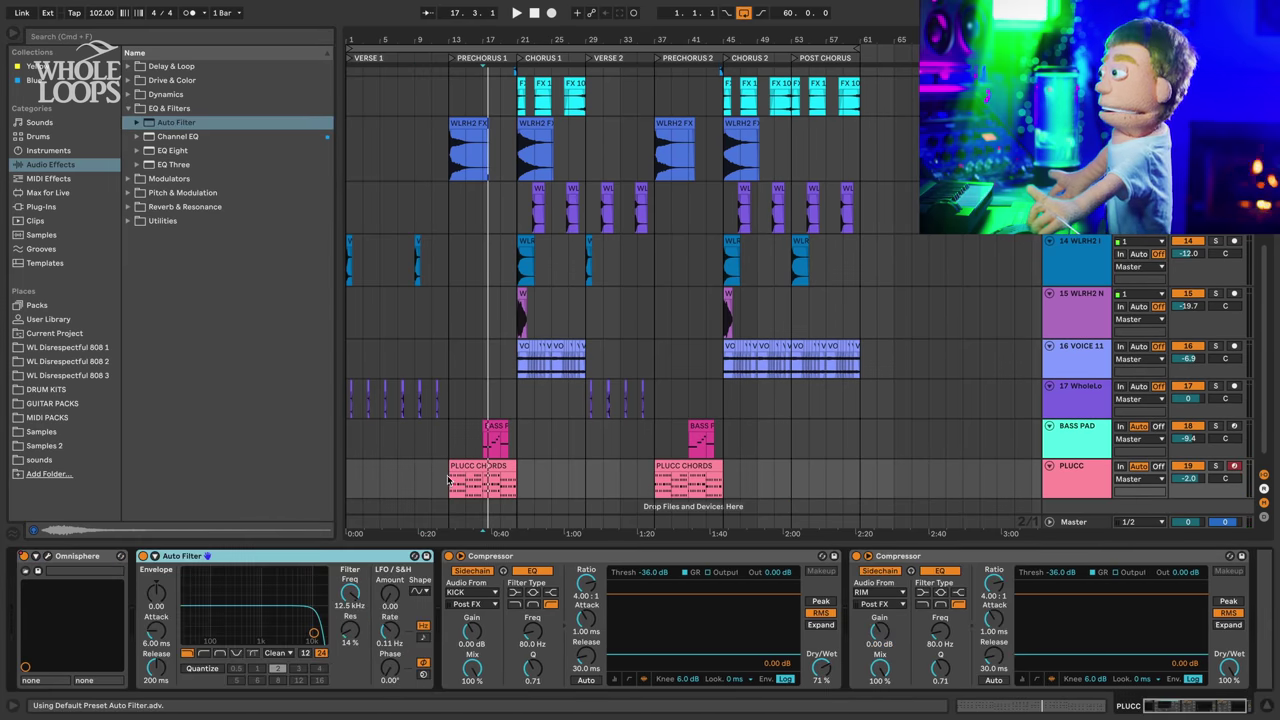
pyautogui.click(448, 479)
pyautogui.moveTo(346, 597); pyautogui.dragTo(346, 570)
pyautogui.press('a')
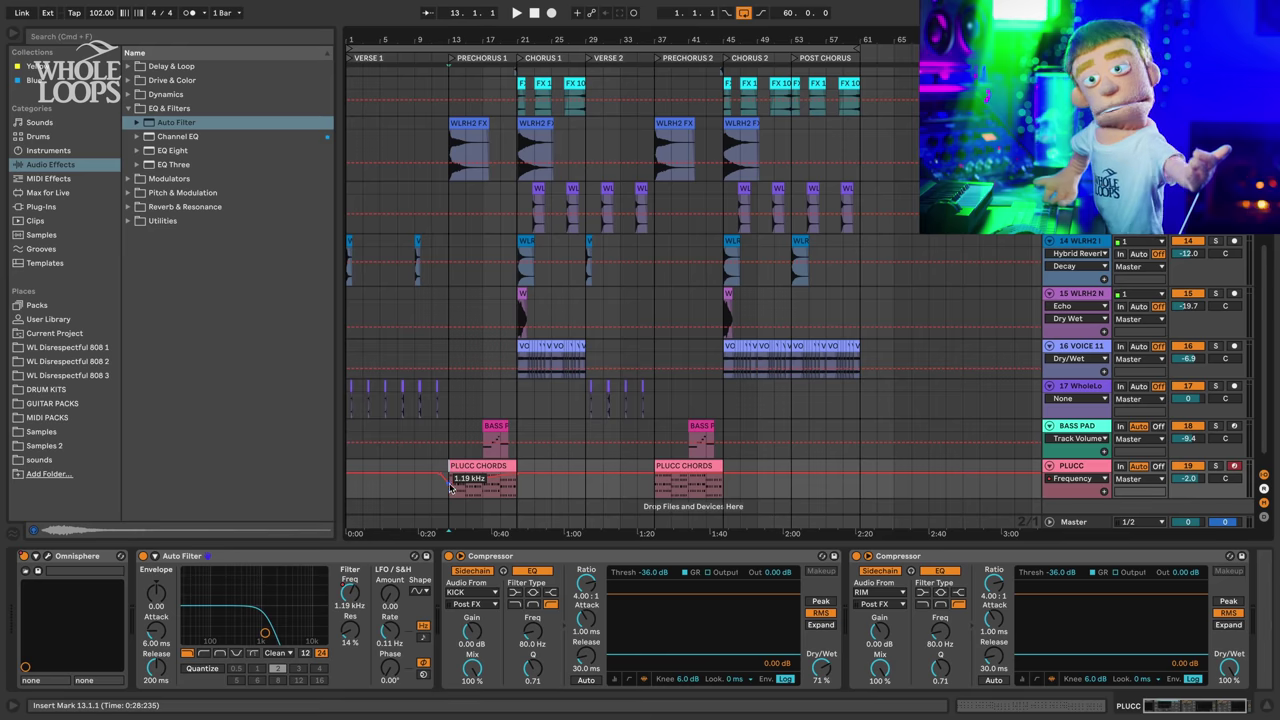
pyautogui.press('space')
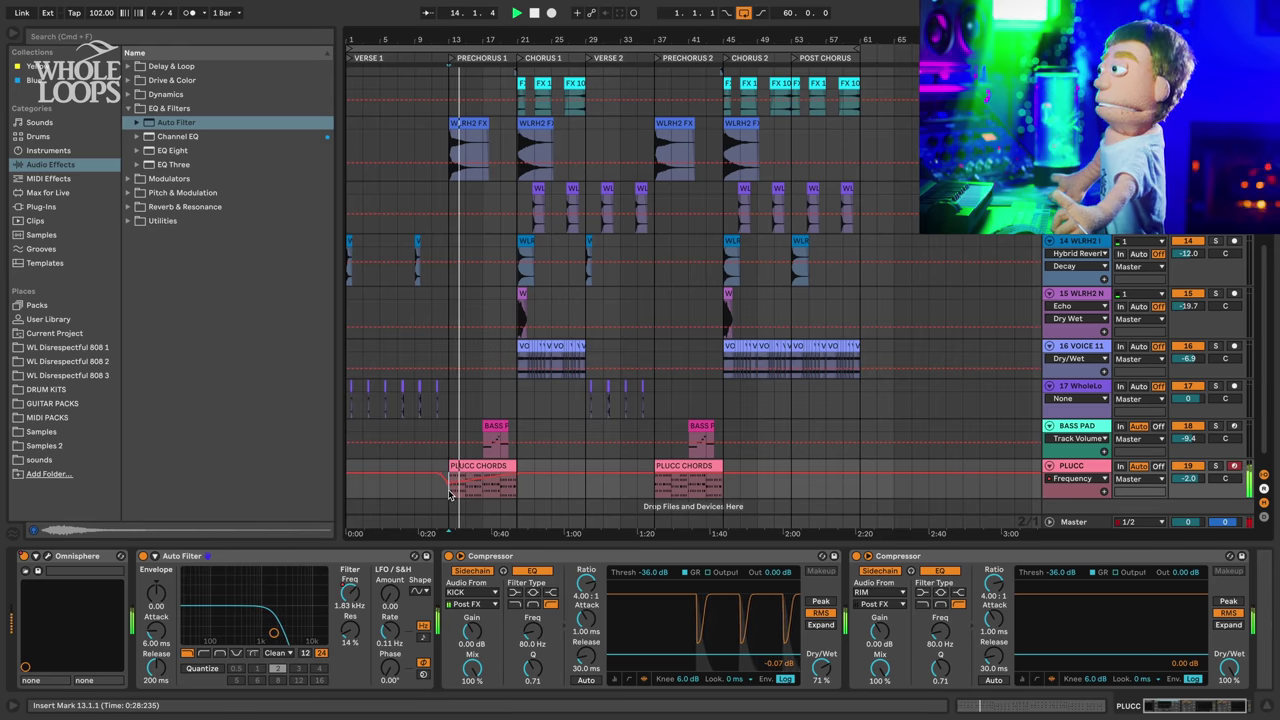
# - Repeat the PLUCC filter frequency sweep from 1.19 kHz at the start of PRECHORUS 2 and save the set
pyautogui.moveTo(450, 497); pyautogui.dragTo(653, 488)
pyautogui.press('super+d')
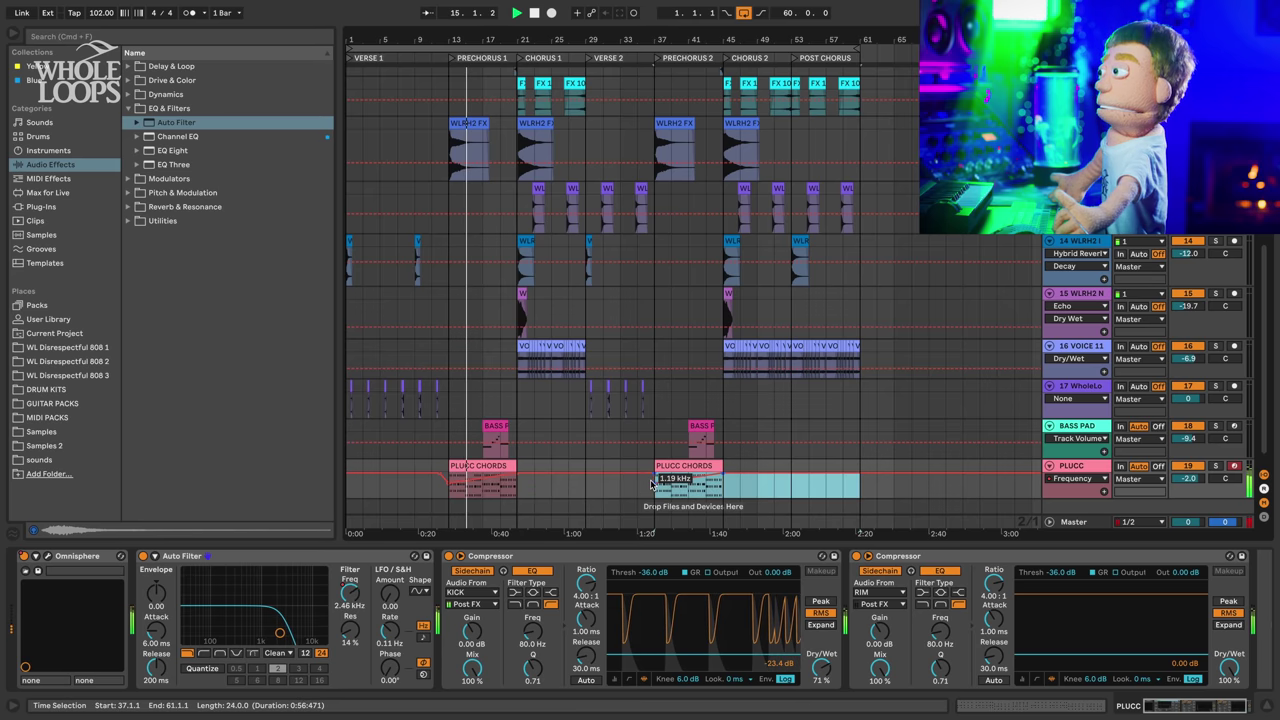
pyautogui.press('super+s')
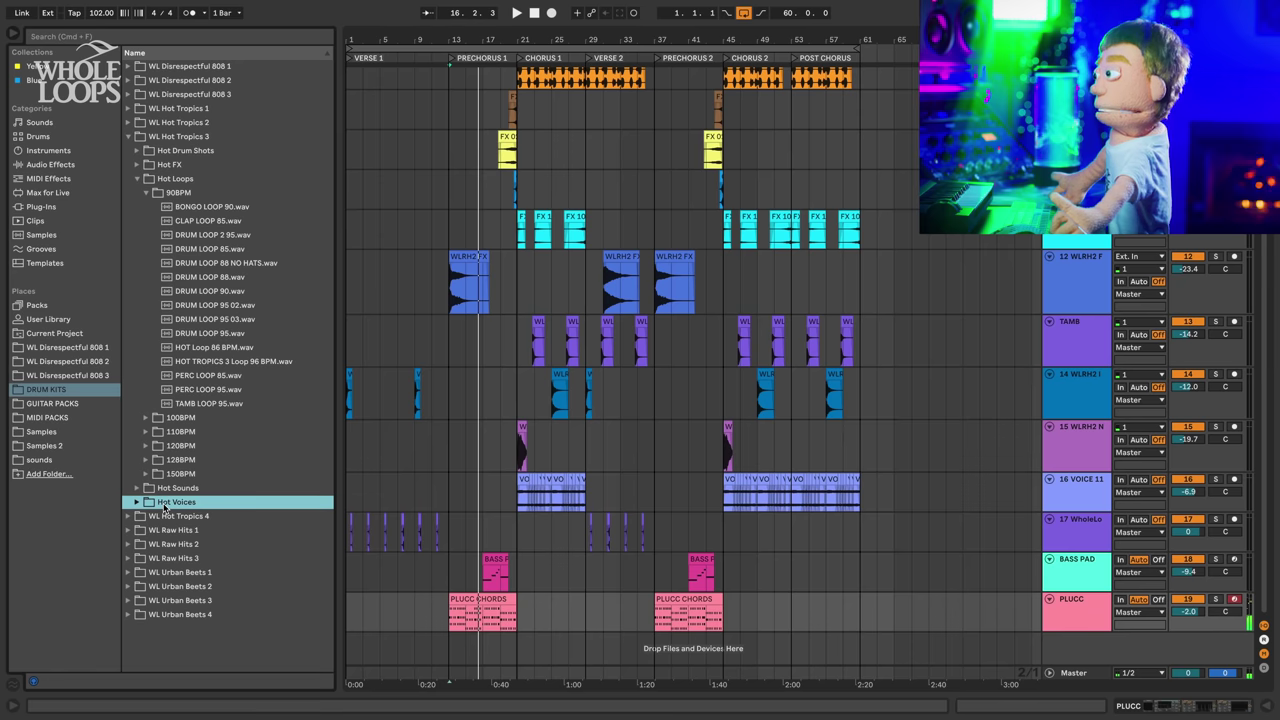
# - Audition the WL Hot Tropics 3 Hot Voices samples, including VOICE 02 F# and VOICE 13 F# to VOICE 16 B
pyautogui.press('Right')
pyautogui.press('Down')
pyautogui.press('Down')
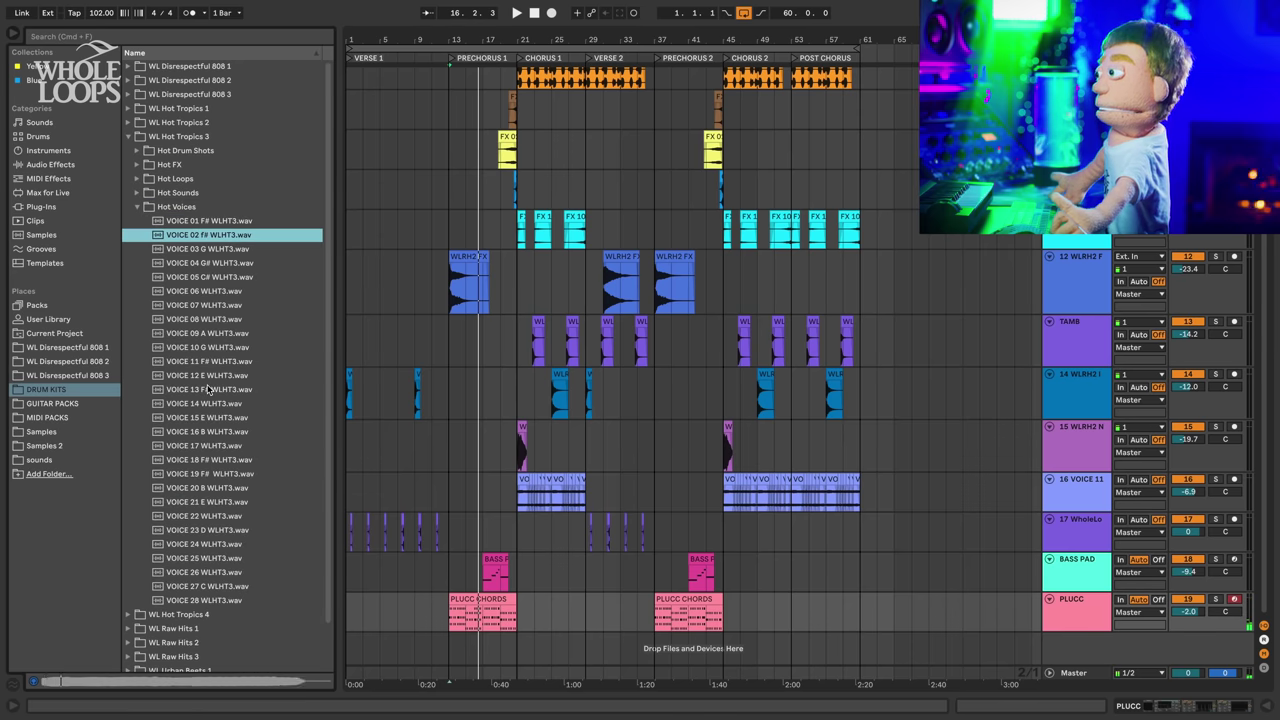
pyautogui.click(208, 389)
pyautogui.press('Down')
pyautogui.press('Down')
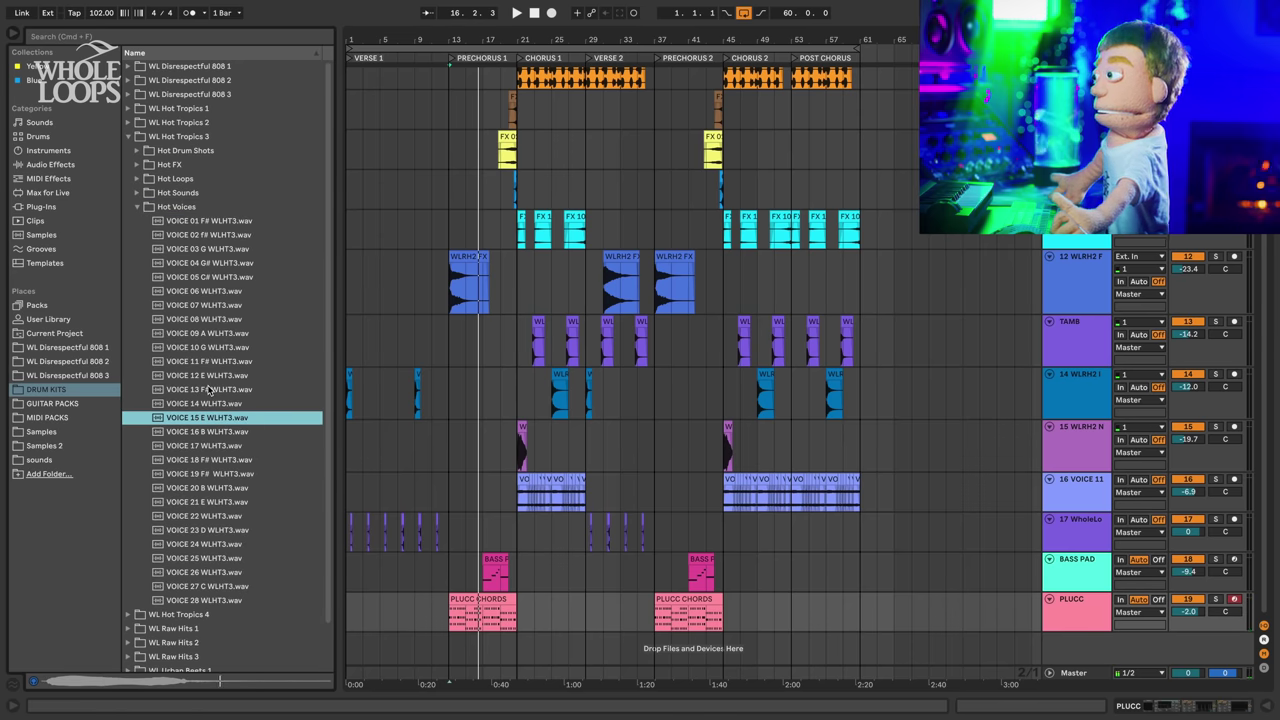
pyautogui.press('Down')
pyautogui.press('Up')
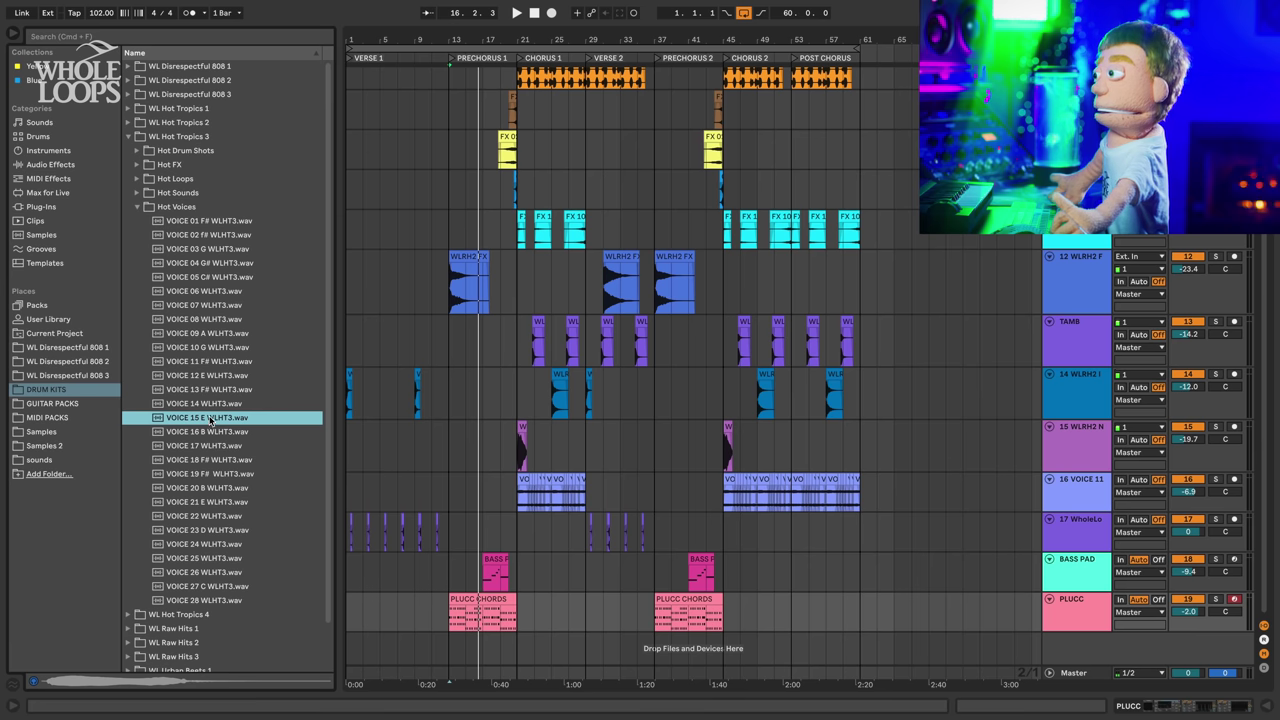
# - Place VOICE 15 E WLHT3 on a new audio track at the start of CHORUS 1 and transpose the clip by +1 semitone
pyautogui.hotkey('ctrl', 't')
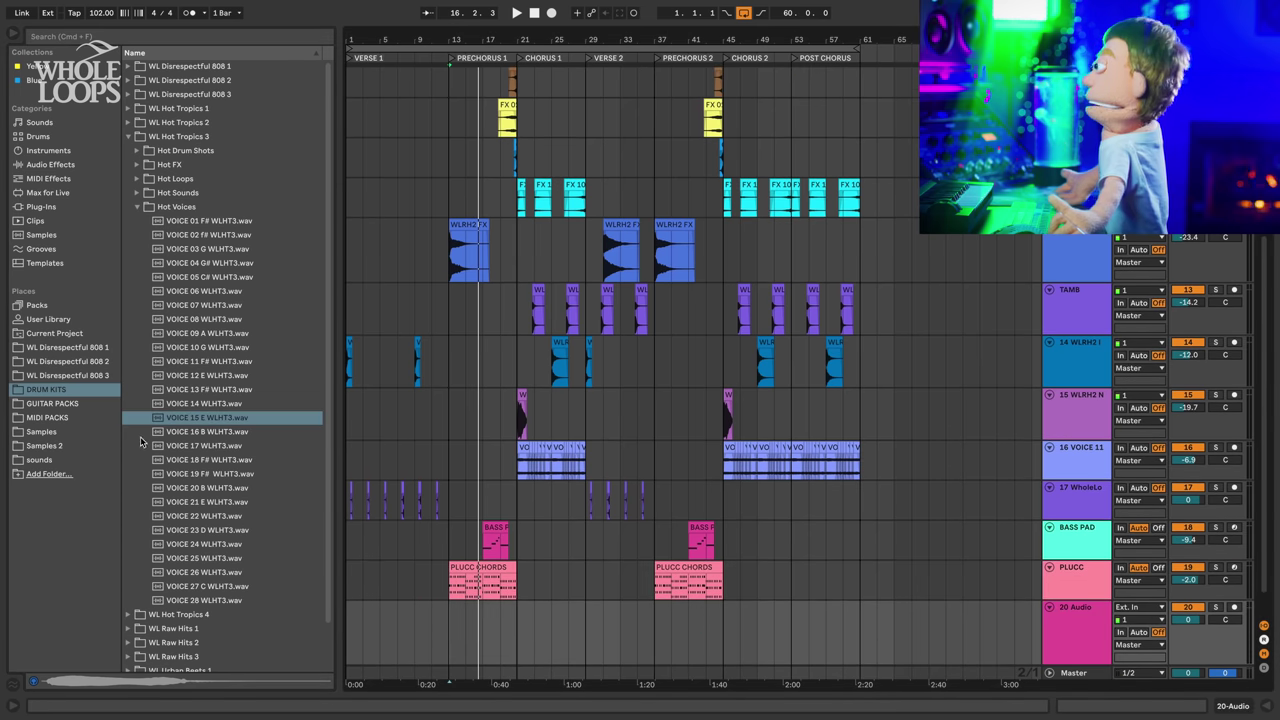
pyautogui.click(522, 640)
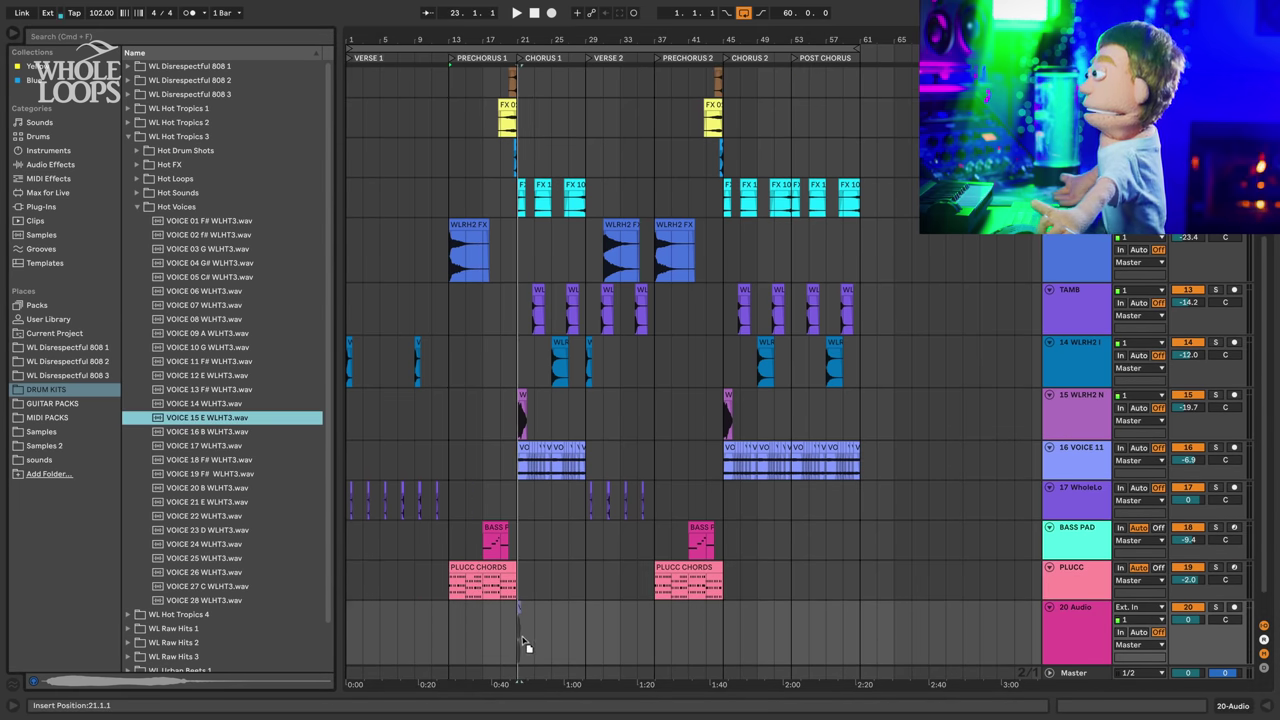
pyautogui.press('Return')
pyautogui.press('+')
pyautogui.press('+')
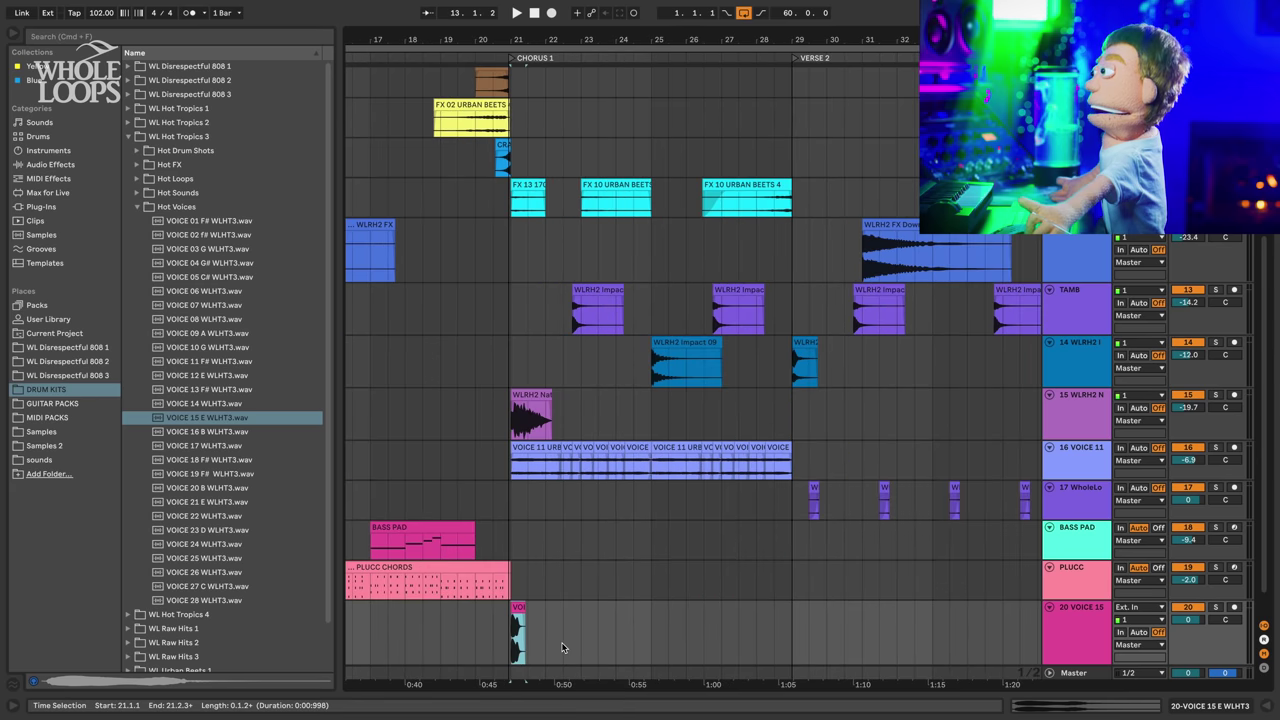
pyautogui.doubleClick(515, 608)
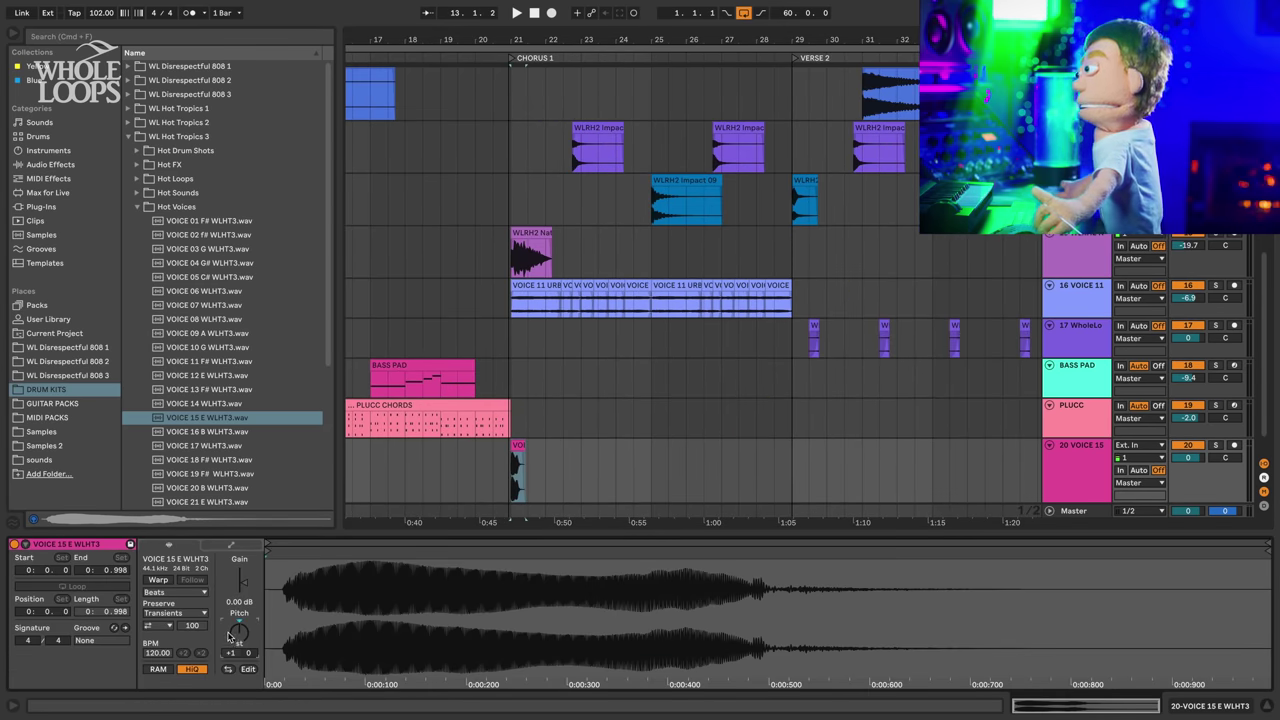
# - Copy Echo from the WLRH2 Natural FX 07 track to the VOICE 15 track, set its volume to -12.8 and play CHORUS 1
pyautogui.click(482, 246)
pyautogui.hotkey('shift', 'Tab')
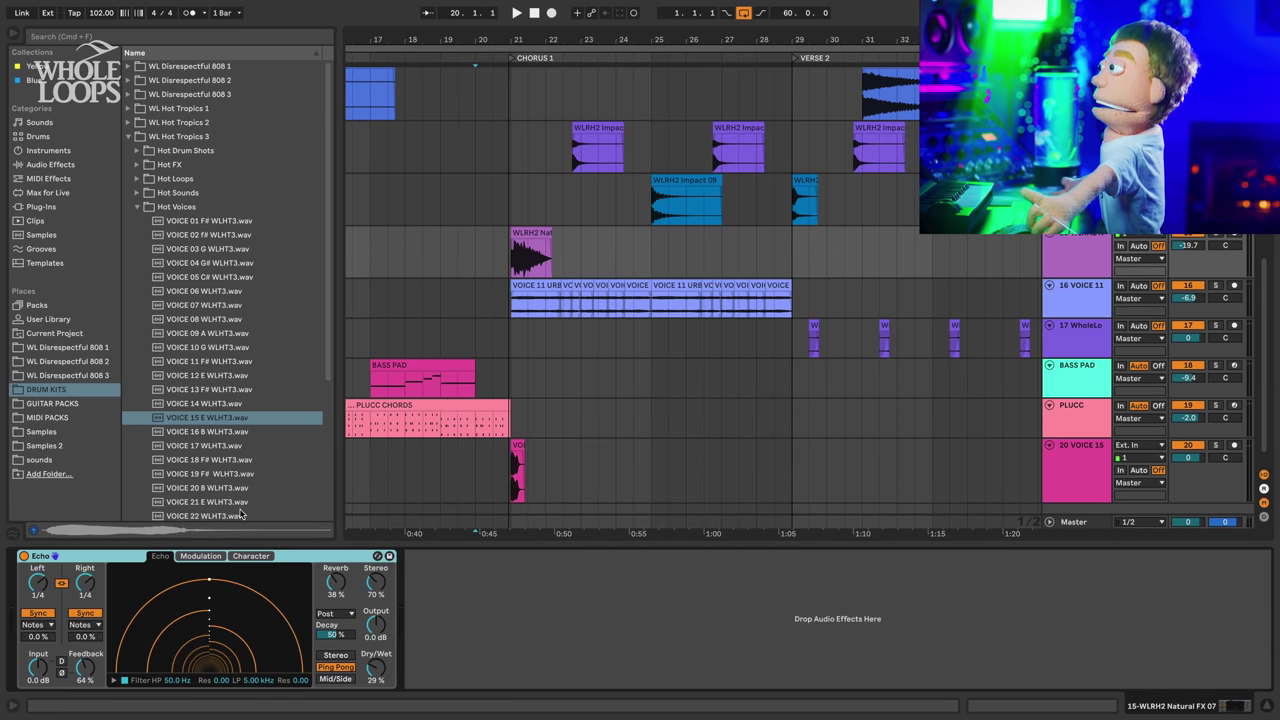
pyautogui.click(511, 471)
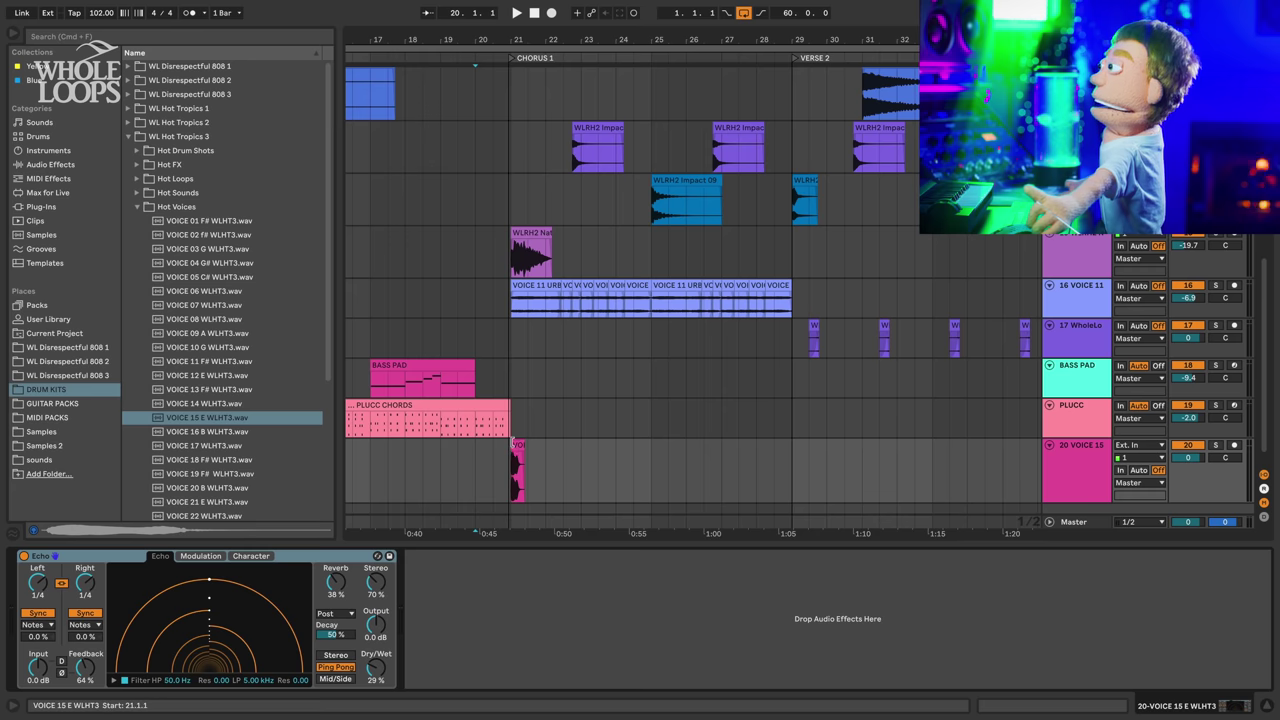
pyautogui.press('space')
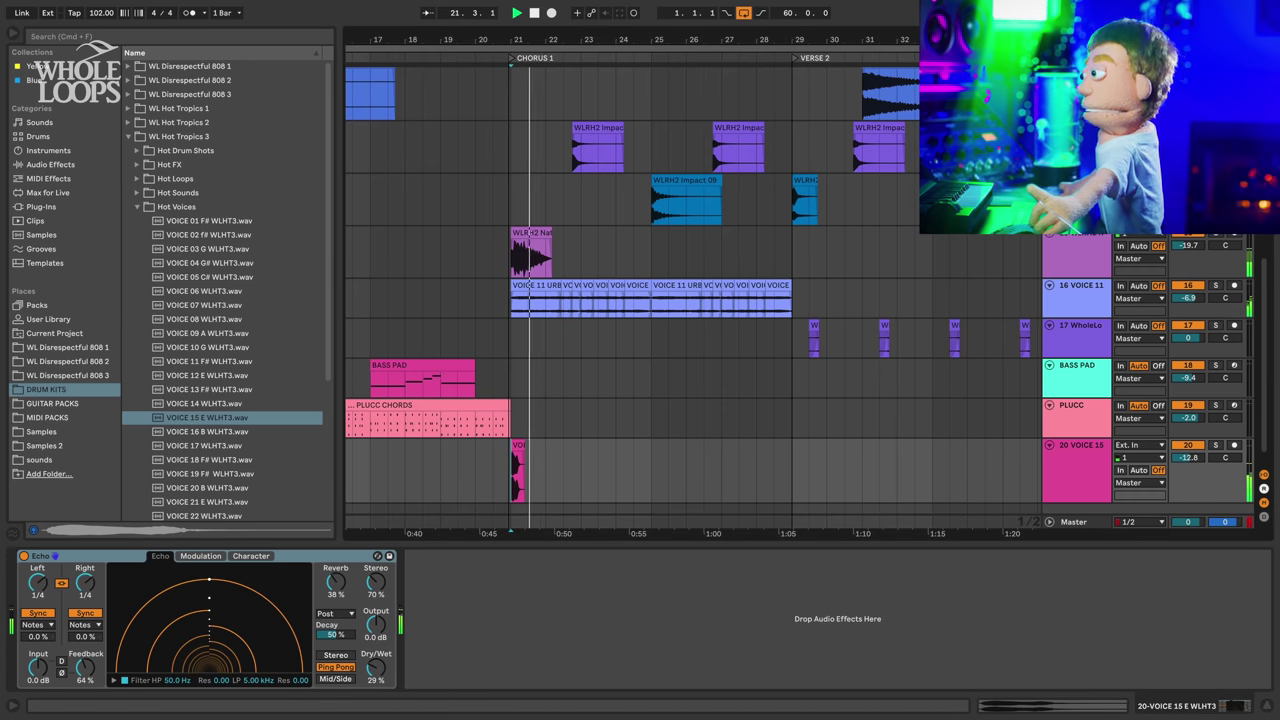
# - Shorten the LOOP 05 128 URBAN BEETS 4 clip so that it ends at bar 60
pyautogui.moveTo(650, 40); pyautogui.dragTo(650, 4)
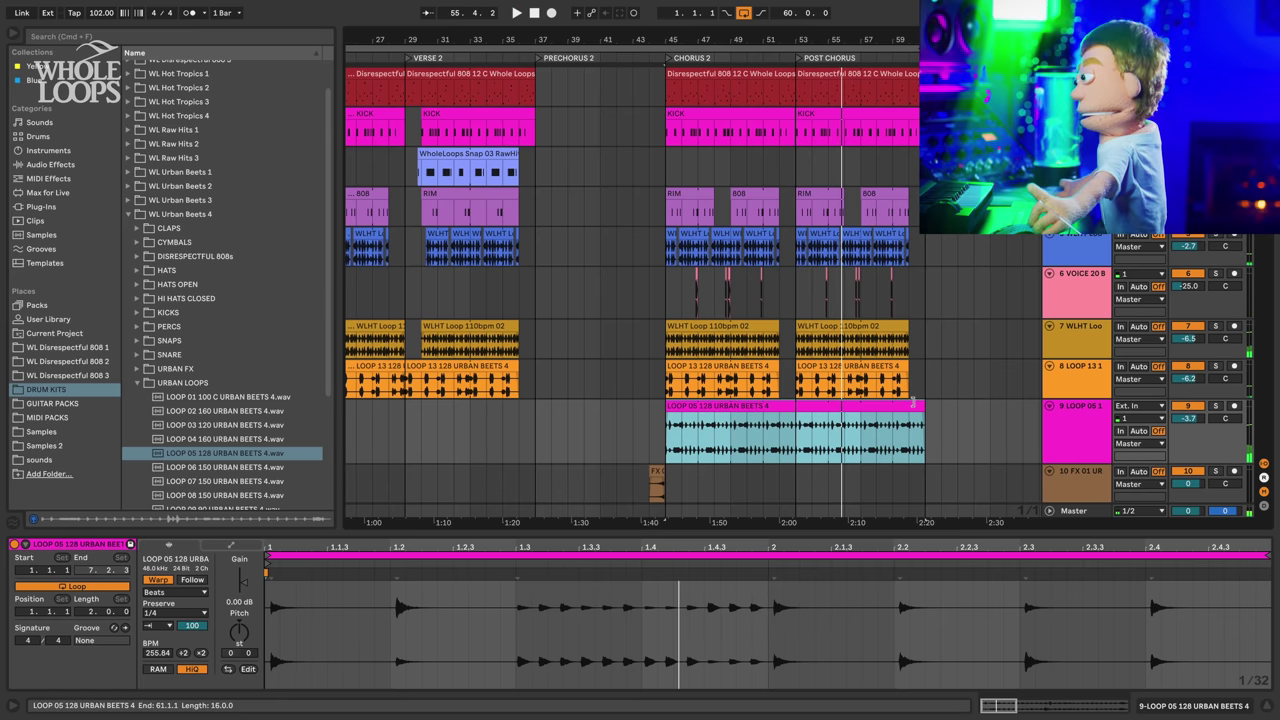
pyautogui.moveTo(912, 402); pyautogui.dragTo(911, 404)
# - Set the audio buffer size to 256 samples in the preferences and resume playback
pyautogui.press('super+comma')
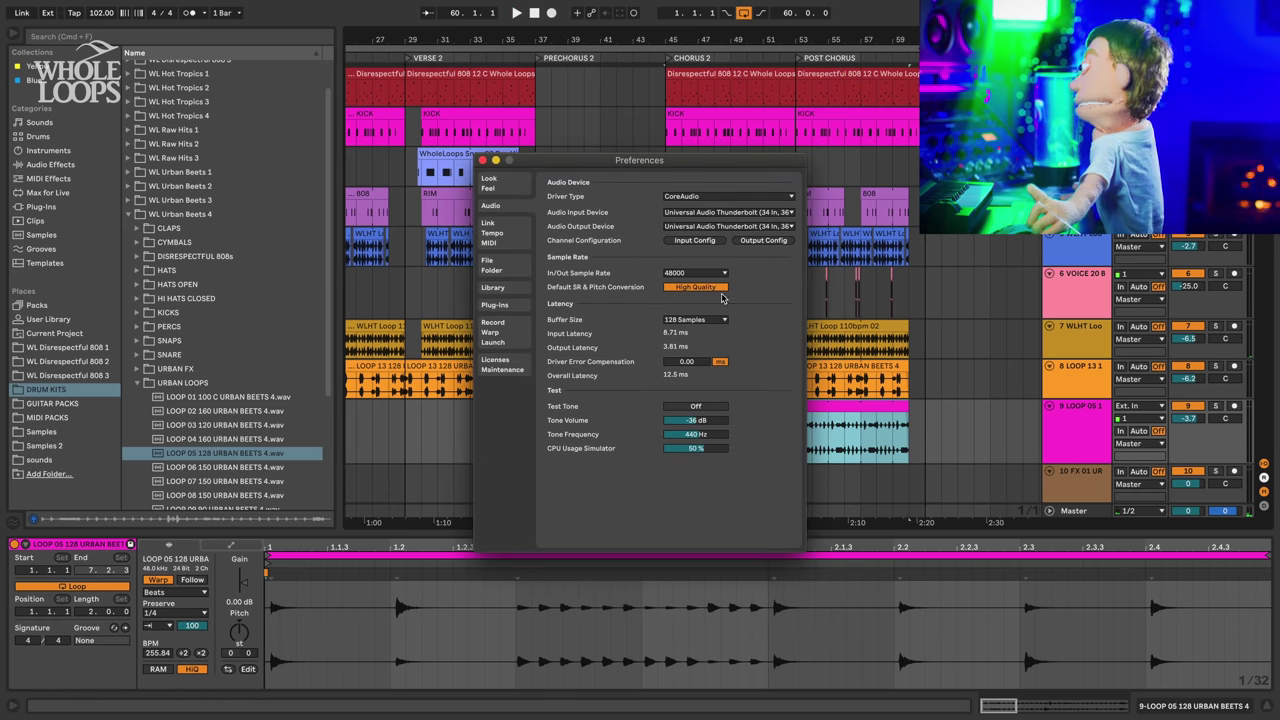
pyautogui.click(666, 319)
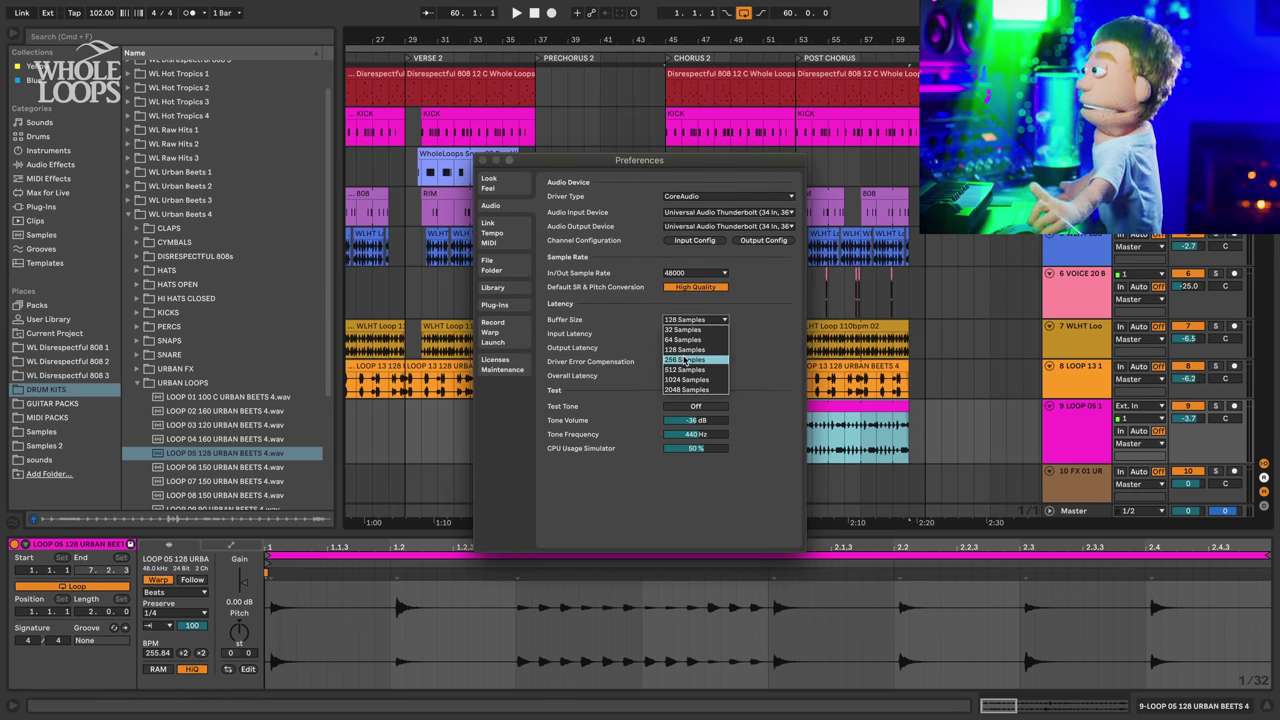
pyautogui.press('Return')
pyautogui.click(482, 161)
pyautogui.press('space')
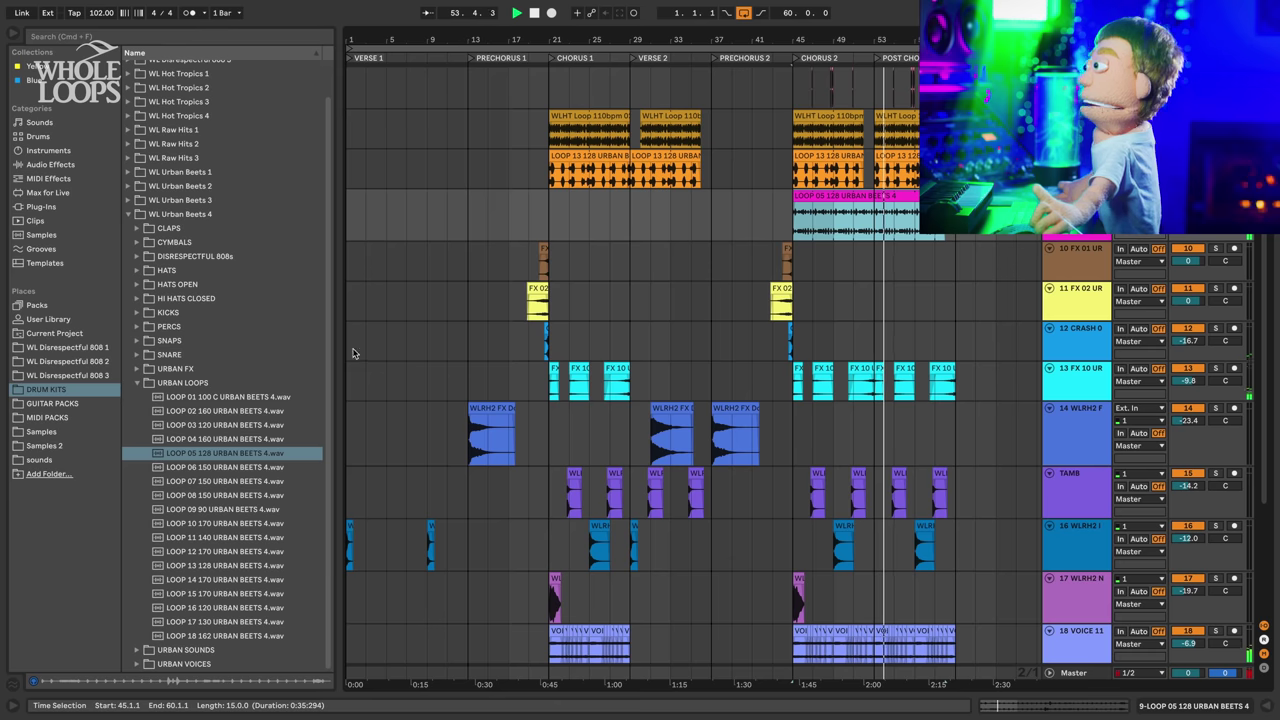
# - Audition the URBAN LOOPS samples from LOOP 06 150 to LOOP 08 150 and add LOOP 08 150 URBAN BEETS 4 on a new track
pyautogui.press('space')
pyautogui.click(215, 468)
pyautogui.press('Down')
pyautogui.press('Down')
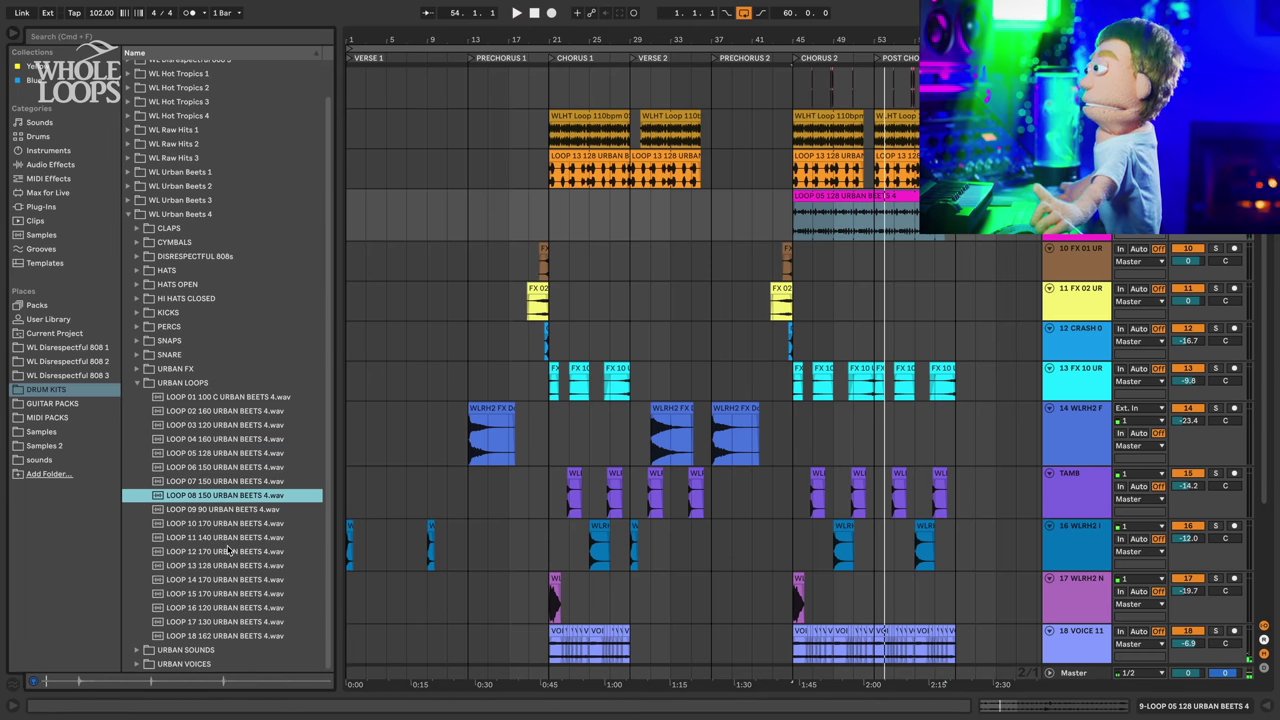
pyautogui.press('Return')
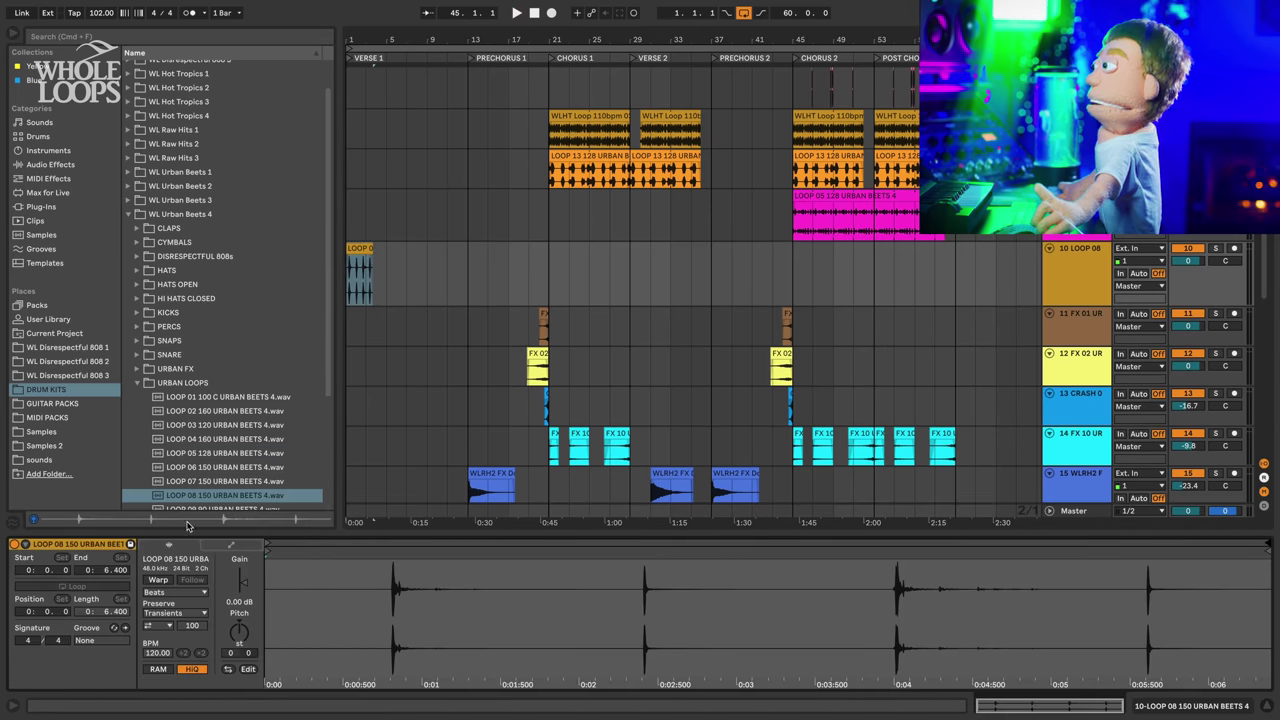
# - Enable Warp and Loop for the LOOP 08 150 URBAN BEETS 4 clip and set its loop length to 4 bars
pyautogui.click(155, 579)
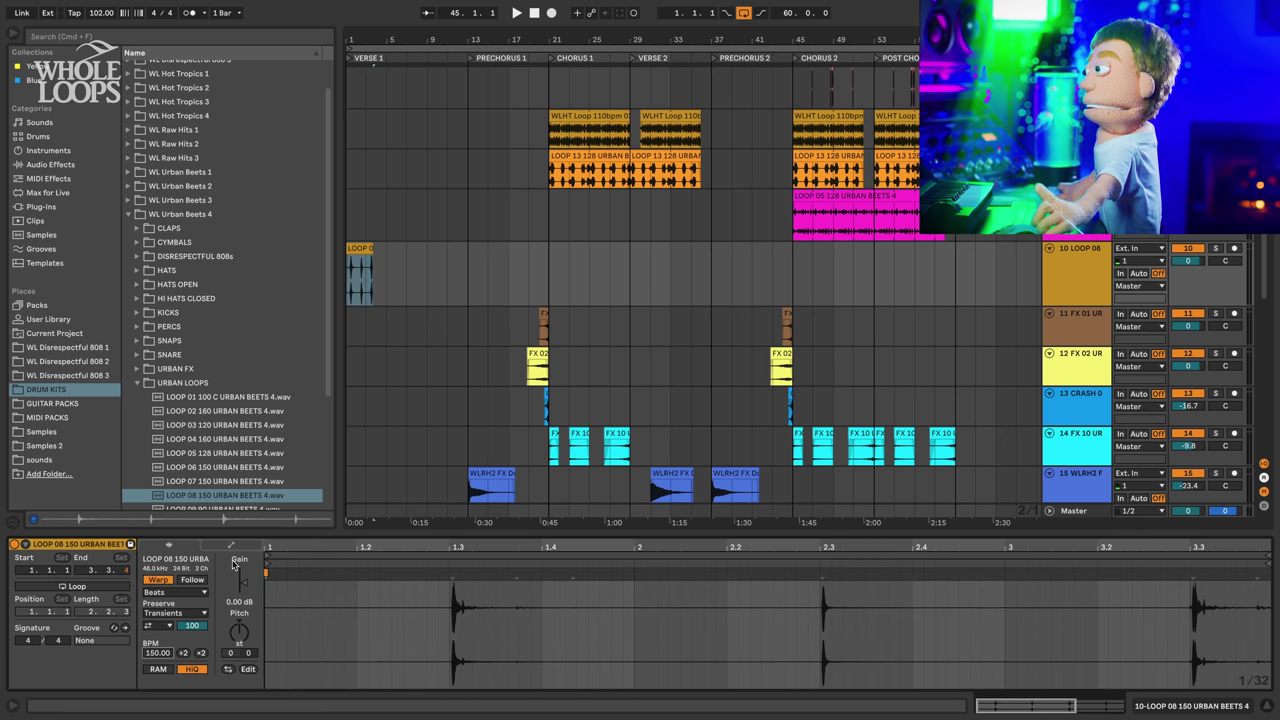
pyautogui.moveTo(290, 541); pyautogui.dragTo(337, 525)
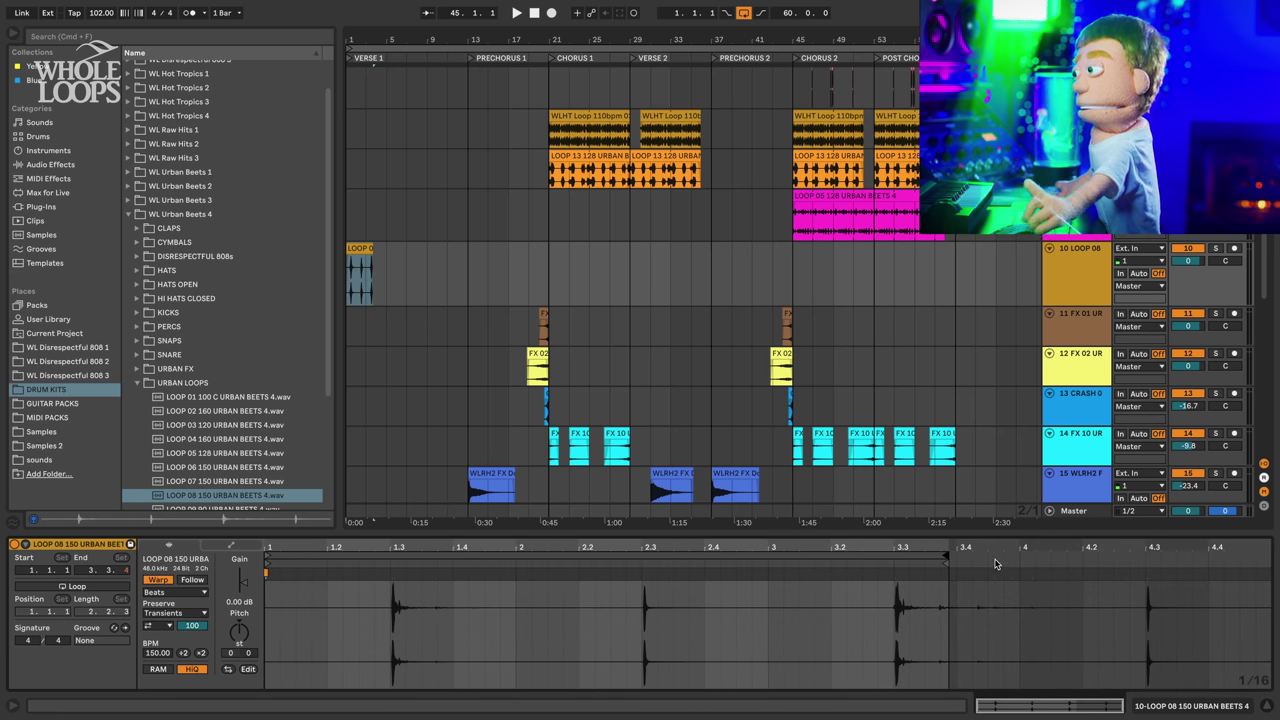
pyautogui.moveTo(941, 552); pyautogui.dragTo(954, 558)
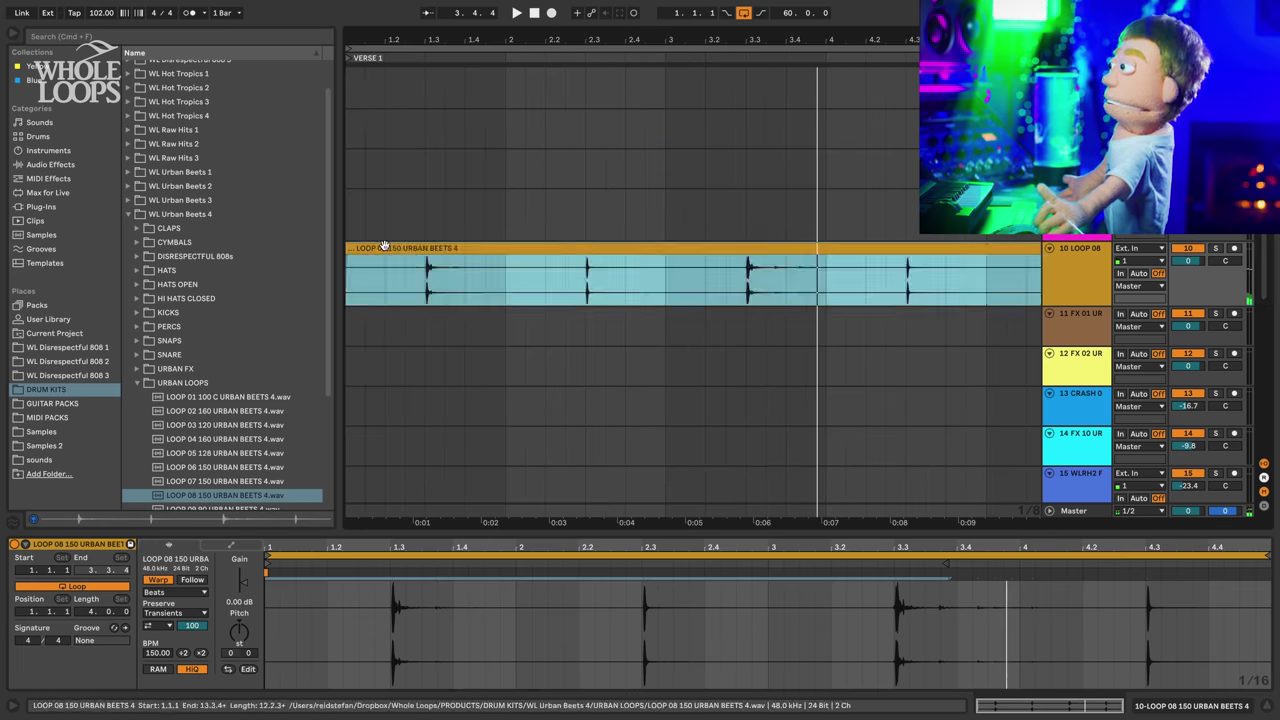
# - Shift the audio of the LOOP 08 150 URBAN BEETS 4 clip one beat later and play it back
pyautogui.moveTo(383, 248); pyautogui.dragTo(266, 220)
pyautogui.press('space')
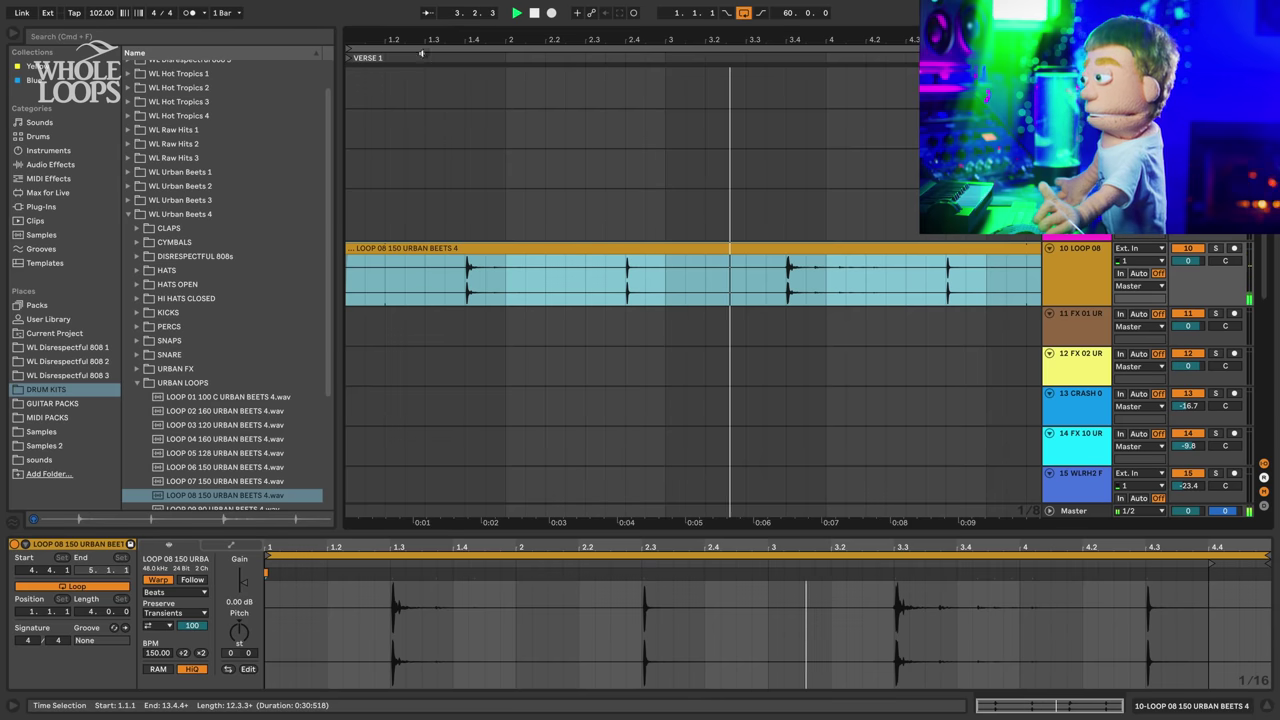
pyautogui.moveTo(421, 47); pyautogui.dragTo(421, 200)
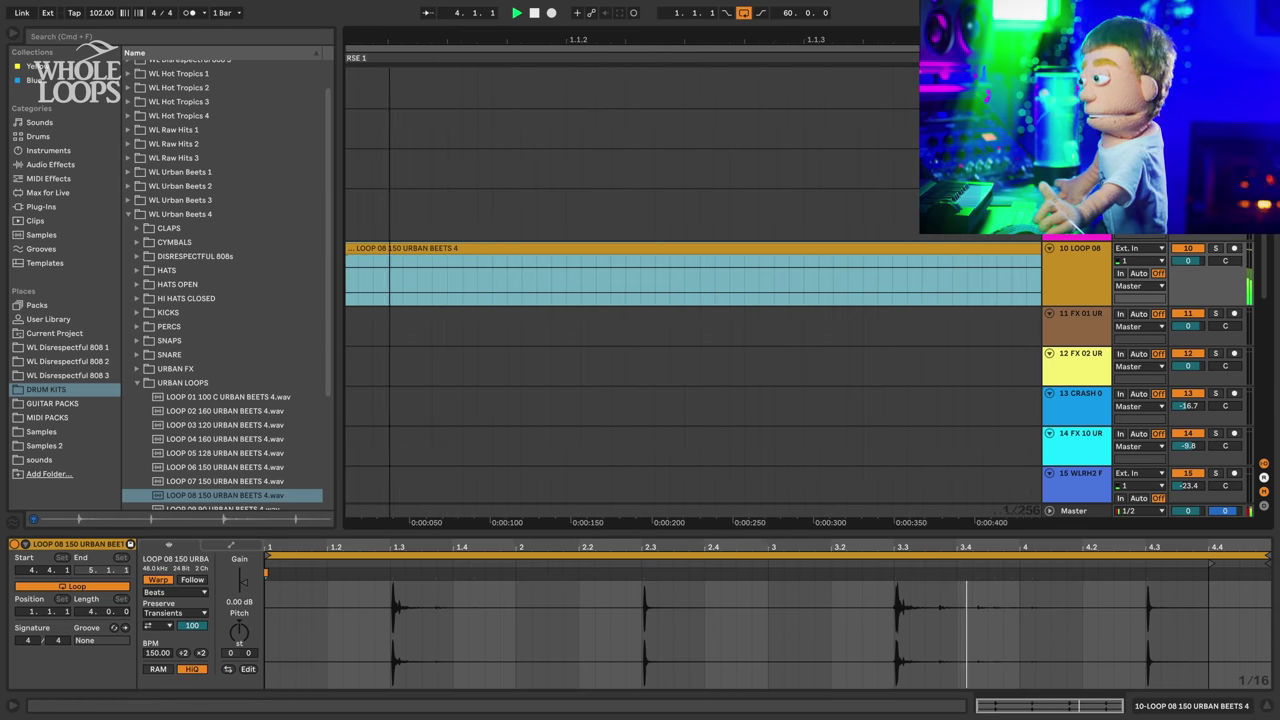
pyautogui.moveTo(398, 40); pyautogui.dragTo(350, 10)
# - Try splitting the LOOP 08 150 URBAN BEETS 4 clip at 1.3.1 and nudging its second part slightly earlier
pyautogui.click(377, 269)
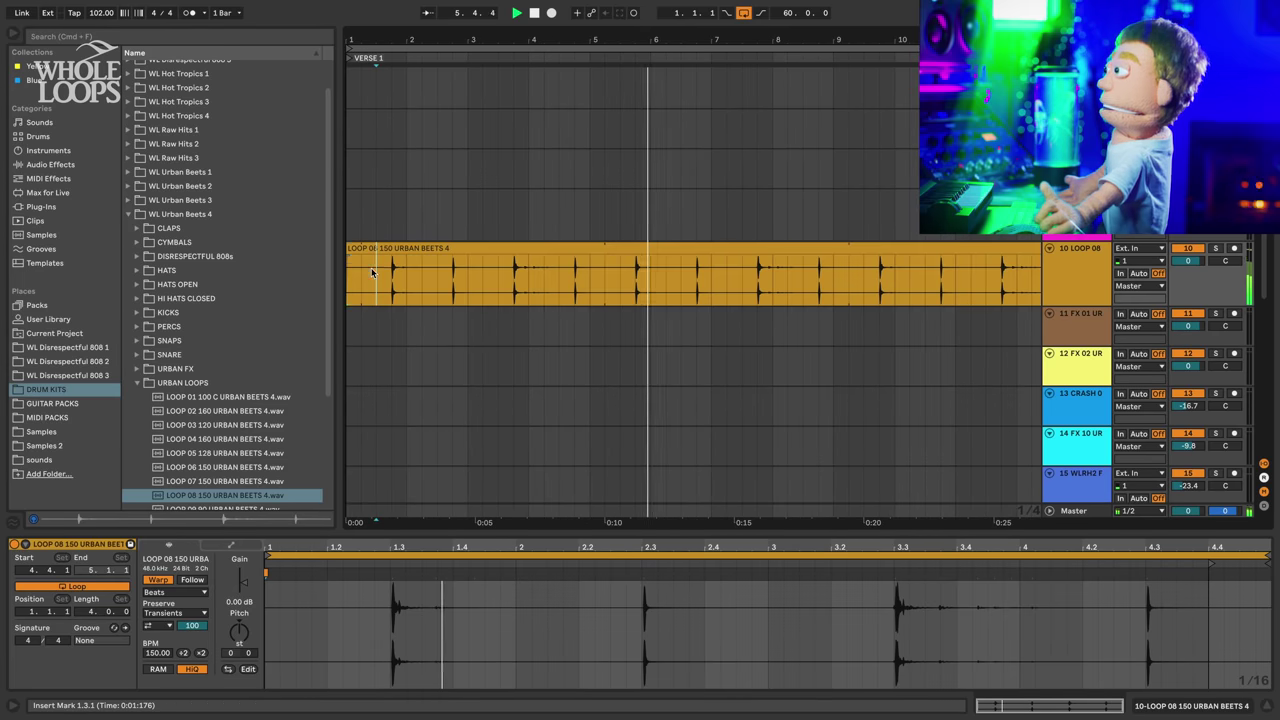
pyautogui.press('super+e')
pyautogui.click(397, 247)
pyautogui.press('space')
pyautogui.press('+')
pyautogui.press('+')
pyautogui.press('+')
pyautogui.press('+')
pyautogui.press('+')
pyautogui.press('+')
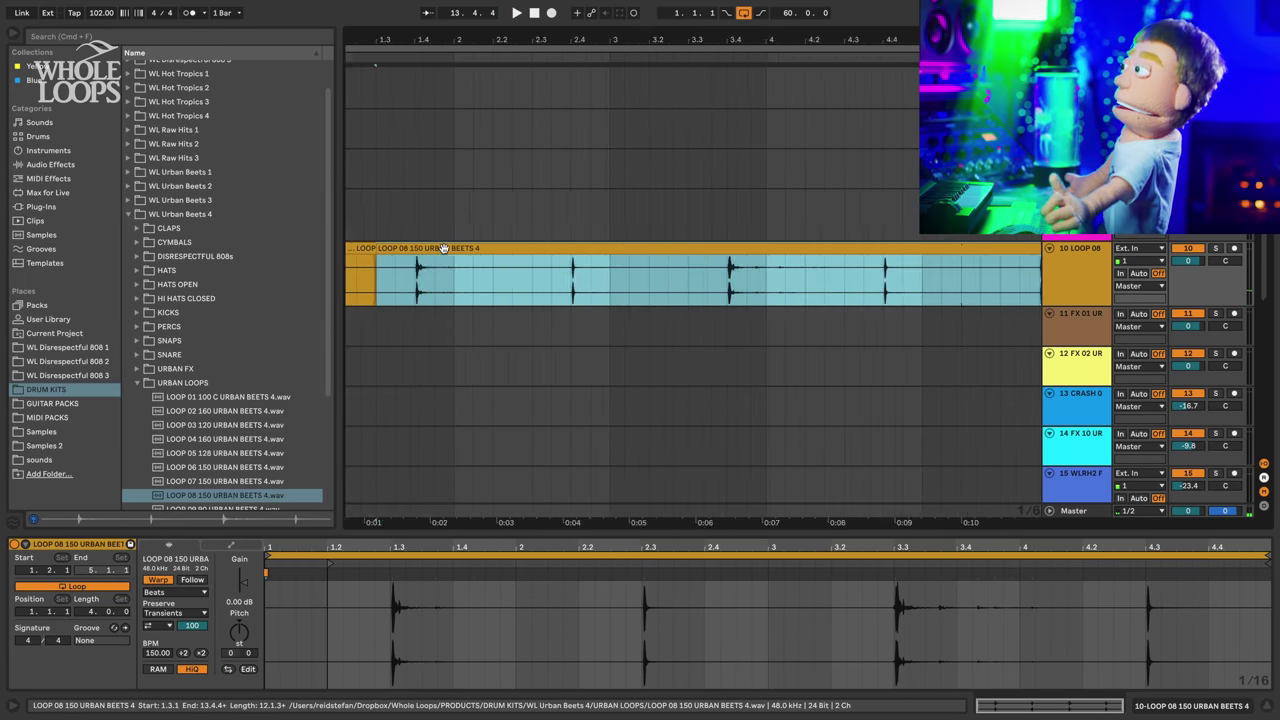
pyautogui.press('Left')
pyautogui.press('Left')
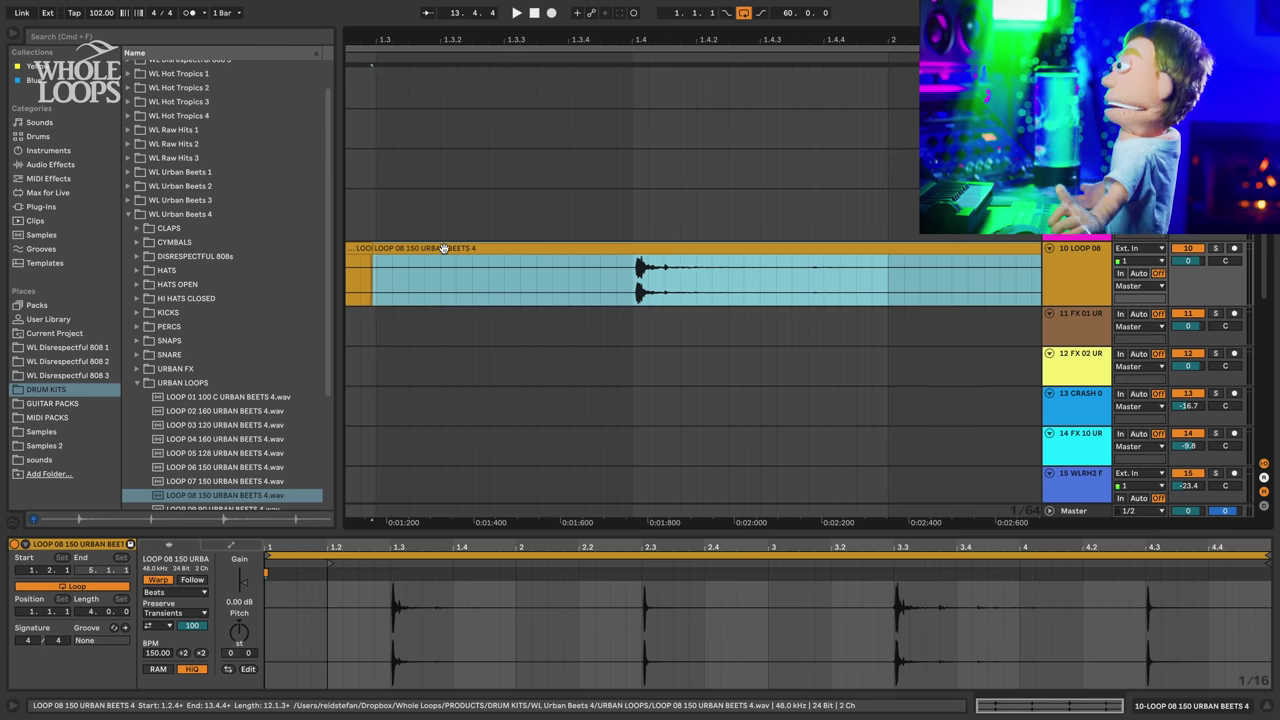
pyautogui.press('-')
pyautogui.press('-')
pyautogui.press('-')
pyautogui.press('-')
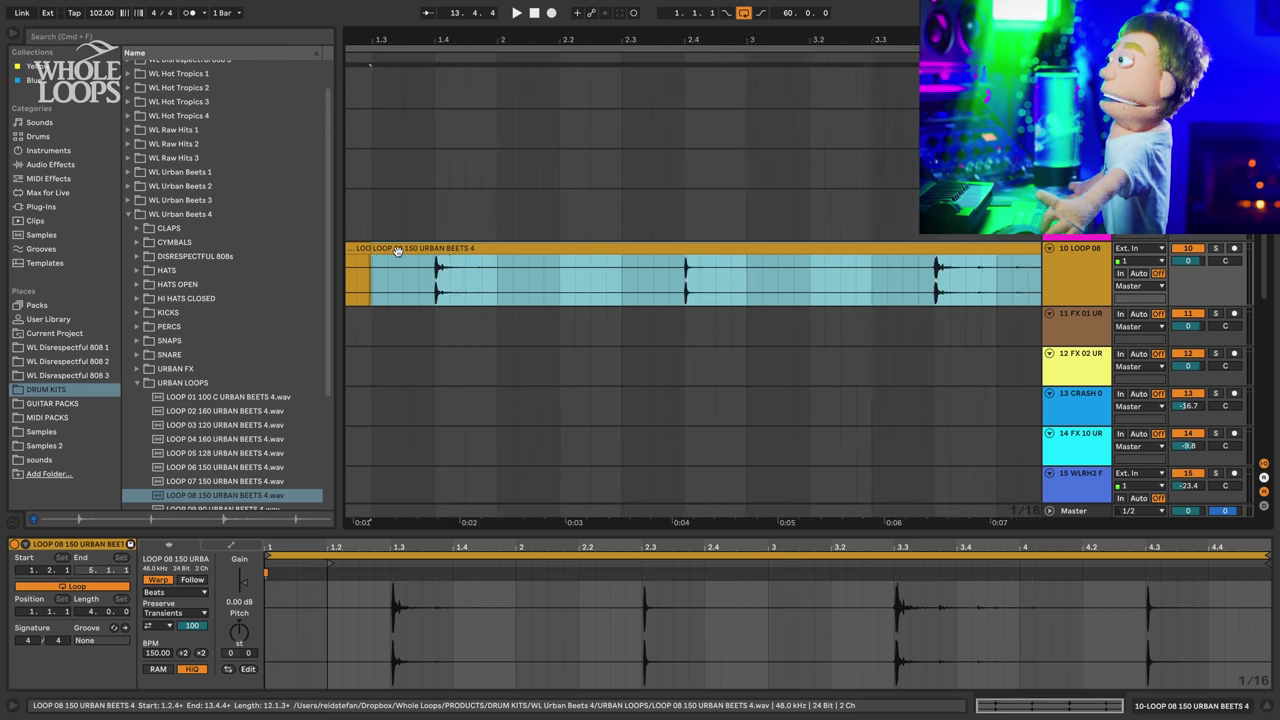
pyautogui.press('-')
pyautogui.press('-')
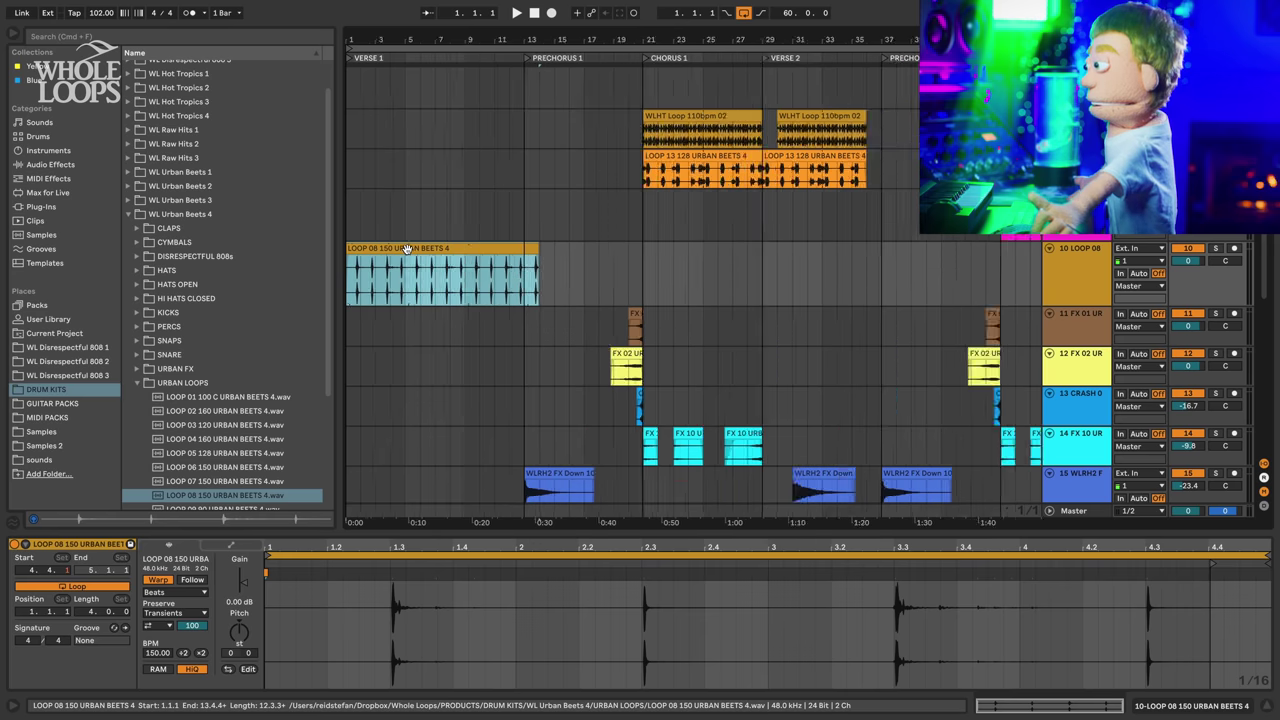
# - Cut the LOOP 08 150 URBAN BEETS 4 clip into separate sections with gaps across Verse 1
pyautogui.press('space')
pyautogui.moveTo(476, 250); pyautogui.dragTo(507, 251)
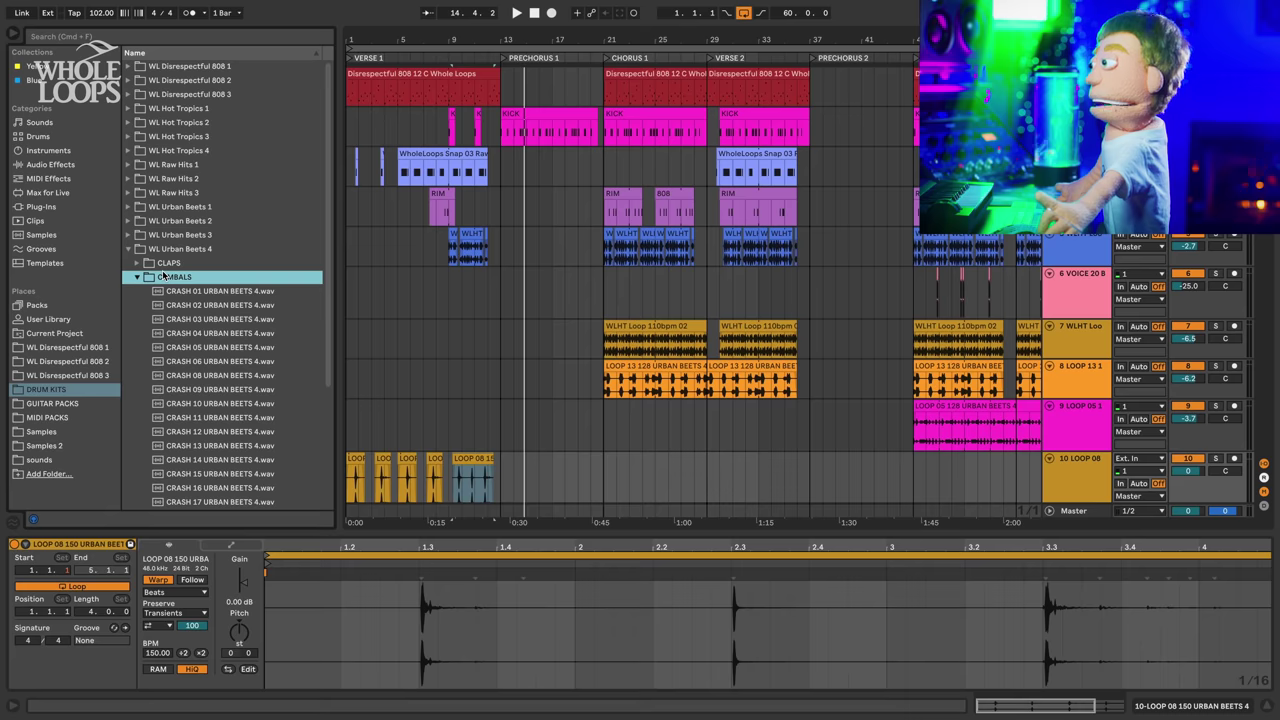
# - Audition the WL Urban Beets 4 snare samples and load SNARE 11 URBAN BEETS 4 onto a new MIDI track
pyautogui.click(181, 377)
pyautogui.press('Down')
pyautogui.press('Right')
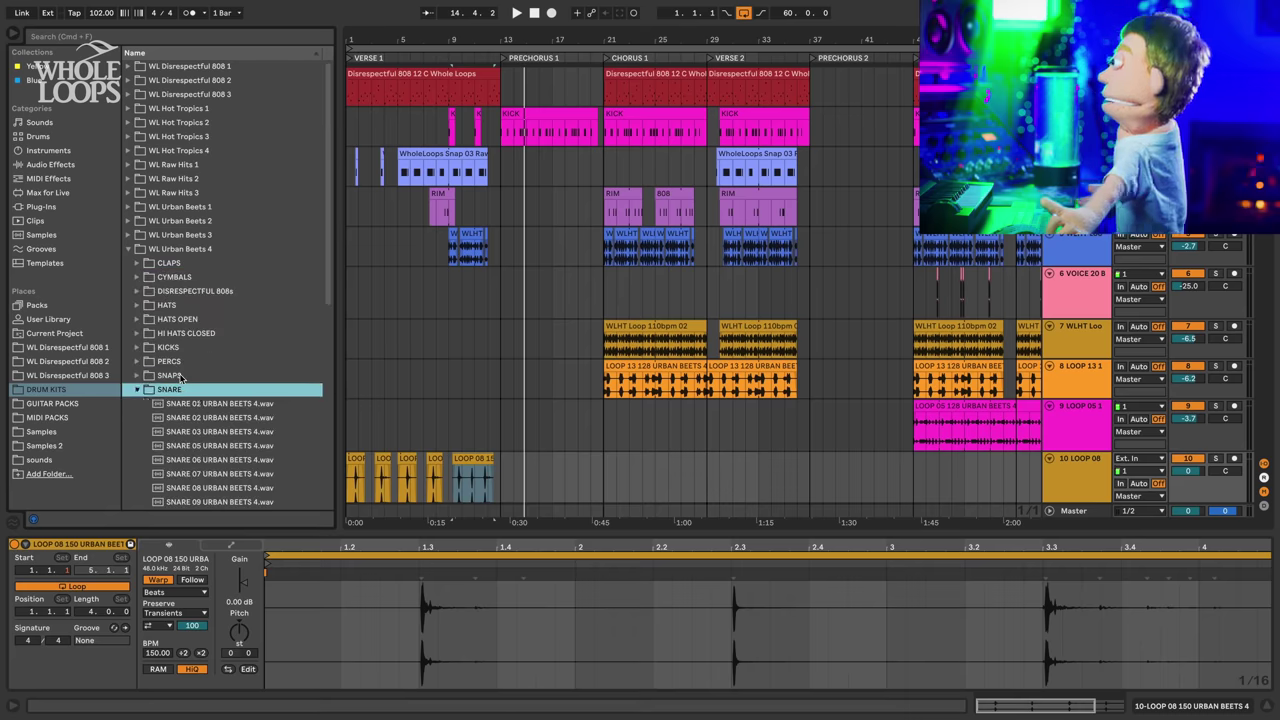
pyautogui.press('Down')
pyautogui.press('Down')
pyautogui.press('Down')
pyautogui.press('Down')
pyautogui.press('Down')
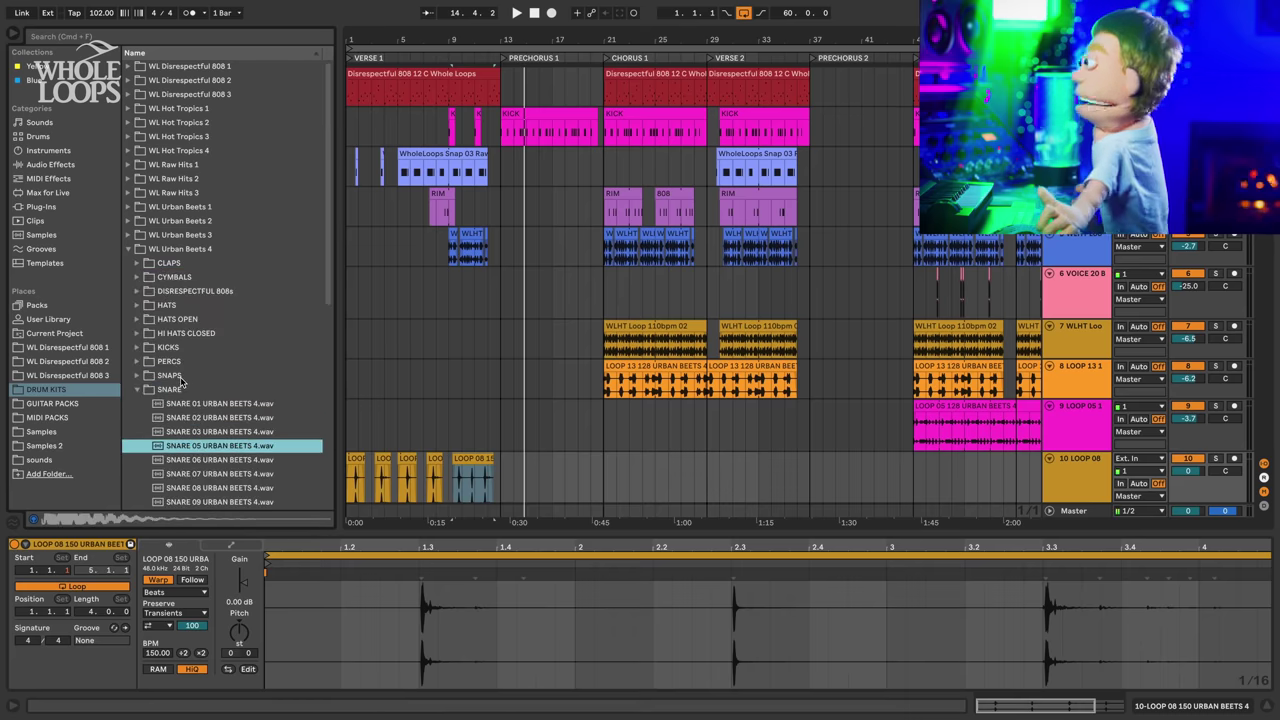
pyautogui.press('Down')
pyautogui.press('Down')
pyautogui.press('Down')
pyautogui.press('Down')
pyautogui.press('Down')
pyautogui.press('Down')
pyautogui.scroll(-3, 1072, 375)
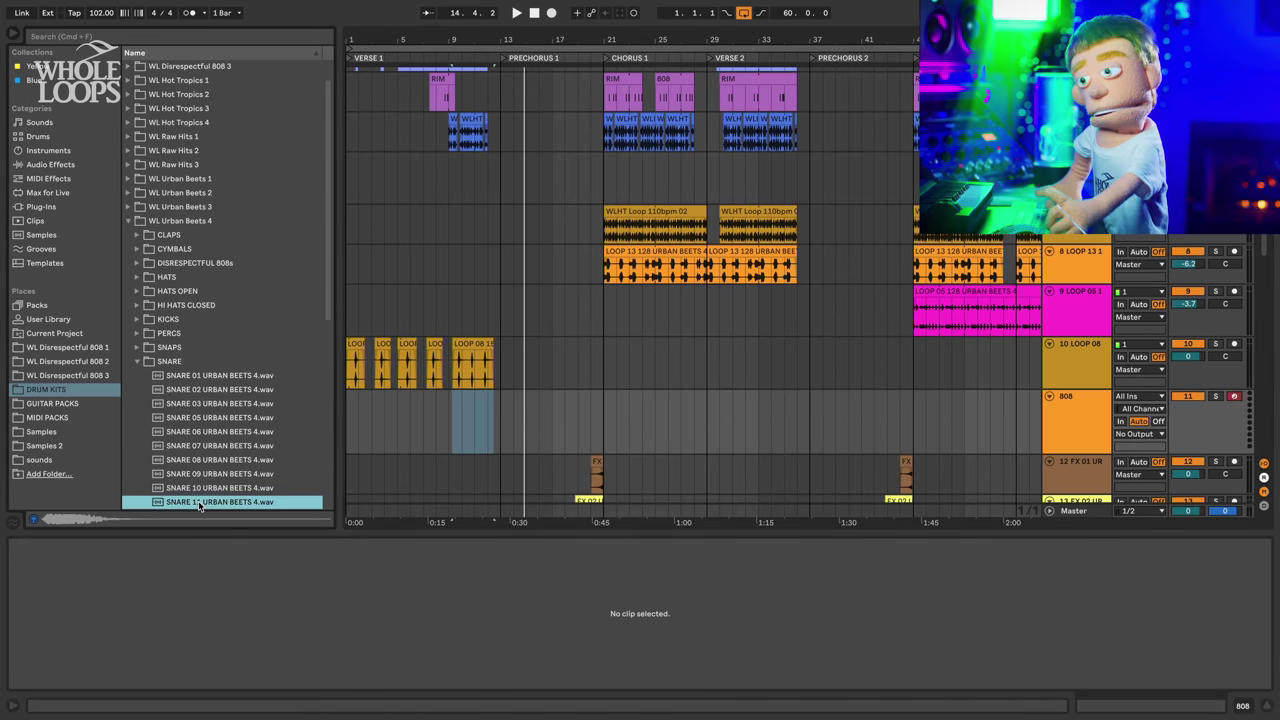
pyautogui.doubleClick(198, 501)
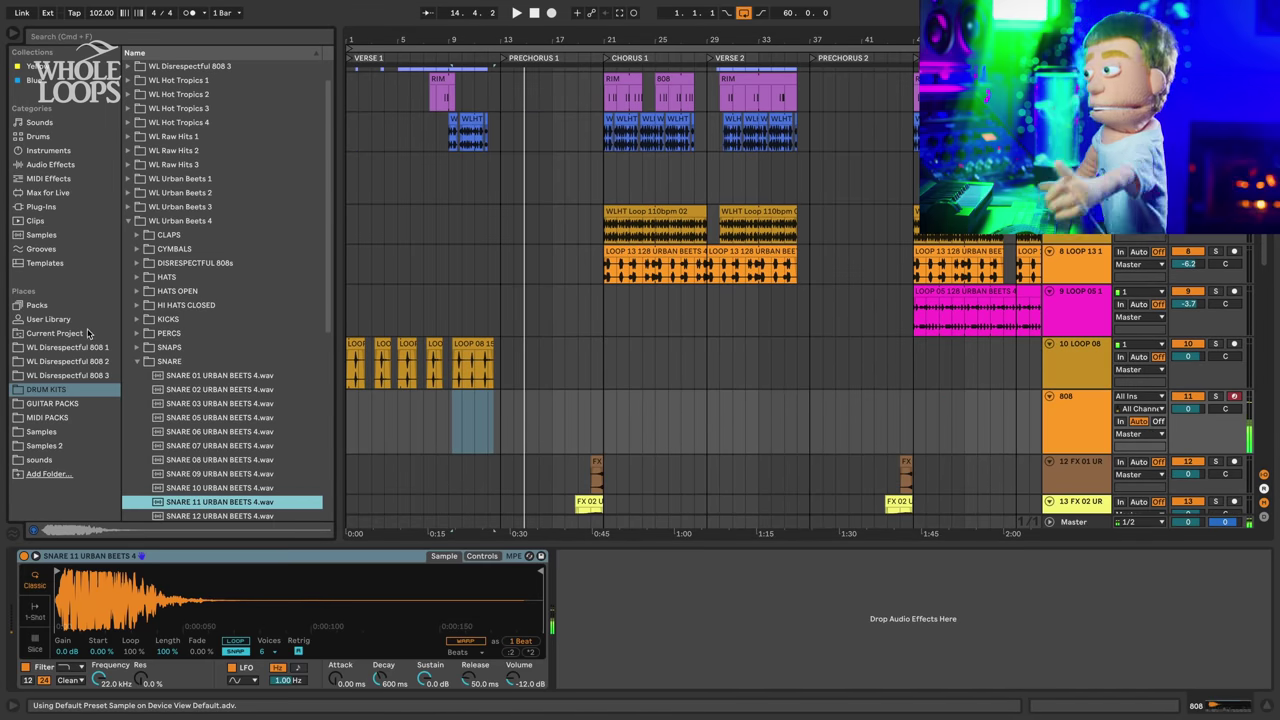
# - Add an Arpeggiator before the snare instrument and set its rate to 1/48
pyautogui.click(68, 179)
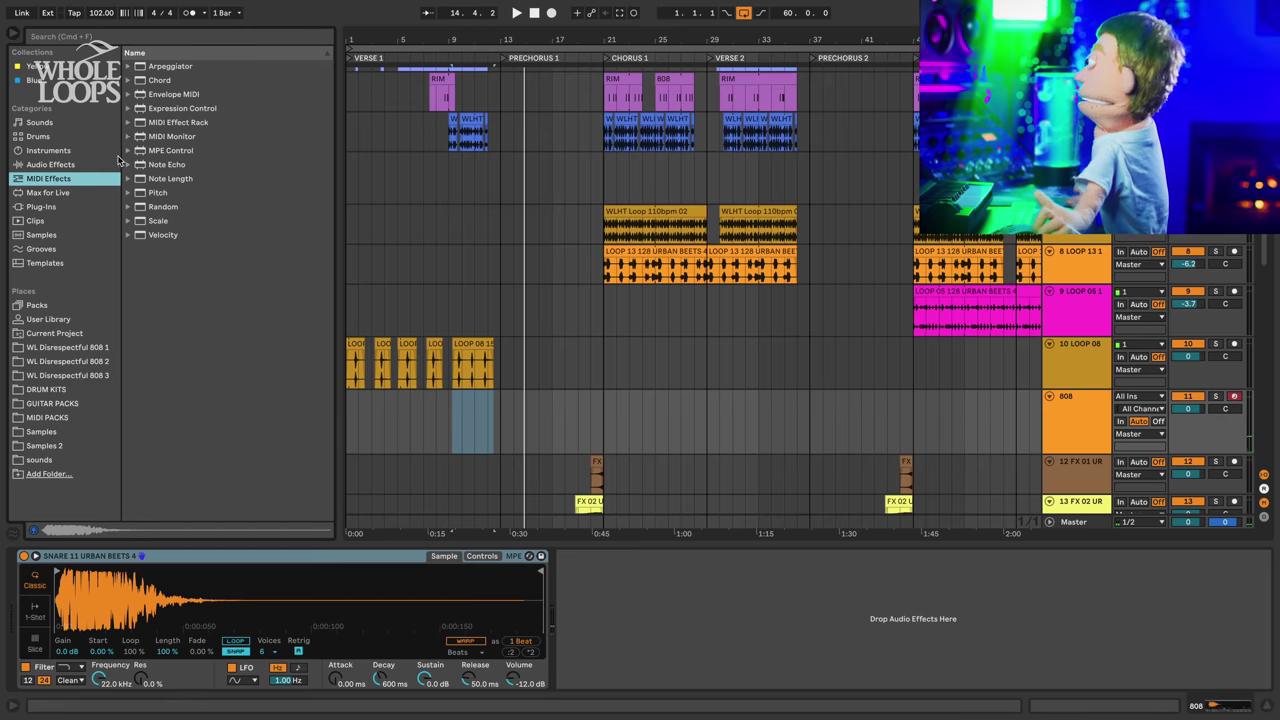
pyautogui.doubleClick(141, 68)
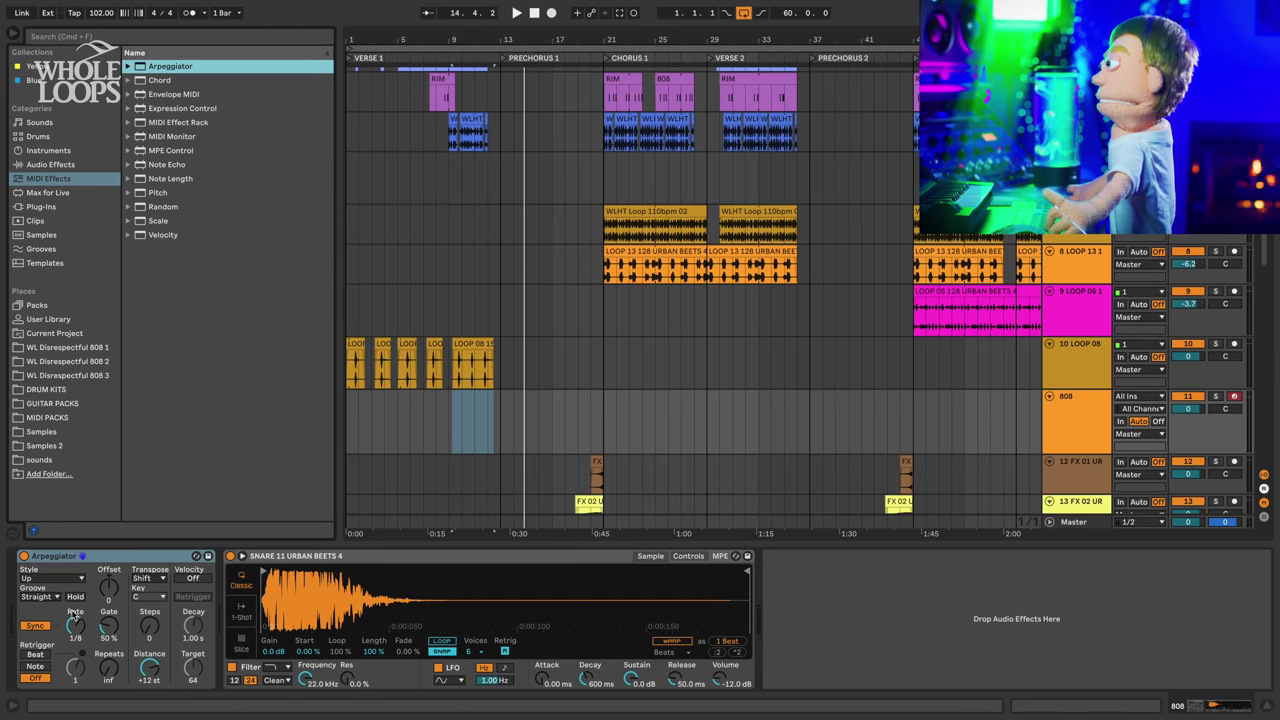
pyautogui.click(74, 620)
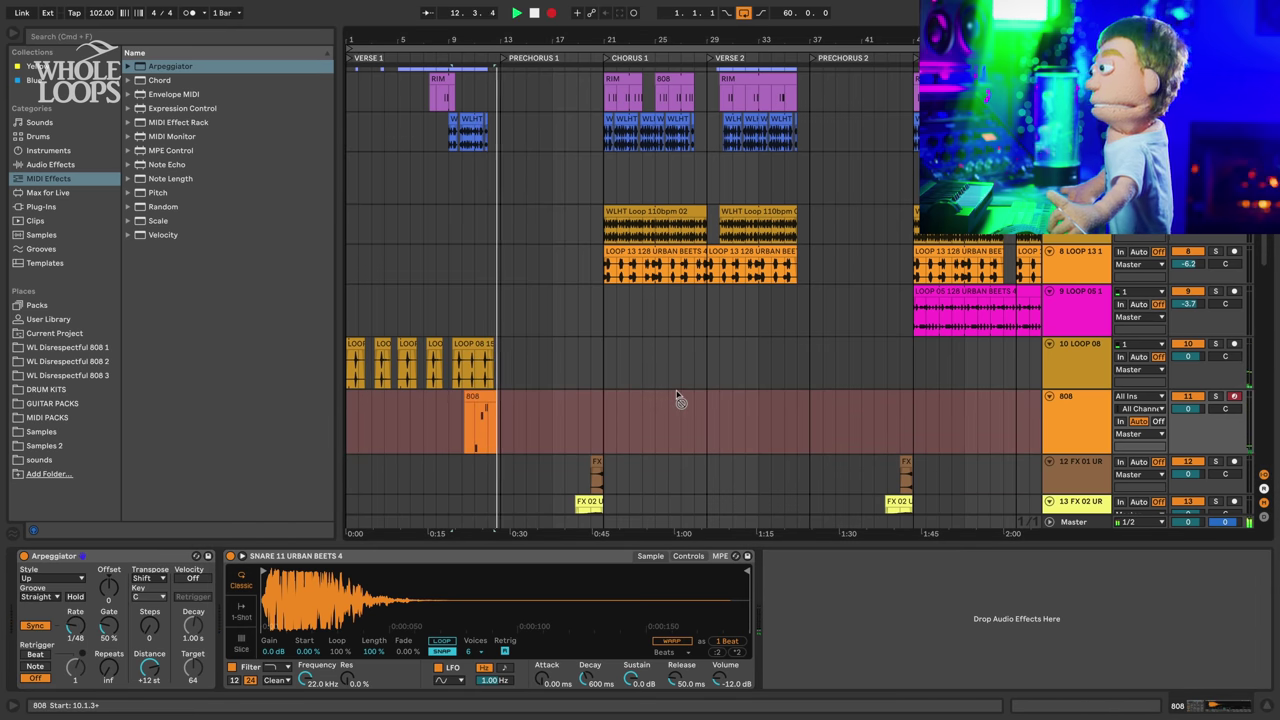
# - Record a snare fill leading into Prechorus 1 and trim the clip to the range from 12.3.1 to 13.1.1
pyautogui.press('space')
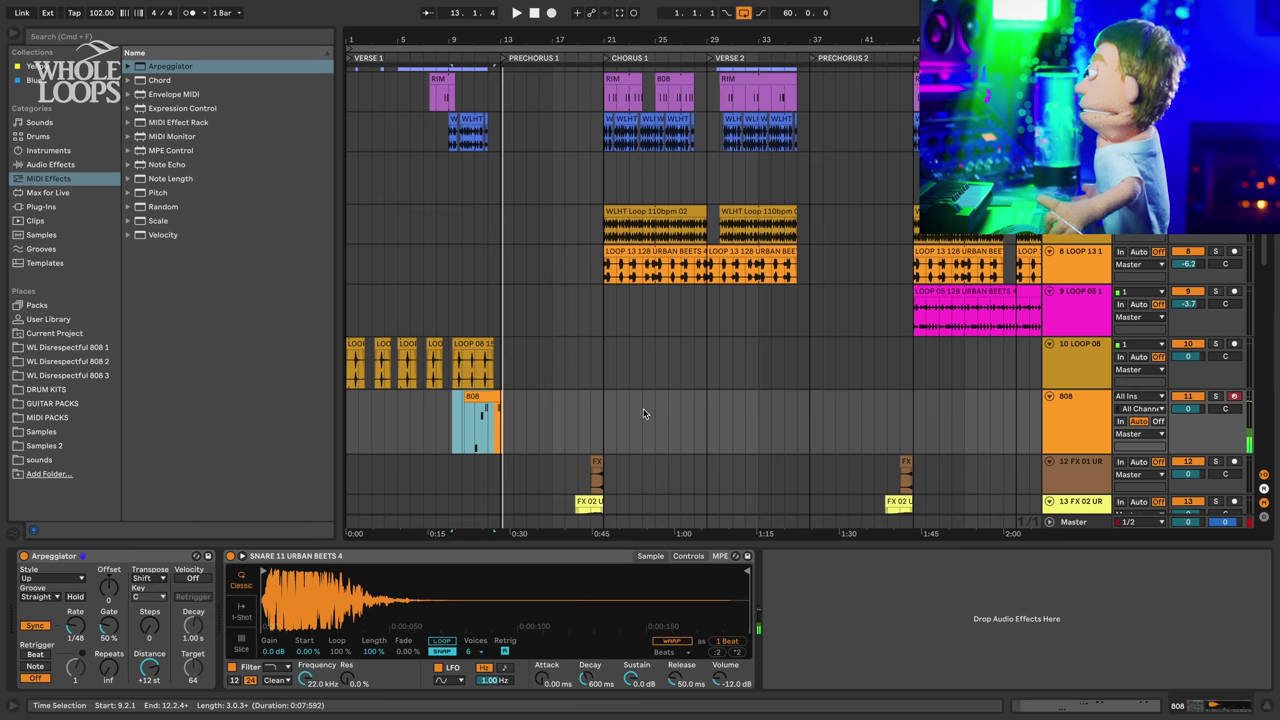
pyautogui.scroll(3, 514, 415)
pyautogui.click(537, 418)
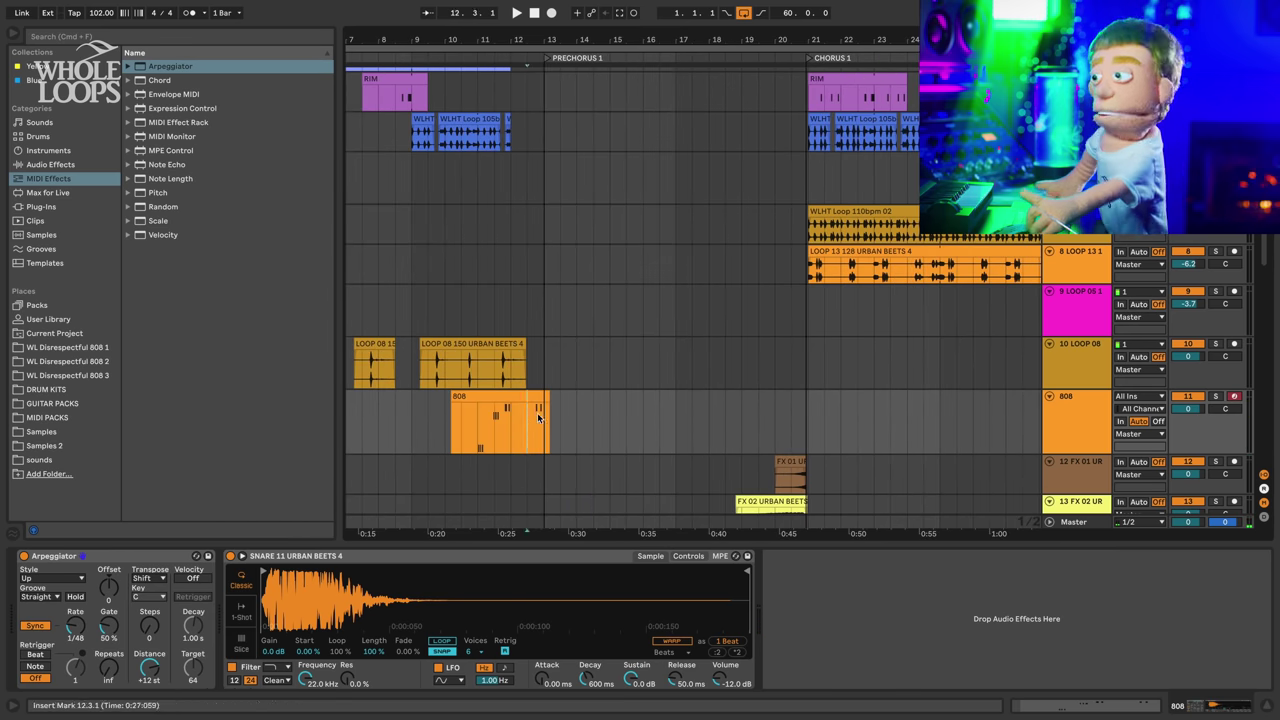
pyautogui.press('Delete')
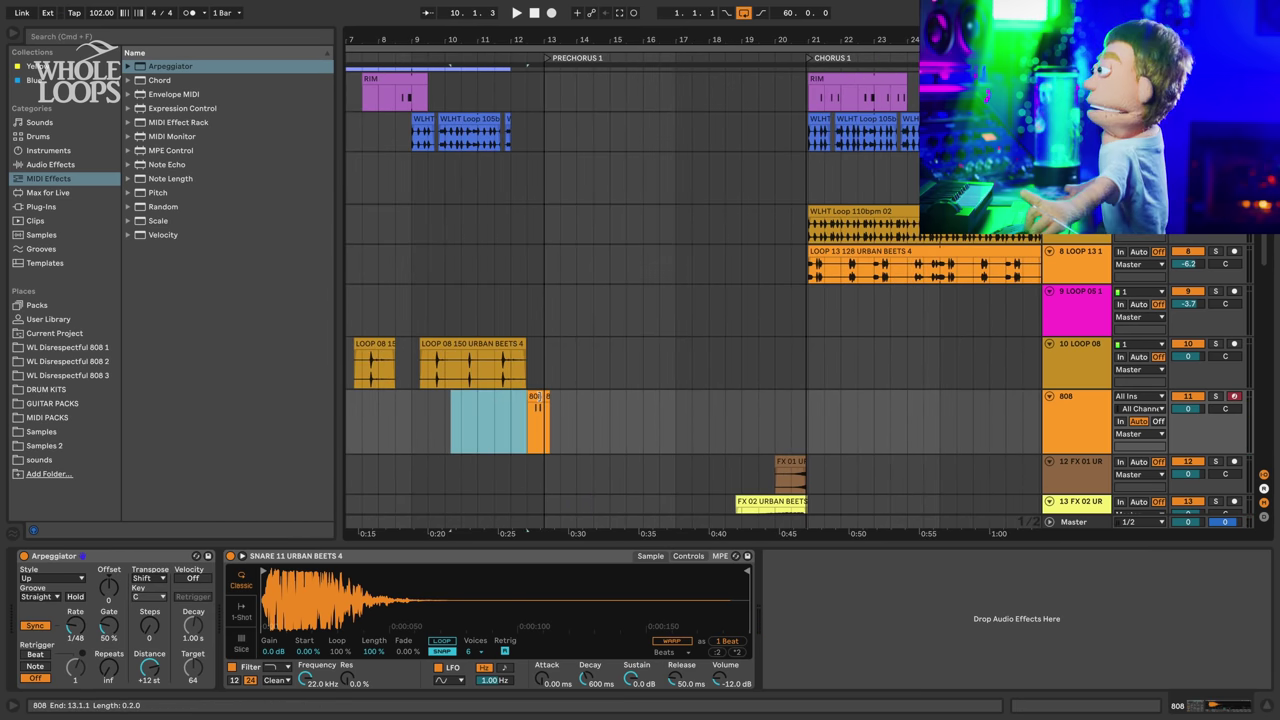
pyautogui.click(538, 396)
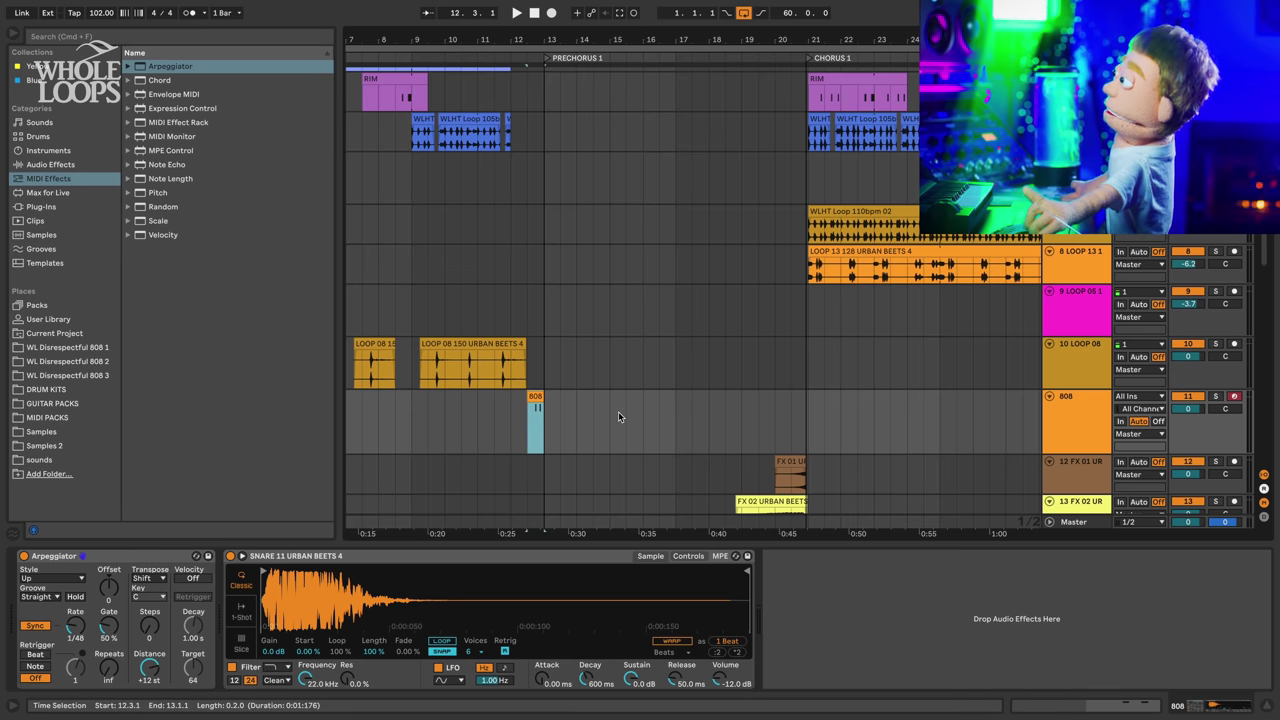
# - Quantize the two F3 notes of the snare fill clip to 1/8 with a reduced quantize amount
pyautogui.doubleClick(531, 396)
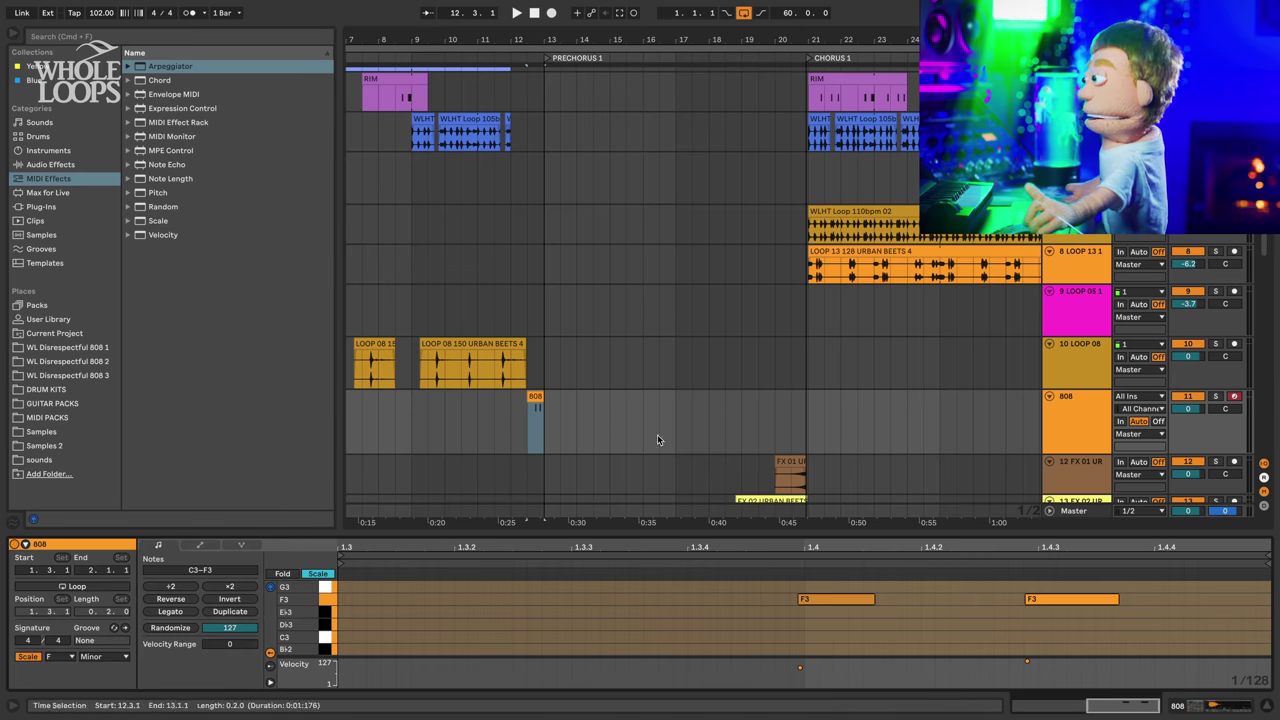
pyautogui.doubleClick(898, 623)
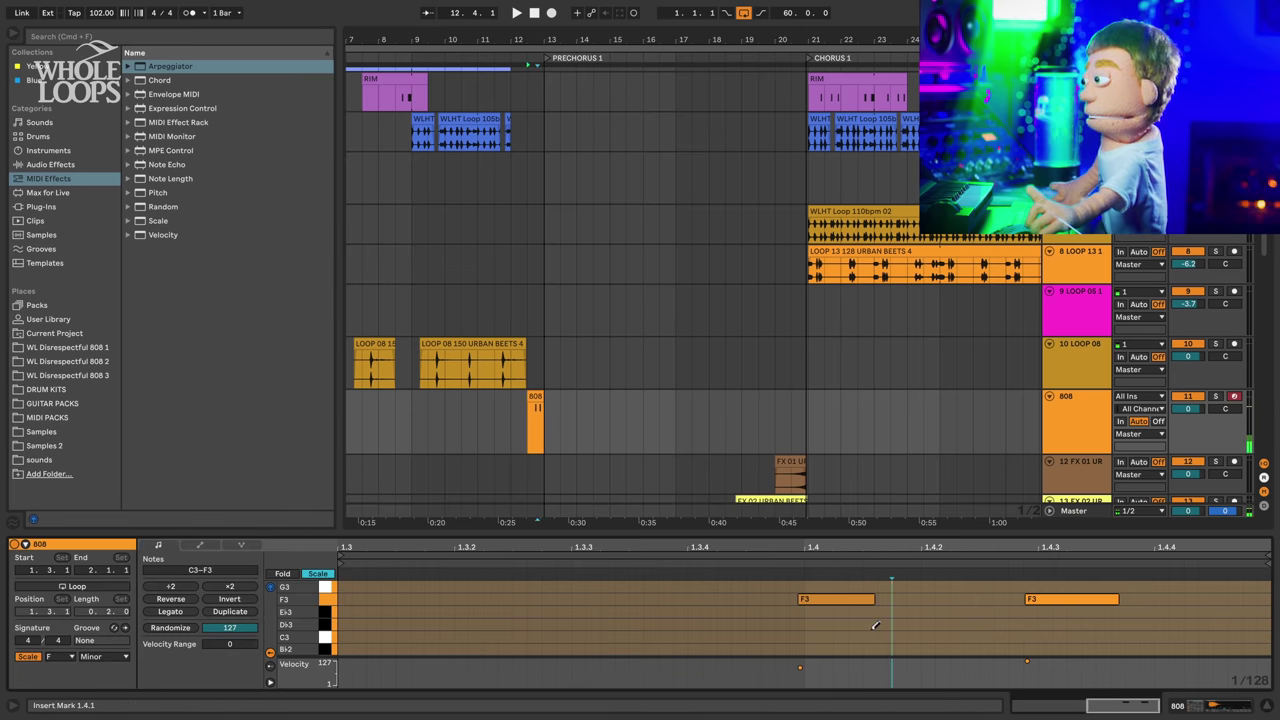
pyautogui.press('super+a')
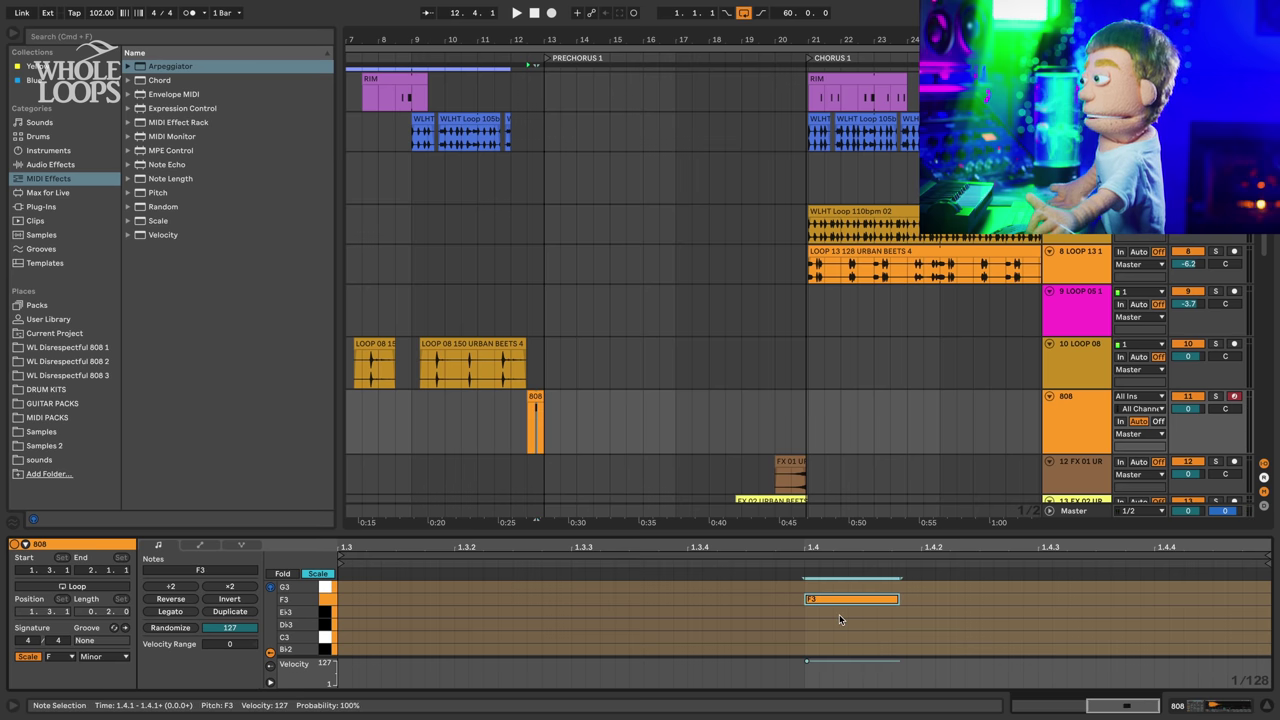
pyautogui.press('super+shift+u')
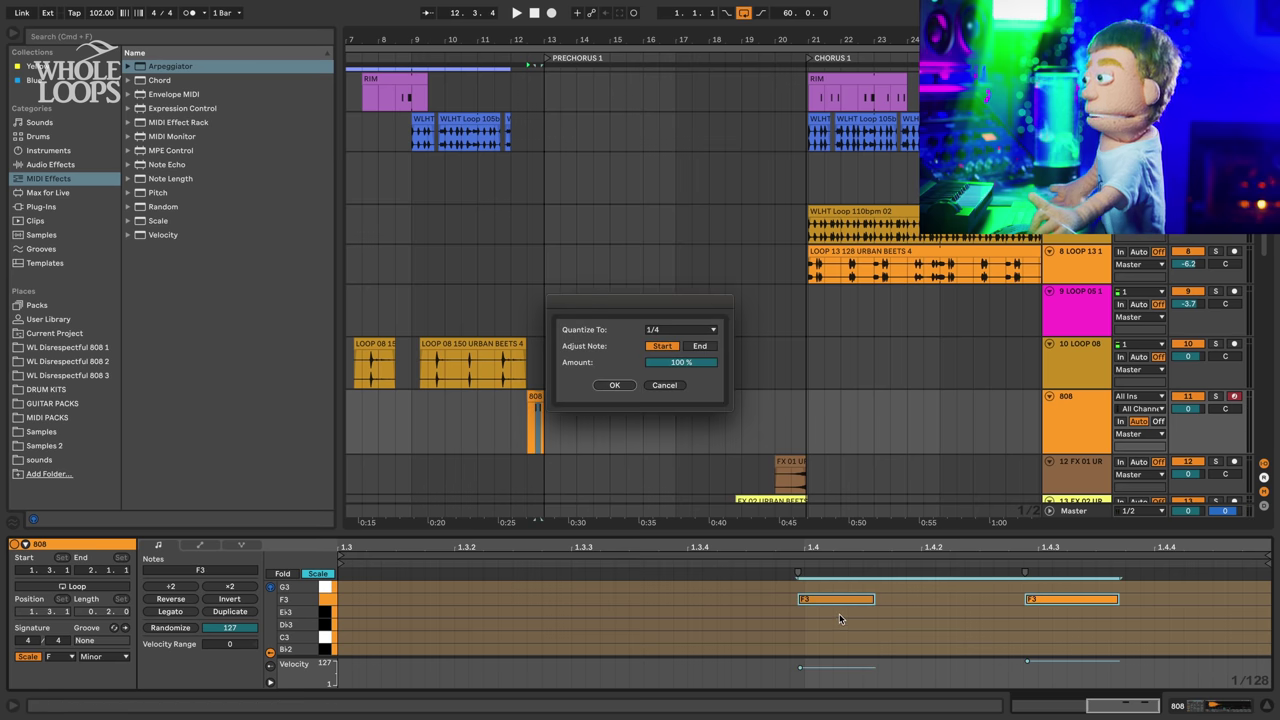
pyautogui.click(663, 330)
pyautogui.click(672, 363)
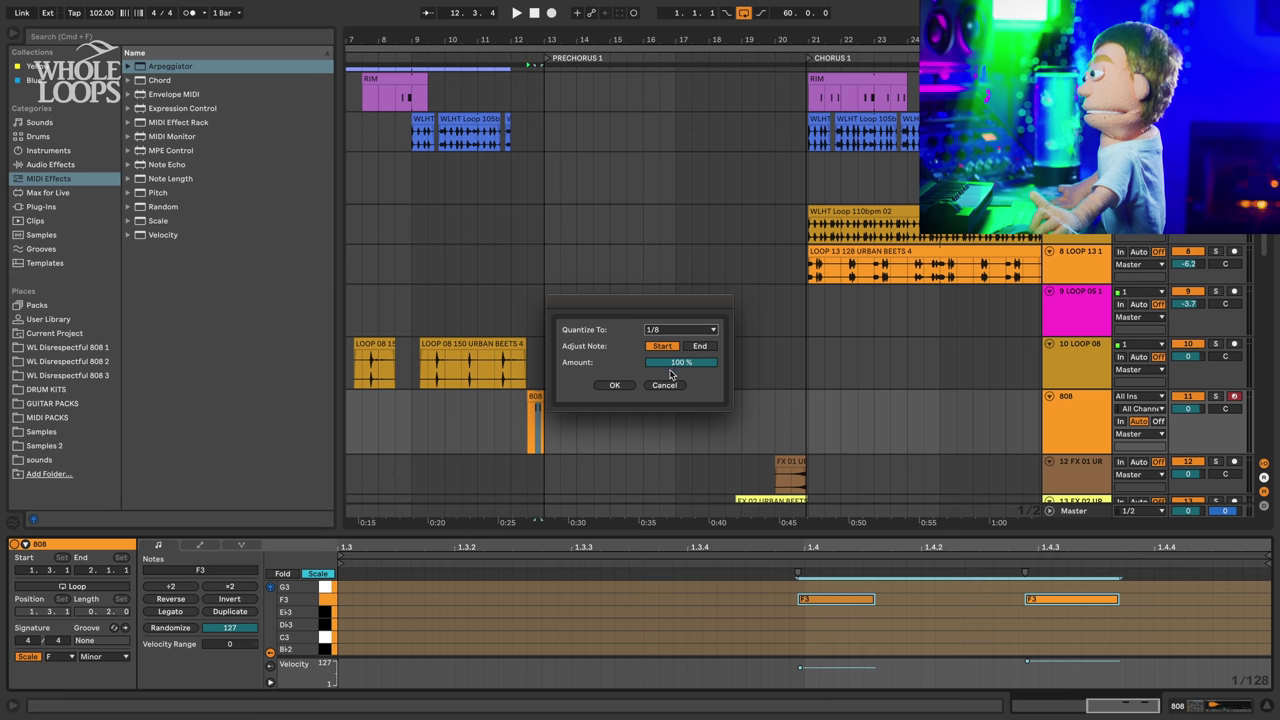
pyautogui.click(613, 386)
# - Play back the snare fill and rename its track to SNARE FILL
pyautogui.click(536, 420)
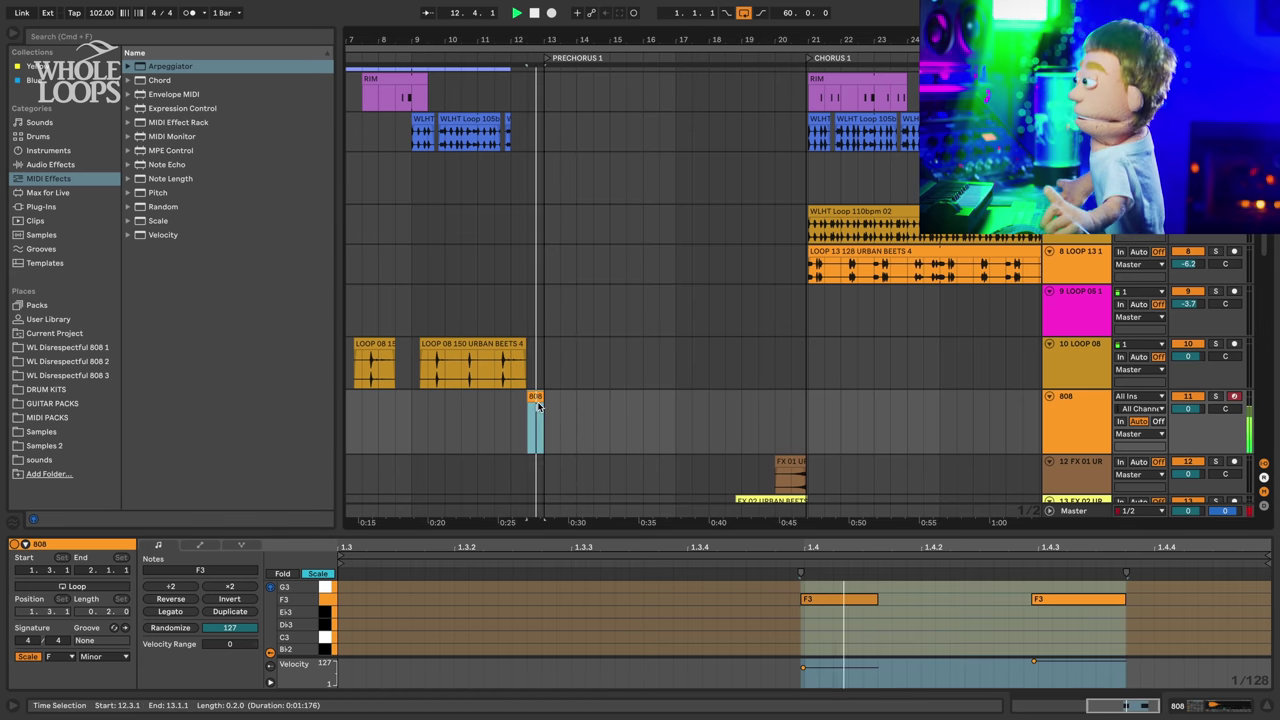
pyautogui.click(1105, 418)
pyautogui.write('SNARE FILL')
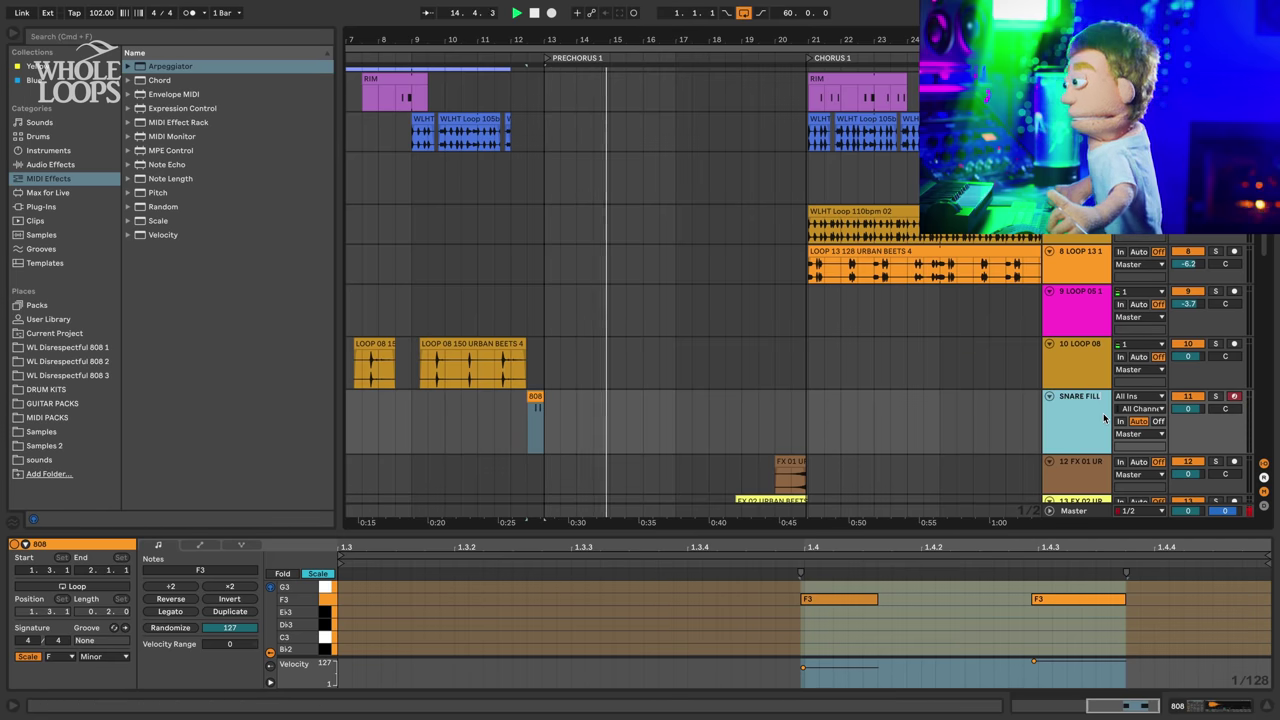
pyautogui.press('Return')
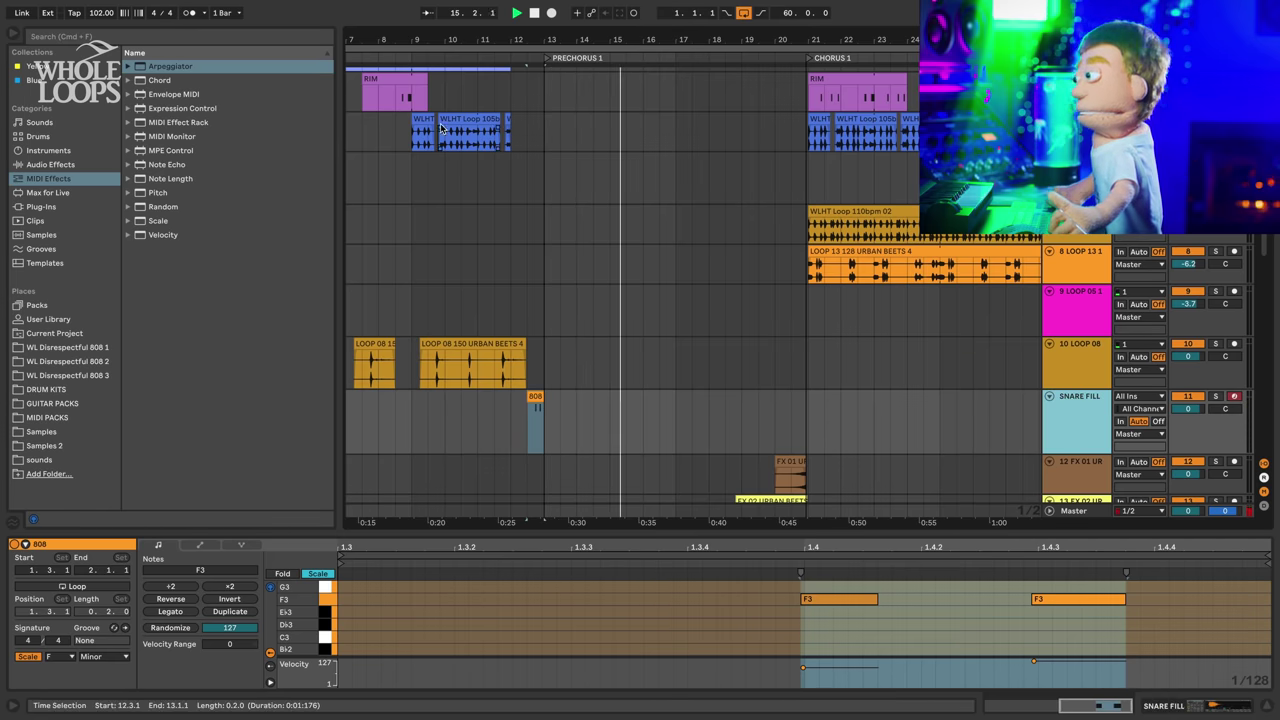
# - Copy the snare fill from bar 12 to bars 28 and 52 on the same track
pyautogui.scroll(-5, 492, 422)
pyautogui.moveTo(492, 410); pyautogui.dragTo(487, 406)
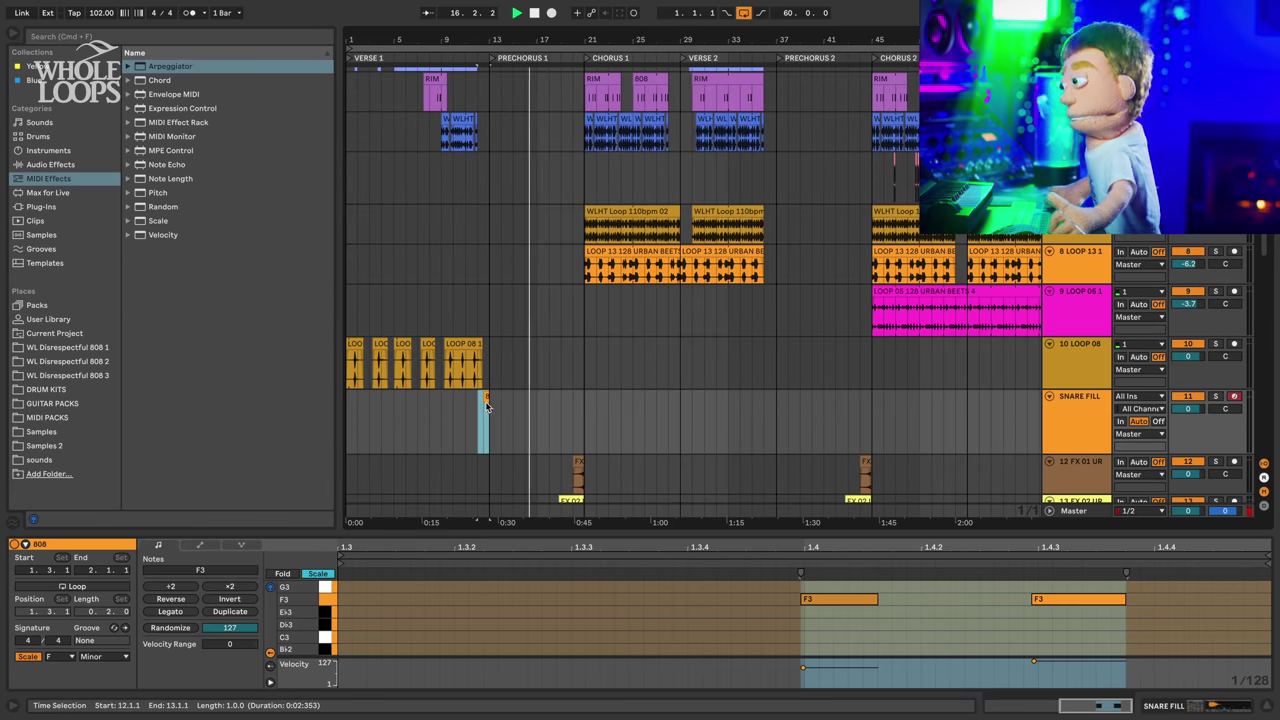
pyautogui.click(672, 427)
pyautogui.hotkey('ctrl', 'v')
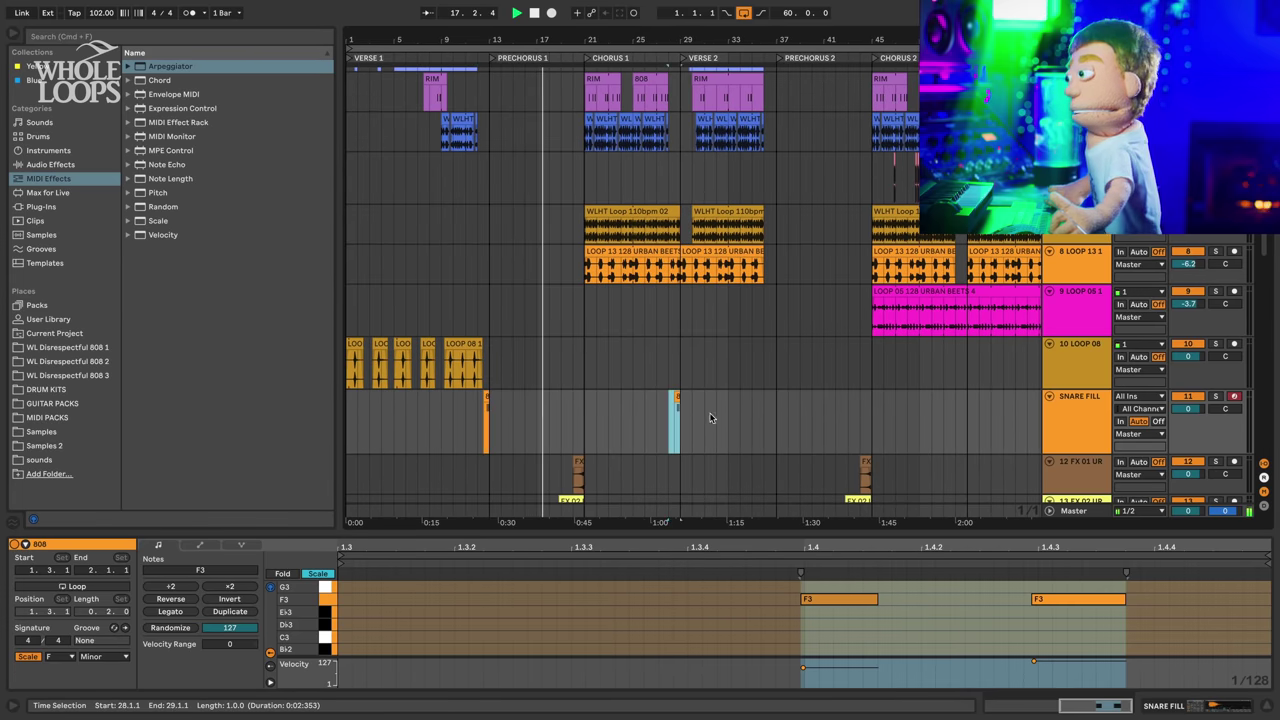
pyautogui.click(958, 418)
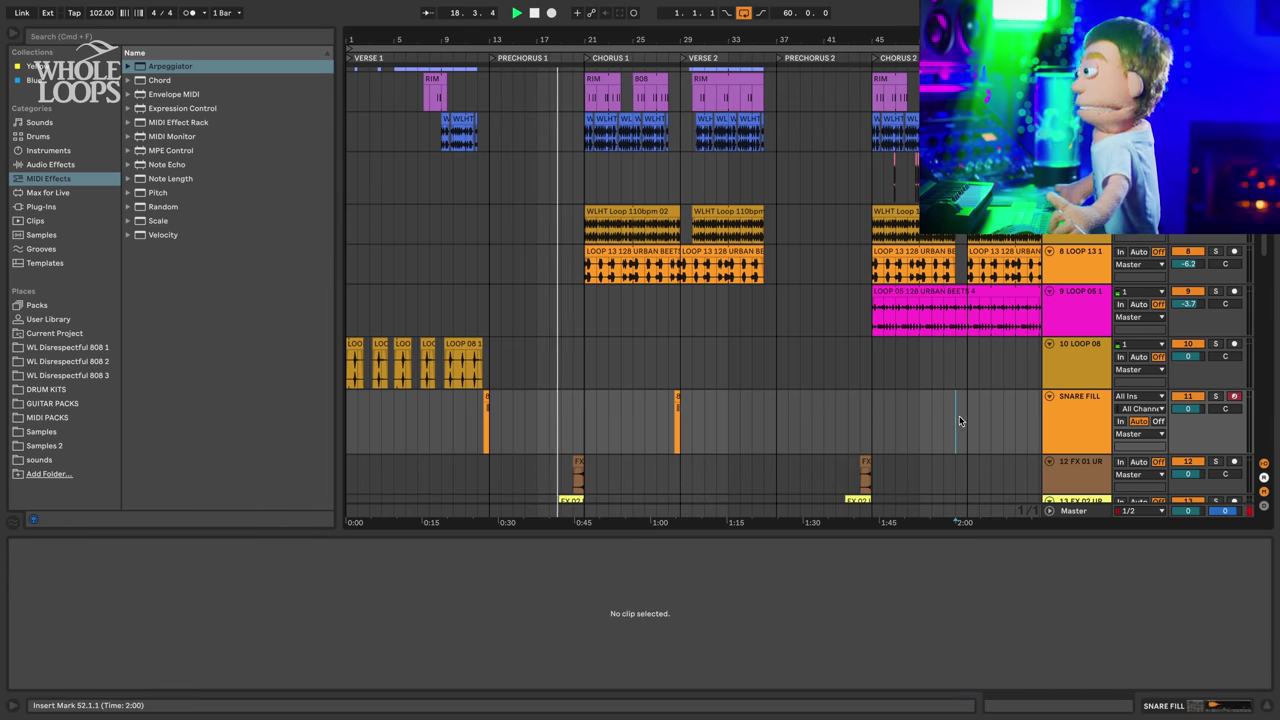
pyautogui.hotkey('ctrl', 'v')
# - Reduce the Auto Pan amount on the VOICE 11 track to 60.3 %
pyautogui.press('-')
pyautogui.press('-')
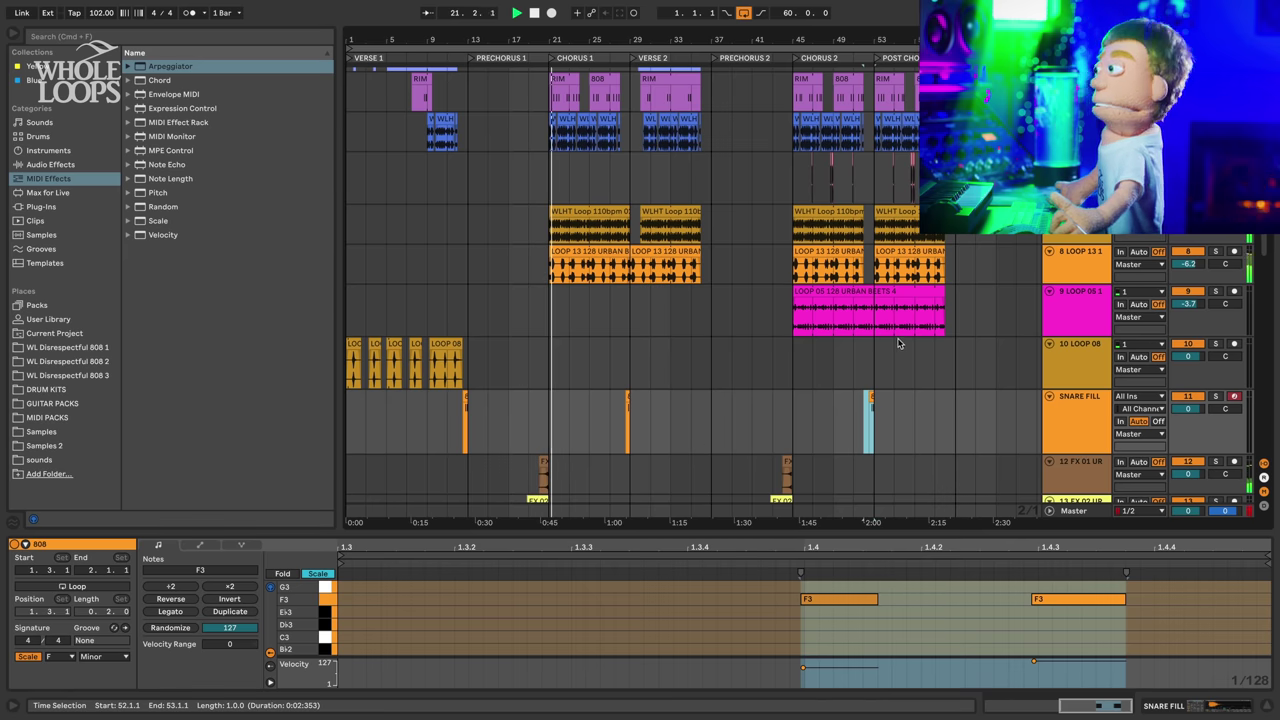
pyautogui.scroll(3, 898, 343)
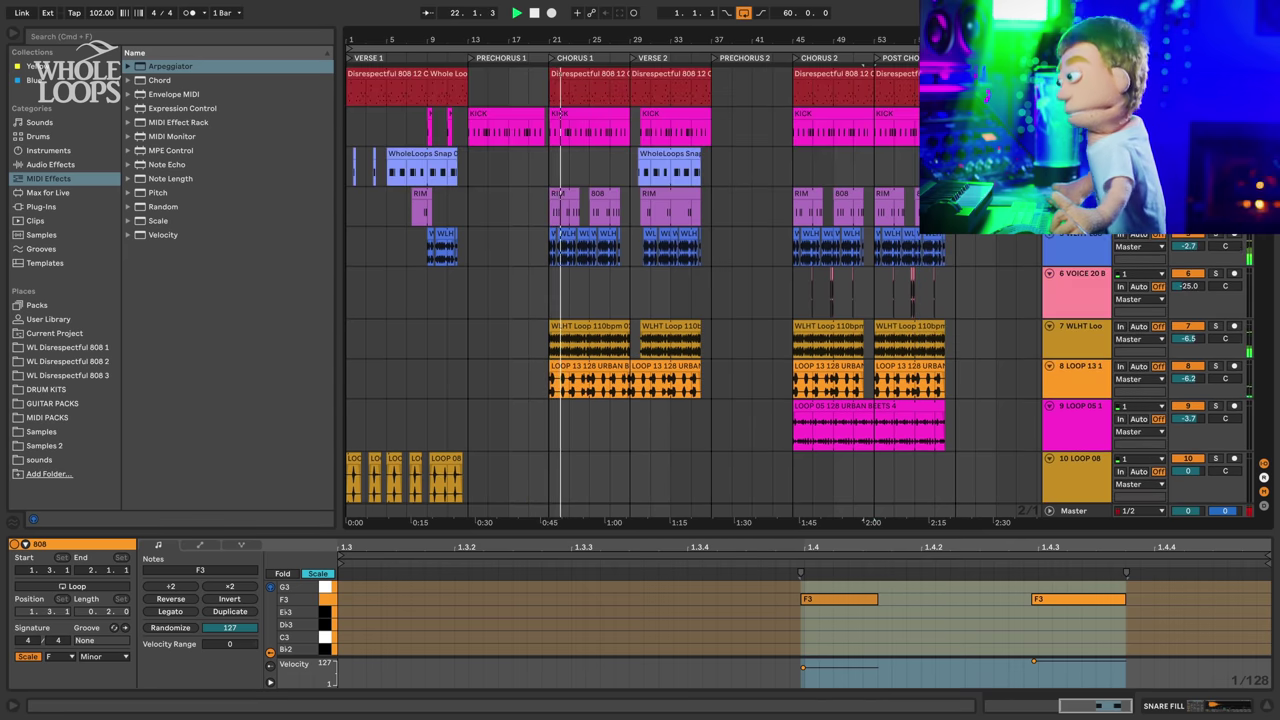
pyautogui.scroll(-10, 1006, 303)
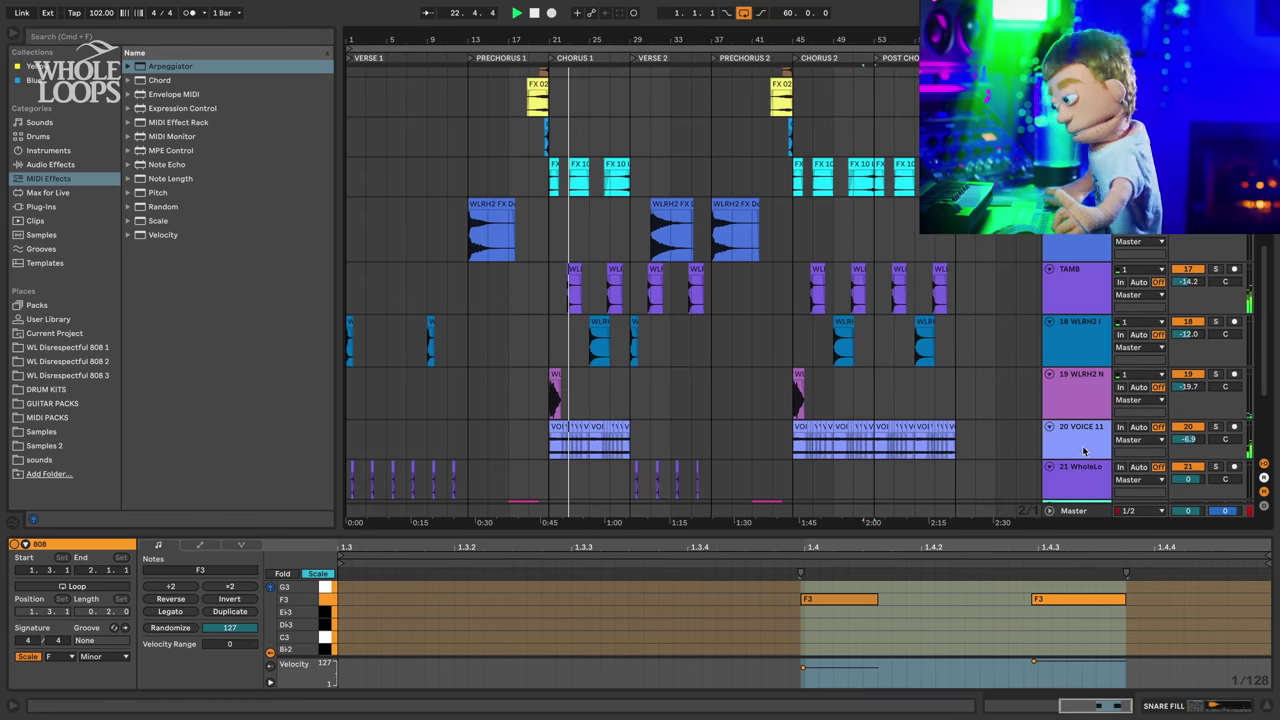
pyautogui.click(1083, 451)
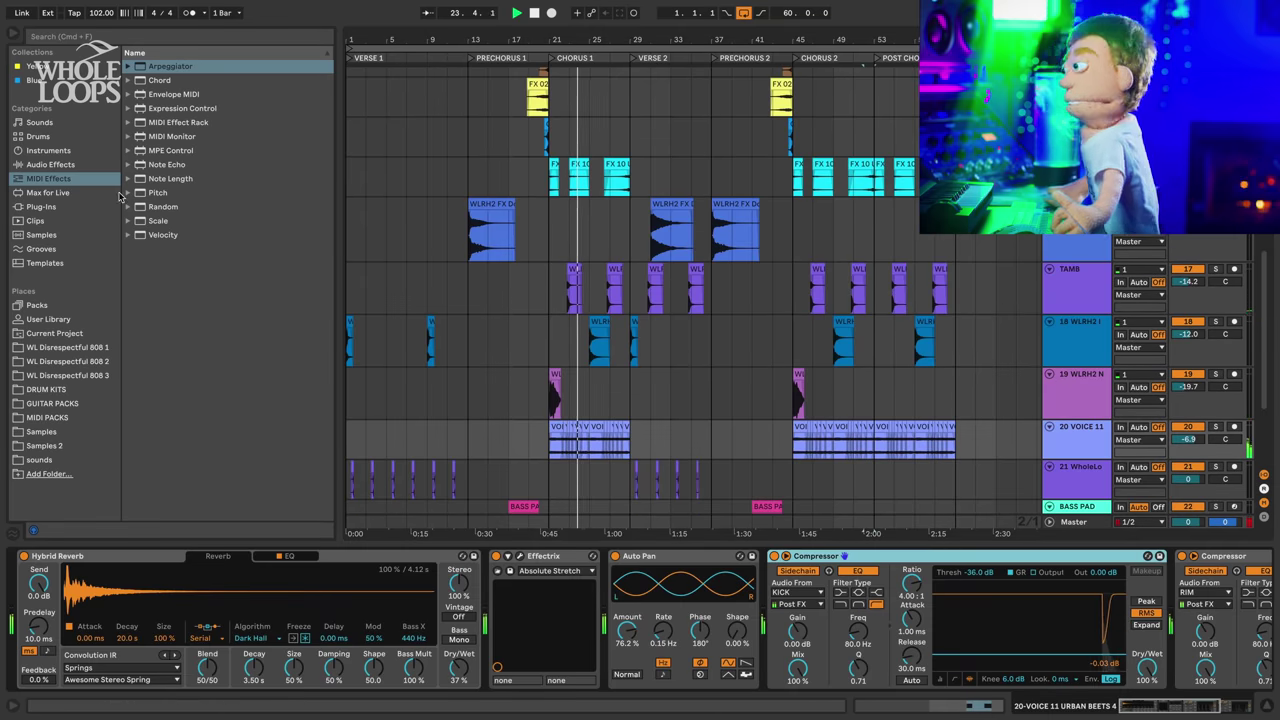
pyautogui.click(50, 164)
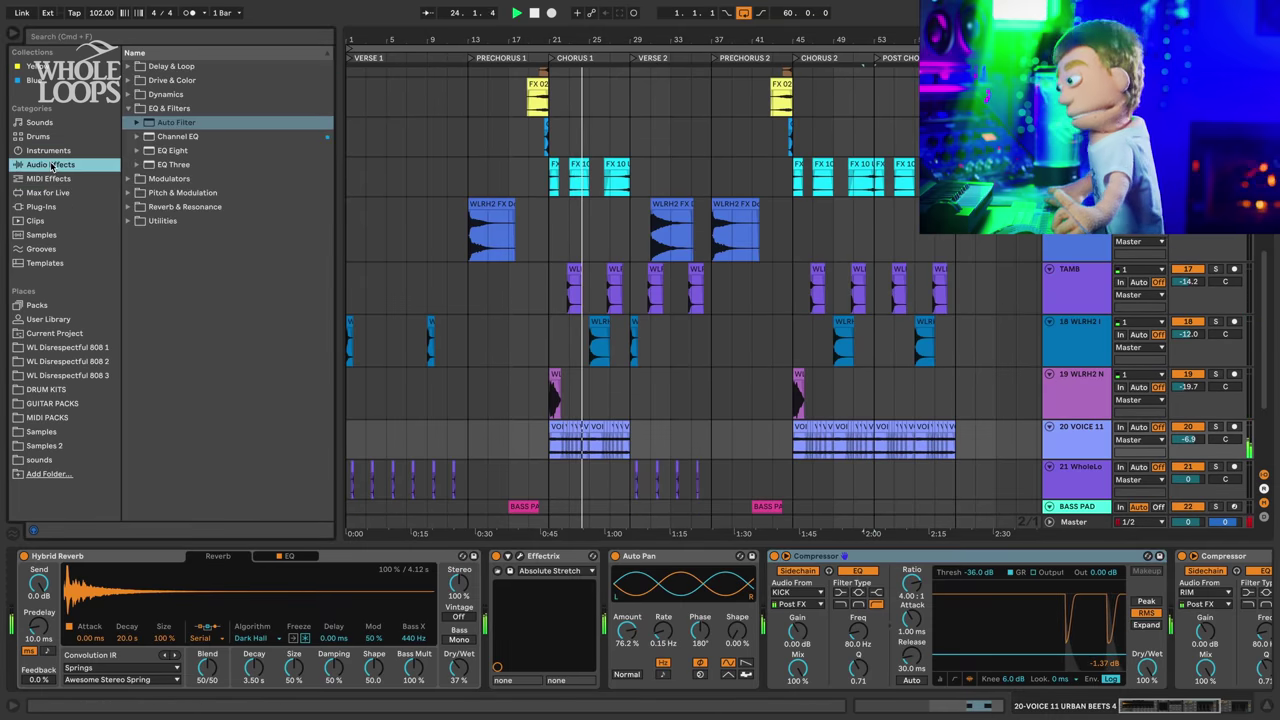
pyautogui.click(128, 108)
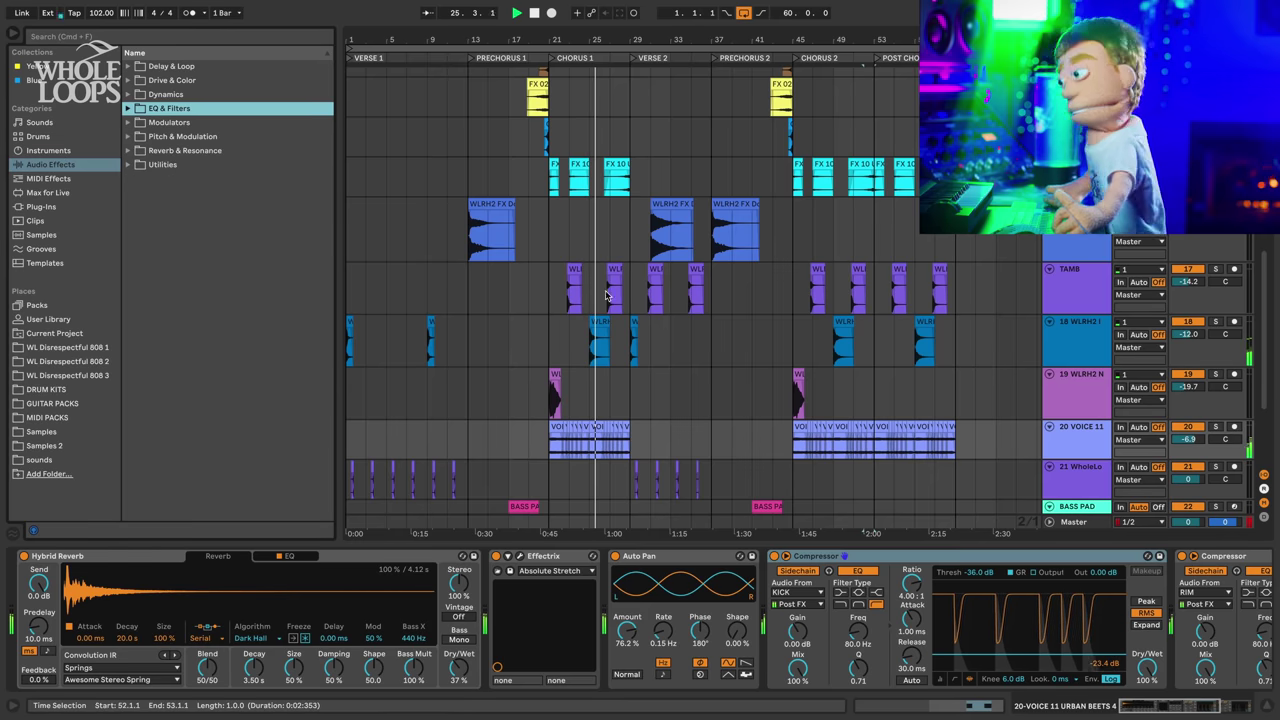
pyautogui.moveTo(627, 631); pyautogui.dragTo(627, 652)
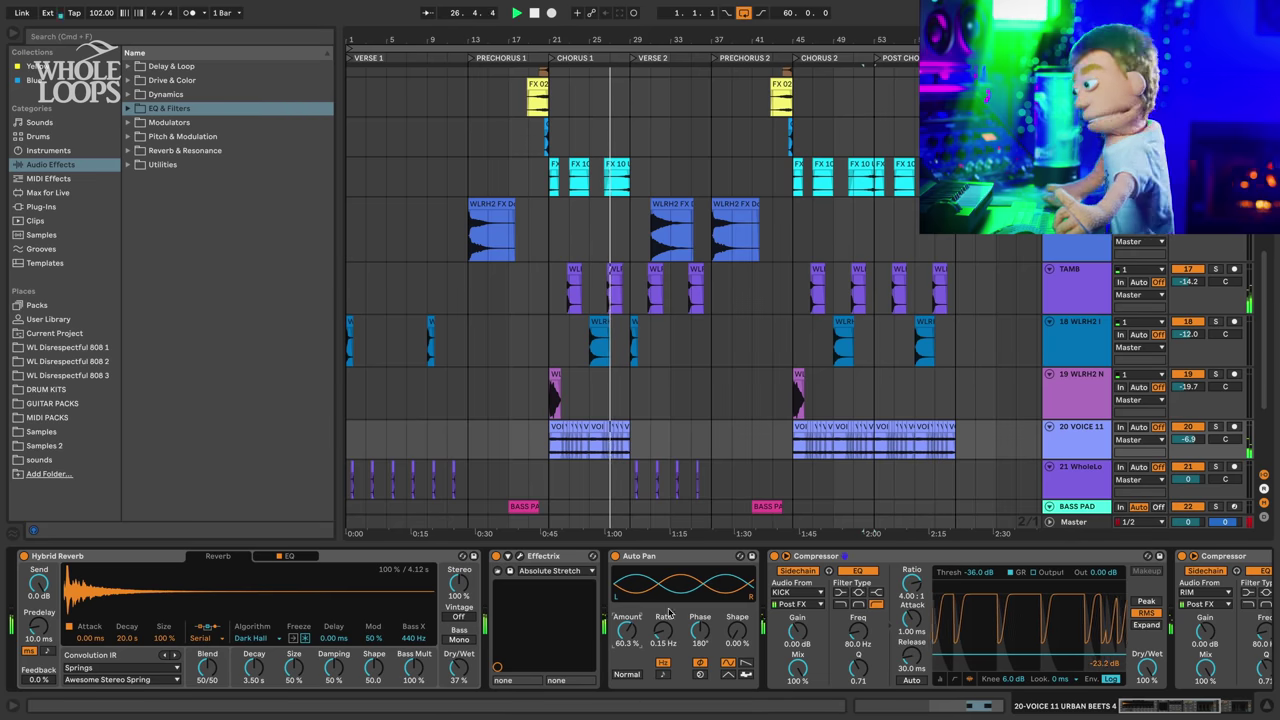
# - Hide the device chain and reduce the height of the WLRH2 FX Down track
pyautogui.click(1266, 706)
pyautogui.scroll(5, 1105, 438)
pyautogui.scroll(-5, 1105, 438)
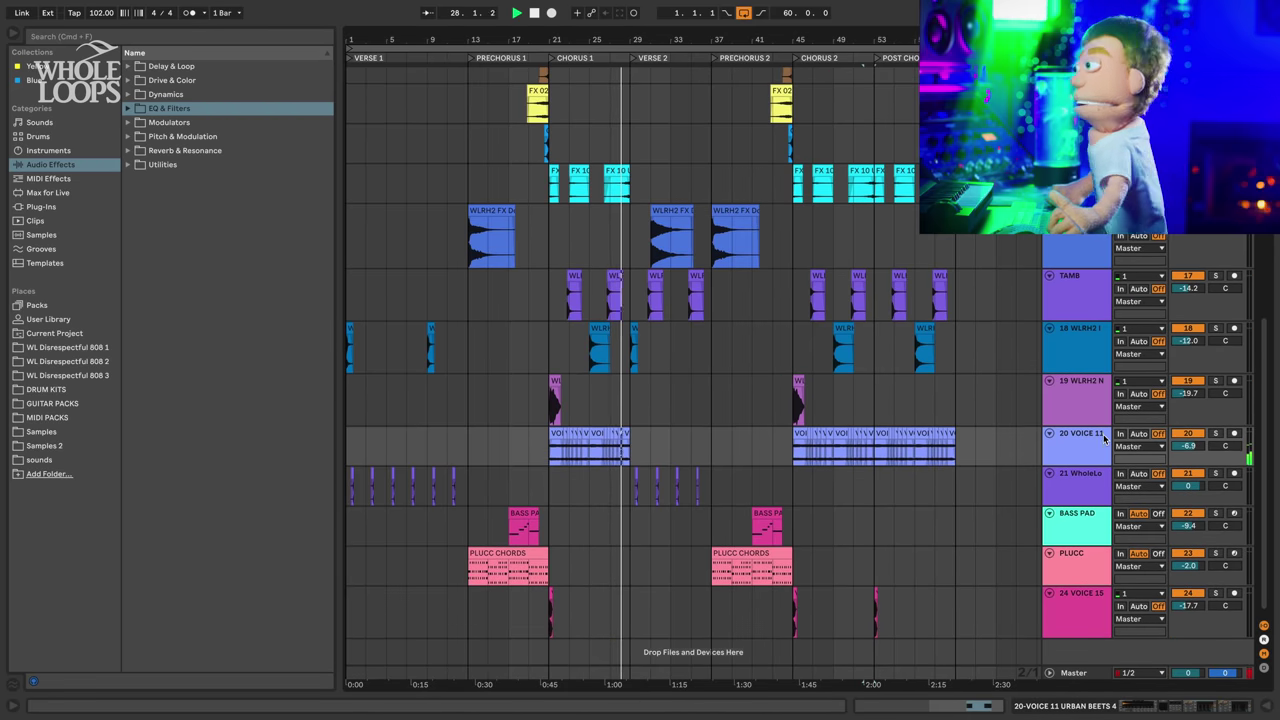
pyautogui.moveTo(1087, 265); pyautogui.dragTo(1088, 251)
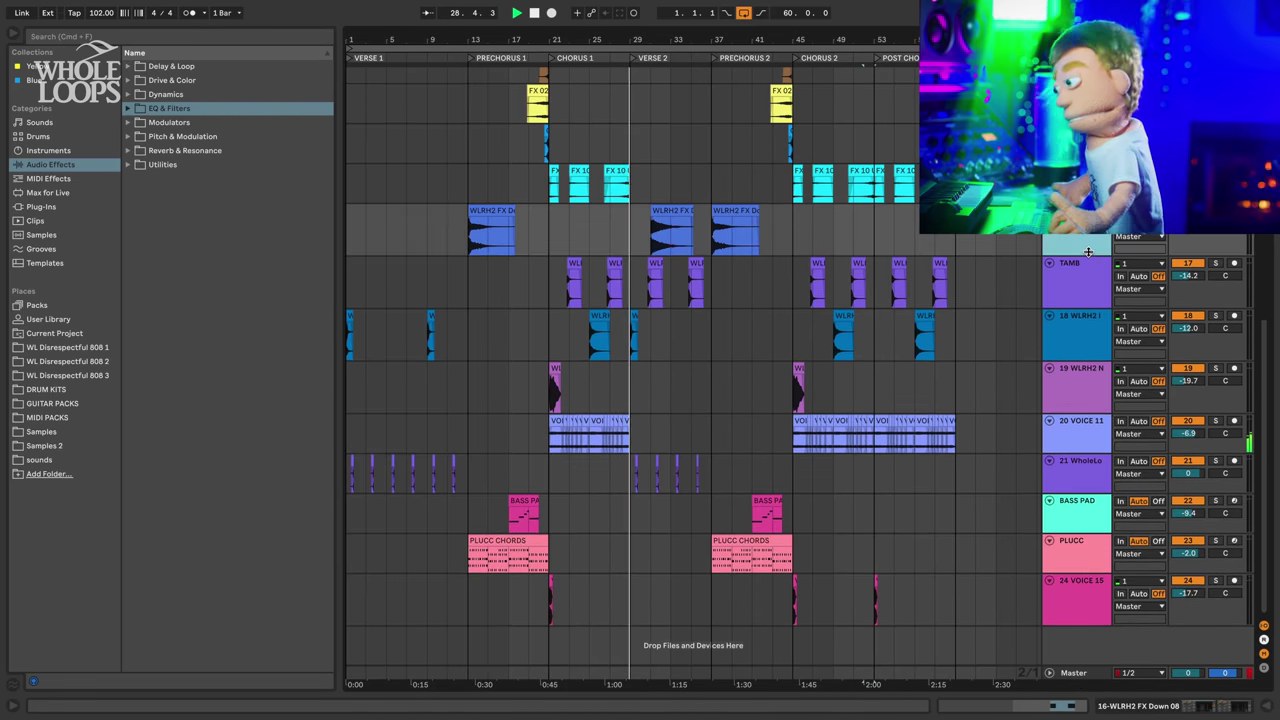
# - Set the SNARE FILL track to -8 dB with a lower track height, and save the set
pyautogui.scroll(6, 840, 255)
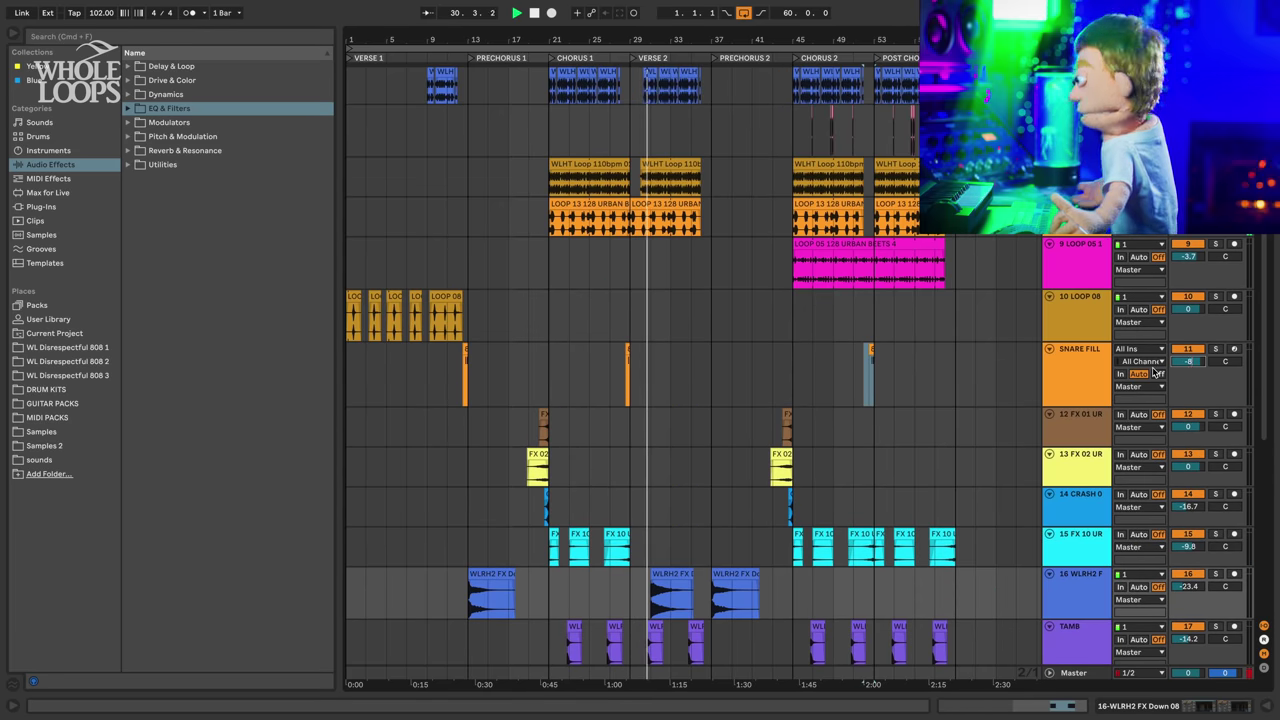
pyautogui.hotkey('ctrl', 's')
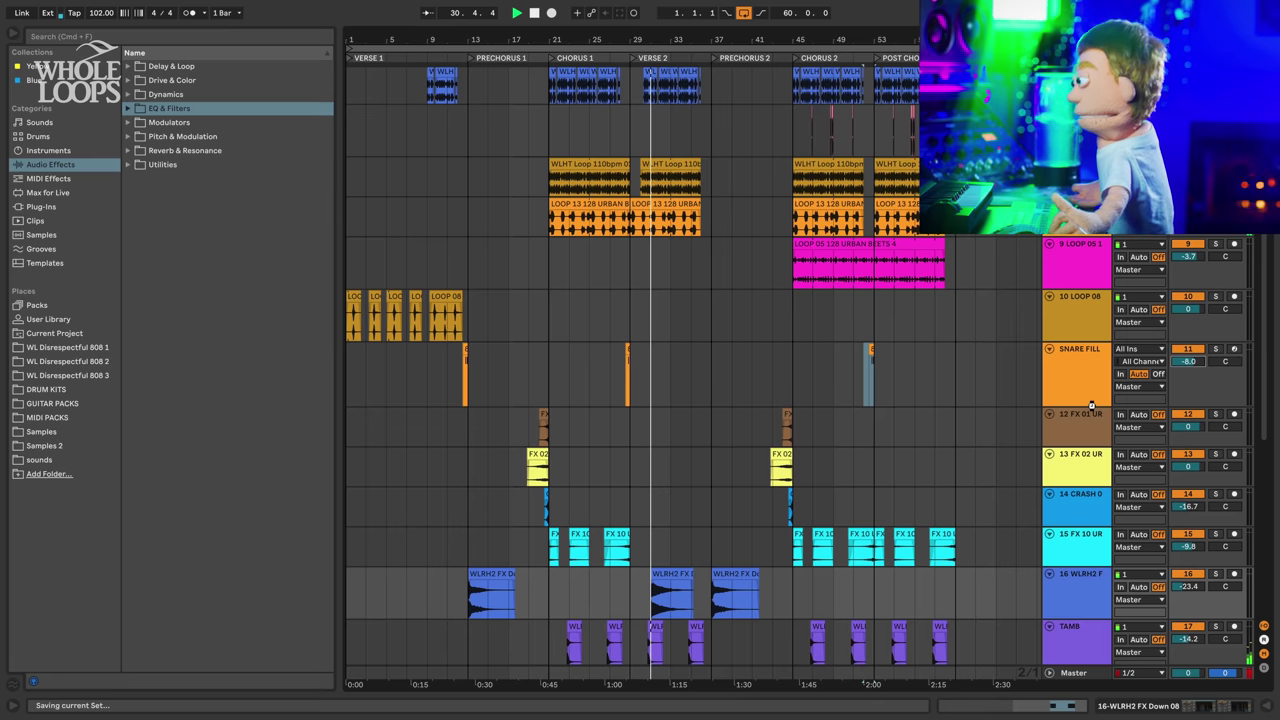
pyautogui.moveTo(1092, 405); pyautogui.dragTo(1065, 390)
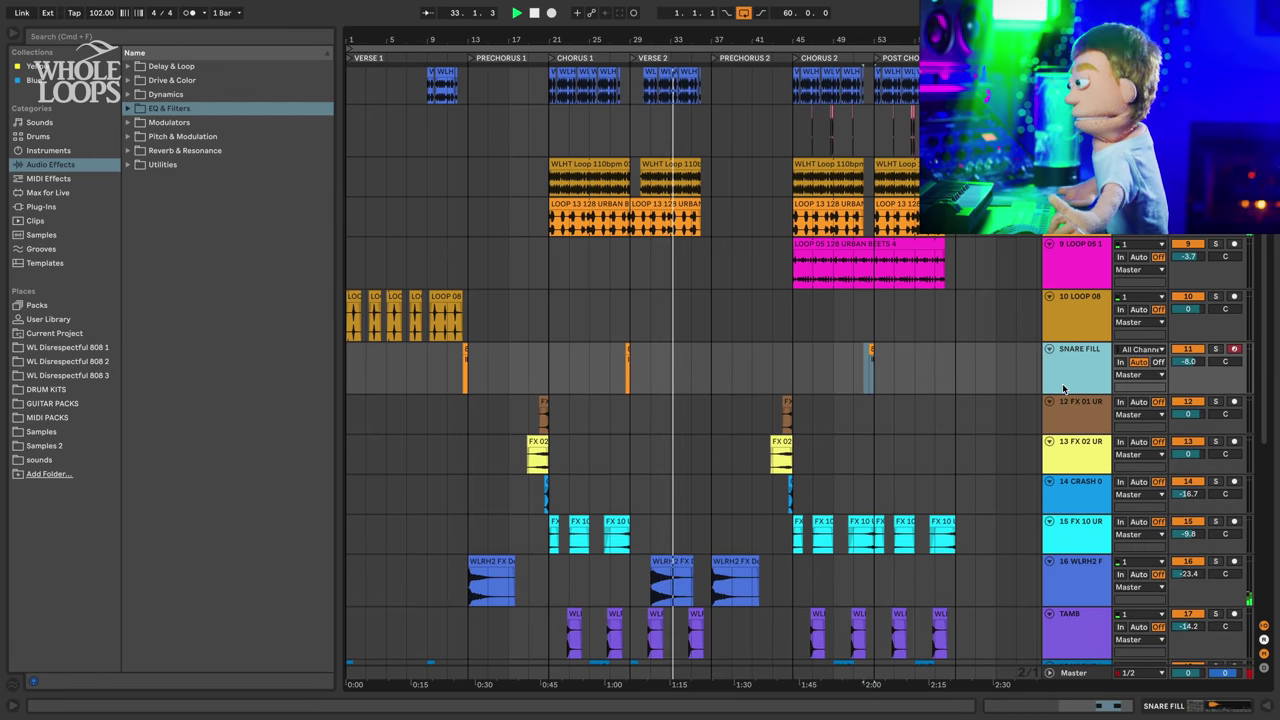
# - Lower the Dry/Wet of the 808 track's RIM-sidechained Compressor to about 64 %, and close the device chain
pyautogui.scroll(-8, 922, 374)
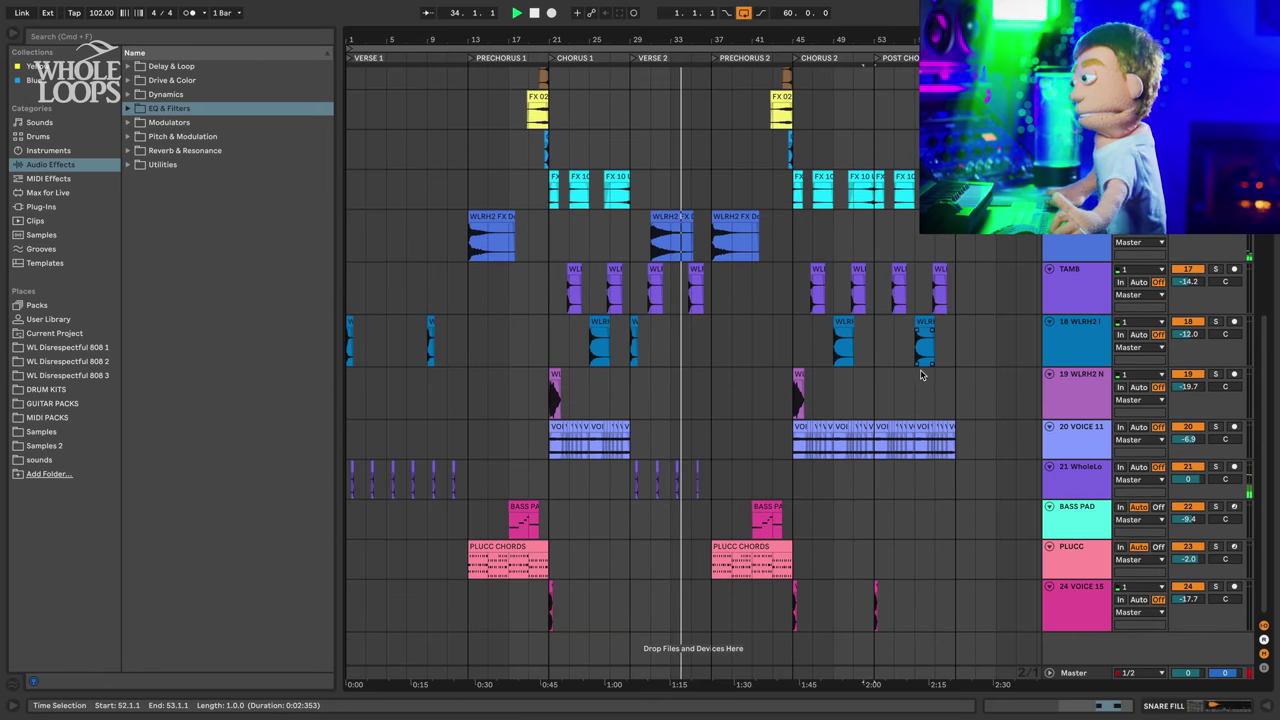
pyautogui.scroll(12, 922, 374)
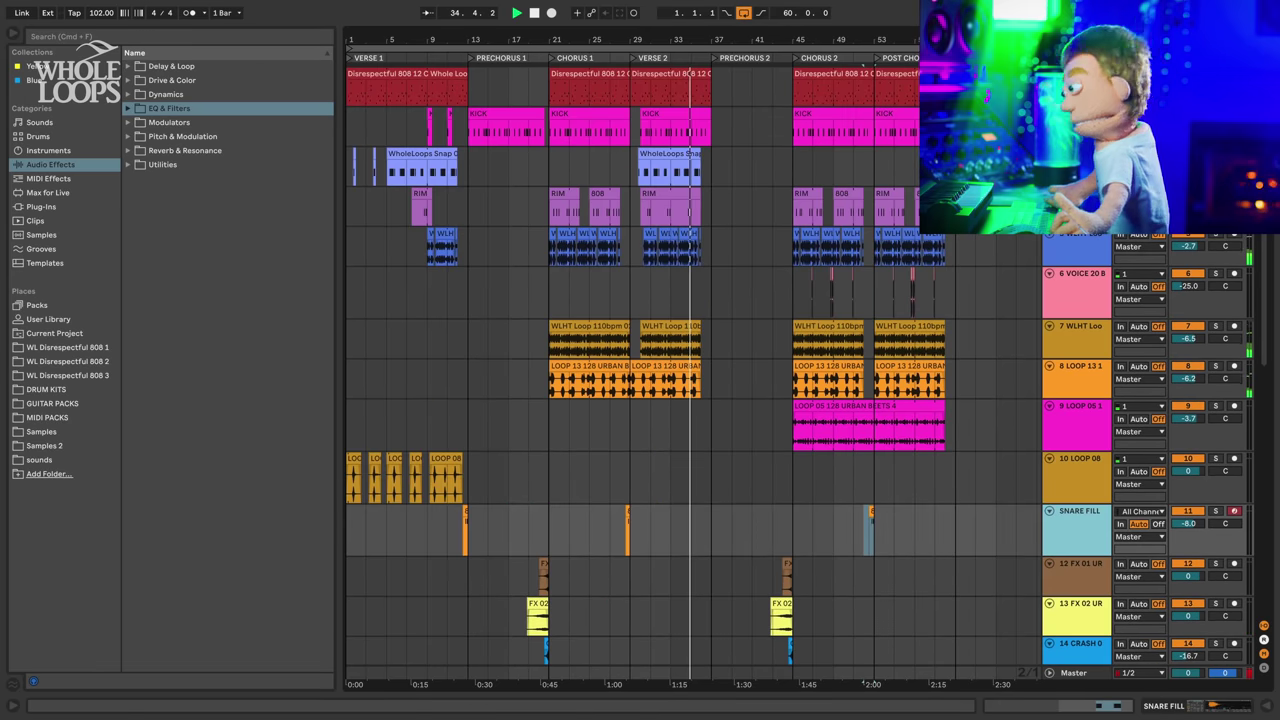
pyautogui.click(1077, 75)
pyautogui.click(1188, 711)
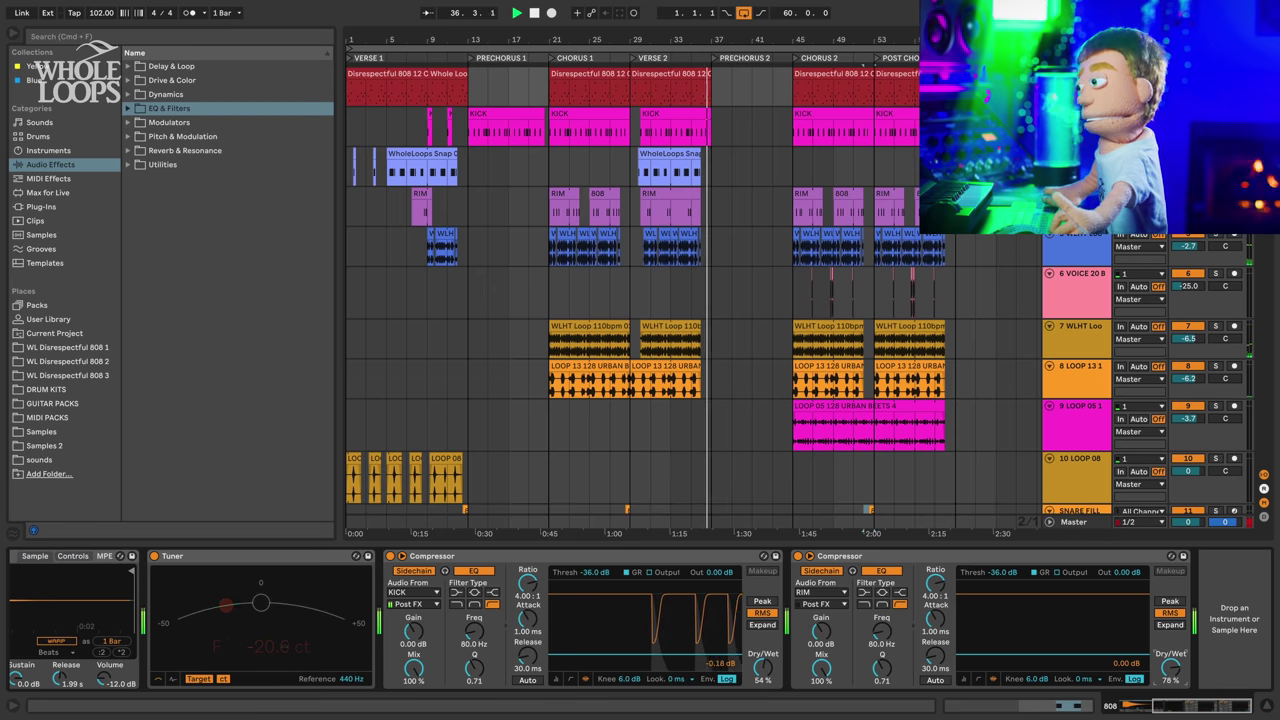
pyautogui.moveTo(1170, 667); pyautogui.dragTo(1170, 685)
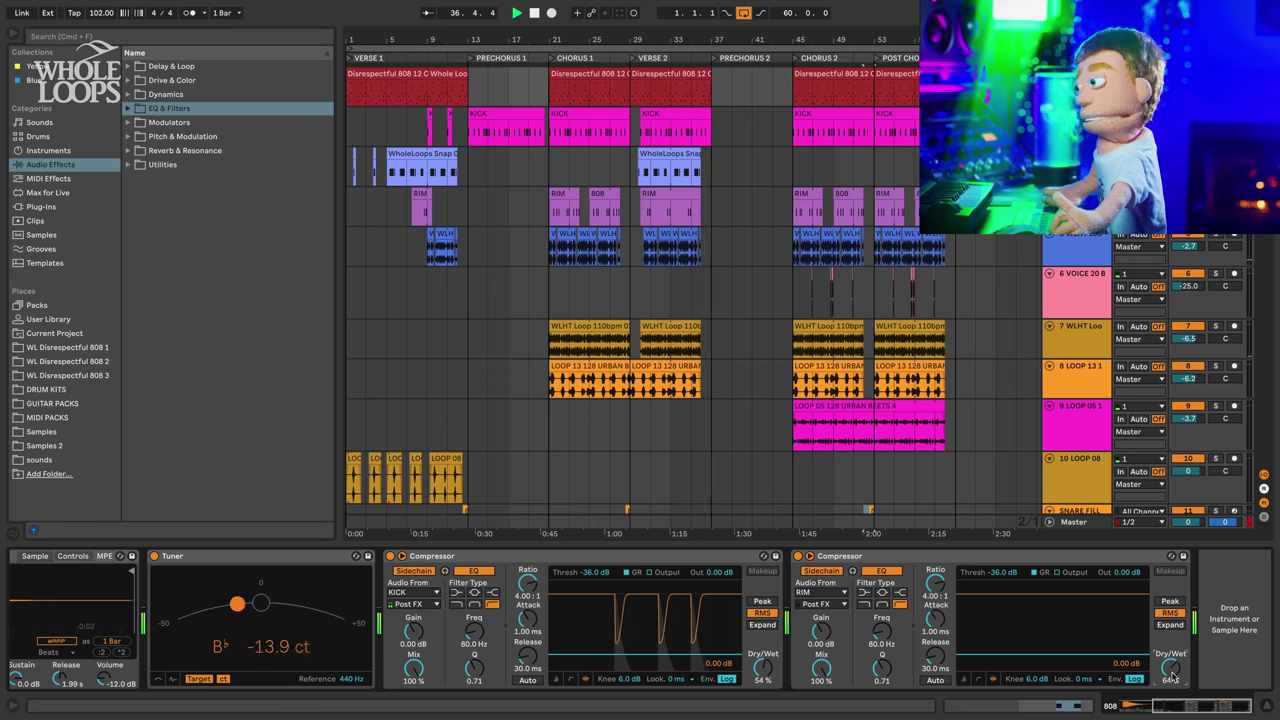
pyautogui.click(1270, 705)
# - Extend the start of the BASS PAD clip in Prechorus 2 back to bar 37 so it spans 37.1.1 to 44.1.1
pyautogui.scroll(-10, 968, 530)
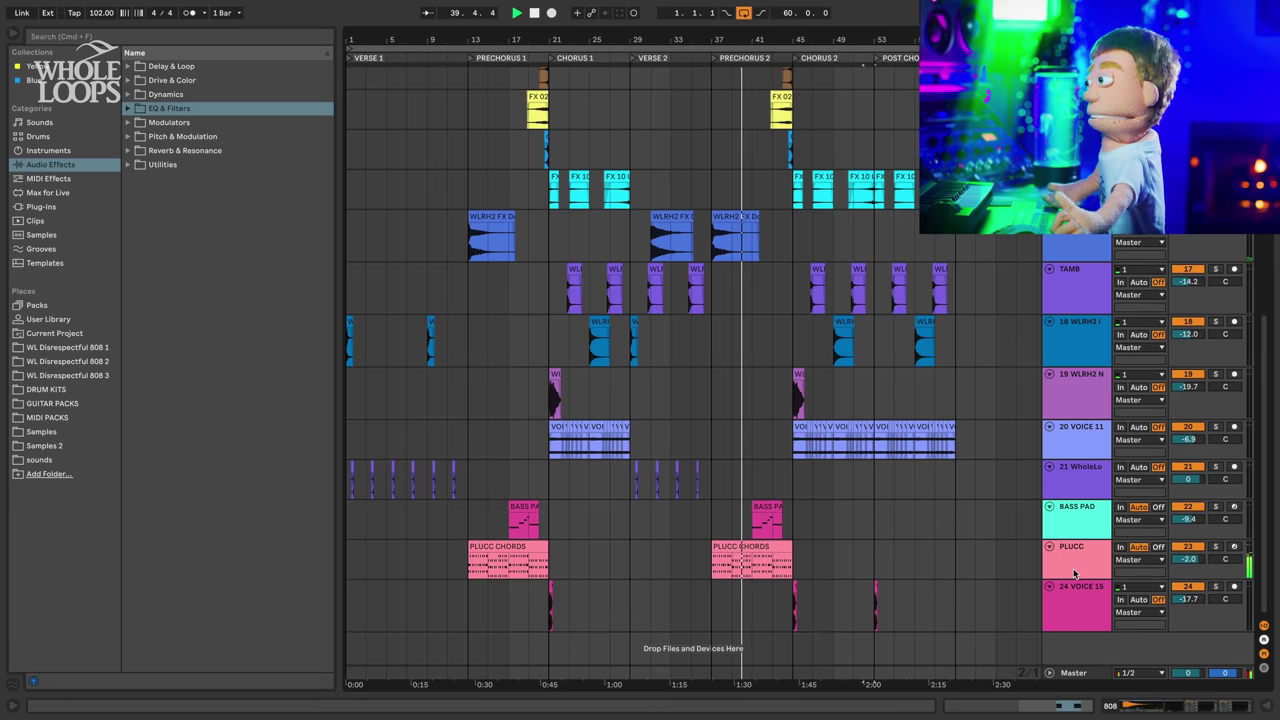
pyautogui.scroll(10, 759, 455)
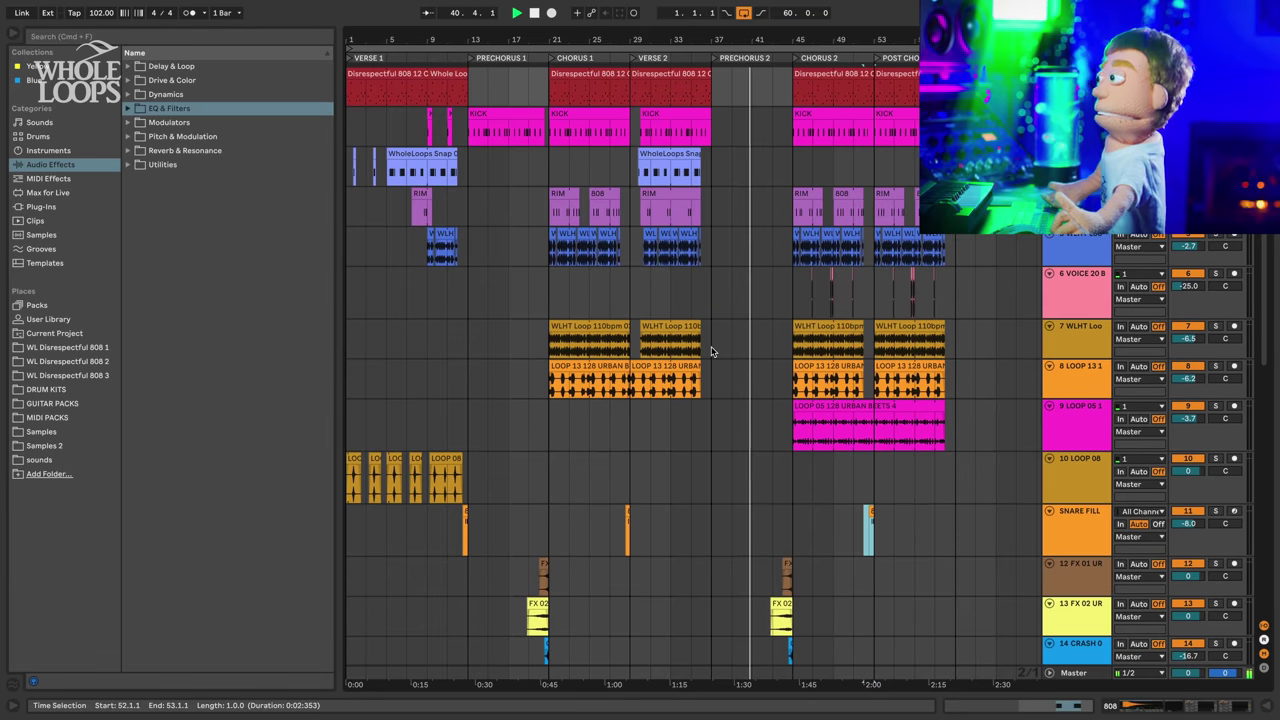
pyautogui.scroll(-5, 709, 351)
pyautogui.scroll(-7, 704, 352)
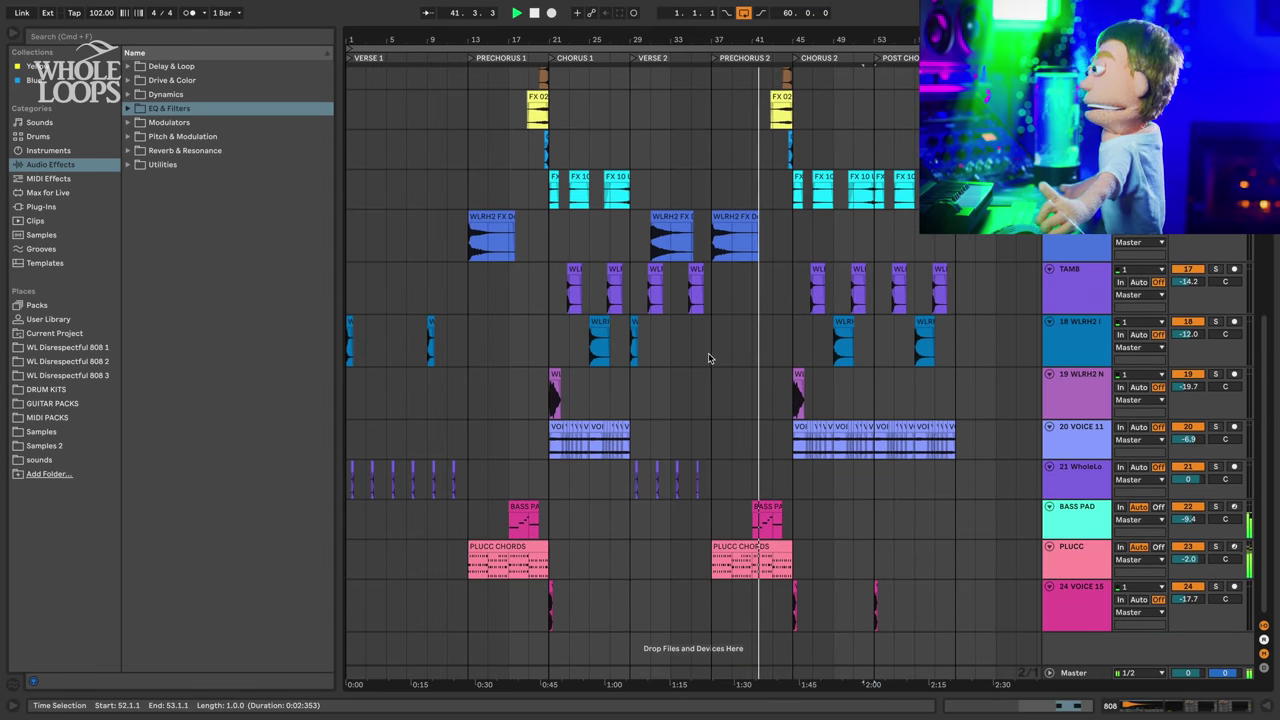
pyautogui.moveTo(752, 512); pyautogui.dragTo(716, 508)
pyautogui.click(743, 530)
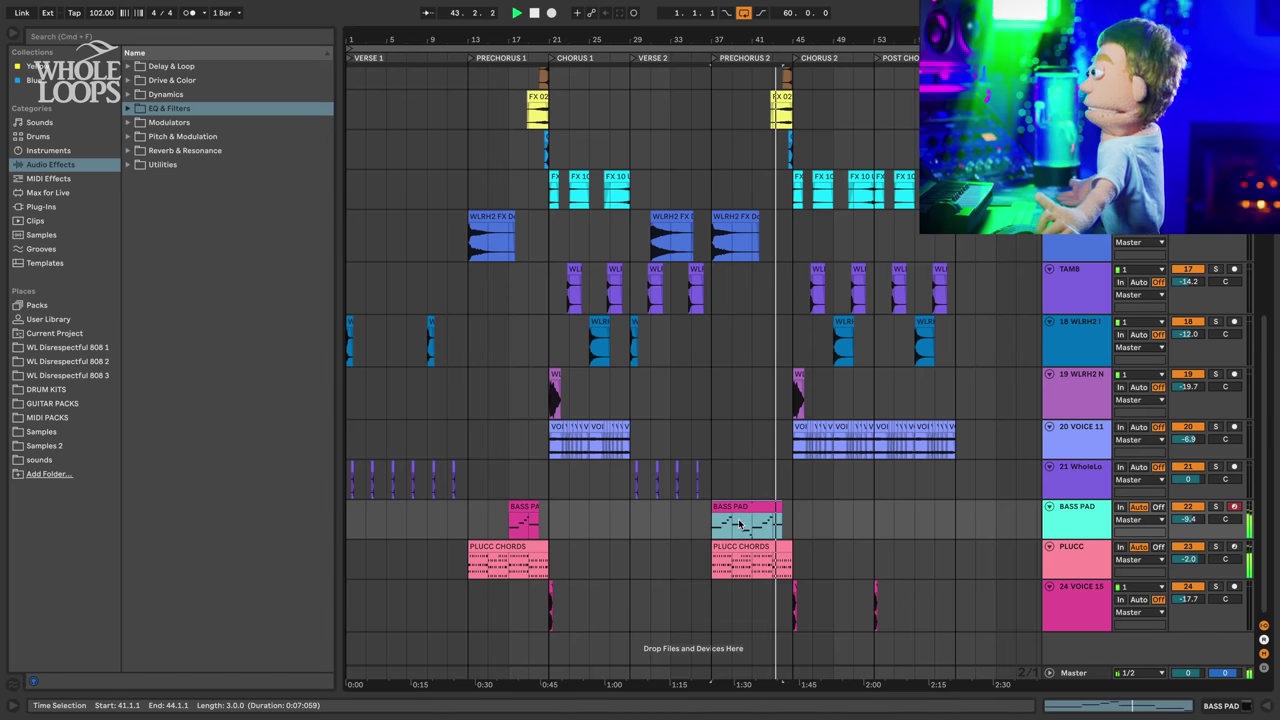
pyautogui.click(742, 508)
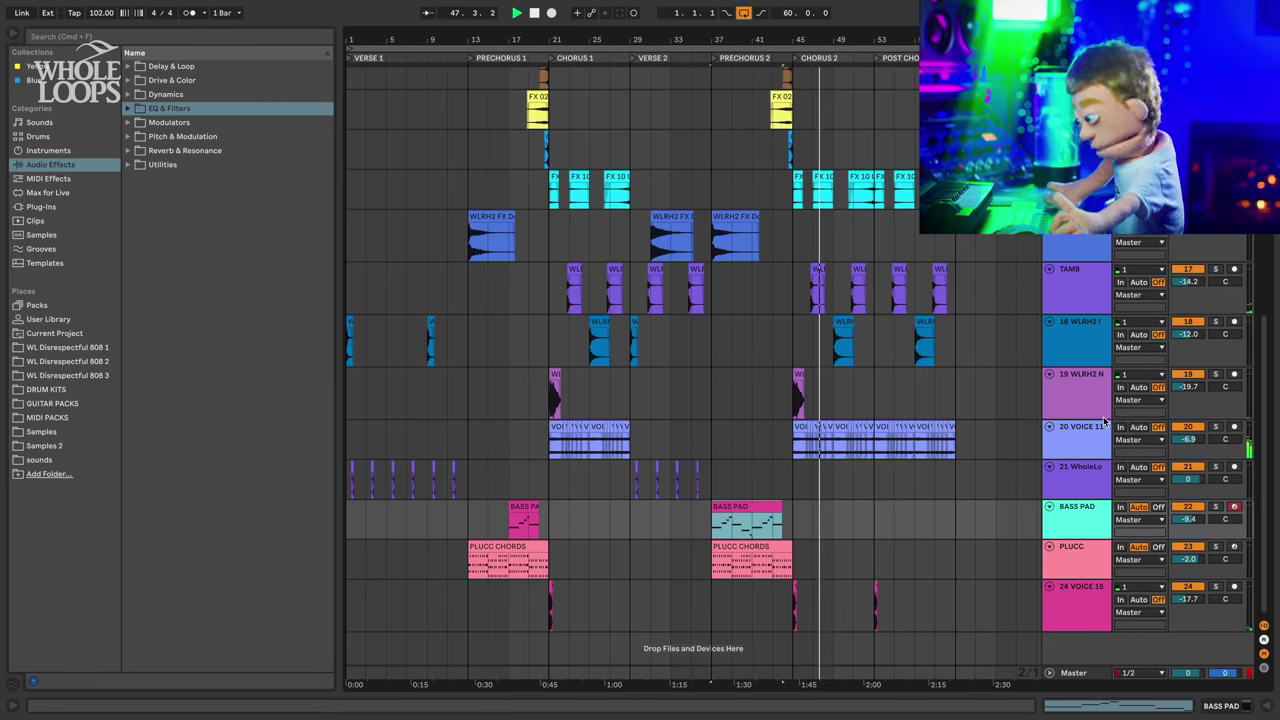
# - Select the Verse 1 range from 1.1.1 to 13.1.1 on the LOOP 08 track
pyautogui.scroll(5, 1088, 420)
pyautogui.scroll(7, 1086, 418)
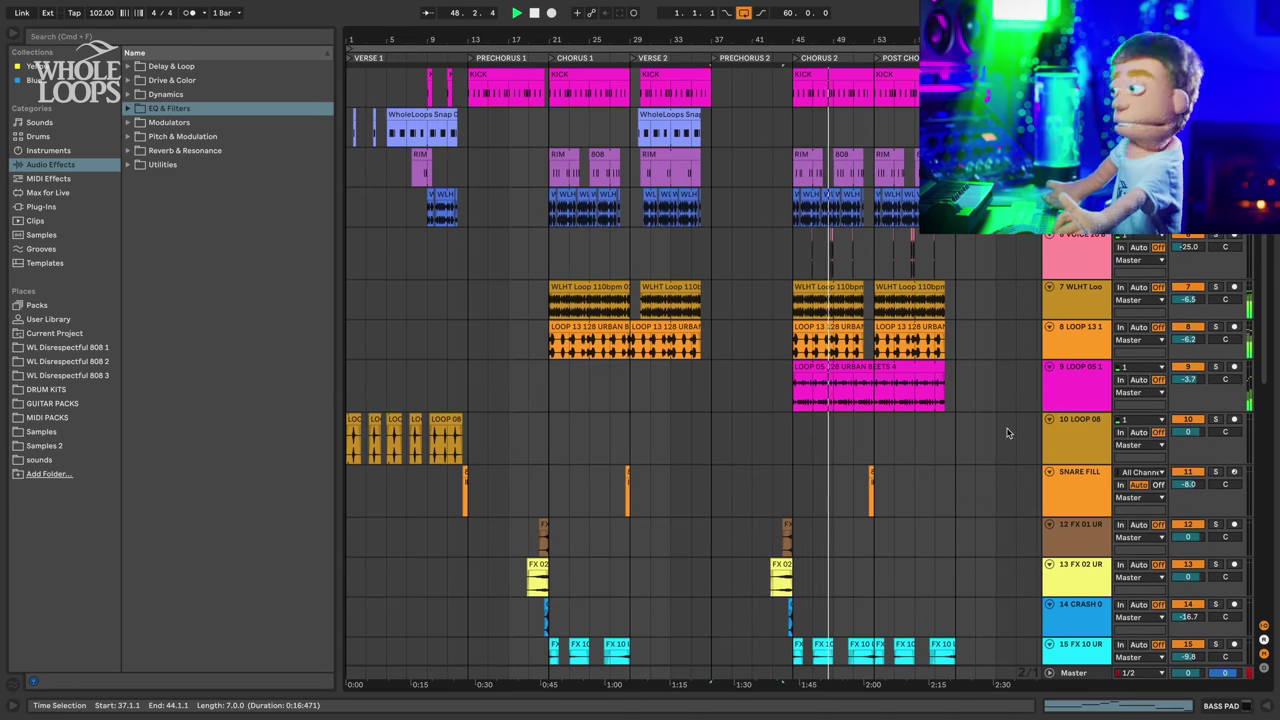
pyautogui.moveTo(469, 439); pyautogui.dragTo(330, 438)
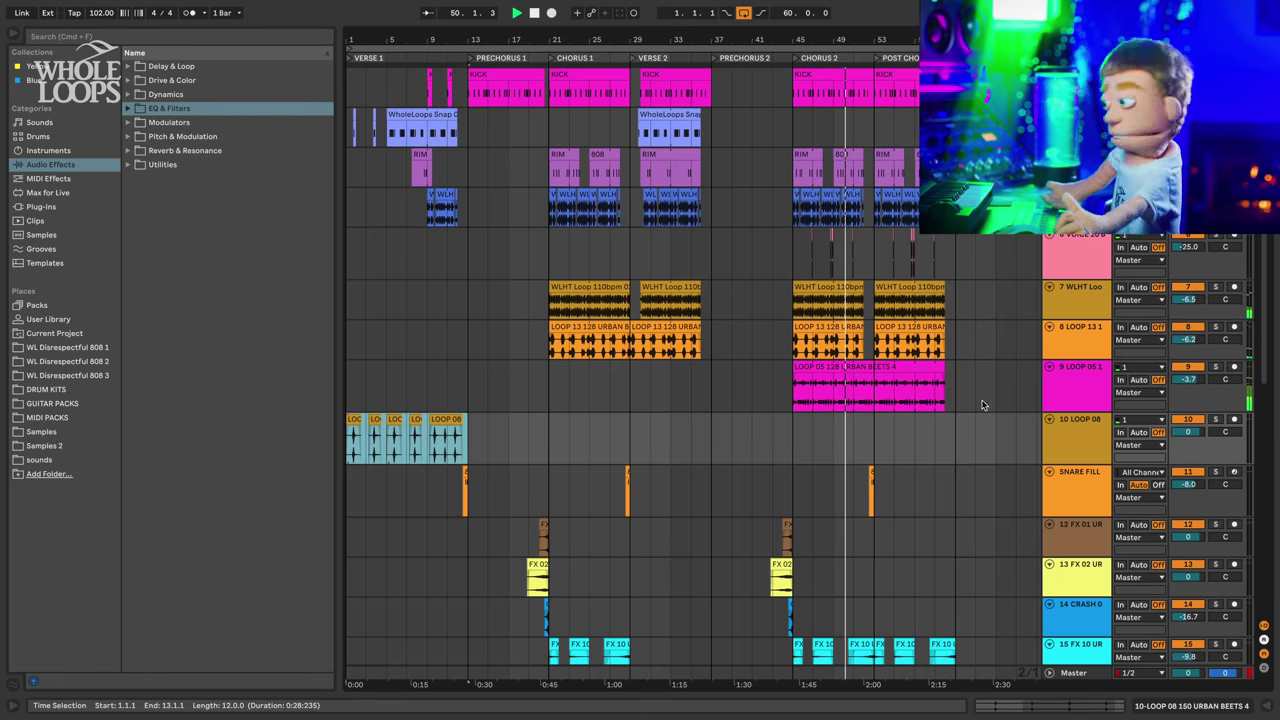
# - Raise the SNARE FILL track's volume to -6.2 dB and turn off the arrangement loop
pyautogui.moveTo(1086, 466)
pyautogui.mouseDown()
pyautogui.moveTo(1086, 455)
pyautogui.moveTo(1085, 467)
pyautogui.mouseUp()
pyautogui.click(1080, 500)
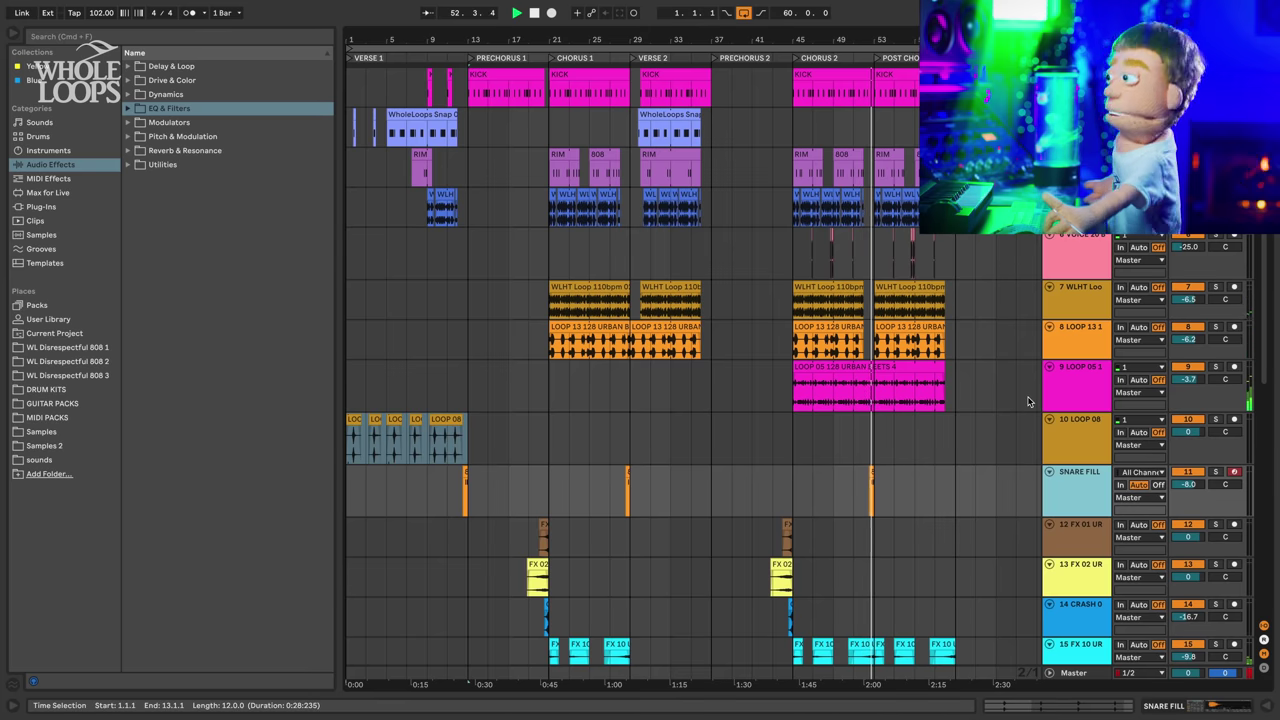
pyautogui.moveTo(1188, 485); pyautogui.dragTo(1188, 477)
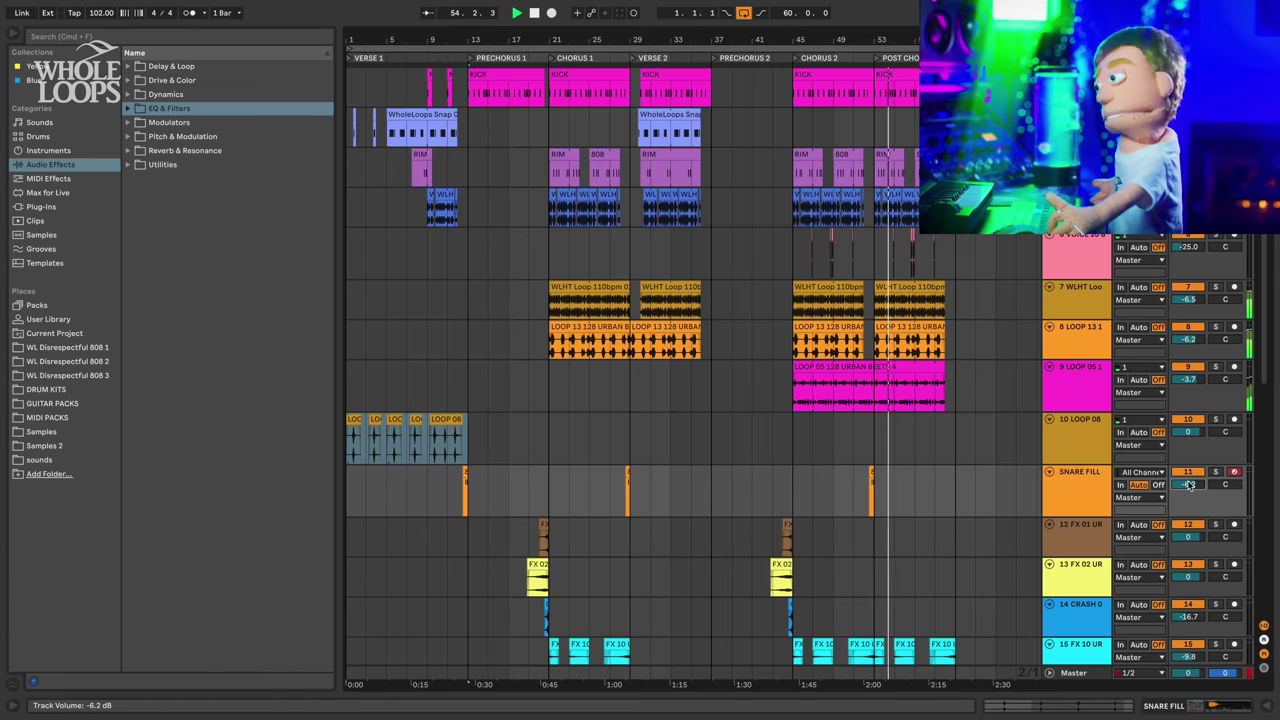
pyautogui.click(743, 13)
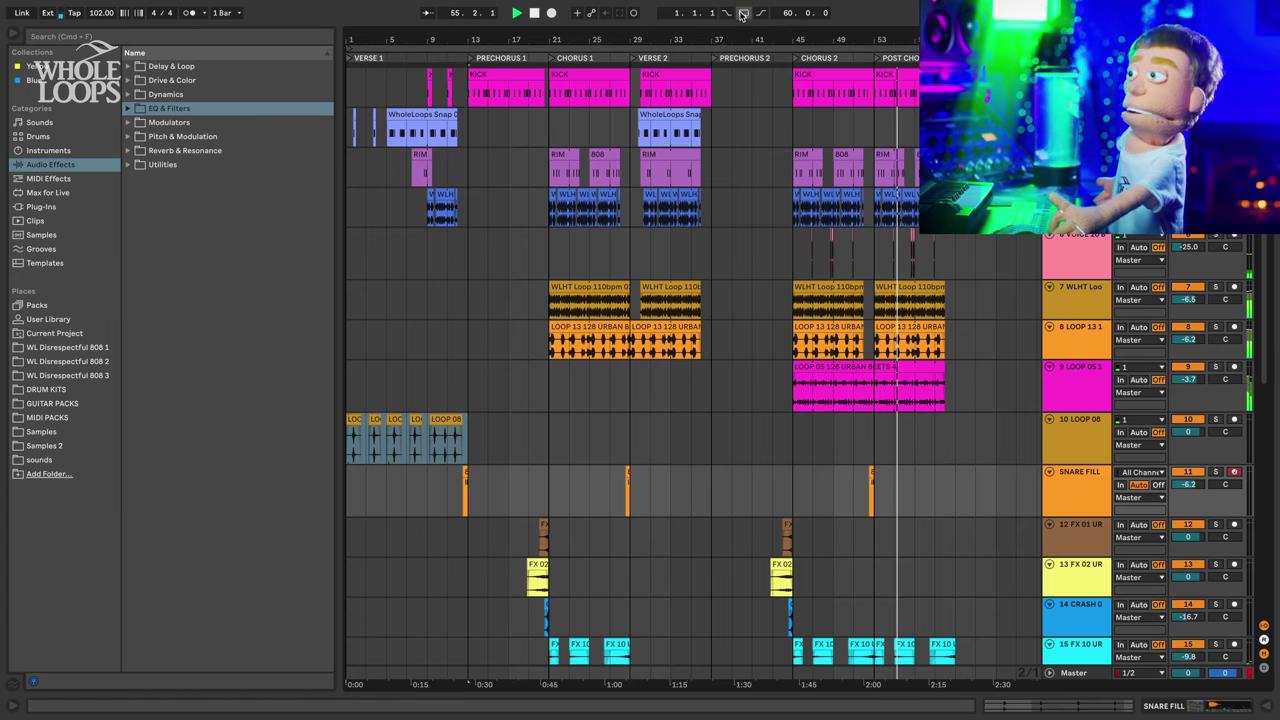